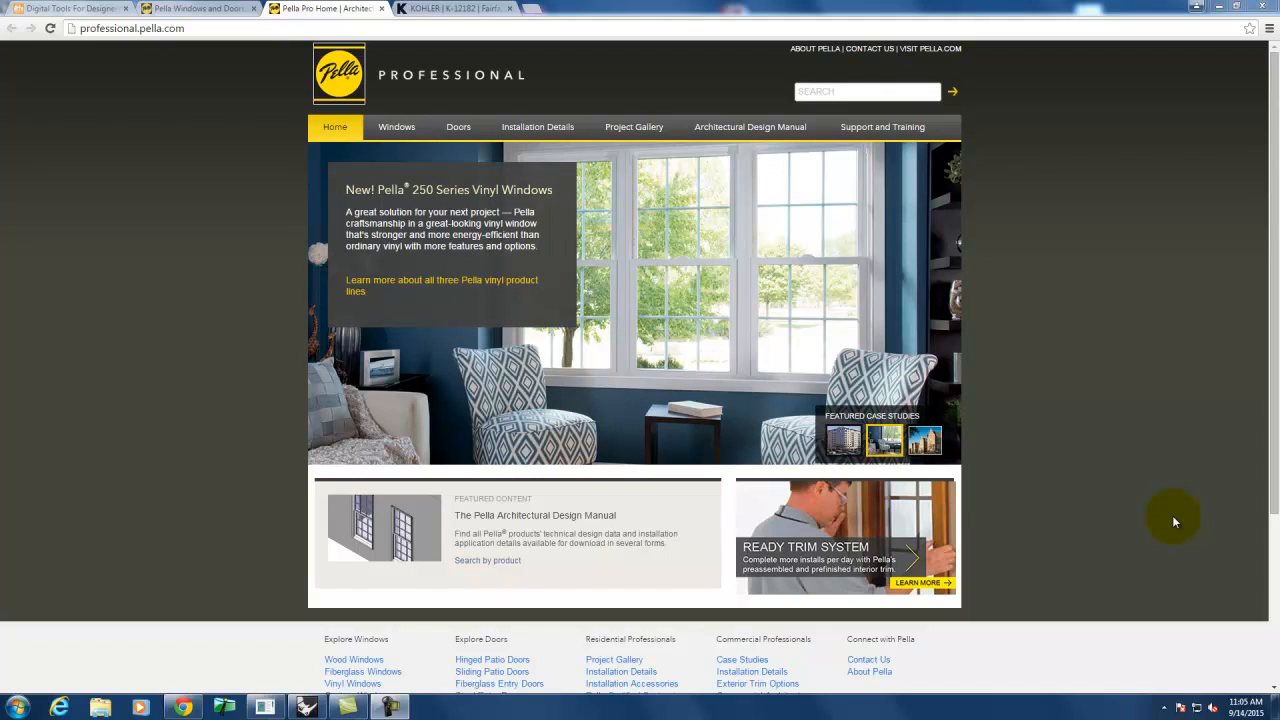
- Load flyingarchitecture.com in a new browser tab
{"action": "key", "text": "ctrl+t"}
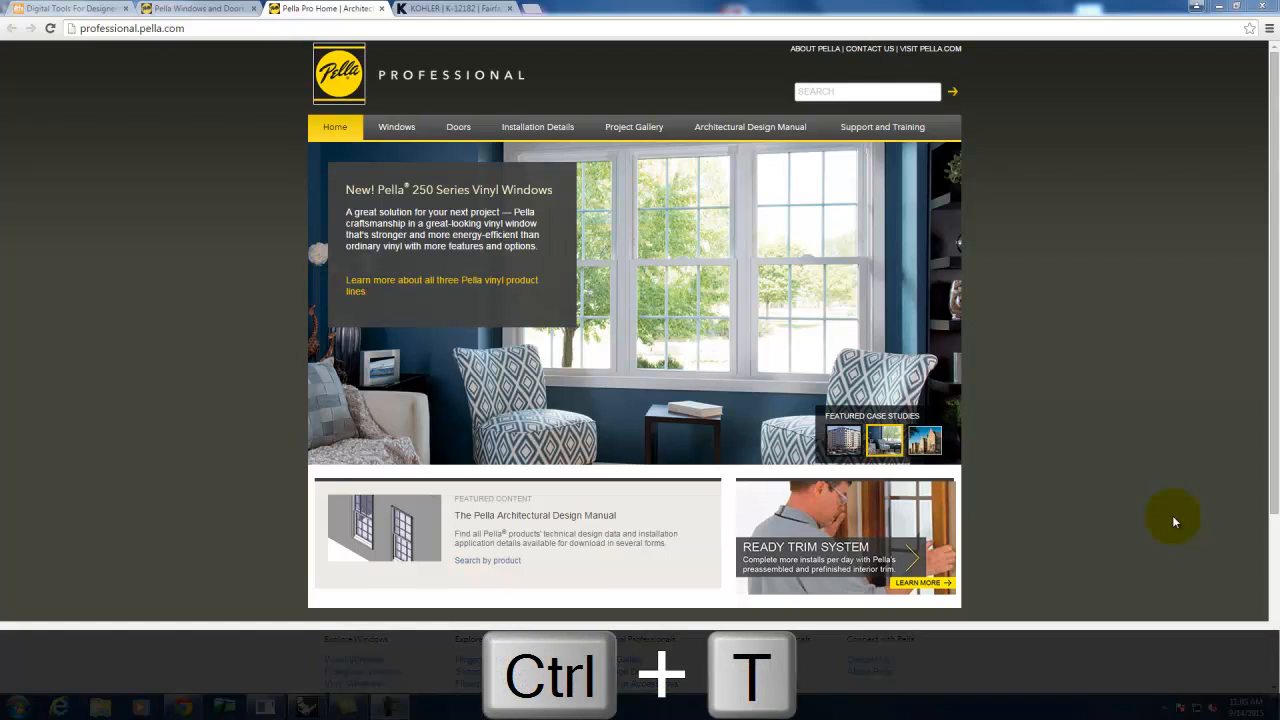
{"action": "left_click", "coordinate": [530, 8]}
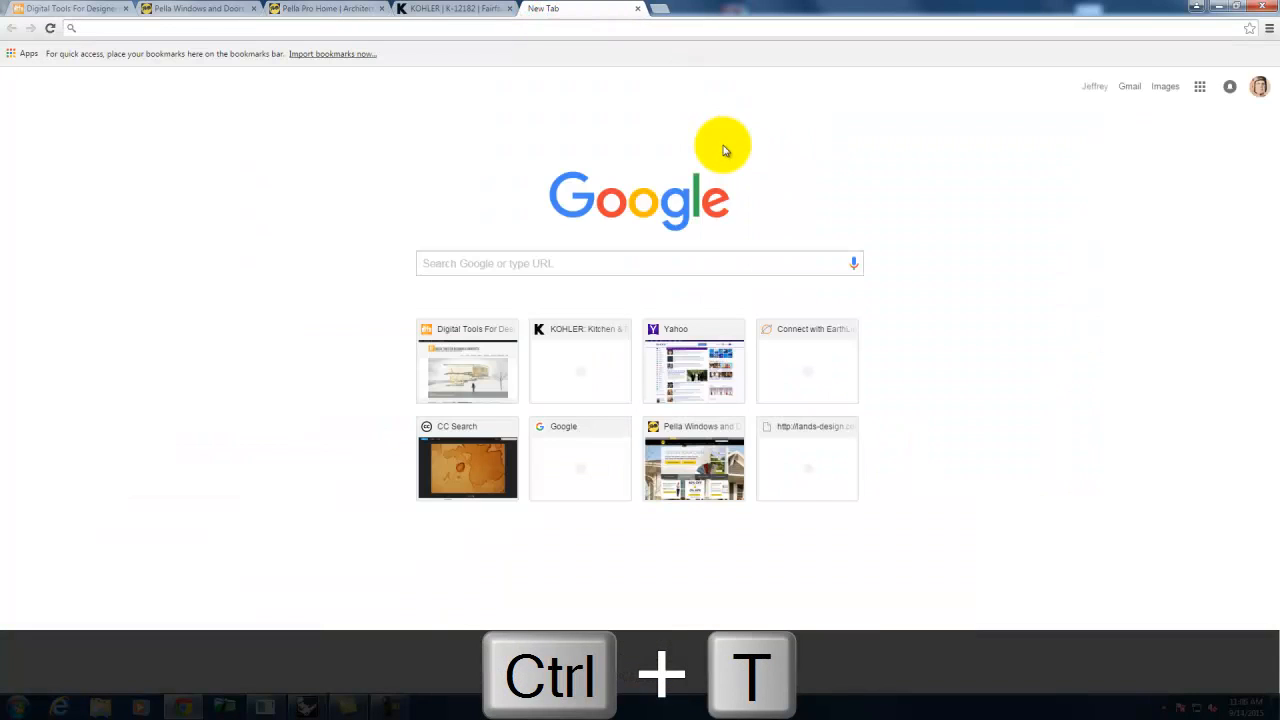
{"action": "type", "text": "flyinga"}
{"action": "key", "text": "BackSpace"}
{"action": "type", "text": "architecture.c"}
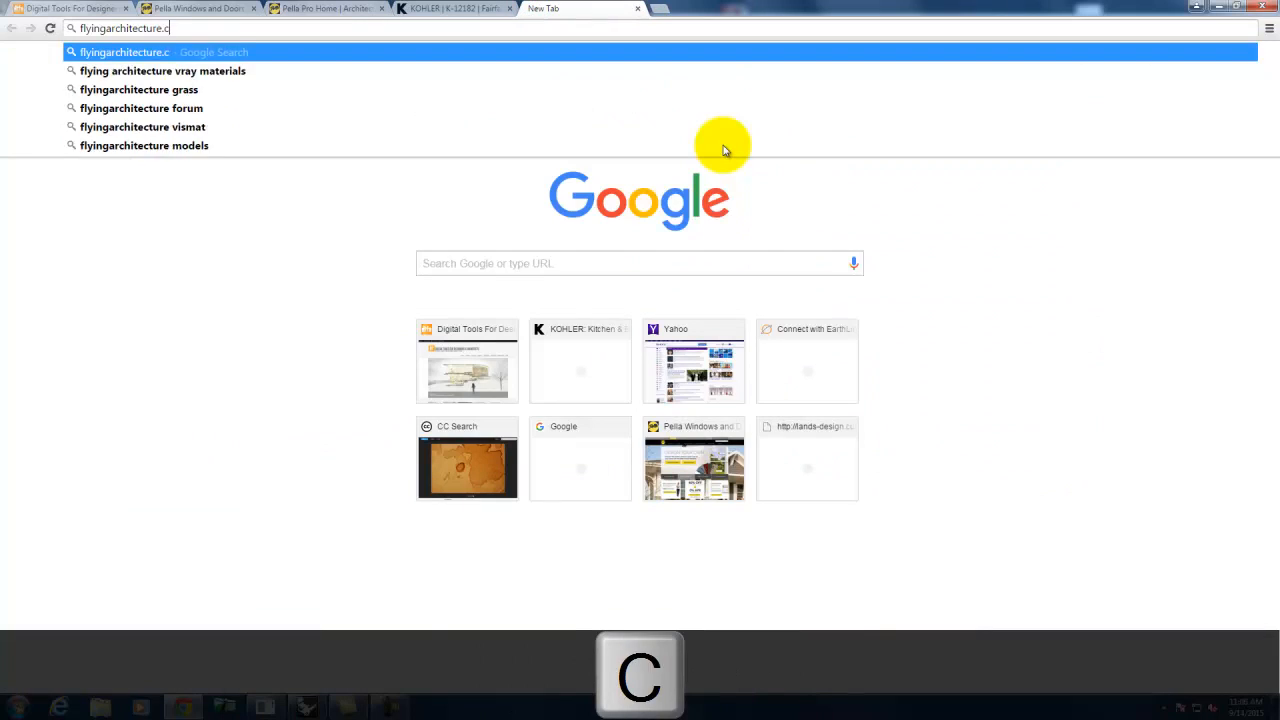
{"action": "type", "text": "om"}
{"action": "key", "text": "Return"}
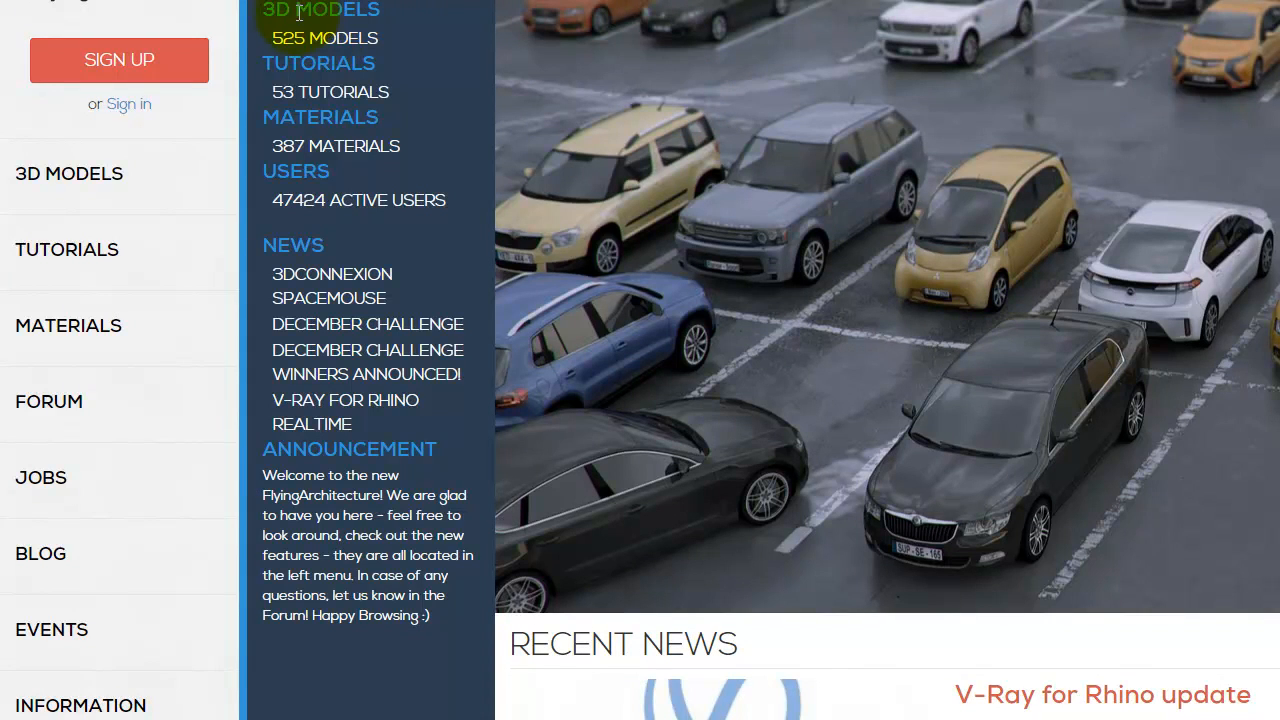
- Browse the 3D Models catalogue grid and open the Wooden chair model page
{"action": "left_click", "coordinate": [91, 180]}
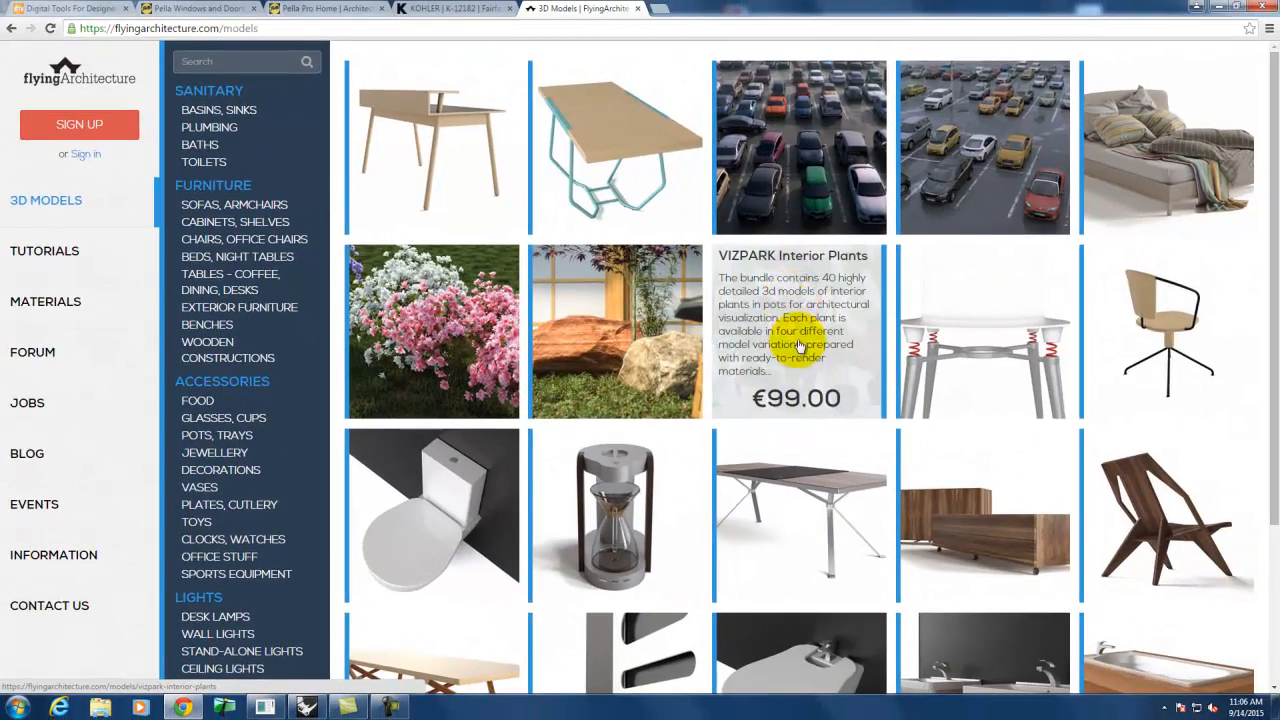
{"action": "scroll", "coordinate": [789, 343], "scroll_direction": "down", "scroll_amount": 3}
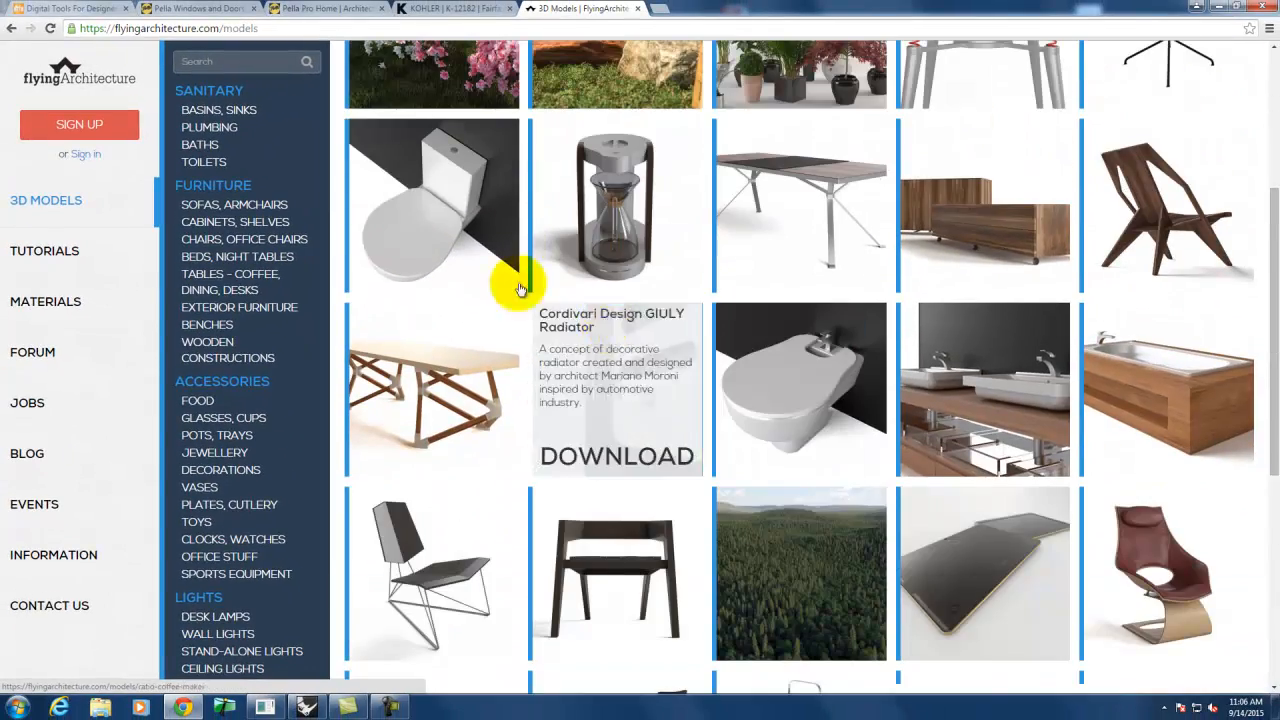
{"action": "scroll", "coordinate": [251, 248], "scroll_direction": "down", "scroll_amount": 3}
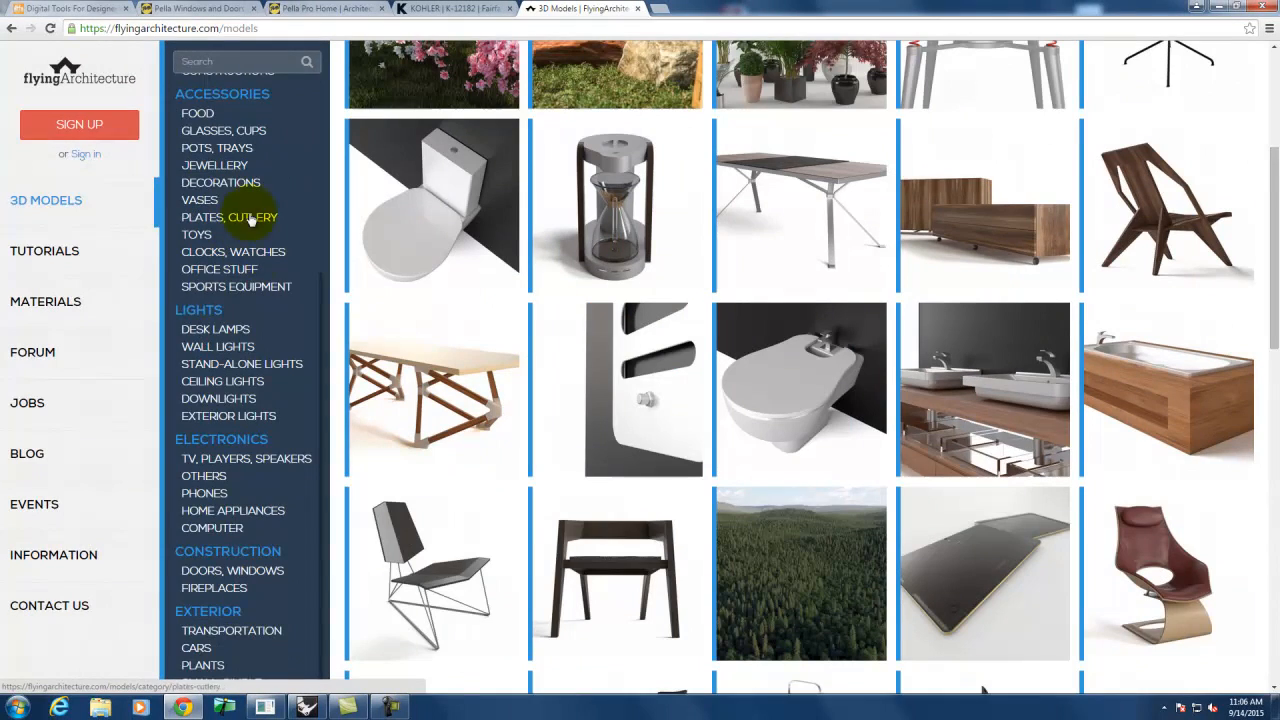
{"action": "scroll", "coordinate": [250, 220], "scroll_direction": "up", "scroll_amount": 3}
{"action": "scroll", "coordinate": [609, 309], "scroll_direction": "down", "scroll_amount": 10}
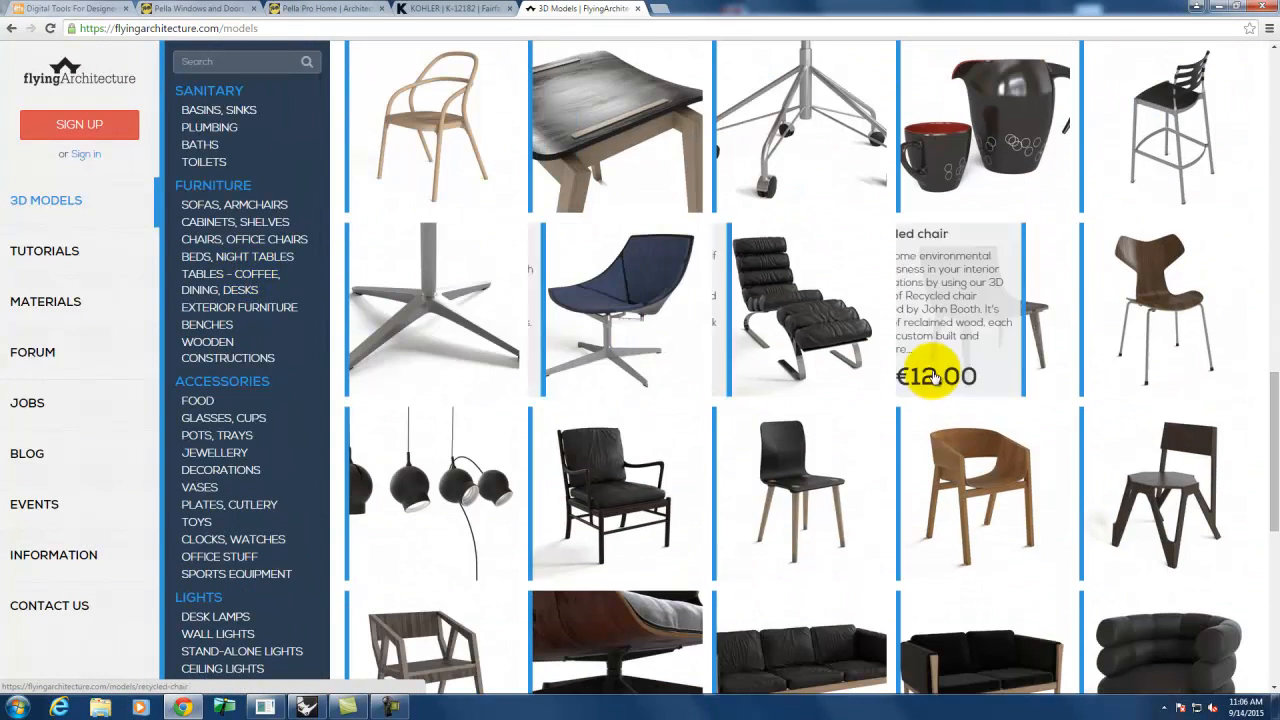
{"action": "scroll", "coordinate": [780, 475], "scroll_direction": "down", "scroll_amount": 15}
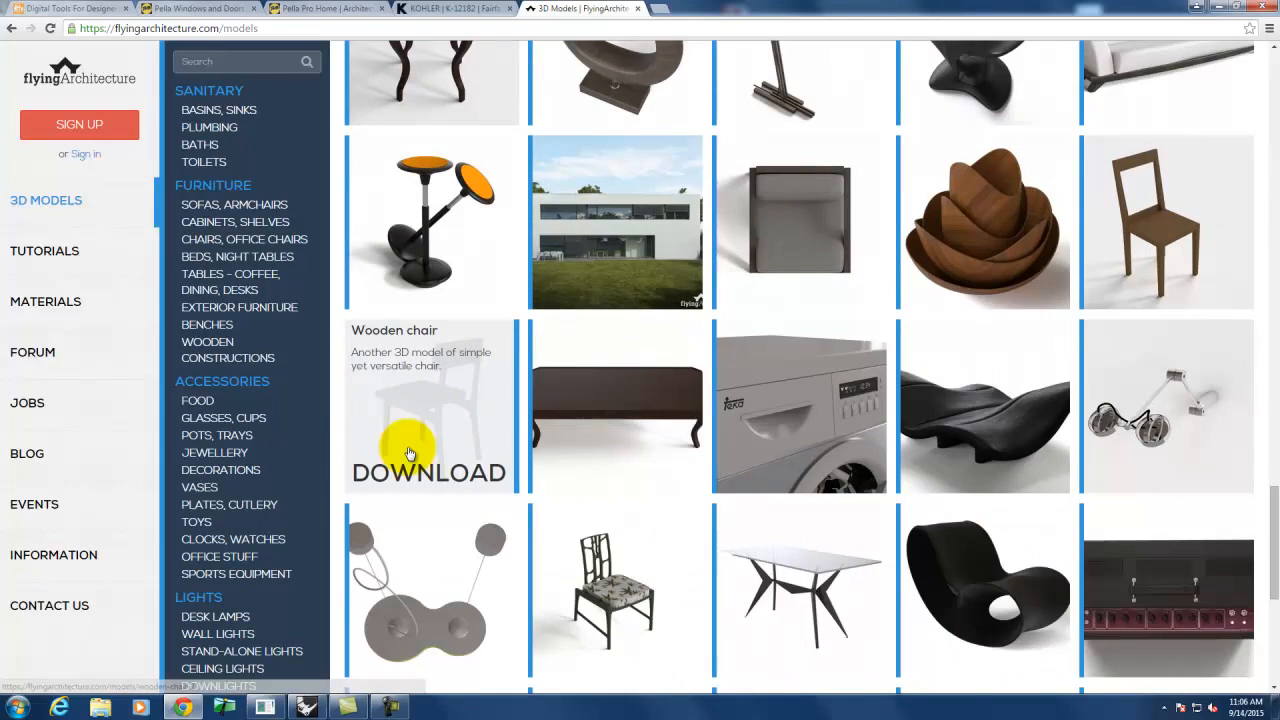
{"action": "left_click", "coordinate": [404, 371]}
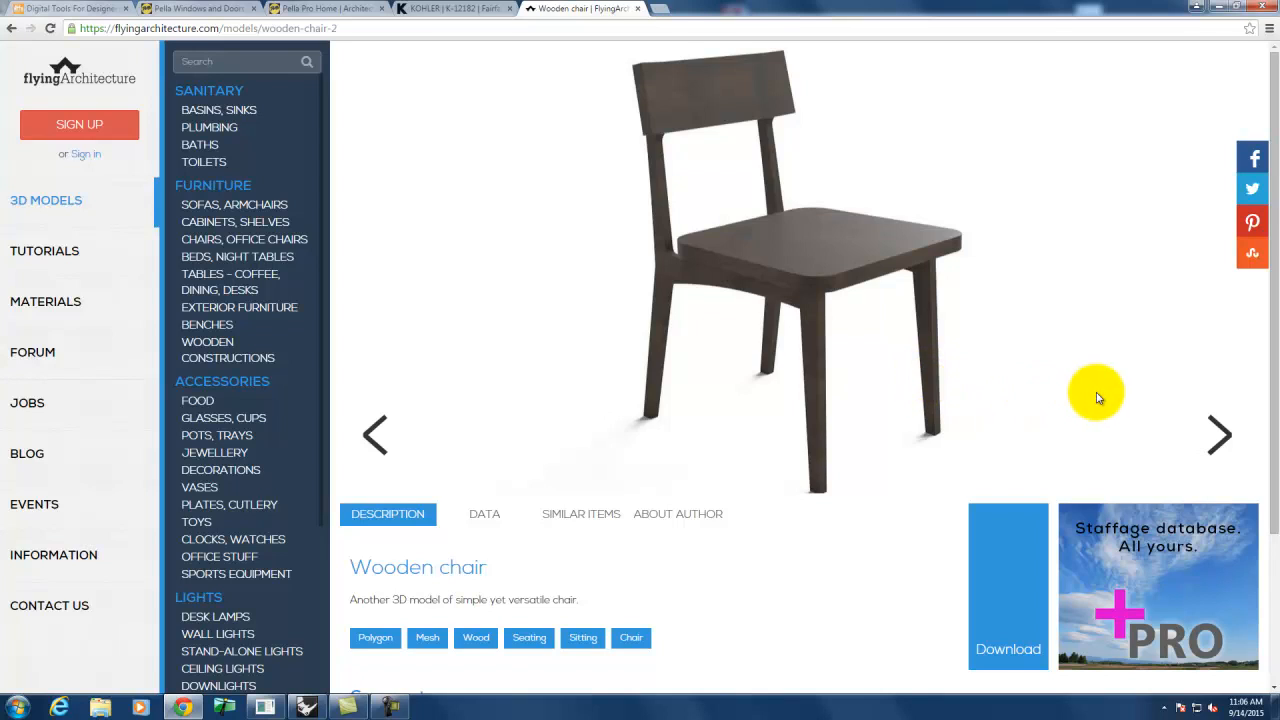
- Scroll the Wooden chair page, then switch to the Digital Tools For Designers & Architects tab
{"action": "scroll", "coordinate": [790, 428], "scroll_direction": "down", "scroll_amount": 1}
{"action": "scroll", "coordinate": [780, 425], "scroll_direction": "up", "scroll_amount": 1}
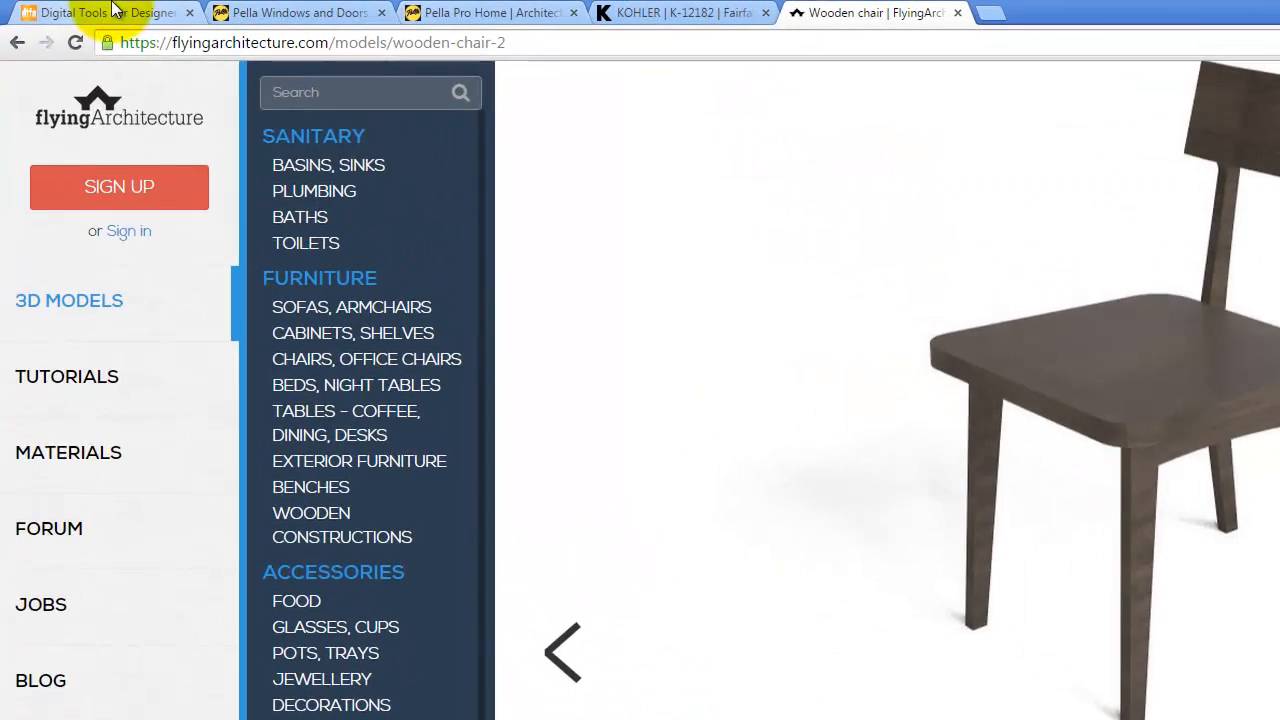
{"action": "left_click", "coordinate": [74, 8]}
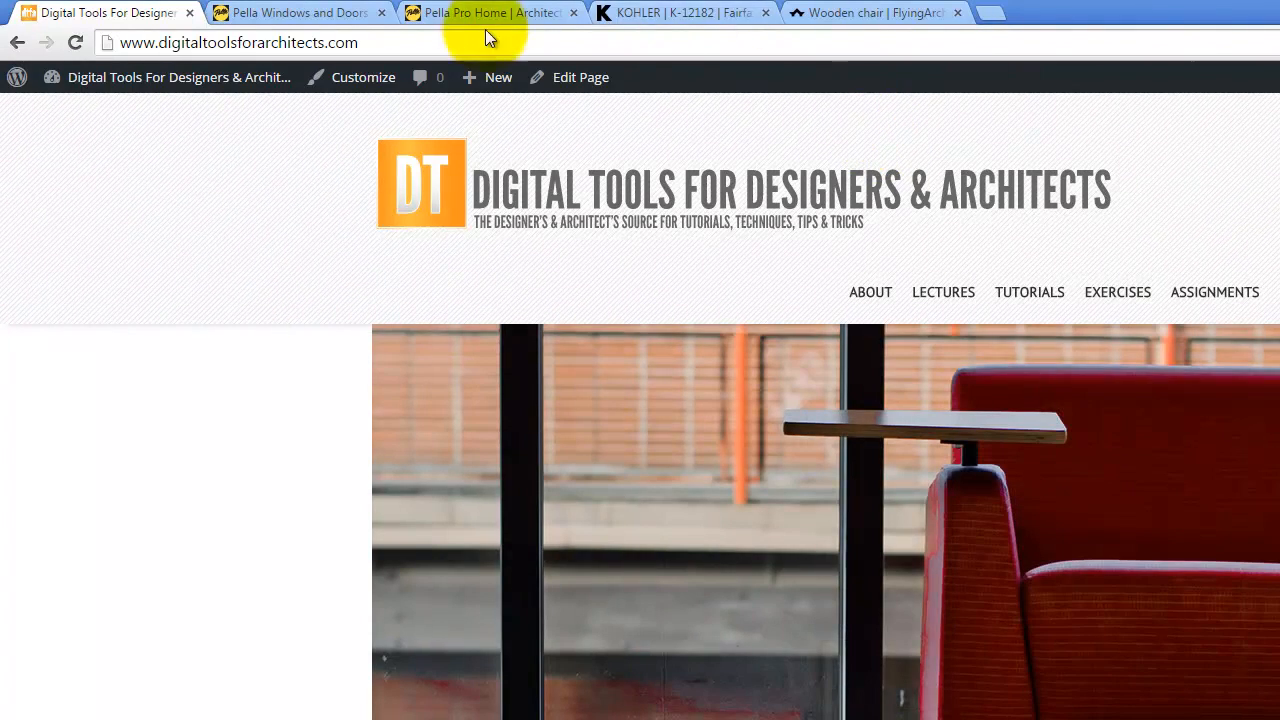
- Move from the Pella Windows and Doors tab to Pella Pro Home and open its Windows section
{"action": "left_click", "coordinate": [334, 10]}
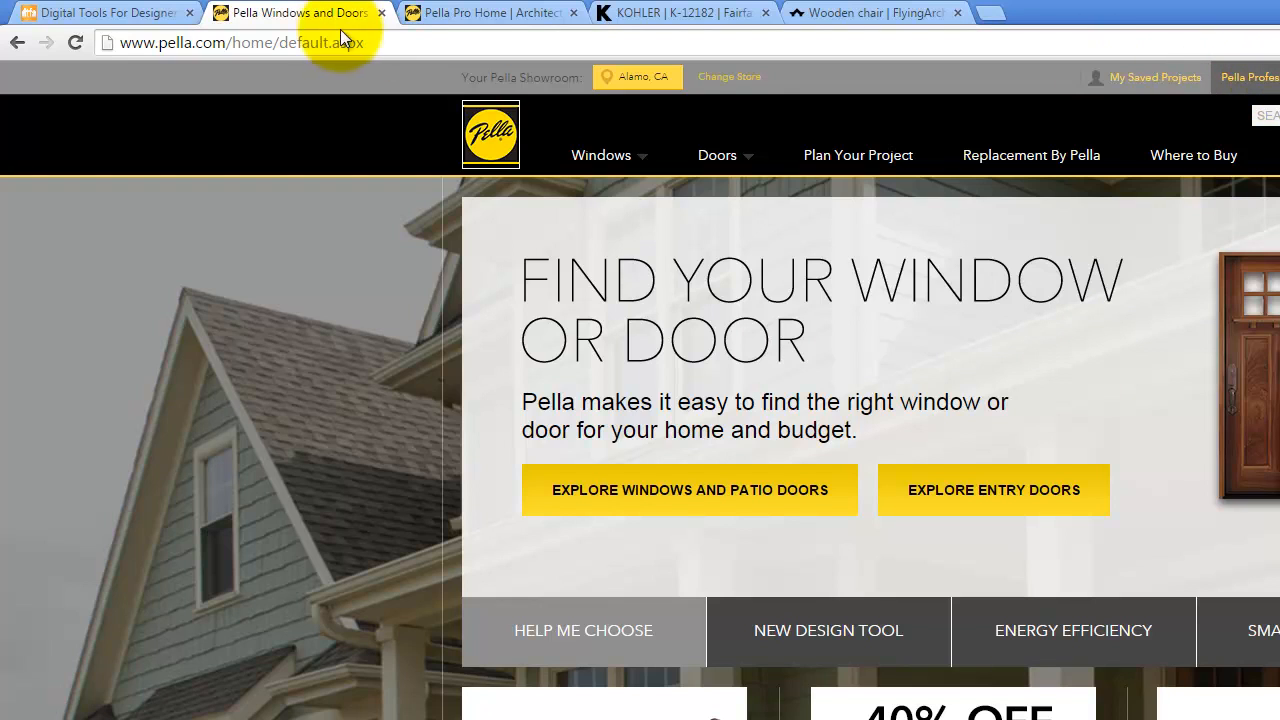
{"action": "left_click", "coordinate": [465, 13]}
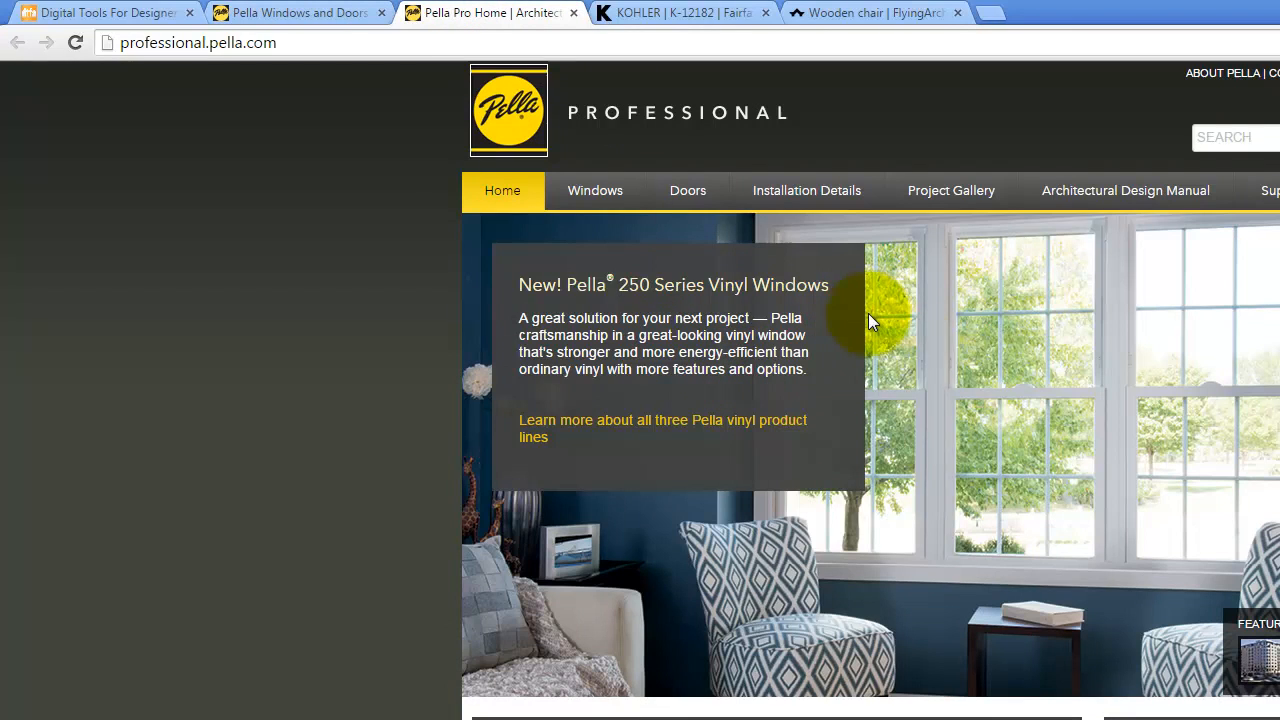
{"action": "left_click", "coordinate": [606, 188]}
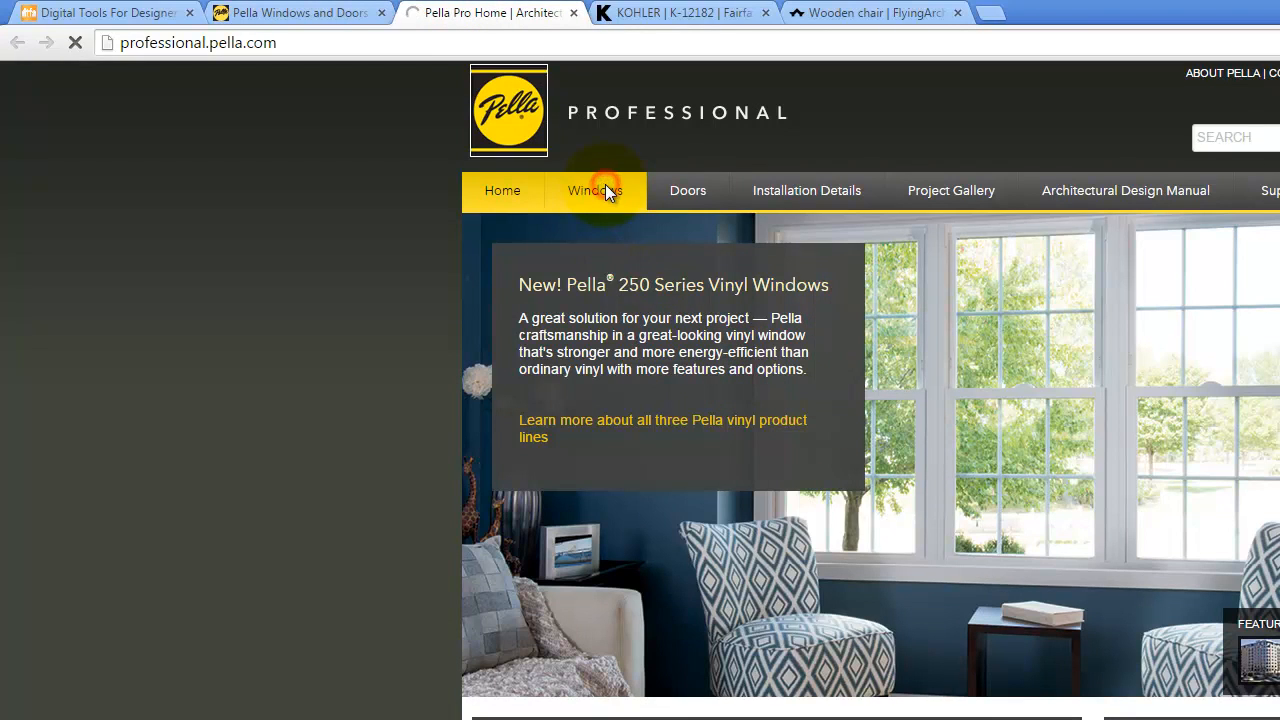
- Open the Impervia Casement product and download its 2D Elevation DWG file
{"action": "scroll", "coordinate": [758, 414], "scroll_direction": "down", "scroll_amount": 2}
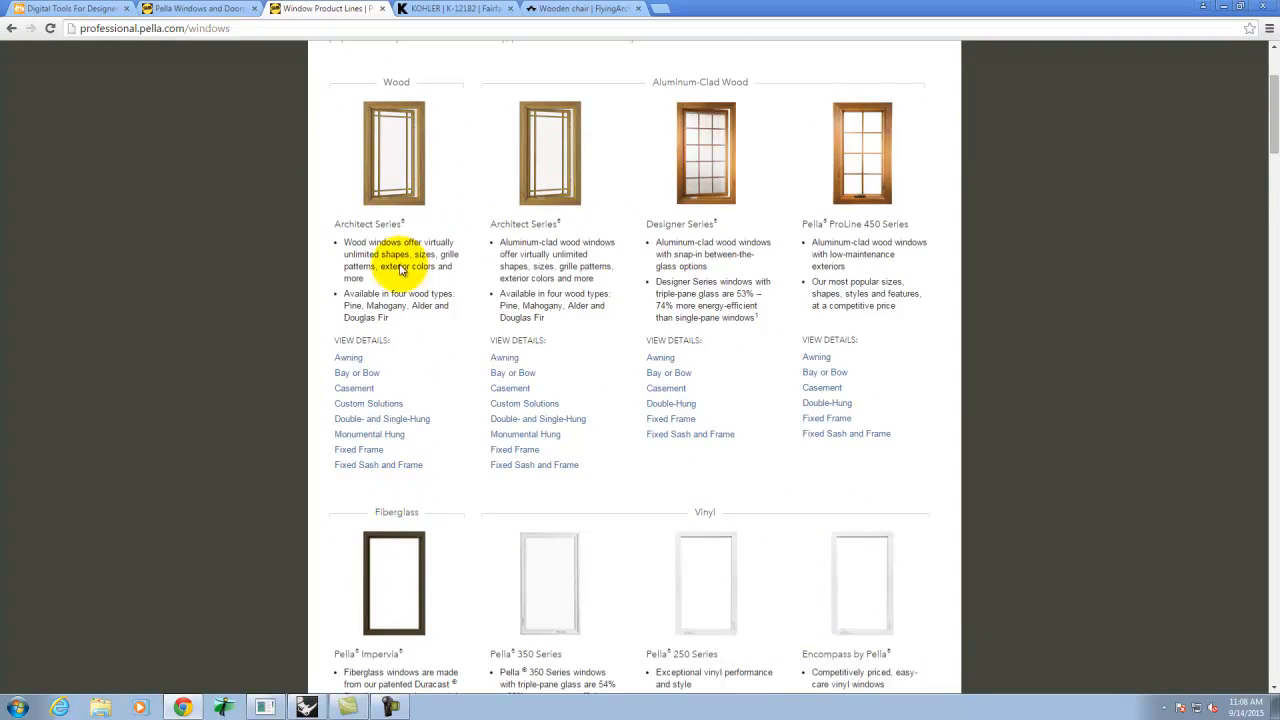
{"action": "scroll", "coordinate": [600, 506], "scroll_direction": "down", "scroll_amount": 1}
{"action": "left_click", "coordinate": [397, 436]}
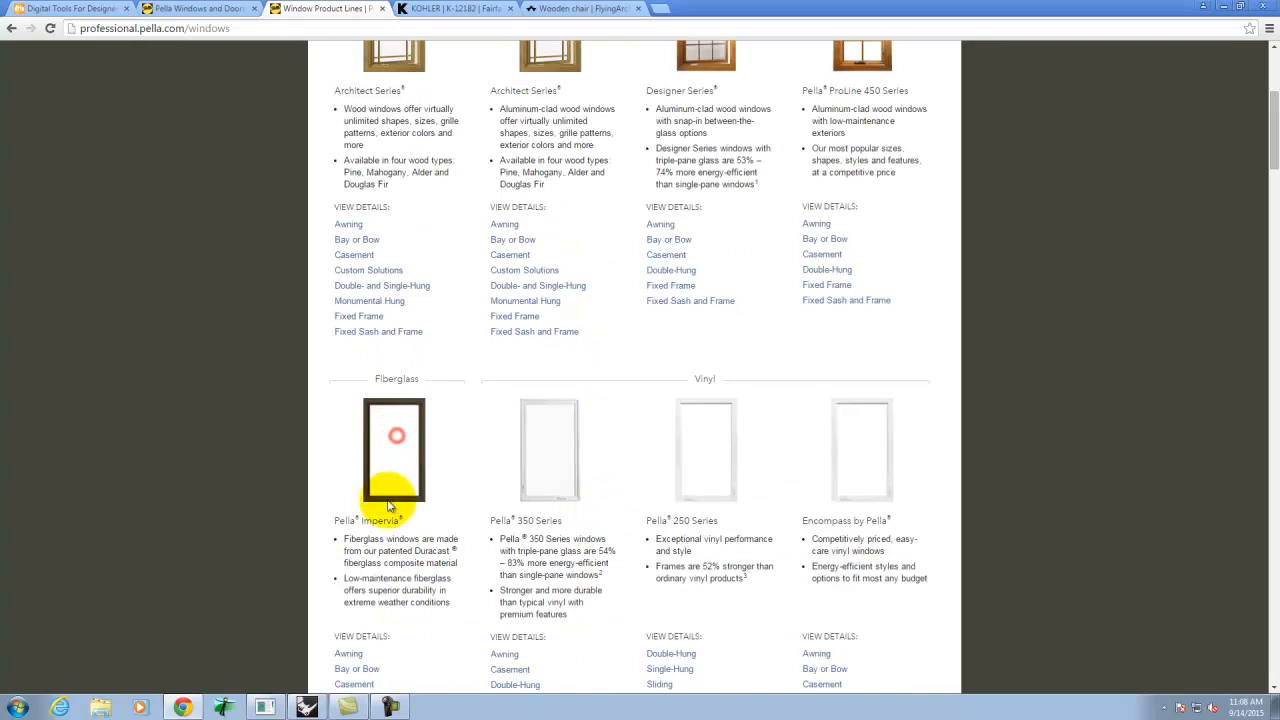
{"action": "left_click", "coordinate": [375, 519]}
{"action": "scroll", "coordinate": [380, 604], "scroll_direction": "down", "scroll_amount": 1}
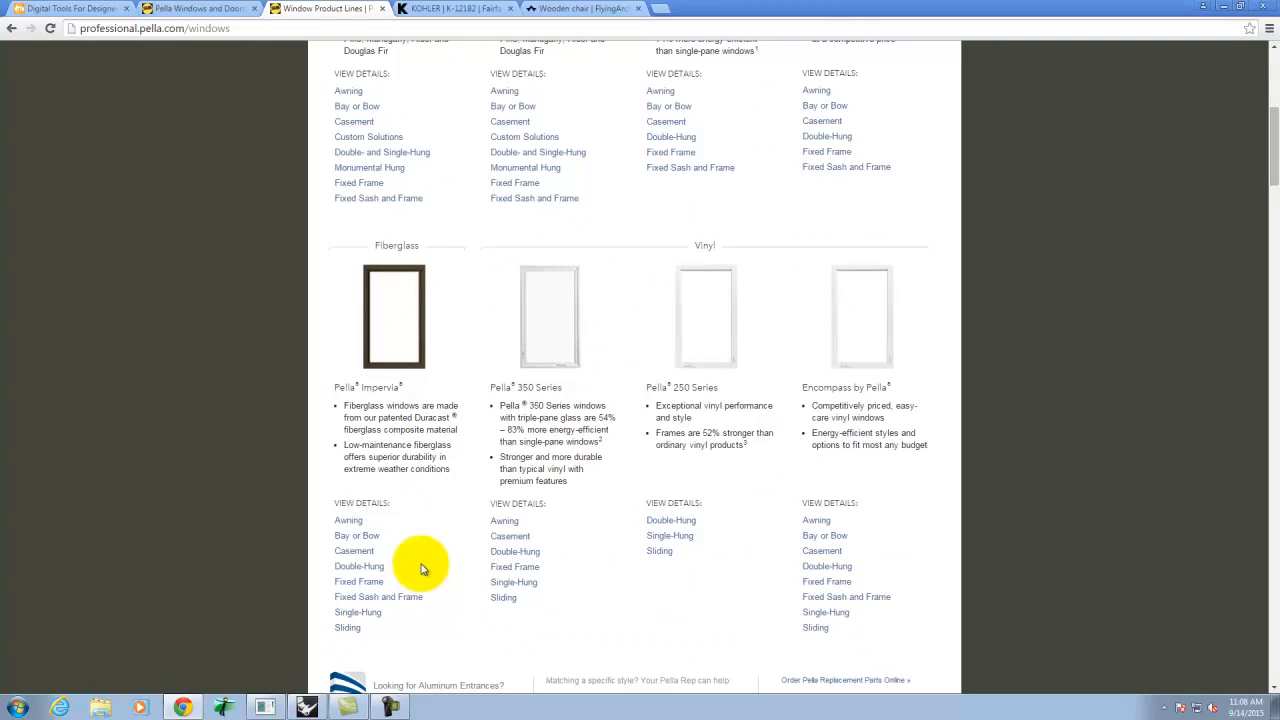
{"action": "left_click", "coordinate": [354, 550]}
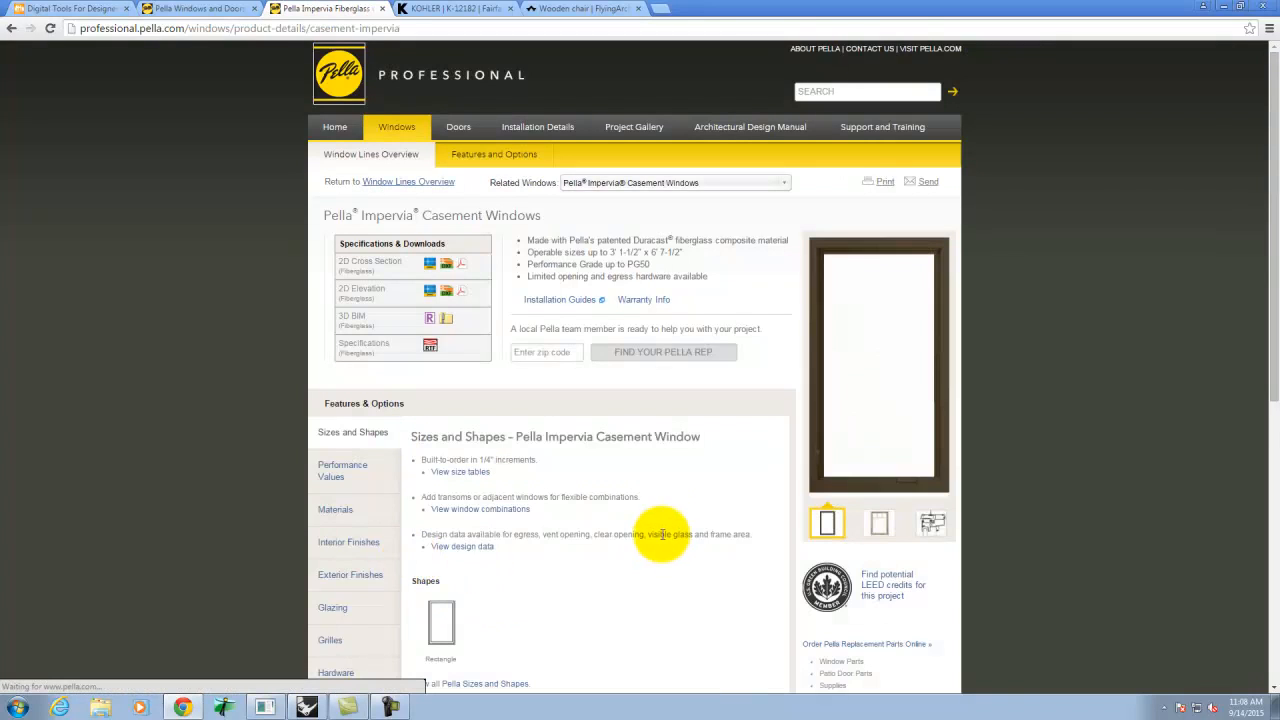
{"action": "scroll", "coordinate": [659, 537], "scroll_direction": "down", "scroll_amount": 2}
{"action": "scroll", "coordinate": [657, 537], "scroll_direction": "up", "scroll_amount": 1}
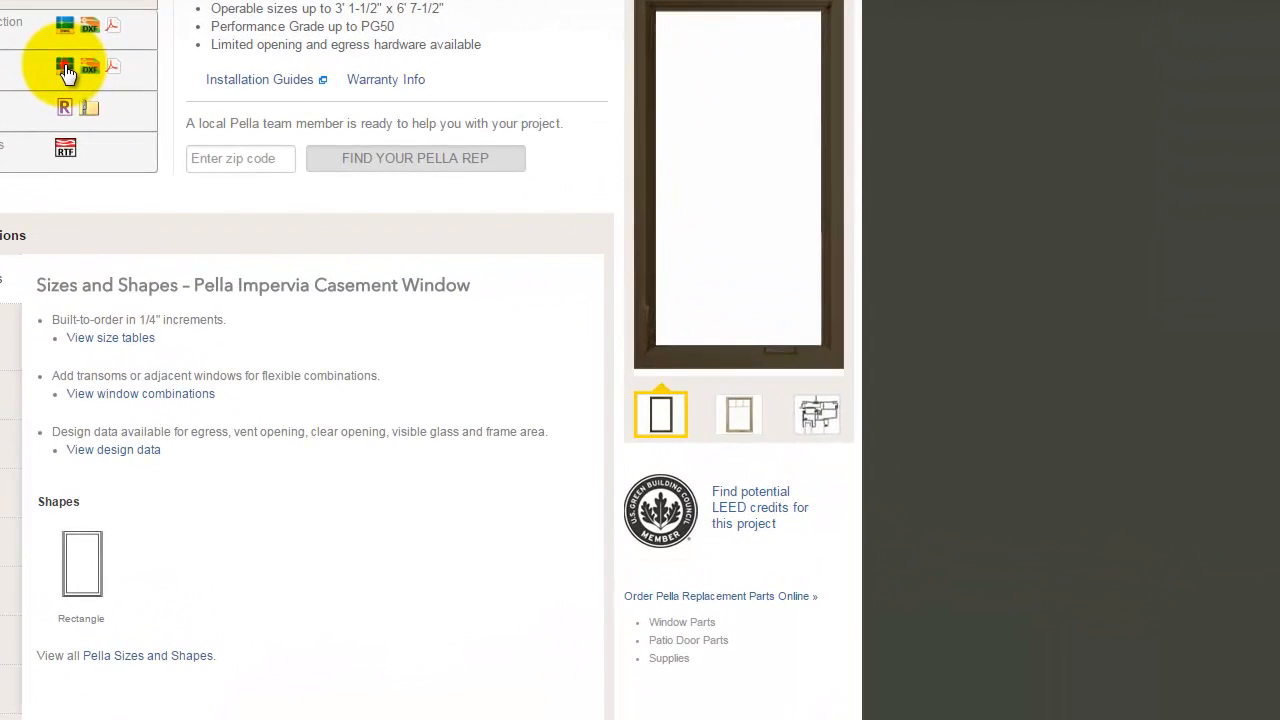
{"action": "left_click", "coordinate": [65, 70]}
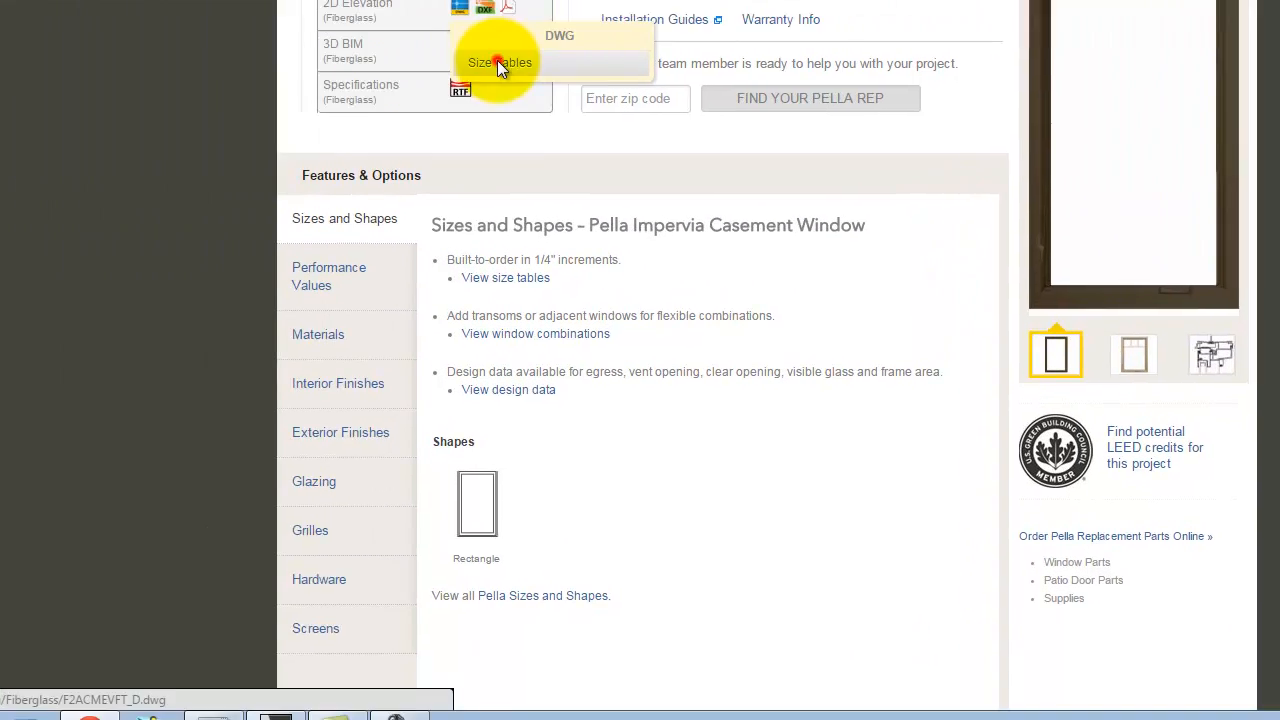
{"action": "left_click", "coordinate": [126, 119]}
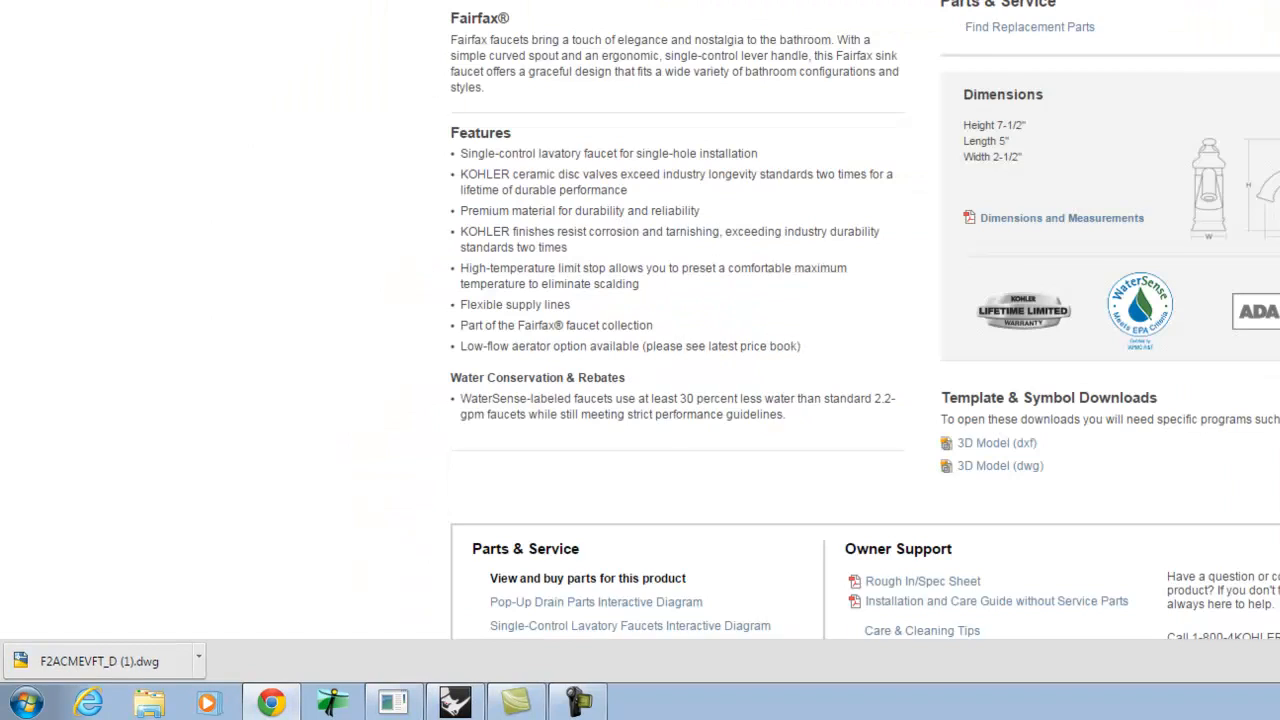
{"action": "scroll", "coordinate": [532, 290], "scroll_direction": "up", "scroll_amount": 3}
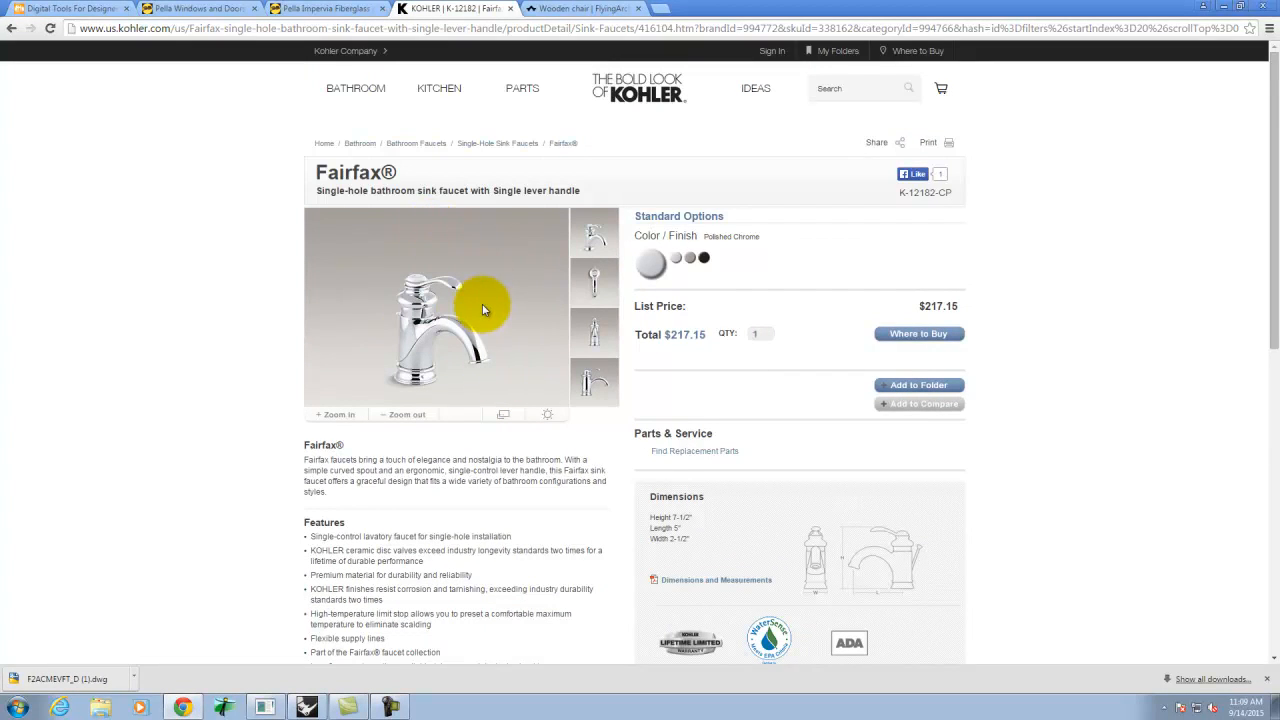
{"action": "scroll", "coordinate": [484, 300], "scroll_direction": "down", "scroll_amount": 2}
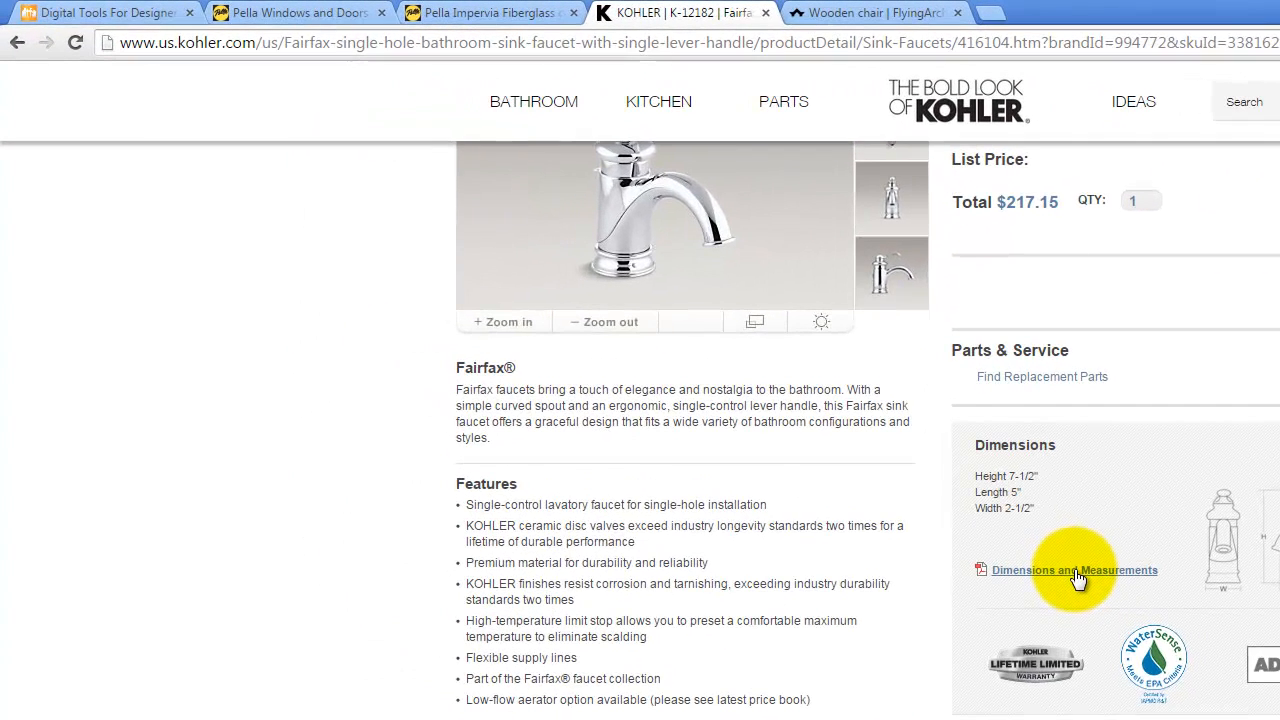
- Save the Dimensions and Measurements PDF as K-12182_spec in KINGFISHER (E:) > Dropbox > A136 > Ex208
{"action": "right_click", "coordinate": [717, 381]}
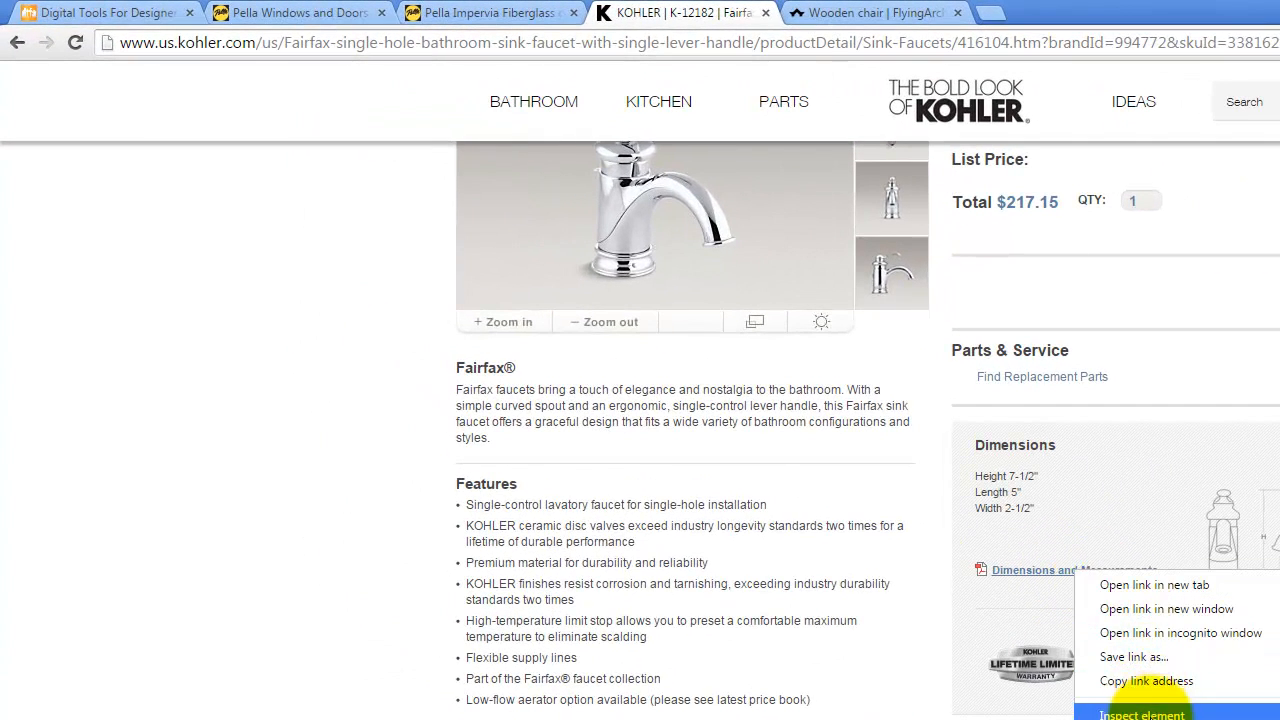
{"action": "left_click", "coordinate": [1140, 656]}
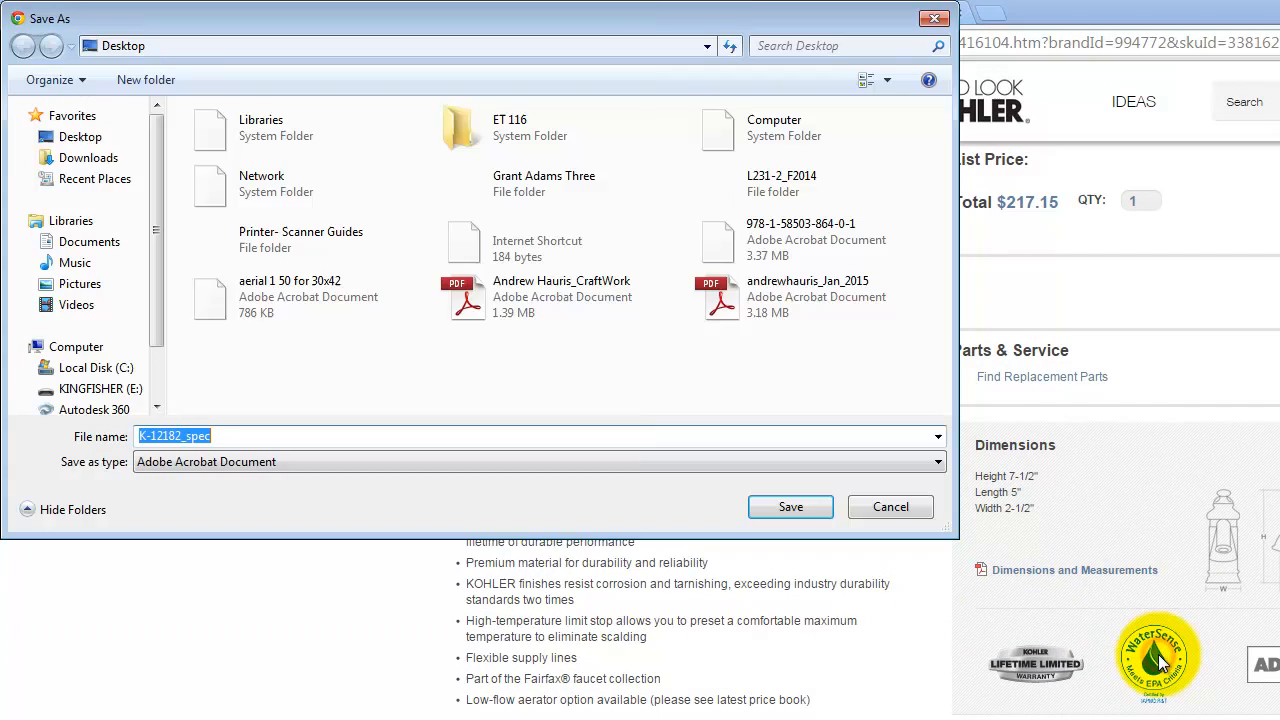
{"action": "left_click", "coordinate": [80, 389]}
{"action": "double_click", "coordinate": [238, 141]}
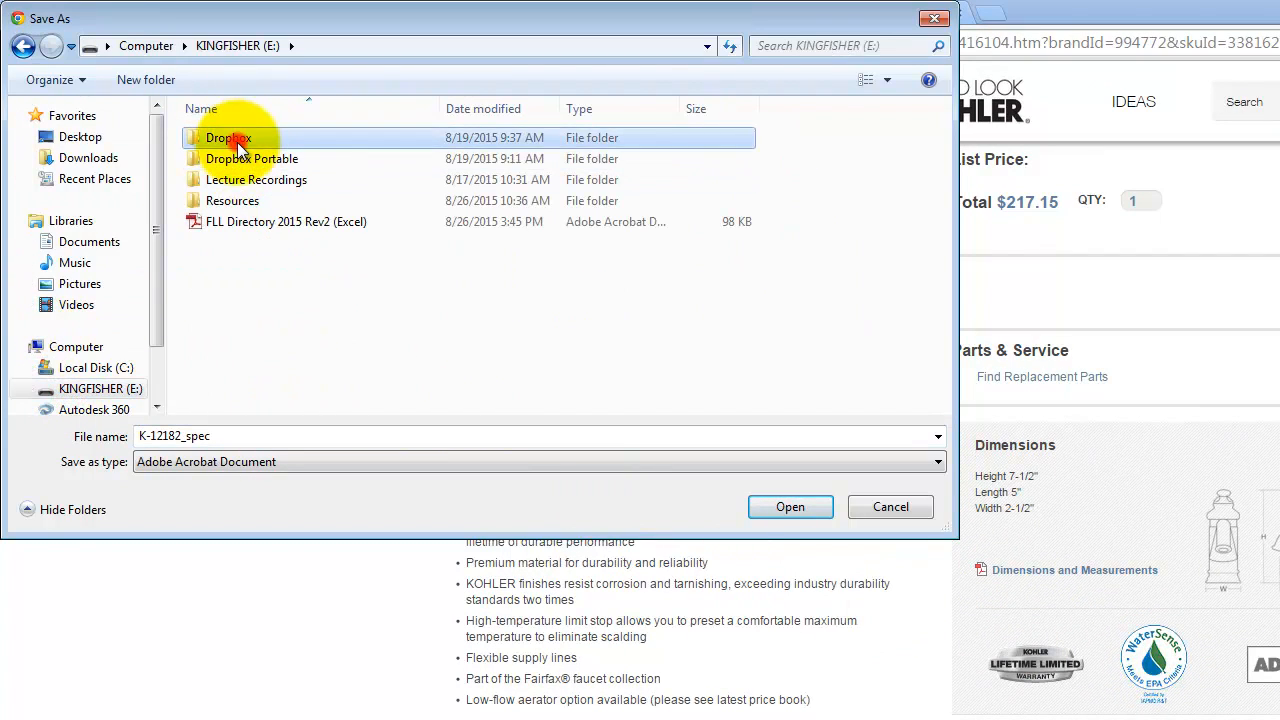
{"action": "left_click", "coordinate": [210, 159]}
{"action": "double_click", "coordinate": [210, 159]}
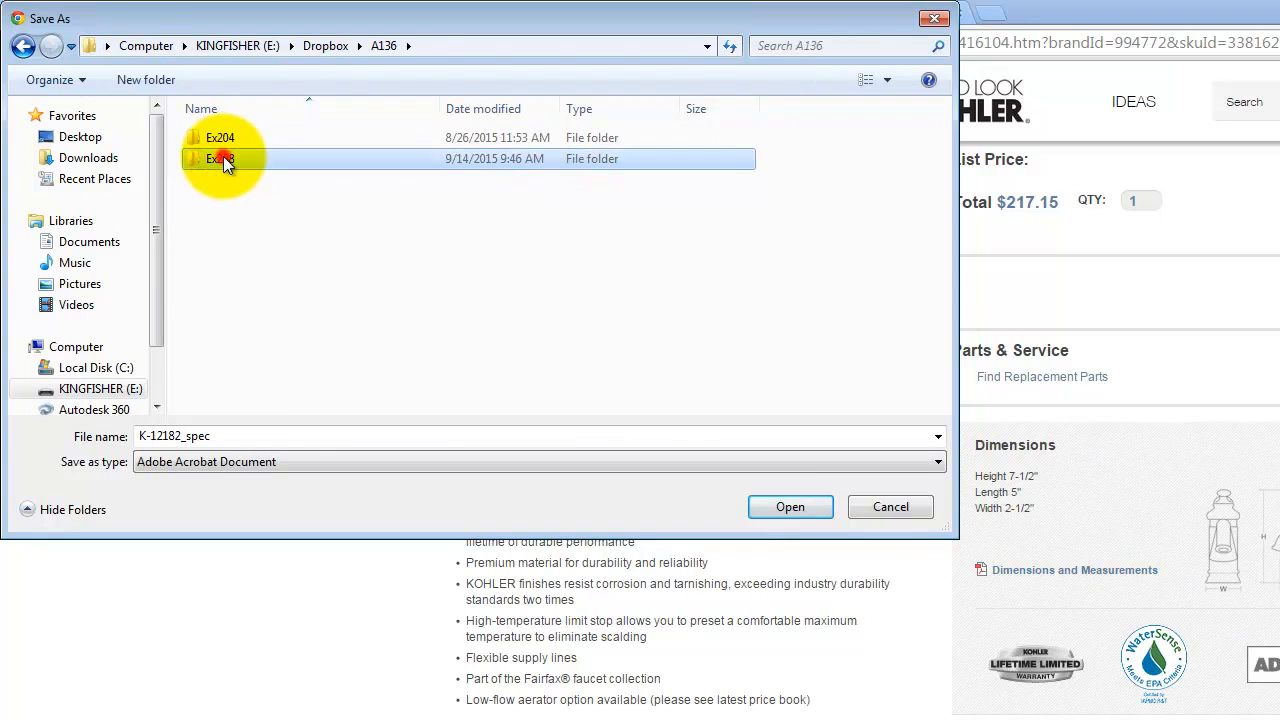
{"action": "double_click", "coordinate": [223, 157]}
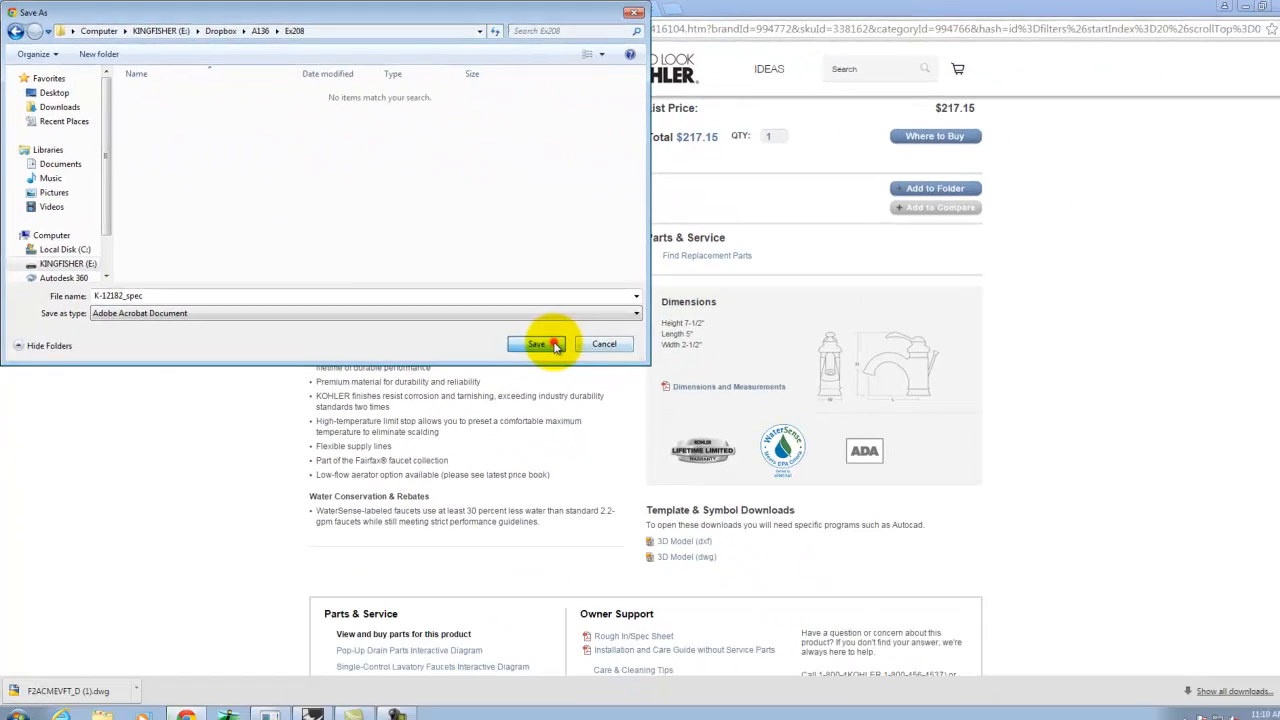
{"action": "left_click", "coordinate": [722, 453]}
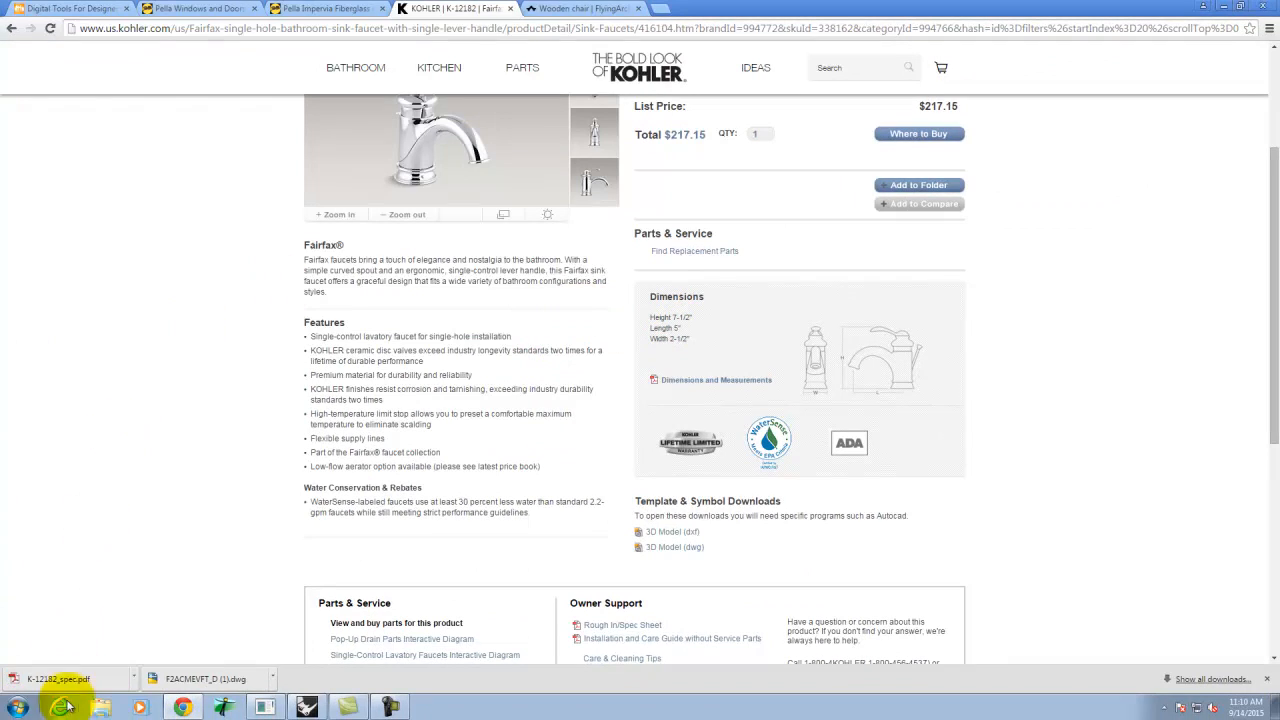
{"action": "left_click", "coordinate": [319, 700]}
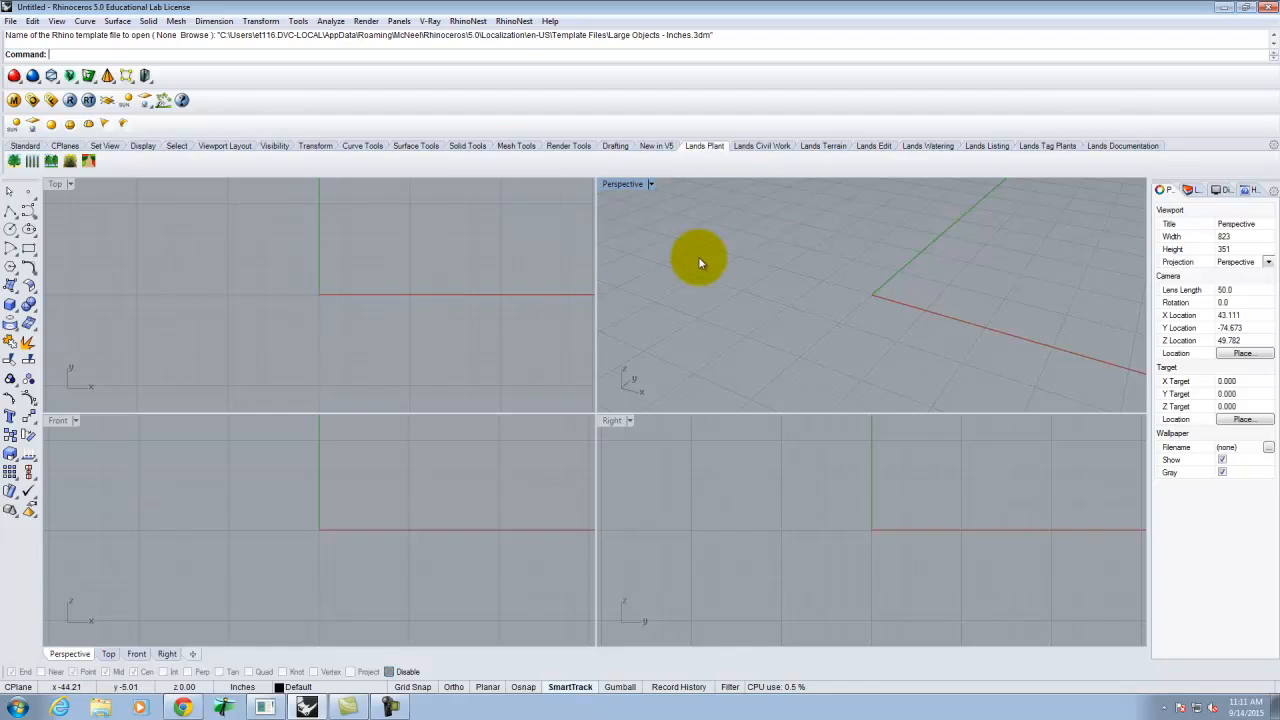
- Import F2ACMEVFT_D.dwg with the default DWG/DXF import options
{"action": "left_click", "coordinate": [11, 21]}
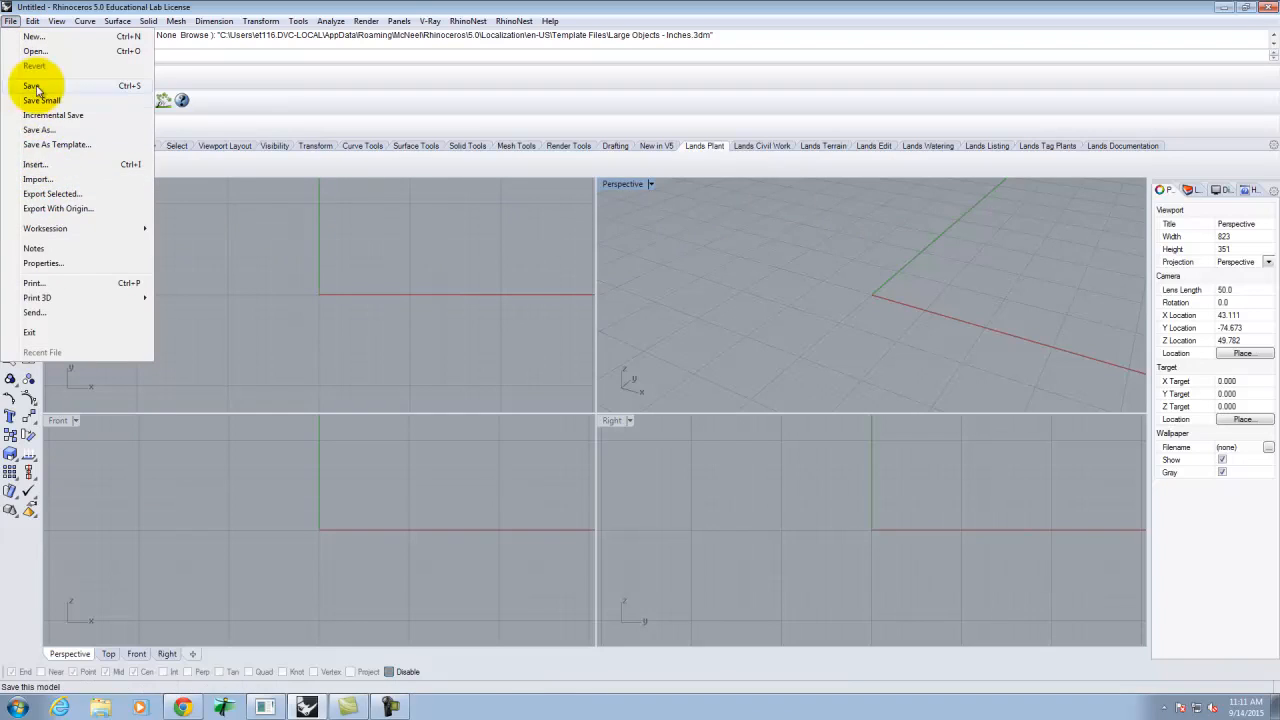
{"action": "left_click", "coordinate": [54, 181]}
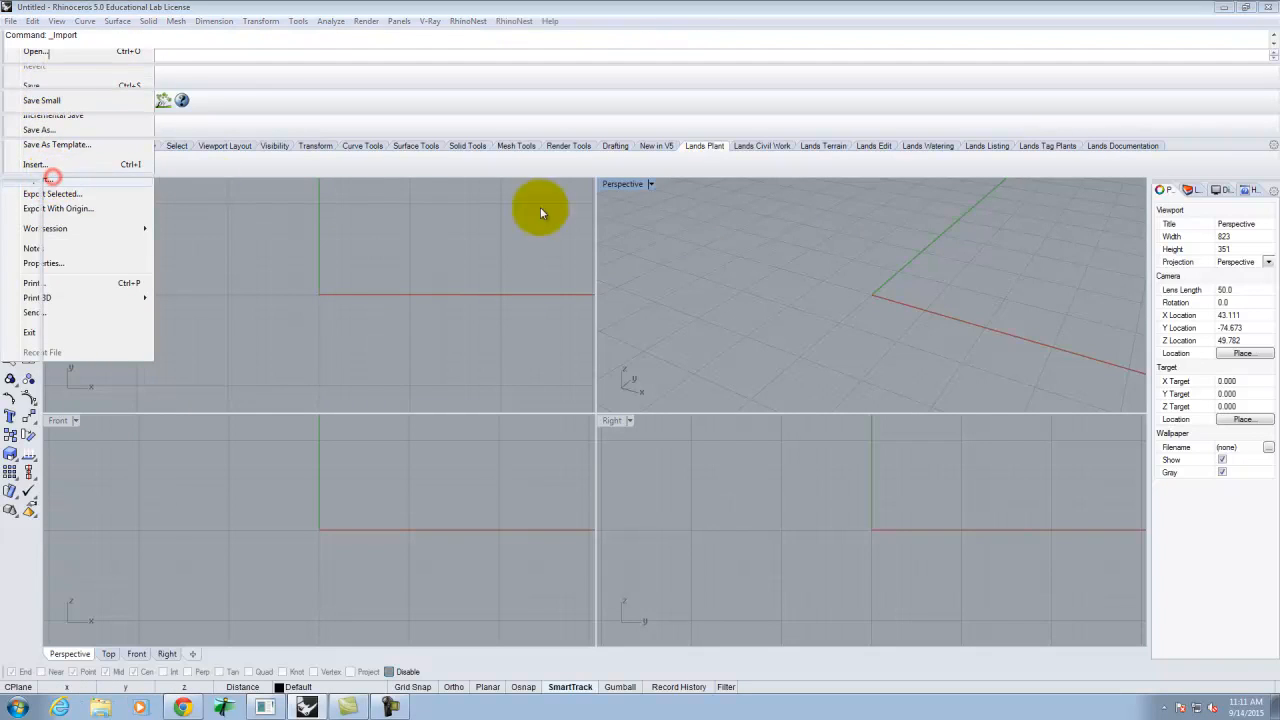
{"action": "left_click", "coordinate": [587, 270]}
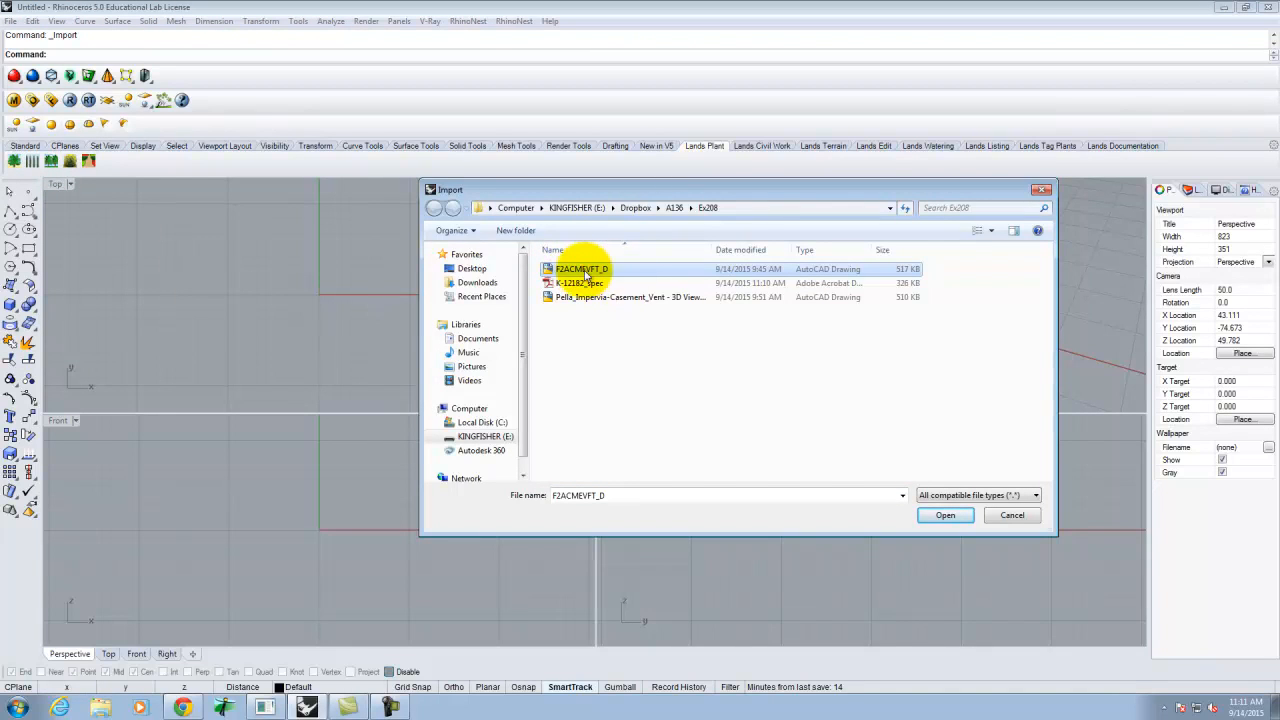
{"action": "left_click", "coordinate": [945, 515]}
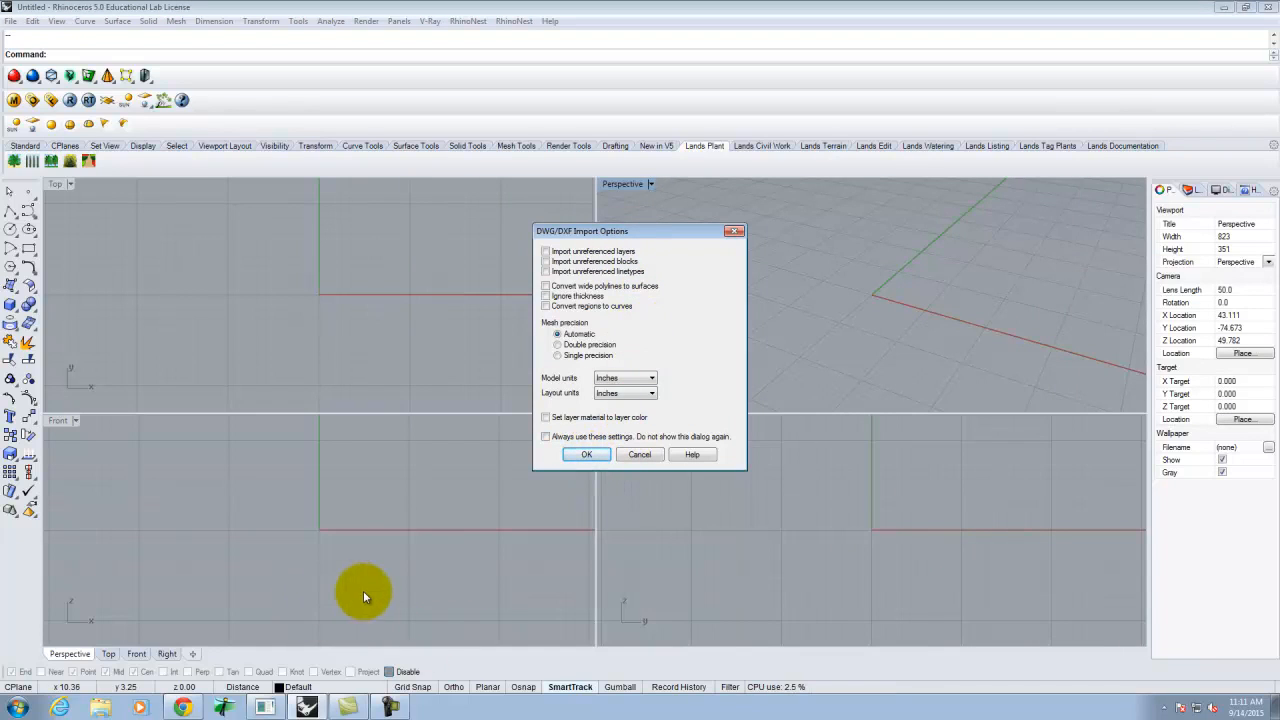
{"action": "left_click", "coordinate": [588, 455]}
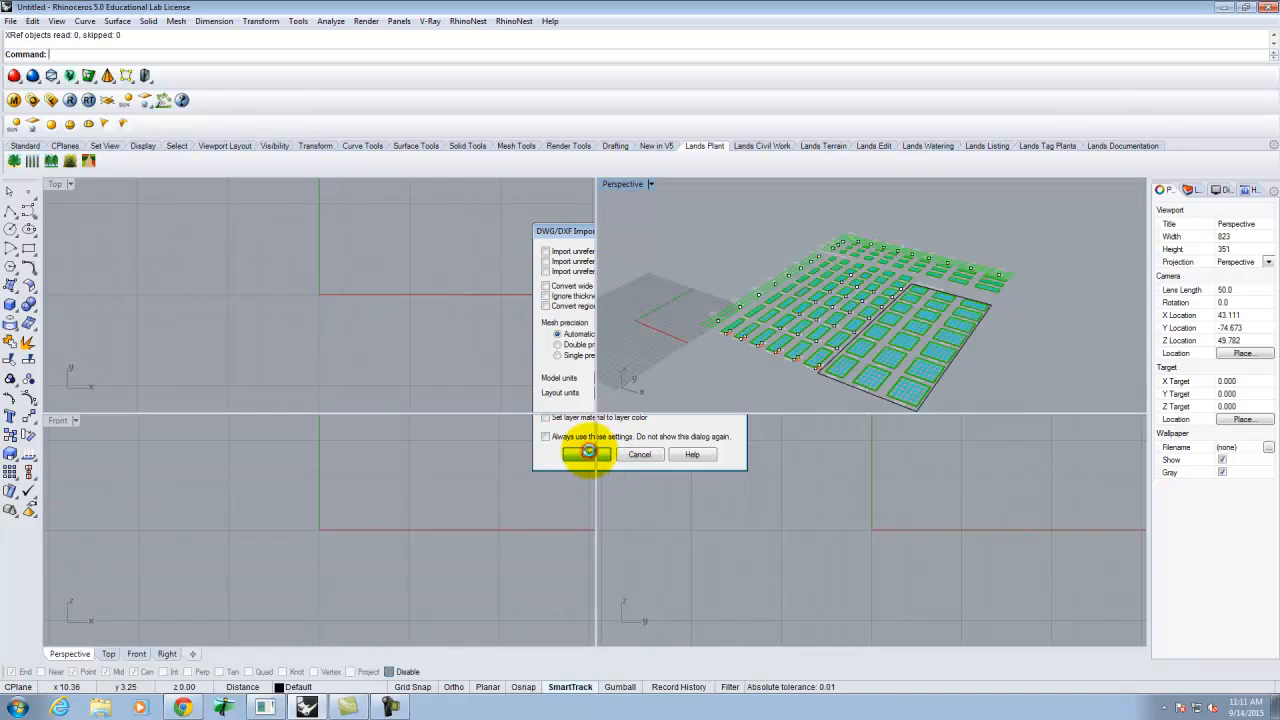
- Maximize the Perspective viewport and tilt it to look down on the drawing
{"action": "double_click", "coordinate": [608, 187]}
{"action": "right_click_drag", "start_coordinate": [414, 380], "coordinate": [407, 570]}
{"action": "scroll", "coordinate": [407, 570], "scroll_direction": "up", "scroll_amount": 10}
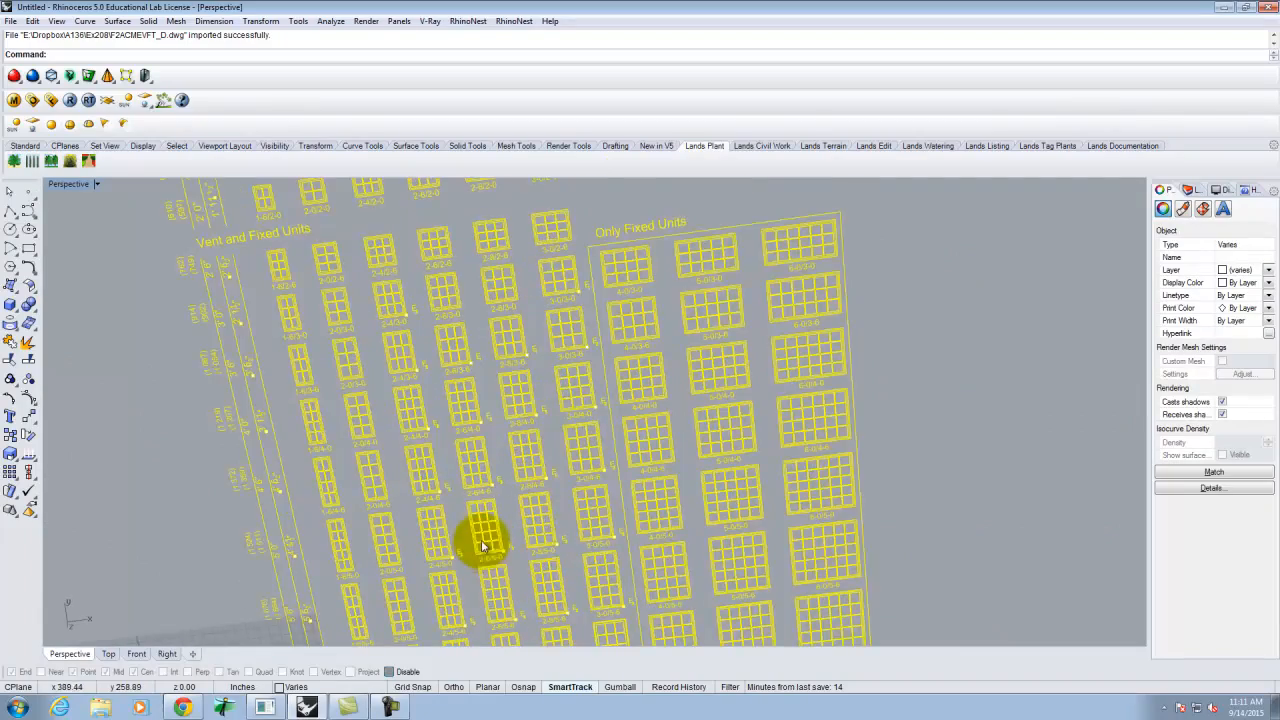
- Zoom around the imported schedule and window-select the 2-0/4-0 window block
{"action": "scroll", "coordinate": [557, 468], "scroll_direction": "up", "scroll_amount": 4}
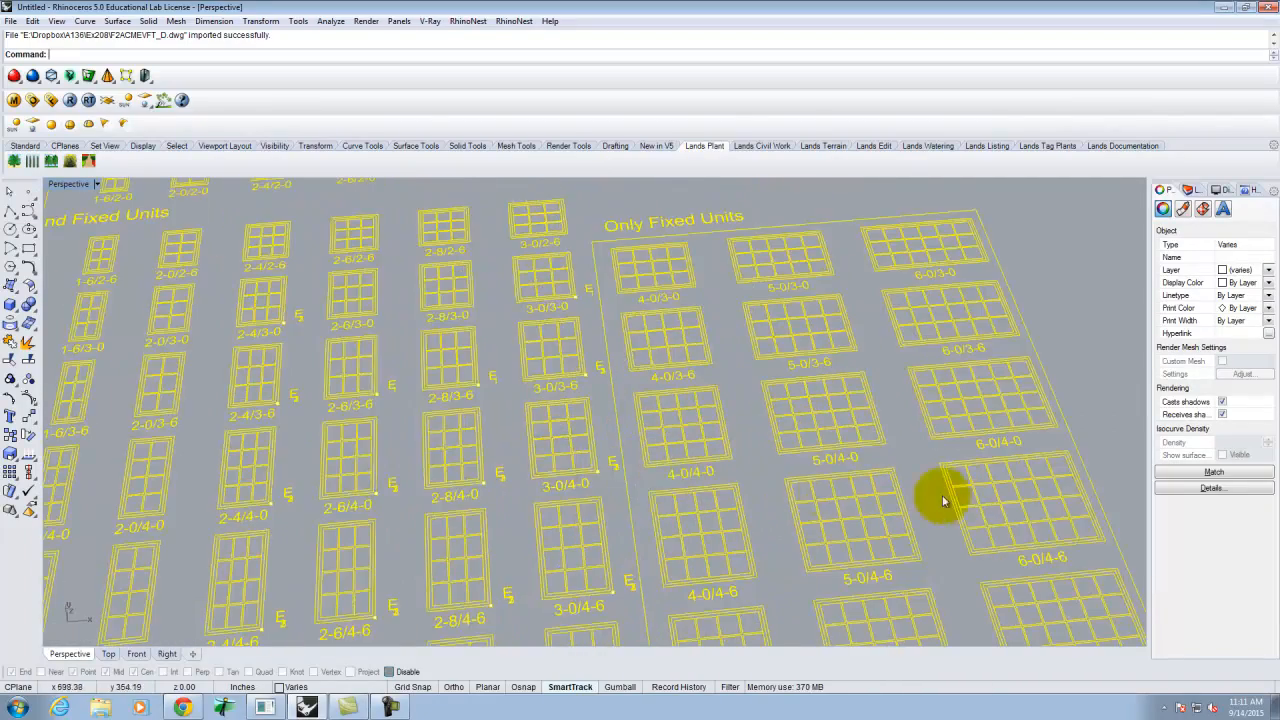
{"action": "scroll", "coordinate": [942, 495], "scroll_direction": "down", "scroll_amount": 2}
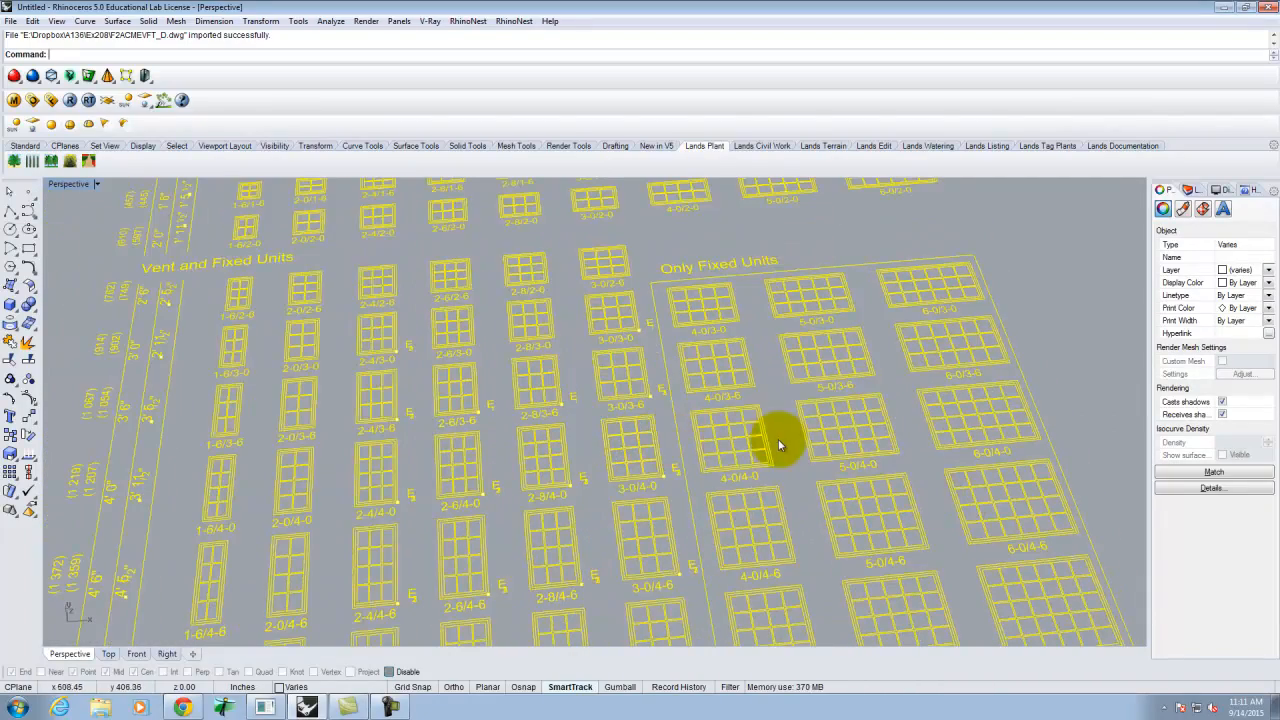
{"action": "scroll", "coordinate": [777, 437], "scroll_direction": "down", "scroll_amount": 3}
{"action": "scroll", "coordinate": [486, 423], "scroll_direction": "up", "scroll_amount": 6}
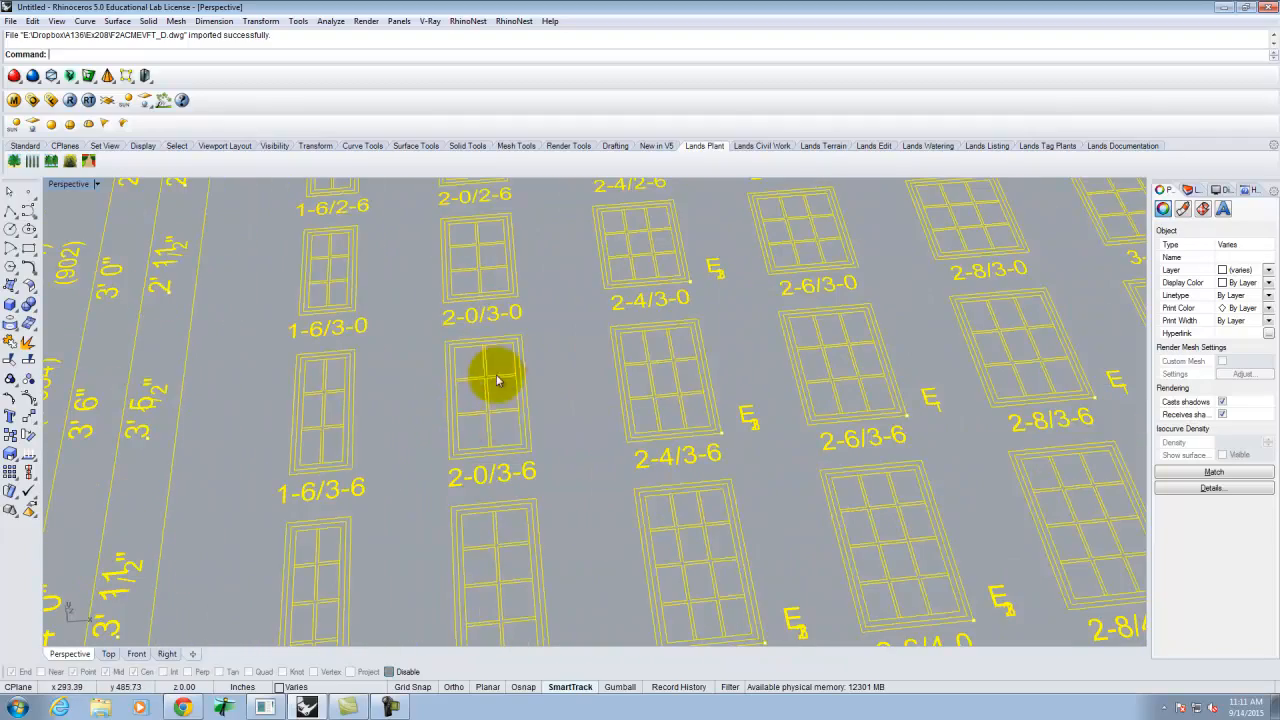
{"action": "scroll", "coordinate": [503, 421], "scroll_direction": "down", "scroll_amount": 6}
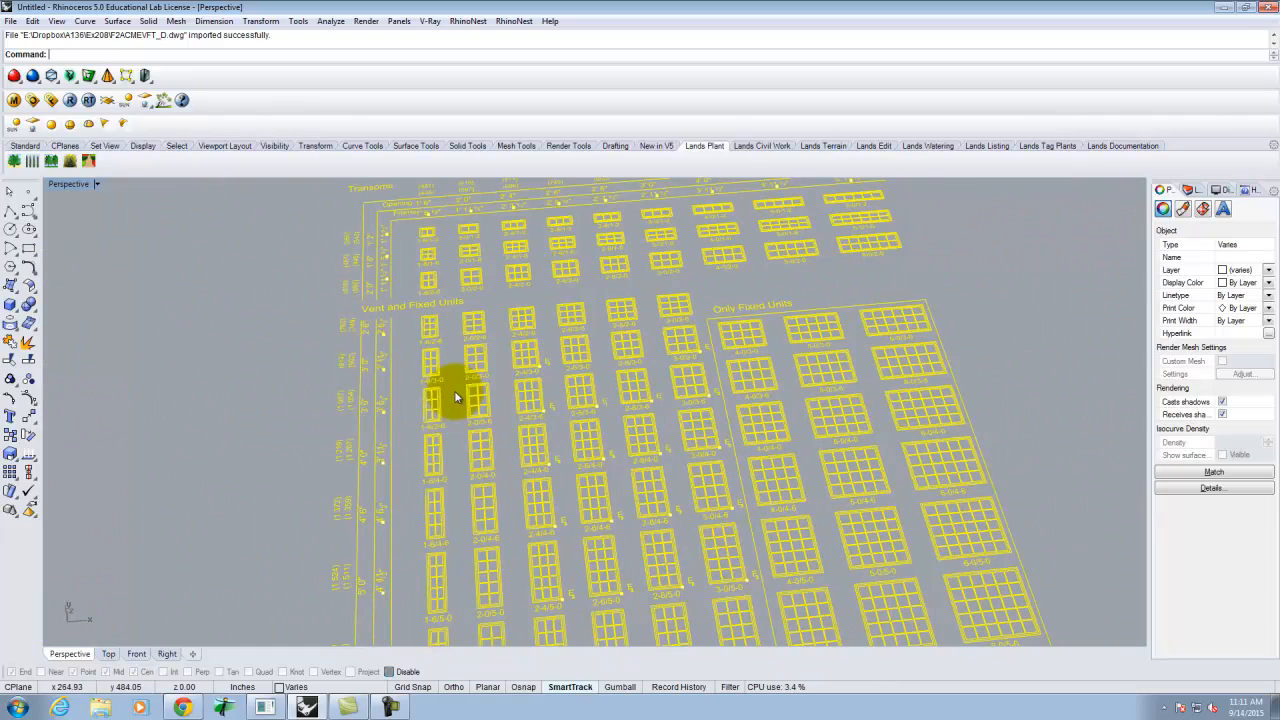
{"action": "scroll", "coordinate": [471, 334], "scroll_direction": "down", "scroll_amount": 5}
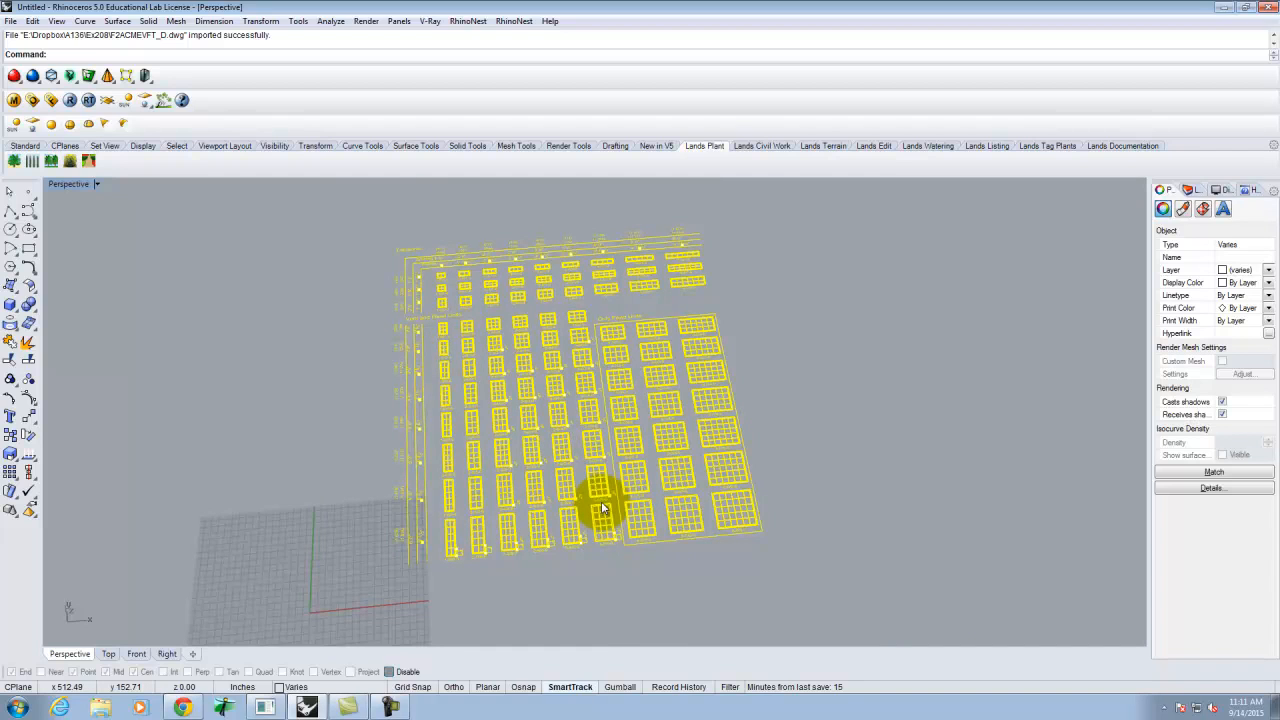
{"action": "scroll", "coordinate": [468, 300], "scroll_direction": "up", "scroll_amount": 6}
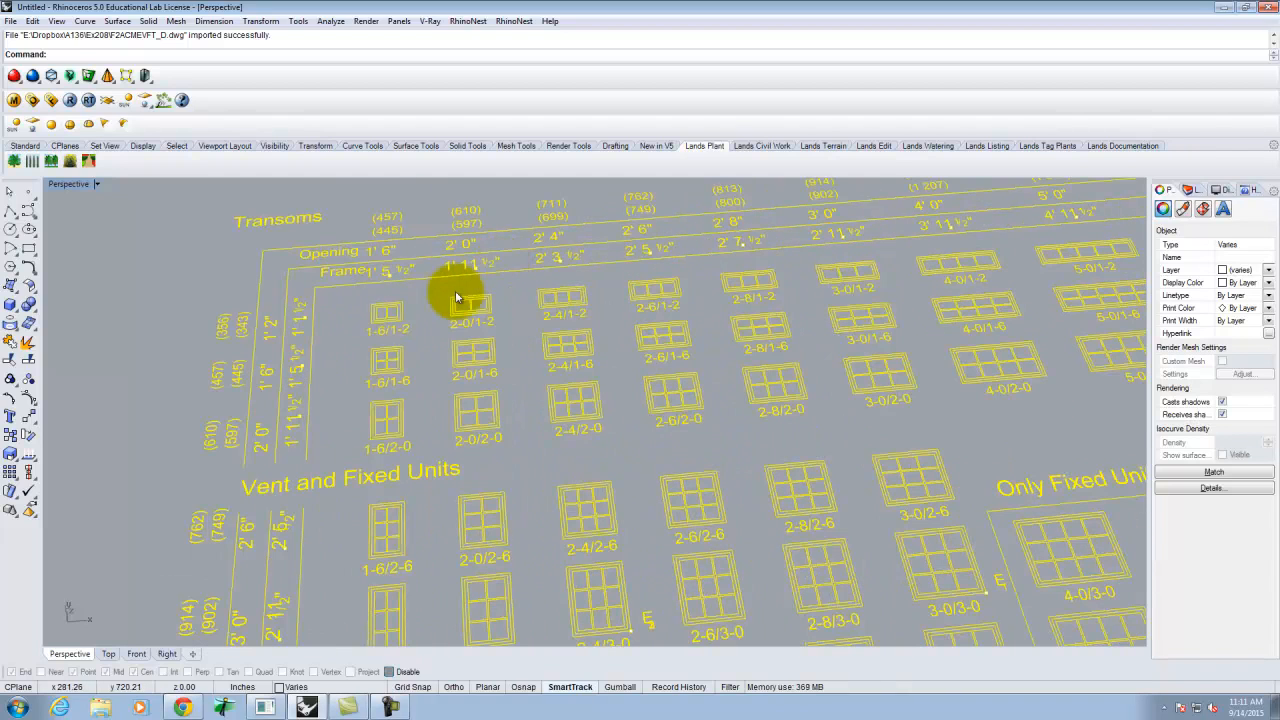
{"action": "scroll", "coordinate": [437, 210], "scroll_direction": "down", "scroll_amount": 6}
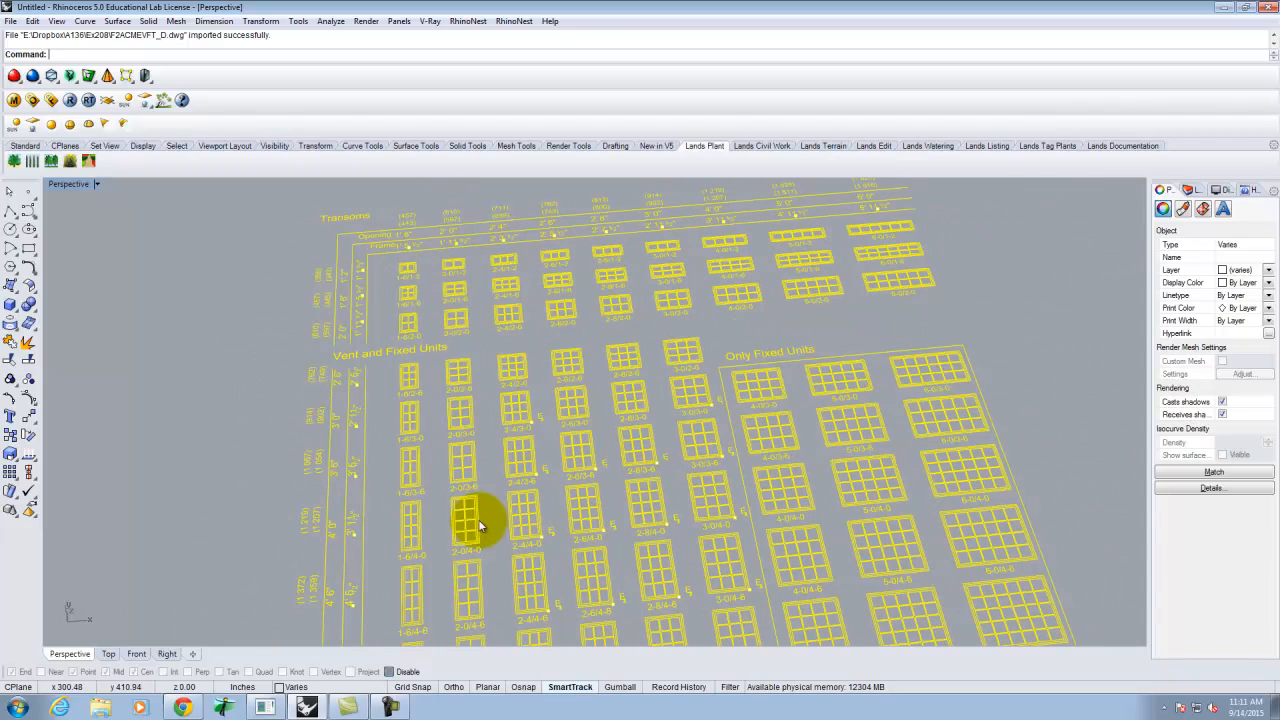
{"action": "scroll", "coordinate": [470, 572], "scroll_direction": "up", "scroll_amount": 3}
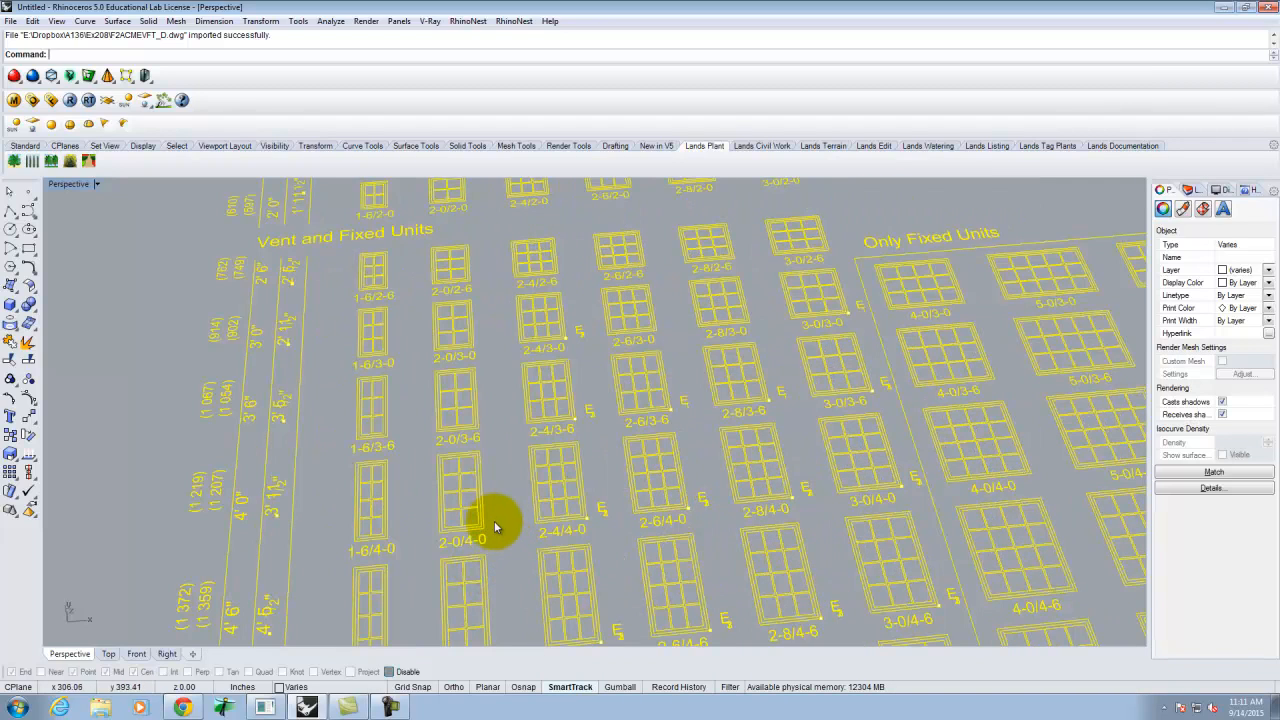
{"action": "left_click", "coordinate": [505, 550]}
{"action": "left_click_drag", "start_coordinate": [505, 550], "coordinate": [450, 484]}
{"action": "left_click_drag", "start_coordinate": [467, 497], "coordinate": [481, 490]}
- Copy the 2-0/4-0 window block to a spot near the model origin
{"action": "key", "text": "Return"}
{"action": "left_click", "coordinate": [481, 487]}
{"action": "scroll", "coordinate": [570, 380], "scroll_direction": "down", "scroll_amount": 2}
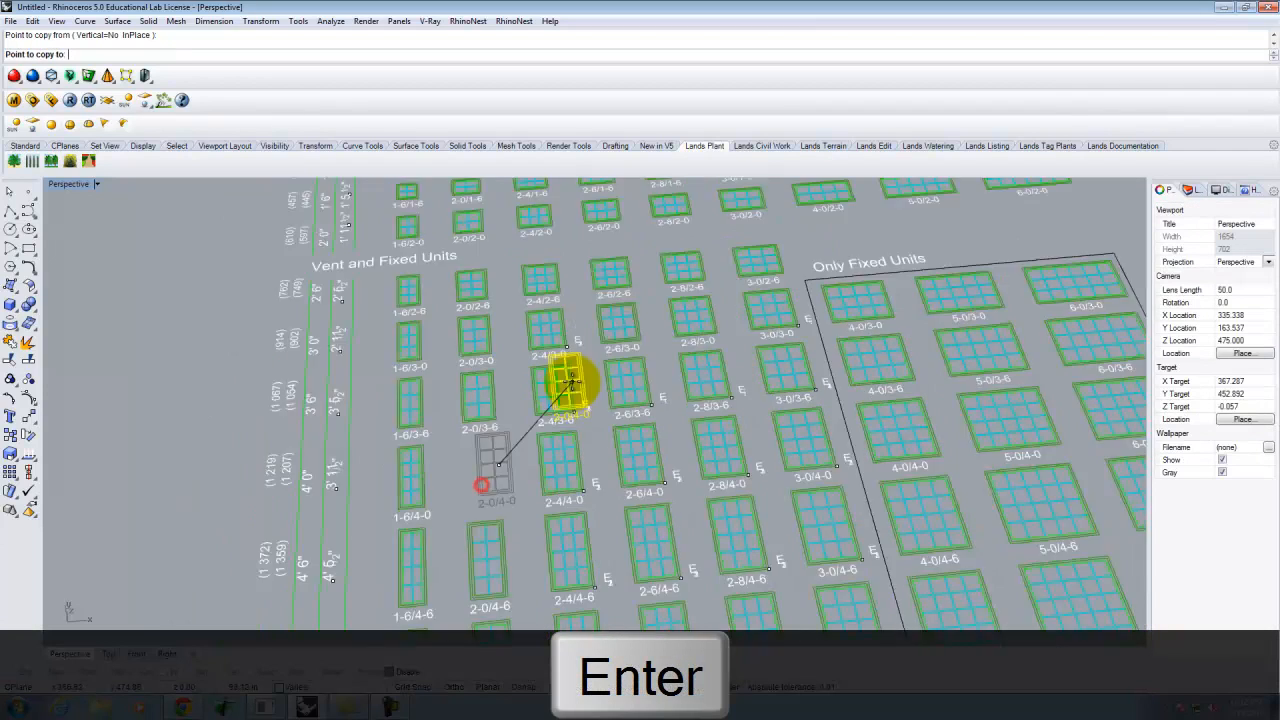
{"action": "scroll", "coordinate": [570, 381], "scroll_direction": "down", "scroll_amount": 5}
{"action": "left_click", "coordinate": [477, 520]}
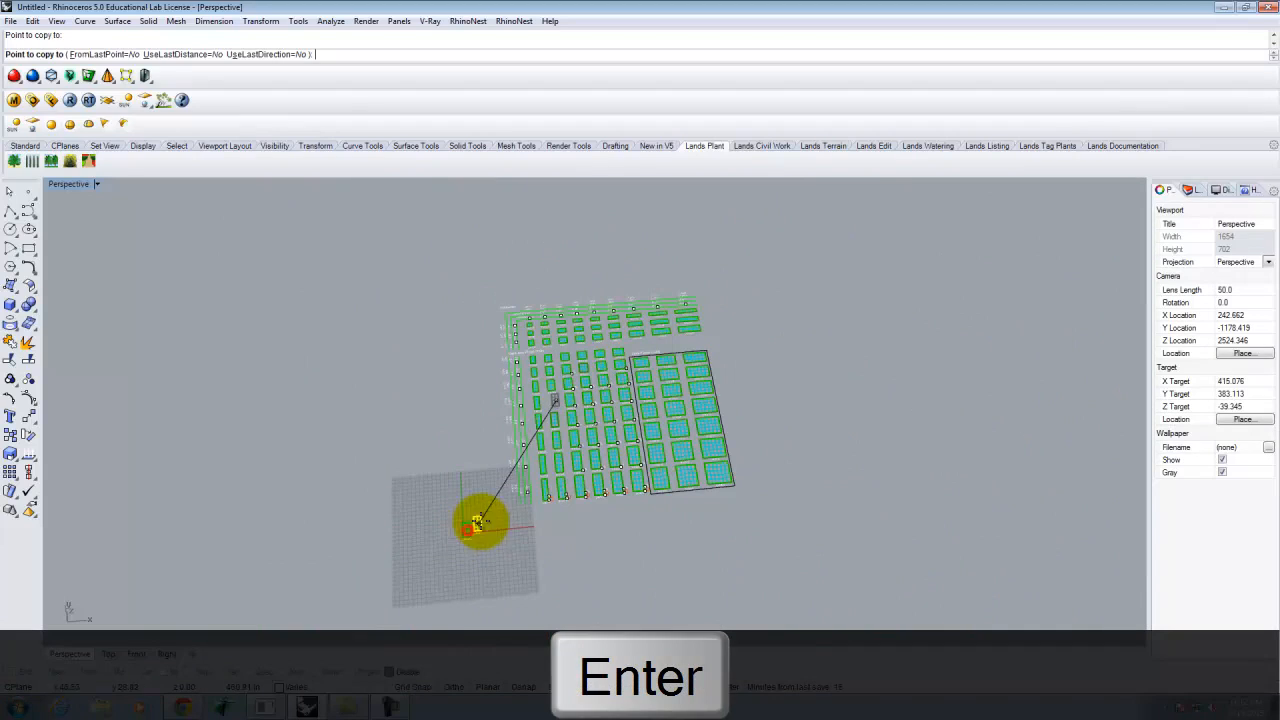
{"action": "key", "text": "Escape"}
- Select and delete the rest of the imported window schedule
{"action": "right_click_drag", "start_coordinate": [820, 544], "coordinate": [797, 540]}
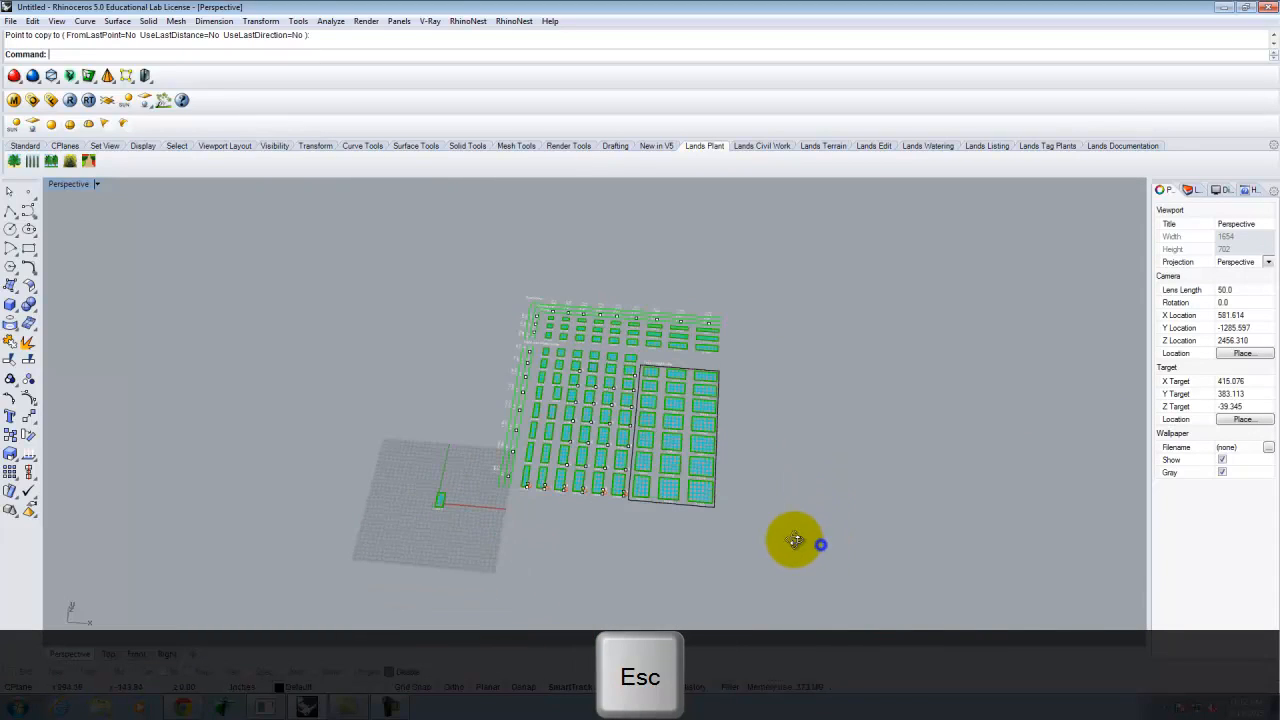
{"action": "left_click_drag", "start_coordinate": [790, 592], "coordinate": [621, 351]}
{"action": "left_click_drag", "start_coordinate": [482, 242], "coordinate": [482, 240]}
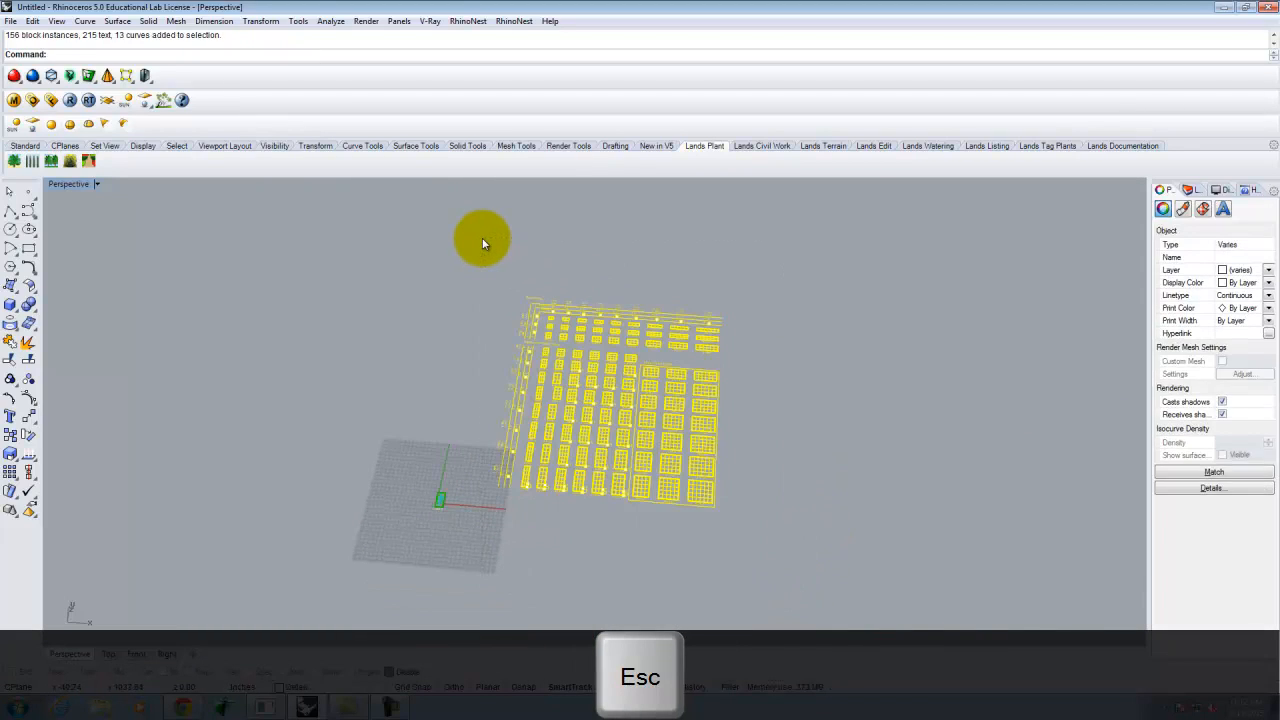
{"action": "key", "text": "Delete"}
- Zoom to the copied window (Z, S) and delete its 2-0/4-0 text label
{"action": "scroll", "coordinate": [441, 518], "scroll_direction": "up", "scroll_amount": 3}
{"action": "scroll", "coordinate": [441, 518], "scroll_direction": "up", "scroll_amount": 5}
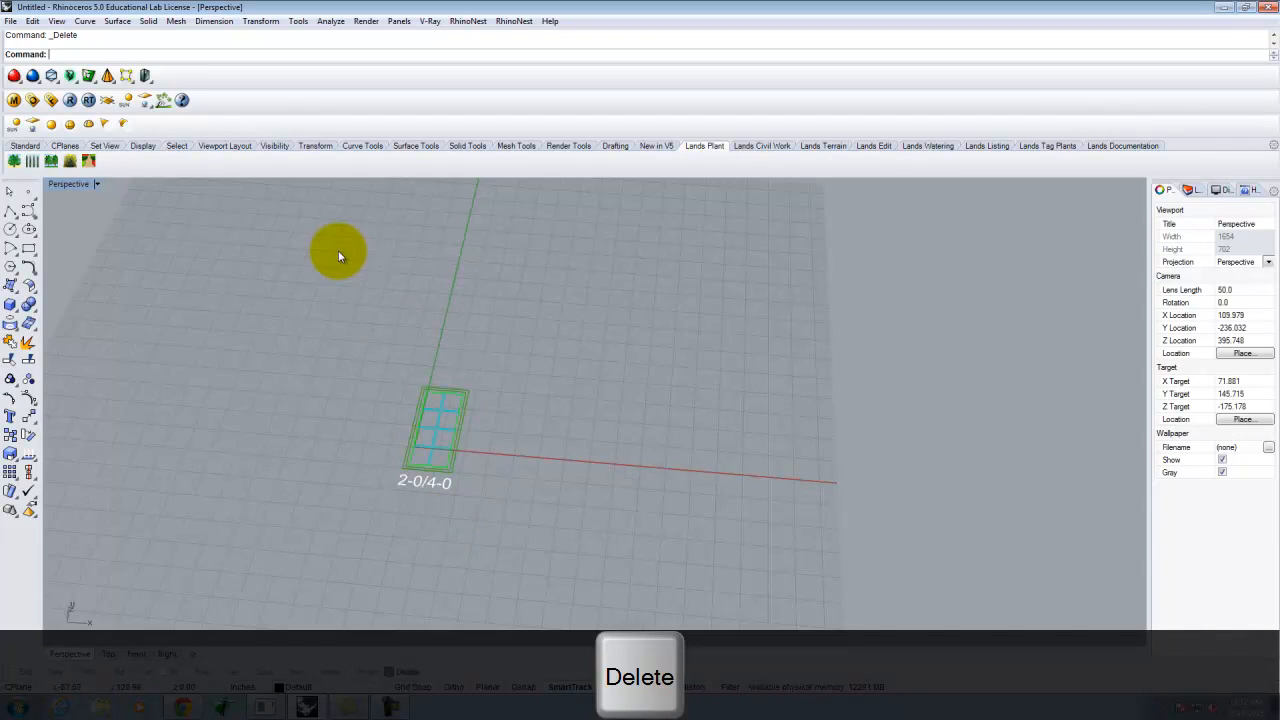
{"action": "left_click_drag", "start_coordinate": [338, 251], "coordinate": [556, 521]}
{"action": "type", "text": "z"}
{"action": "key", "text": "Return"}
{"action": "type", "text": "s"}
{"action": "key", "text": "Return"}
{"action": "scroll", "coordinate": [556, 500], "scroll_direction": "down", "scroll_amount": 2}
{"action": "left_click", "coordinate": [549, 512]}
{"action": "left_click", "coordinate": [560, 452]}
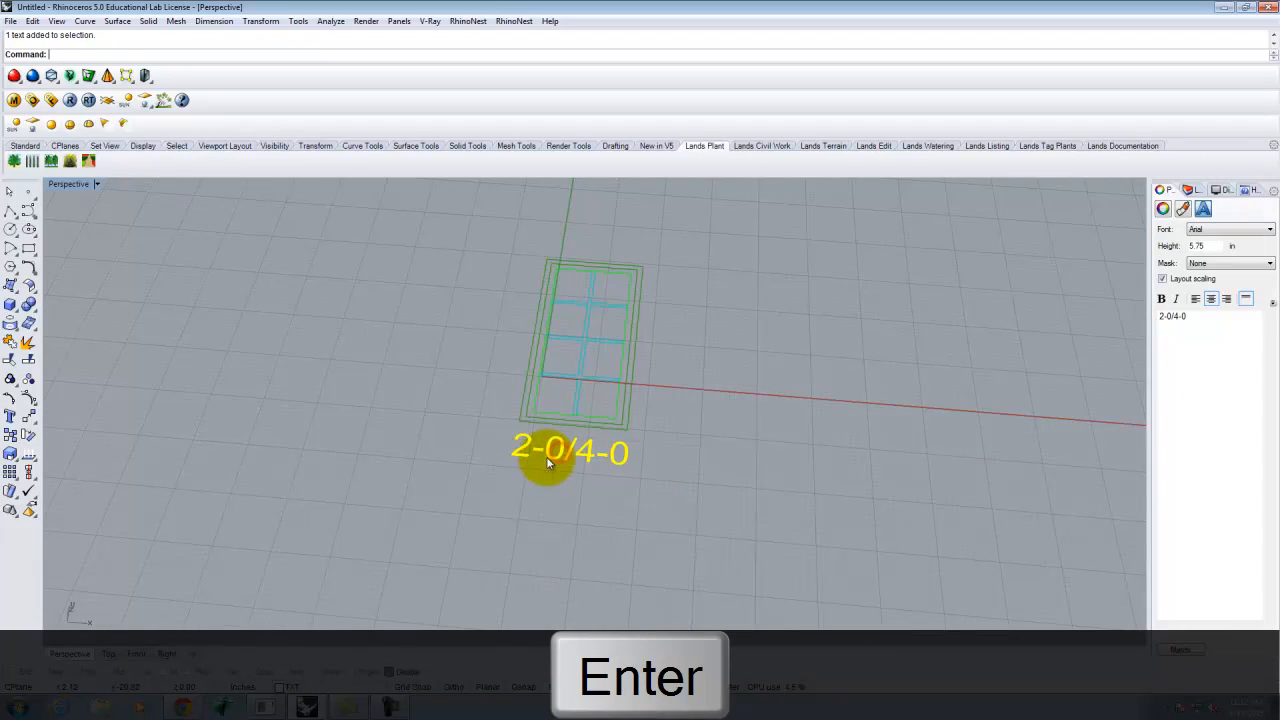
{"action": "key", "text": "Delete"}
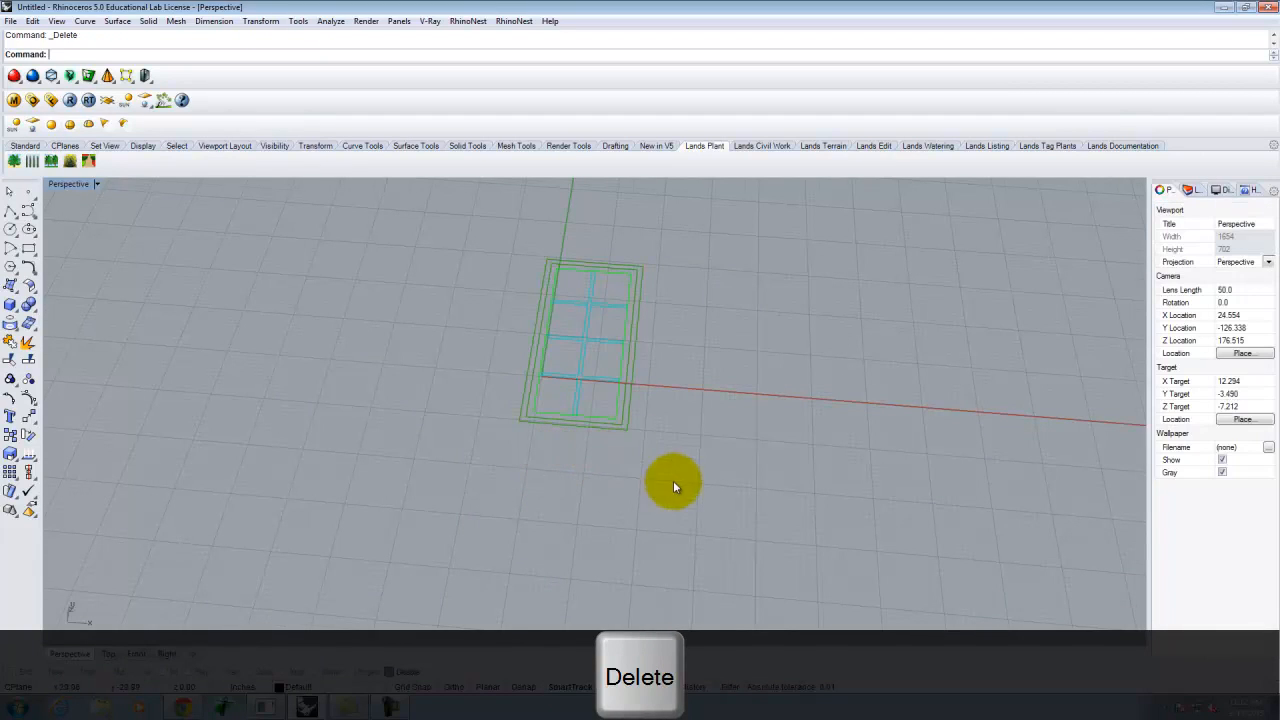
- Select every part of the window block and start the Move command
{"action": "scroll", "coordinate": [613, 427], "scroll_direction": "down", "scroll_amount": 3}
{"action": "scroll", "coordinate": [630, 484], "scroll_direction": "up", "scroll_amount": 5}
{"action": "left_click_drag", "start_coordinate": [487, 229], "coordinate": [777, 540]}
{"action": "type", "text": "M"}
{"action": "key", "text": "Return"}
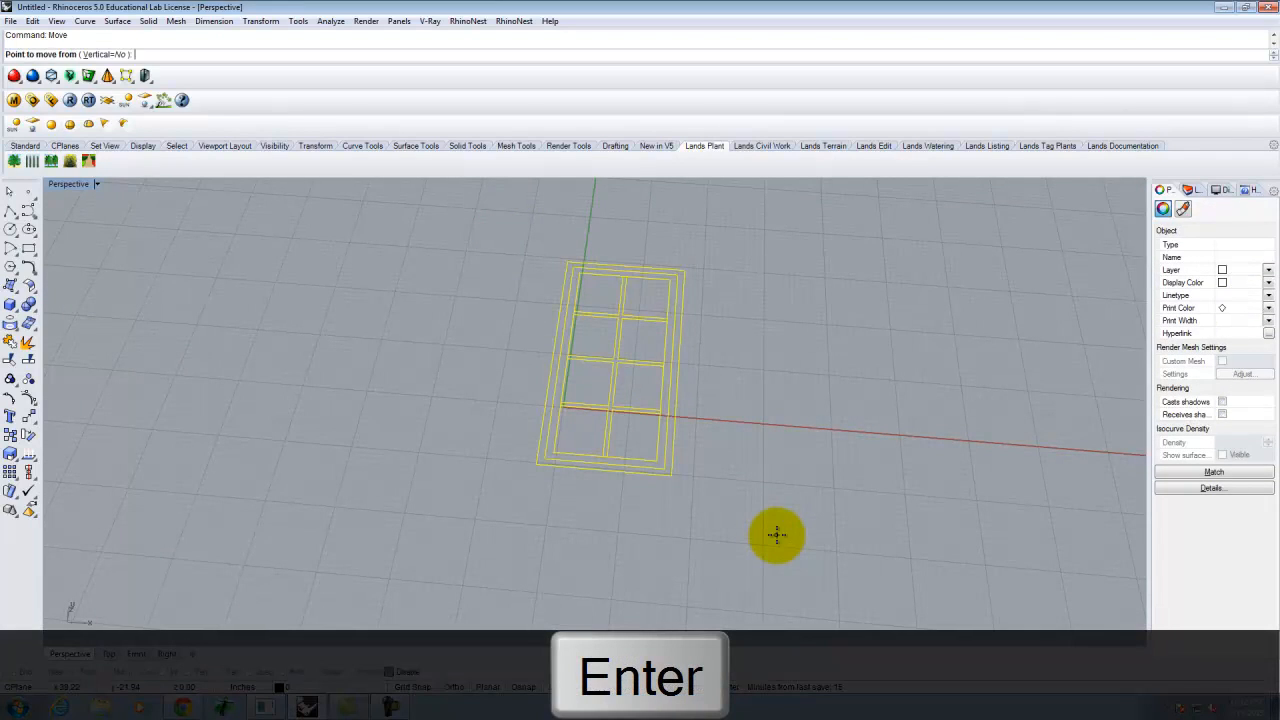
- With Osnap on, move the window from its lower-left corner to point 0
{"action": "scroll", "coordinate": [640, 488], "scroll_direction": "up", "scroll_amount": 3}
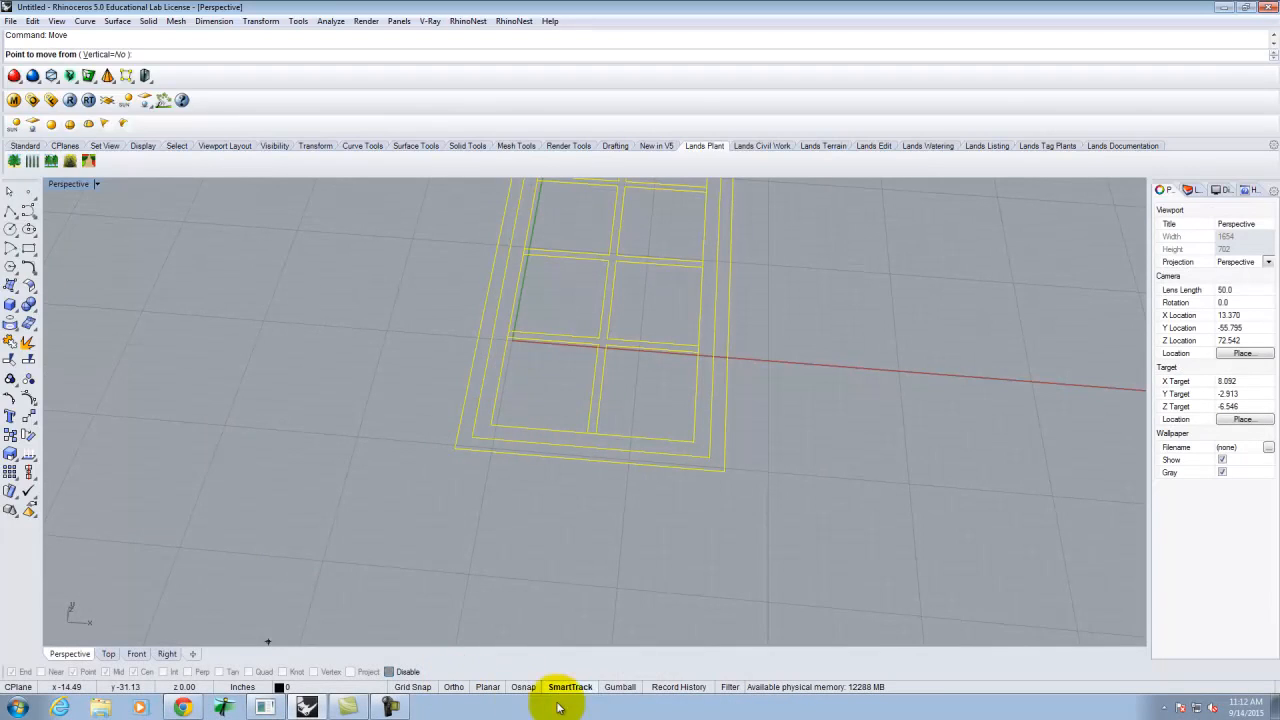
{"action": "left_click", "coordinate": [524, 688]}
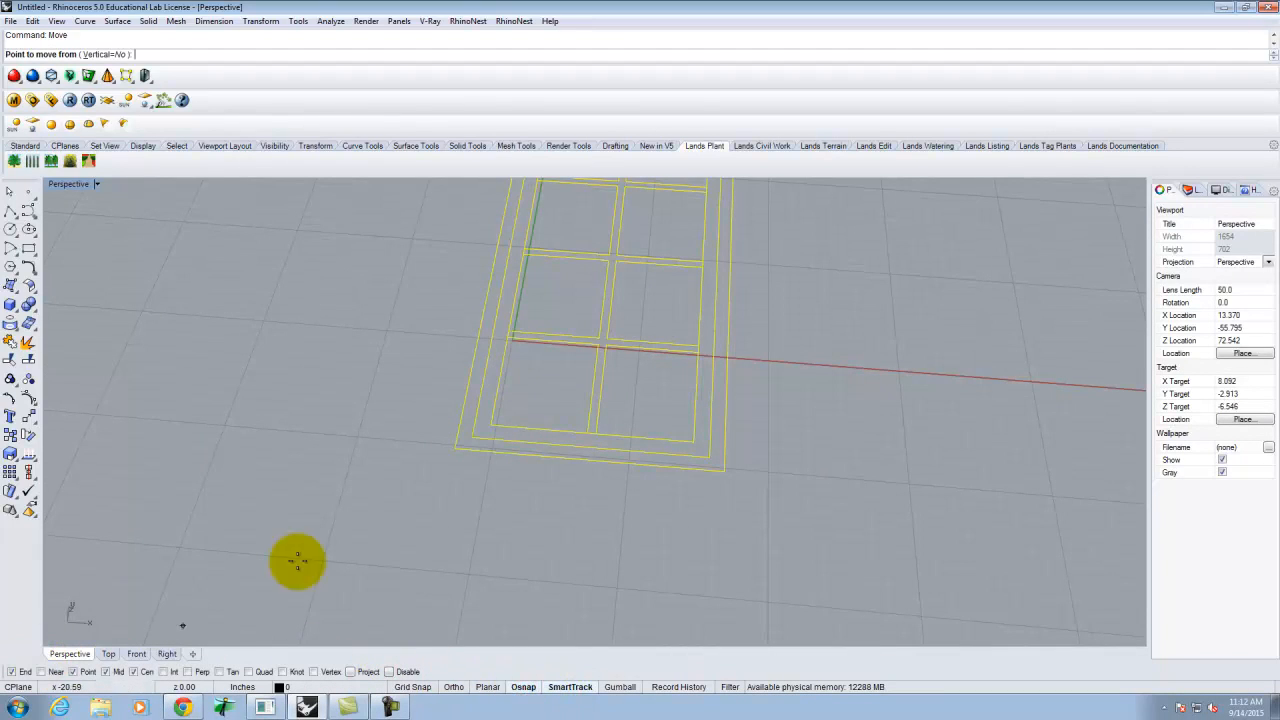
{"action": "left_click", "coordinate": [489, 423]}
{"action": "type", "text": "0"}
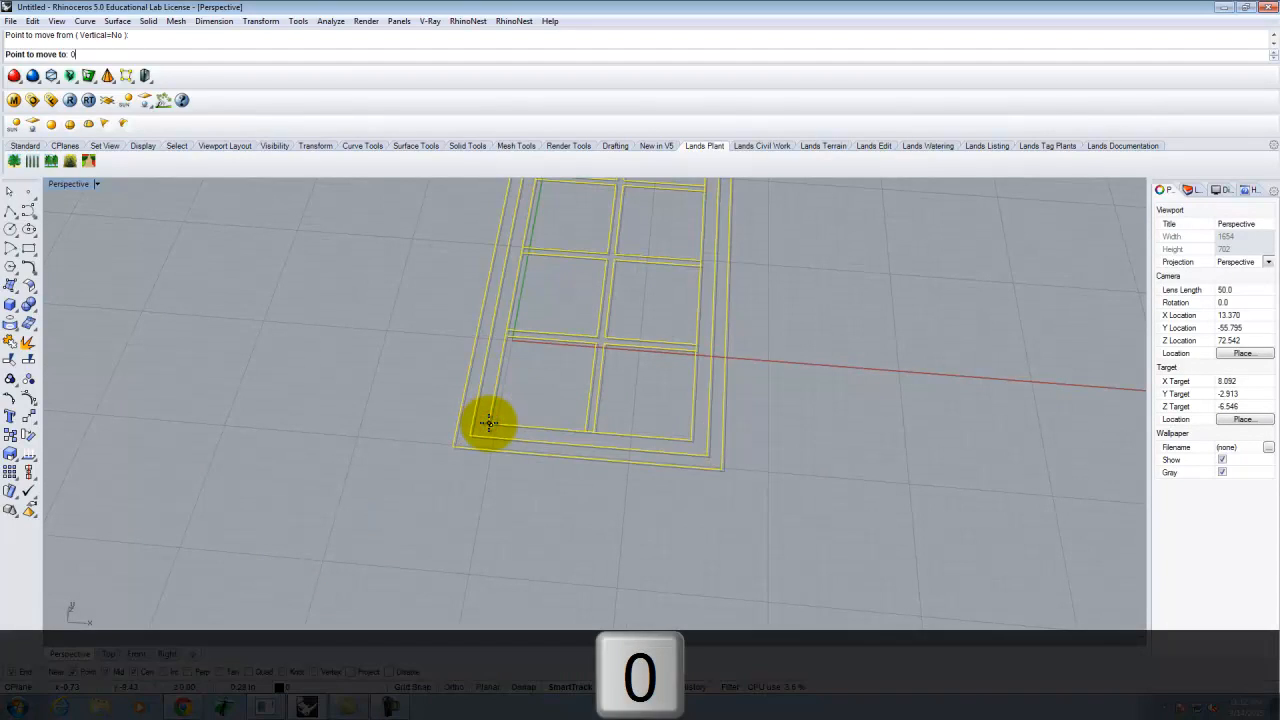
{"action": "key", "text": "Return"}
{"action": "scroll", "coordinate": [614, 543], "scroll_direction": "down", "scroll_amount": 3}
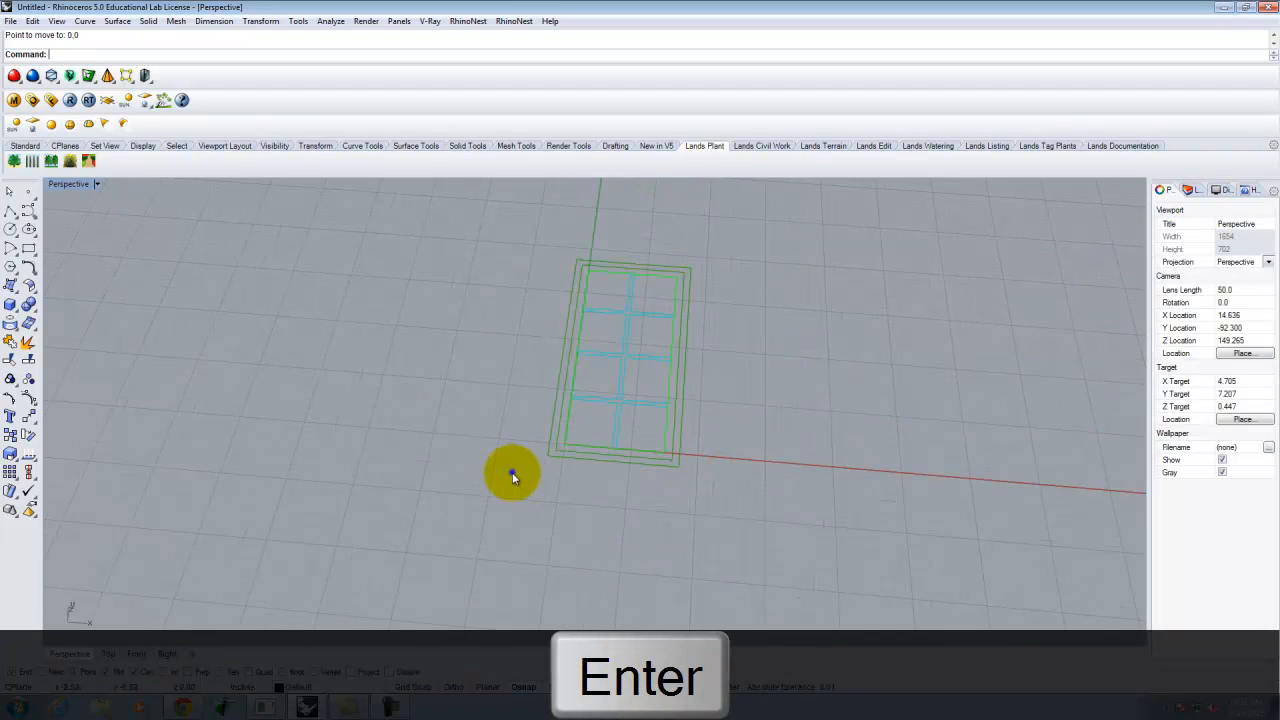
{"action": "right_click_drag", "start_coordinate": [509, 474], "coordinate": [530, 484]}
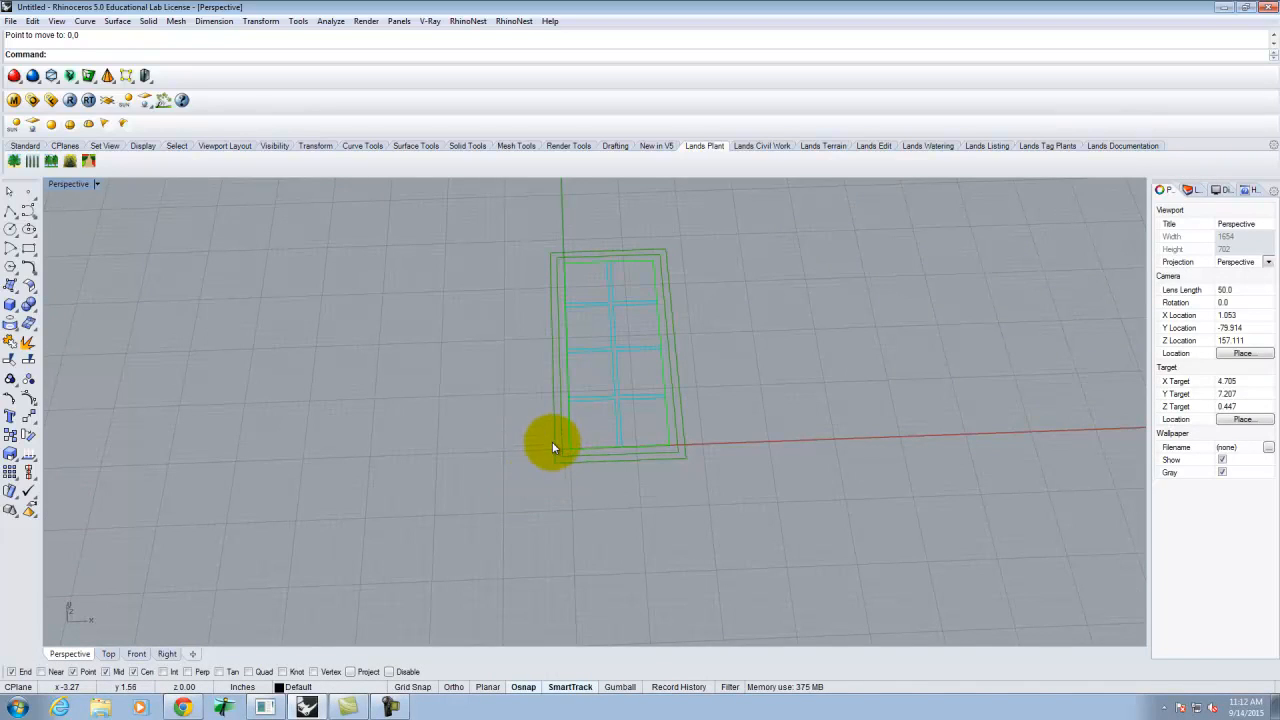
{"action": "left_click", "coordinate": [11, 286]}
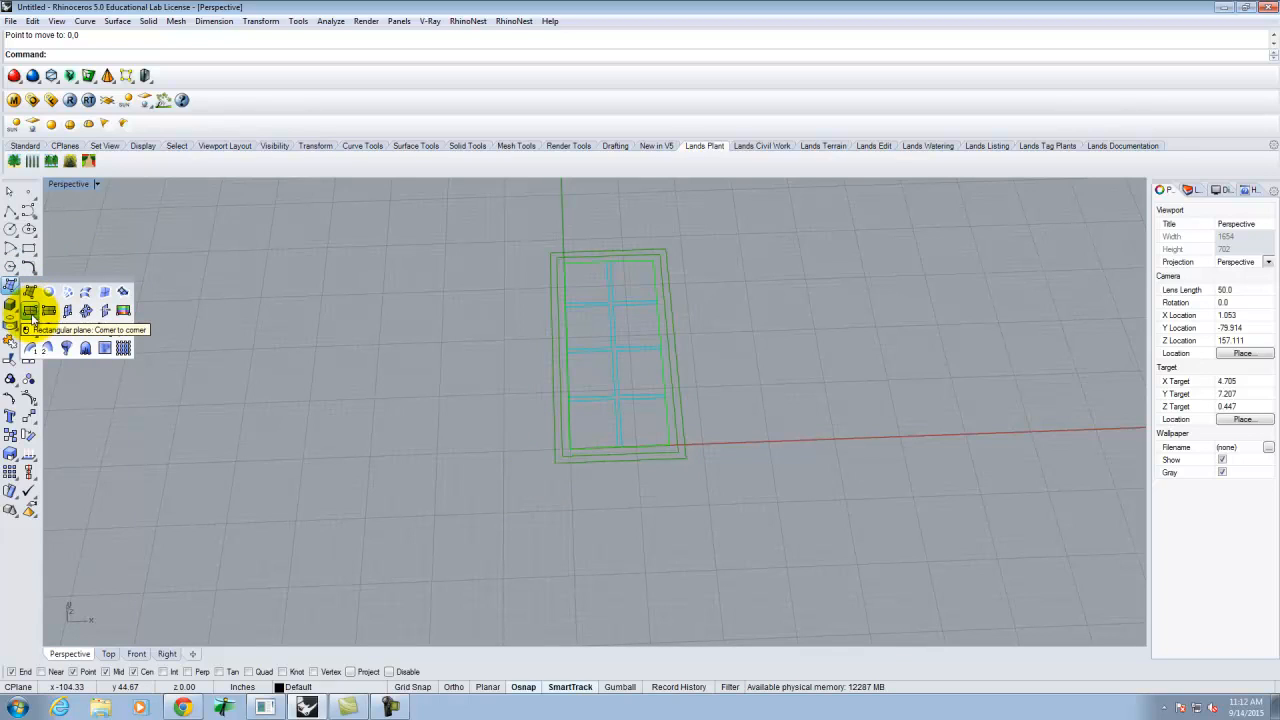
- Draw a corner-to-corner plane across the window's outer frame
{"action": "left_click", "coordinate": [31, 313]}
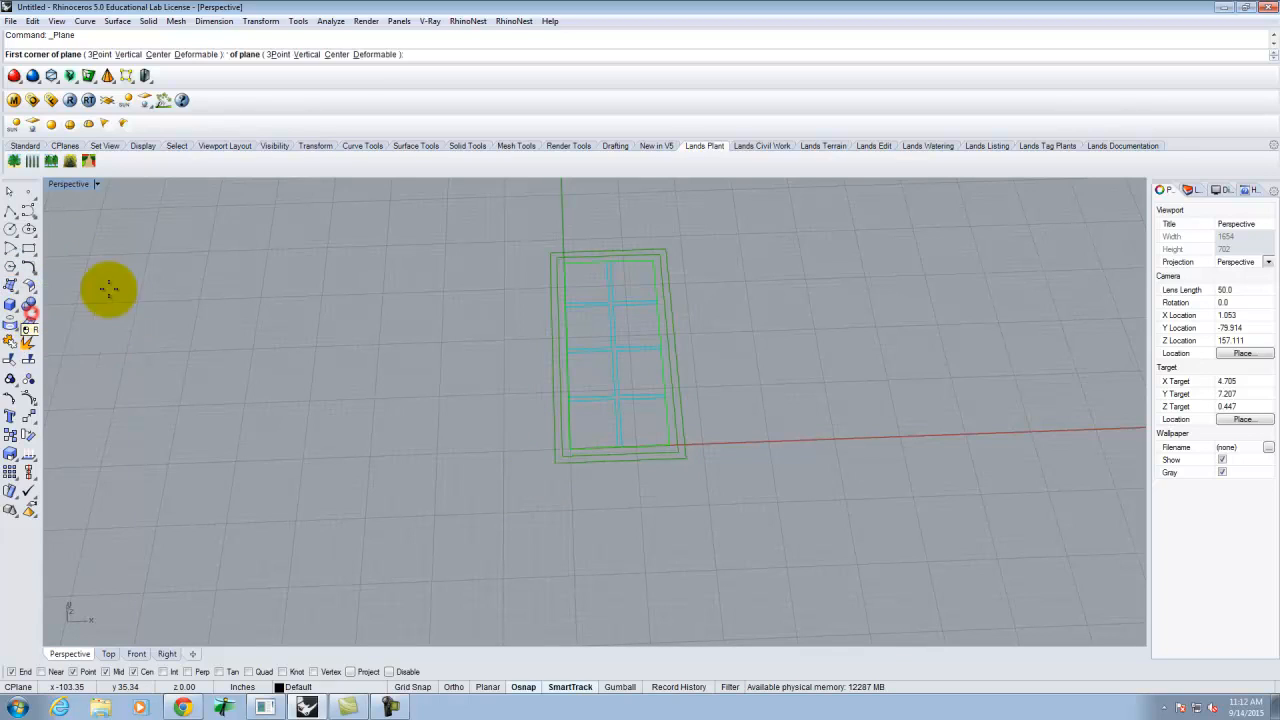
{"action": "left_click", "coordinate": [546, 252]}
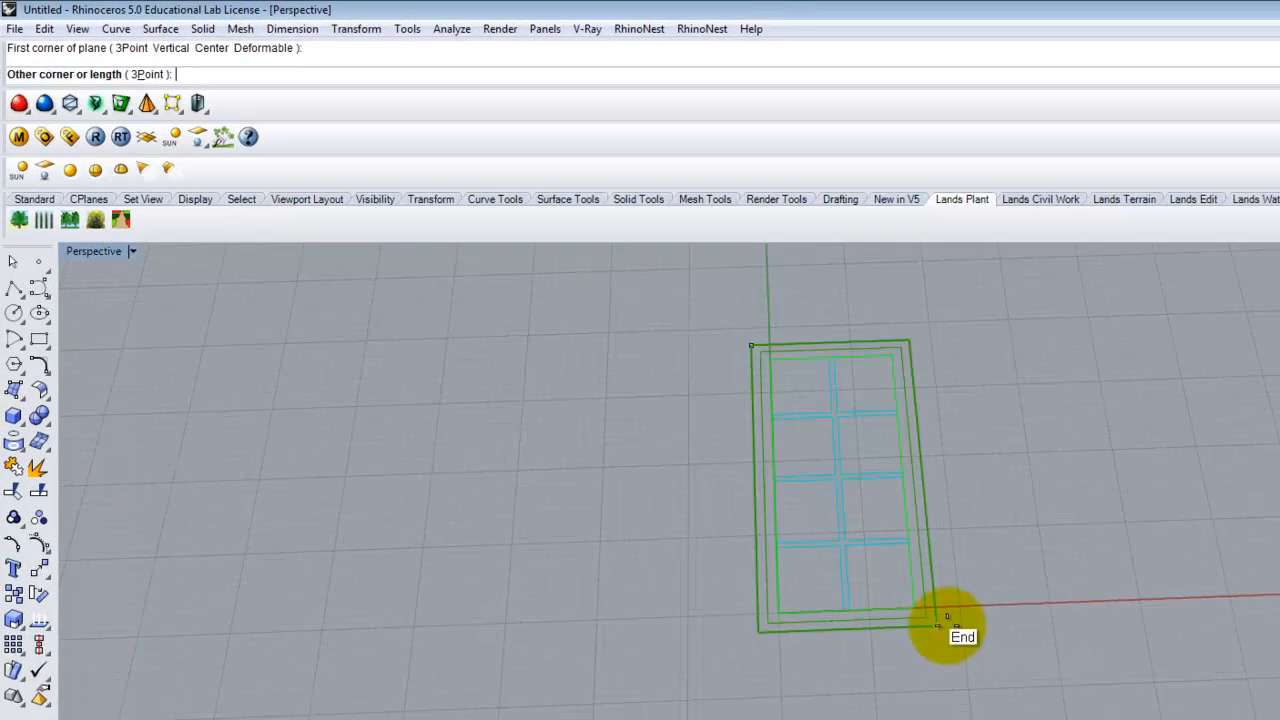
{"action": "left_click", "coordinate": [692, 458]}
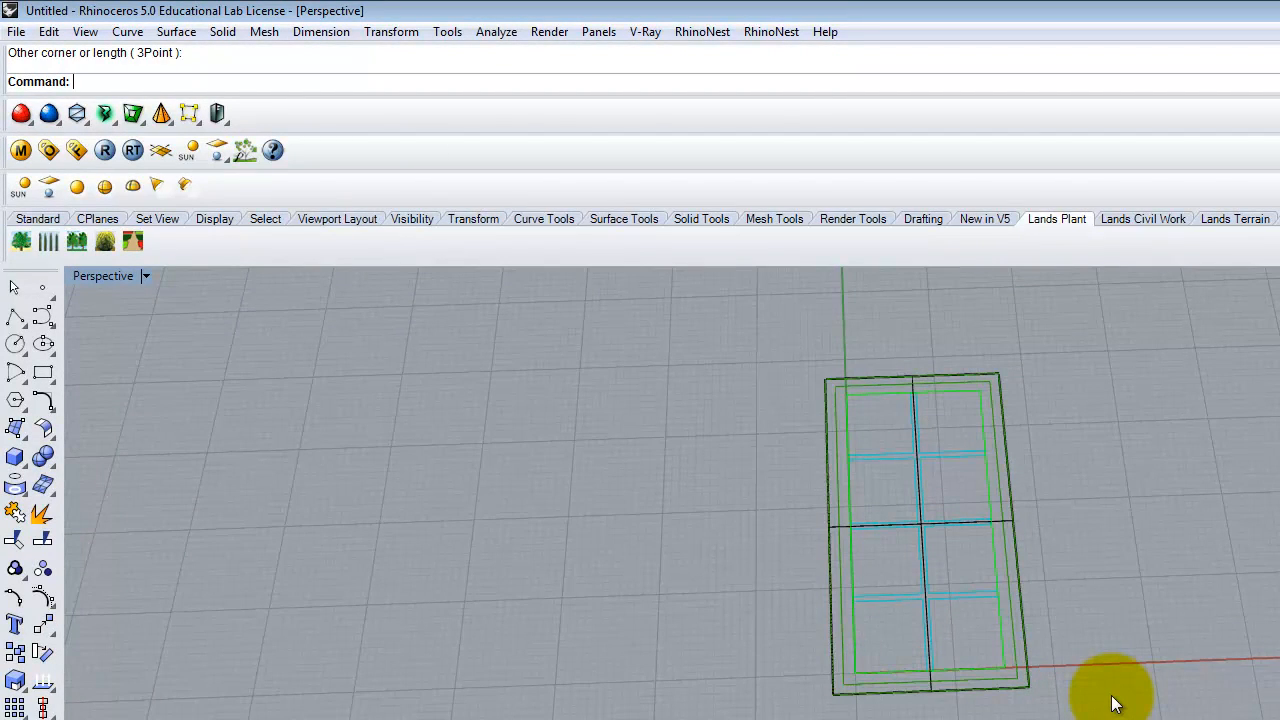
- Set the Perspective viewport to Shaded and orbit to inspect the new surface
{"action": "left_click", "coordinate": [144, 275]}
{"action": "left_click", "coordinate": [132, 348]}
{"action": "mouse_move", "coordinate": [737, 383]}
{"action": "right_mouse_down"}
{"action": "mouse_move", "coordinate": [691, 331]}
{"action": "mouse_move", "coordinate": [692, 377]}
{"action": "right_mouse_up"}
{"action": "scroll", "coordinate": [693, 381], "scroll_direction": "up", "scroll_amount": 2}
{"action": "left_click", "coordinate": [686, 427]}
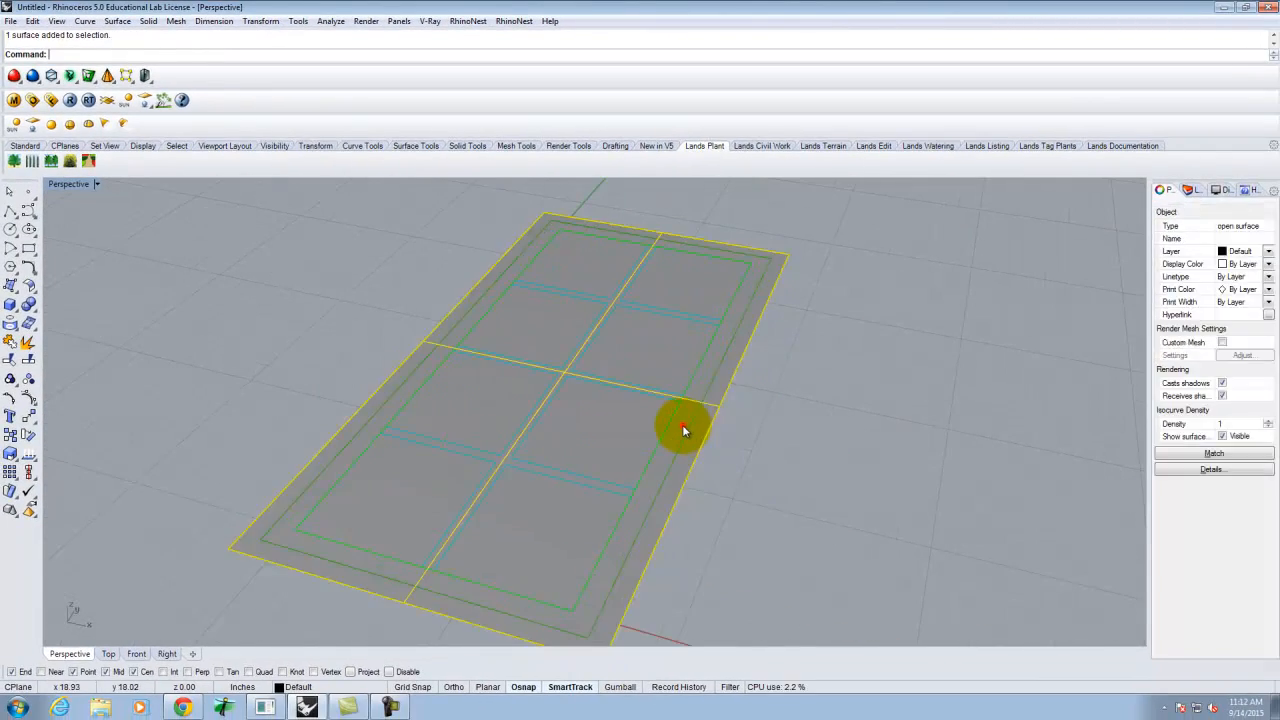
{"action": "left_click", "coordinate": [664, 433]}
{"action": "left_click", "coordinate": [848, 428]}
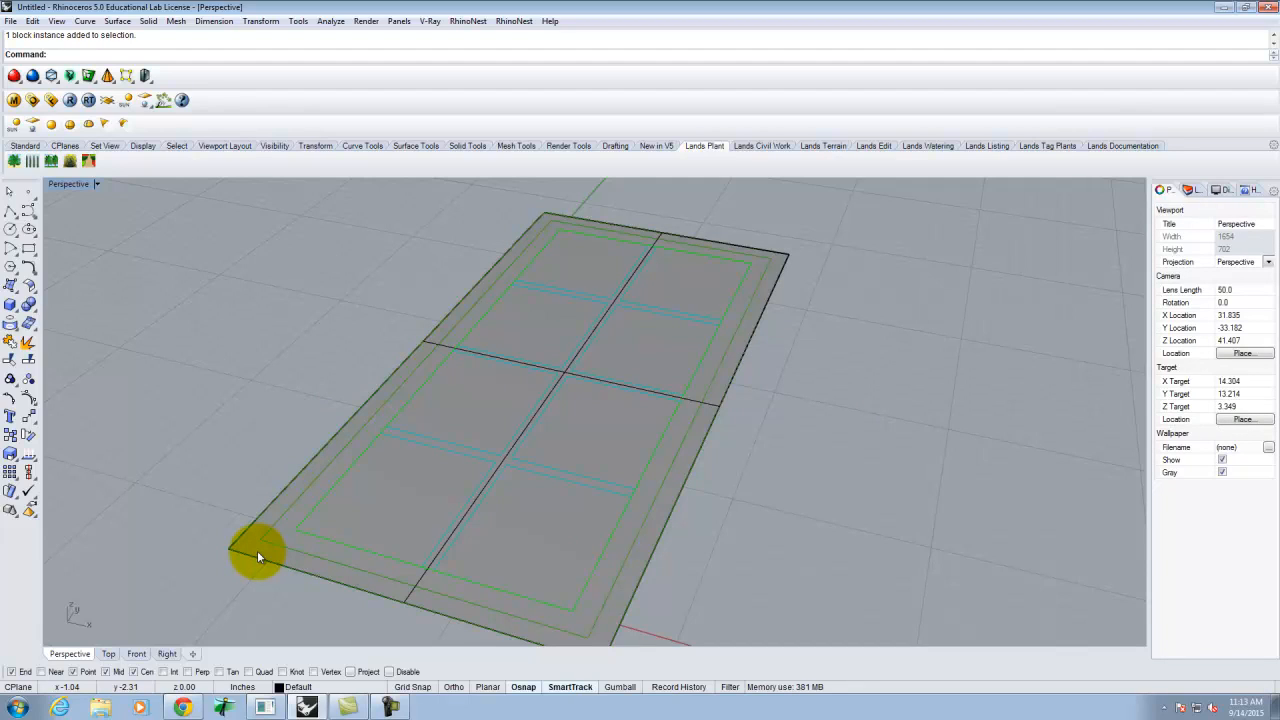
- Split the plane surface using the window curves as cutters via Edit > Split
{"action": "scroll", "coordinate": [130, 375], "scroll_direction": "down", "scroll_amount": 3}
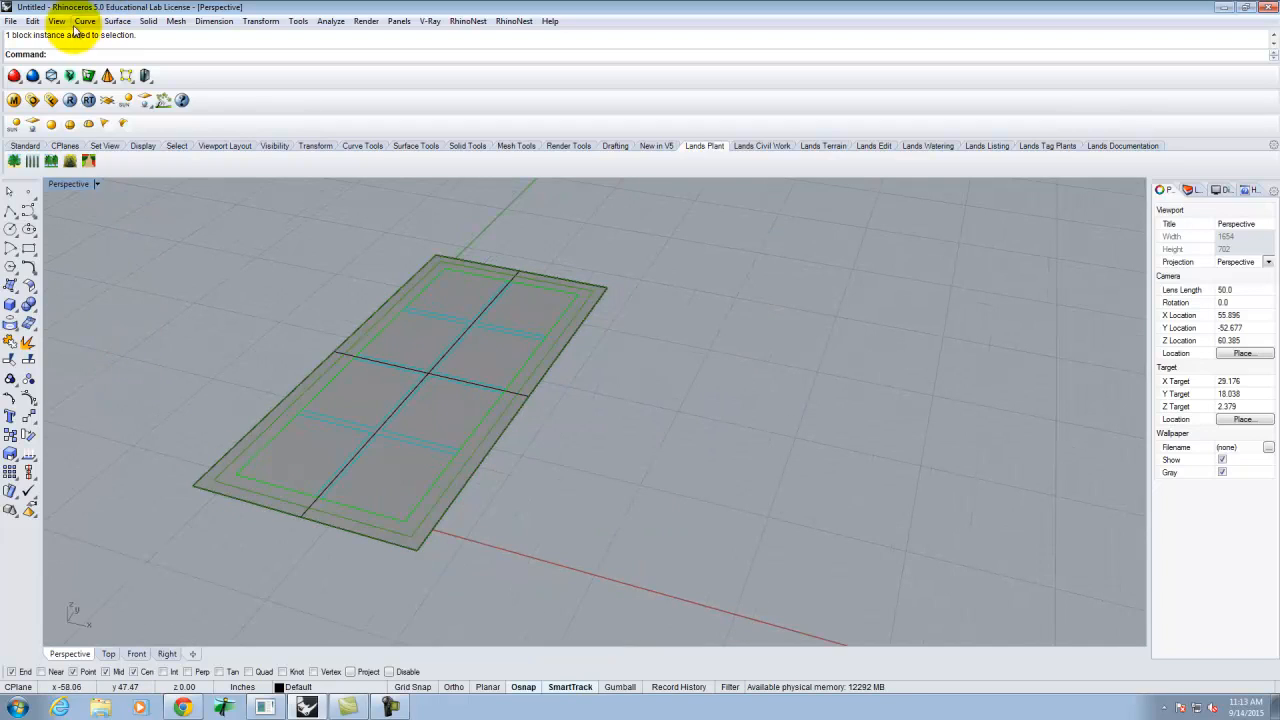
{"action": "left_click", "coordinate": [31, 21]}
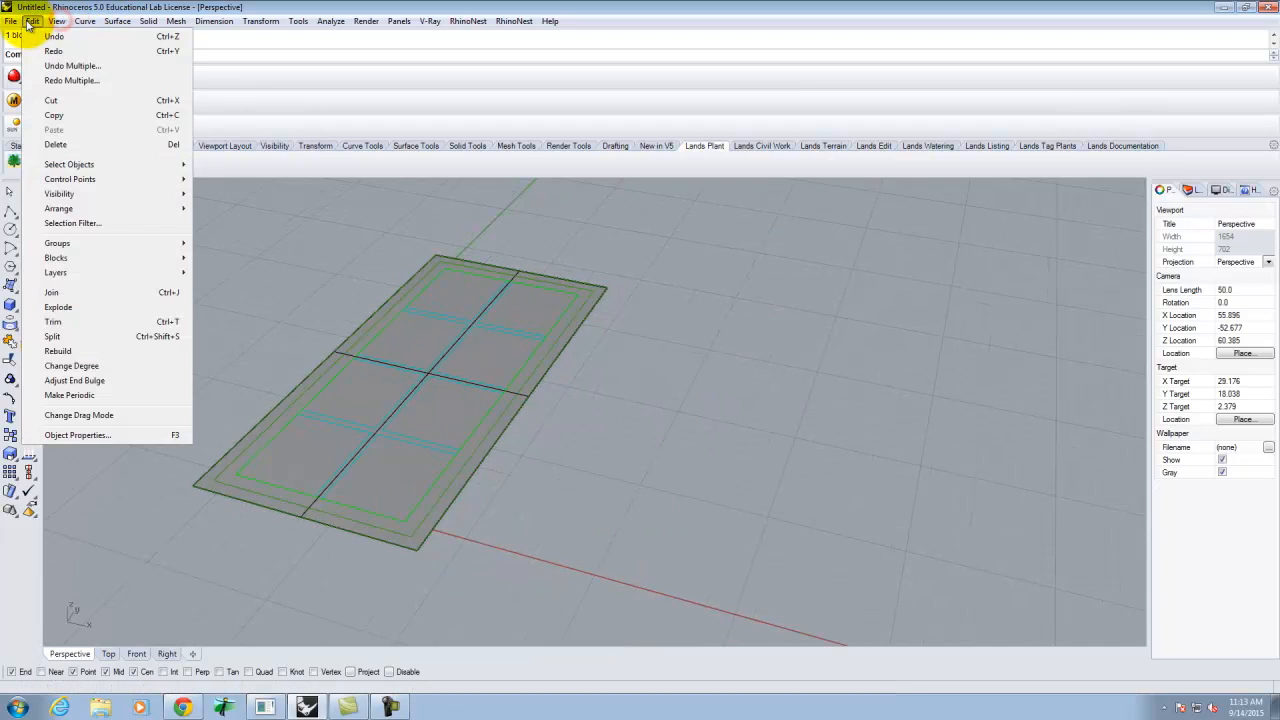
{"action": "left_click", "coordinate": [60, 337]}
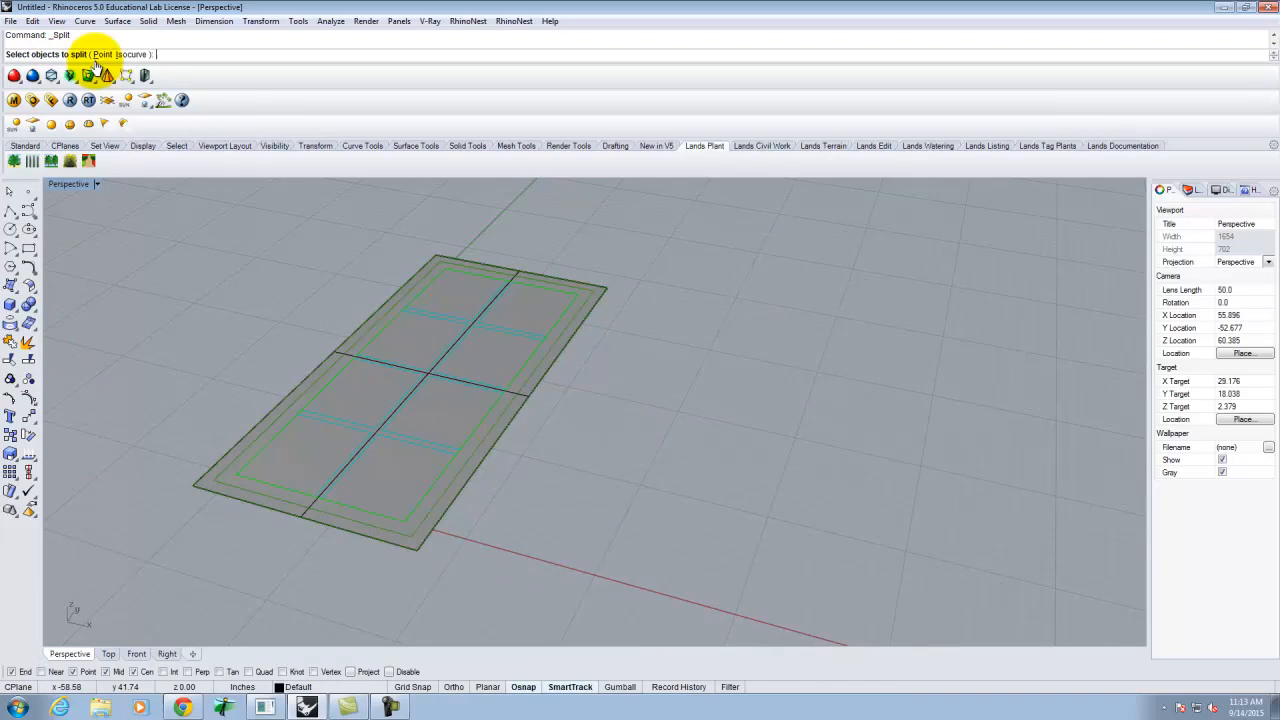
{"action": "left_click", "coordinate": [443, 413]}
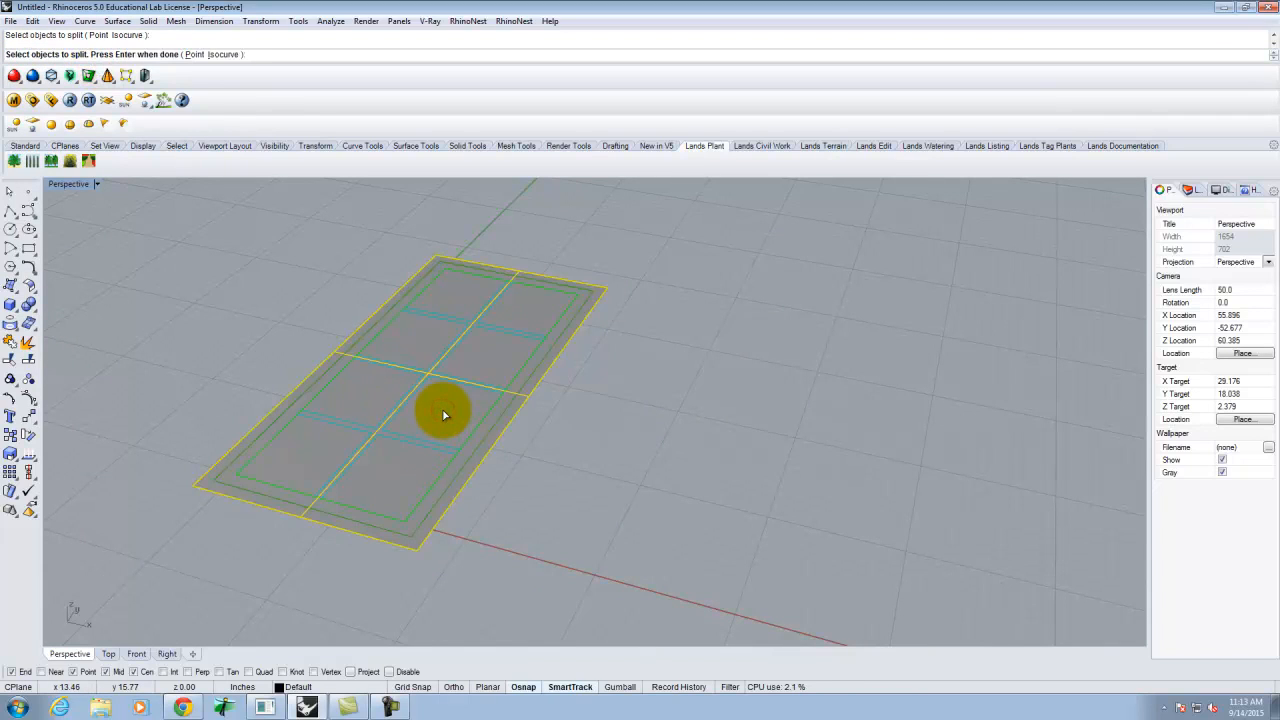
{"action": "key", "text": "Return"}
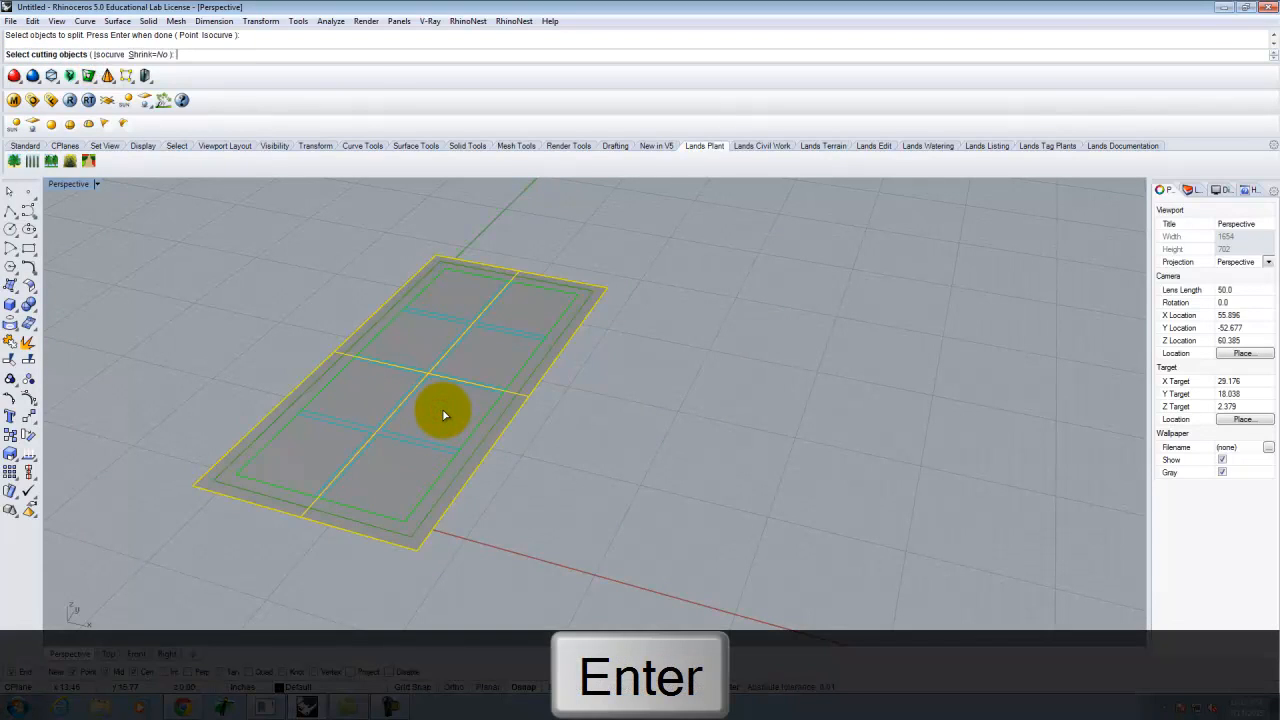
{"action": "scroll", "coordinate": [271, 434], "scroll_direction": "up", "scroll_amount": 4}
{"action": "left_click", "coordinate": [236, 468]}
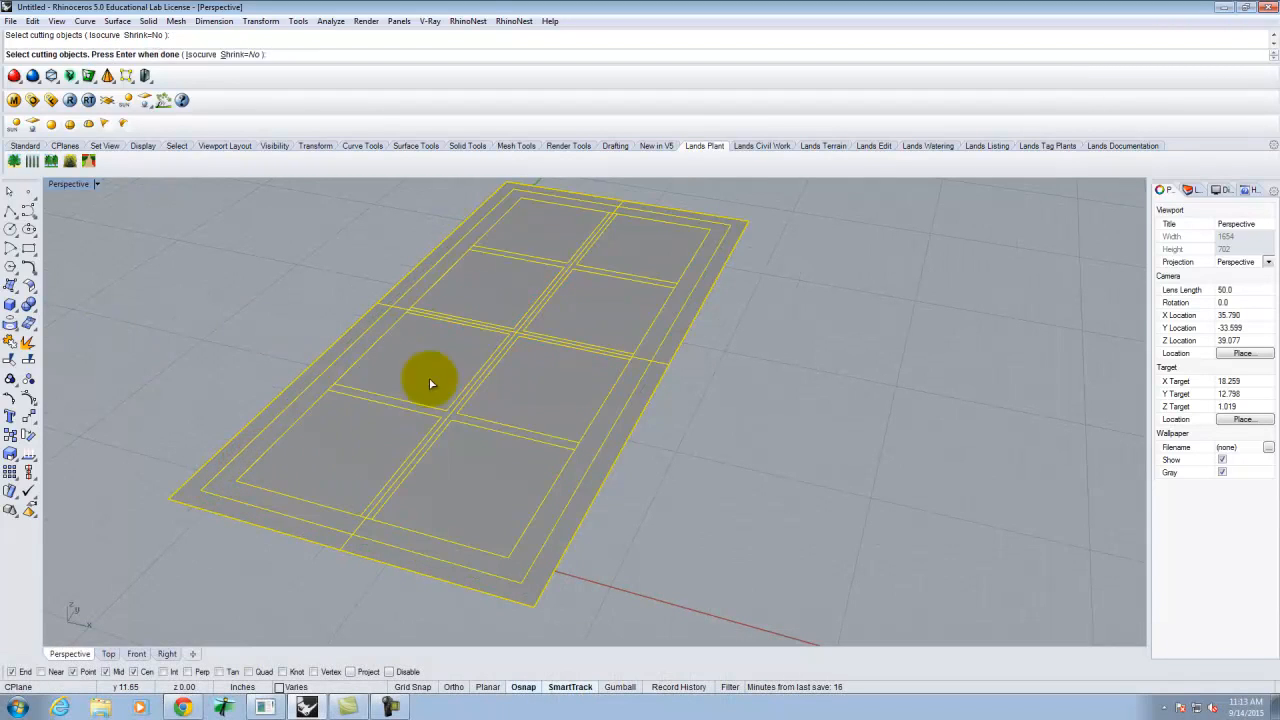
{"action": "key", "text": "Return"}
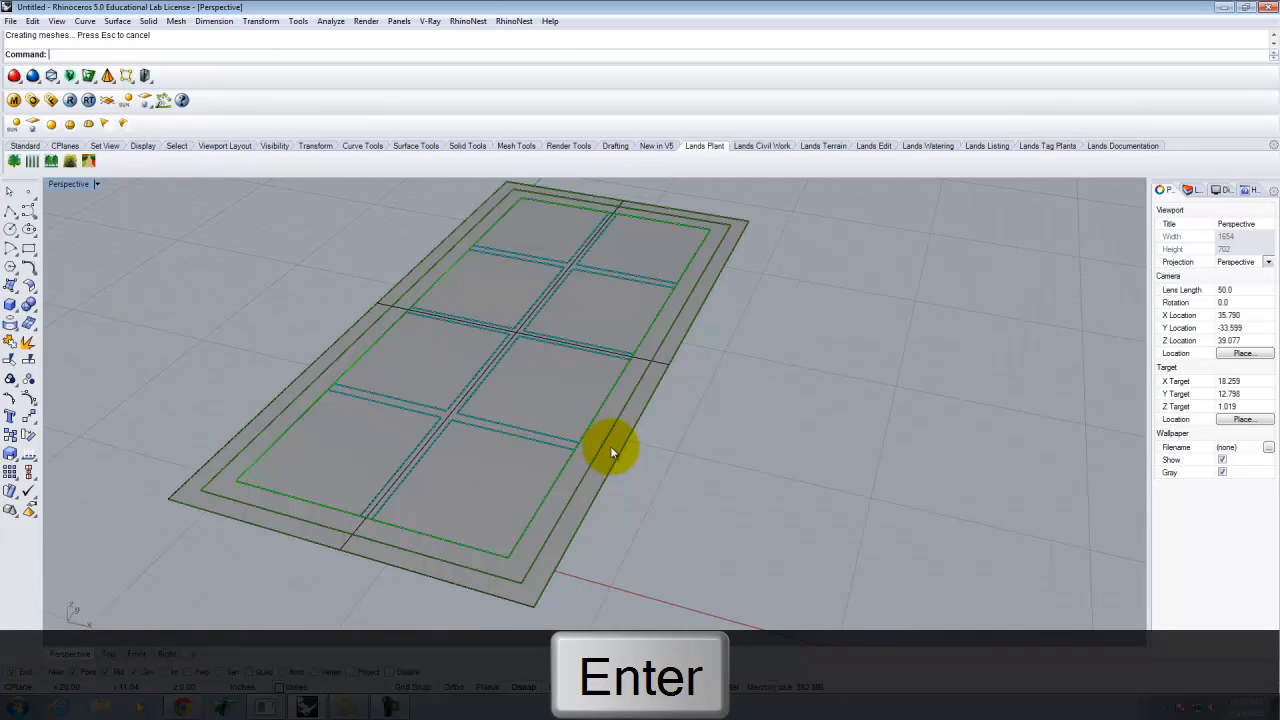
- Select the individual panes and the outer border to confirm they are separate pieces
{"action": "left_click", "coordinate": [577, 376]}
{"action": "left_click", "coordinate": [491, 506]}
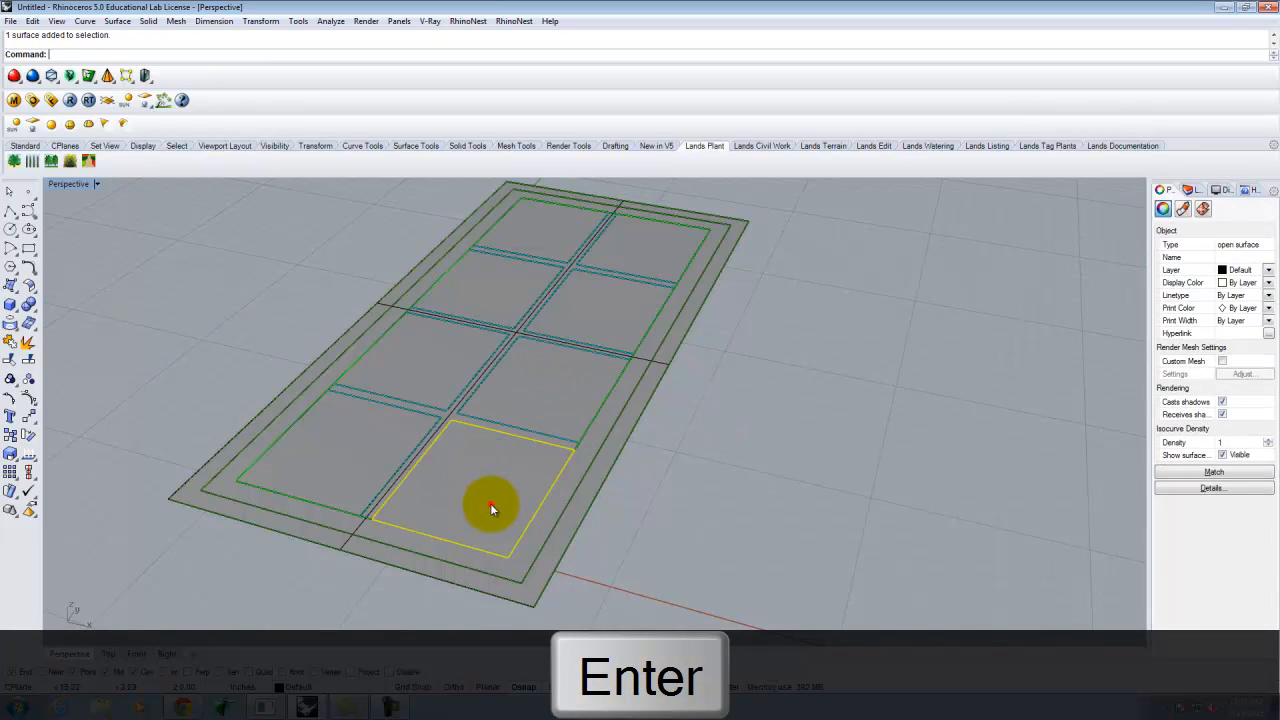
{"action": "left_click", "coordinate": [418, 370]}
{"action": "left_click", "coordinate": [463, 293]}
{"action": "left_click", "coordinate": [548, 215]}
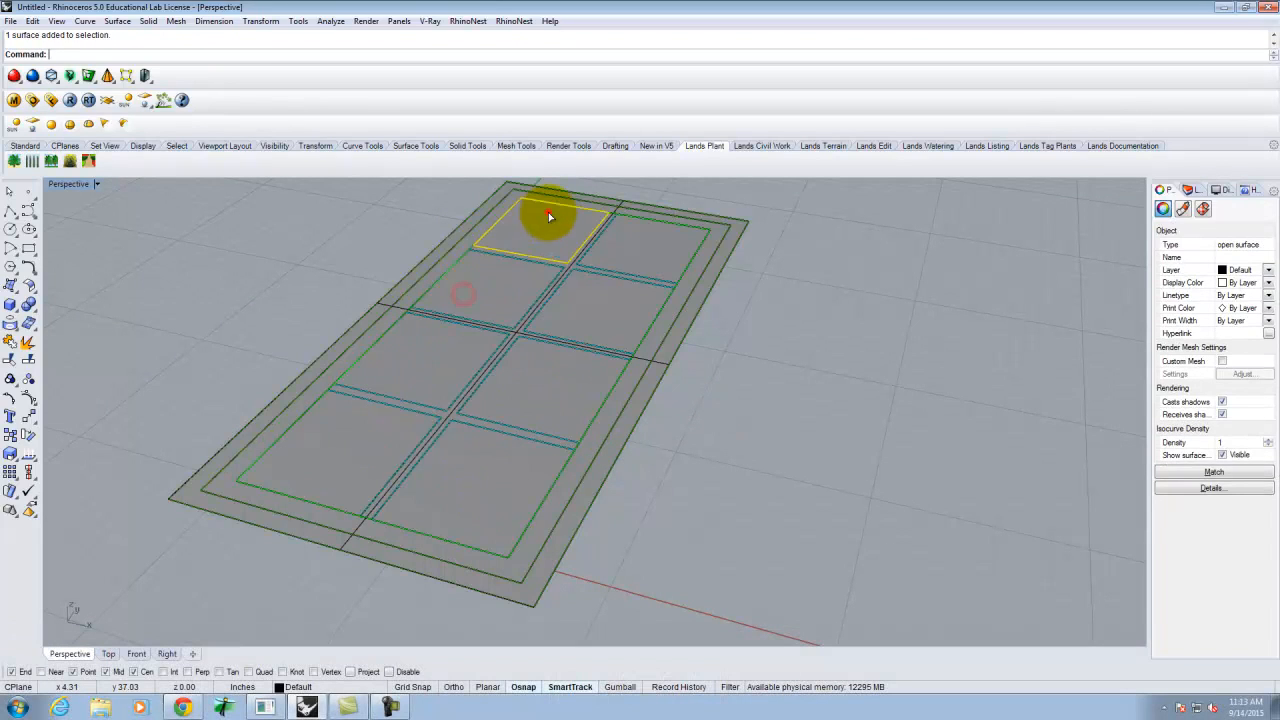
{"action": "left_click", "coordinate": [782, 411]}
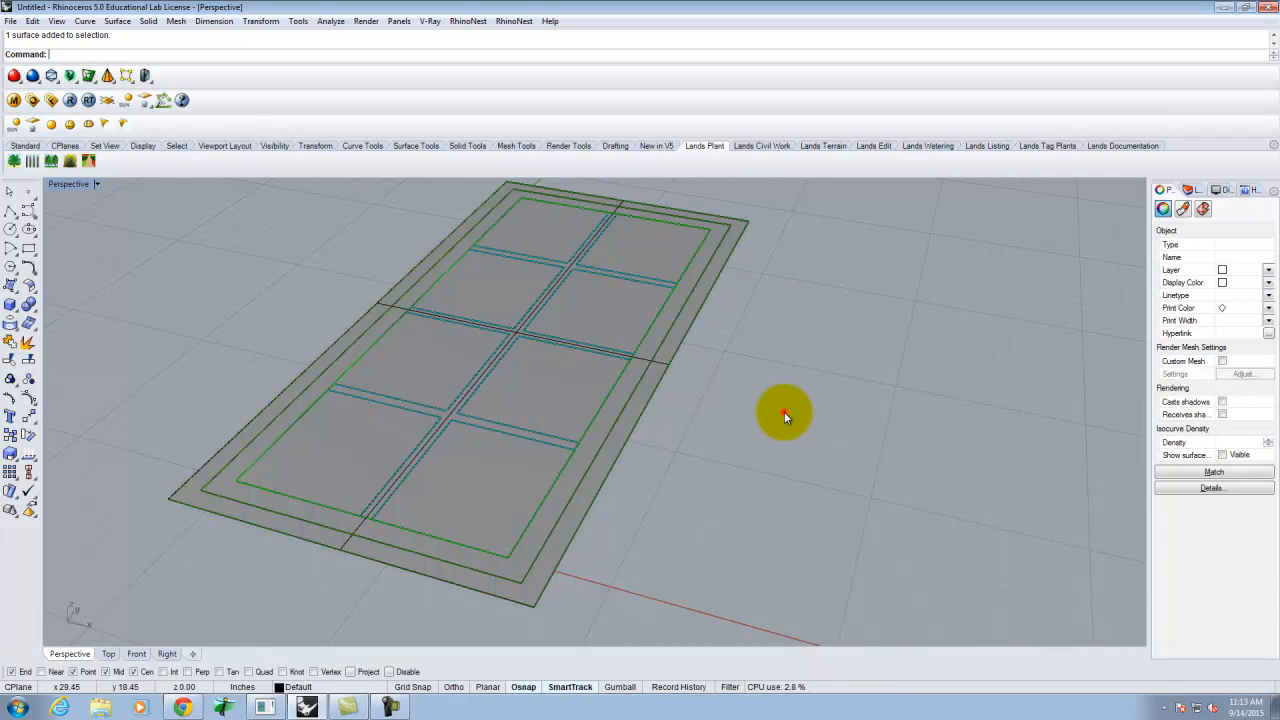
{"action": "left_click", "coordinate": [601, 480]}
{"action": "right_click_drag", "start_coordinate": [606, 466], "coordinate": [668, 446]}
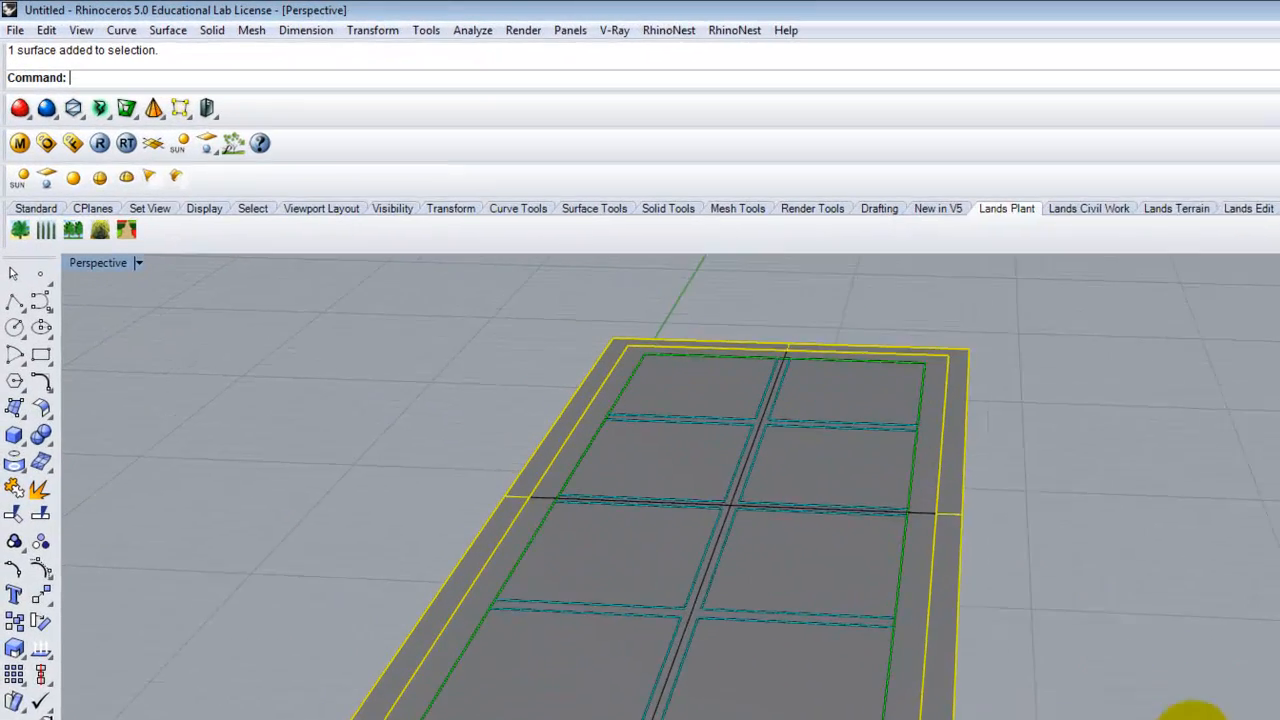
- Extrude the border surface 6 units with ExtrudeSrf, then undo the open-walled result
{"action": "type", "text": "E"}
{"action": "type", "text": "xt"}
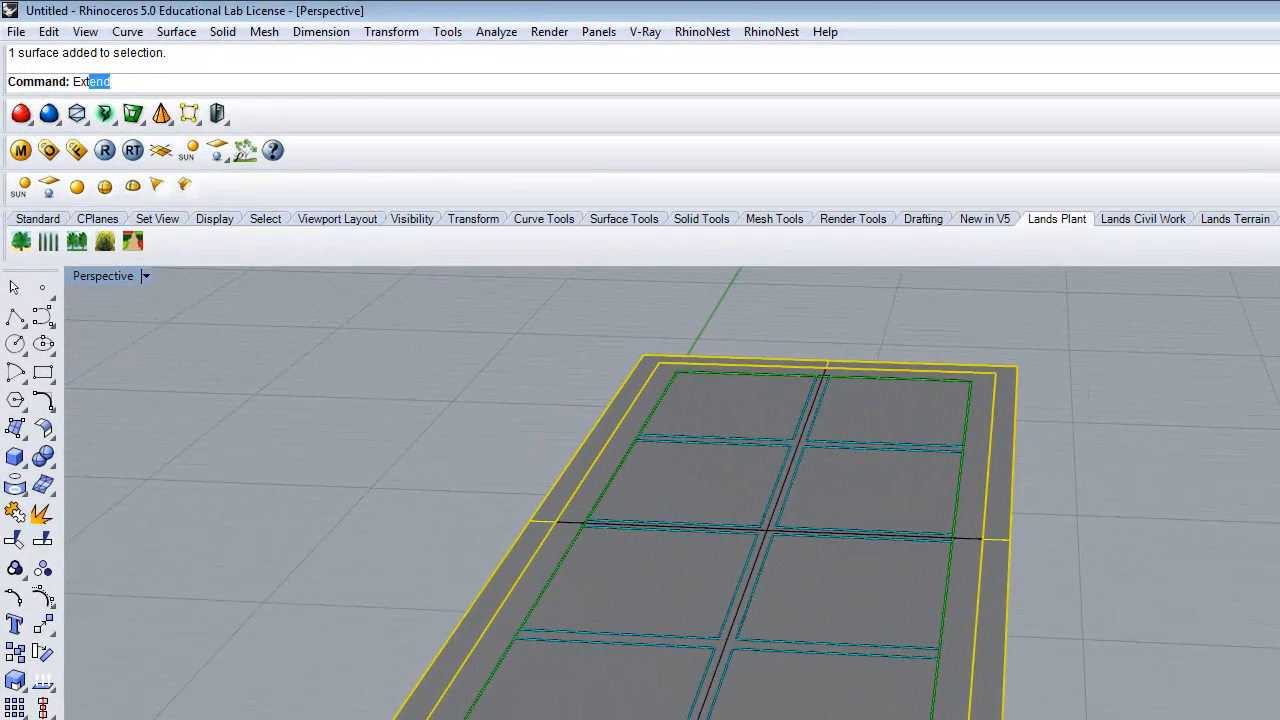
{"action": "type", "text": "rude"}
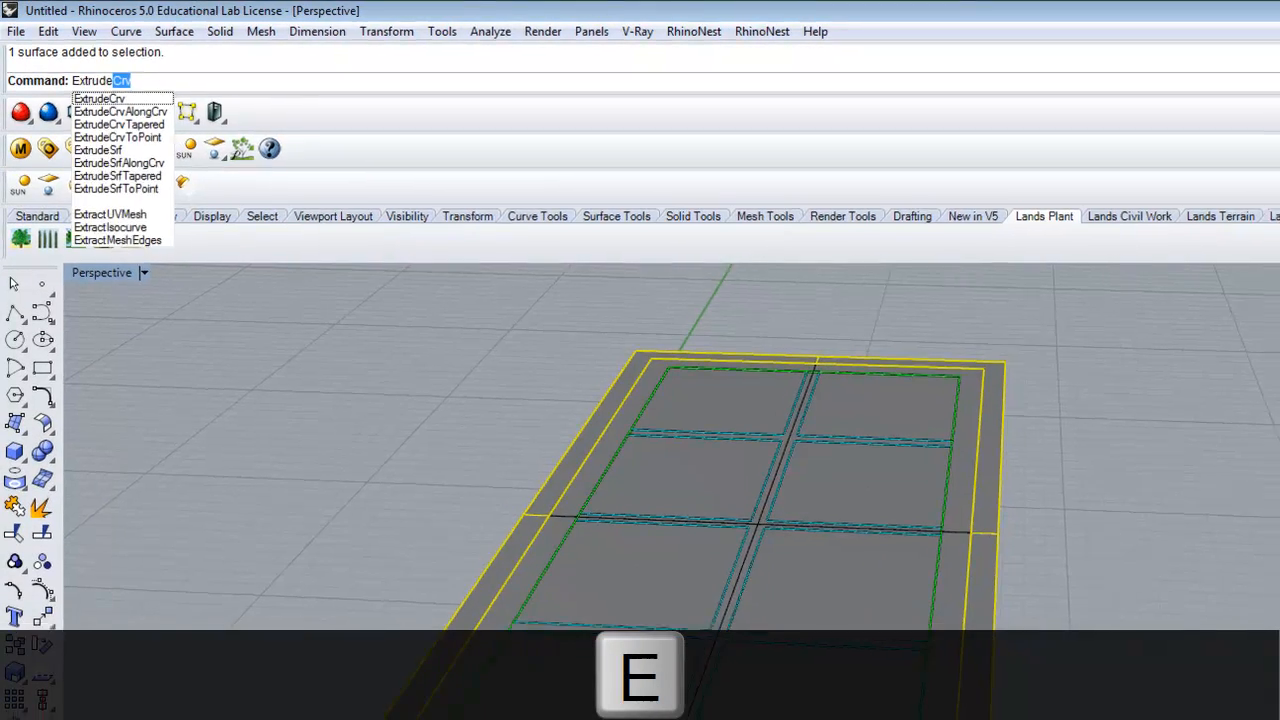
{"action": "type", "text": "Srf"}
{"action": "key", "text": "Return"}
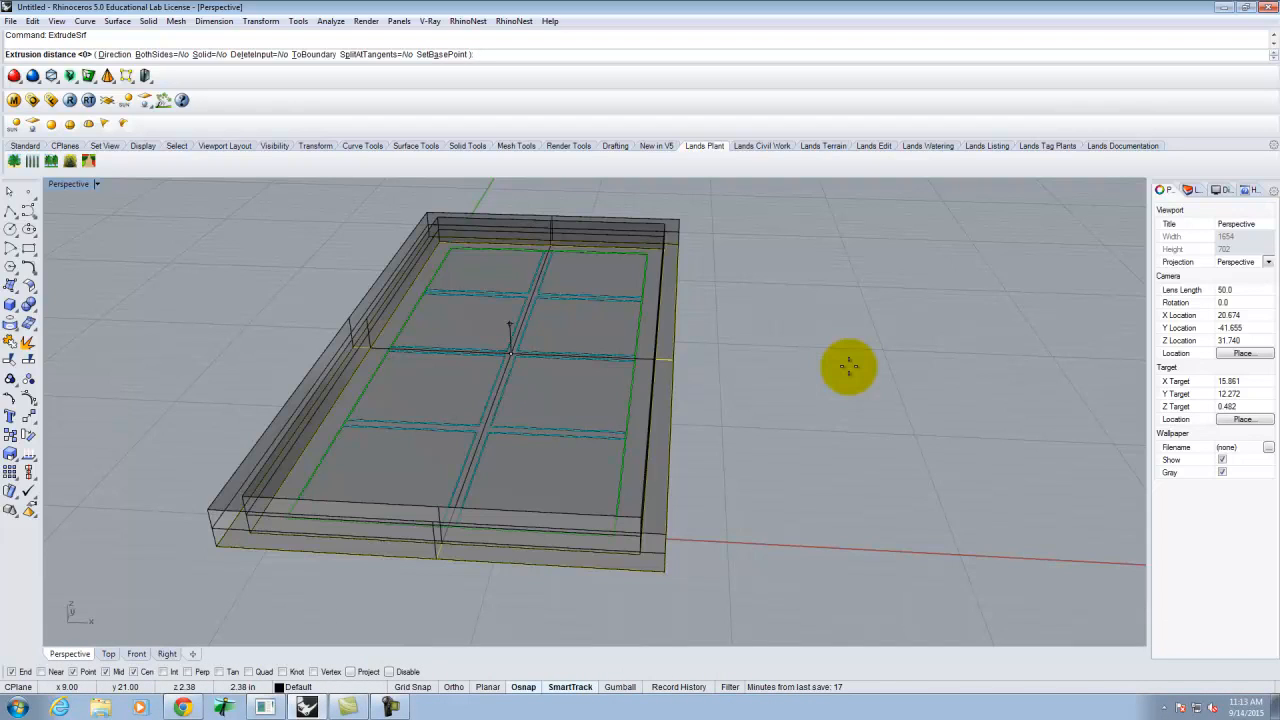
{"action": "type", "text": "6"}
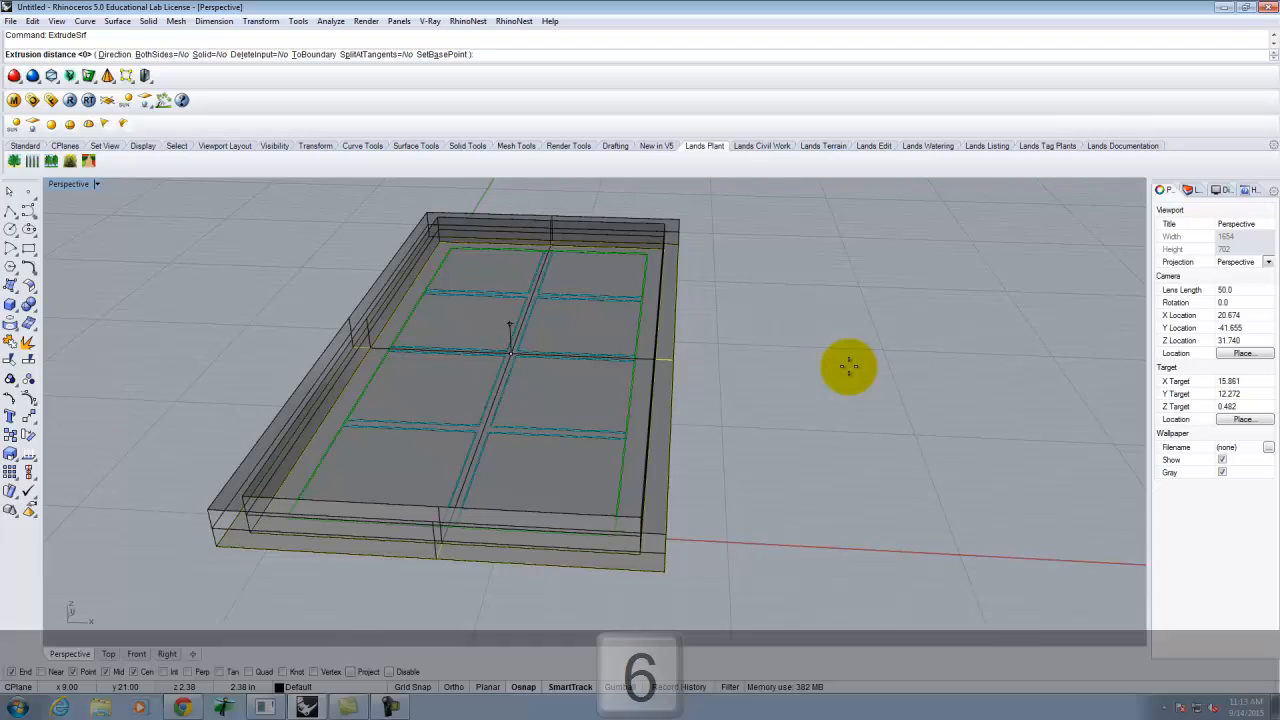
{"action": "key", "text": "Return"}
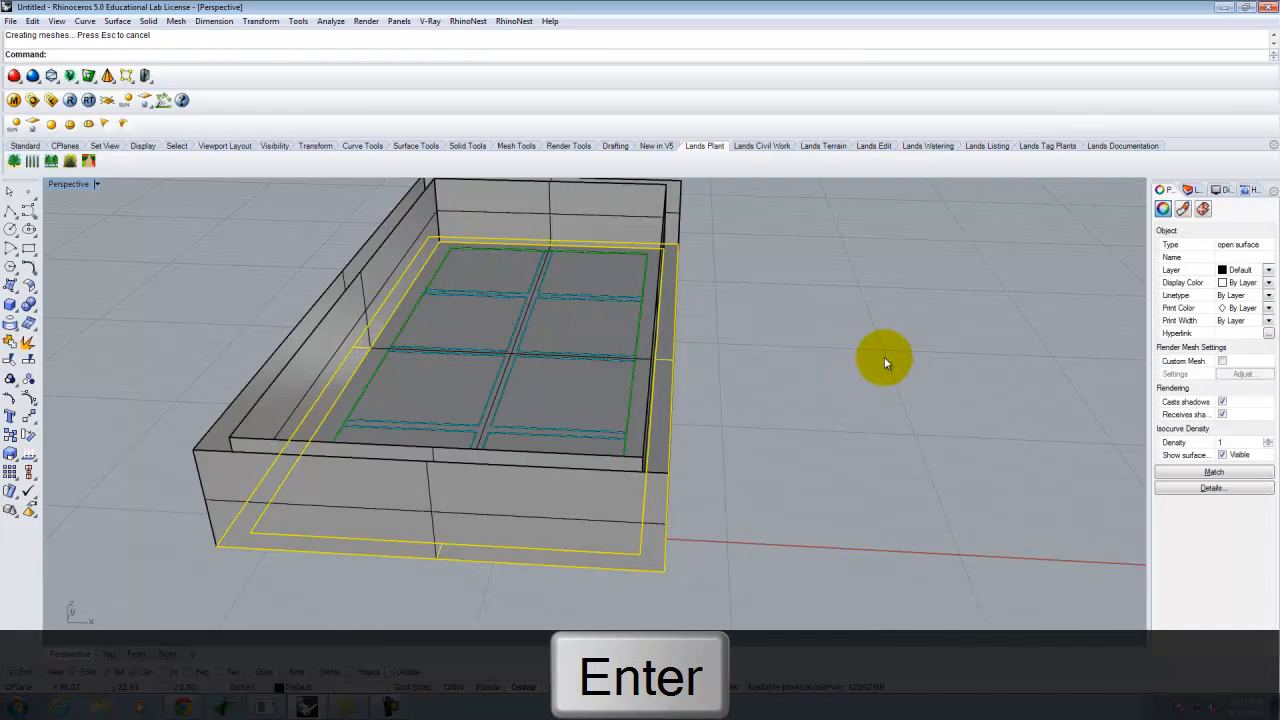
{"action": "key", "text": "ctrl+z"}
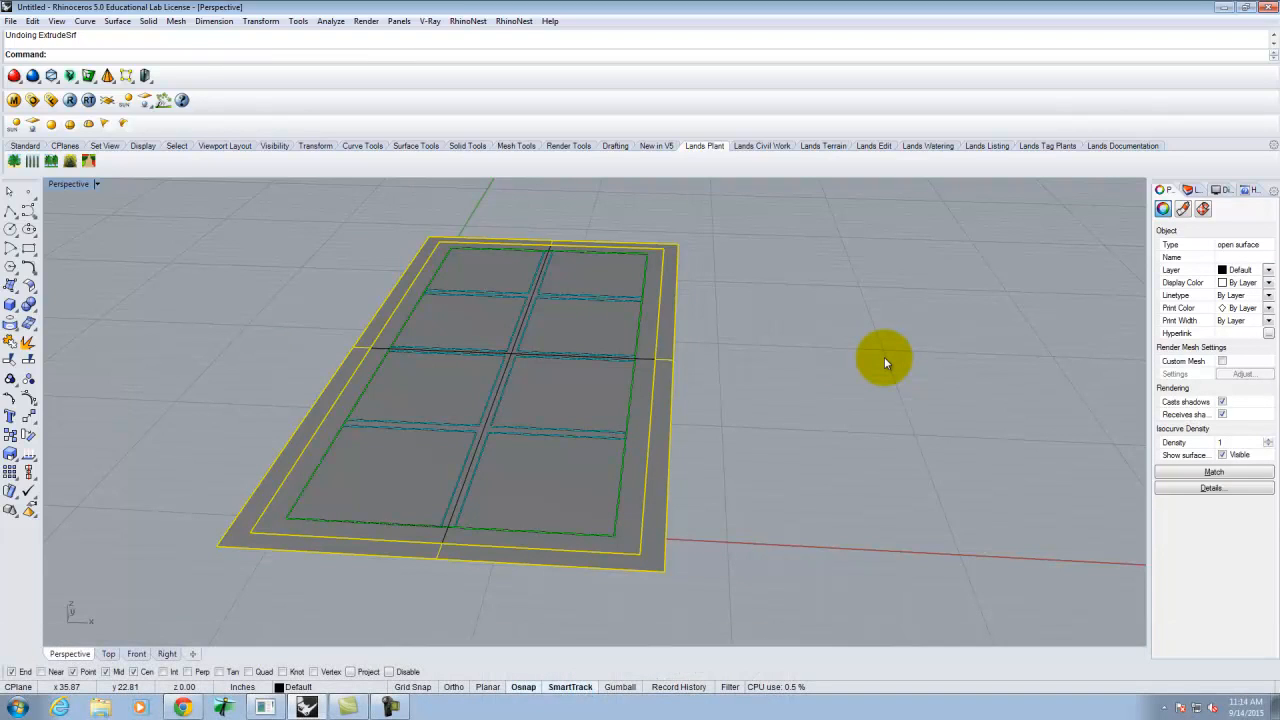
- Re-extrude the border surface 6 units with Solid=Yes into a closed rim
{"action": "type", "text": "Extr"}
{"action": "key", "text": "Return"}
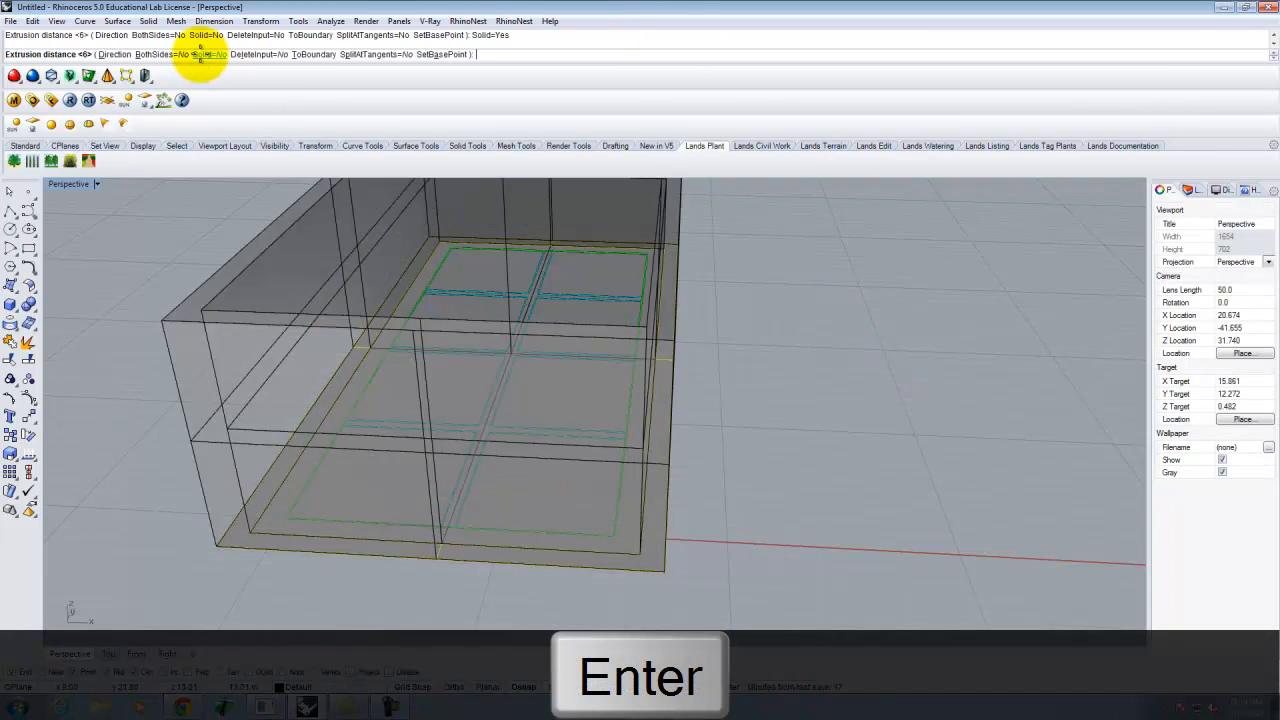
{"action": "left_click", "coordinate": [205, 54]}
{"action": "type", "text": "6"}
{"action": "key", "text": "Return"}
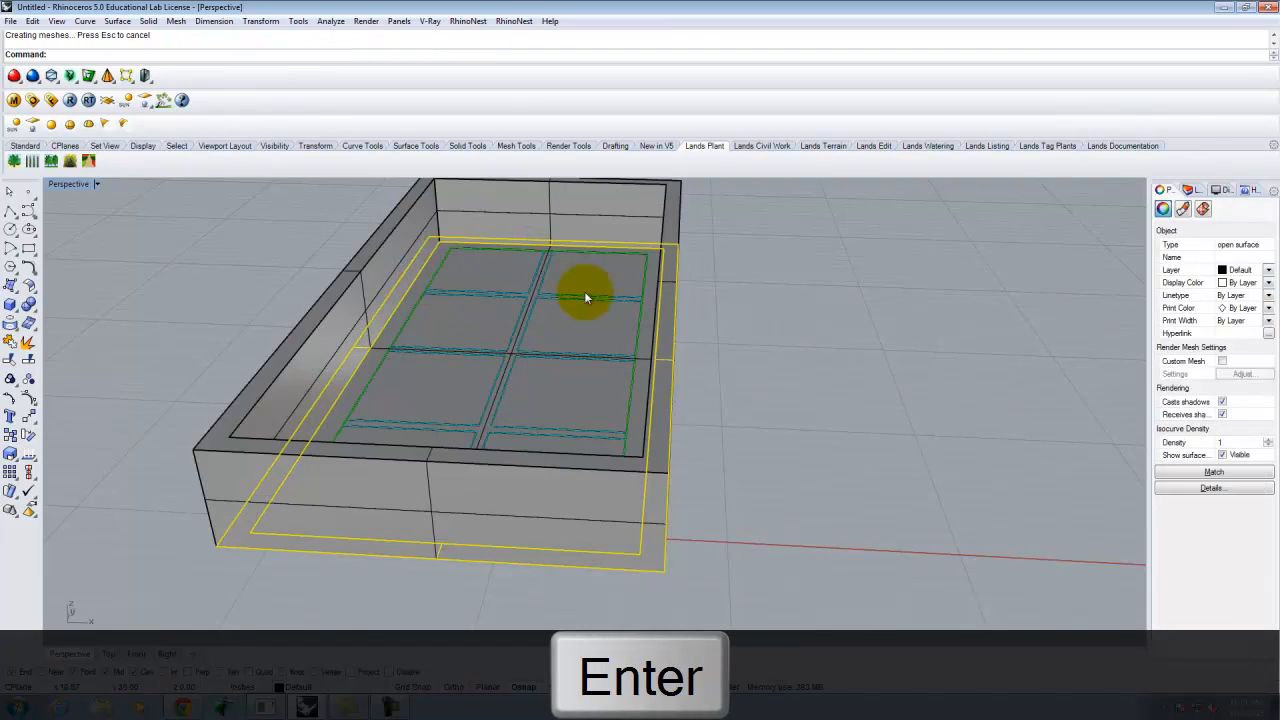
{"action": "left_click", "coordinate": [751, 341]}
{"action": "right_click_drag", "start_coordinate": [759, 327], "coordinate": [791, 351]}
{"action": "left_click", "coordinate": [739, 434]}
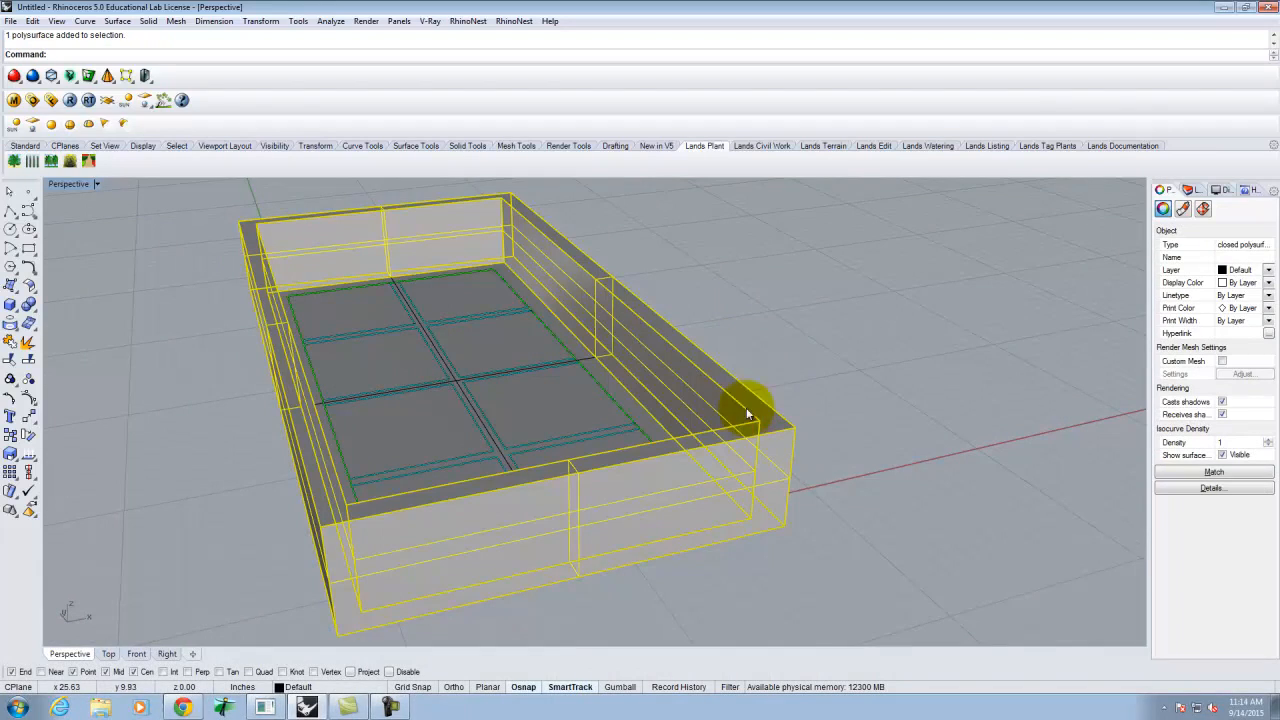
- Move the border solid down from its top corner so it sits flush with the plane
{"action": "type", "text": "m"}
{"action": "key", "text": "Return"}
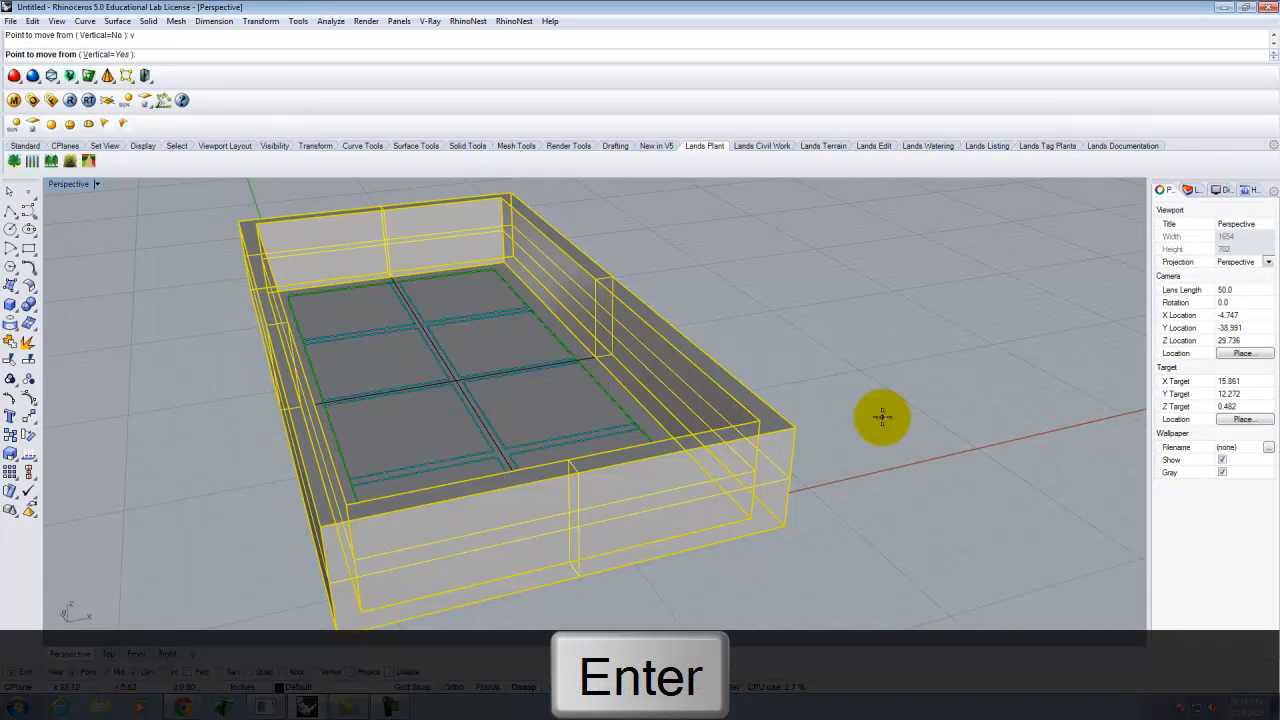
{"action": "left_click", "coordinate": [797, 424]}
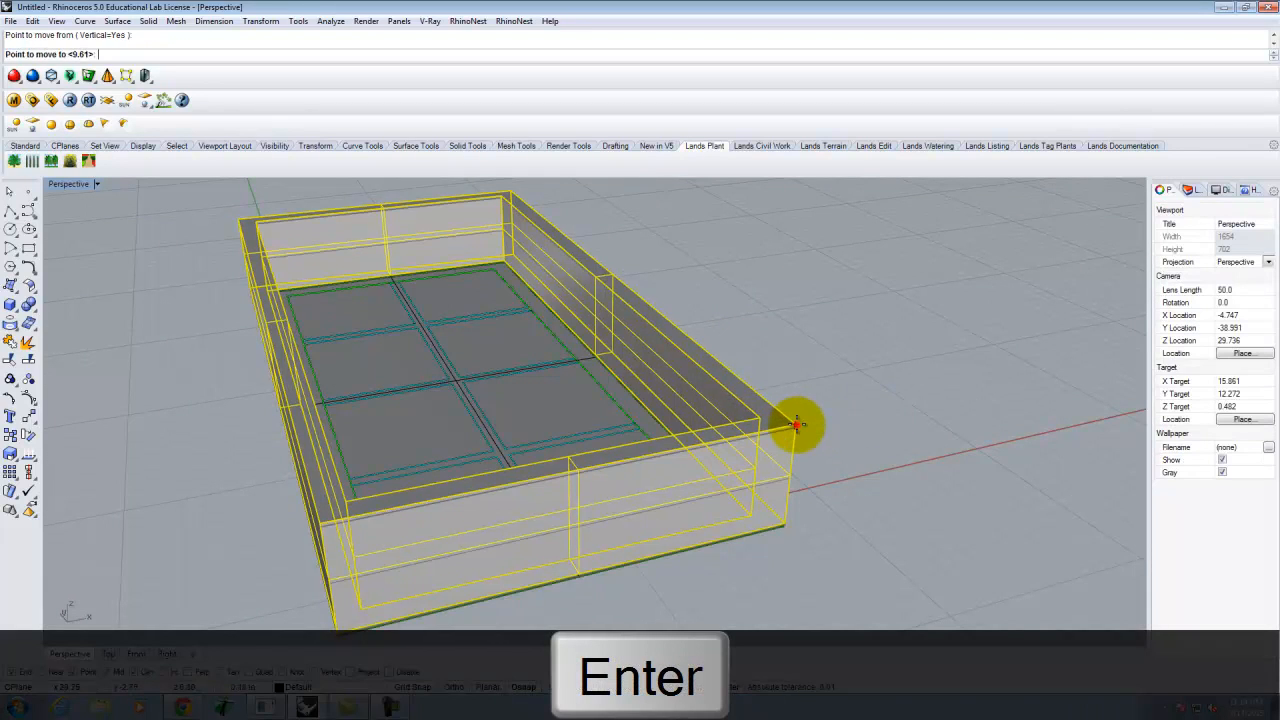
{"action": "left_click", "coordinate": [790, 525]}
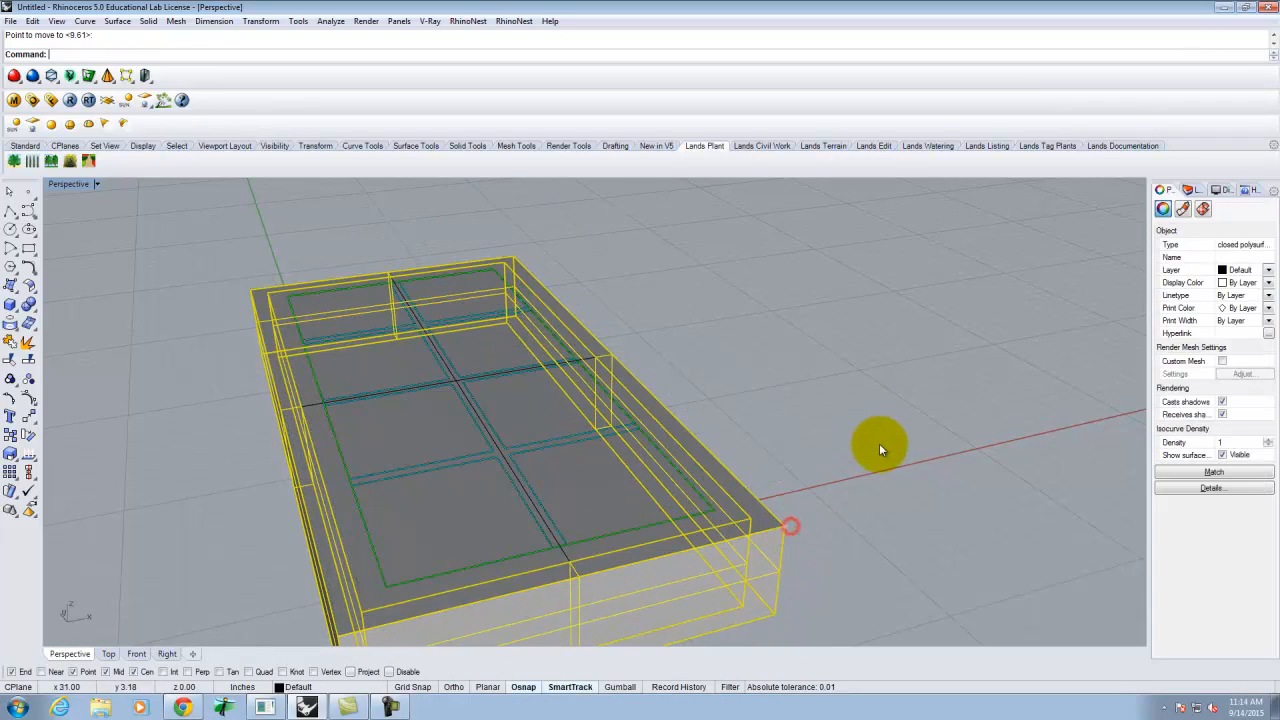
{"action": "left_click", "coordinate": [824, 407]}
- Select the inner frame surface and begin extruding it with ExtrudeSrf
{"action": "right_click_drag", "start_coordinate": [824, 407], "coordinate": [800, 370]}
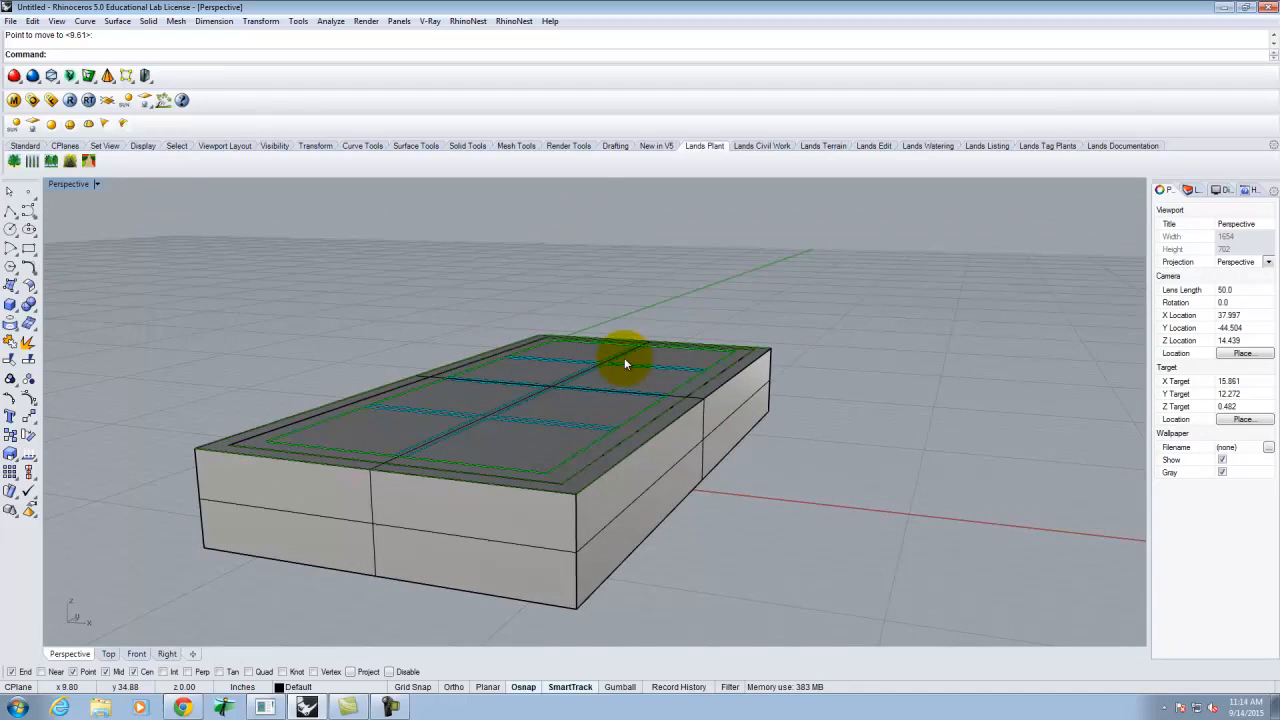
{"action": "right_click_drag", "start_coordinate": [604, 378], "coordinate": [532, 283]}
{"action": "scroll", "coordinate": [620, 340], "scroll_direction": "up", "scroll_amount": 3}
{"action": "scroll", "coordinate": [617, 341], "scroll_direction": "down", "scroll_amount": 4}
{"action": "scroll", "coordinate": [617, 341], "scroll_direction": "up", "scroll_amount": 2}
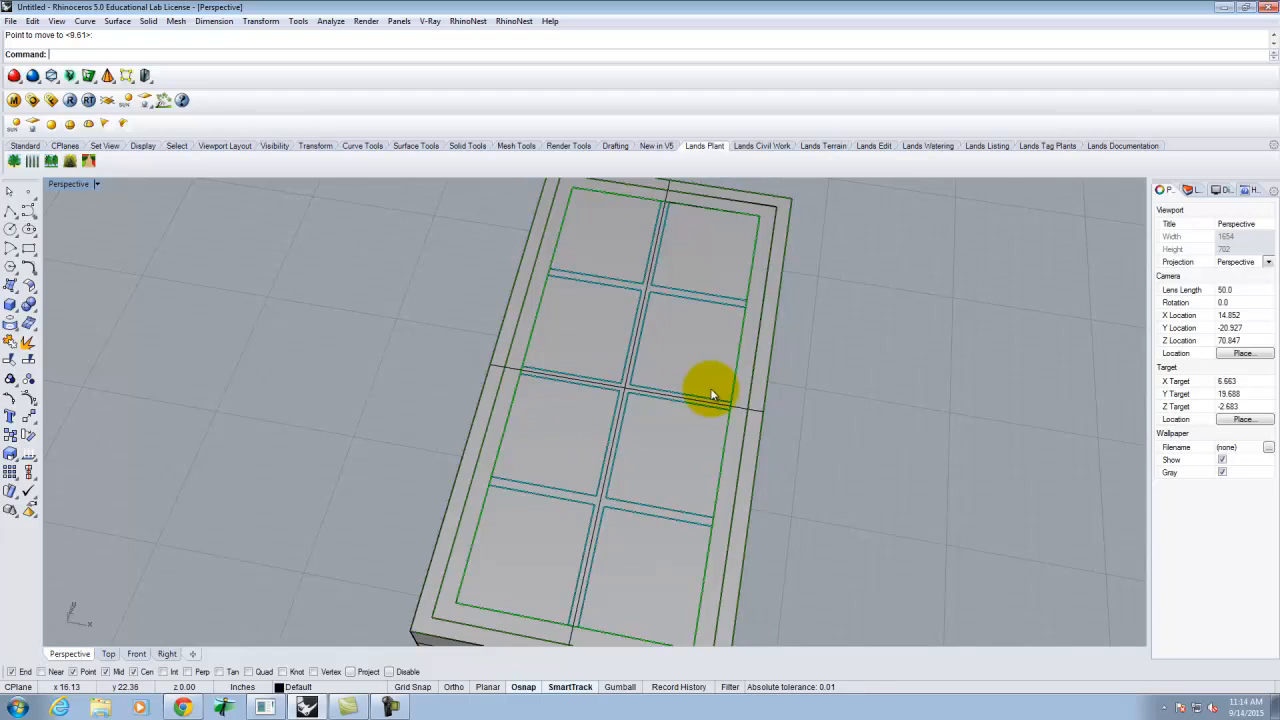
{"action": "left_click", "coordinate": [620, 397]}
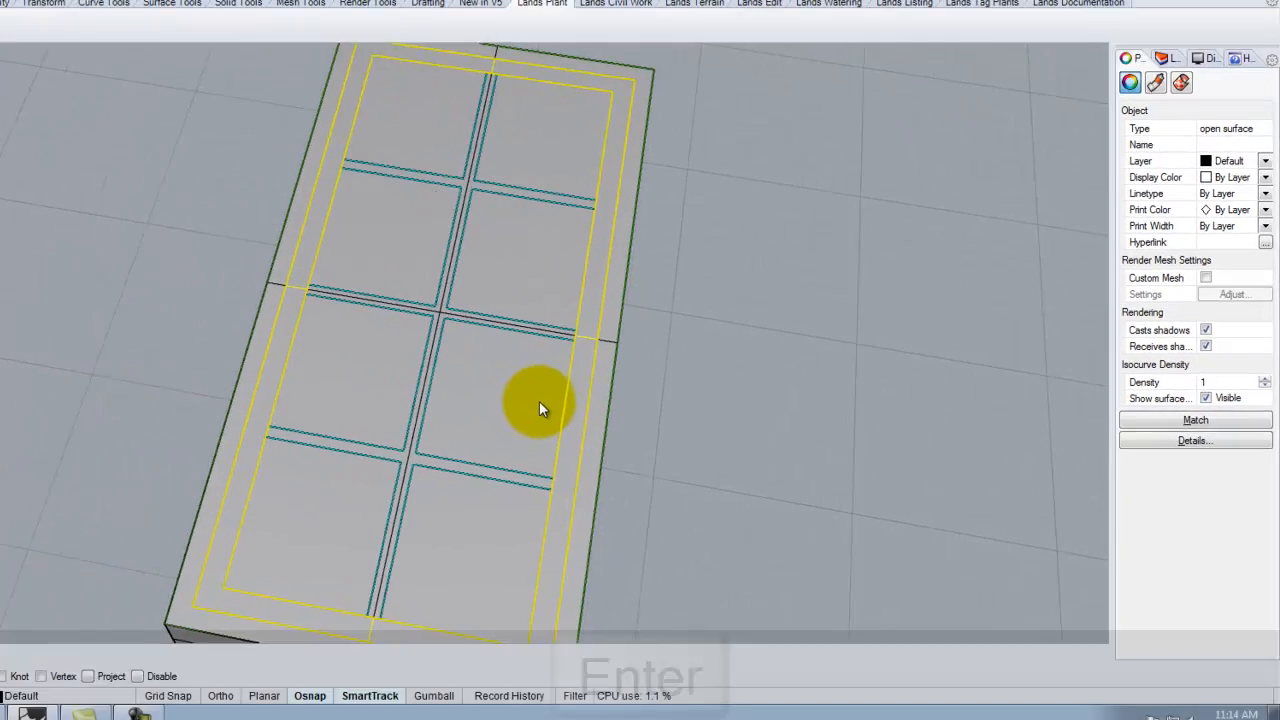
{"action": "type", "text": "ExtrudeSrf"}
{"action": "key", "text": "Return"}
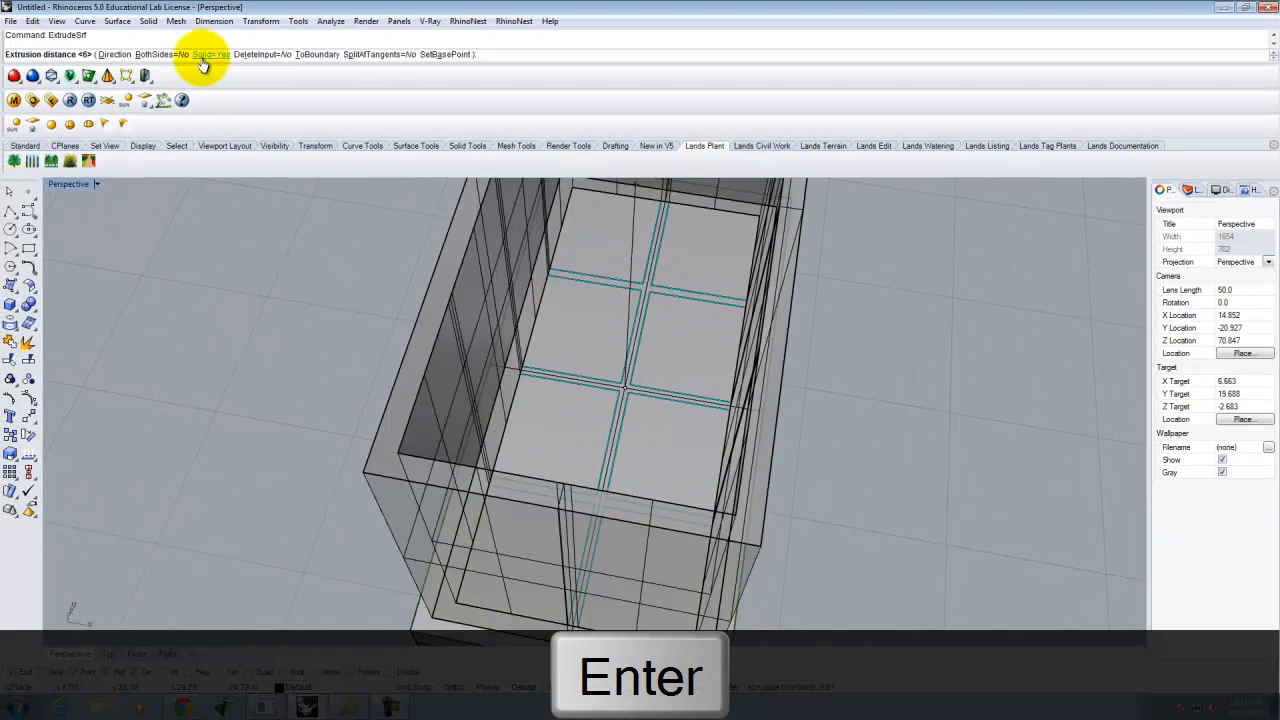
- Extrude the inner frame surface 1.5 units as a solid
{"action": "type", "text": "1.5"}
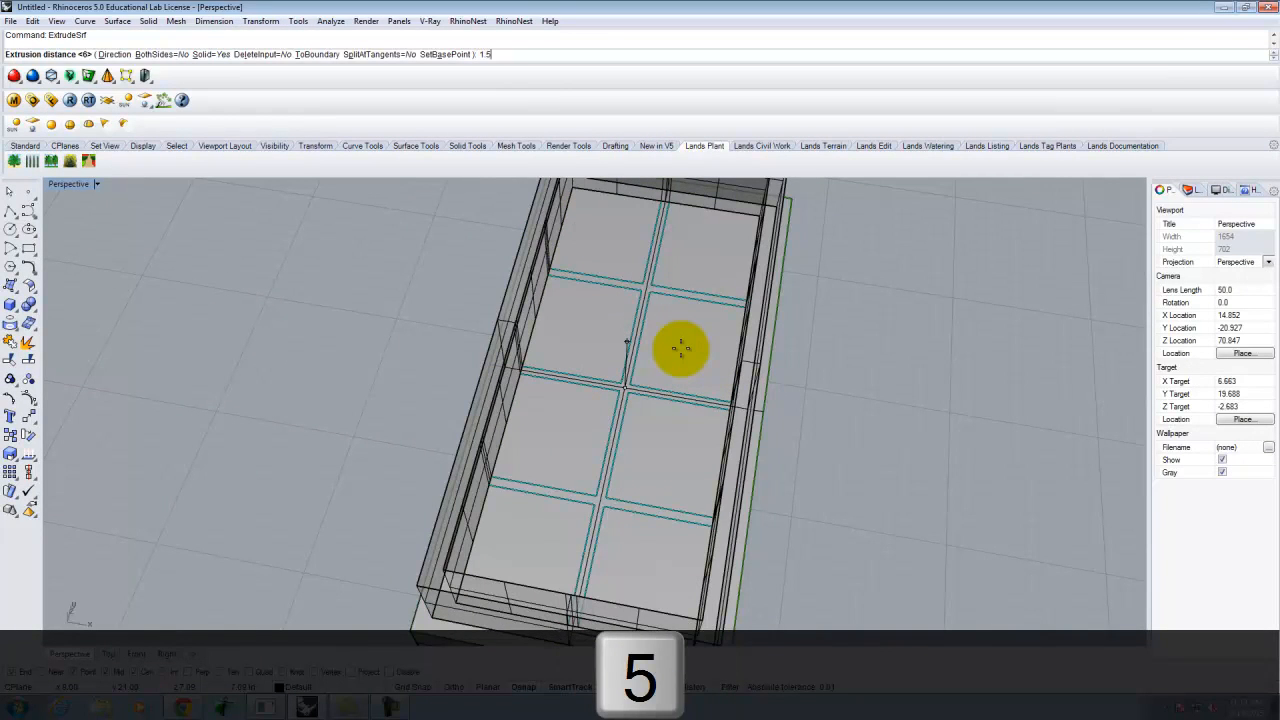
{"action": "key", "text": "Return"}
{"action": "left_click", "coordinate": [866, 399]}
{"action": "right_click_drag", "start_coordinate": [943, 437], "coordinate": [668, 353]}
{"action": "scroll", "coordinate": [668, 353], "scroll_direction": "up", "scroll_amount": 3}
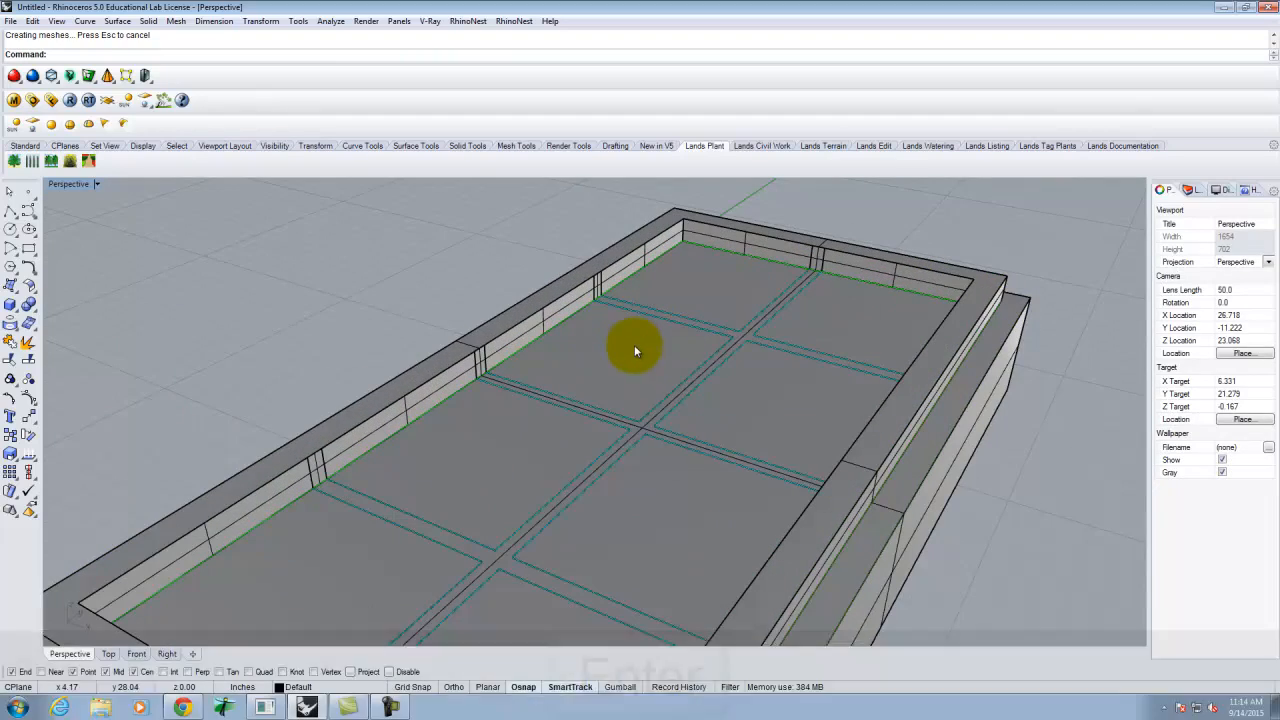
- Select all eight glass pane surfaces together and start moving them
{"action": "left_click", "coordinate": [635, 332]}
{"action": "left_click", "coordinate": [668, 281], "text": "shift"}
{"action": "left_click", "coordinate": [843, 322], "text": "shift"}
{"action": "left_click", "coordinate": [789, 390], "text": "shift"}
{"action": "left_click", "coordinate": [669, 517], "text": "shift"}
{"action": "left_click", "coordinate": [490, 471], "text": "shift"}
{"action": "left_click", "coordinate": [282, 580], "text": "shift"}
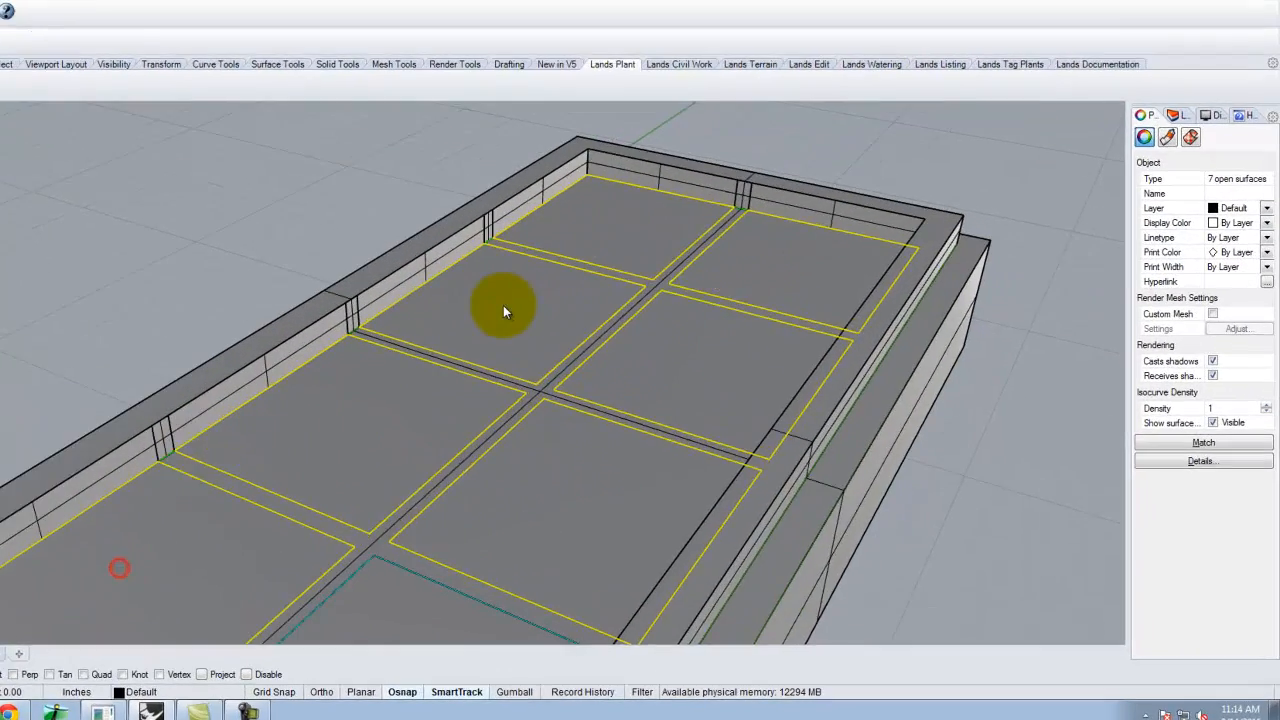
{"action": "scroll", "coordinate": [614, 349], "scroll_direction": "down", "scroll_amount": 4}
{"action": "left_click", "coordinate": [542, 563], "text": "shift"}
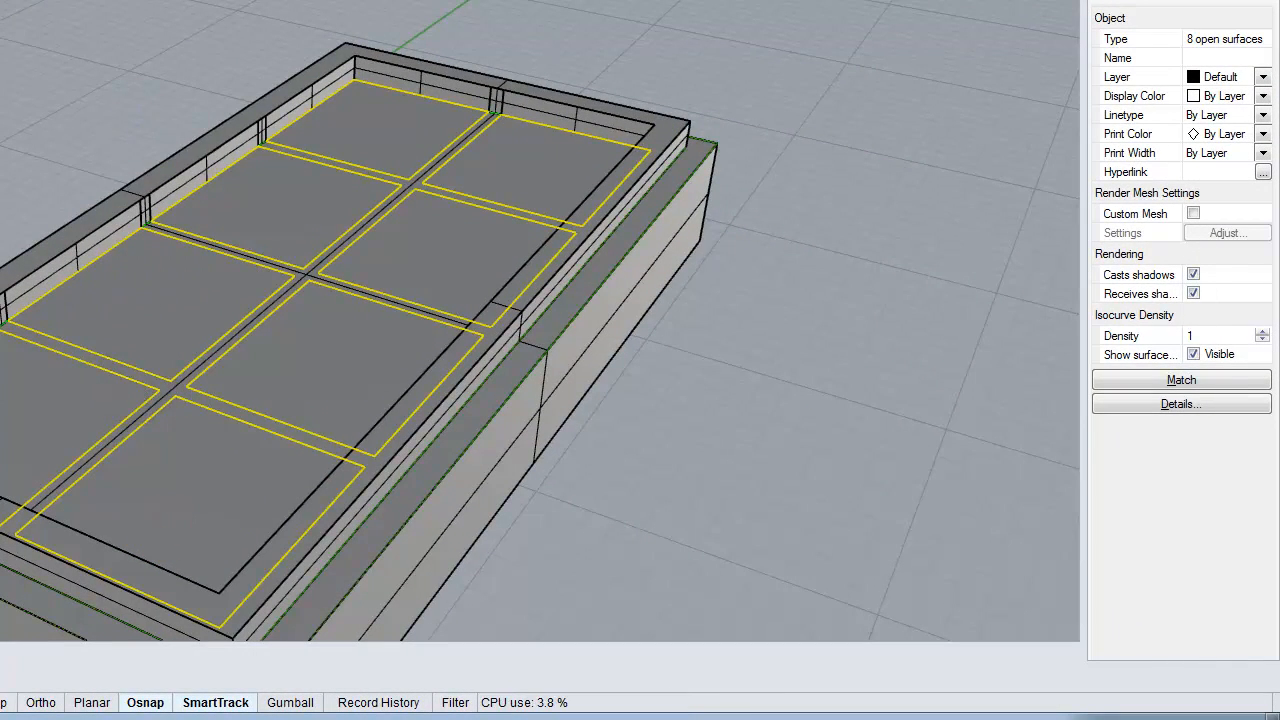
{"action": "key", "text": "Return"}
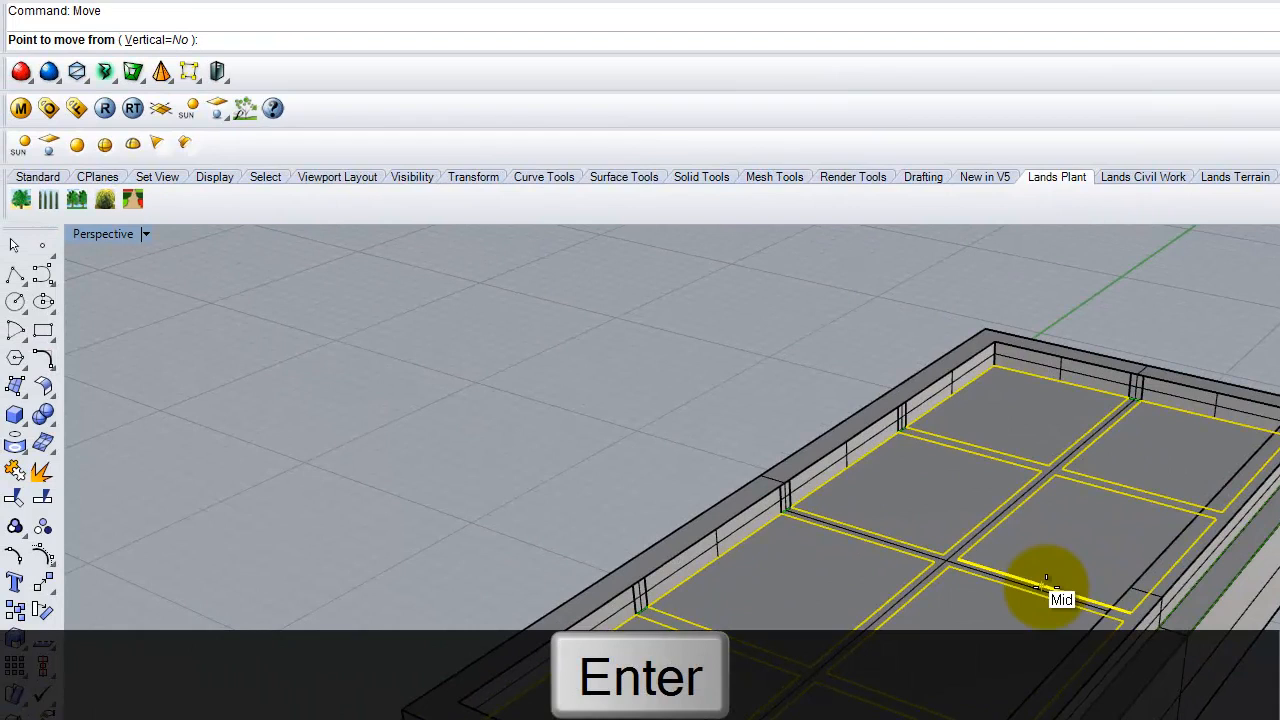
- Move the eight selected panes vertically by 0.75 units
{"action": "type", "text": "v"}
{"action": "key", "text": "Return"}
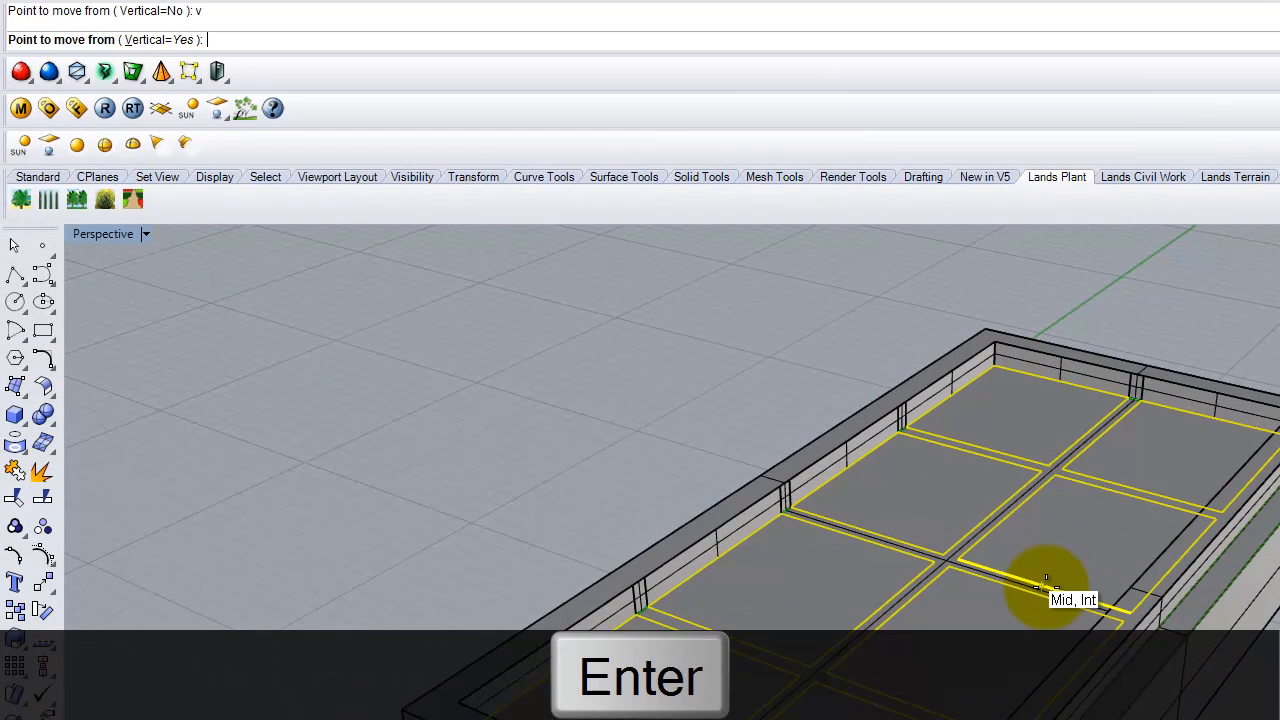
{"action": "left_click", "coordinate": [400, 677]}
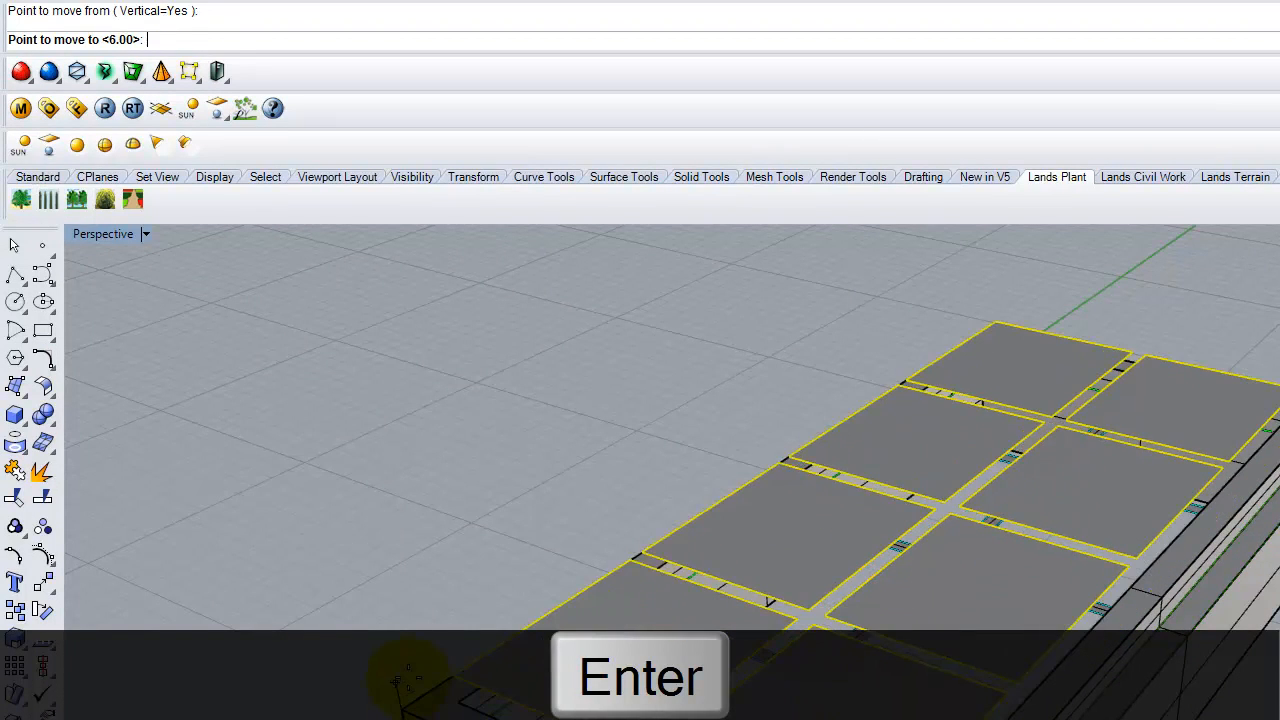
{"action": "type", "text": ".75"}
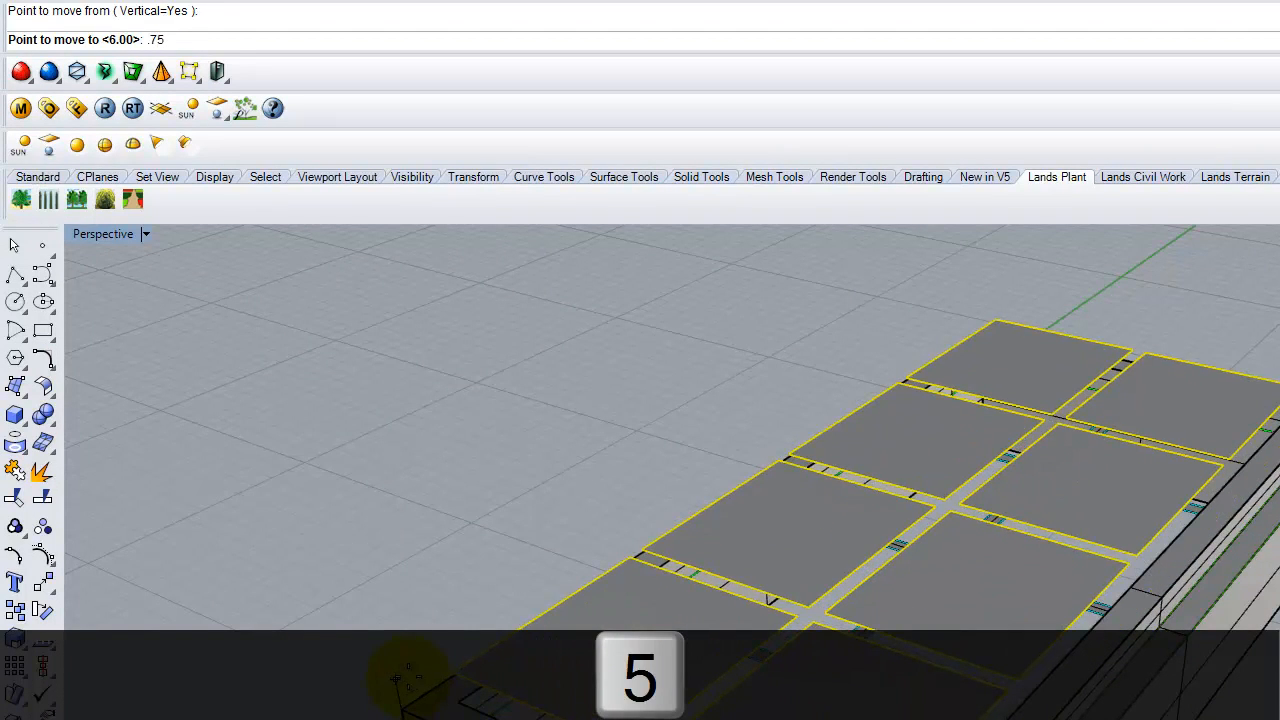
{"action": "key", "text": "Return"}
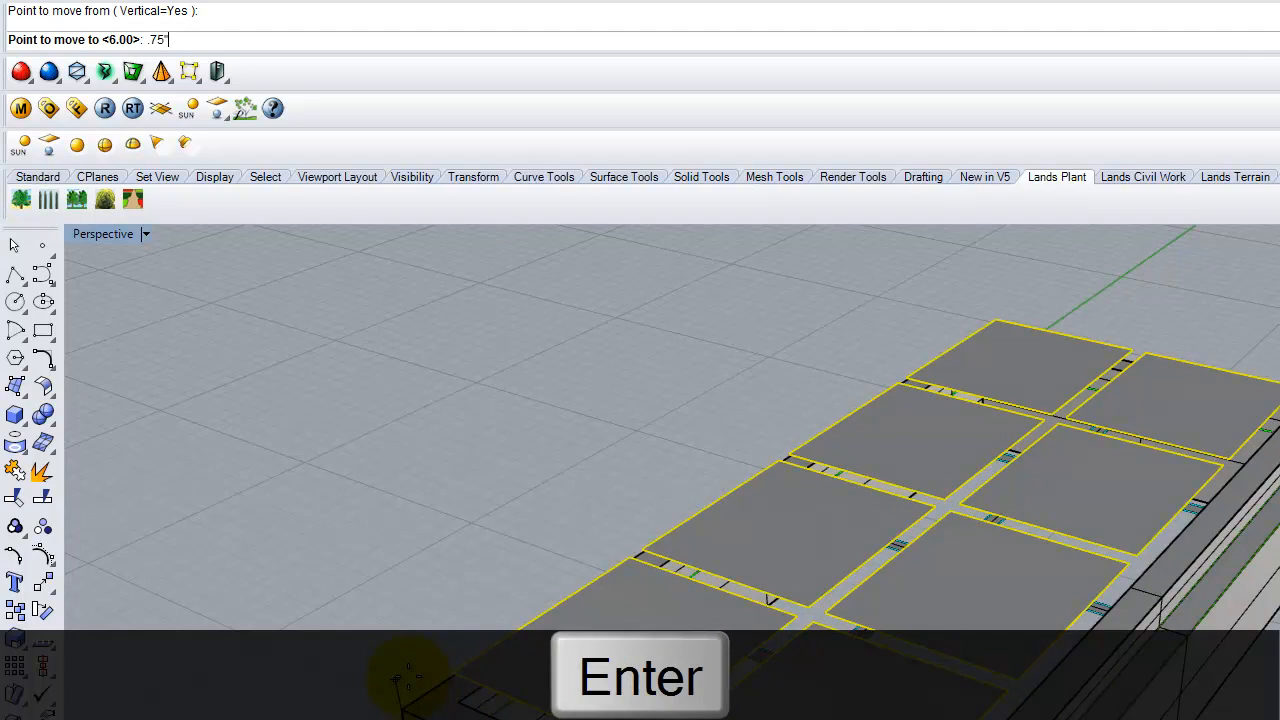
{"action": "left_click", "coordinate": [473, 450]}
{"action": "mouse_move", "coordinate": [877, 701]}
{"action": "right_mouse_down"}
{"action": "mouse_move", "coordinate": [809, 614]}
{"action": "mouse_move", "coordinate": [669, 620]}
{"action": "mouse_move", "coordinate": [704, 688]}
{"action": "mouse_move", "coordinate": [723, 675]}
{"action": "mouse_move", "coordinate": [766, 710]}
{"action": "mouse_move", "coordinate": [884, 711]}
{"action": "right_mouse_up"}
{"action": "scroll", "coordinate": [880, 618], "scroll_direction": "up", "scroll_amount": 6}
- Select the muntin strips and move them vertically by 1 unit
{"action": "left_click", "coordinate": [757, 711]}
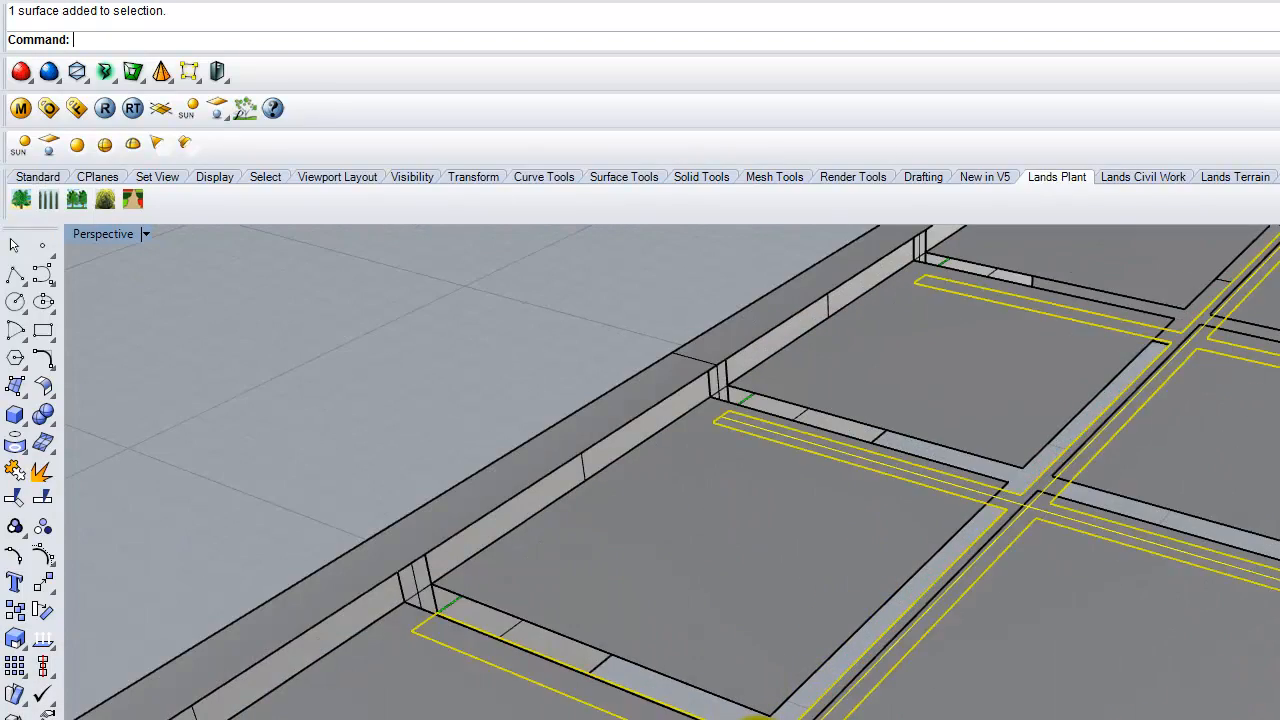
{"action": "scroll", "coordinate": [1165, 560], "scroll_direction": "down", "scroll_amount": 3}
{"action": "right_click_drag", "start_coordinate": [1193, 587], "coordinate": [1212, 600]}
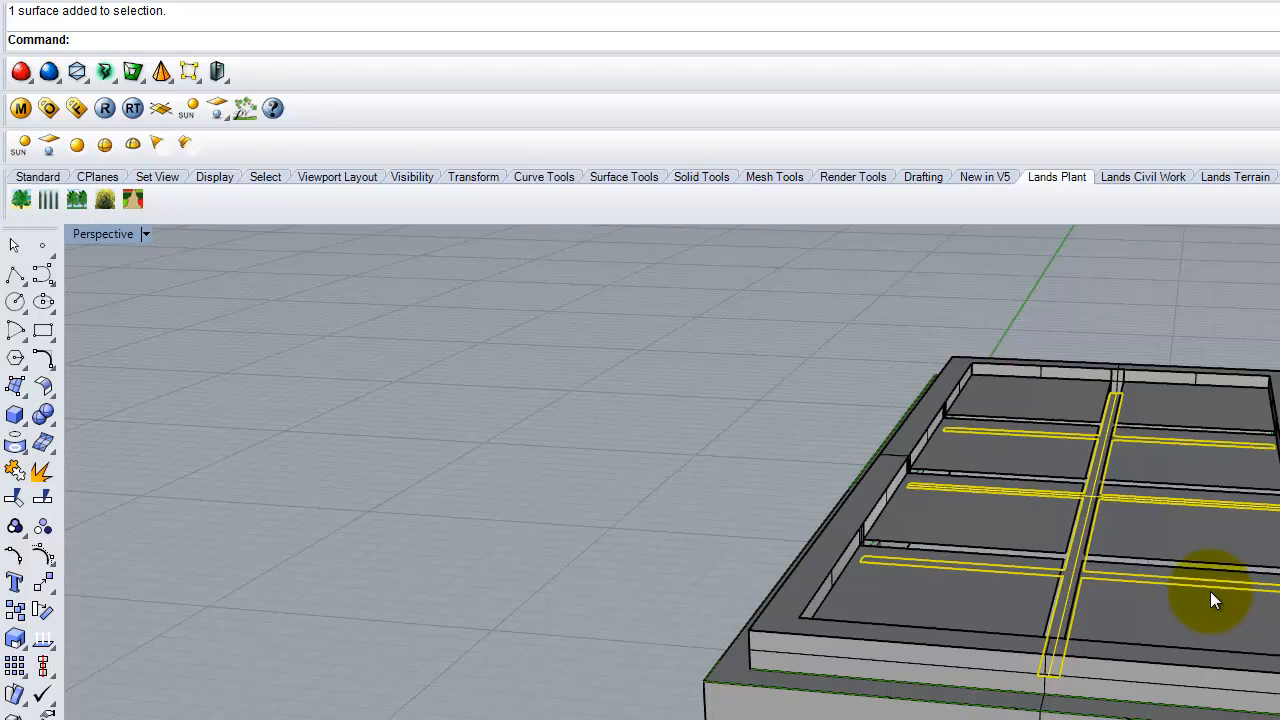
{"action": "type", "text": "Move"}
{"action": "key", "text": "Return"}
{"action": "type", "text": "v"}
{"action": "key", "text": "Return"}
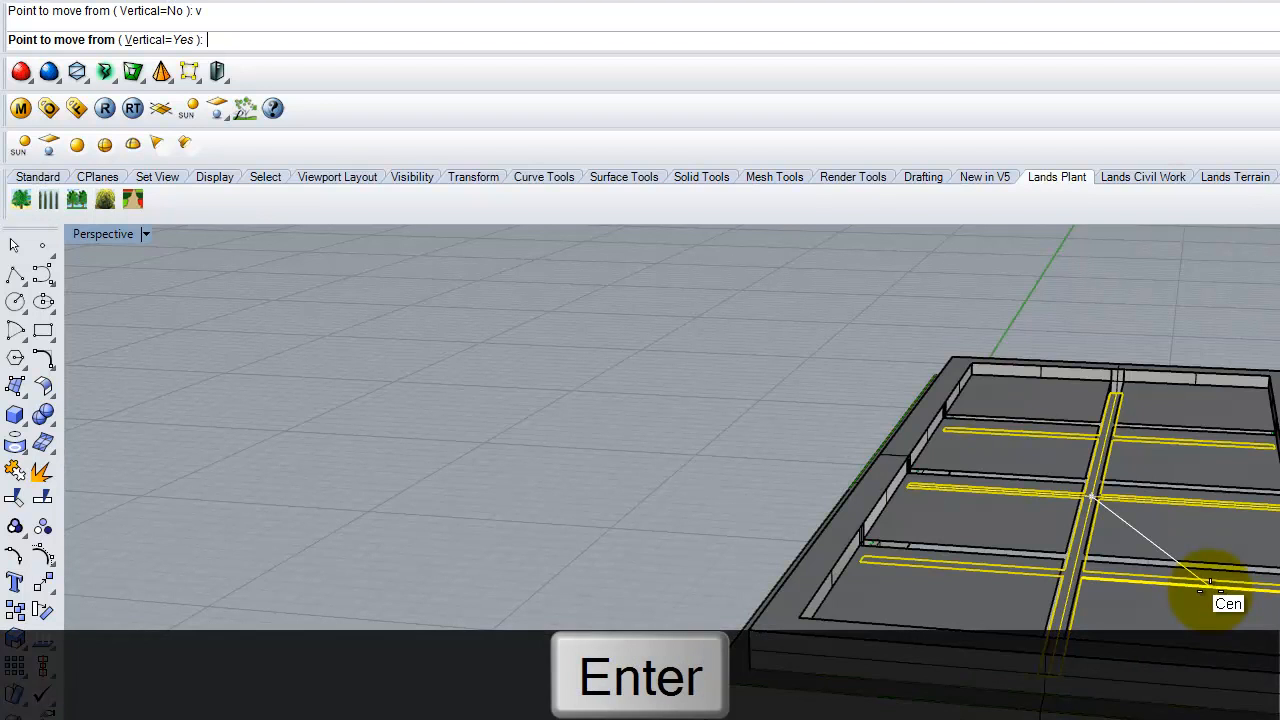
{"action": "scroll", "coordinate": [1250, 550], "scroll_direction": "up", "scroll_amount": 3}
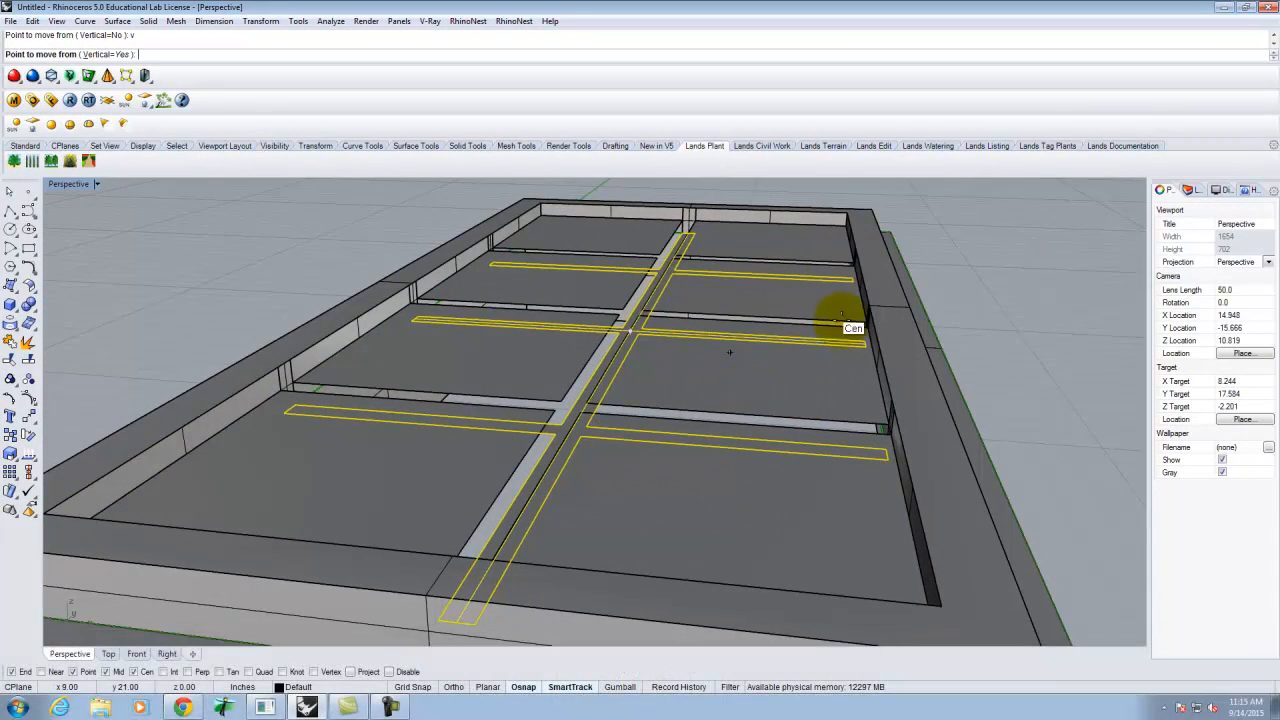
{"action": "scroll", "coordinate": [1200, 378], "scroll_direction": "down", "scroll_amount": 2}
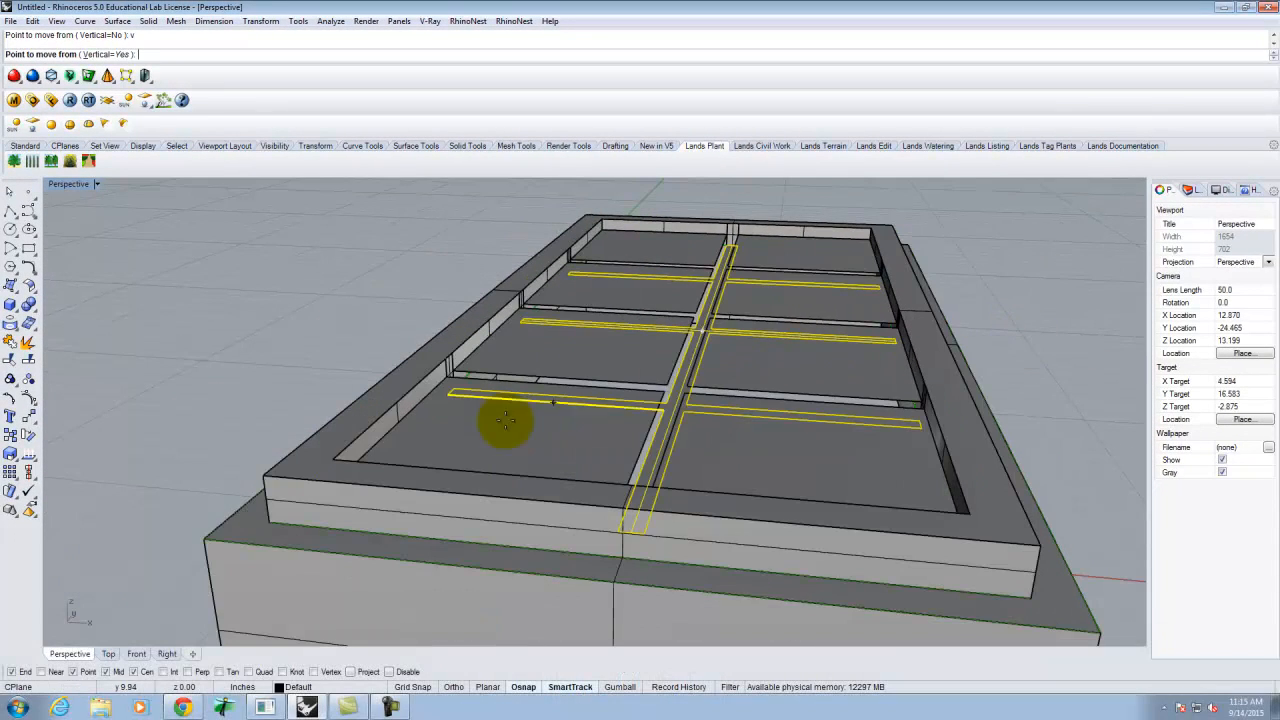
{"action": "left_click", "coordinate": [268, 521]}
{"action": "type", "text": "1"}
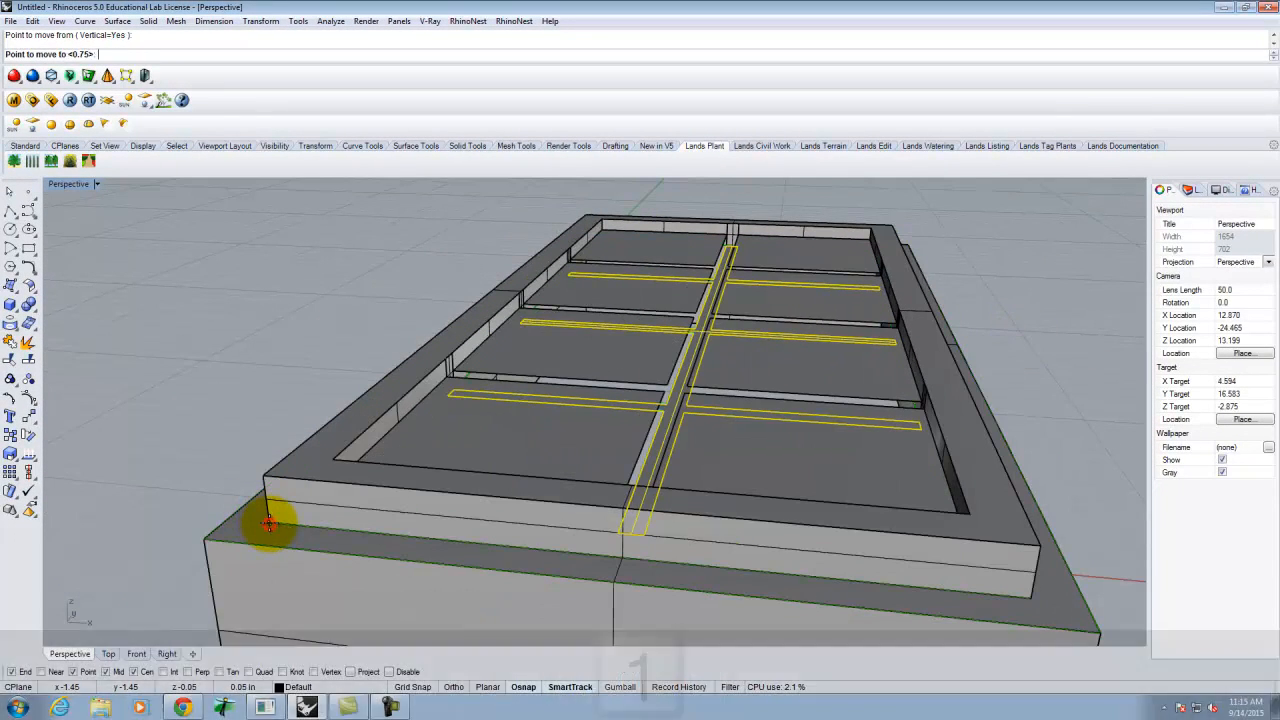
{"action": "key", "text": "Return"}
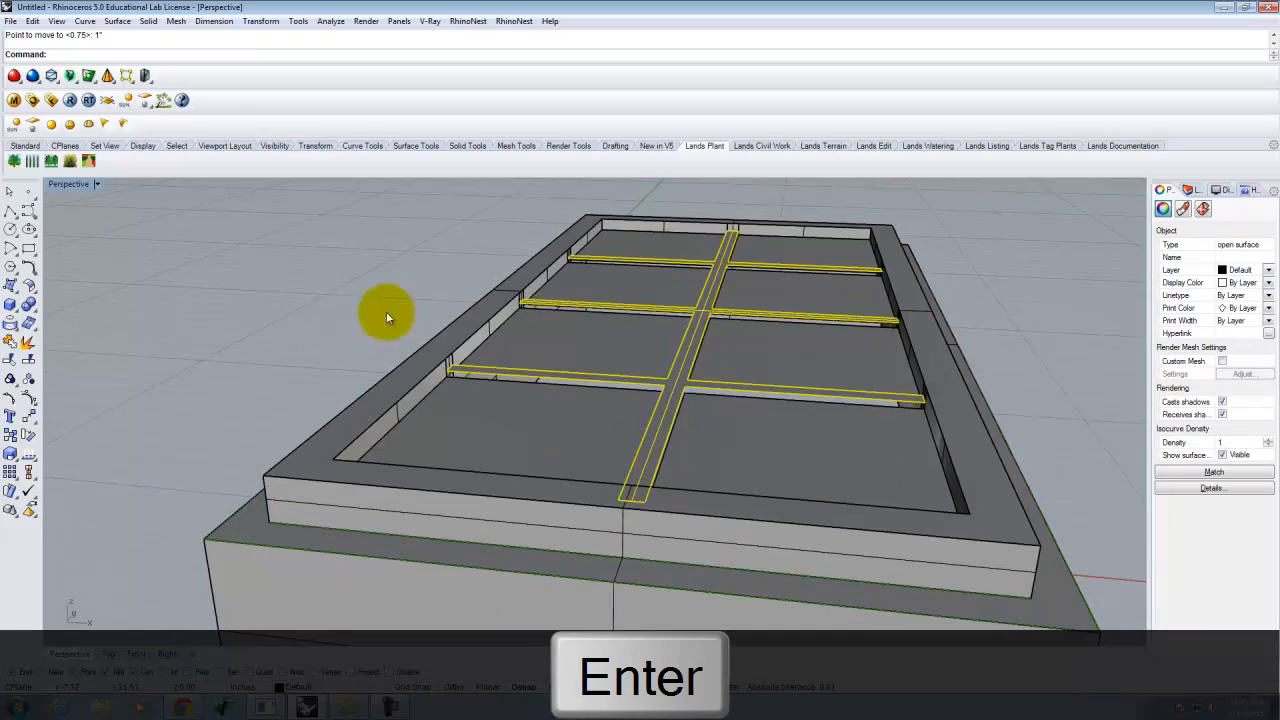
- Select the muntin grid surface and start extruding it
{"action": "left_click", "coordinate": [380, 314]}
{"action": "right_click_drag", "start_coordinate": [522, 414], "coordinate": [630, 446]}
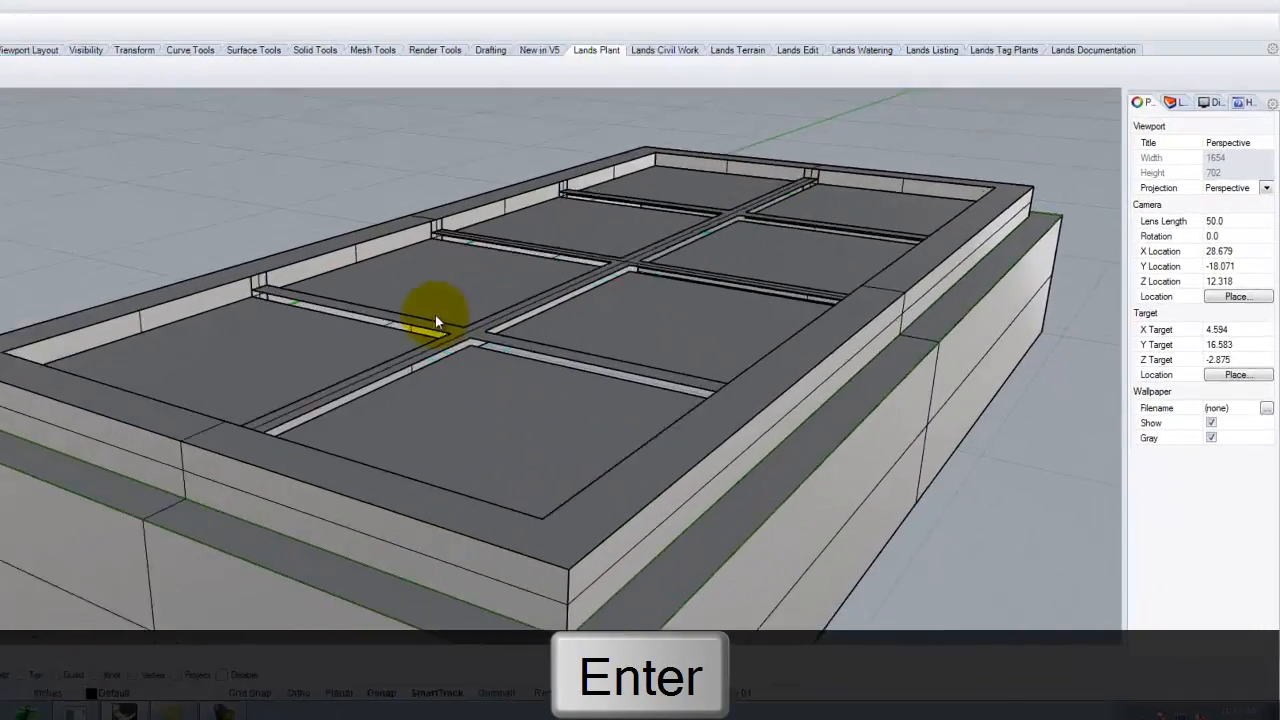
{"action": "scroll", "coordinate": [607, 393], "scroll_direction": "up", "scroll_amount": 4}
{"action": "left_click", "coordinate": [606, 393]}
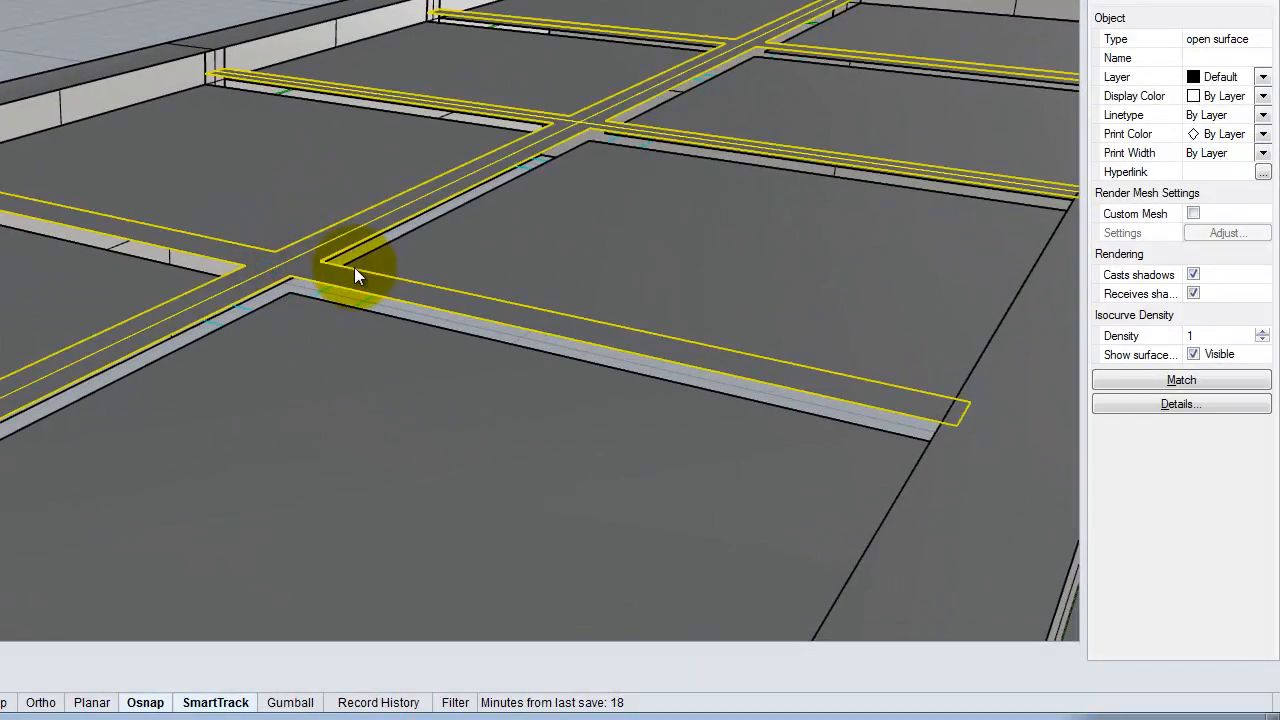
{"action": "key", "text": "Return"}
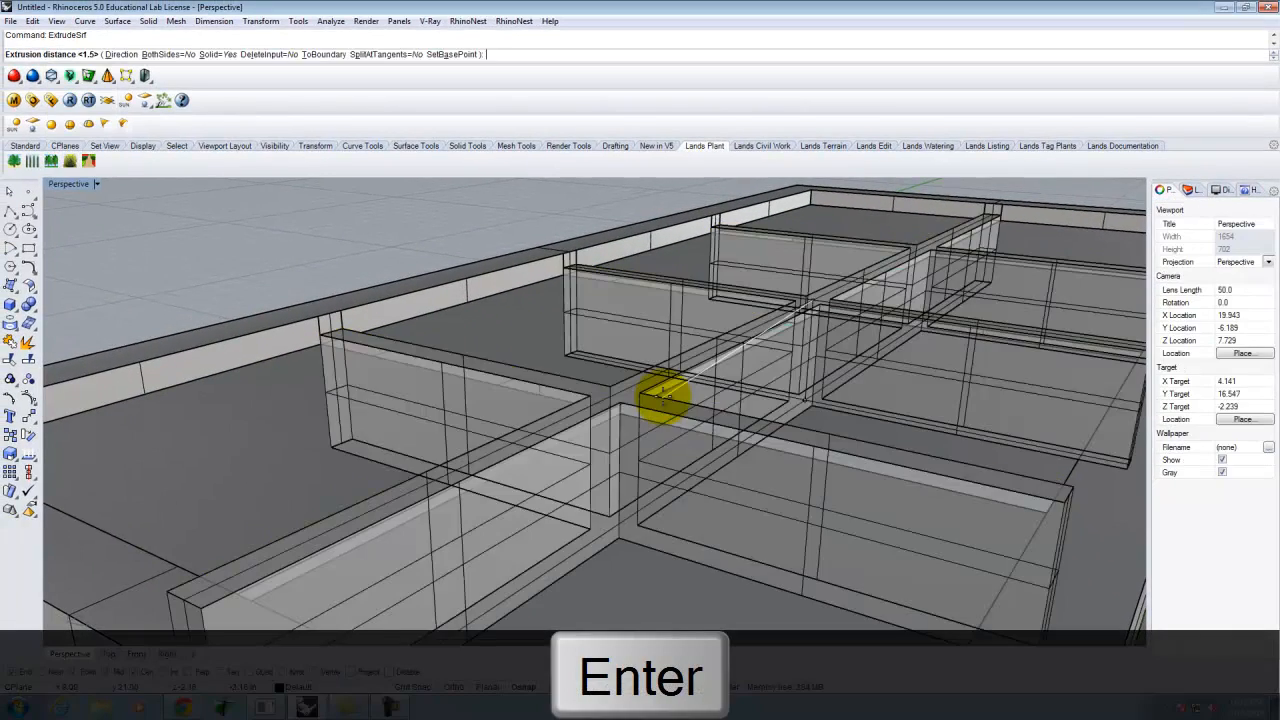
- Extrude the muntin grid downward with a negative distance into solid bars
{"action": "type", "text": "-.5"}
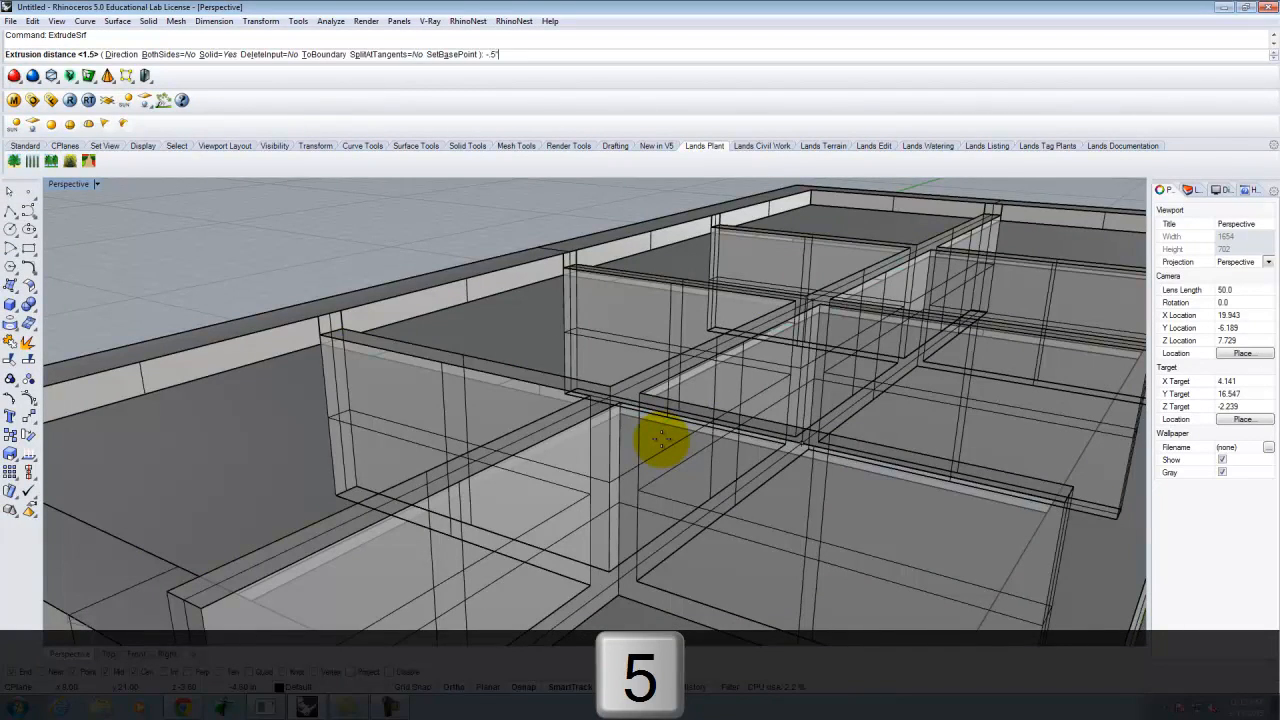
{"action": "key", "text": "Return"}
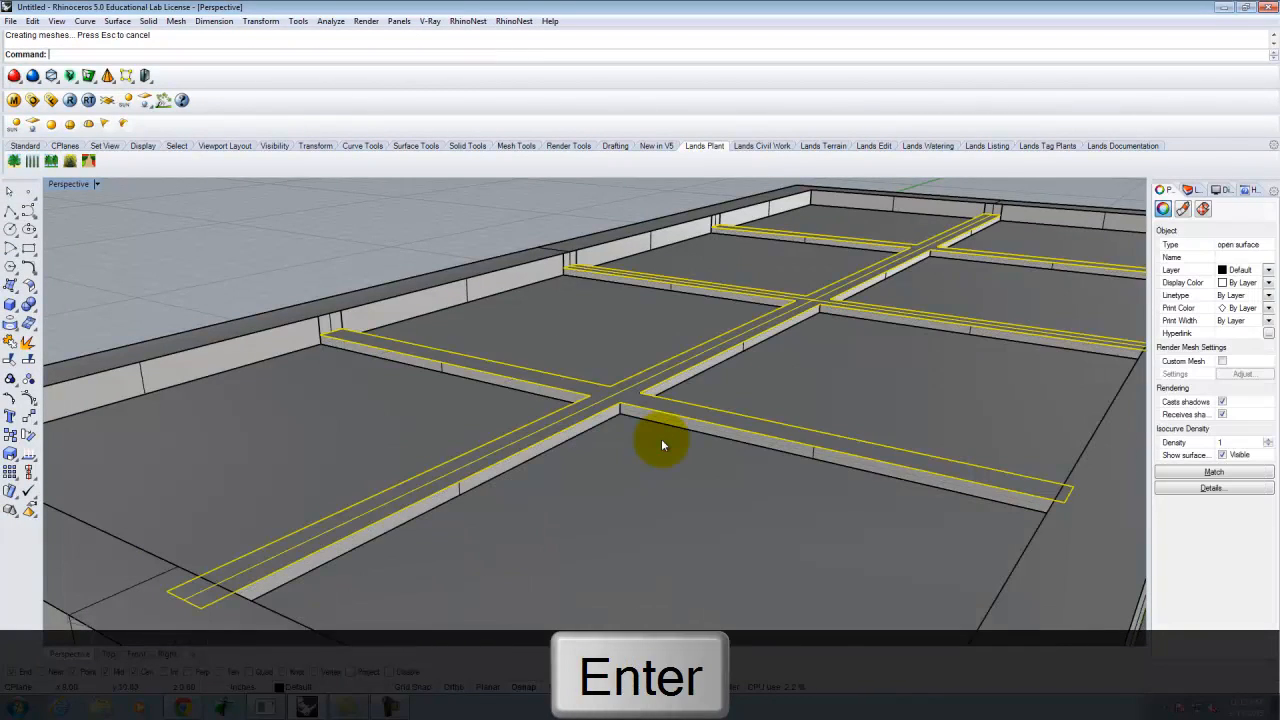
{"action": "mouse_move", "coordinate": [686, 437]}
{"action": "right_mouse_down"}
{"action": "mouse_move", "coordinate": [706, 398]}
{"action": "mouse_move", "coordinate": [691, 429]}
{"action": "mouse_move", "coordinate": [714, 500]}
{"action": "mouse_move", "coordinate": [668, 449]}
{"action": "right_mouse_up"}
{"action": "left_click", "coordinate": [991, 434]}
{"action": "right_click_drag", "start_coordinate": [1003, 483], "coordinate": [863, 474]}
{"action": "right_click_drag", "start_coordinate": [585, 430], "coordinate": [583, 430]}
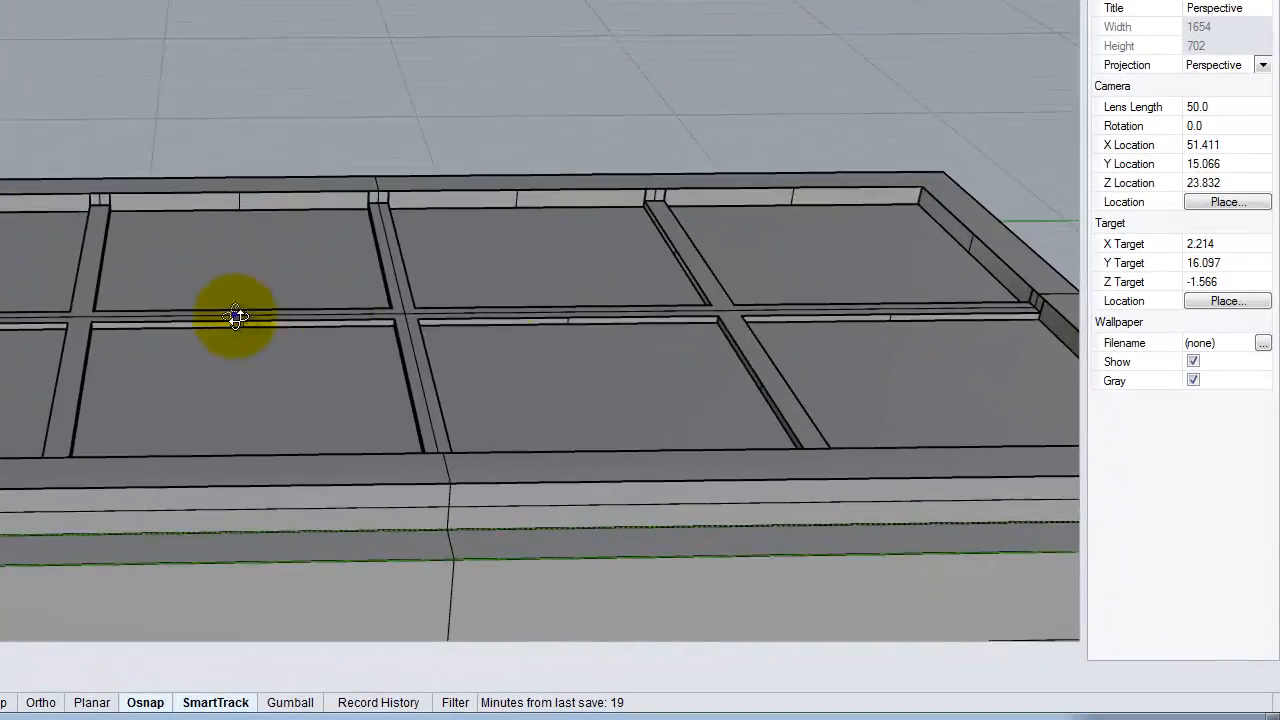
{"action": "right_click_drag", "start_coordinate": [236, 316], "coordinate": [526, 351]}
- Inspect the pane slabs, muntin bars and frame block by selecting each one
{"action": "left_click", "coordinate": [549, 422]}
{"action": "left_click", "coordinate": [542, 266]}
{"action": "left_click", "coordinate": [529, 117]}
{"action": "left_click", "coordinate": [409, 73]}
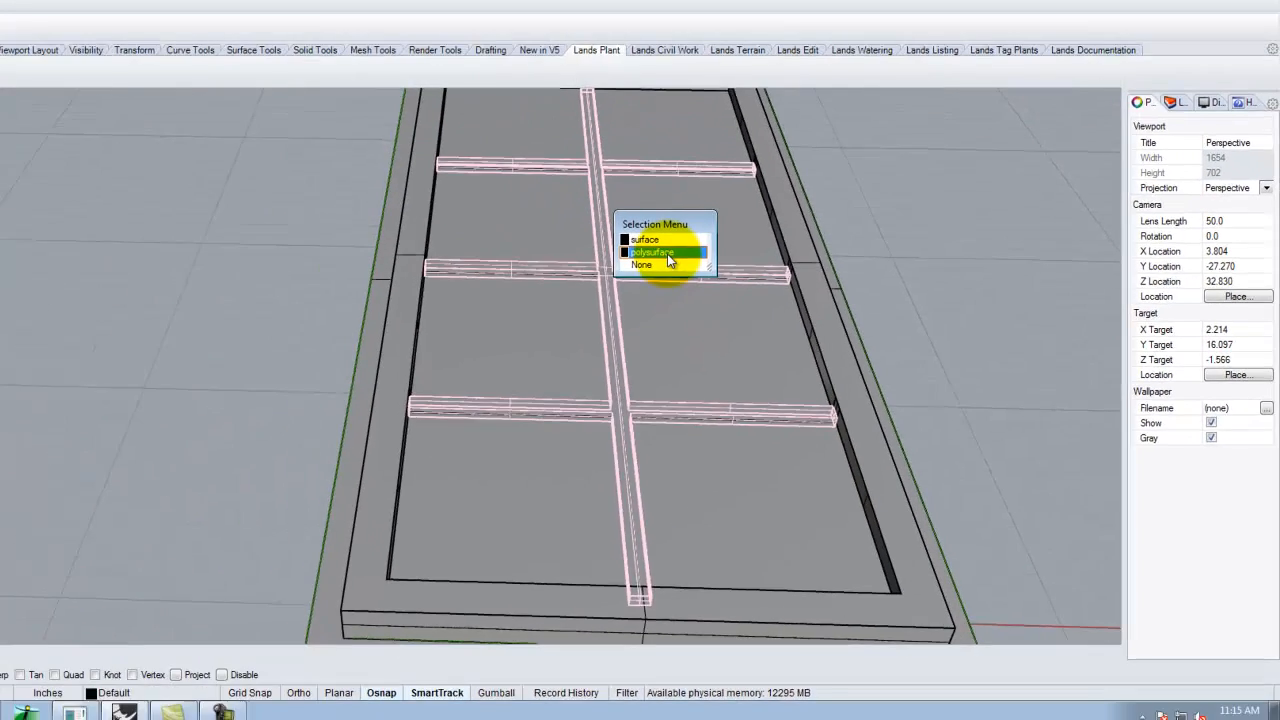
{"action": "left_click", "coordinate": [820, 77]}
{"action": "left_click", "coordinate": [874, 325]}
{"action": "right_click_drag", "start_coordinate": [980, 349], "coordinate": [936, 293]}
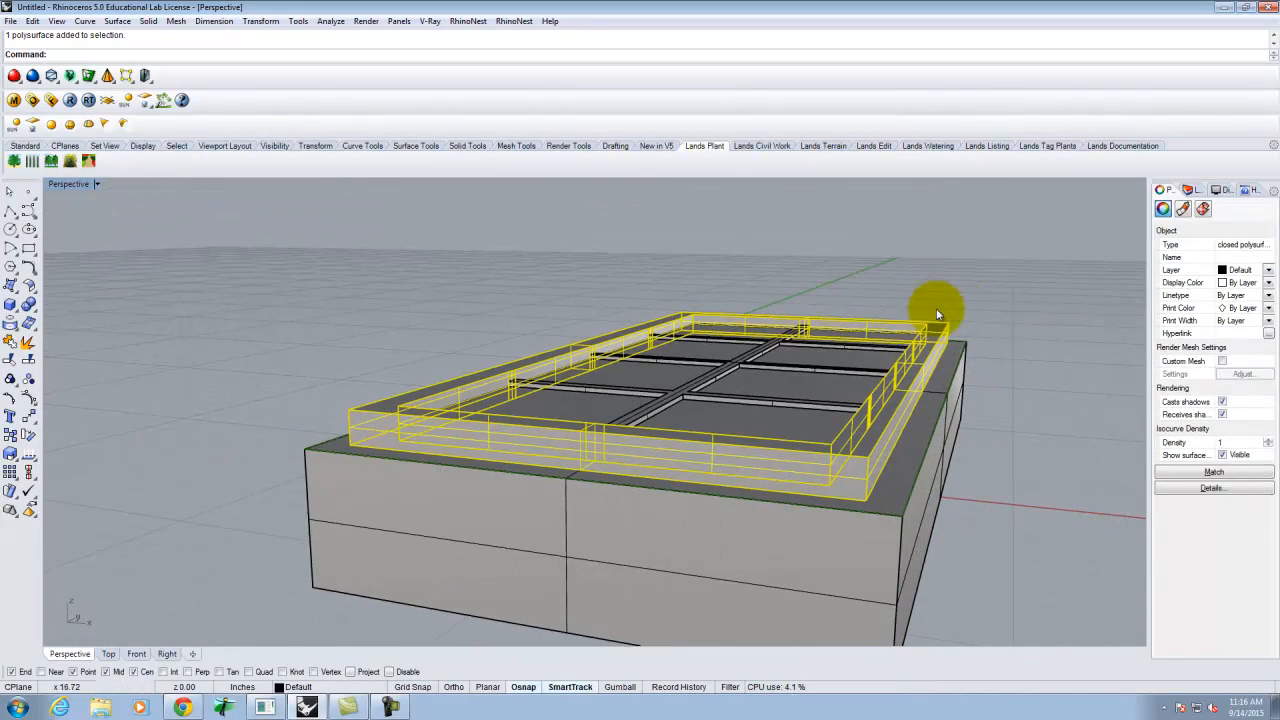
{"action": "left_click", "coordinate": [912, 477]}
{"action": "right_click_drag", "start_coordinate": [794, 403], "coordinate": [815, 482]}
{"action": "scroll", "coordinate": [802, 362], "scroll_direction": "down", "scroll_amount": 4}
{"action": "scroll", "coordinate": [780, 500], "scroll_direction": "up", "scroll_amount": 5}
{"action": "left_click", "coordinate": [777, 474]}
{"action": "left_click", "coordinate": [533, 406]}
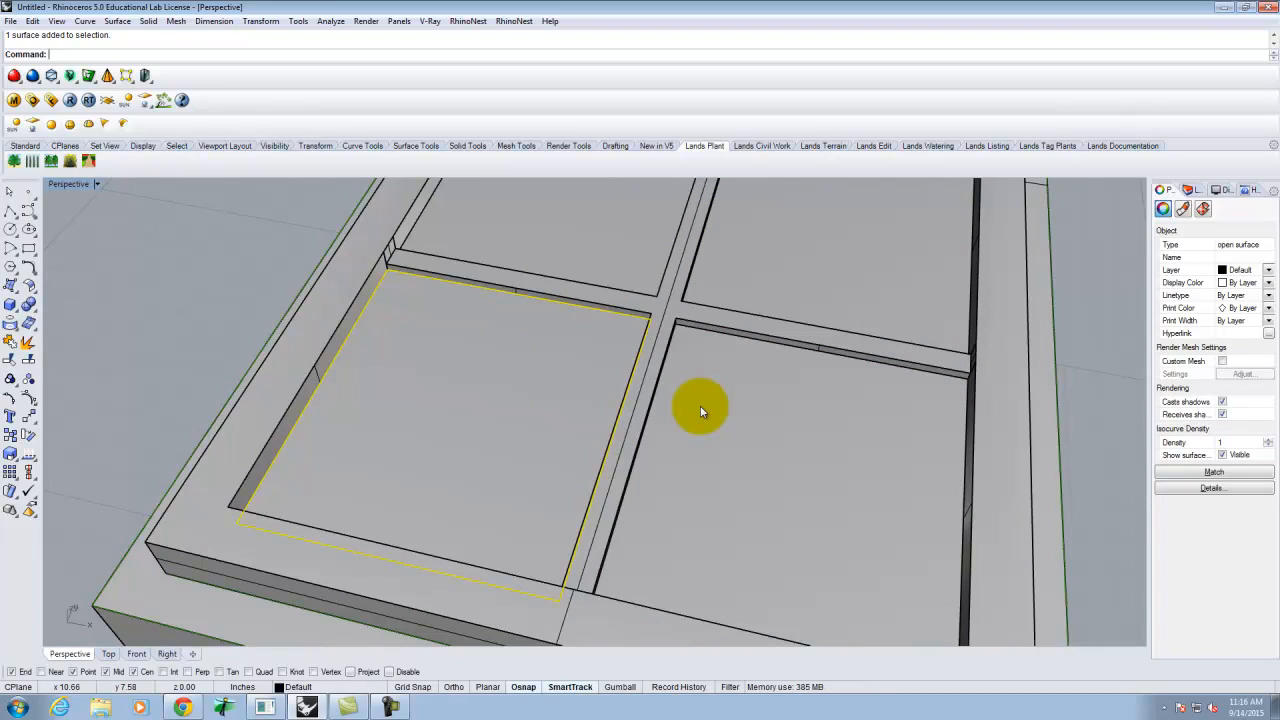
- Add the remaining glass pane surfaces, including the top row, to the selection
{"action": "left_click", "coordinate": [728, 457], "text": "shift"}
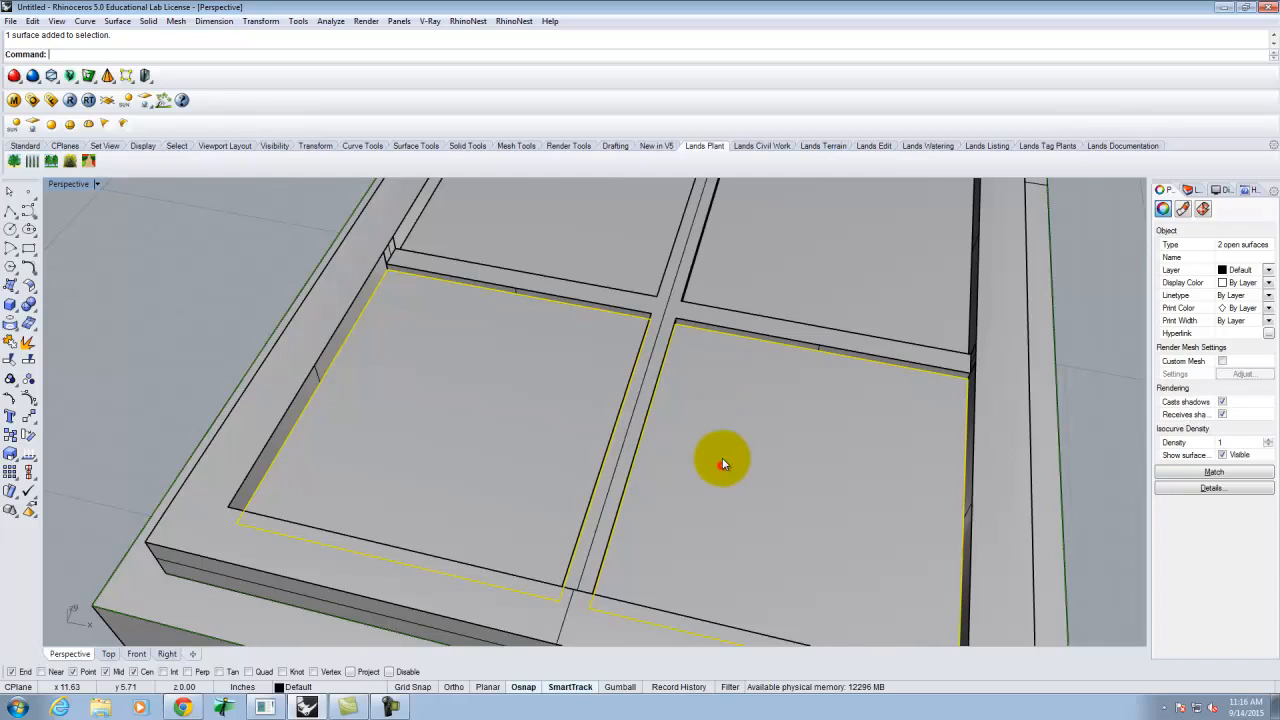
{"action": "scroll", "coordinate": [728, 457], "scroll_direction": "down", "scroll_amount": 3}
{"action": "left_click", "coordinate": [752, 358], "text": "shift"}
{"action": "left_click", "coordinate": [616, 311], "text": "shift"}
{"action": "left_click", "coordinate": [657, 209], "text": "shift"}
{"action": "left_click", "coordinate": [802, 218], "text": "shift"}
{"action": "scroll", "coordinate": [689, 530], "scroll_direction": "down", "scroll_amount": 3}
{"action": "scroll", "coordinate": [670, 378], "scroll_direction": "up", "scroll_amount": 3}
{"action": "left_click", "coordinate": [709, 306], "text": "shift"}
{"action": "left_click", "coordinate": [796, 334], "text": "shift"}
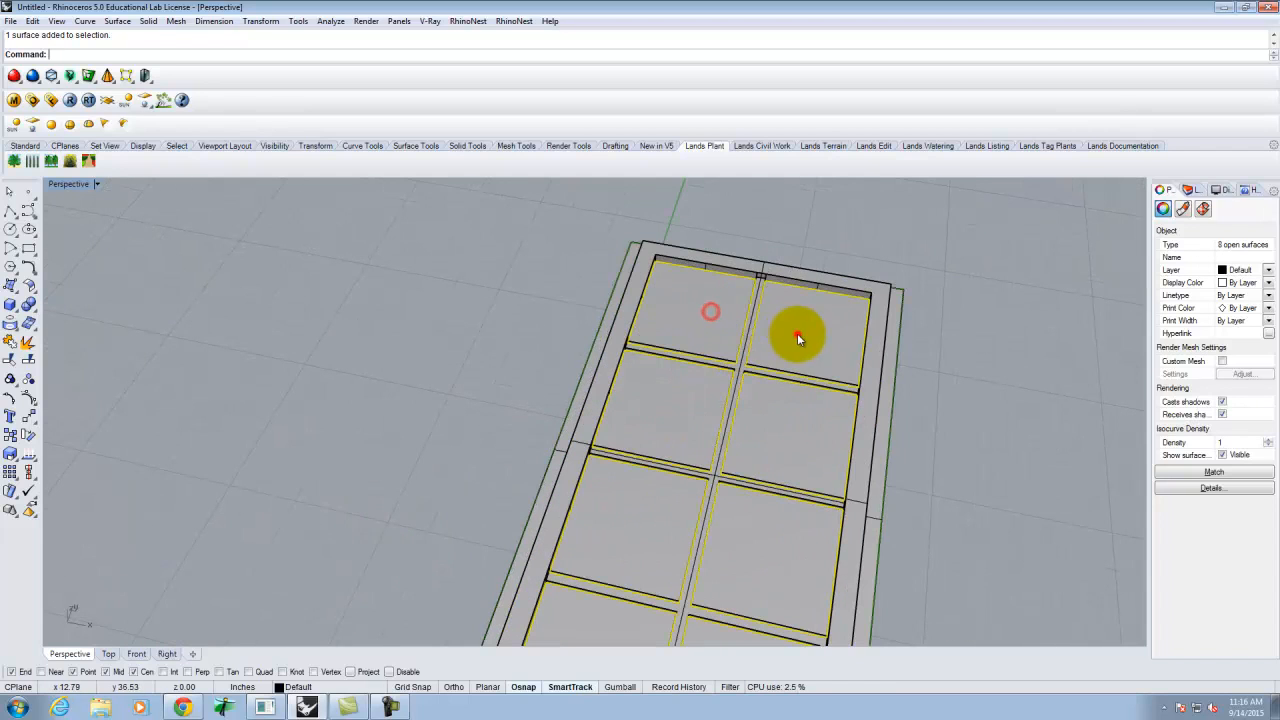
- Extrude the selected panes into solid slabs with a distance of 1
{"action": "key", "text": "Return"}
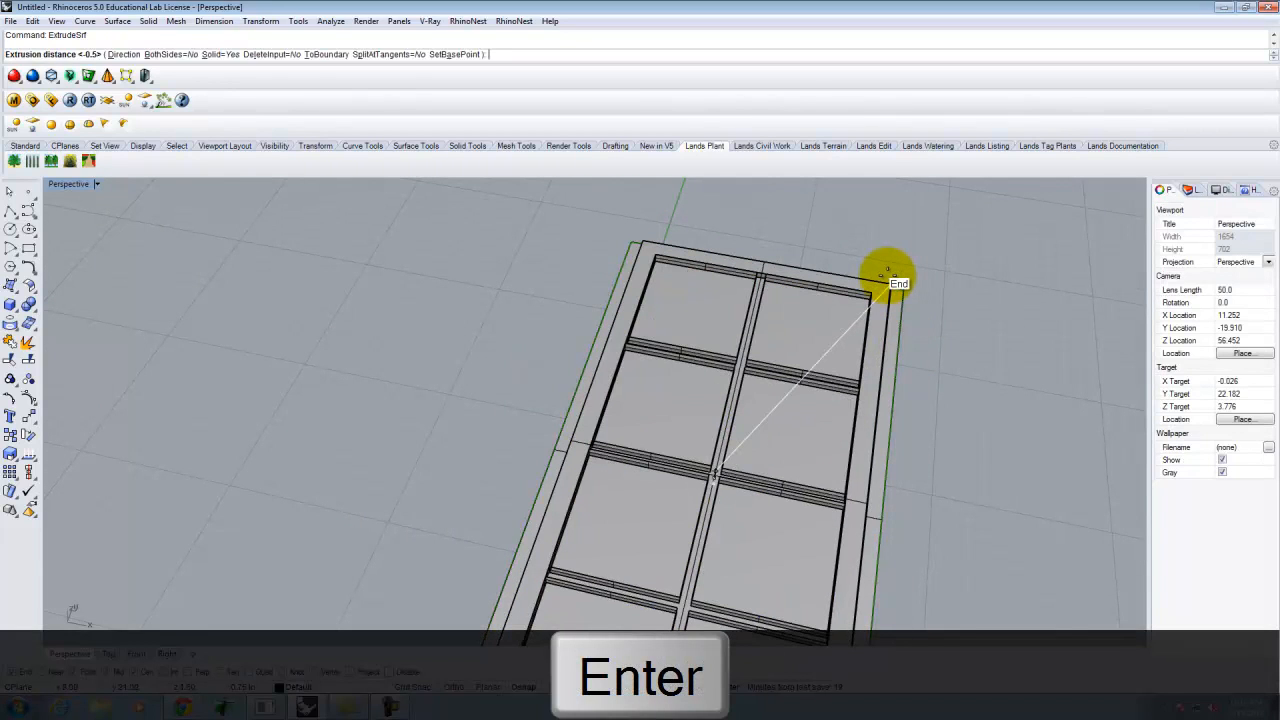
{"action": "key", "text": "Delete"}
{"action": "type", "text": "125"}
{"action": "key", "text": "Return"}
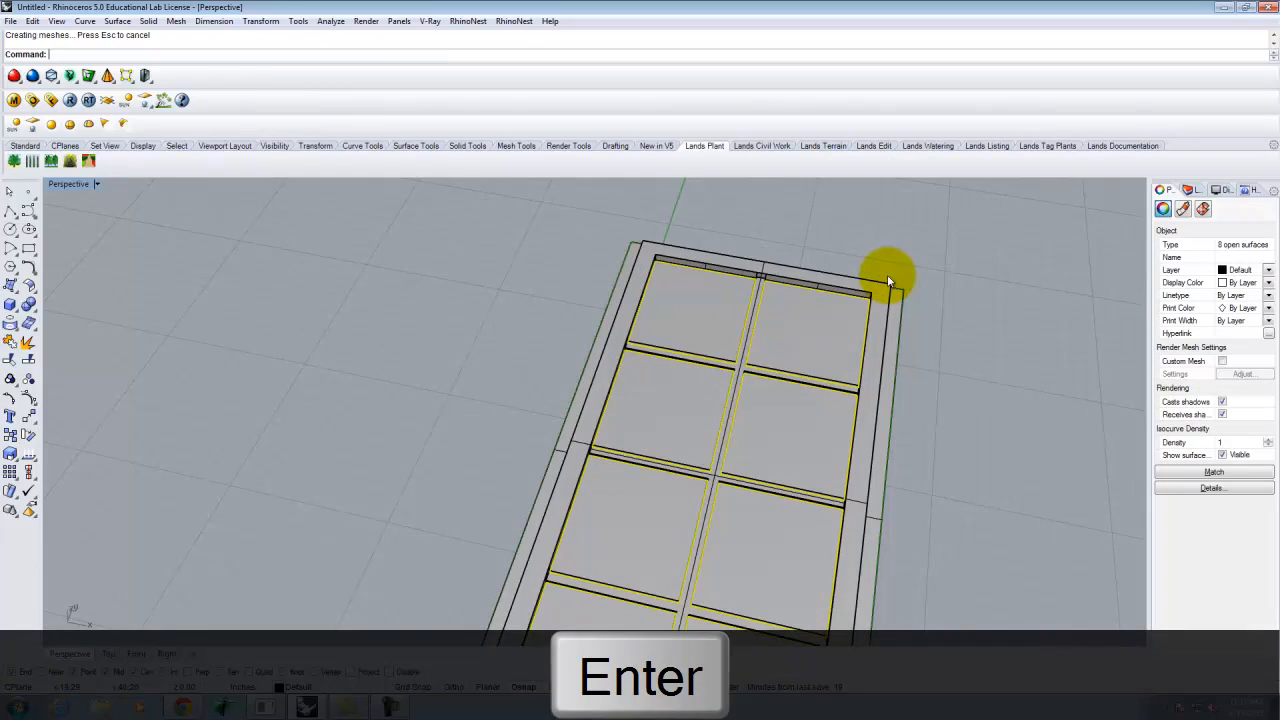
{"action": "scroll", "coordinate": [797, 391], "scroll_direction": "up", "scroll_amount": 4}
{"action": "right_click_drag", "start_coordinate": [1050, 454], "coordinate": [976, 396]}
{"action": "scroll", "coordinate": [863, 498], "scroll_direction": "up", "scroll_amount": 4}
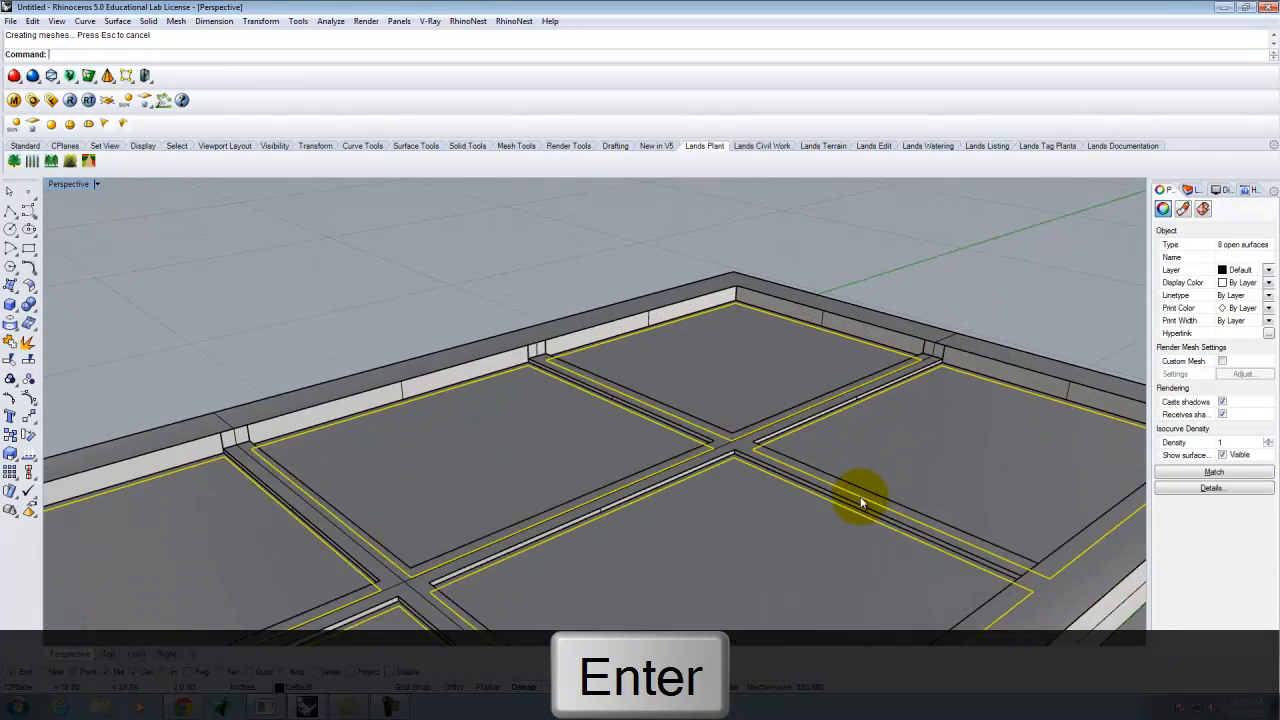
- Select the glass pane solids and start a Move on them
{"action": "left_click", "coordinate": [745, 528]}
{"action": "left_click", "coordinate": [908, 428], "text": "shift"}
{"action": "left_click", "coordinate": [663, 340], "text": "shift"}
{"action": "left_click", "coordinate": [517, 447], "text": "shift"}
{"action": "scroll", "coordinate": [630, 418], "scroll_direction": "down", "scroll_amount": 3}
{"action": "left_click", "coordinate": [513, 450], "text": "shift"}
{"action": "left_click", "coordinate": [600, 545], "text": "shift"}
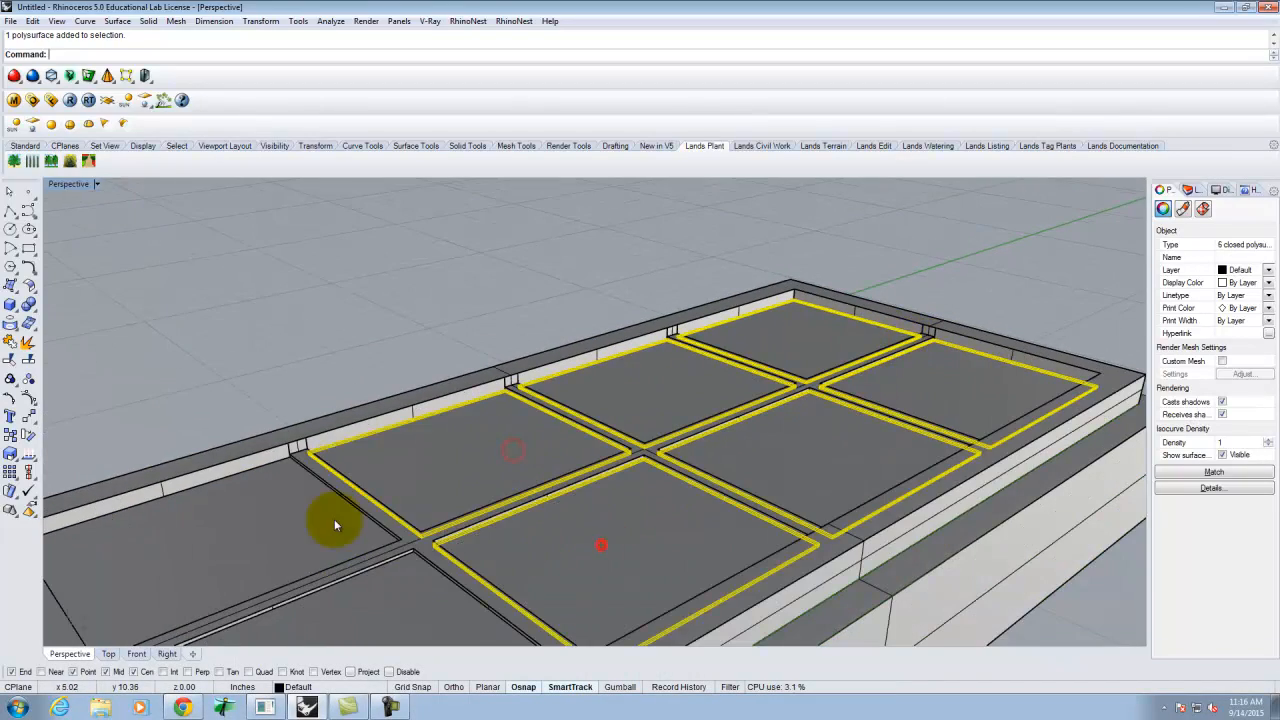
{"action": "left_click", "coordinate": [334, 517], "text": "shift"}
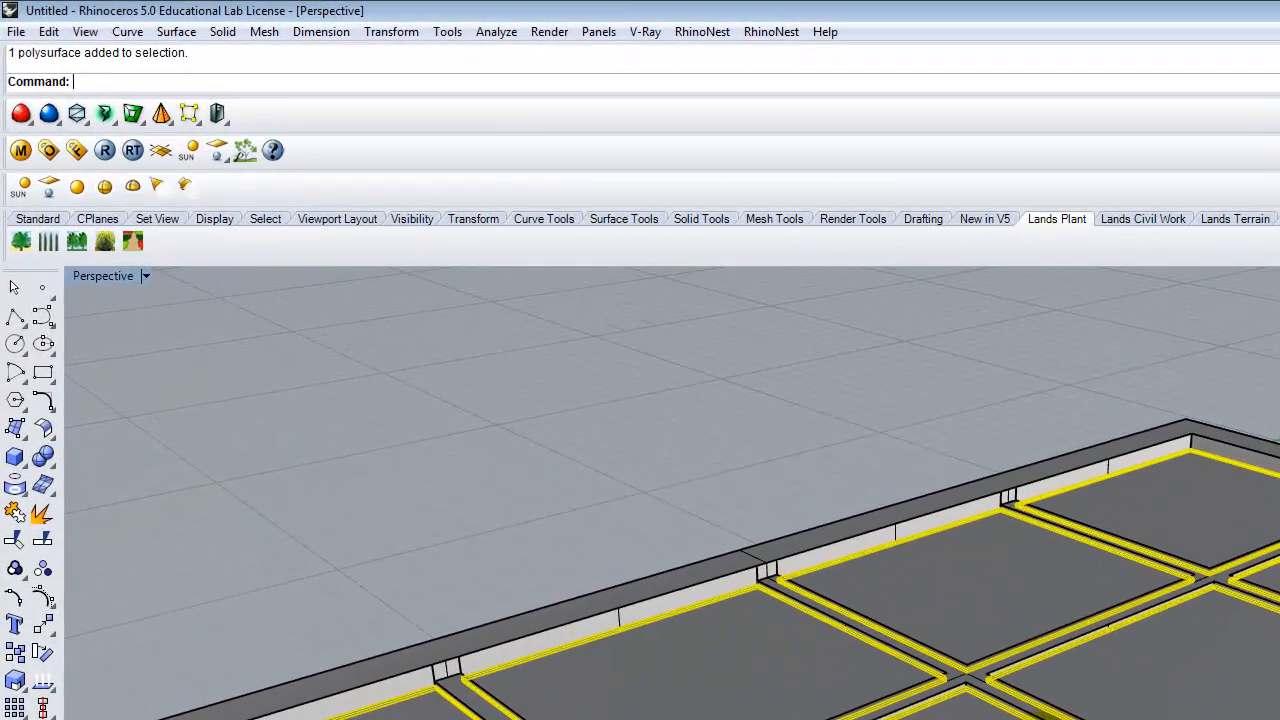
{"action": "type", "text": "Move"}
{"action": "key", "text": "Return"}
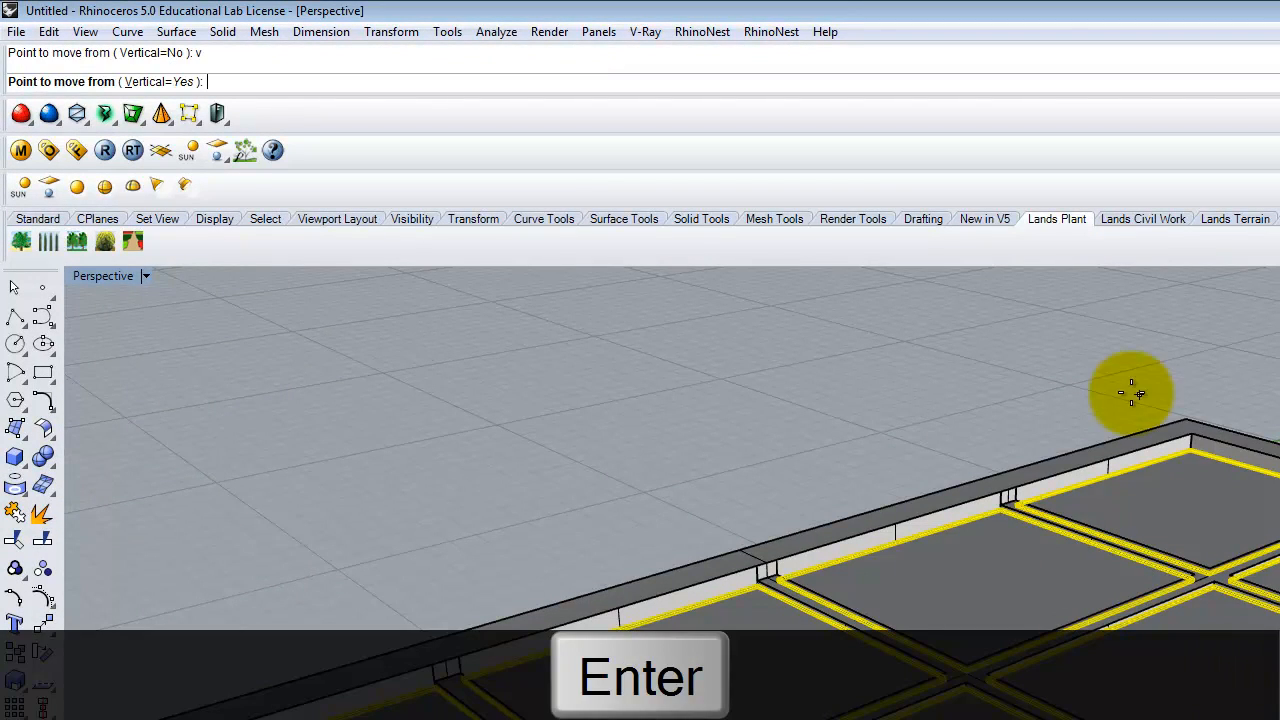
- Lower the glass panes 0.0625 vertically
{"action": "left_click", "coordinate": [1190, 411]}
{"action": "type", "text": "-"}
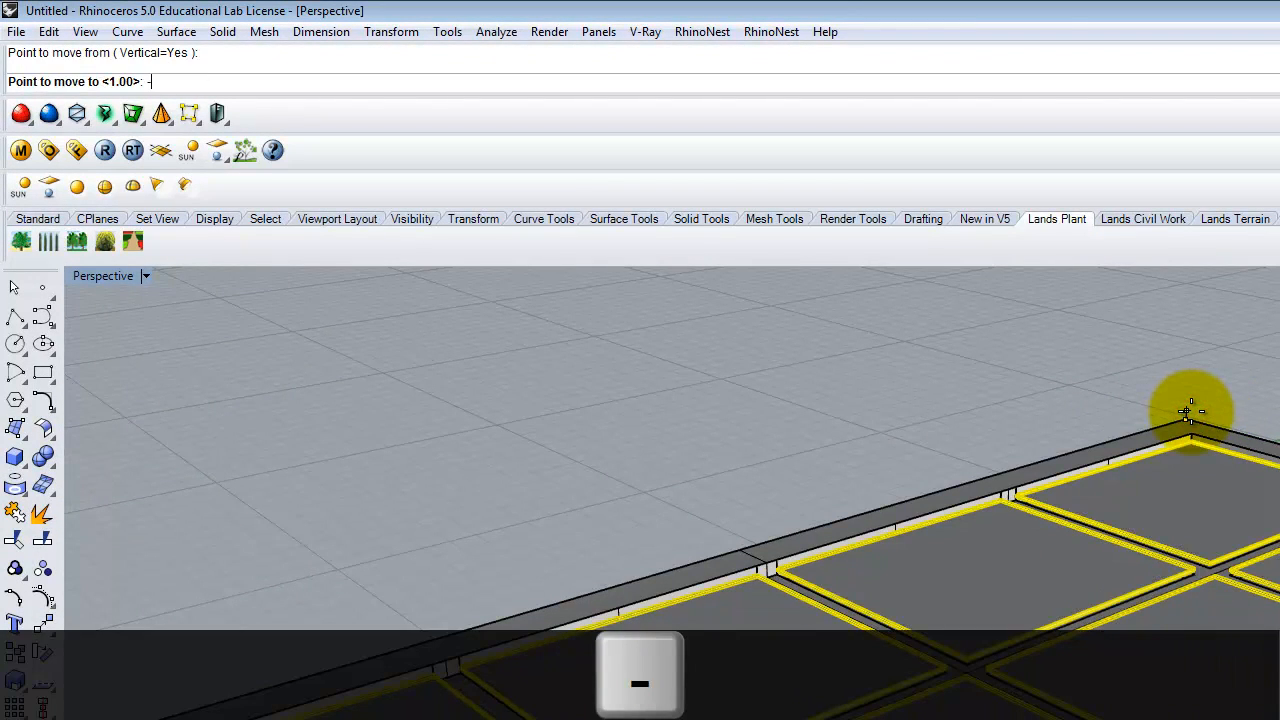
{"action": "type", "text": ".0625"}
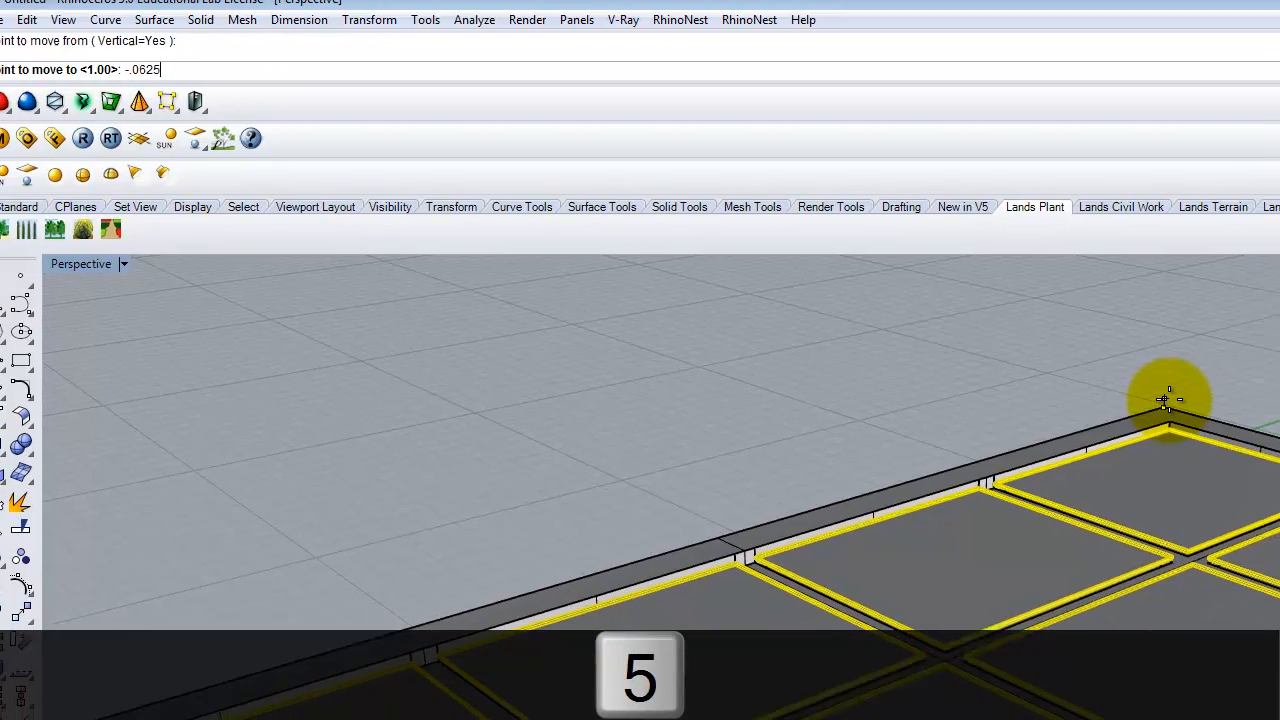
{"action": "key", "text": "Return"}
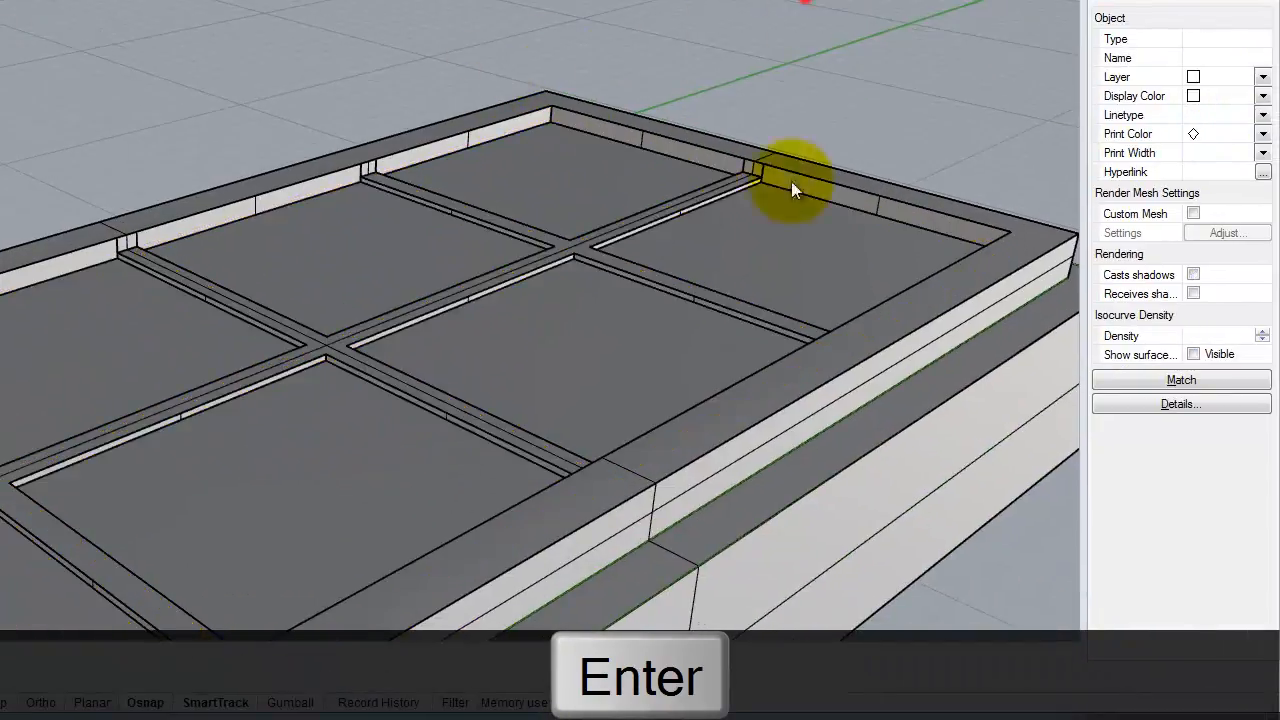
- Raise the lower frame block vertically from its lower corner to the frame's top edge
{"action": "right_click_drag", "start_coordinate": [791, 181], "coordinate": [781, 292]}
{"action": "left_click", "coordinate": [895, 501]}
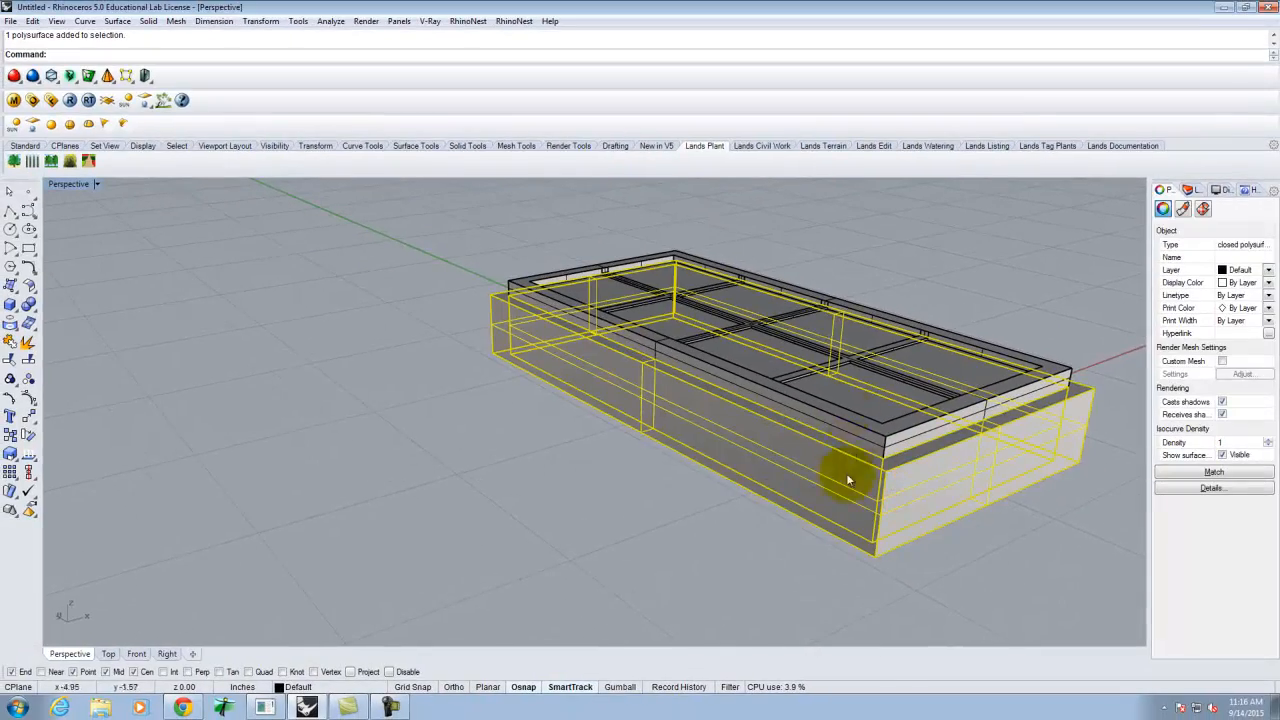
{"action": "type", "text": "m"}
{"action": "key", "text": "Return"}
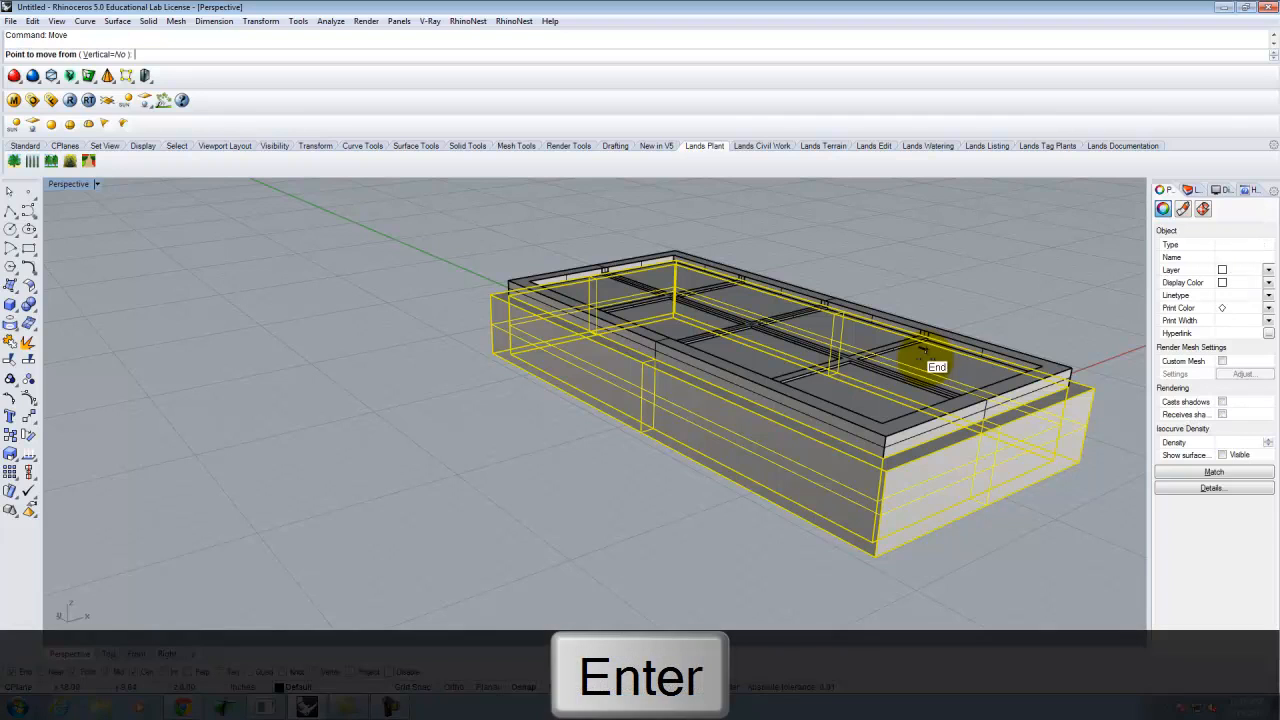
{"action": "type", "text": "v"}
{"action": "key", "text": "Return"}
{"action": "scroll", "coordinate": [910, 420], "scroll_direction": "up", "scroll_amount": 5}
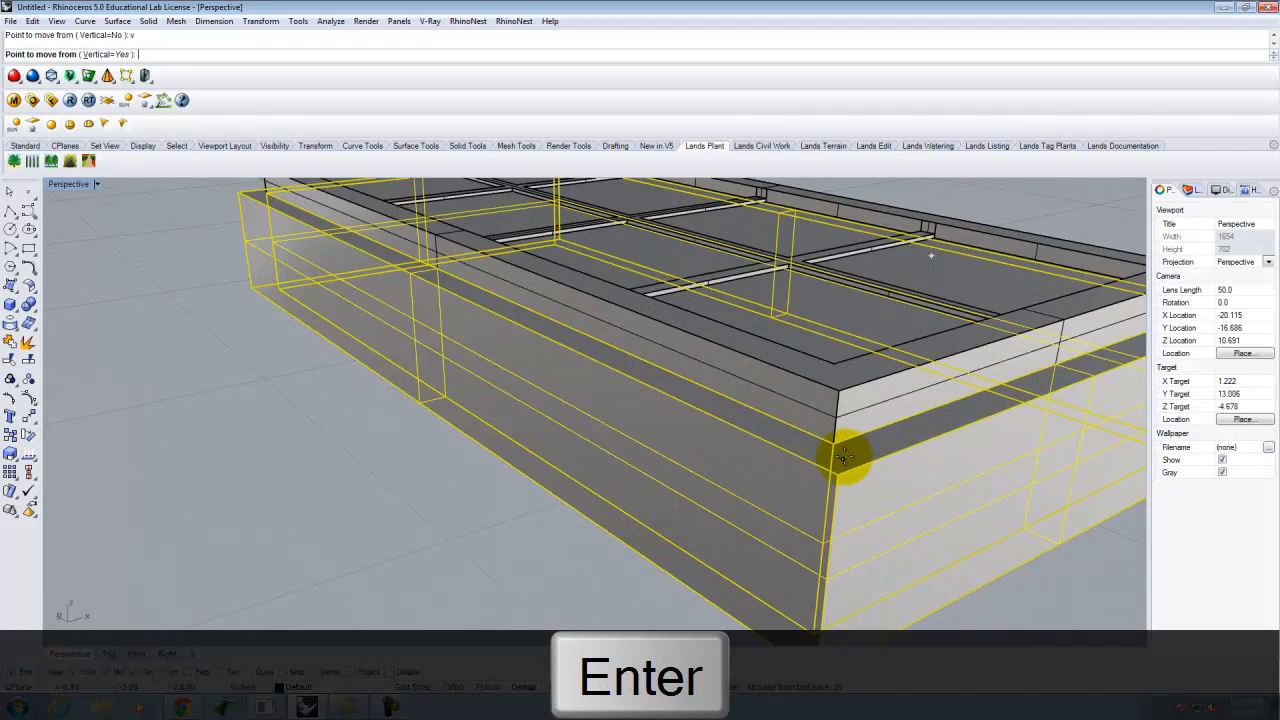
{"action": "left_click", "coordinate": [838, 446]}
{"action": "left_click", "coordinate": [841, 392]}
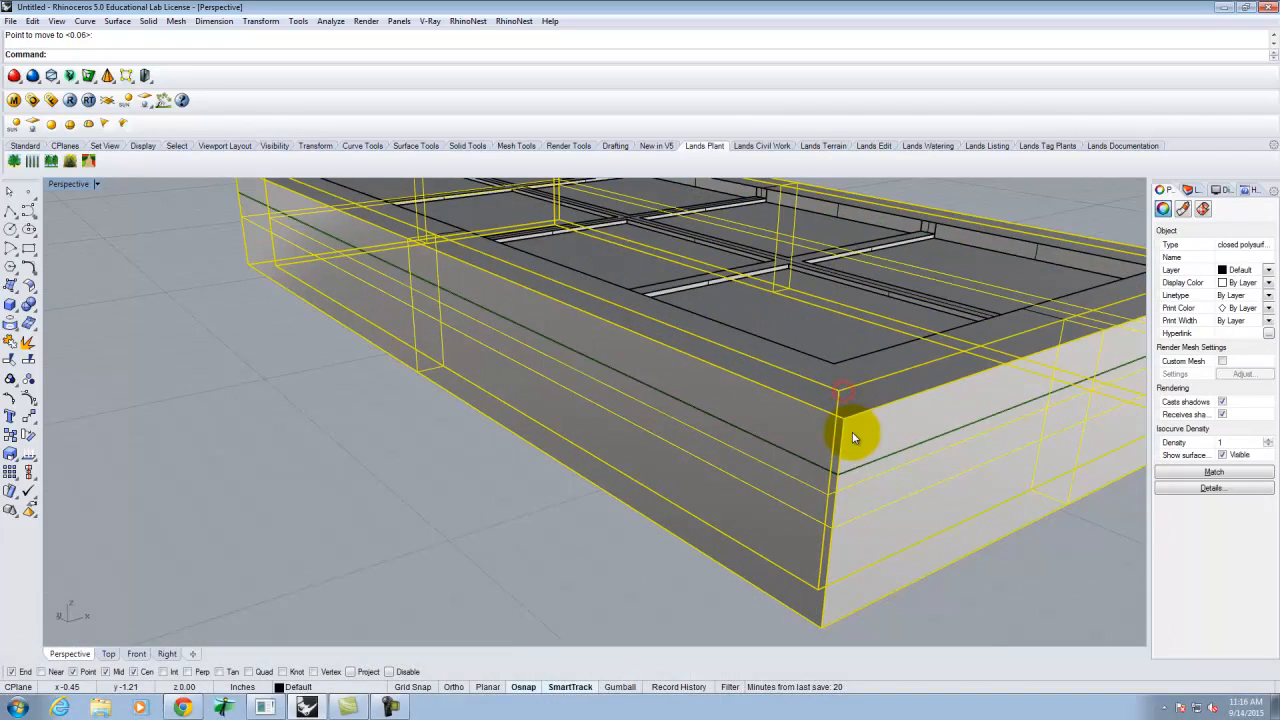
- Move the lower block up a further 0.25 vertically
{"action": "key", "text": "Return"}
{"action": "type", "text": "v"}
{"action": "key", "text": "Return"}
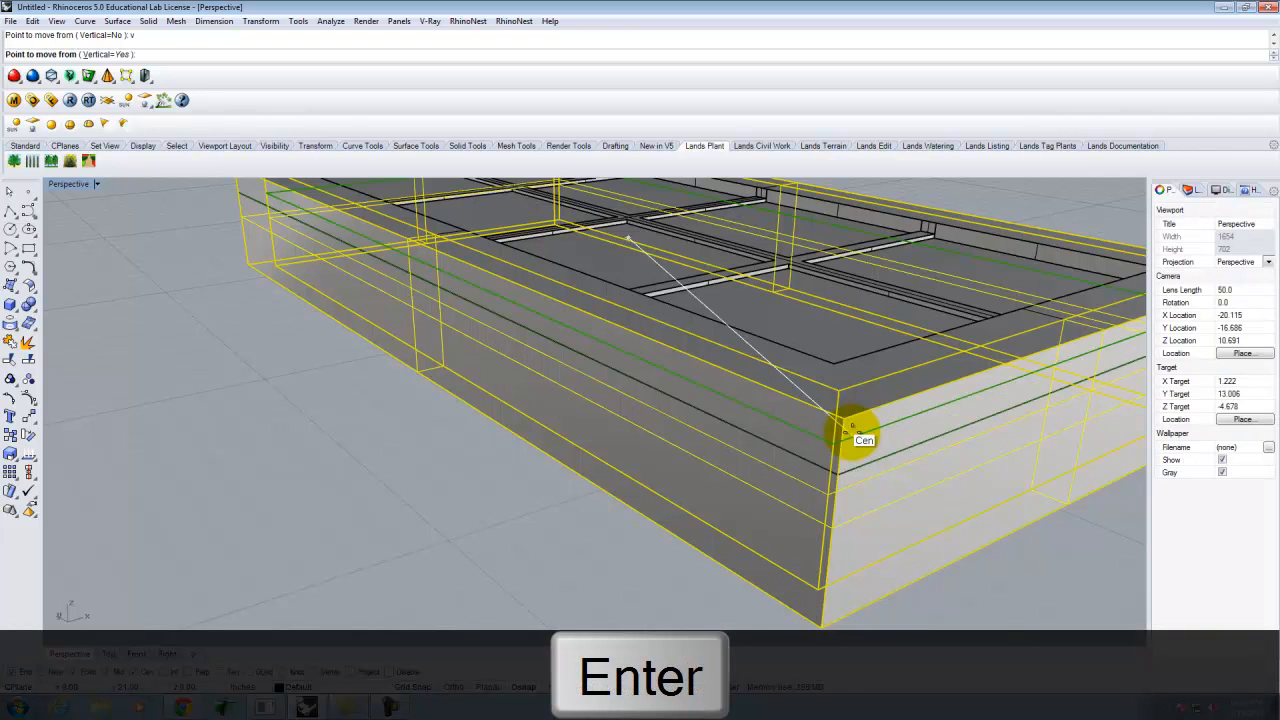
{"action": "left_click", "coordinate": [847, 413]}
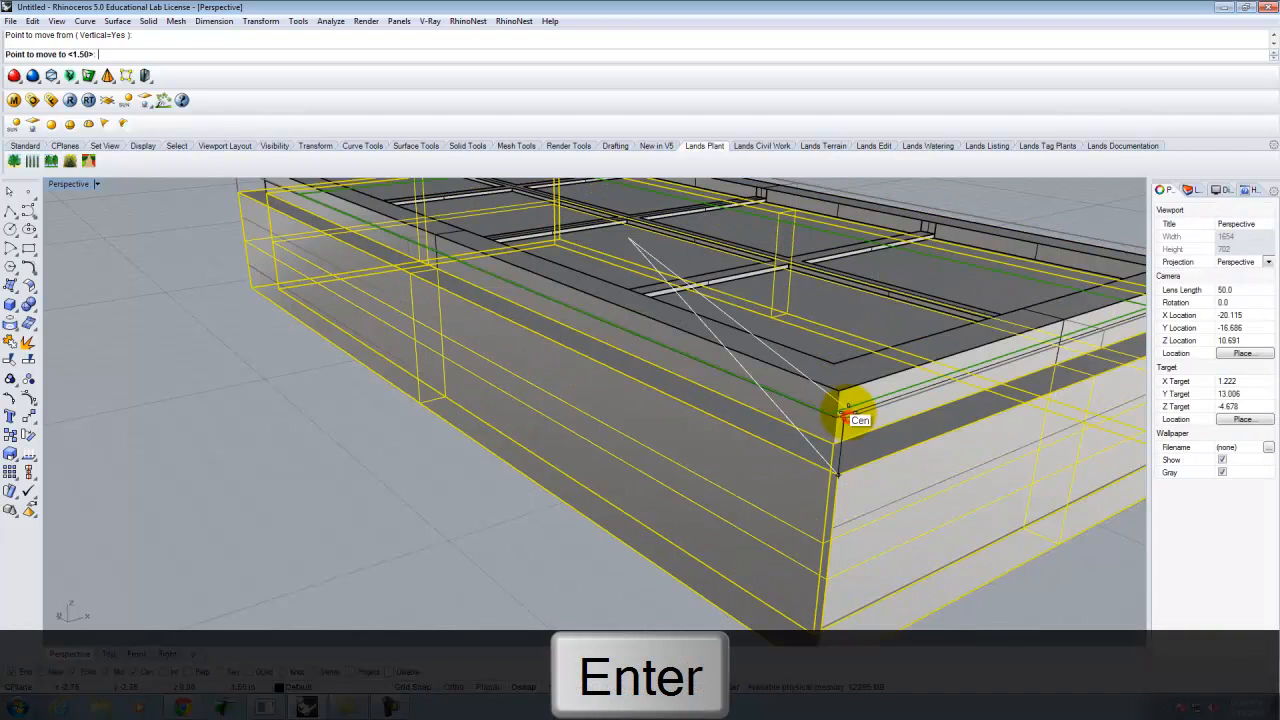
{"action": "key", "text": "Delete"}
{"action": "type", "text": ".25"}
{"action": "key", "text": "Return"}
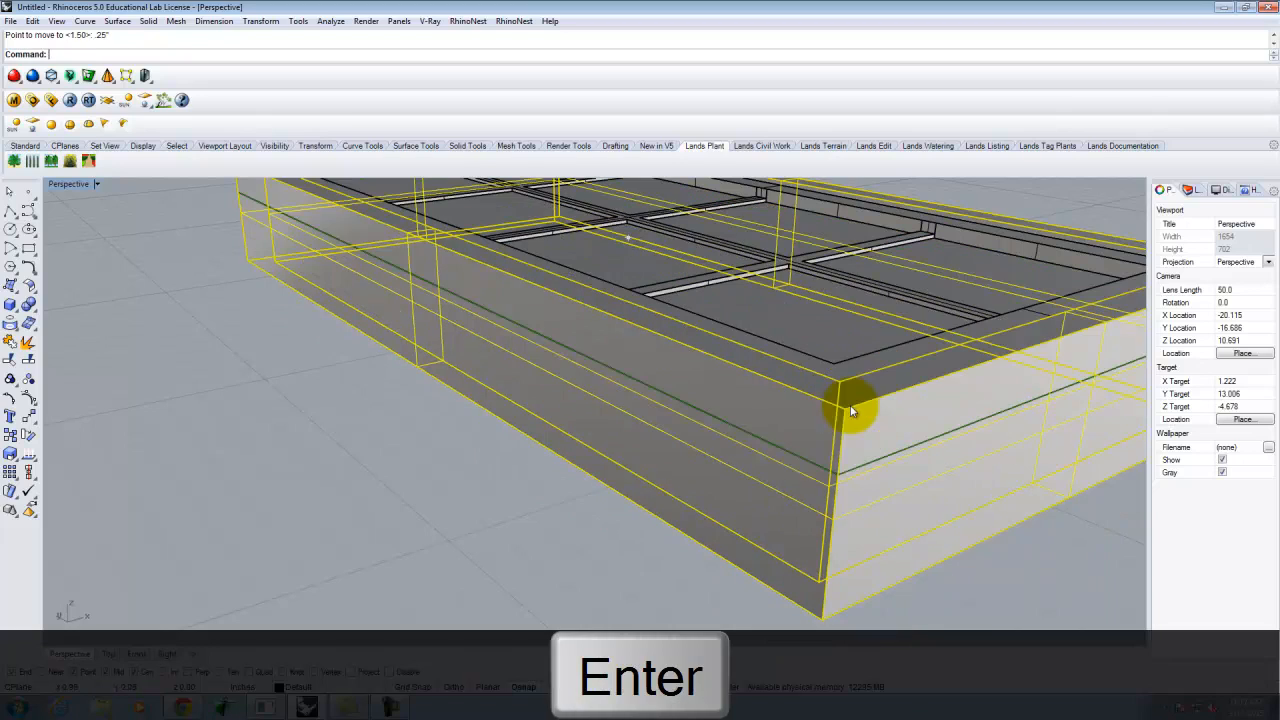
{"action": "left_click", "coordinate": [990, 545]}
{"action": "scroll", "coordinate": [602, 440], "scroll_direction": "down", "scroll_amount": 6}
{"action": "right_click_drag", "start_coordinate": [723, 455], "coordinate": [632, 528]}
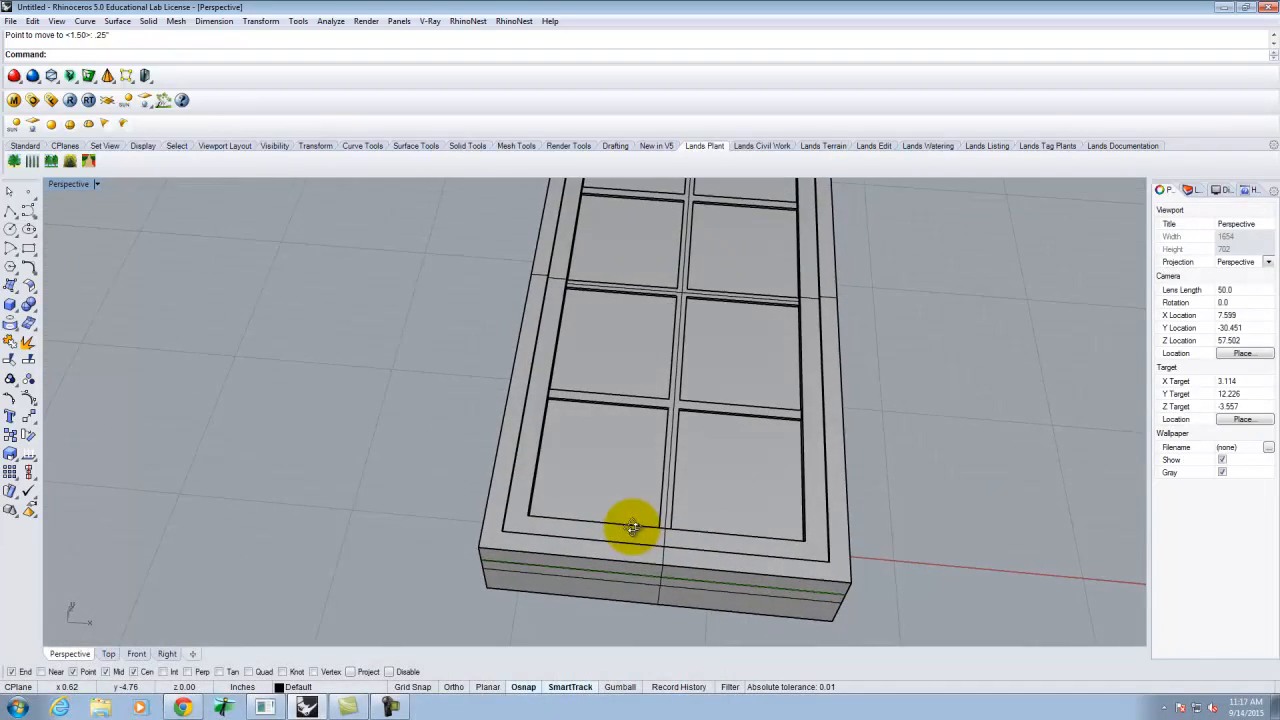
- Select the whole window and Rotate3D it upright about its bottom edge axis
{"action": "scroll", "coordinate": [661, 545], "scroll_direction": "down", "scroll_amount": 5}
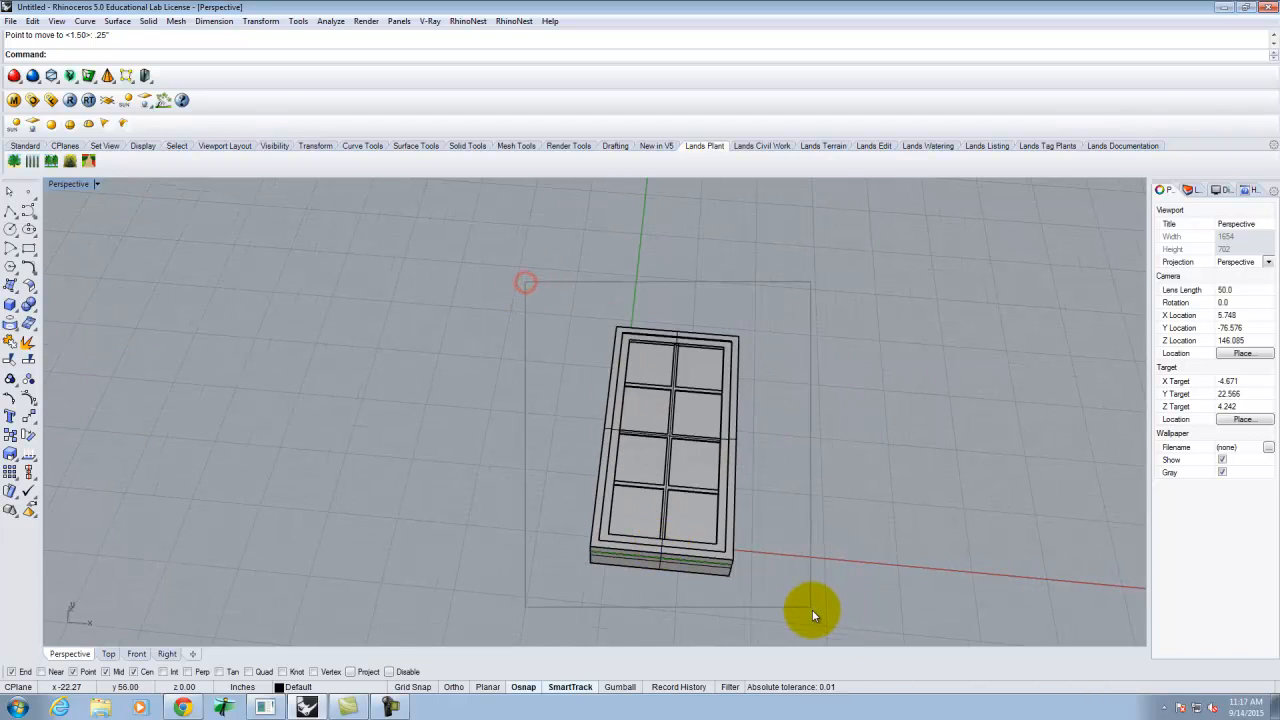
{"action": "left_click_drag", "start_coordinate": [812, 609], "coordinate": [813, 610]}
{"action": "type", "text": "rotate3d"}
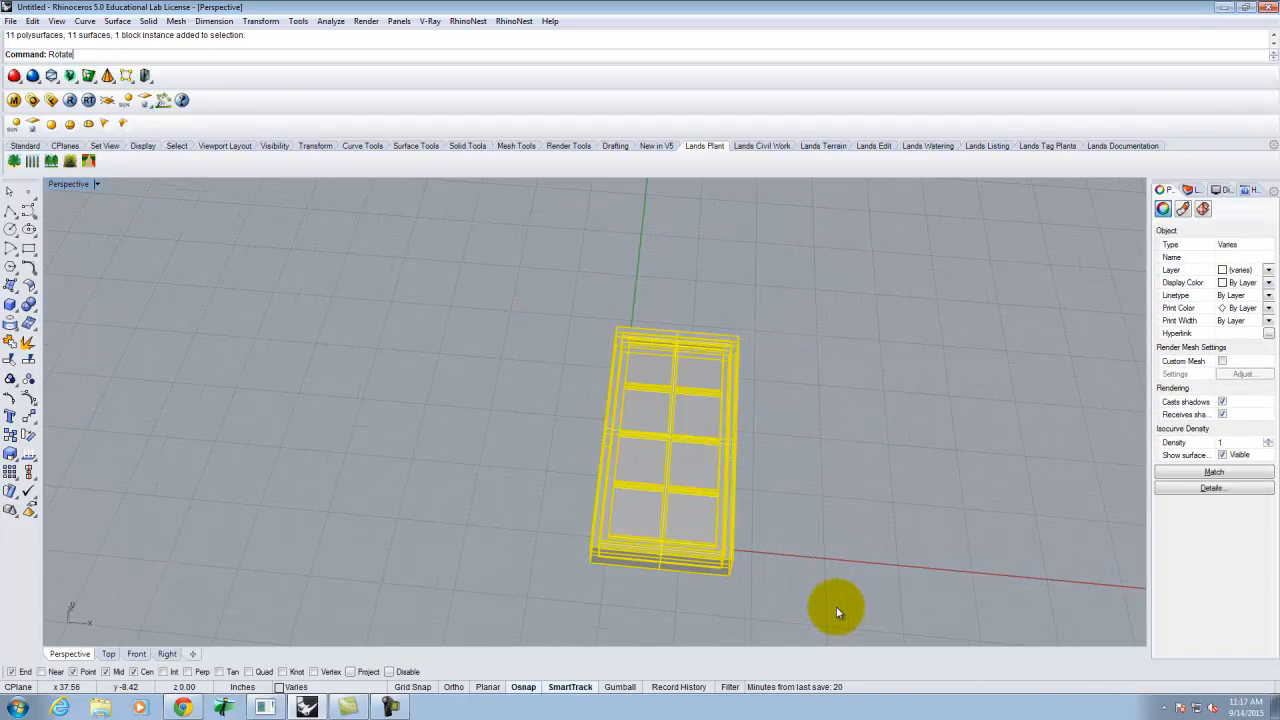
{"action": "key", "text": "Return"}
{"action": "scroll", "coordinate": [676, 565], "scroll_direction": "up", "scroll_amount": 5}
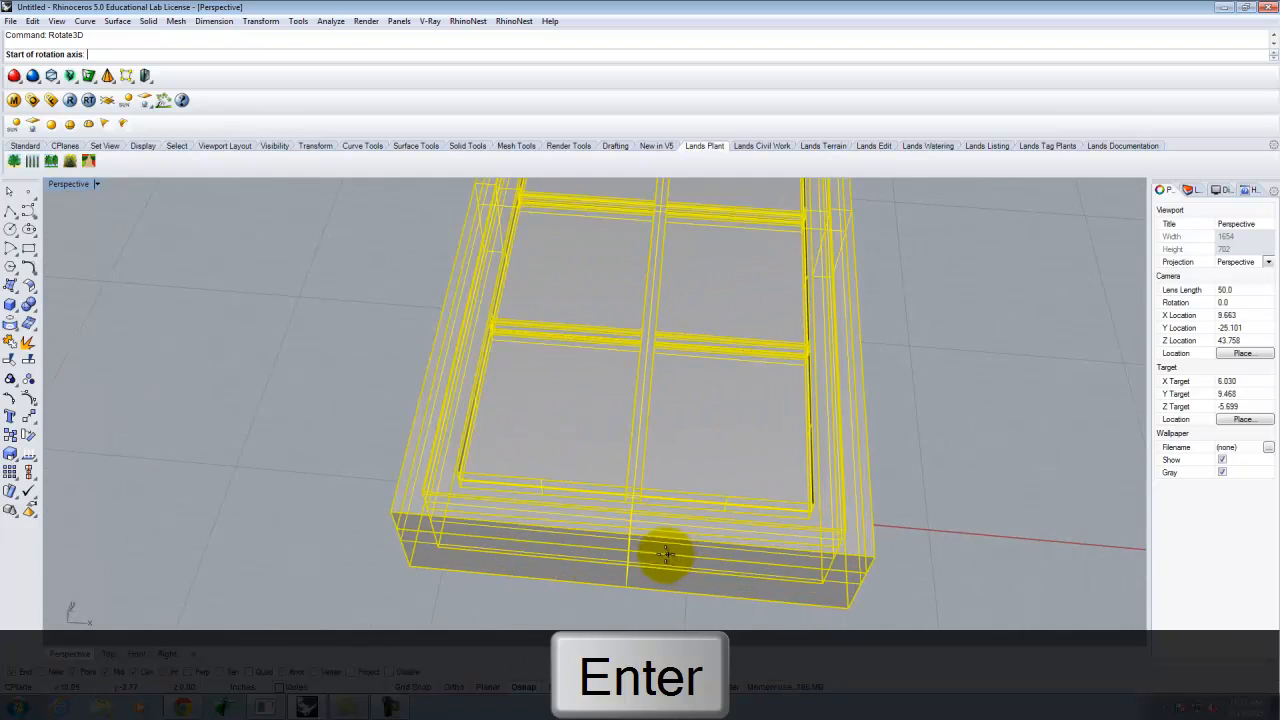
{"action": "left_click", "coordinate": [424, 487]}
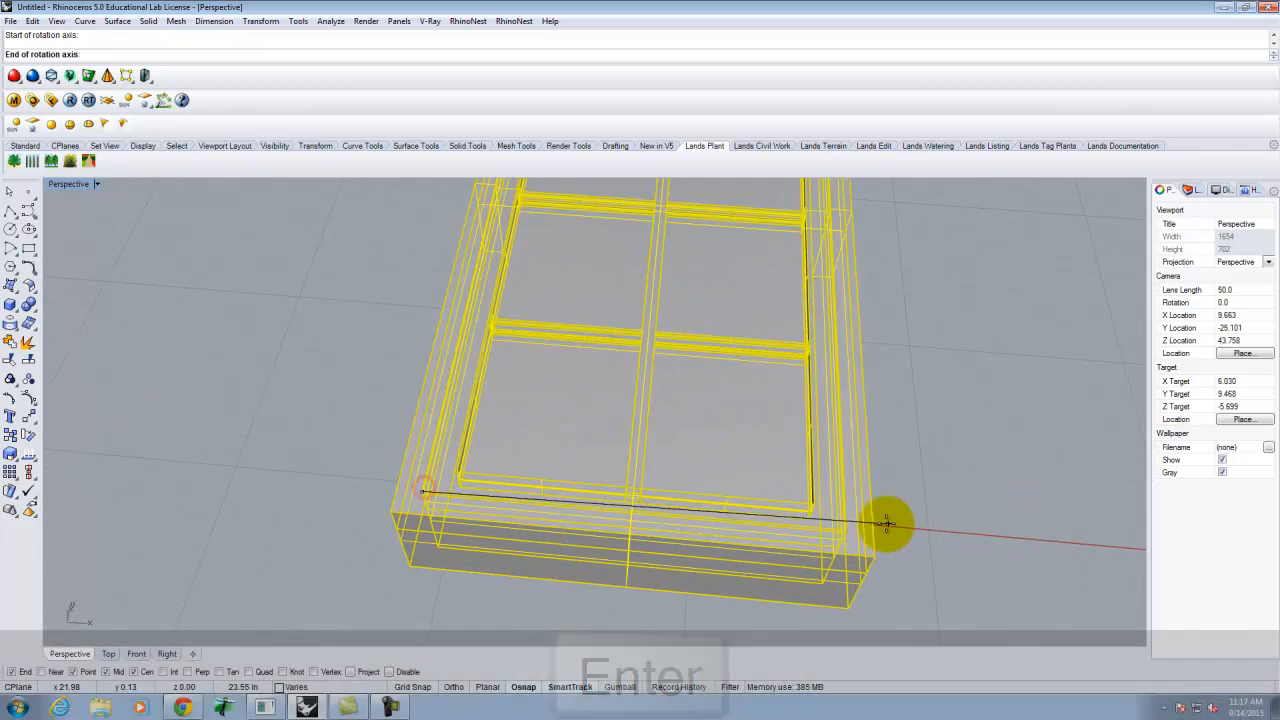
{"action": "left_click", "coordinate": [852, 527]}
{"action": "right_click_drag", "start_coordinate": [960, 269], "coordinate": [785, 269]}
{"action": "left_click", "coordinate": [946, 508]}
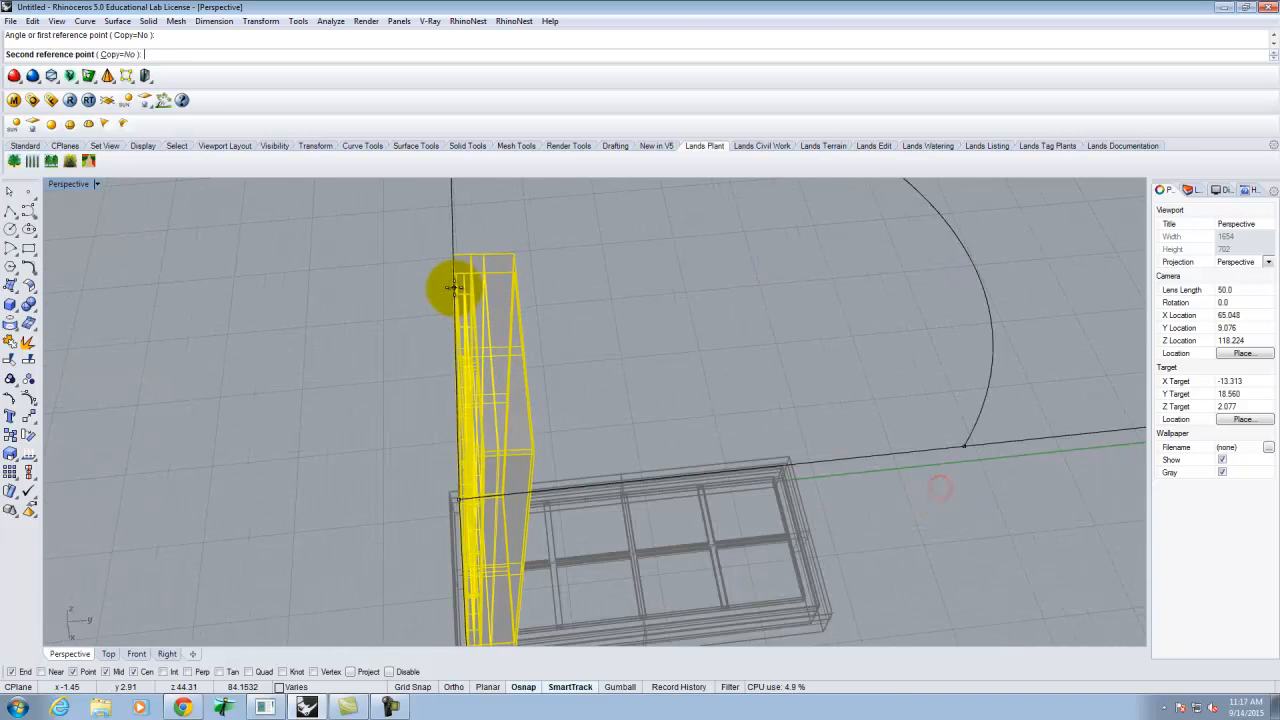
{"action": "left_click", "coordinate": [447, 280]}
{"action": "right_click_drag", "start_coordinate": [447, 280], "coordinate": [676, 476]}
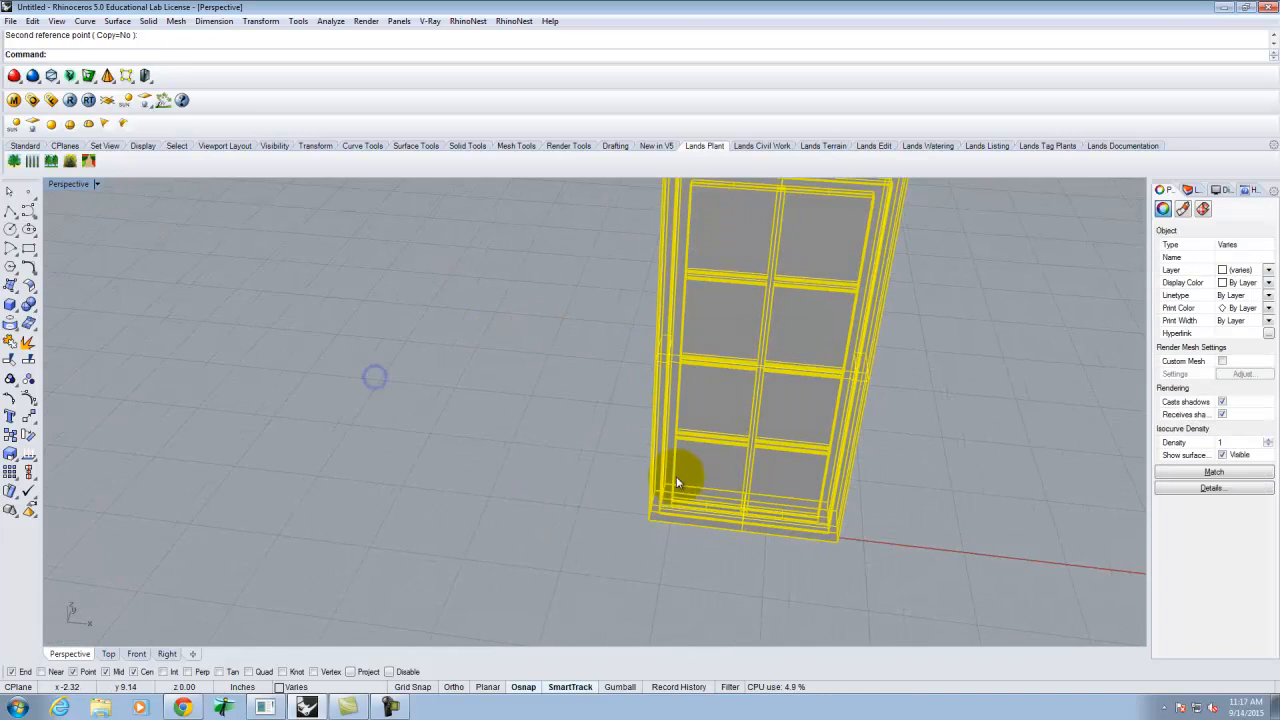
{"action": "type", "text": "m"}
{"action": "key", "text": "Return"}
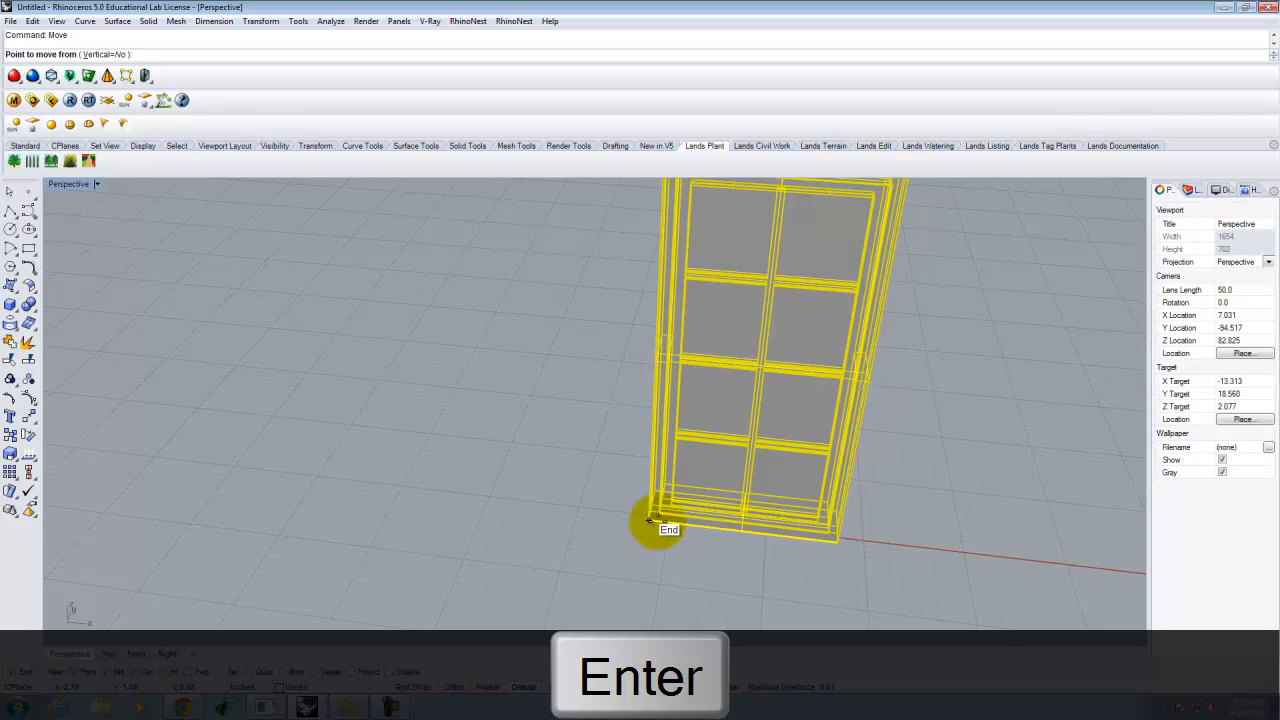
- Move the upright window so its bottom End corner lands on 0,0
{"action": "left_click", "coordinate": [660, 515]}
{"action": "type", "text": "0,0"}
{"action": "key", "text": "Return"}
{"action": "left_click", "coordinate": [523, 509]}
{"action": "right_click_drag", "start_coordinate": [778, 570], "coordinate": [769, 535]}
{"action": "scroll", "coordinate": [428, 572], "scroll_direction": "down", "scroll_amount": 6}
{"action": "scroll", "coordinate": [596, 404], "scroll_direction": "up", "scroll_amount": 6}
{"action": "scroll", "coordinate": [596, 404], "scroll_direction": "up", "scroll_amount": 3}
{"action": "scroll", "coordinate": [490, 372], "scroll_direction": "down", "scroll_amount": 3}
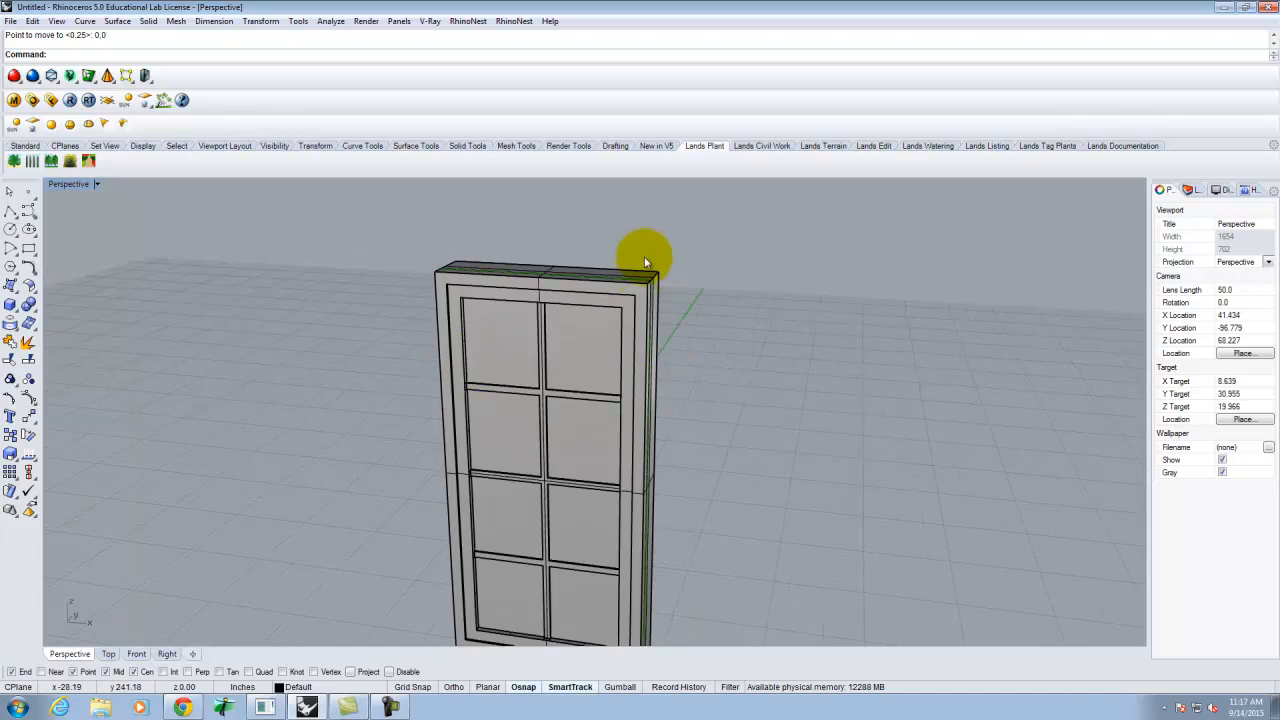
{"action": "scroll", "coordinate": [645, 262], "scroll_direction": "down", "scroll_amount": 3}
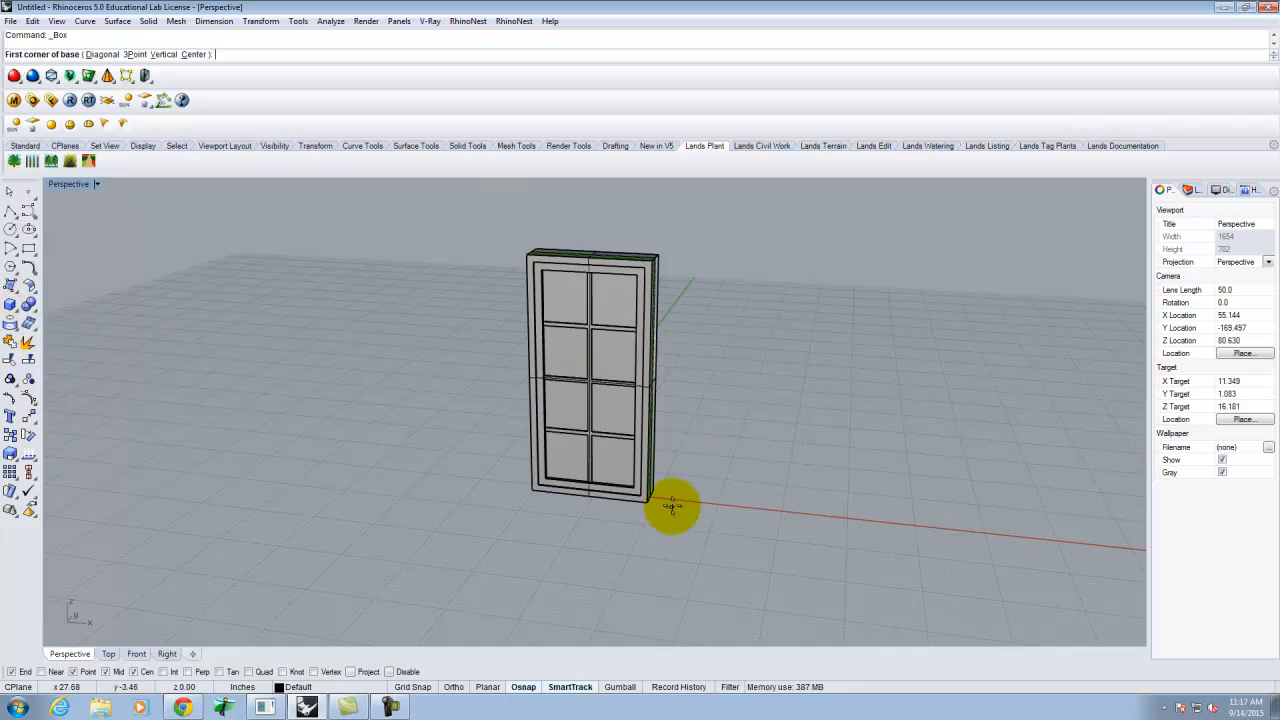
- Draw a 3.5 by 1.5 box from the window's bottom corner up to its top corner
{"action": "scroll", "coordinate": [667, 505], "scroll_direction": "up", "scroll_amount": 6}
{"action": "scroll", "coordinate": [640, 470], "scroll_direction": "up", "scroll_amount": 3}
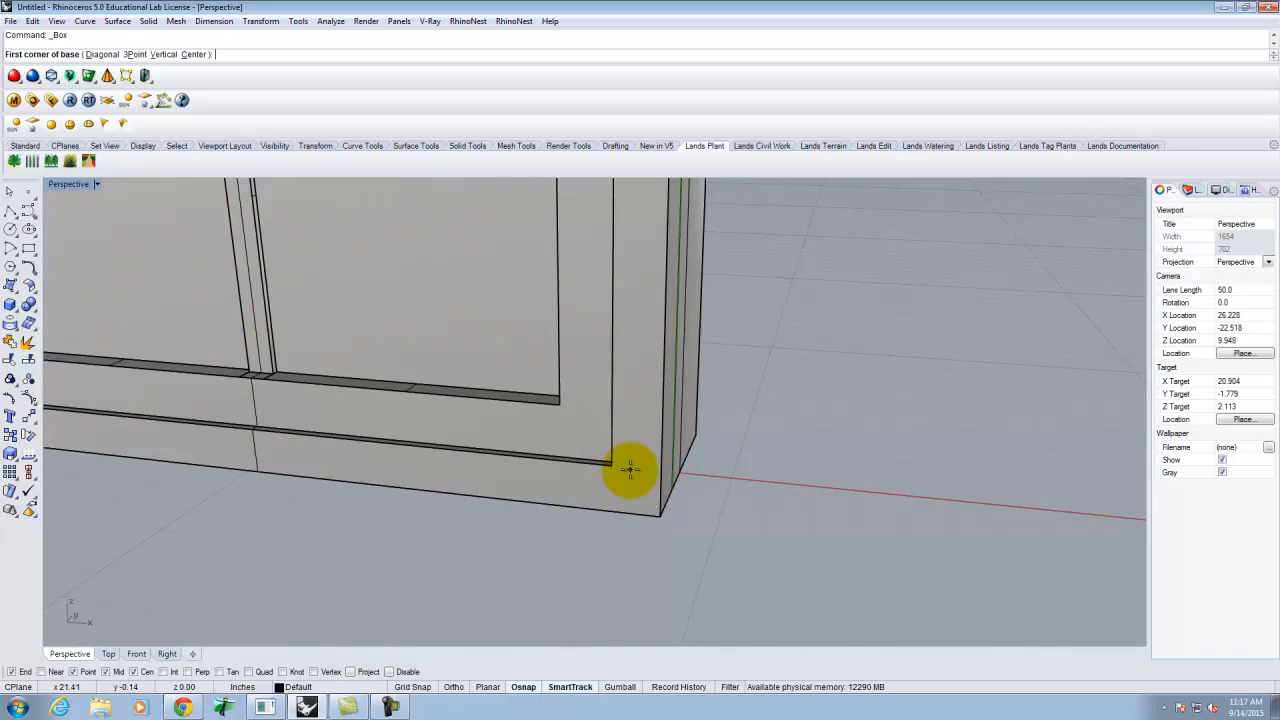
{"action": "left_click", "coordinate": [612, 465]}
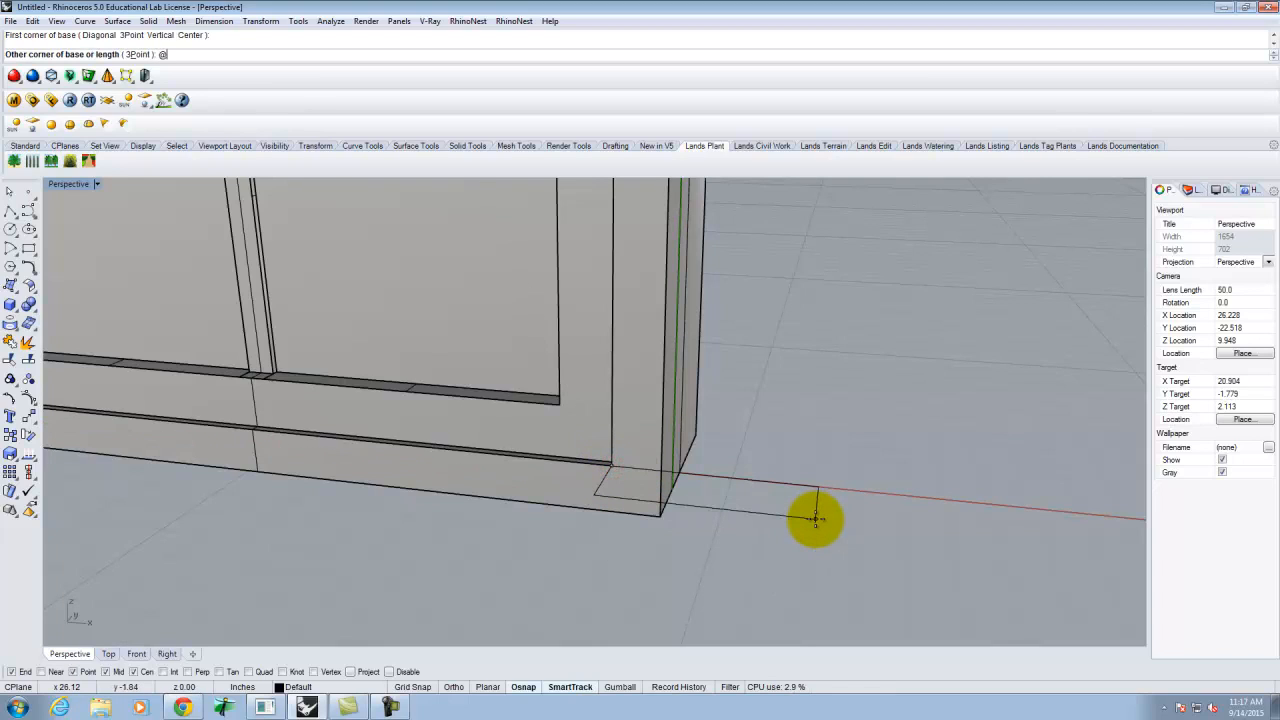
{"action": "type", "text": "@3"}
{"action": "key", "text": "Delete"}
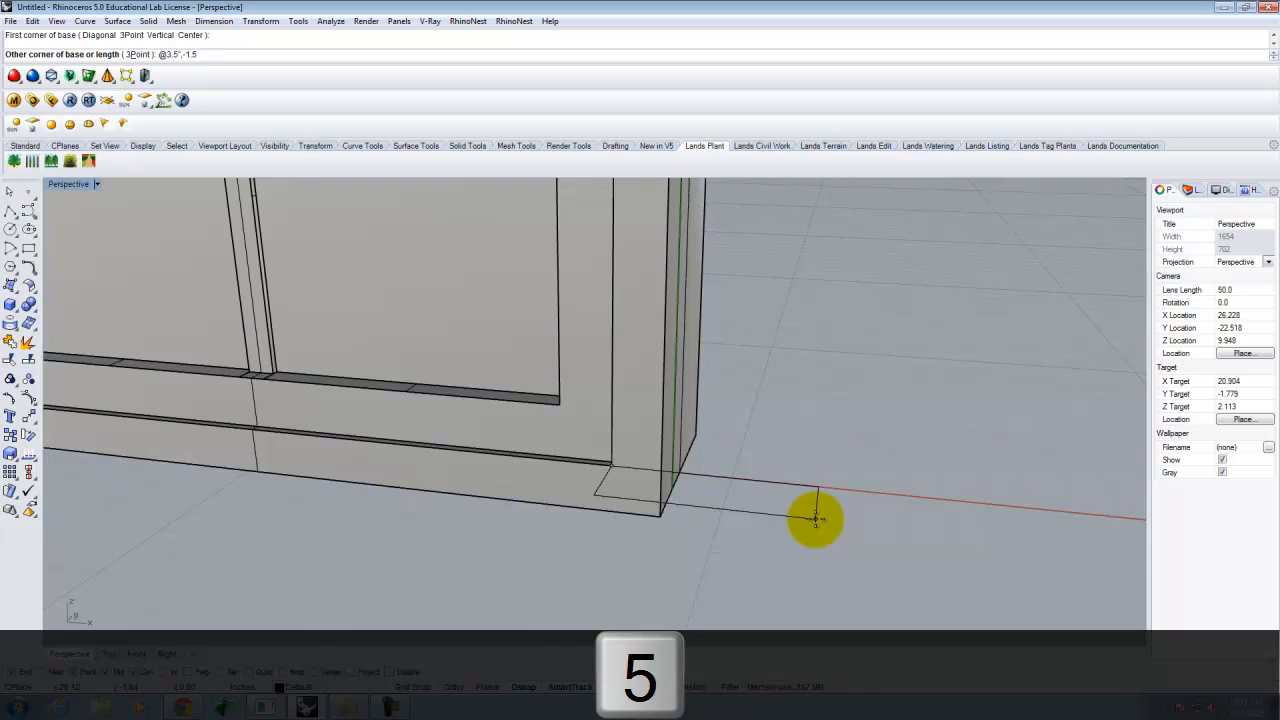
{"action": "type", "text": "\""}
{"action": "key", "text": "Return"}
{"action": "scroll", "coordinate": [816, 519], "scroll_direction": "down", "scroll_amount": 4}
{"action": "scroll", "coordinate": [697, 462], "scroll_direction": "down", "scroll_amount": 12}
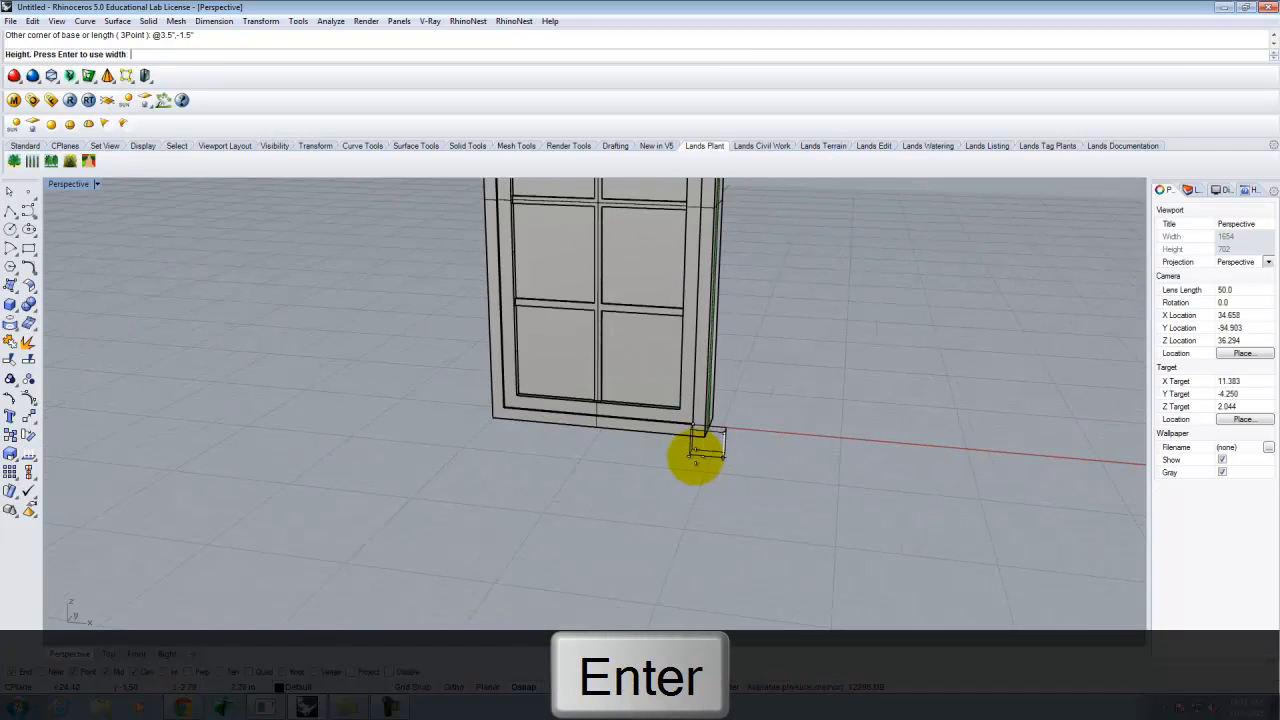
{"action": "scroll", "coordinate": [711, 160], "scroll_direction": "up", "scroll_amount": 2}
{"action": "scroll", "coordinate": [711, 170], "scroll_direction": "up", "scroll_amount": 8}
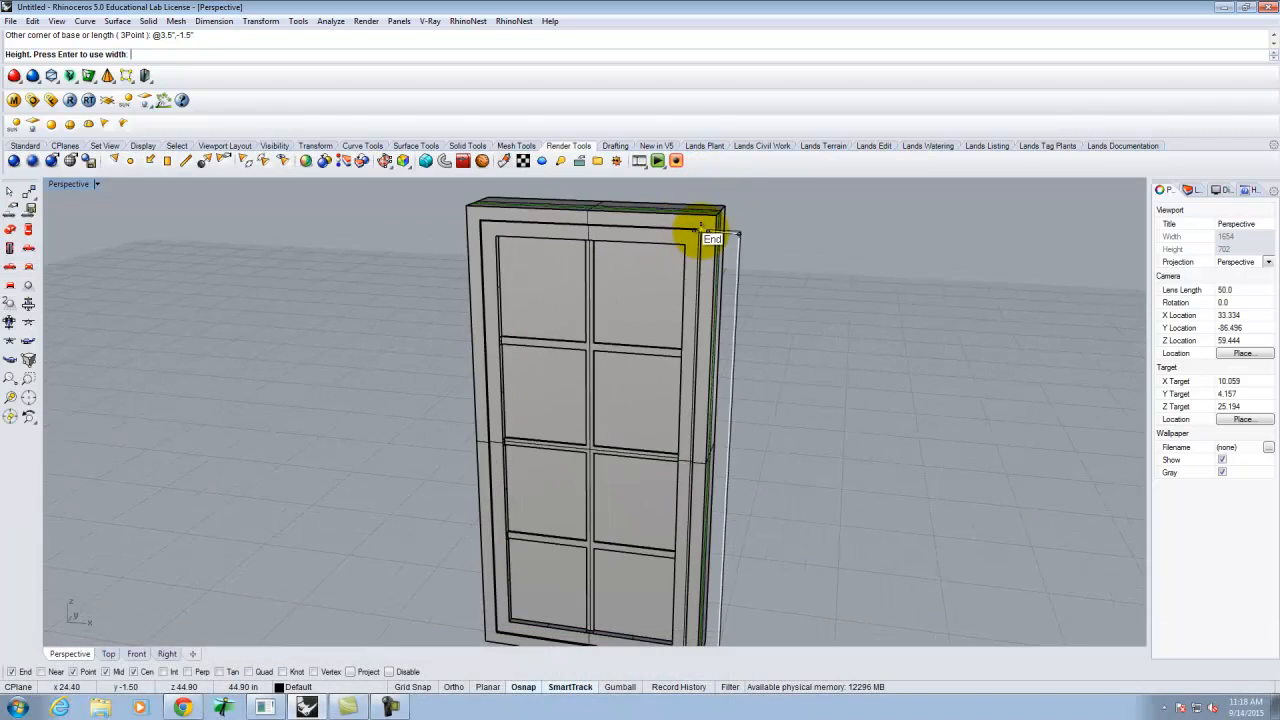
{"action": "left_click", "coordinate": [702, 231]}
{"action": "scroll", "coordinate": [708, 231], "scroll_direction": "down", "scroll_amount": 7}
{"action": "scroll", "coordinate": [700, 414], "scroll_direction": "up", "scroll_amount": 5}
- Move the new side post 0.25 with Ortho to sit against the door frame
{"action": "left_click", "coordinate": [709, 371]}
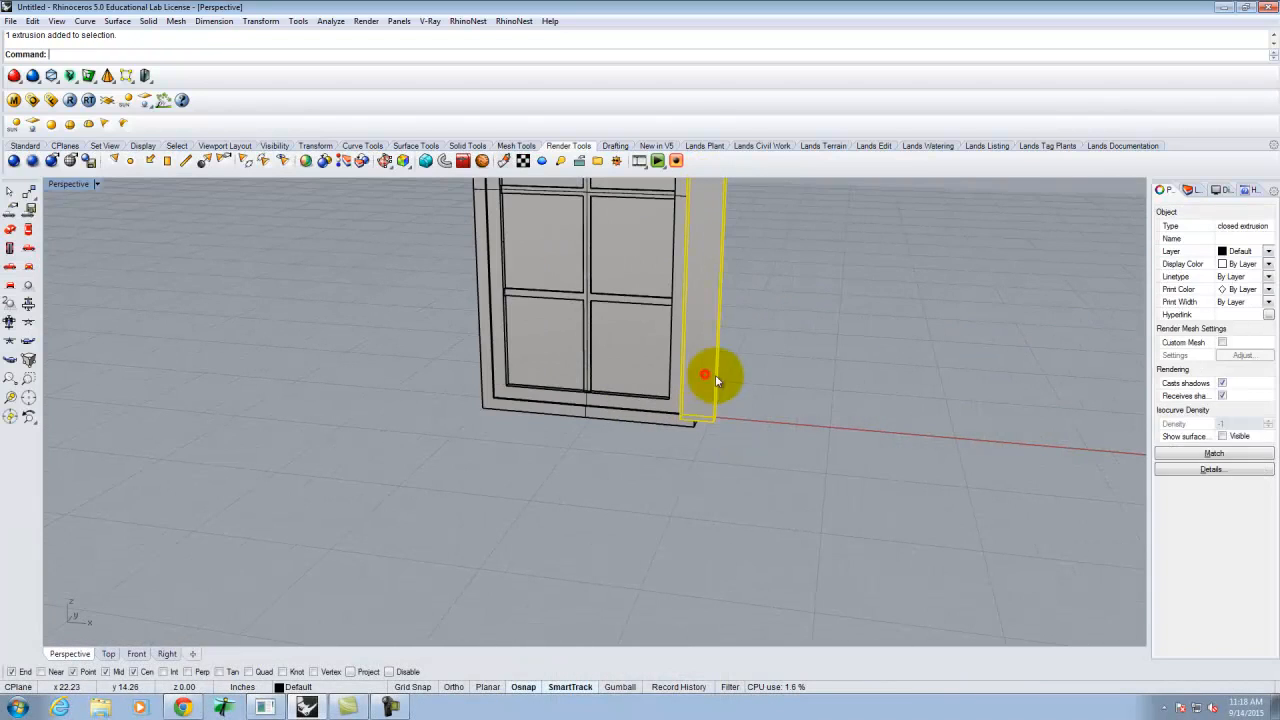
{"action": "type", "text": "Move"}
{"action": "key", "text": "Return"}
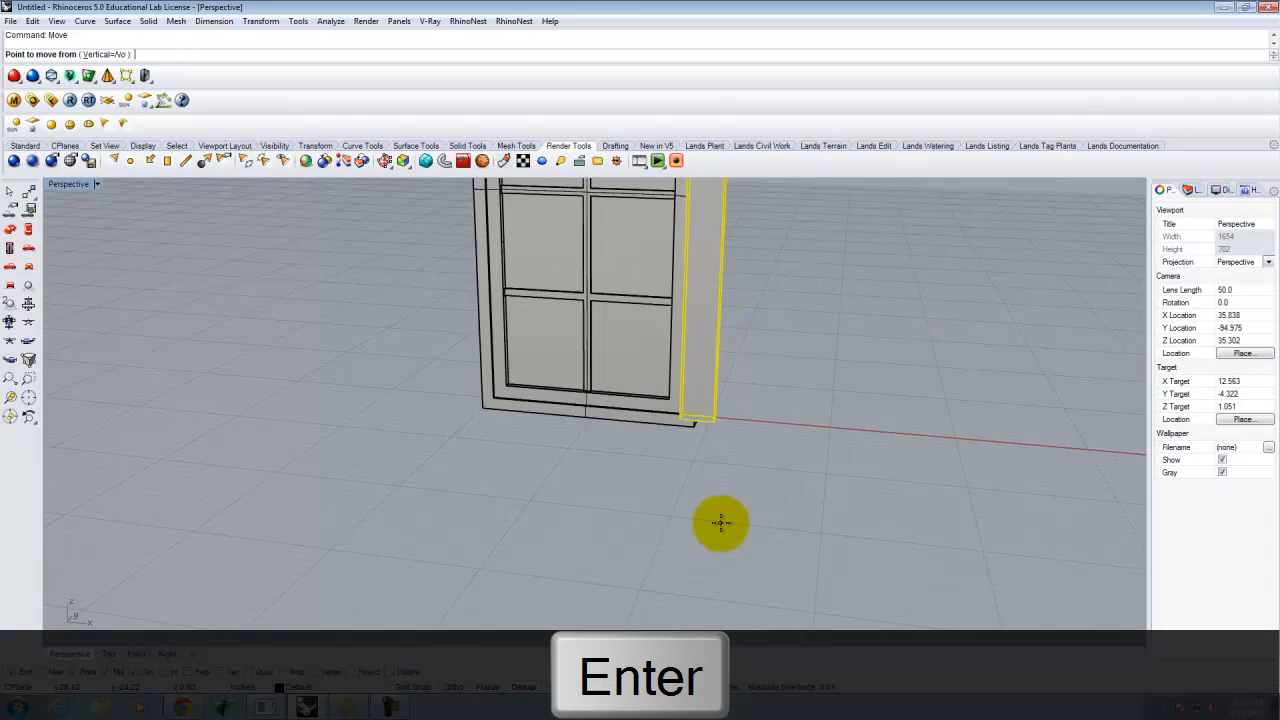
{"action": "left_click", "coordinate": [689, 518]}
{"action": "left_click", "coordinate": [453, 687]}
{"action": "key", "text": "Delete"}
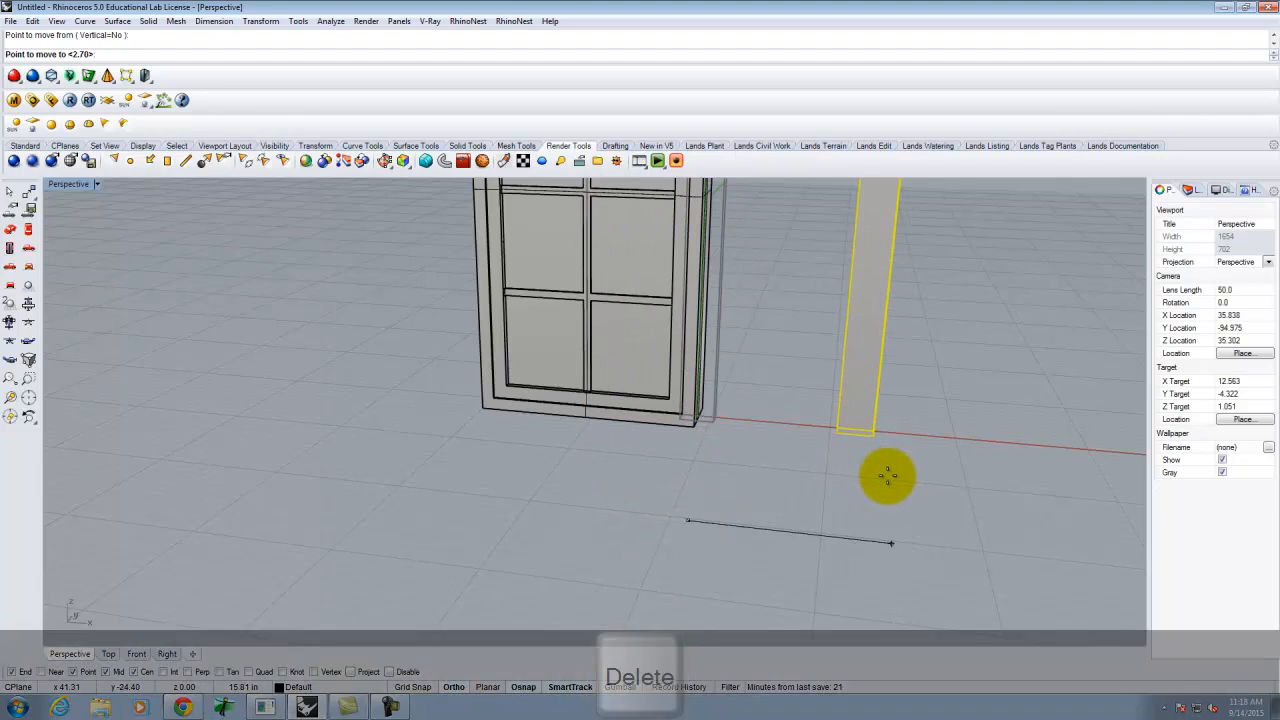
{"action": "type", "text": ".25"}
{"action": "key", "text": "Return"}
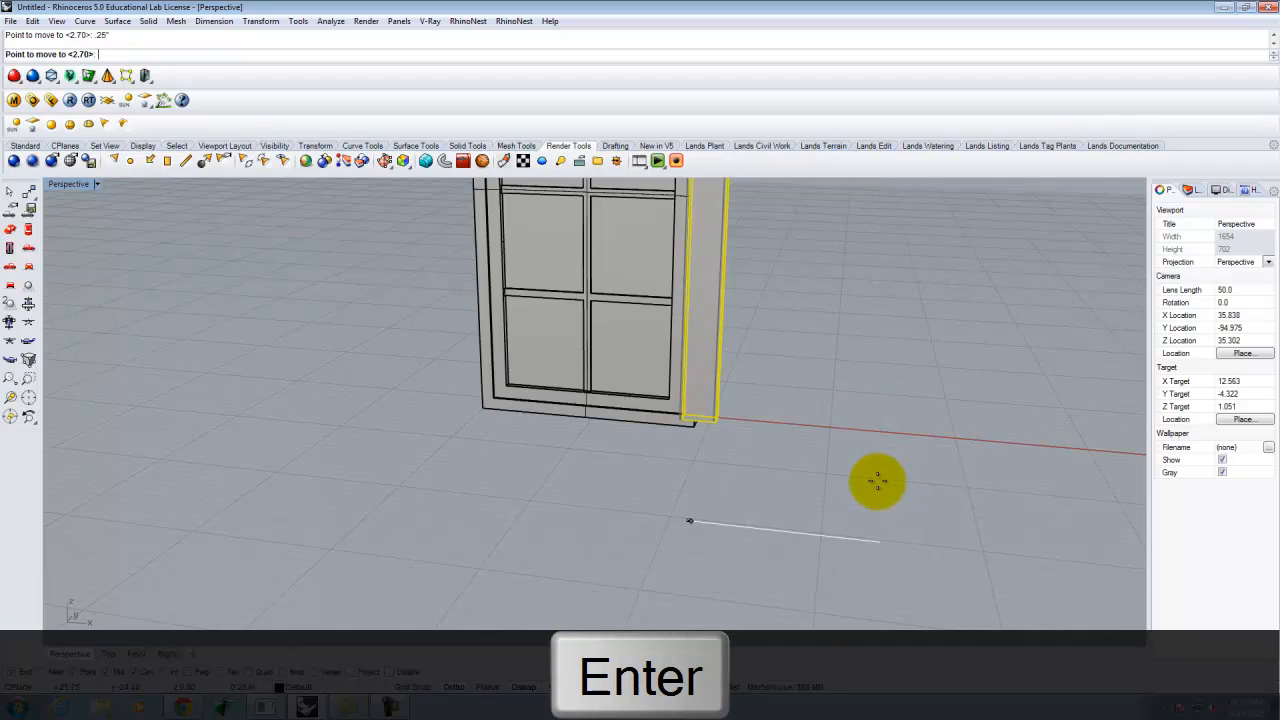
{"action": "left_click", "coordinate": [876, 481]}
{"action": "scroll", "coordinate": [698, 440], "scroll_direction": "up", "scroll_amount": 5}
{"action": "scroll", "coordinate": [818, 541], "scroll_direction": "down", "scroll_amount": 9}
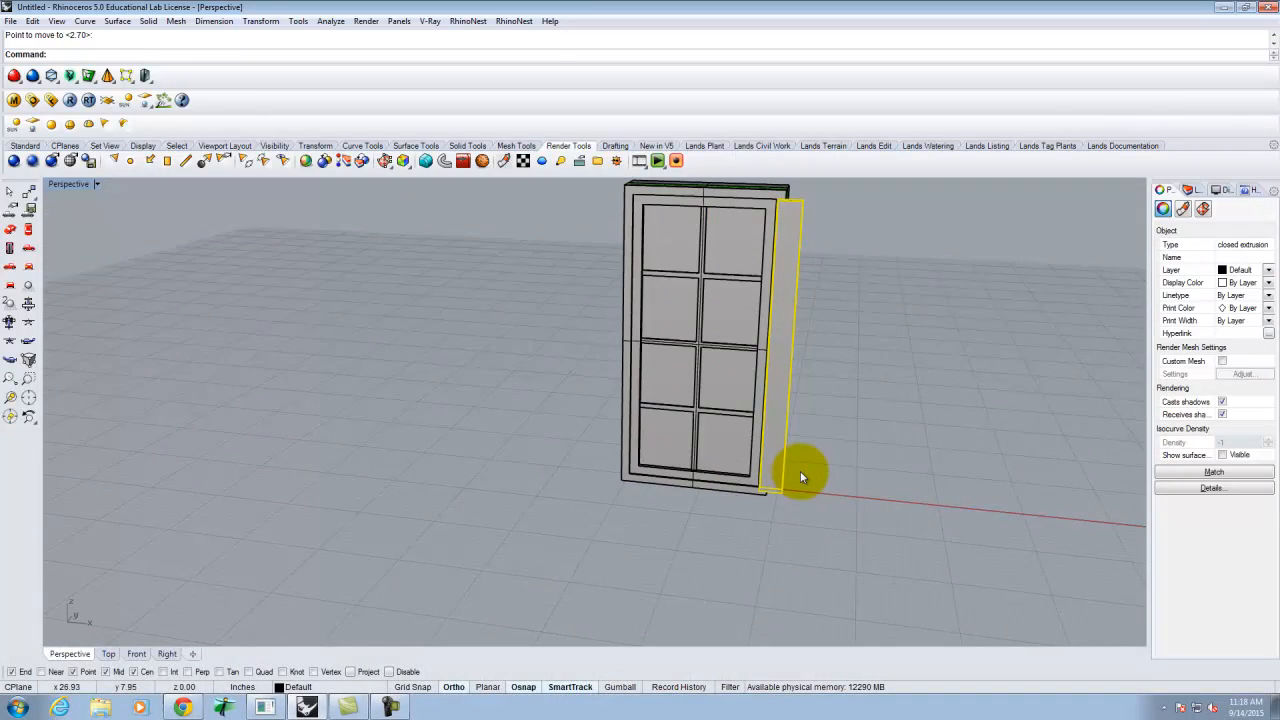
- Mirror the right trim strip about the door's bottom midpoint to create the left strip
{"action": "type", "text": "mirror"}
{"action": "key", "text": "Return"}
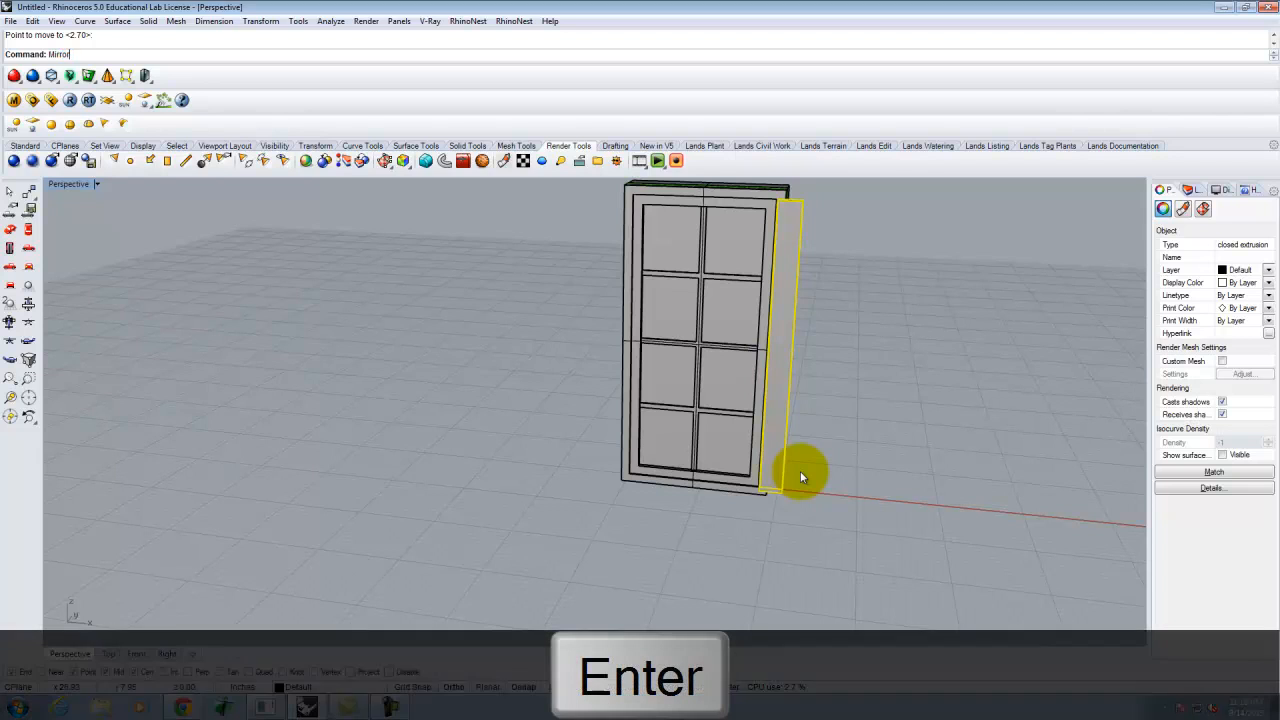
{"action": "scroll", "coordinate": [700, 470], "scroll_direction": "up", "scroll_amount": 6}
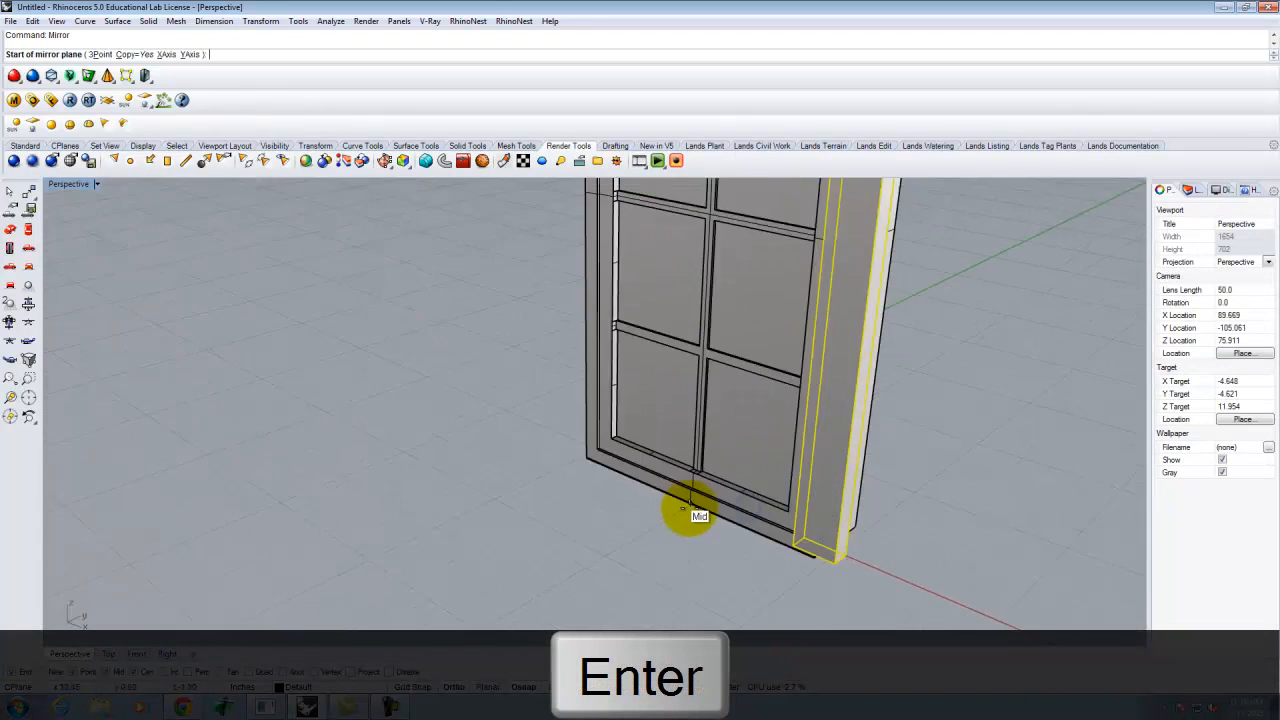
{"action": "left_click", "coordinate": [690, 507]}
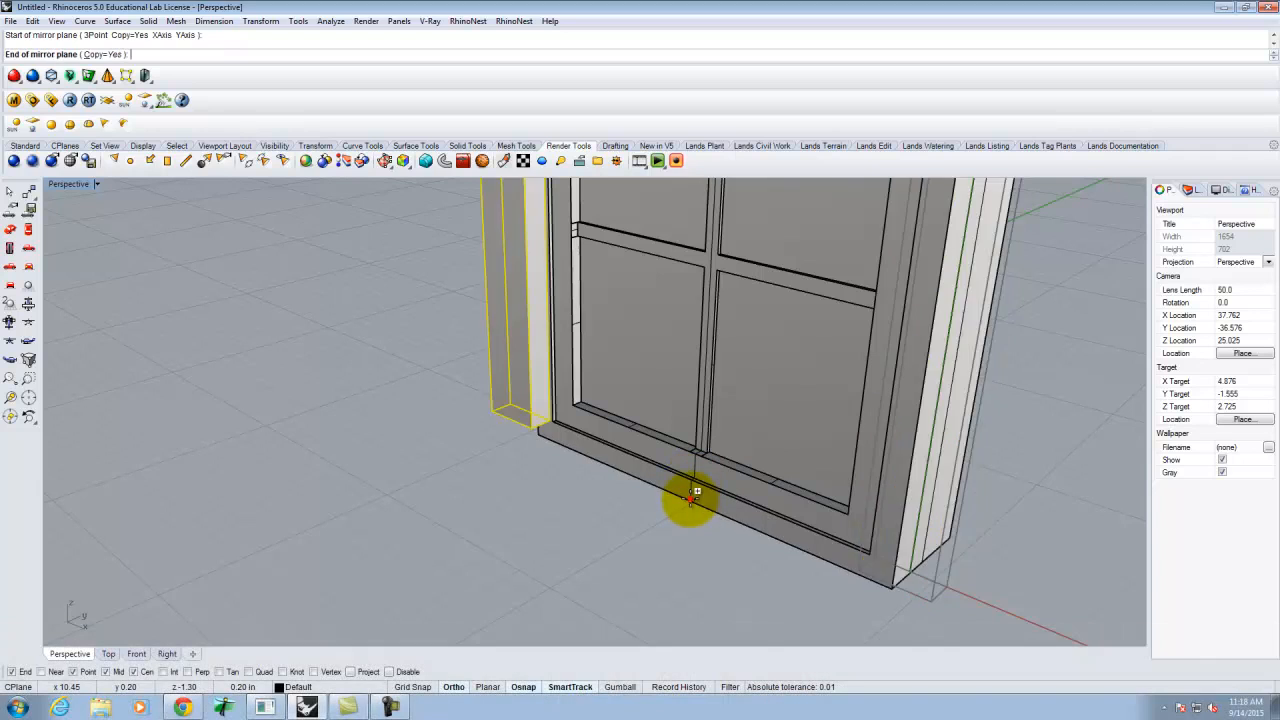
{"action": "scroll", "coordinate": [695, 467], "scroll_direction": "down", "scroll_amount": 6}
{"action": "left_click", "coordinate": [633, 565]}
{"action": "scroll", "coordinate": [580, 605], "scroll_direction": "down", "scroll_amount": 5}
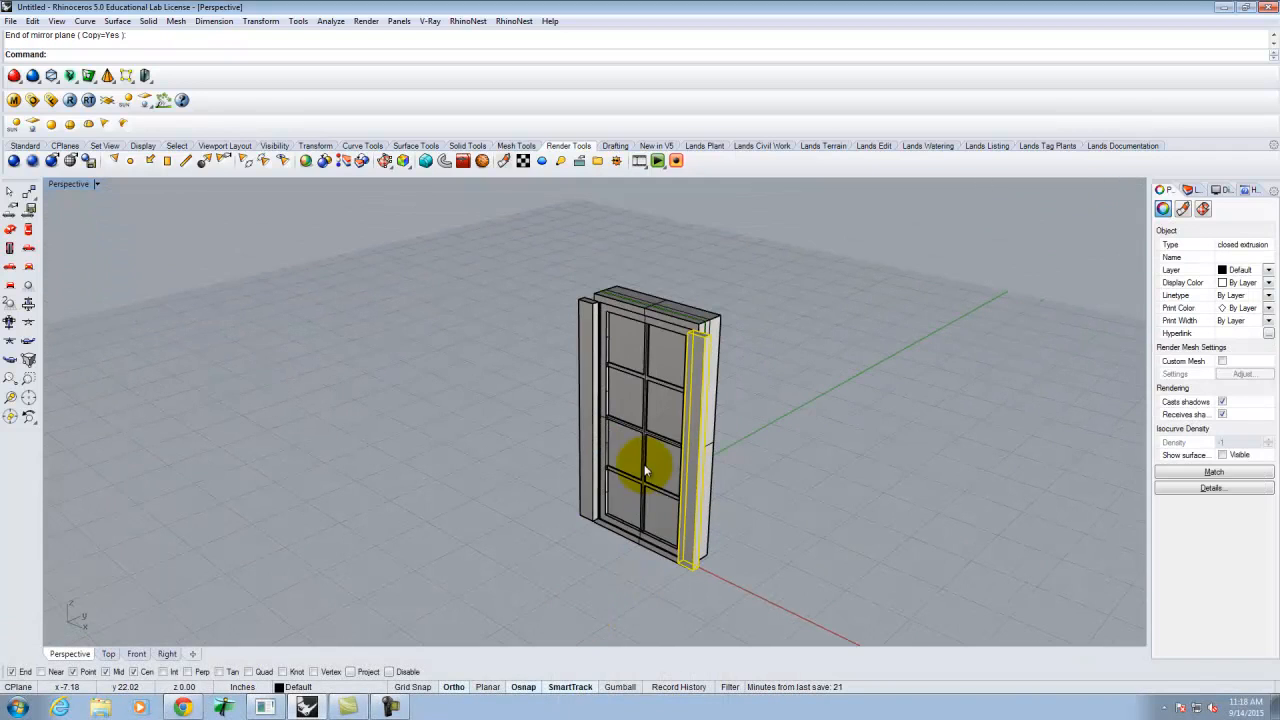
- Select both side strips to check them, then clear the selection
{"action": "left_click", "coordinate": [757, 371]}
{"action": "left_click", "coordinate": [701, 370]}
{"action": "left_click", "coordinate": [581, 331]}
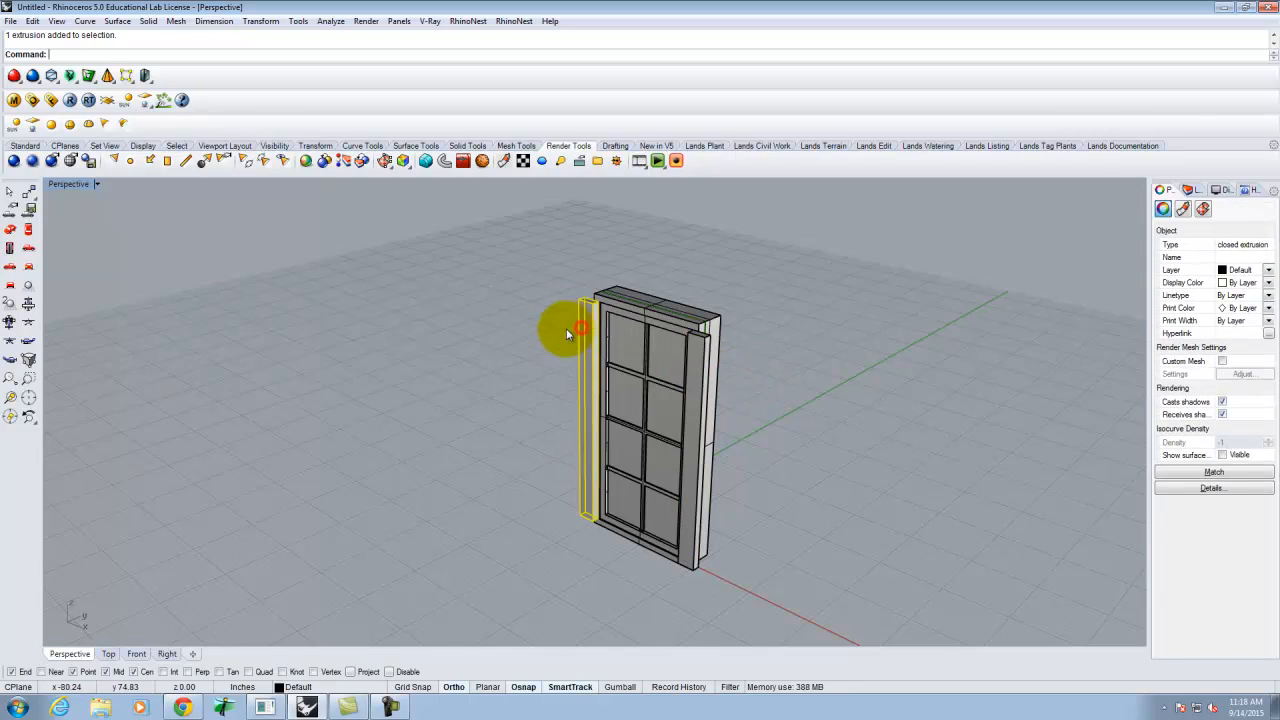
{"action": "left_click", "coordinate": [130, 213]}
{"action": "left_click", "coordinate": [25, 145]}
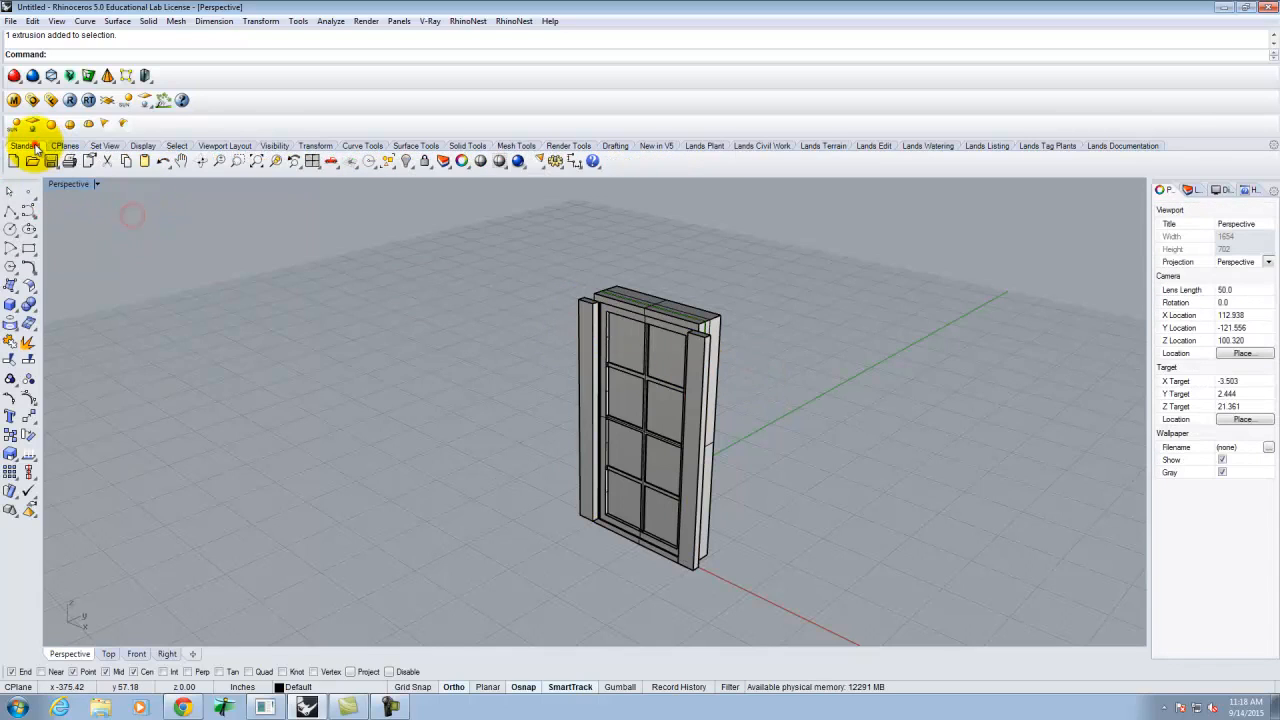
- Draw a 3.5-tall head box from the left strip's top across to the right strip
{"action": "left_click", "coordinate": [11, 305]}
{"action": "scroll", "coordinate": [585, 270], "scroll_direction": "up", "scroll_amount": 2}
{"action": "left_click", "coordinate": [587, 310]}
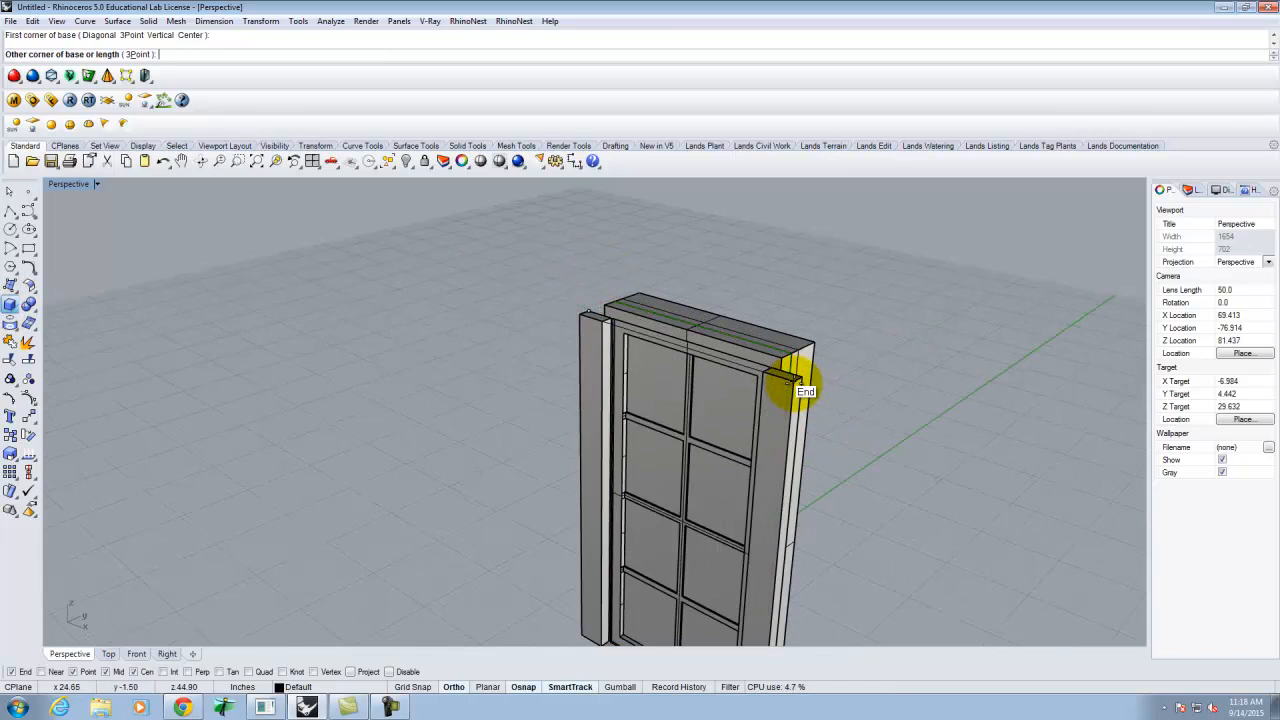
{"action": "left_click", "coordinate": [800, 387]}
{"action": "type", "text": "3"}
{"action": "key", "text": "Delete"}
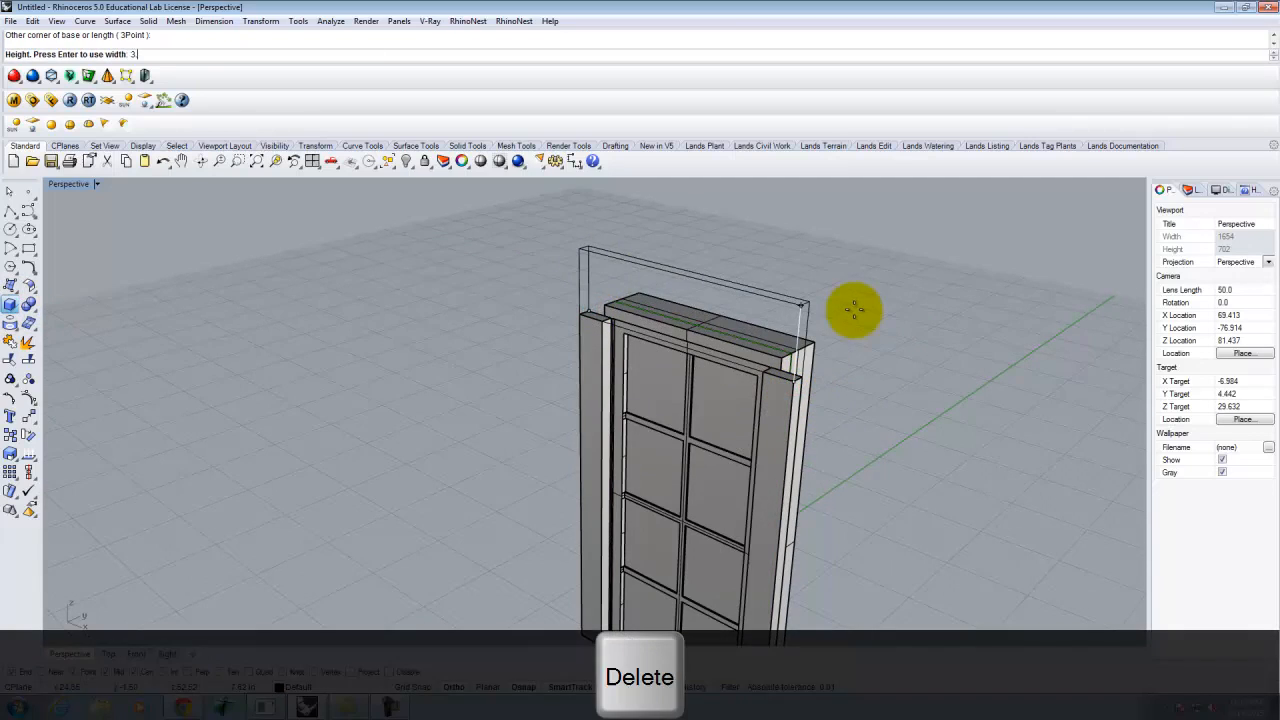
{"action": "type", "text": "5"}
{"action": "key", "text": "Return"}
{"action": "right_click_drag", "start_coordinate": [853, 214], "coordinate": [730, 449]}
{"action": "right_click_drag", "start_coordinate": [924, 503], "coordinate": [930, 500]}
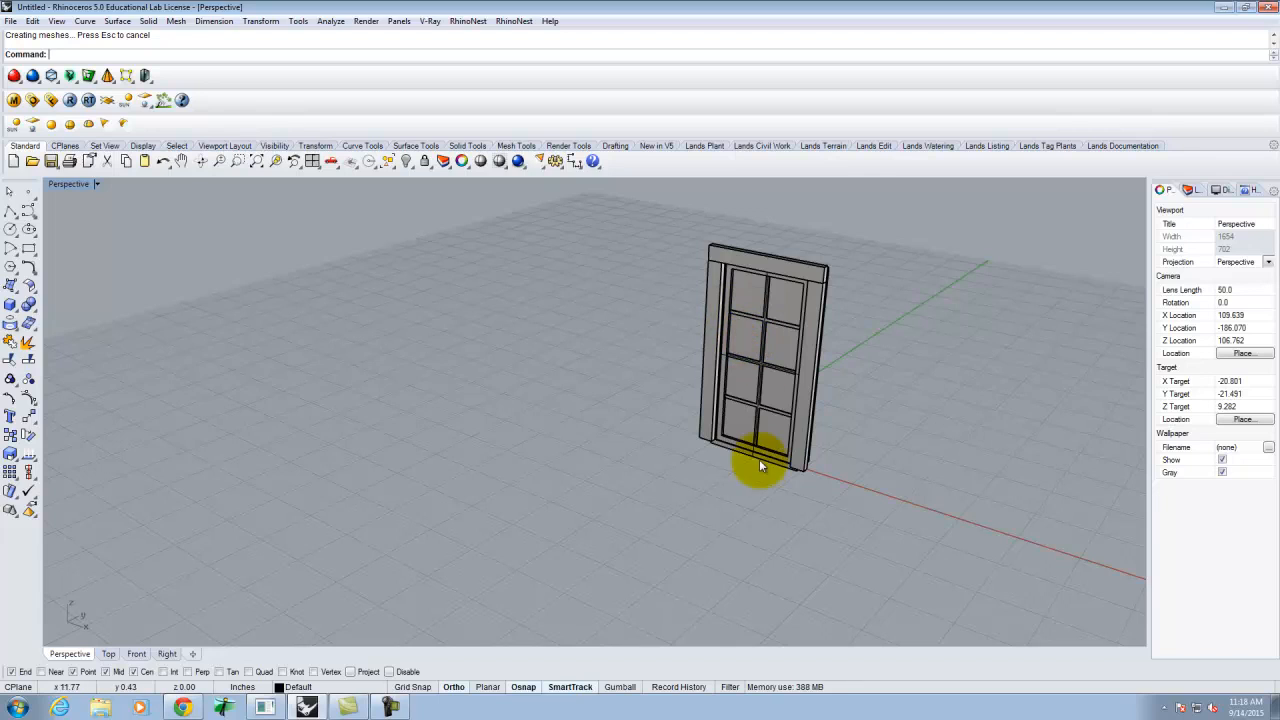
{"action": "scroll", "coordinate": [762, 460], "scroll_direction": "up", "scroll_amount": 5}
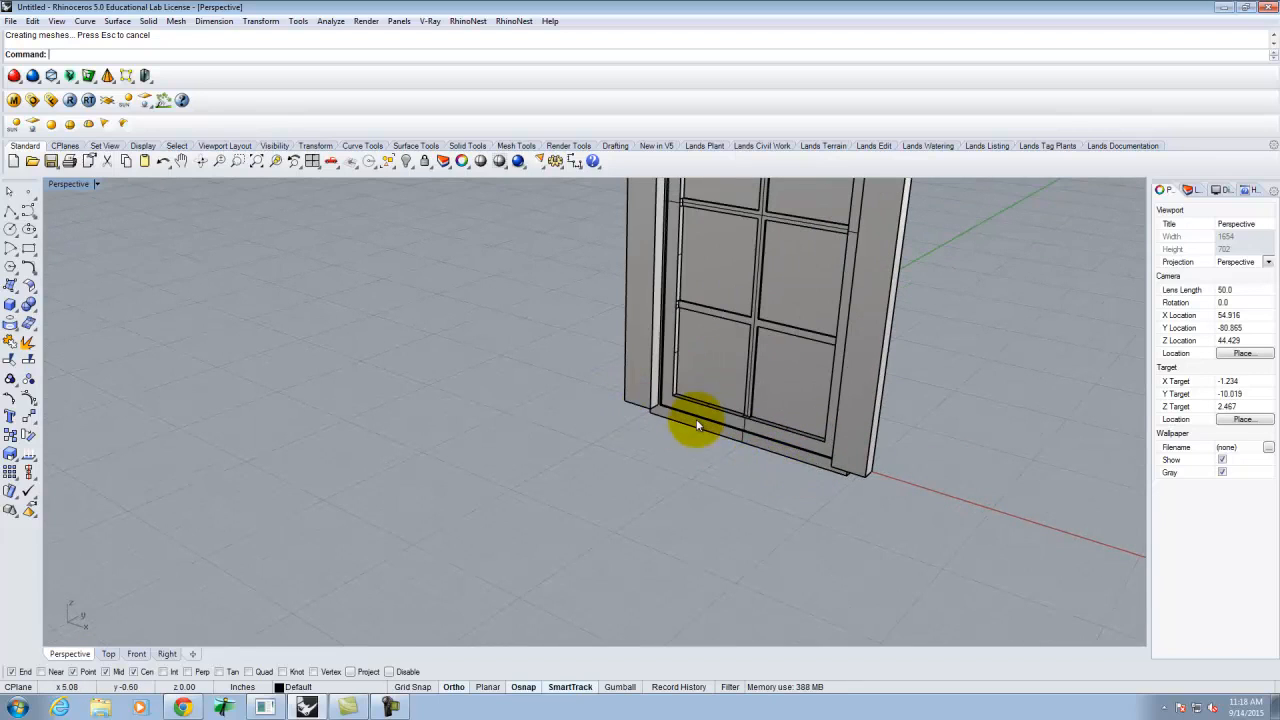
{"action": "scroll", "coordinate": [793, 488], "scroll_direction": "up", "scroll_amount": 2}
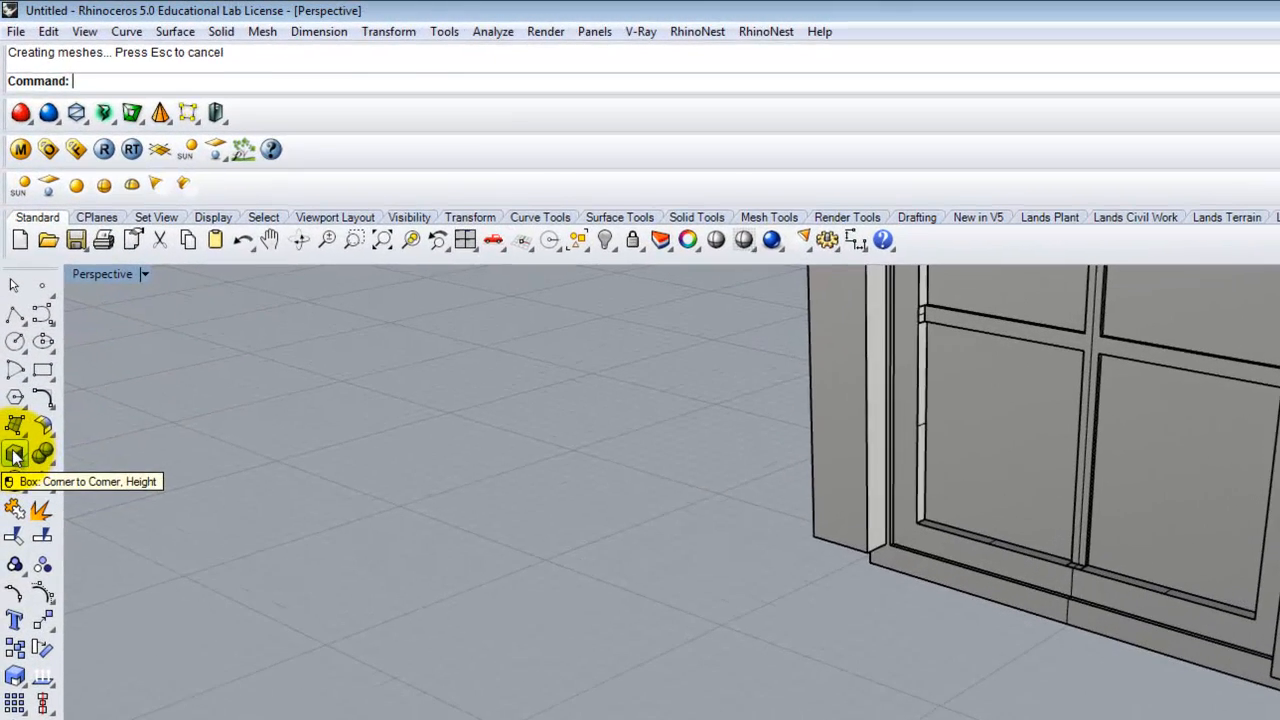
- Draw a long sill box 0.15 tall along the door's bottom edge
{"action": "left_click", "coordinate": [14, 455]}
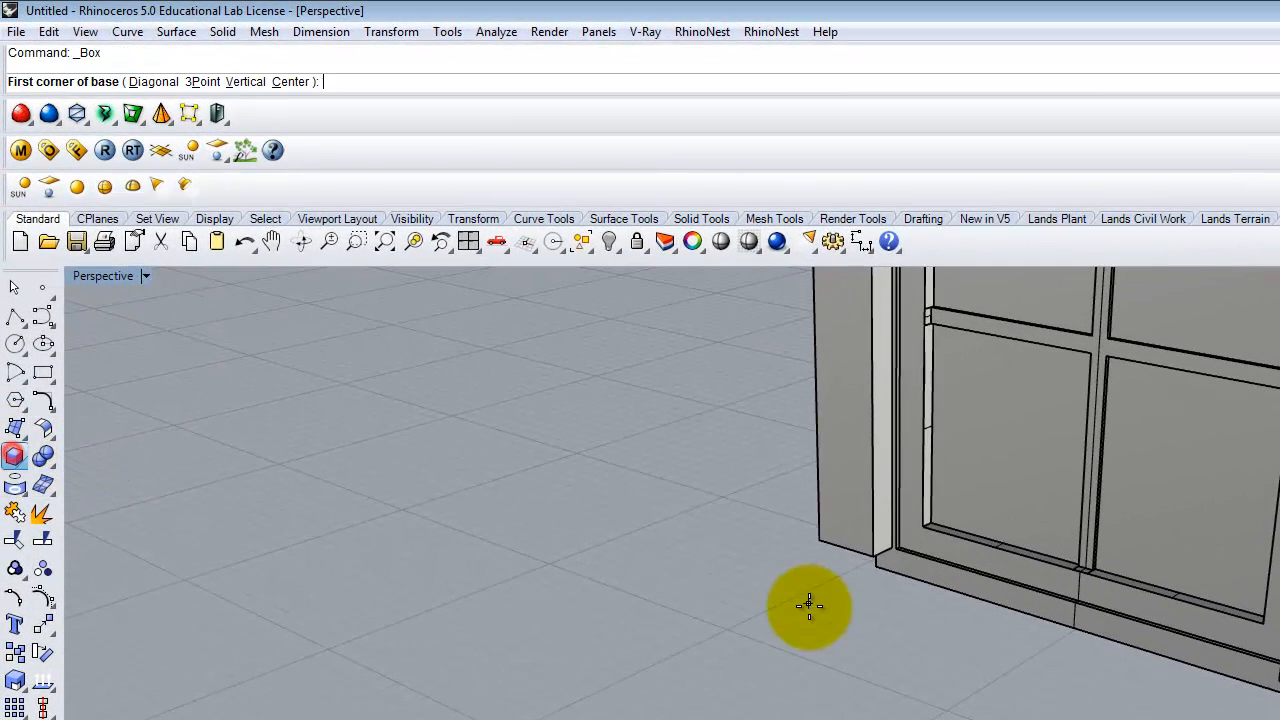
{"action": "right_click_drag", "start_coordinate": [826, 580], "coordinate": [907, 404]}
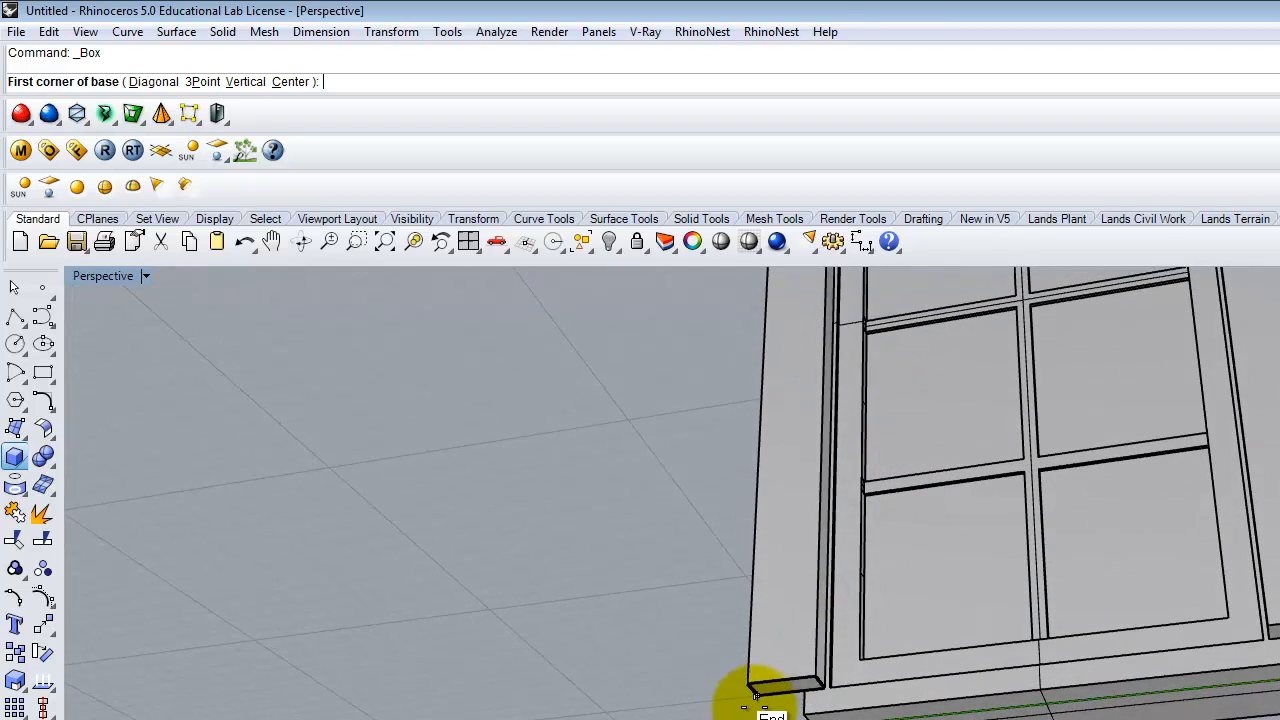
{"action": "left_click", "coordinate": [757, 697]}
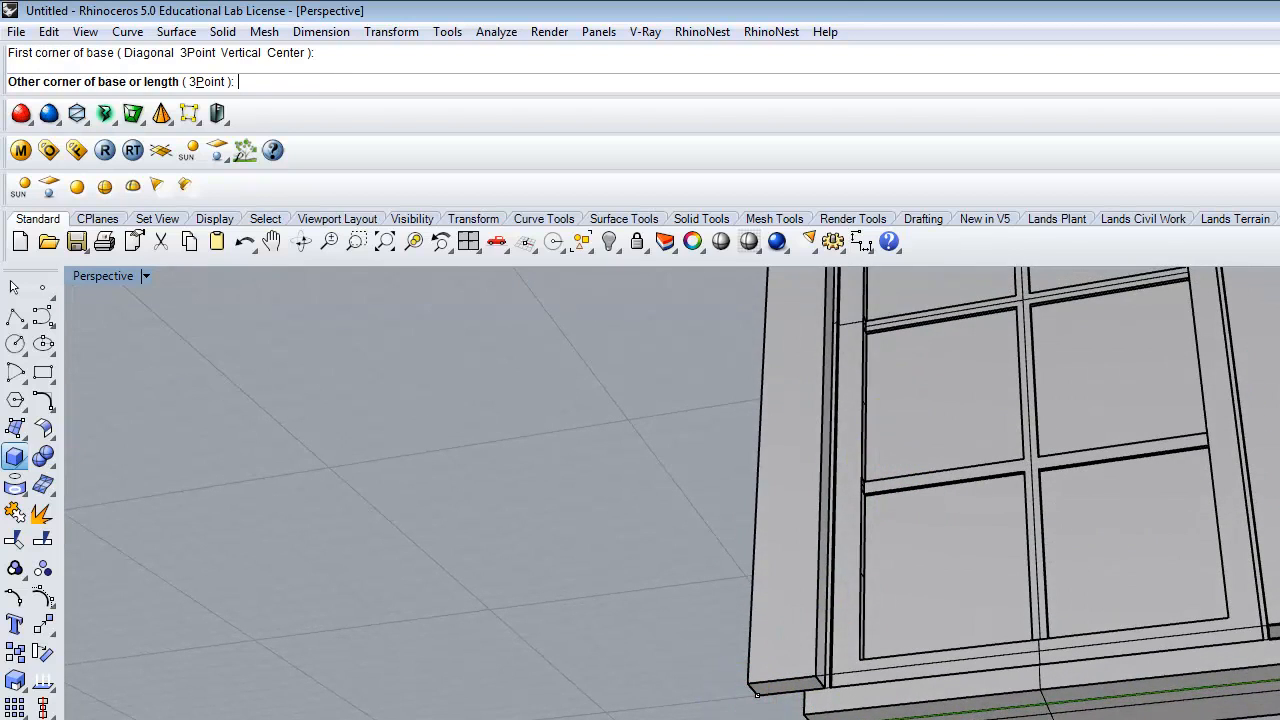
{"action": "left_click", "coordinate": [1278, 645]}
{"action": "type", "text": "."}
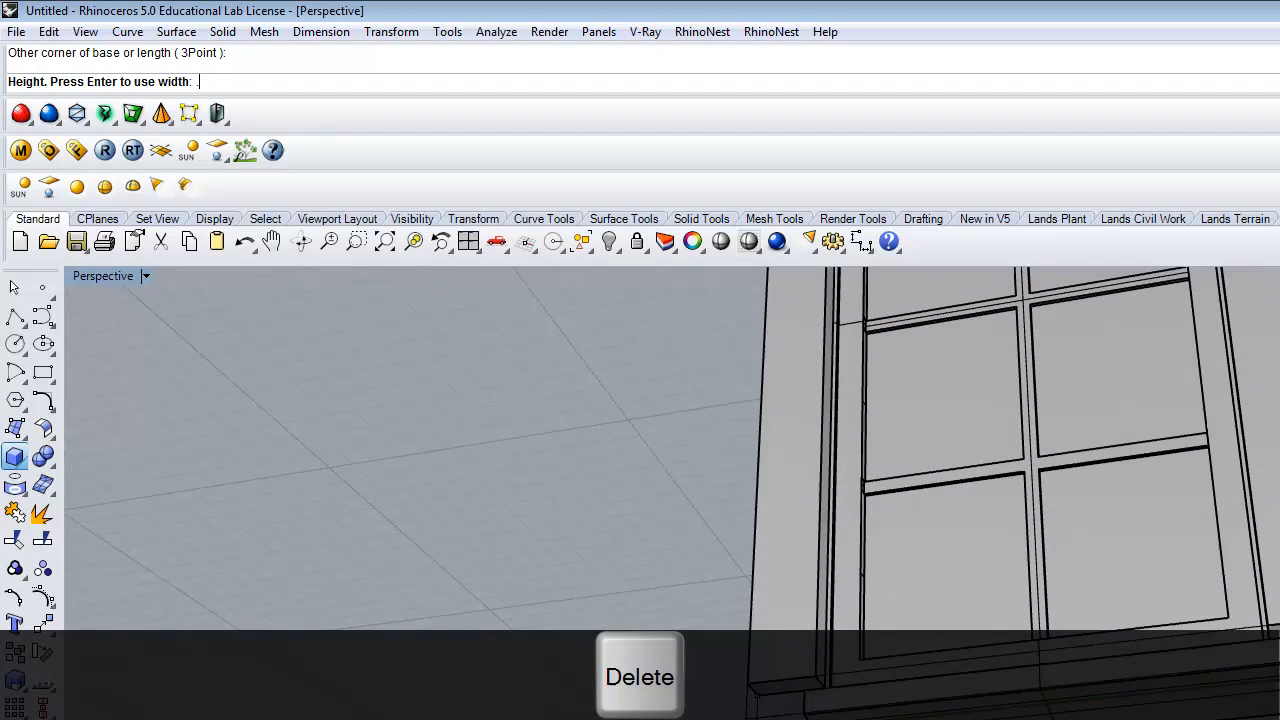
{"action": "type", "text": "15"}
{"action": "key", "text": "shift+Return"}
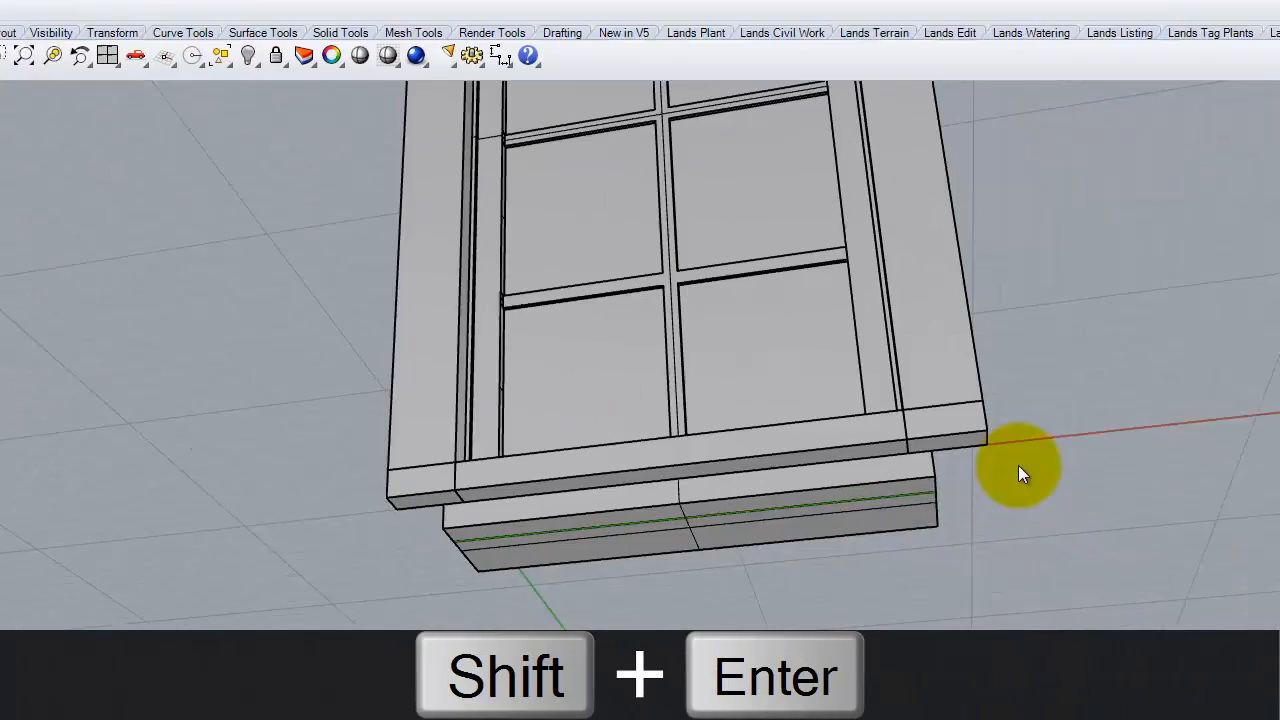
- Move the sill box into position against the frame and reselect it
{"action": "left_click", "coordinate": [496, 310]}
{"action": "right_click_drag", "start_coordinate": [773, 252], "coordinate": [751, 493]}
{"action": "key", "text": "Return"}
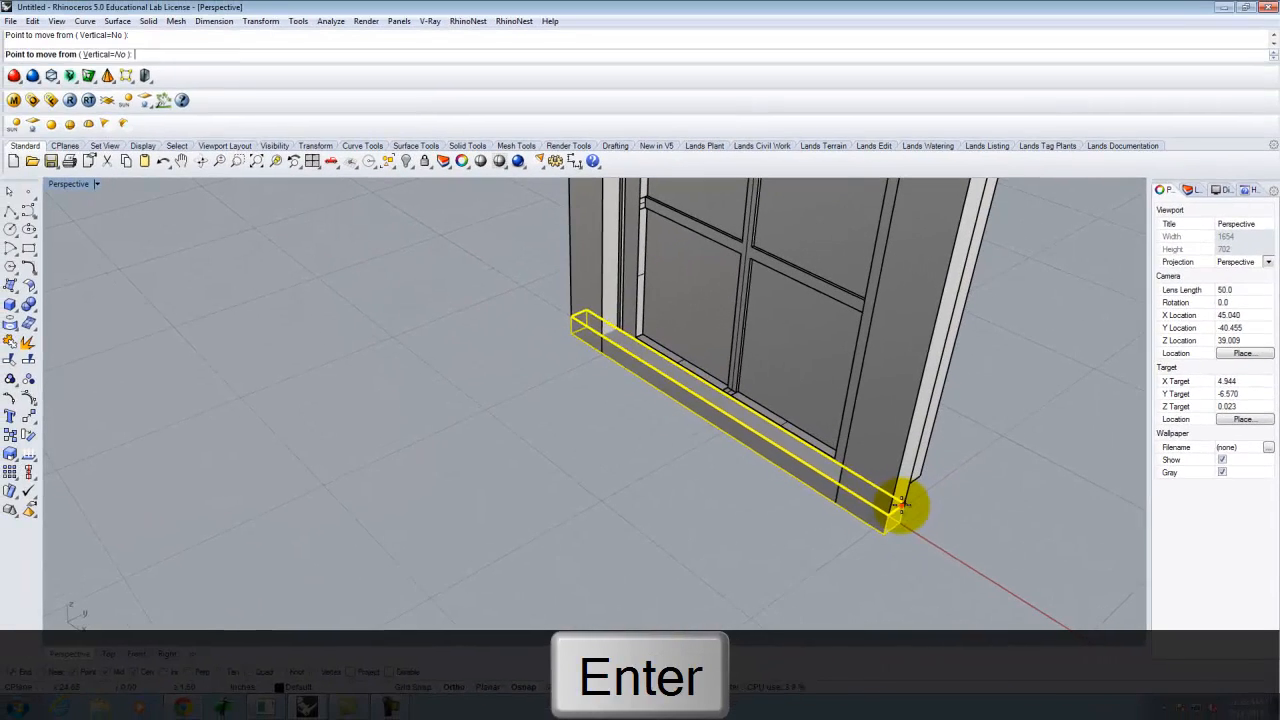
{"action": "left_click", "coordinate": [900, 508]}
{"action": "left_click", "coordinate": [901, 523]}
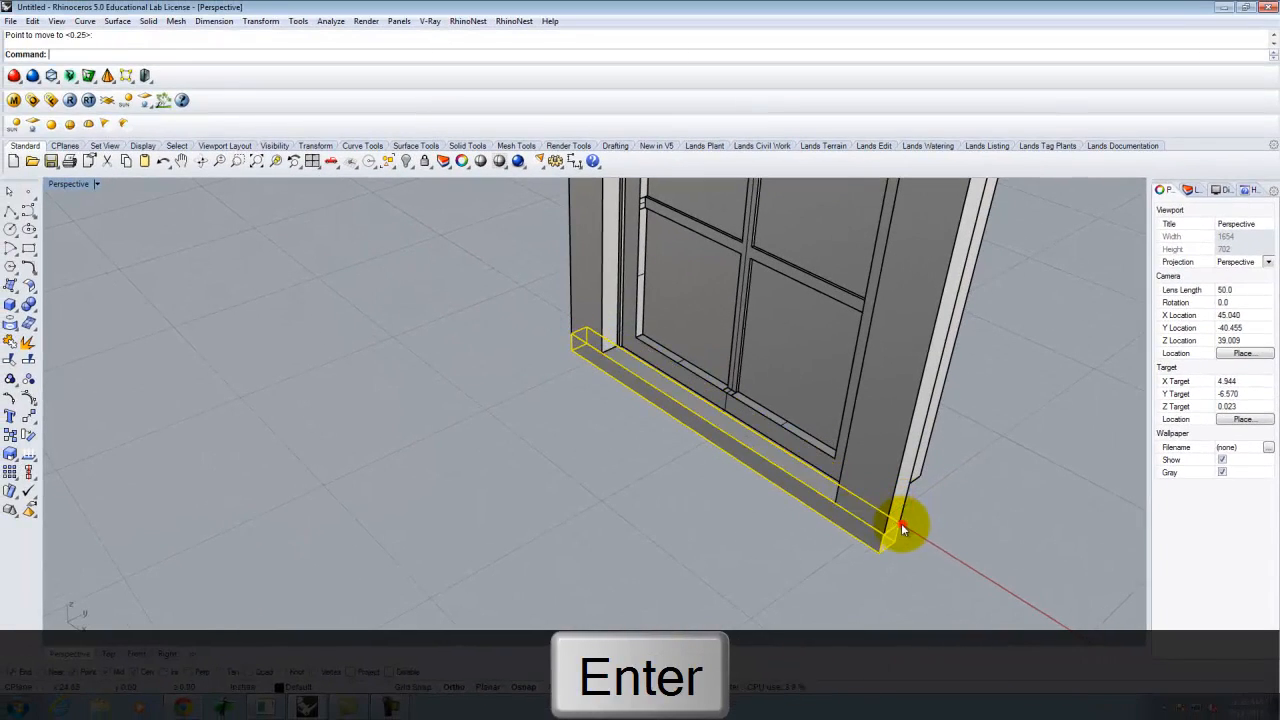
{"action": "left_click", "coordinate": [812, 525]}
{"action": "left_click", "coordinate": [810, 498]}
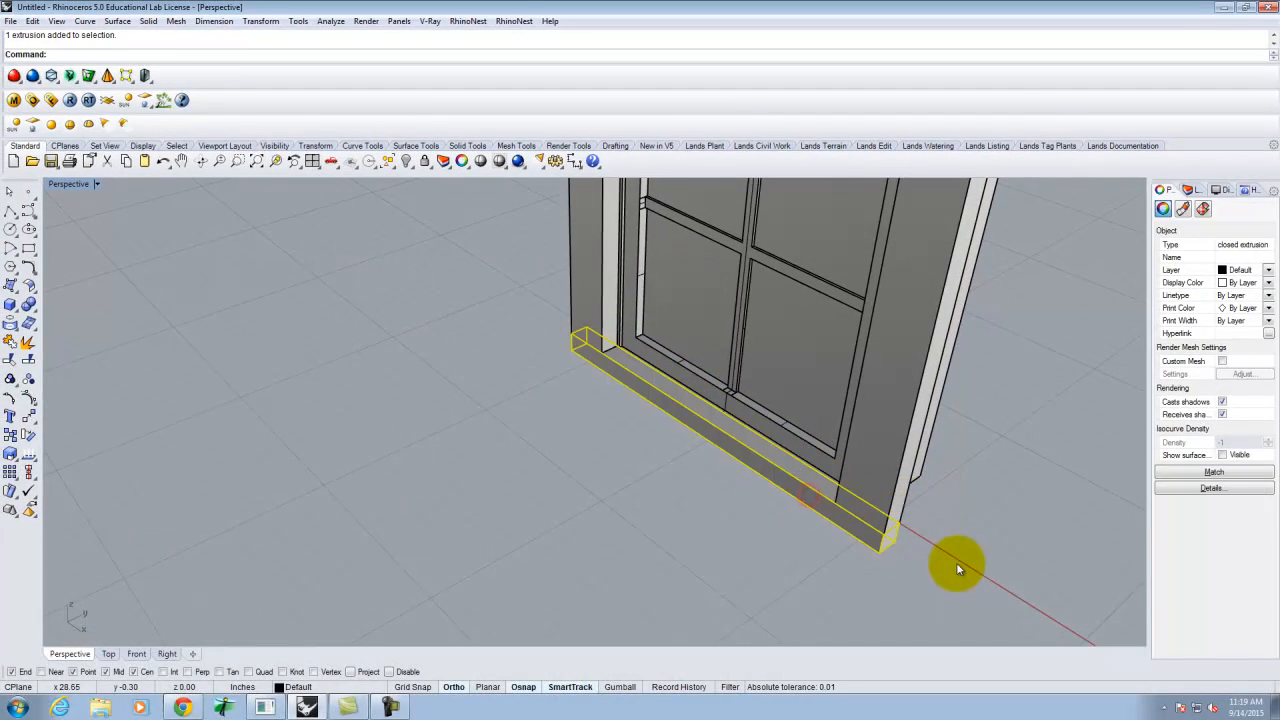
- Scale1D the sill from its end to 2.5 so it projects past the side trim
{"action": "type", "text": "le1D"}
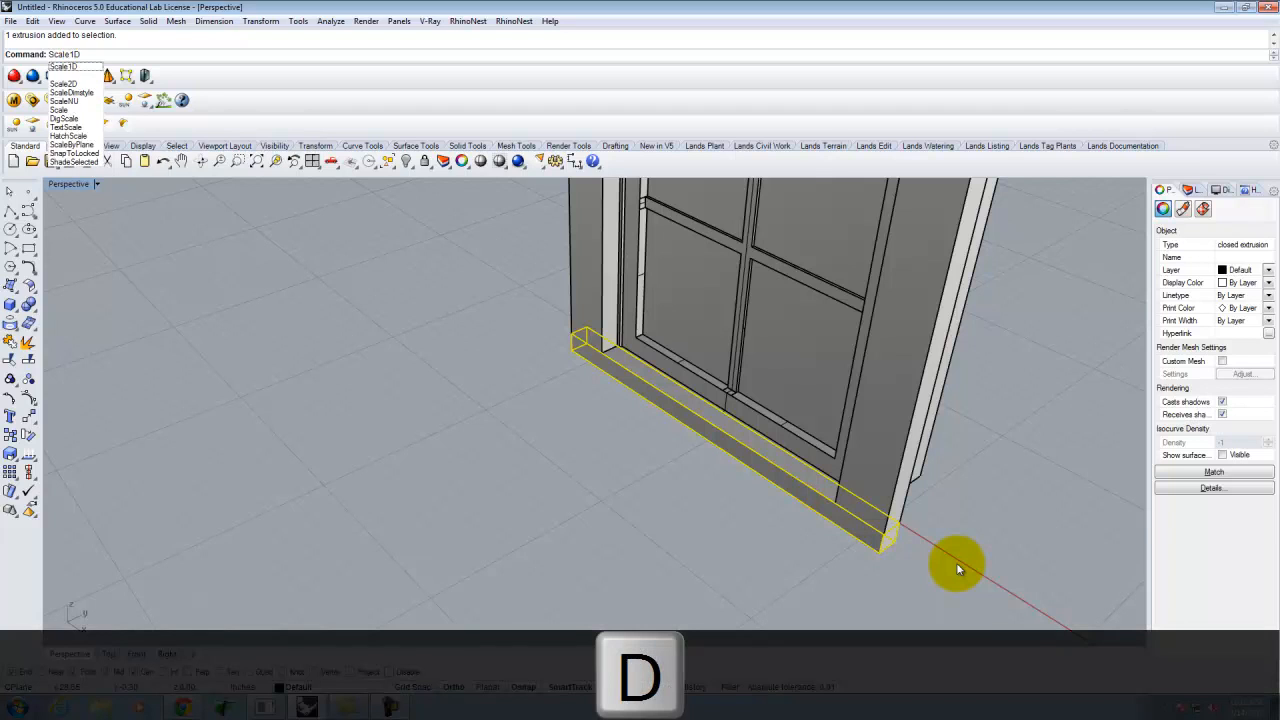
{"action": "key", "text": "Return"}
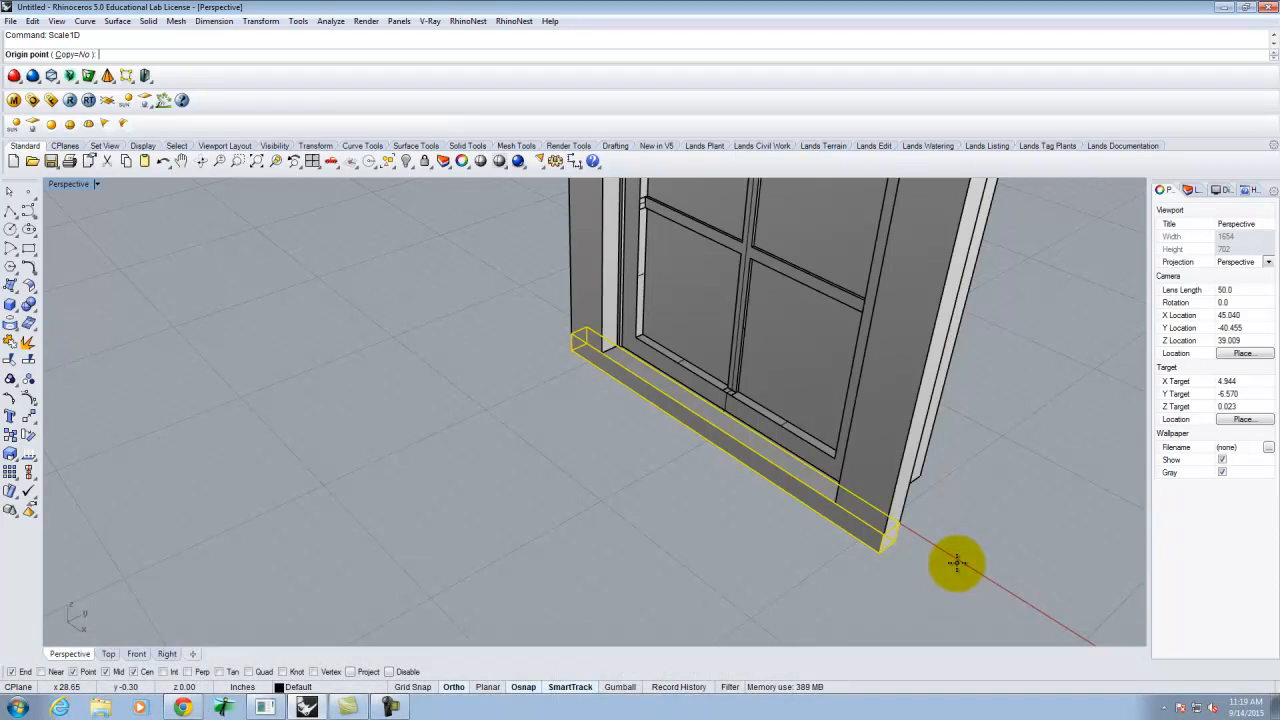
{"action": "scroll", "coordinate": [900, 522], "scroll_direction": "up", "scroll_amount": 4}
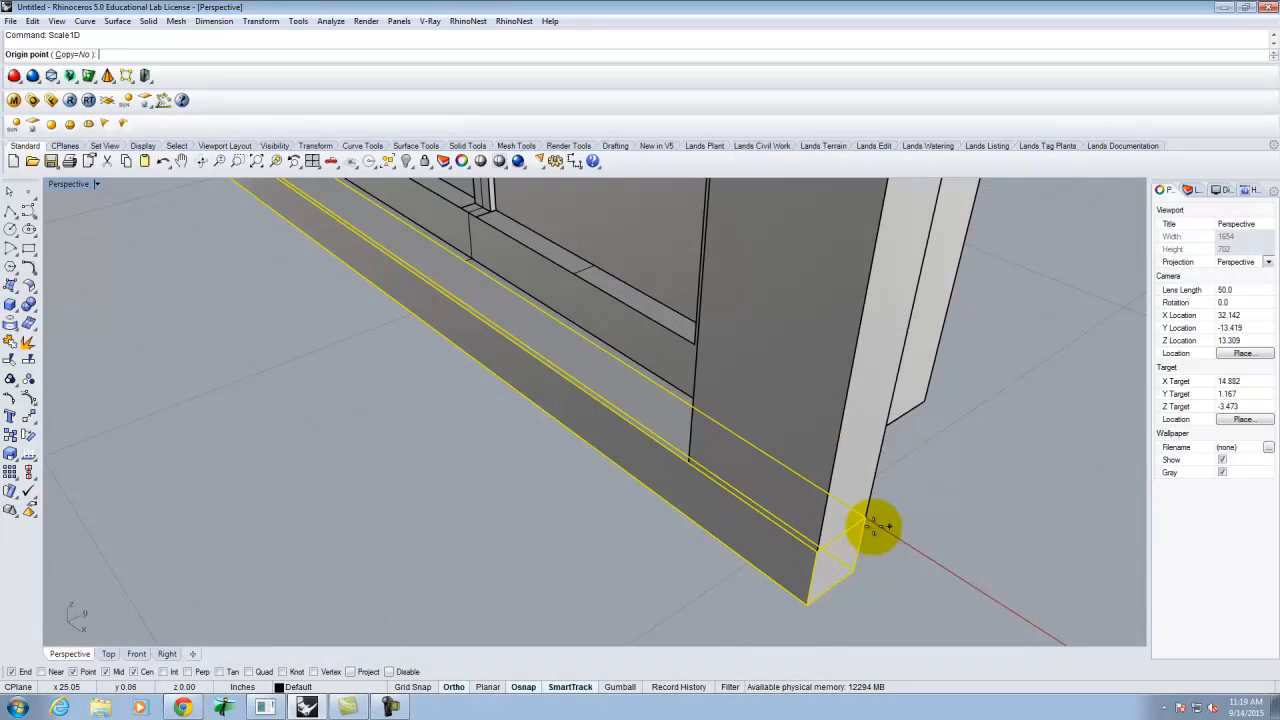
{"action": "left_click", "coordinate": [866, 522]}
{"action": "left_click", "coordinate": [812, 553]}
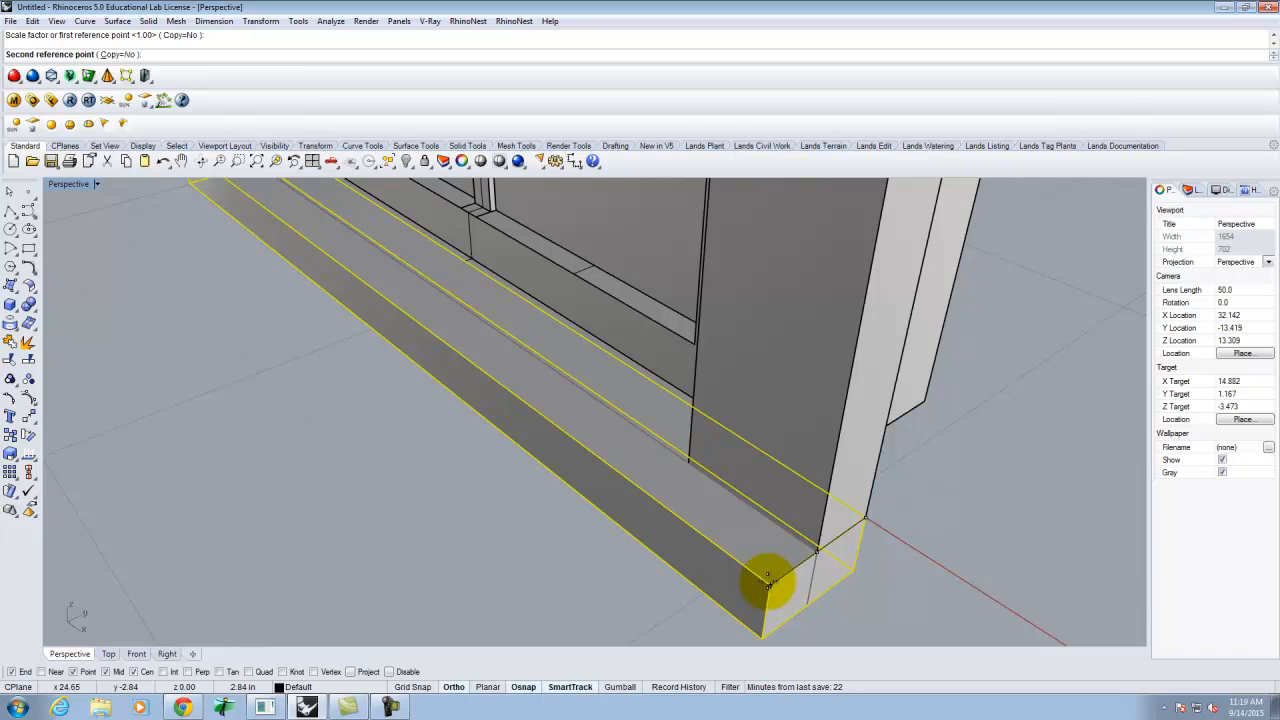
{"action": "type", "text": "2.5"}
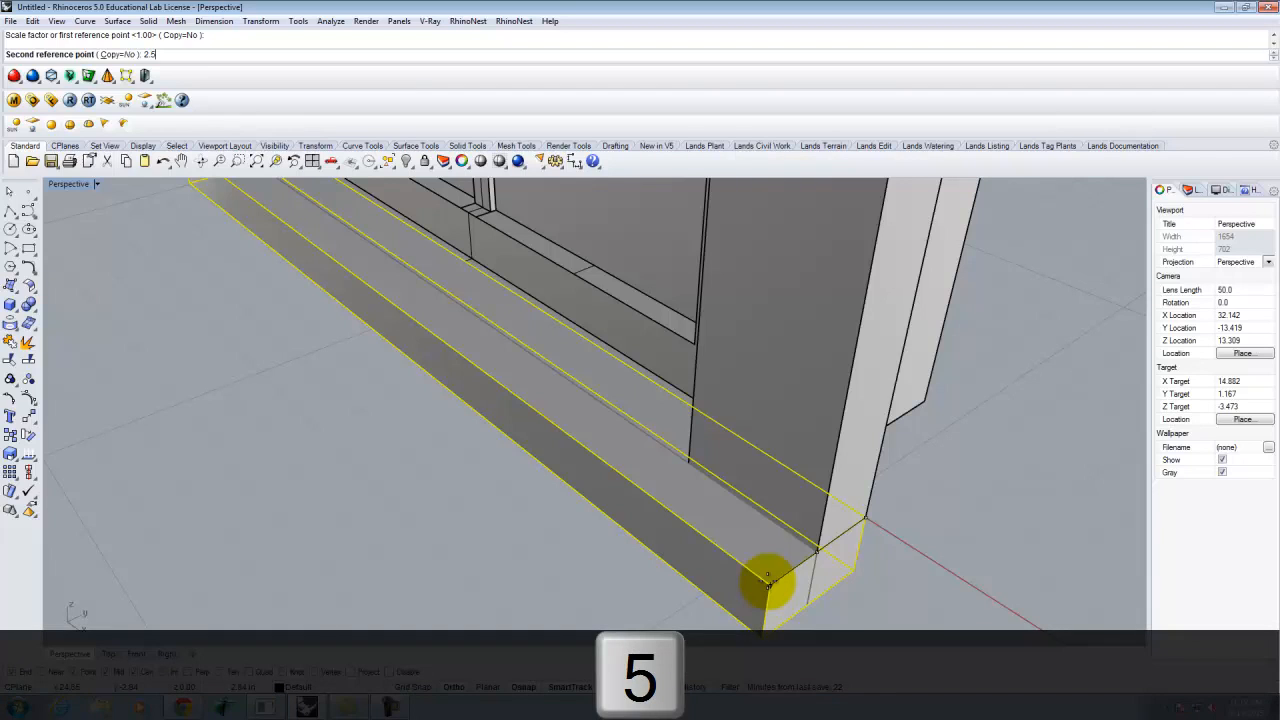
{"action": "key", "text": "Return"}
{"action": "left_click", "coordinate": [447, 607]}
{"action": "right_click_drag", "start_coordinate": [576, 575], "coordinate": [650, 519]}
{"action": "scroll", "coordinate": [655, 519], "scroll_direction": "down", "scroll_amount": 8}
{"action": "right_click_drag", "start_coordinate": [760, 521], "coordinate": [629, 394]}
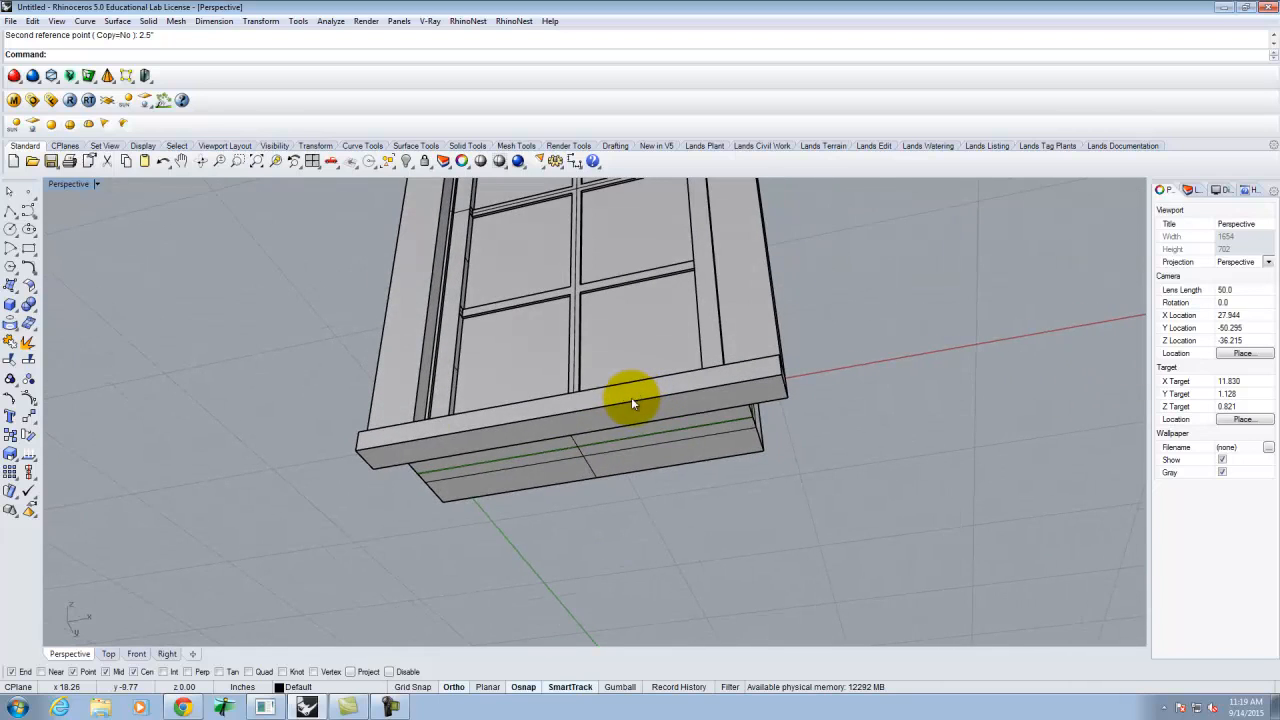
- Draw an apron box from the sill corner to its midpoint with height -3.5
{"action": "left_click", "coordinate": [10, 304]}
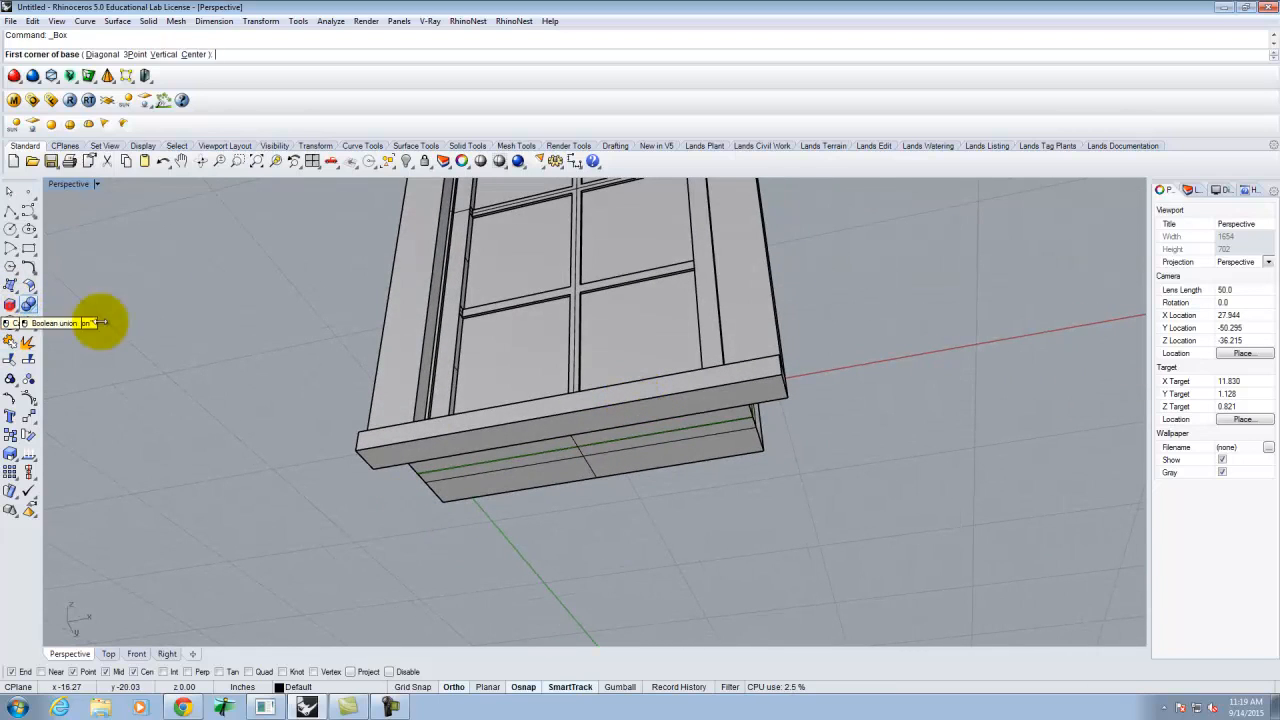
{"action": "right_click_drag", "start_coordinate": [815, 461], "coordinate": [800, 566]}
{"action": "left_click", "coordinate": [759, 461]}
{"action": "scroll", "coordinate": [405, 395], "scroll_direction": "up", "scroll_amount": 4}
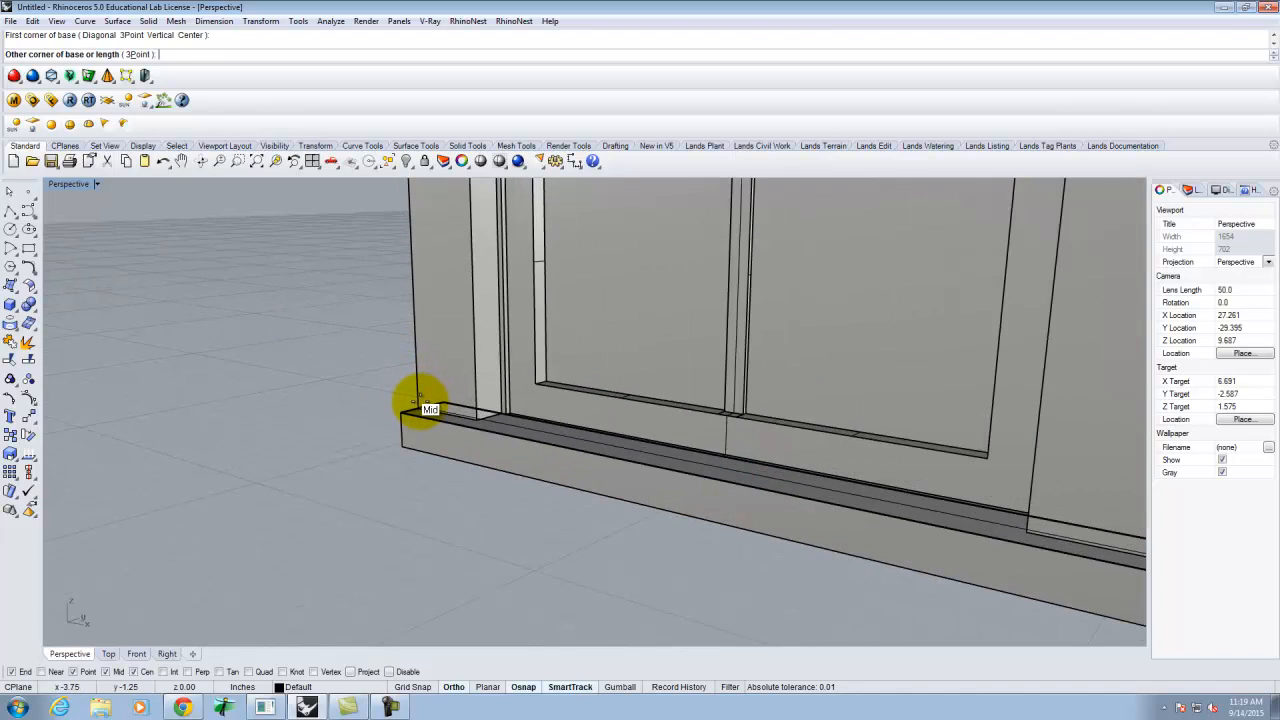
{"action": "left_click", "coordinate": [420, 400]}
{"action": "type", "text": "3"}
{"action": "key", "text": "Delete"}
{"action": "key", "text": "BackSpace"}
{"action": "type", "text": "-"}
{"action": "key", "text": "BackSpace"}
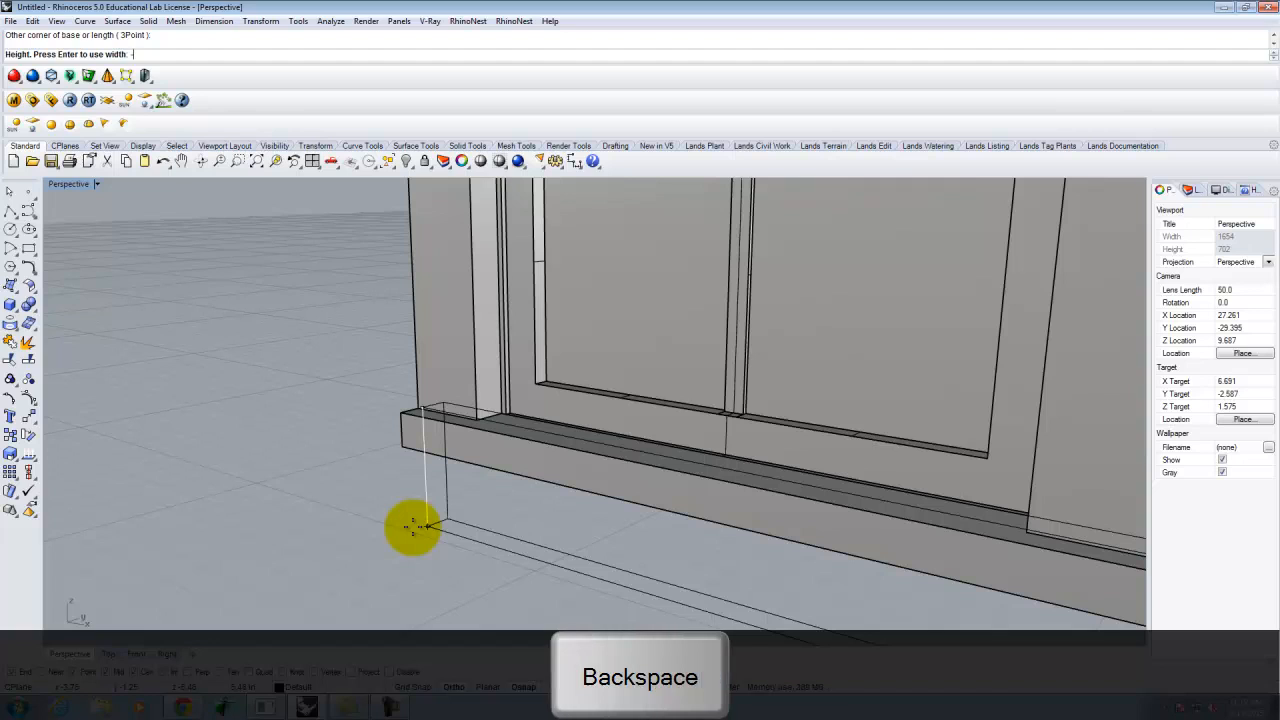
{"action": "type", "text": "-3.5"}
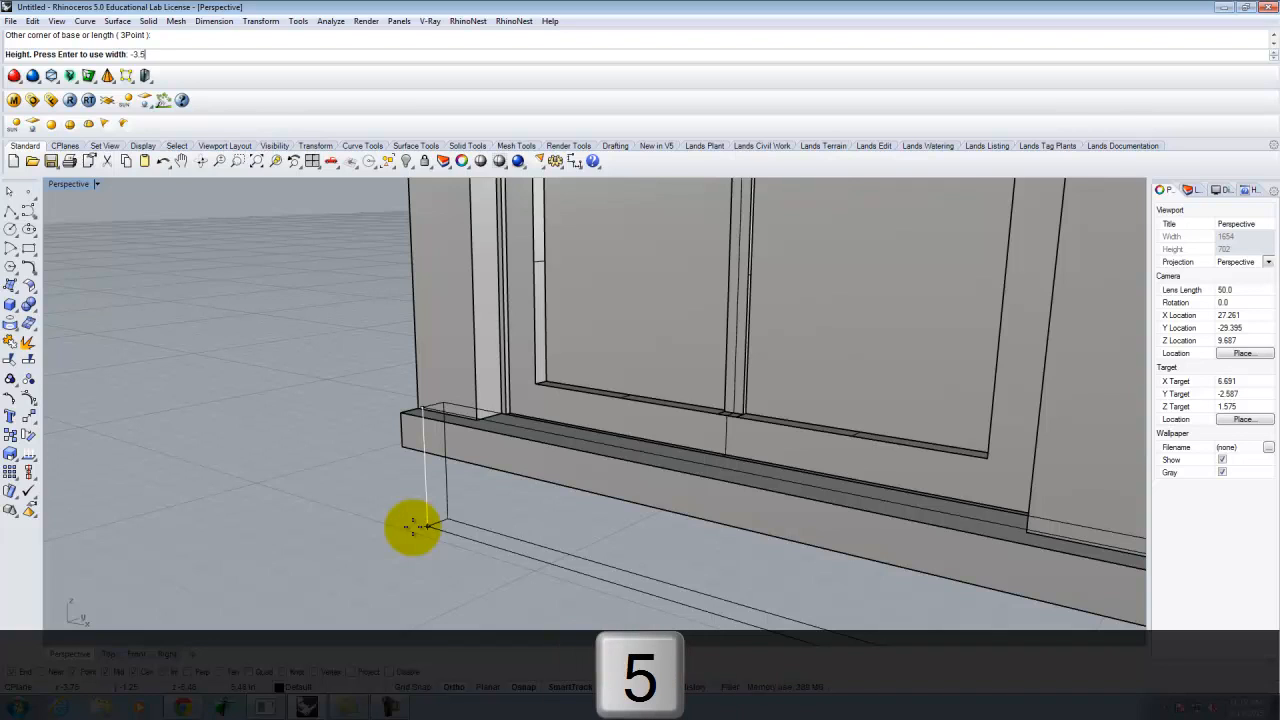
{"action": "key", "text": "Return"}
- Move the apron box so its end point meets the sill's end point
{"action": "left_click", "coordinate": [499, 496]}
{"action": "scroll", "coordinate": [267, 445], "scroll_direction": "down", "scroll_amount": 7}
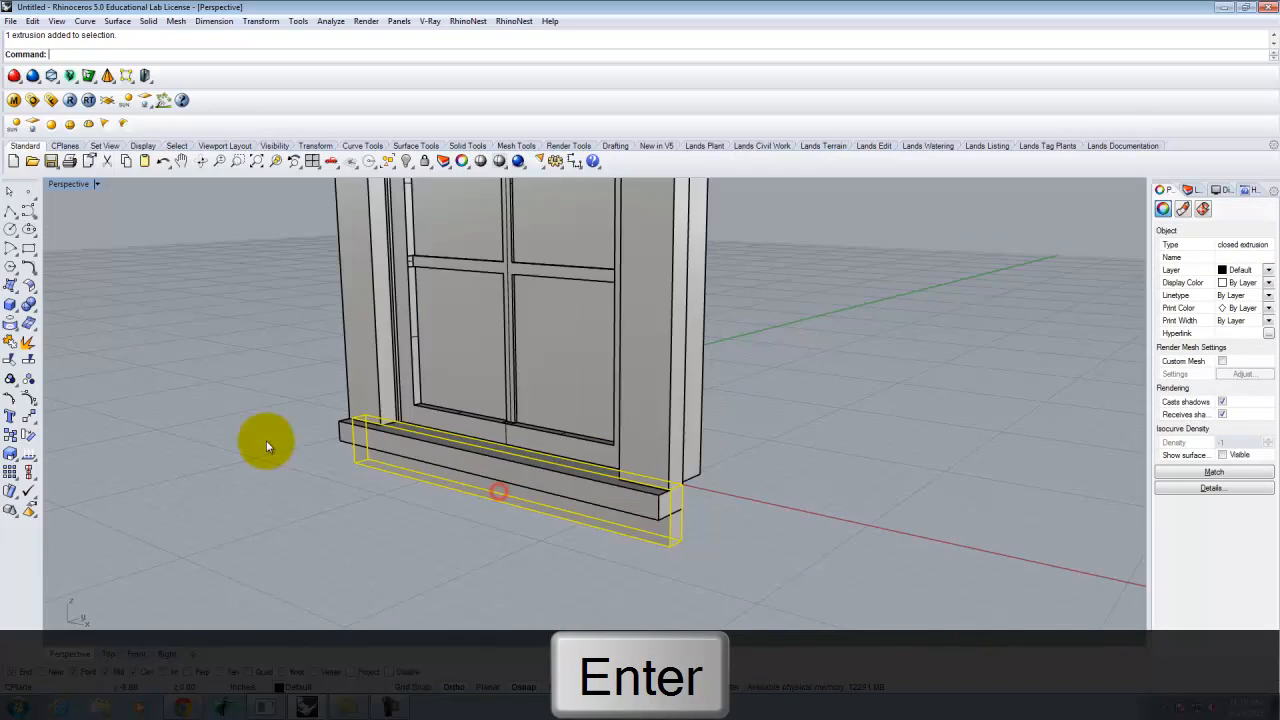
{"action": "scroll", "coordinate": [706, 508], "scroll_direction": "up", "scroll_amount": 5}
{"action": "type", "text": "move"}
{"action": "key", "text": "Return"}
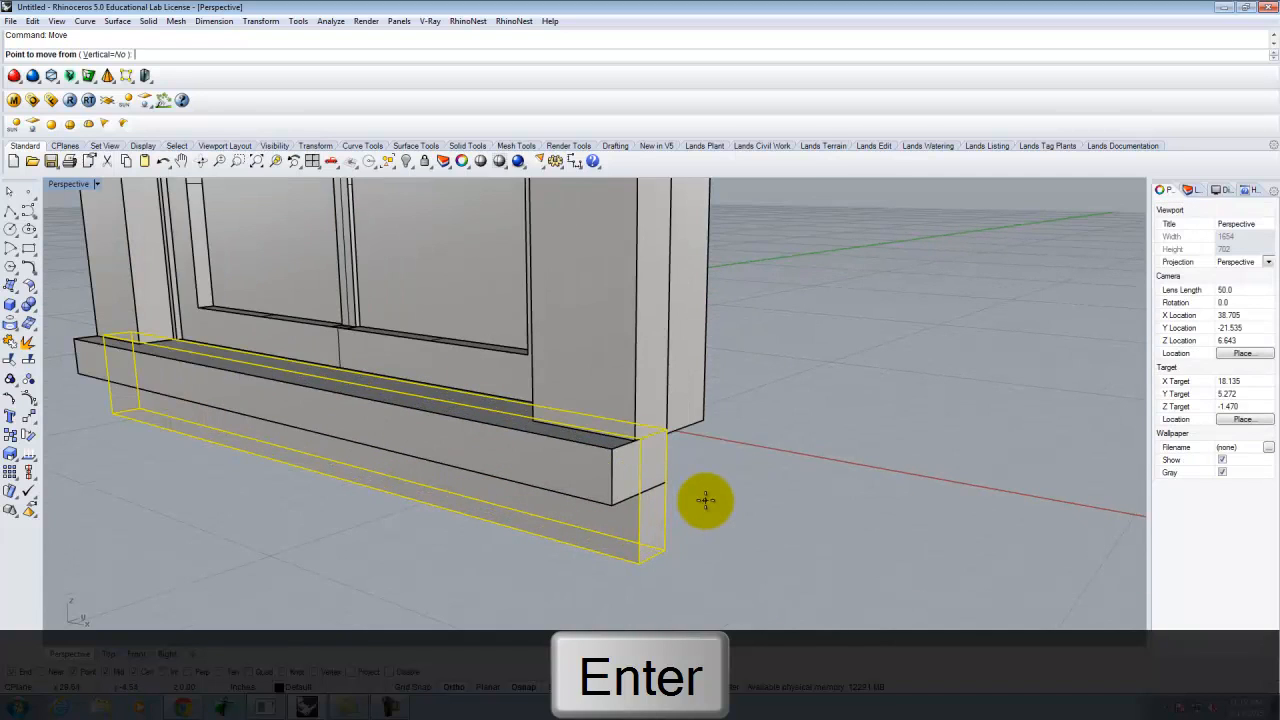
{"action": "left_click", "coordinate": [667, 430]}
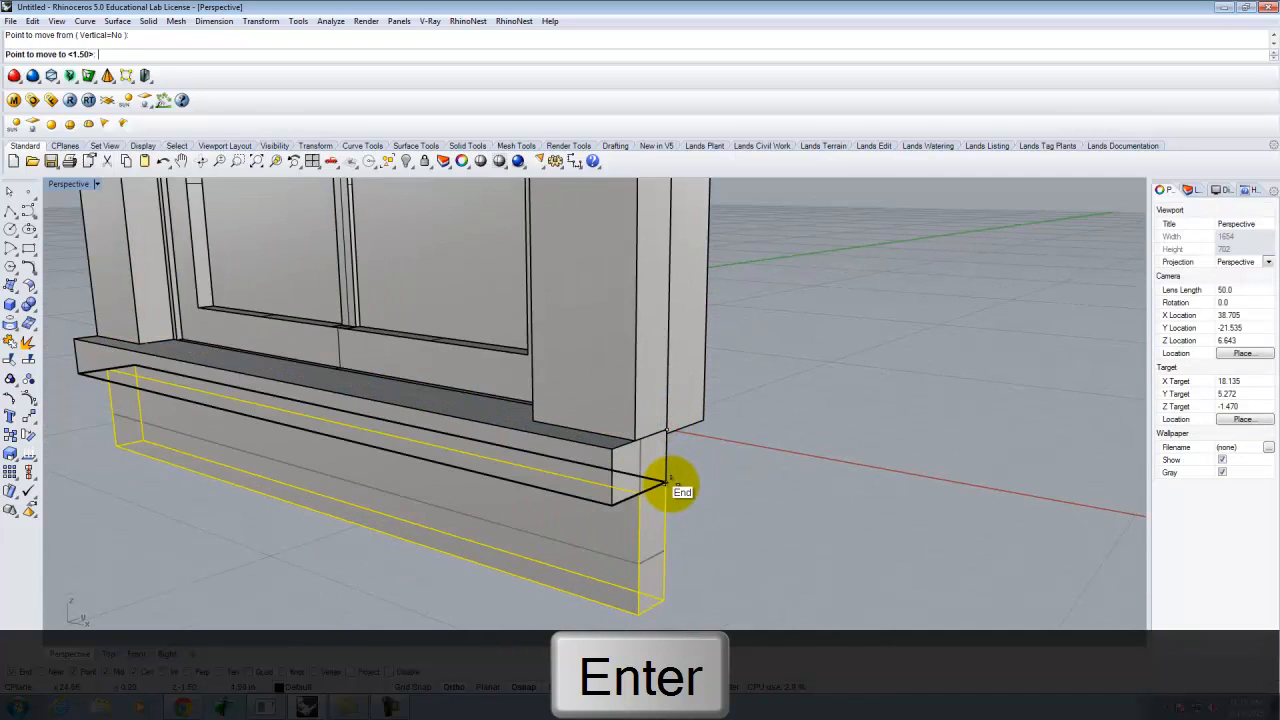
{"action": "left_click", "coordinate": [681, 480]}
{"action": "left_click", "coordinate": [750, 497]}
{"action": "scroll", "coordinate": [706, 489], "scroll_direction": "down", "scroll_amount": 8}
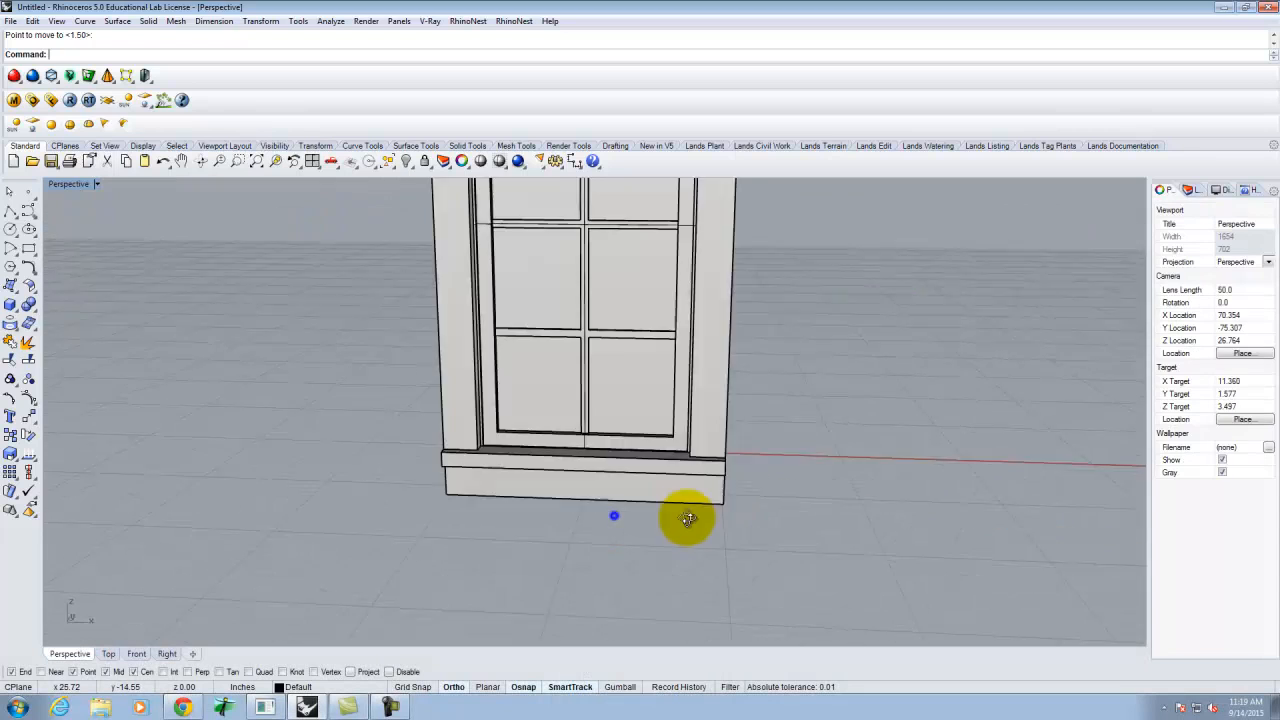
{"action": "mouse_move", "coordinate": [681, 513]}
{"action": "right_mouse_down"}
{"action": "mouse_move", "coordinate": [614, 514]}
{"action": "mouse_move", "coordinate": [609, 429]}
{"action": "mouse_move", "coordinate": [777, 471]}
{"action": "mouse_move", "coordinate": [533, 443]}
{"action": "mouse_move", "coordinate": [703, 506]}
{"action": "right_mouse_up"}
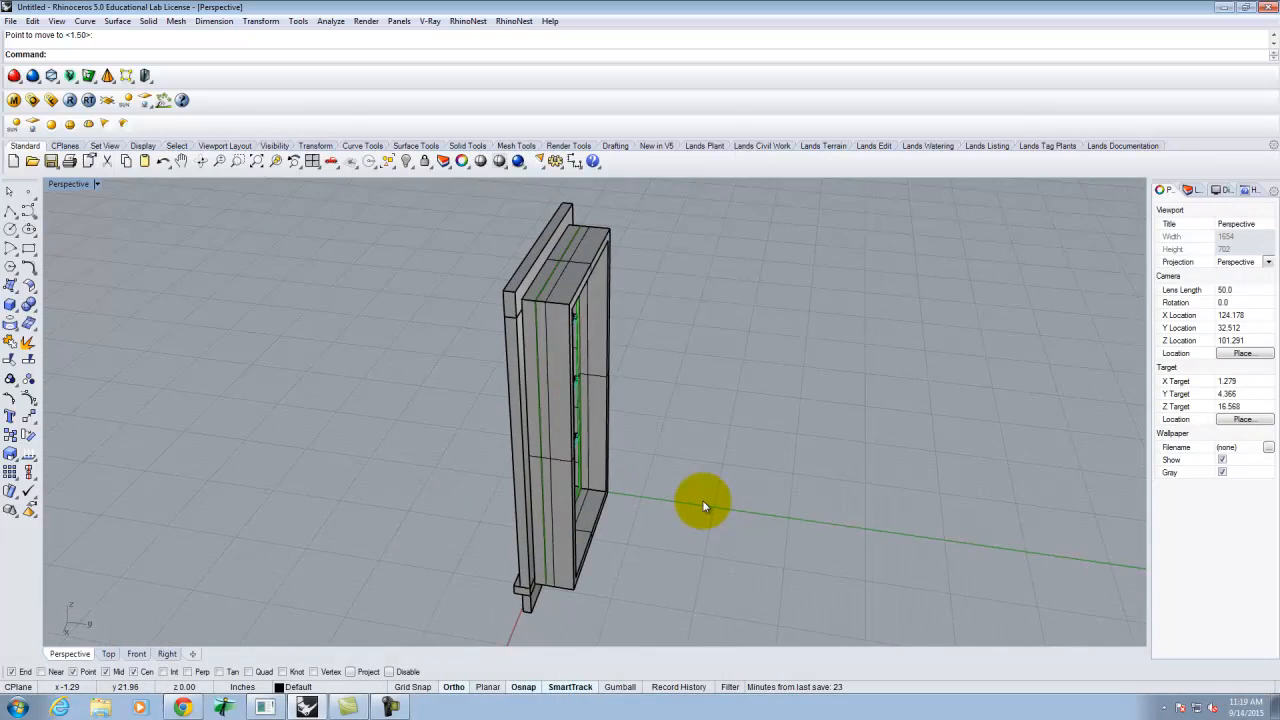
{"action": "right_click_drag", "start_coordinate": [702, 505], "coordinate": [543, 337]}
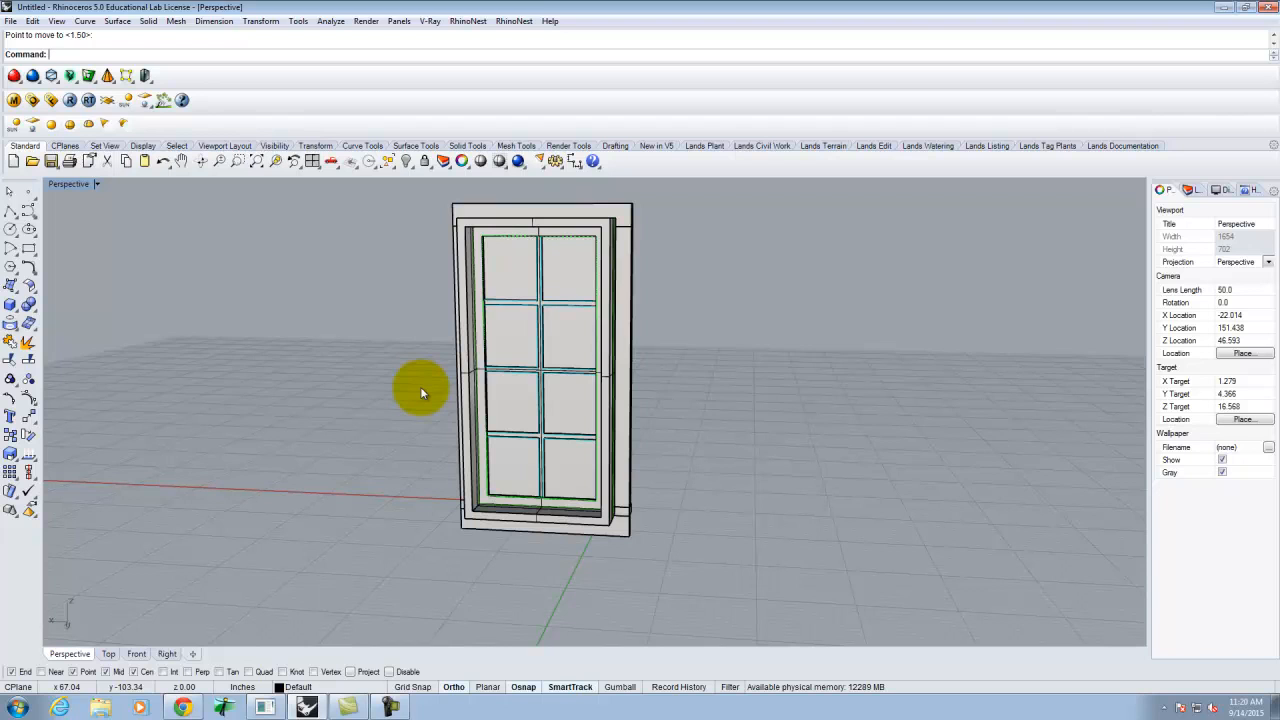
{"action": "right_click_drag", "start_coordinate": [393, 397], "coordinate": [606, 466]}
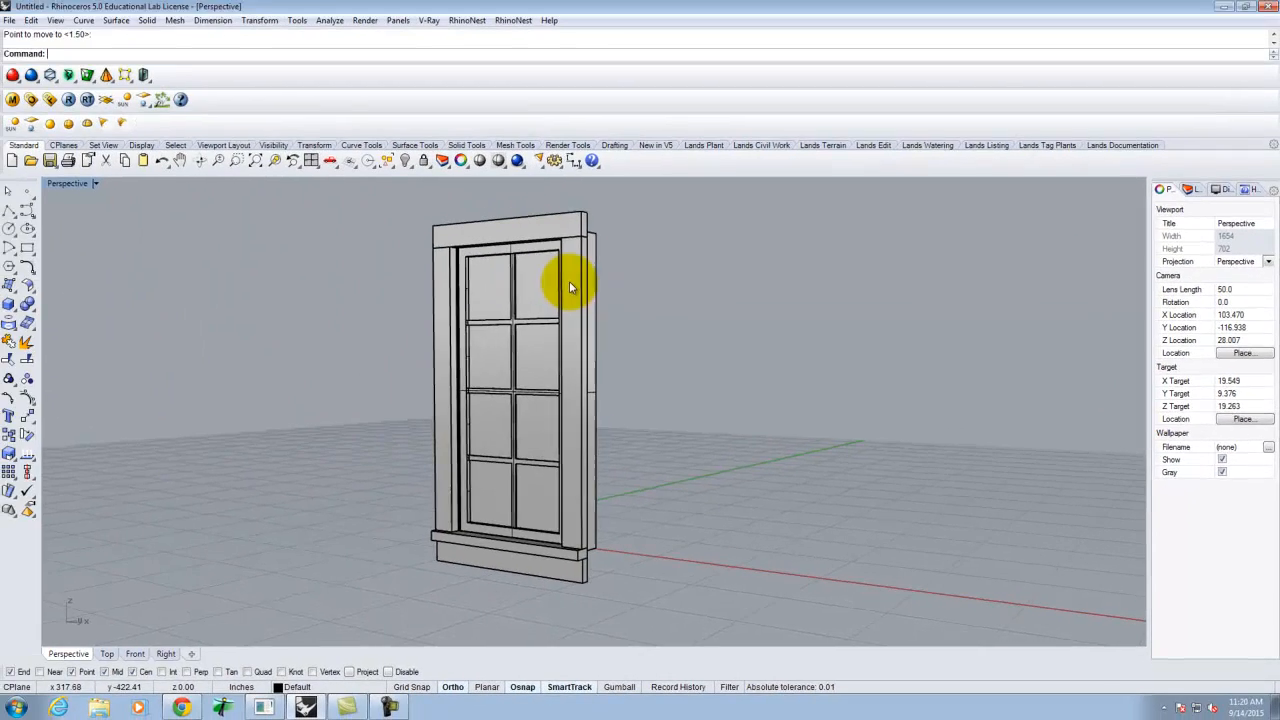
{"action": "right_click_drag", "start_coordinate": [557, 209], "coordinate": [608, 314]}
{"action": "scroll", "coordinate": [606, 310], "scroll_direction": "up", "scroll_amount": 5}
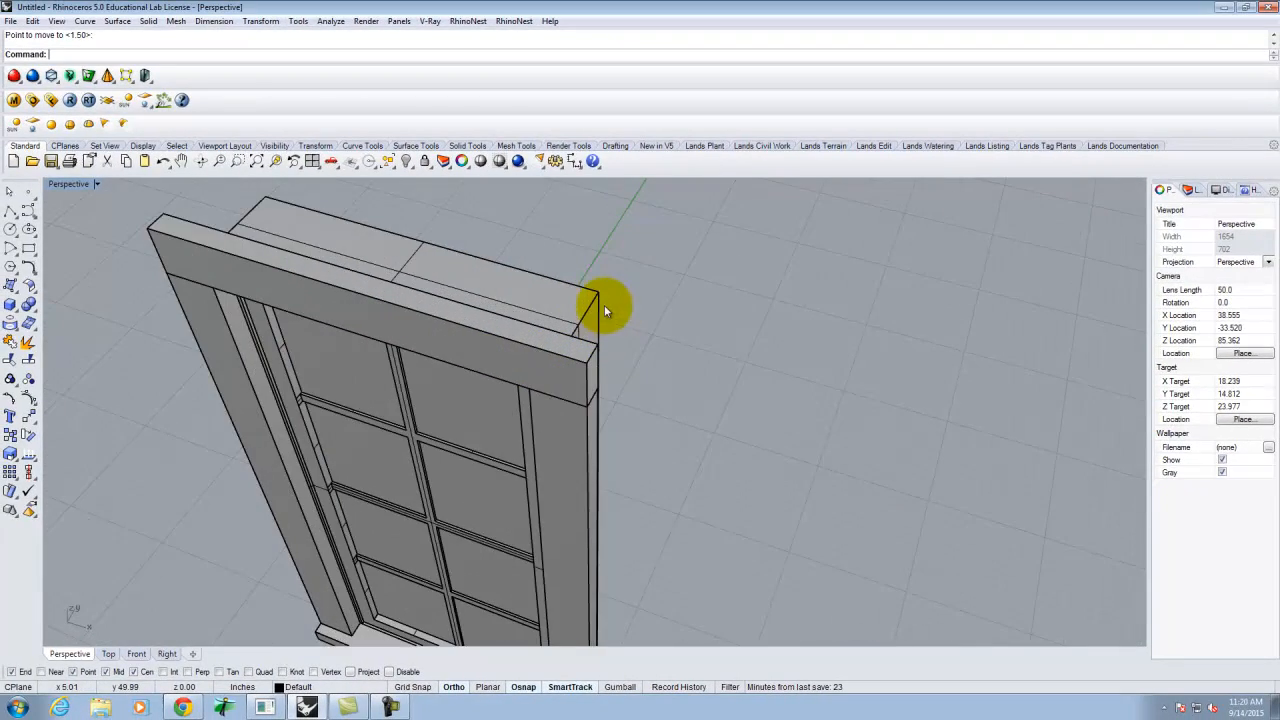
{"action": "right_click_drag", "start_coordinate": [652, 342], "coordinate": [669, 291]}
{"action": "scroll", "coordinate": [740, 280], "scroll_direction": "down", "scroll_amount": 5}
{"action": "scroll", "coordinate": [720, 320], "scroll_direction": "down", "scroll_amount": 2}
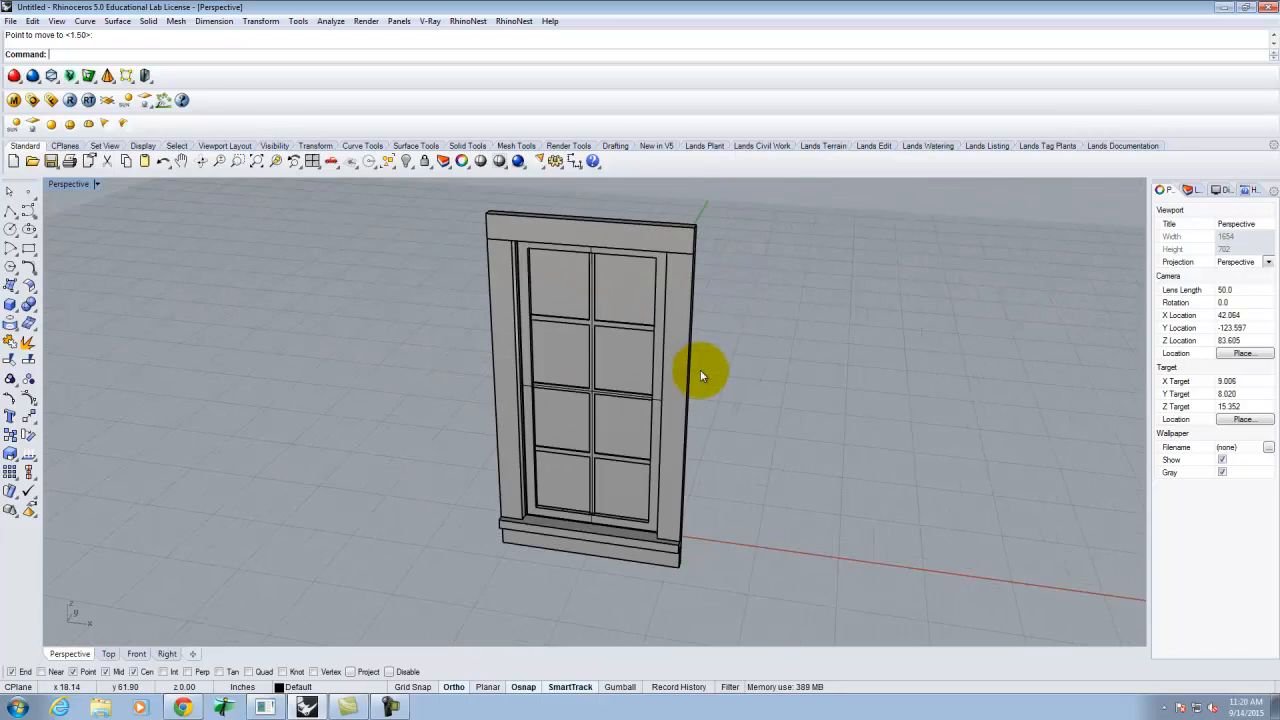
{"action": "scroll", "coordinate": [700, 369], "scroll_direction": "up", "scroll_amount": 2}
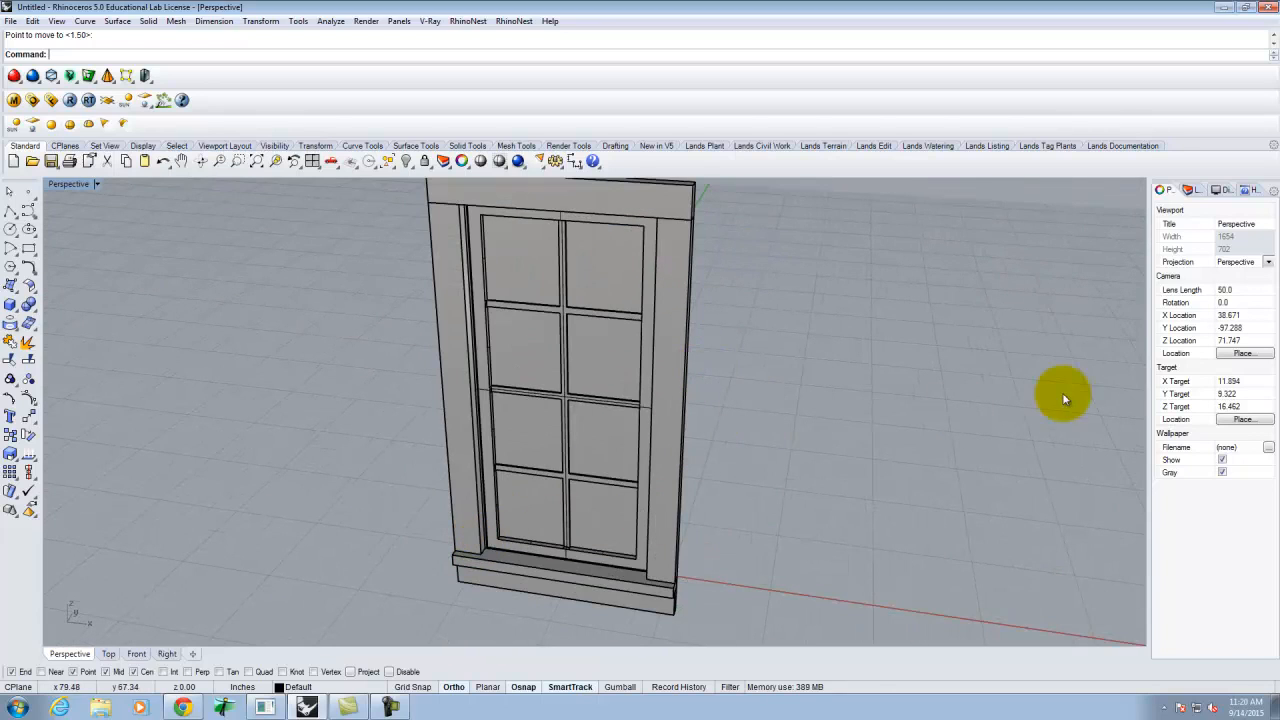
- Delete the imported layers 0 through SYMBOLS, including GUIDES, along with their objects
{"action": "left_click", "coordinate": [1190, 190]}
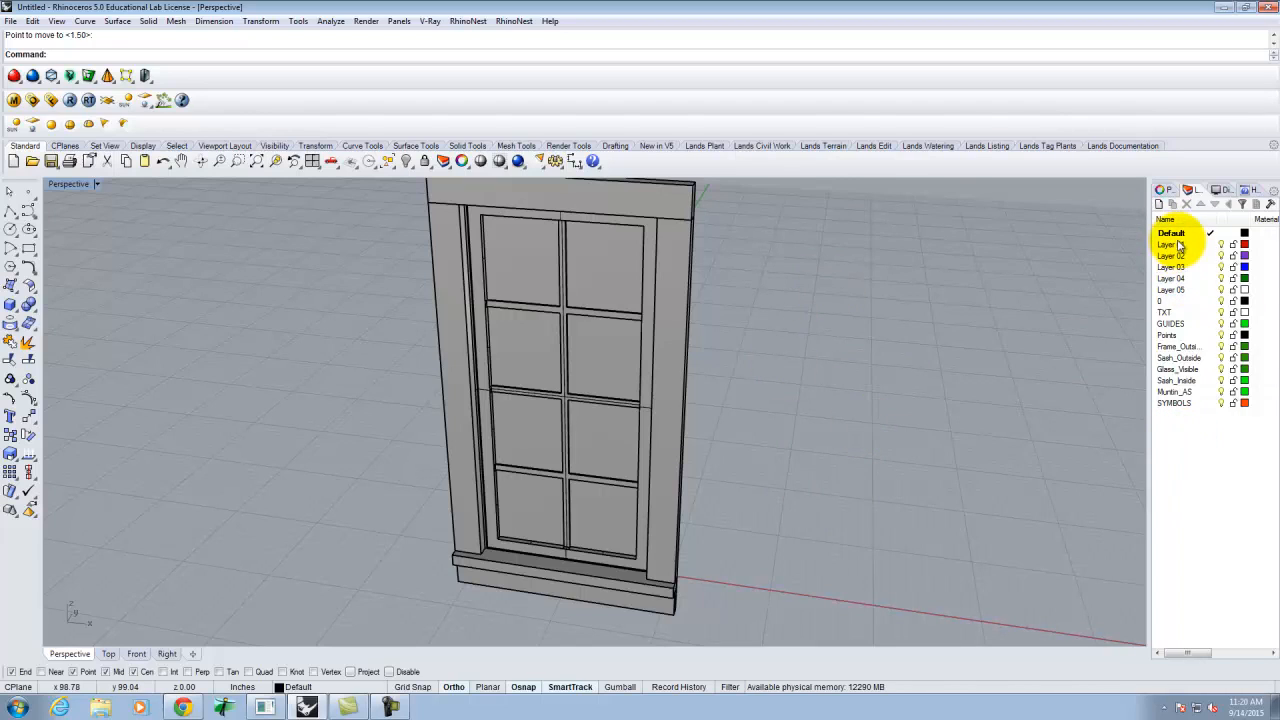
{"action": "left_click", "coordinate": [1170, 301]}
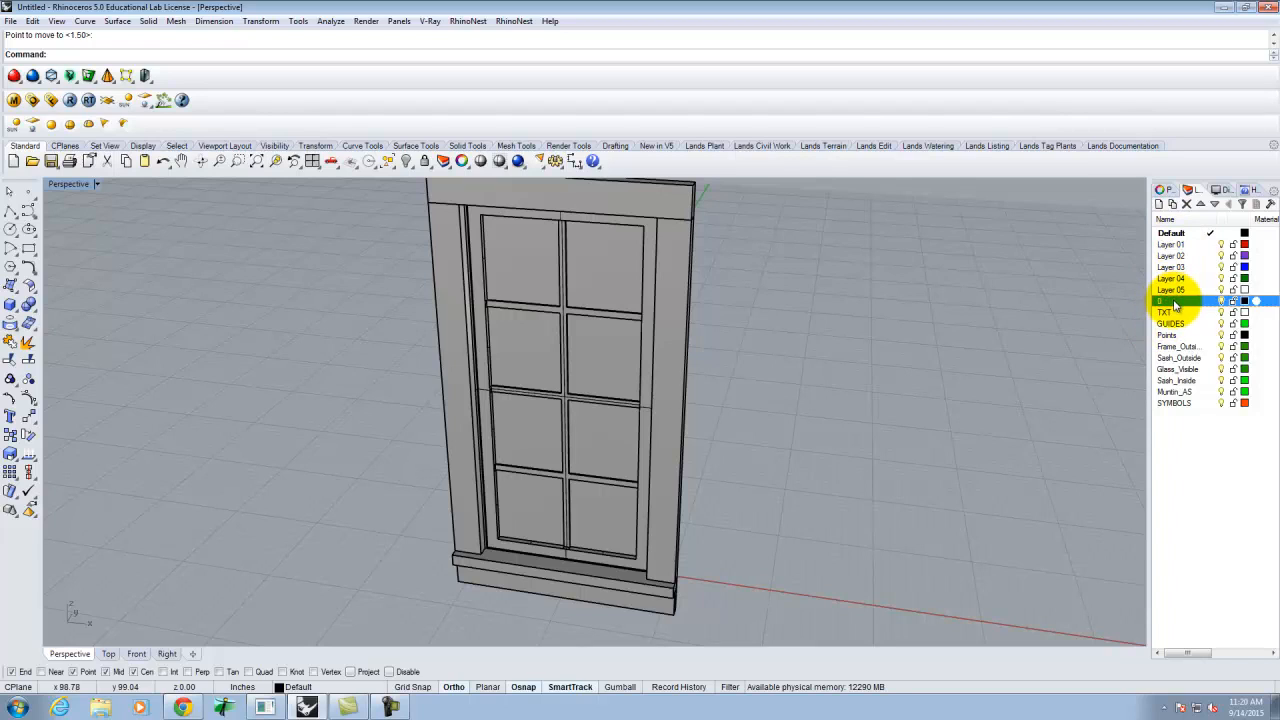
{"action": "left_click", "coordinate": [1176, 394], "text": "shift"}
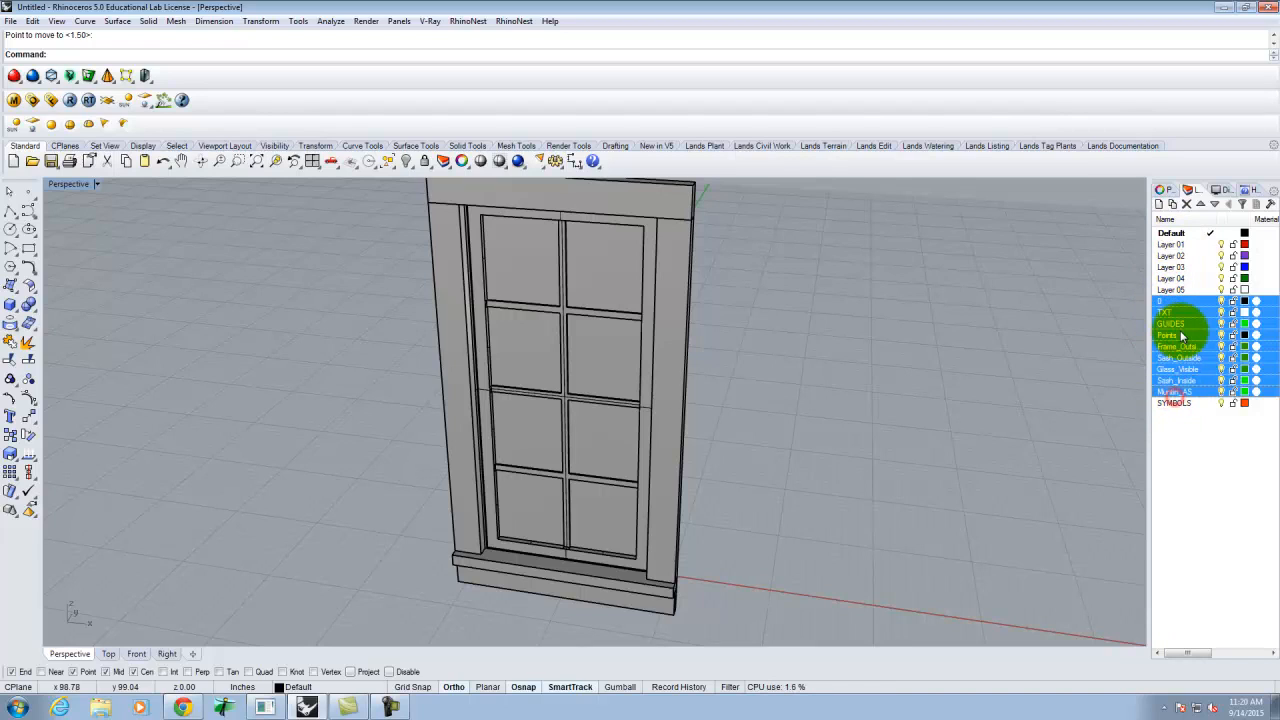
{"action": "left_click", "coordinate": [1175, 403], "text": "shift"}
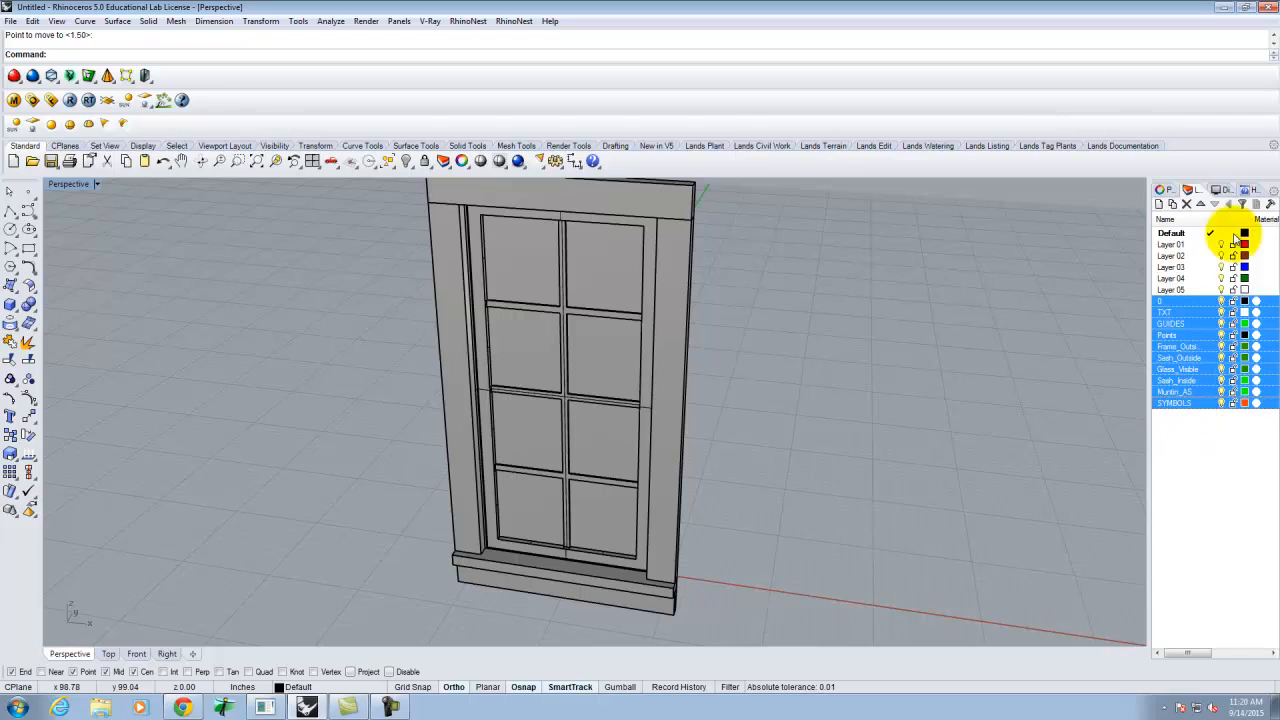
{"action": "left_click", "coordinate": [1187, 204]}
{"action": "left_click", "coordinate": [766, 386]}
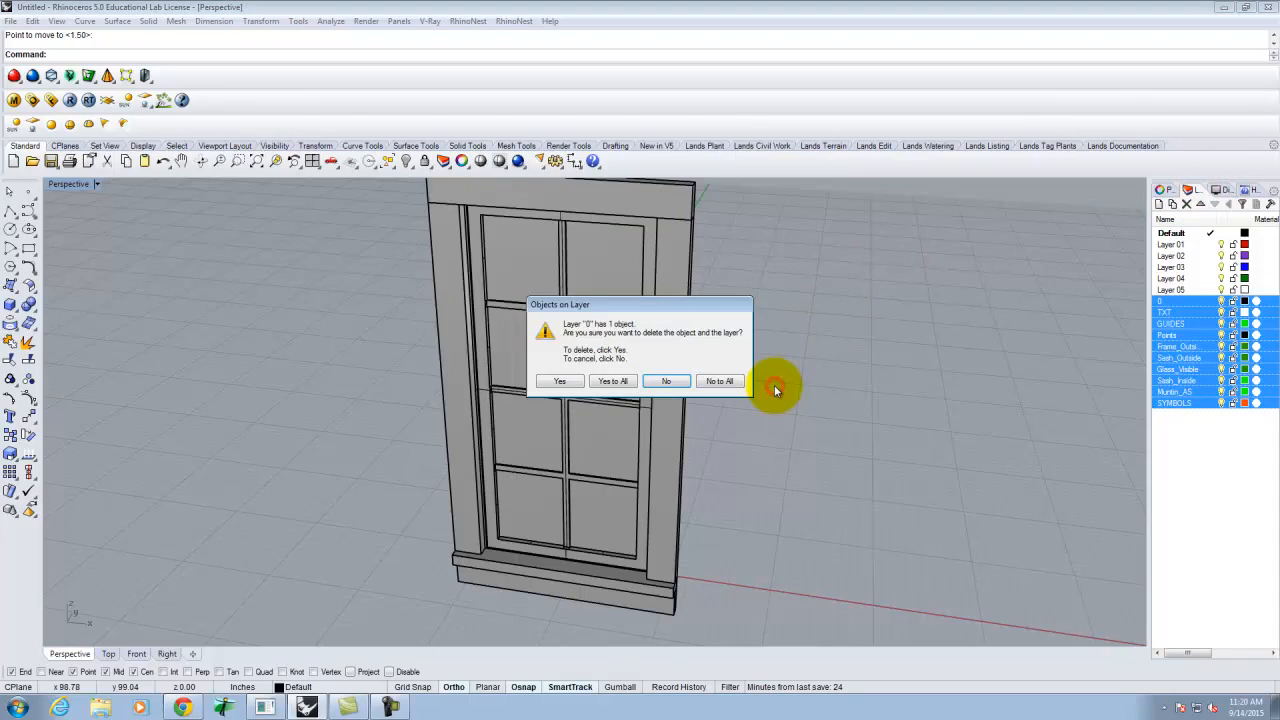
{"action": "left_click", "coordinate": [612, 382]}
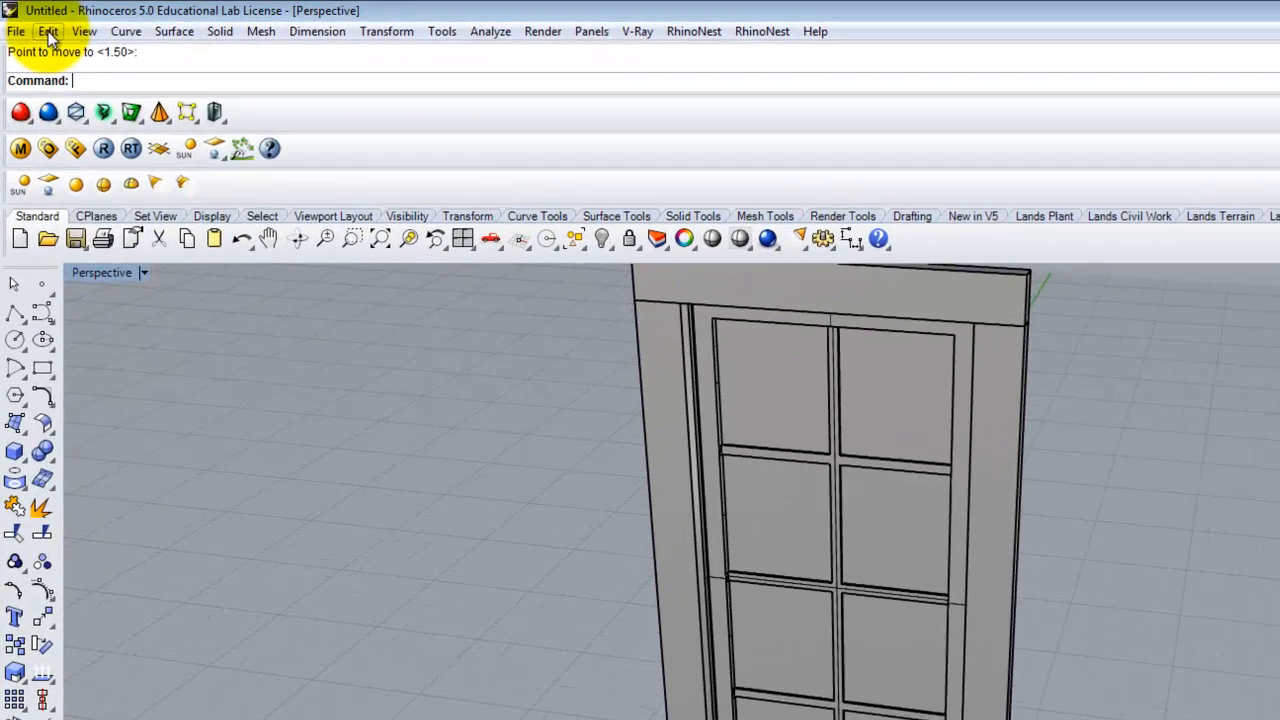
{"action": "left_click", "coordinate": [33, 21]}
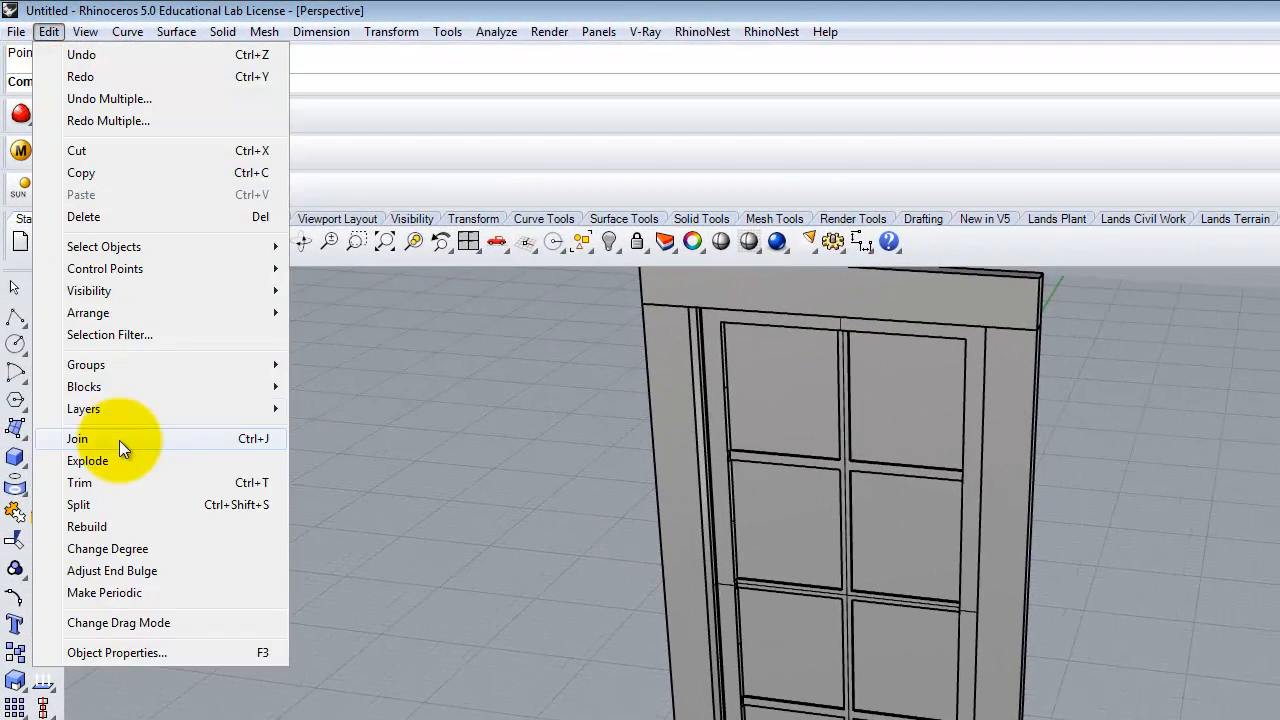
{"action": "mouse_move", "coordinate": [107, 386]}
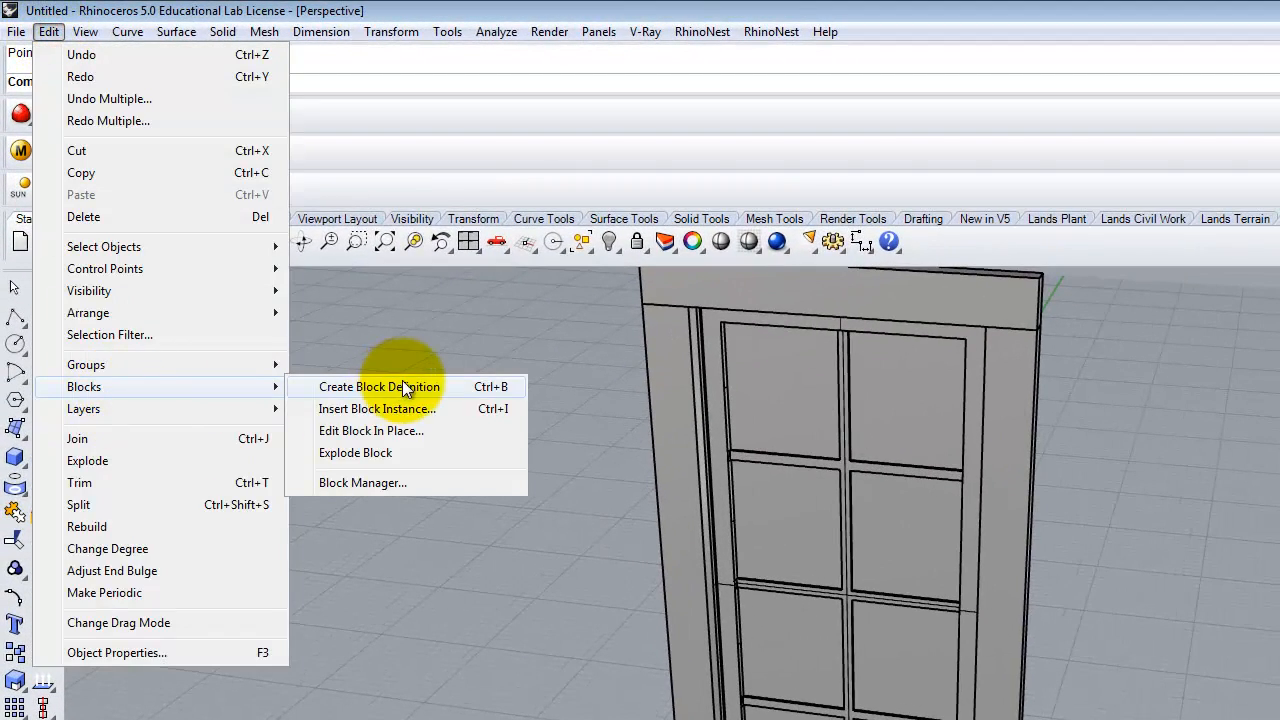
{"action": "left_click", "coordinate": [394, 483]}
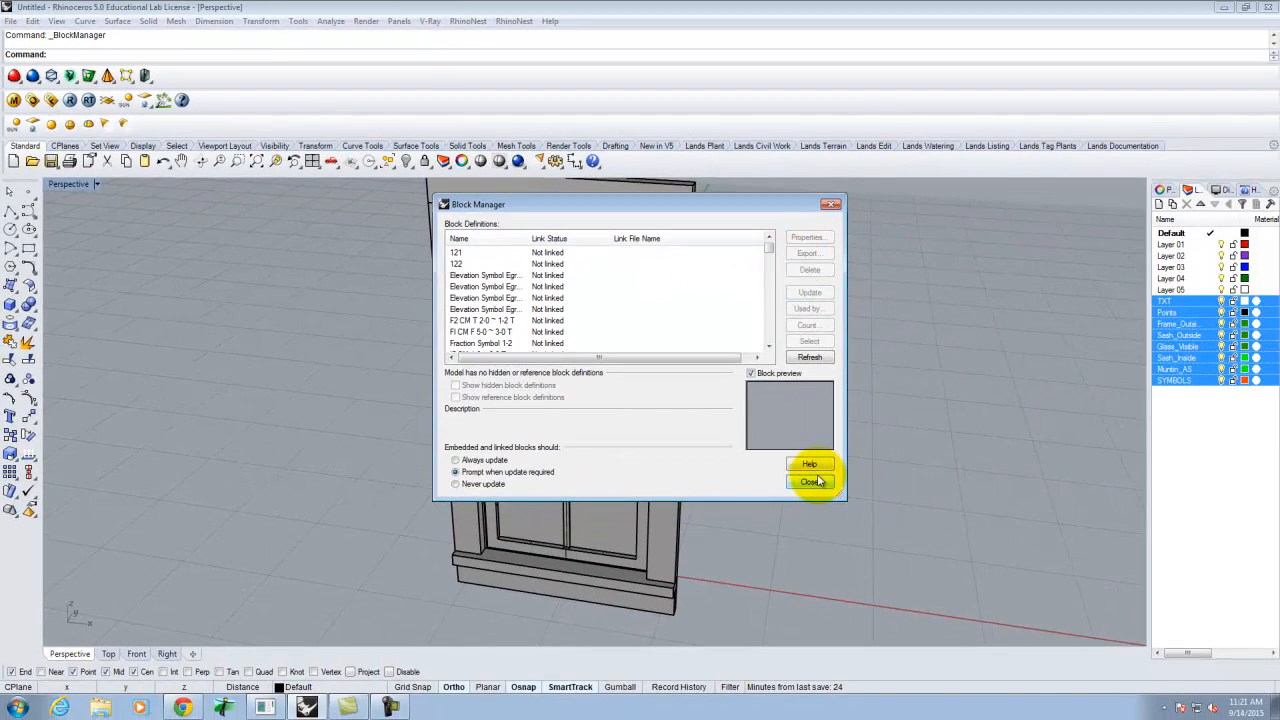
{"action": "left_click", "coordinate": [812, 482]}
{"action": "scroll", "coordinate": [408, 553], "scroll_direction": "down", "scroll_amount": 4}
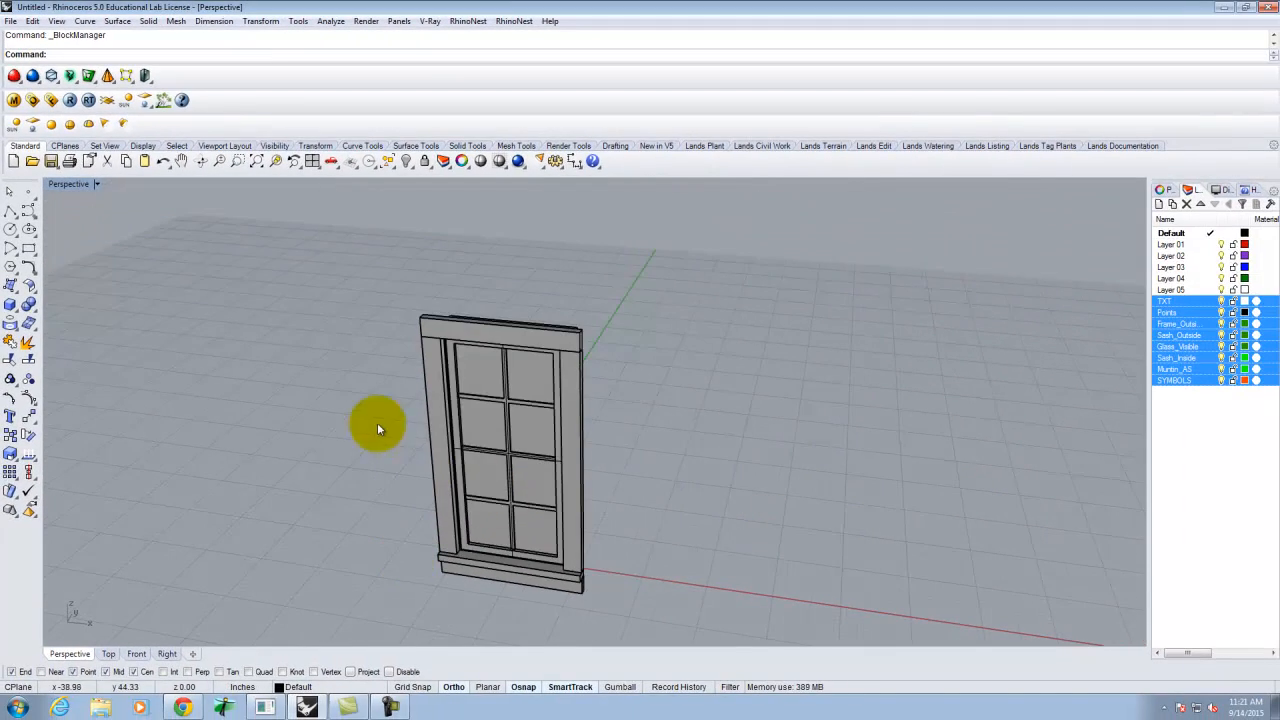
- Copy the whole window model into a new Large Objects - Inches document, discarding the old file
{"action": "left_click_drag", "start_coordinate": [343, 250], "coordinate": [612, 617]}
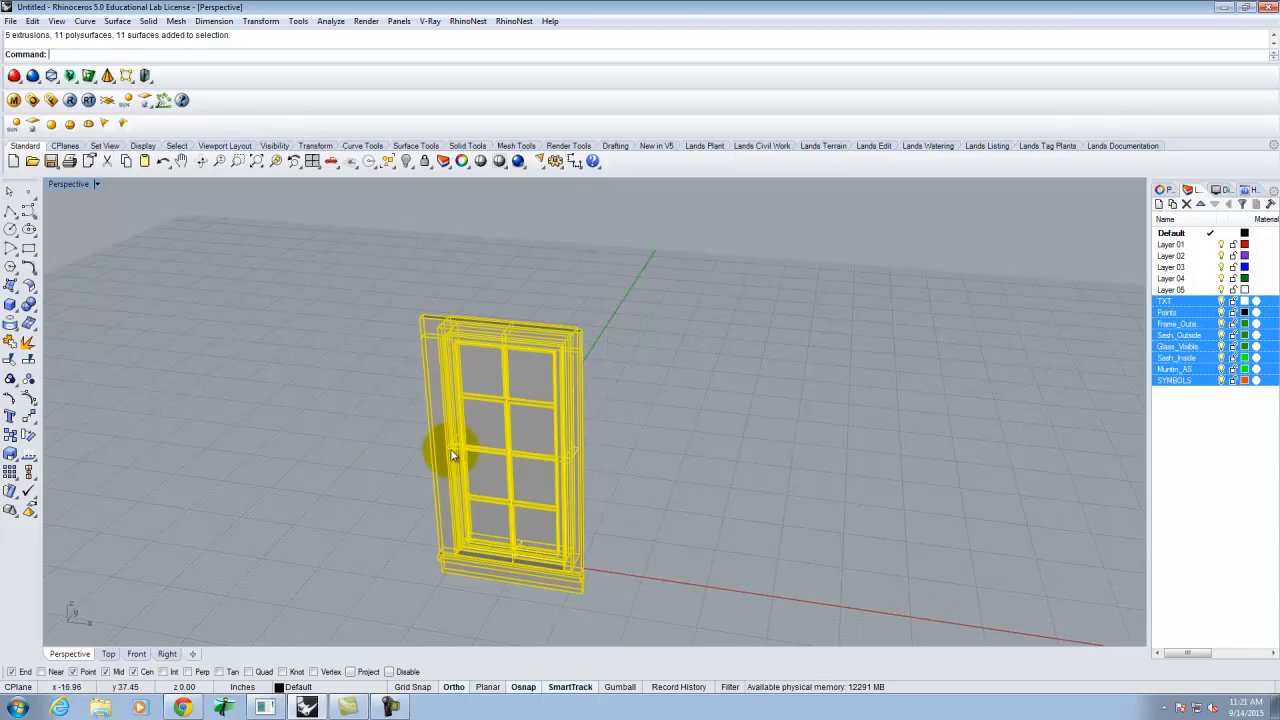
{"action": "left_click", "coordinate": [33, 20]}
{"action": "left_click", "coordinate": [52, 117]}
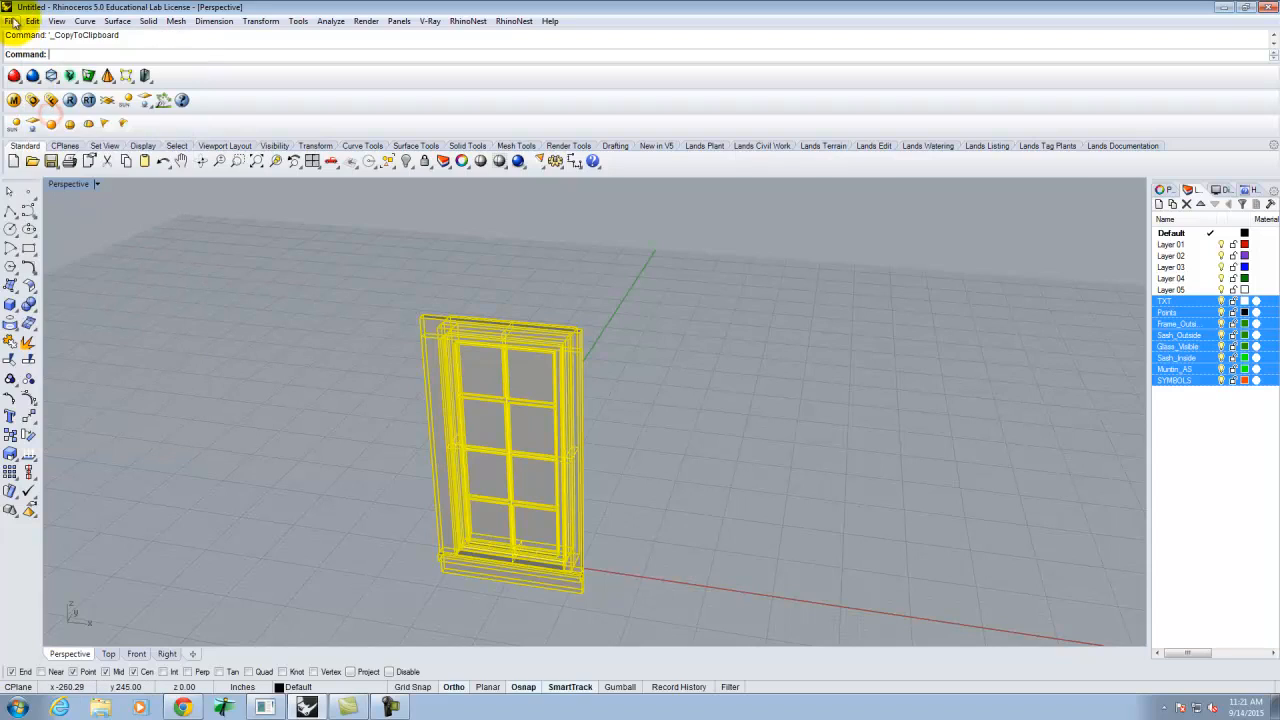
{"action": "left_click", "coordinate": [10, 20]}
{"action": "left_click", "coordinate": [30, 36]}
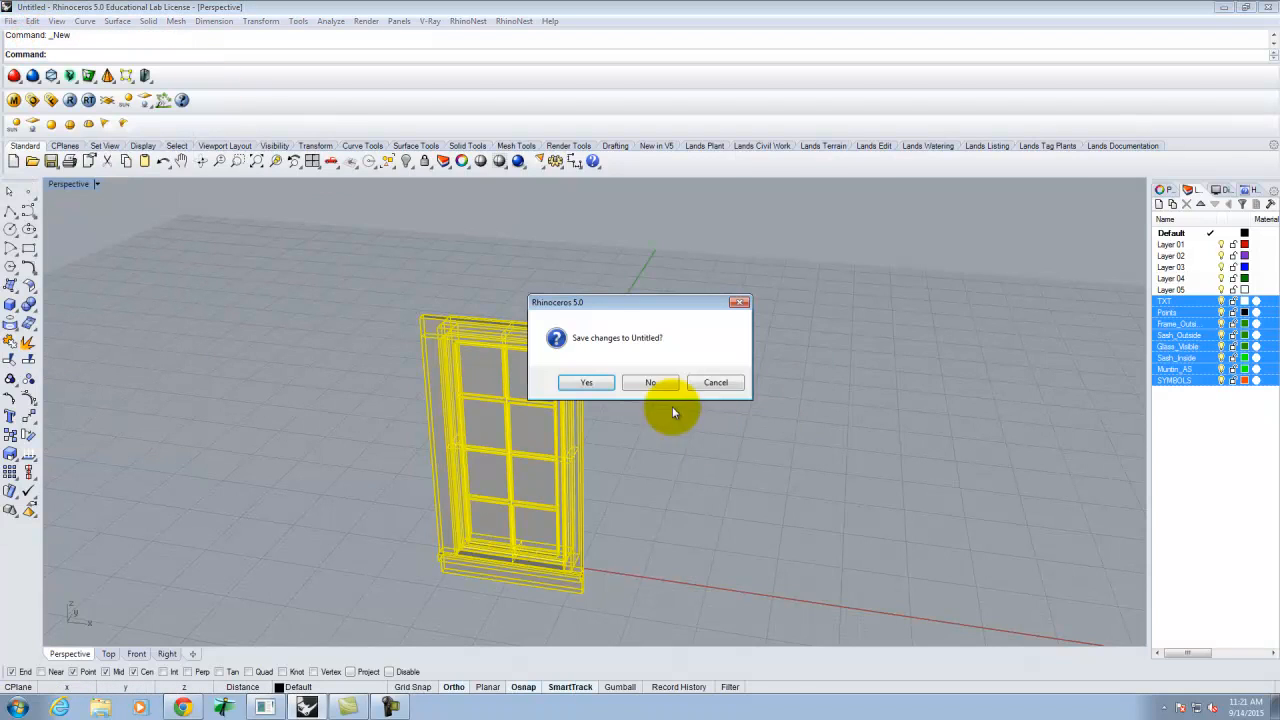
{"action": "left_click", "coordinate": [650, 382]}
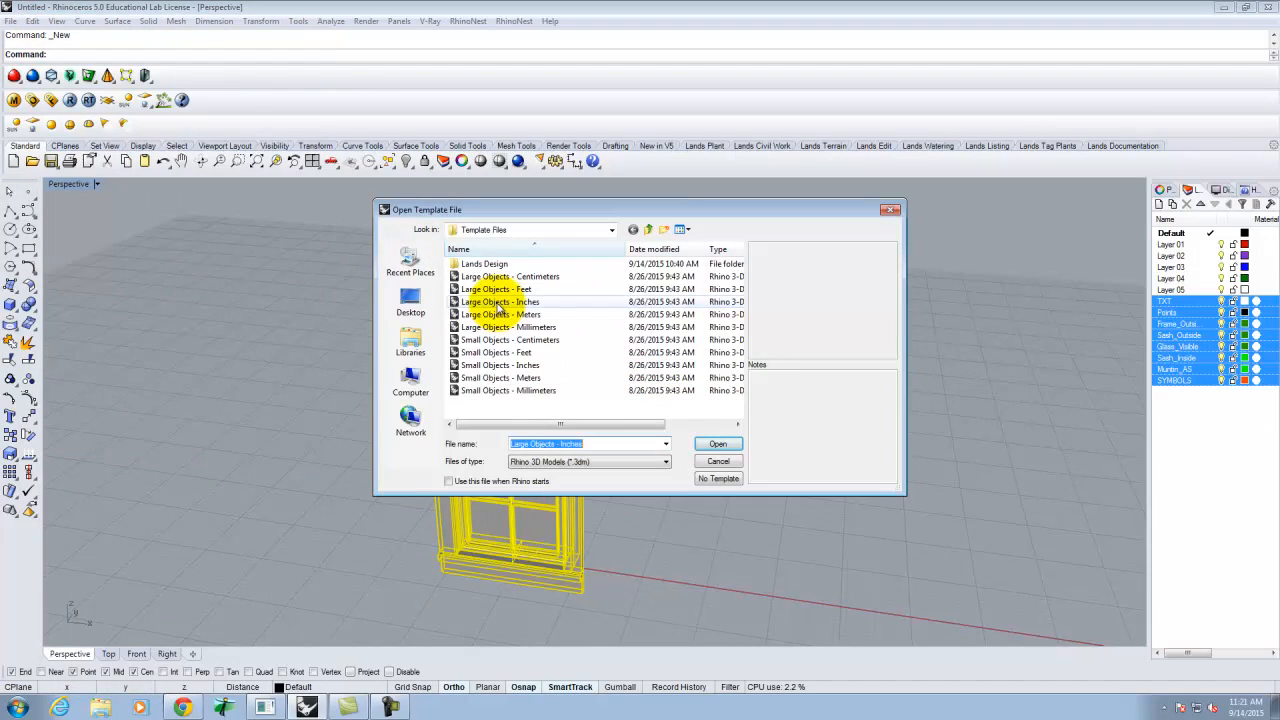
{"action": "double_click", "coordinate": [499, 302]}
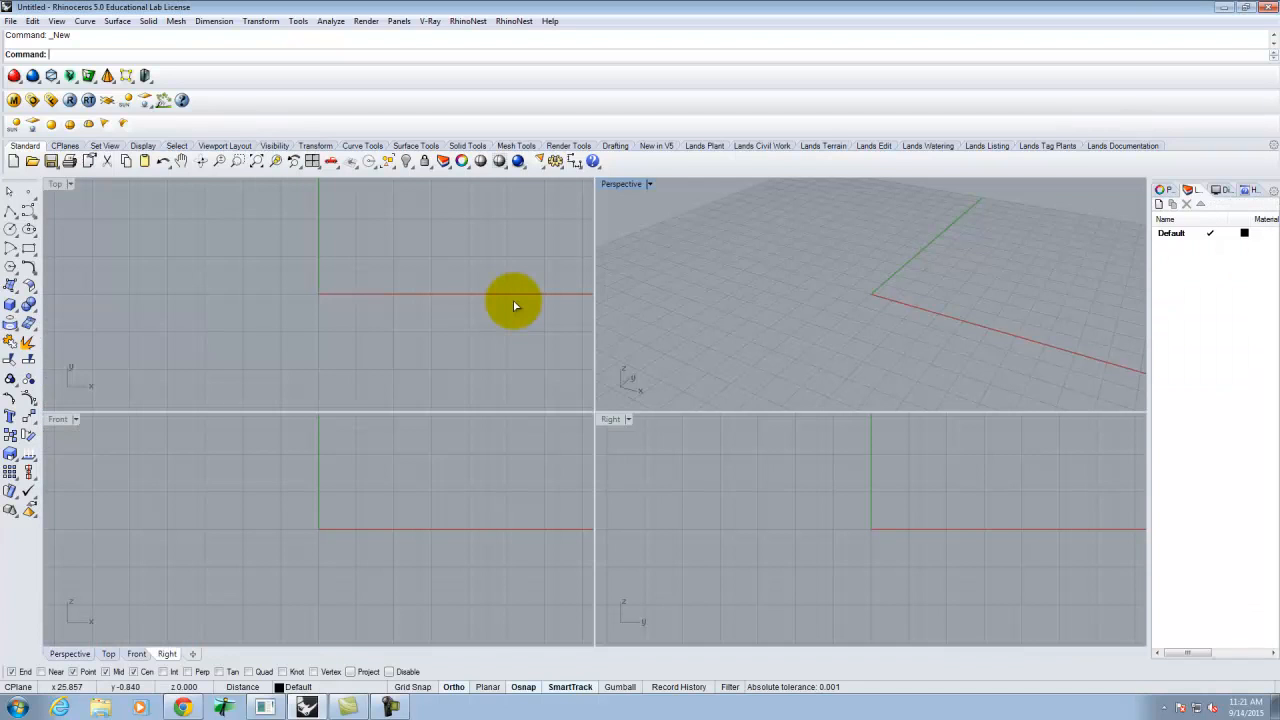
{"action": "left_click", "coordinate": [32, 21]}
{"action": "left_click", "coordinate": [55, 126]}
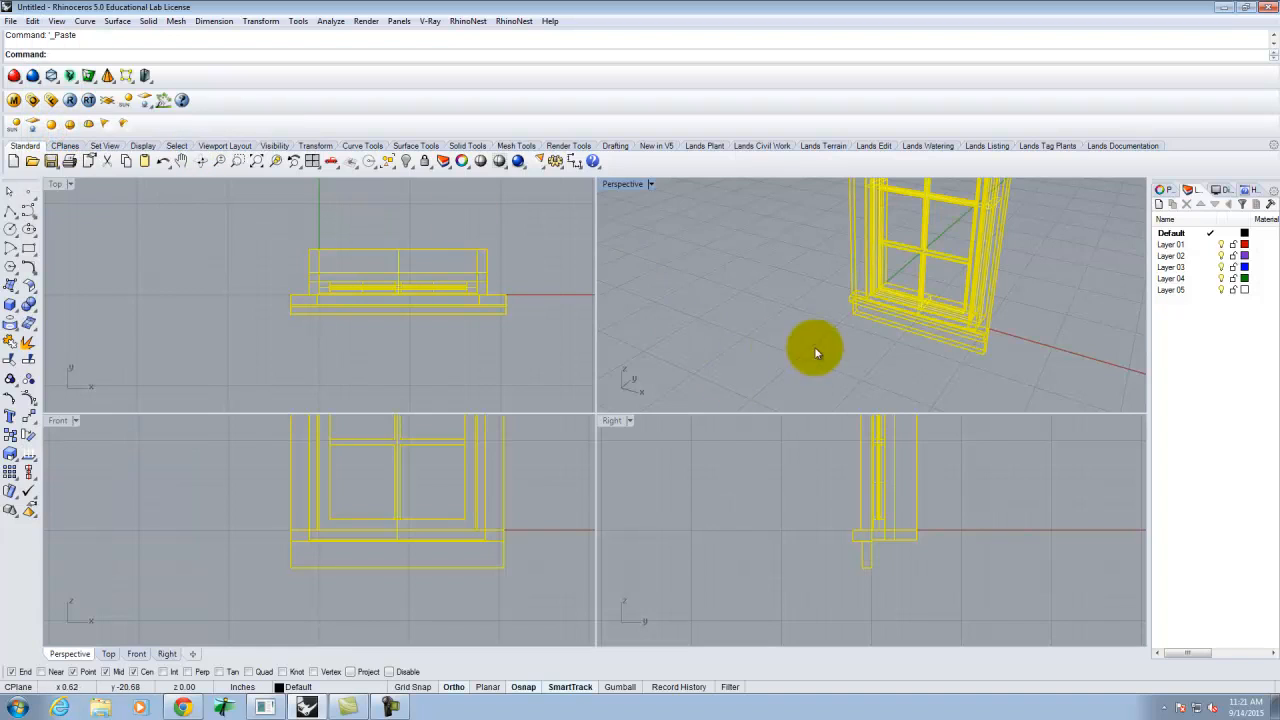
- Set the Perspective viewport to Shaded and maximize it
{"action": "left_click", "coordinate": [722, 357]}
{"action": "scroll", "coordinate": [690, 365], "scroll_direction": "down", "scroll_amount": 5}
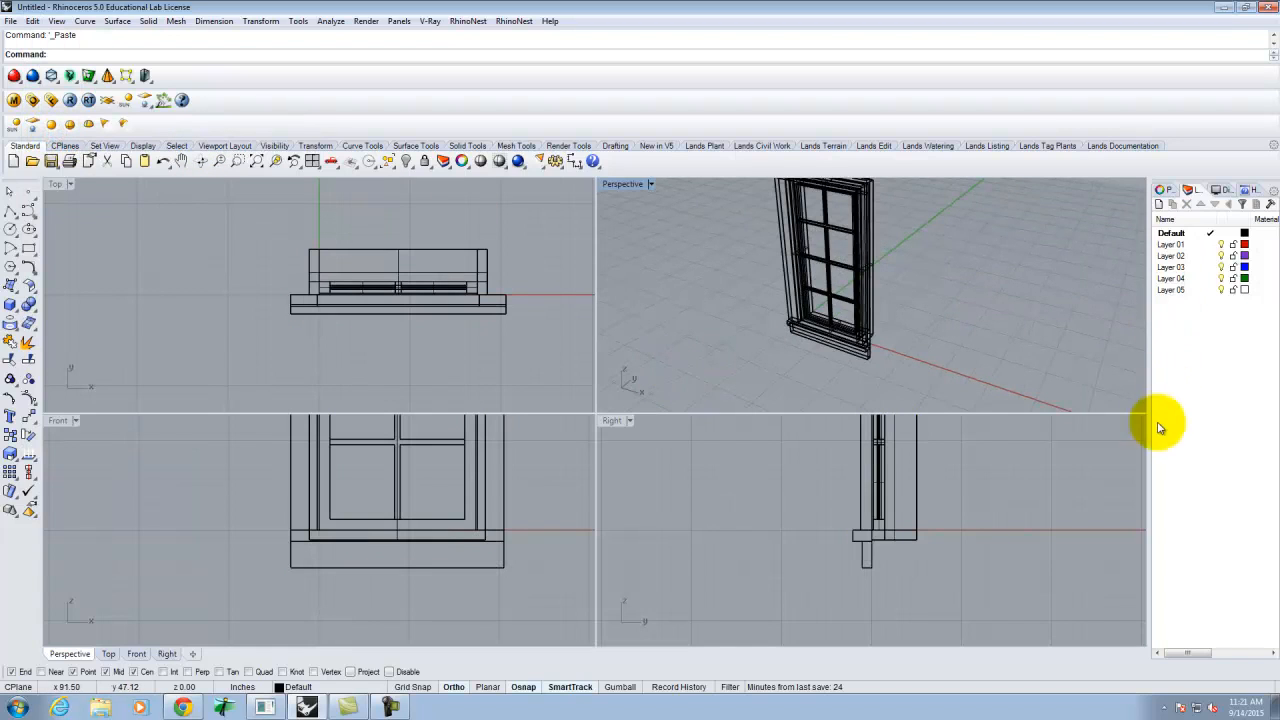
{"action": "left_click", "coordinate": [650, 186]}
{"action": "left_click", "coordinate": [648, 214]}
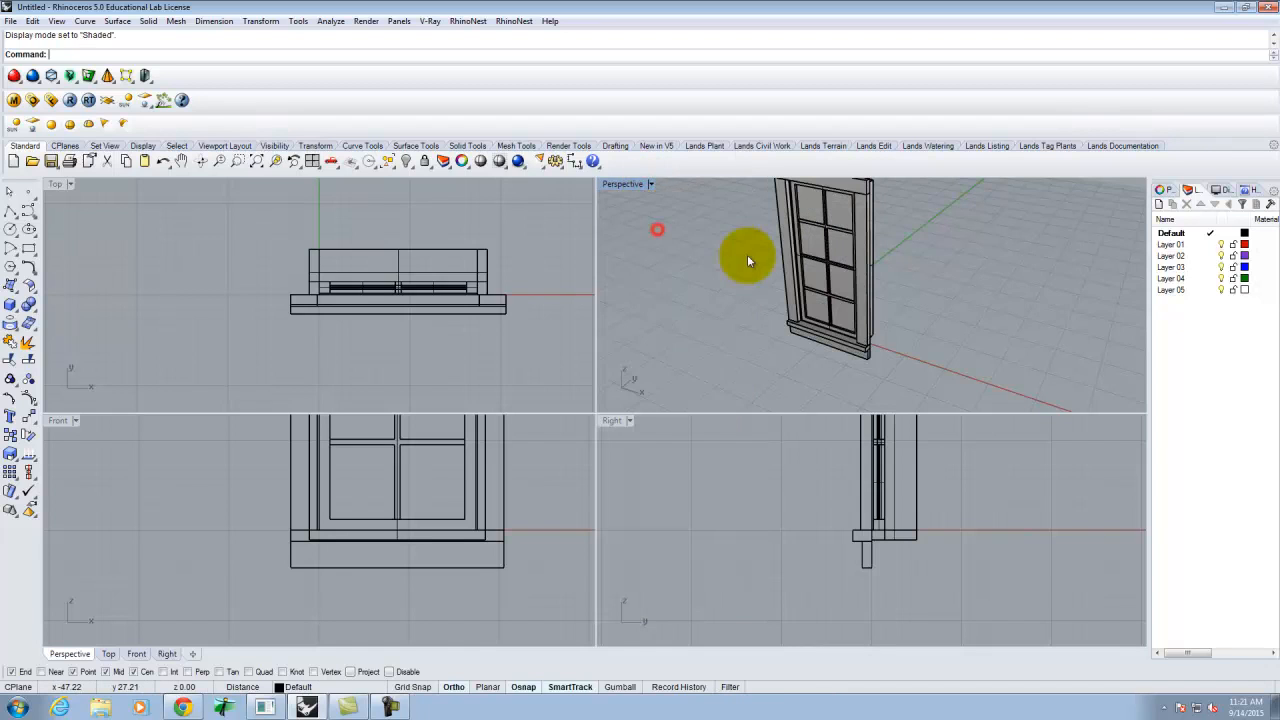
{"action": "double_click", "coordinate": [633, 186]}
{"action": "scroll", "coordinate": [270, 440], "scroll_direction": "down", "scroll_amount": 5}
{"action": "scroll", "coordinate": [470, 438], "scroll_direction": "up", "scroll_amount": 5}
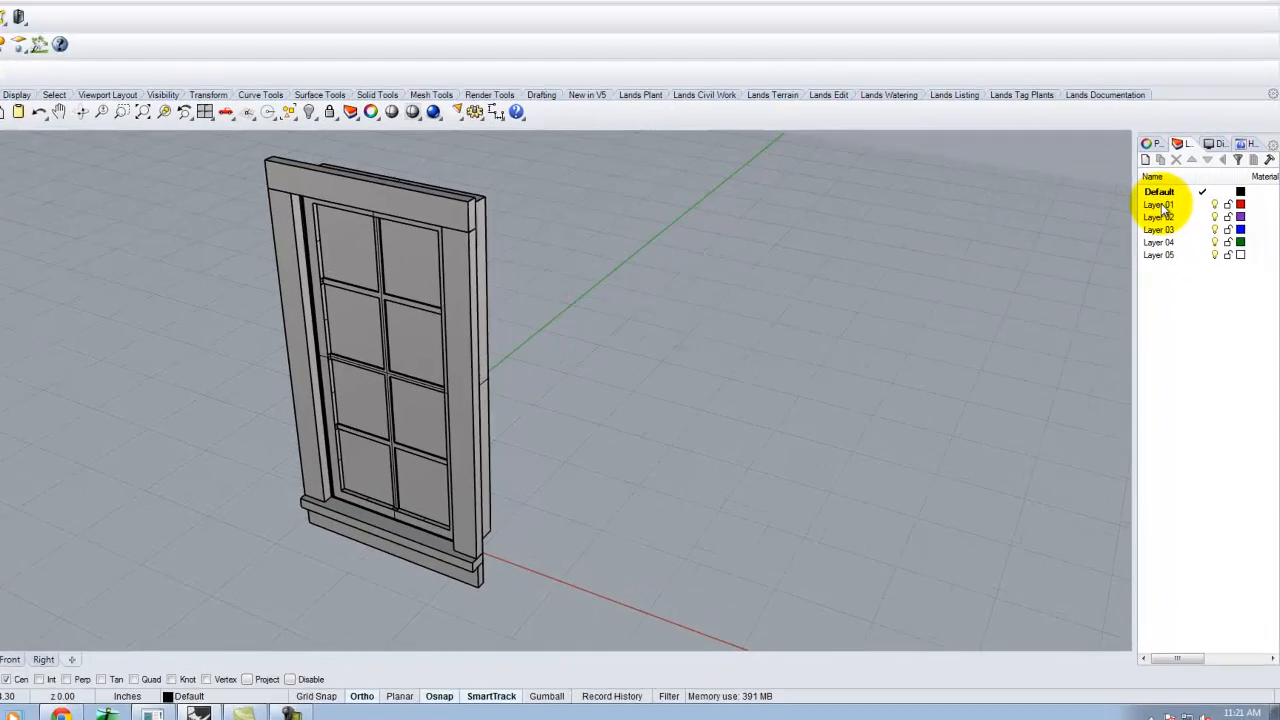
- Rename Layer 01 to Glass, Layer 02 to Frame and Layer 03 to Trim
{"action": "left_click", "coordinate": [1170, 244]}
{"action": "left_click", "coordinate": [1139, 66]}
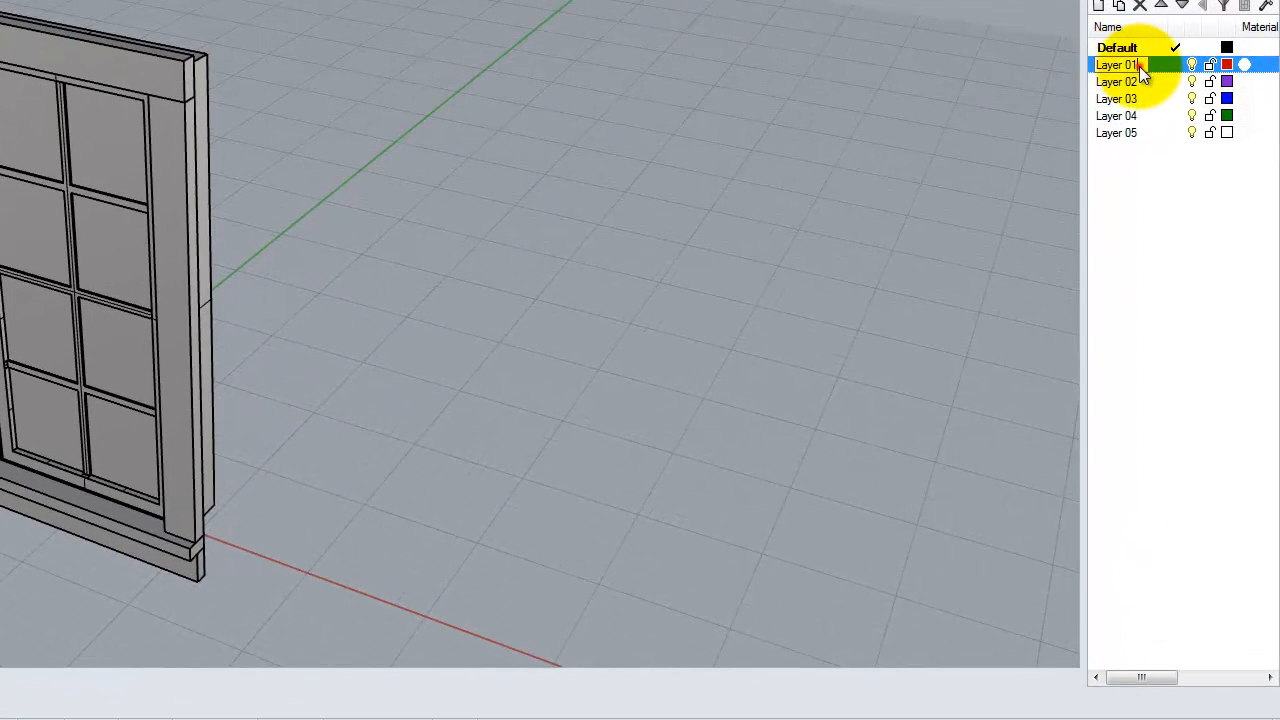
{"action": "type", "text": "Glass"}
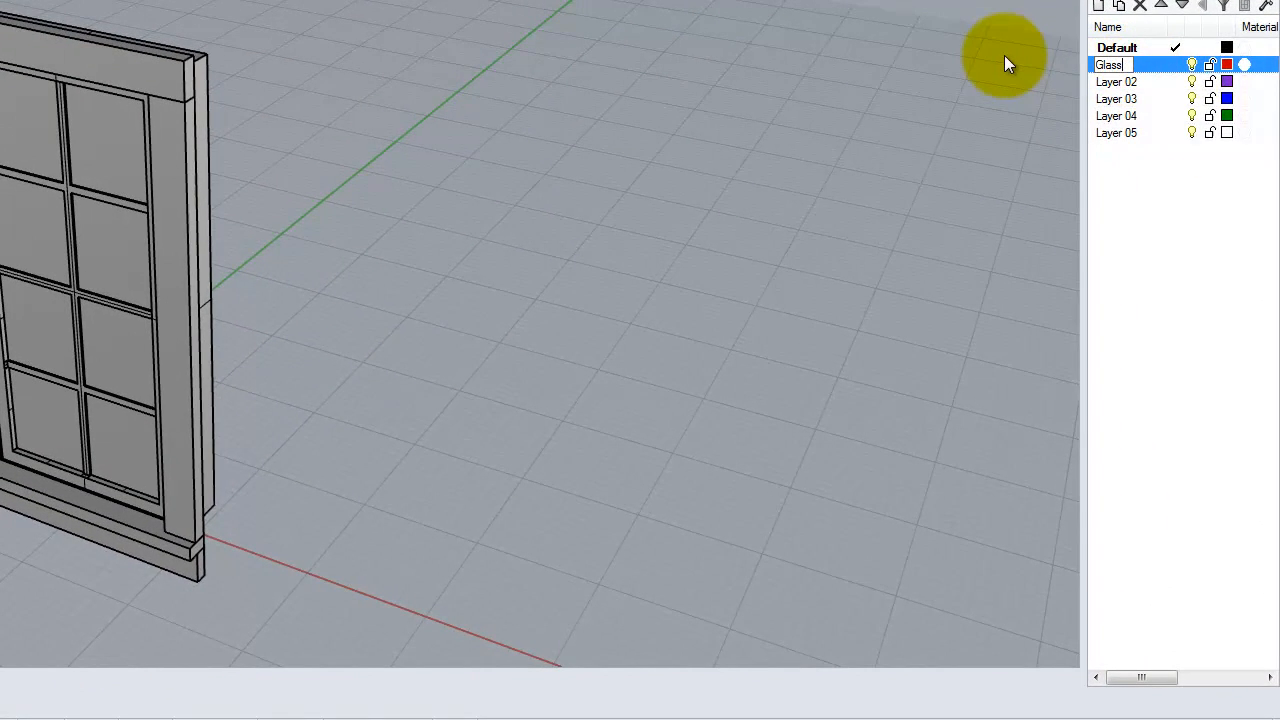
{"action": "left_click", "coordinate": [1115, 80]}
{"action": "left_click", "coordinate": [1115, 80]}
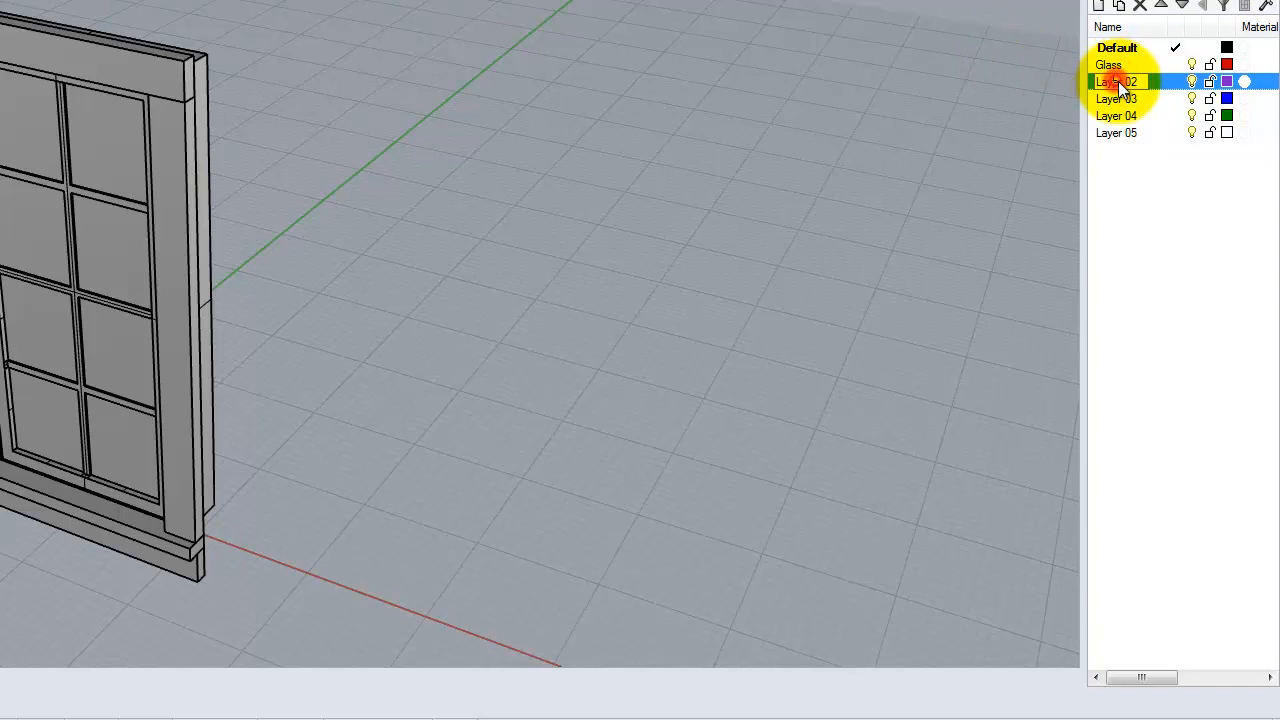
{"action": "type", "text": "Frame"}
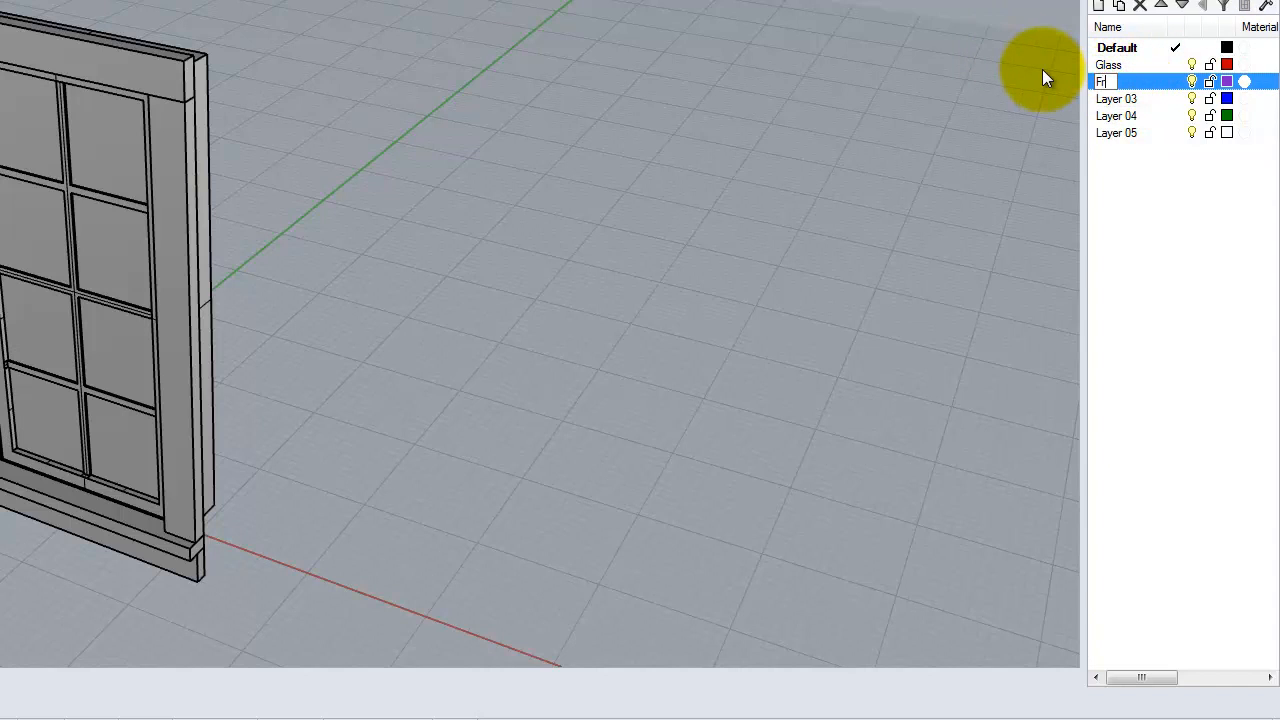
{"action": "double_click", "coordinate": [1113, 103]}
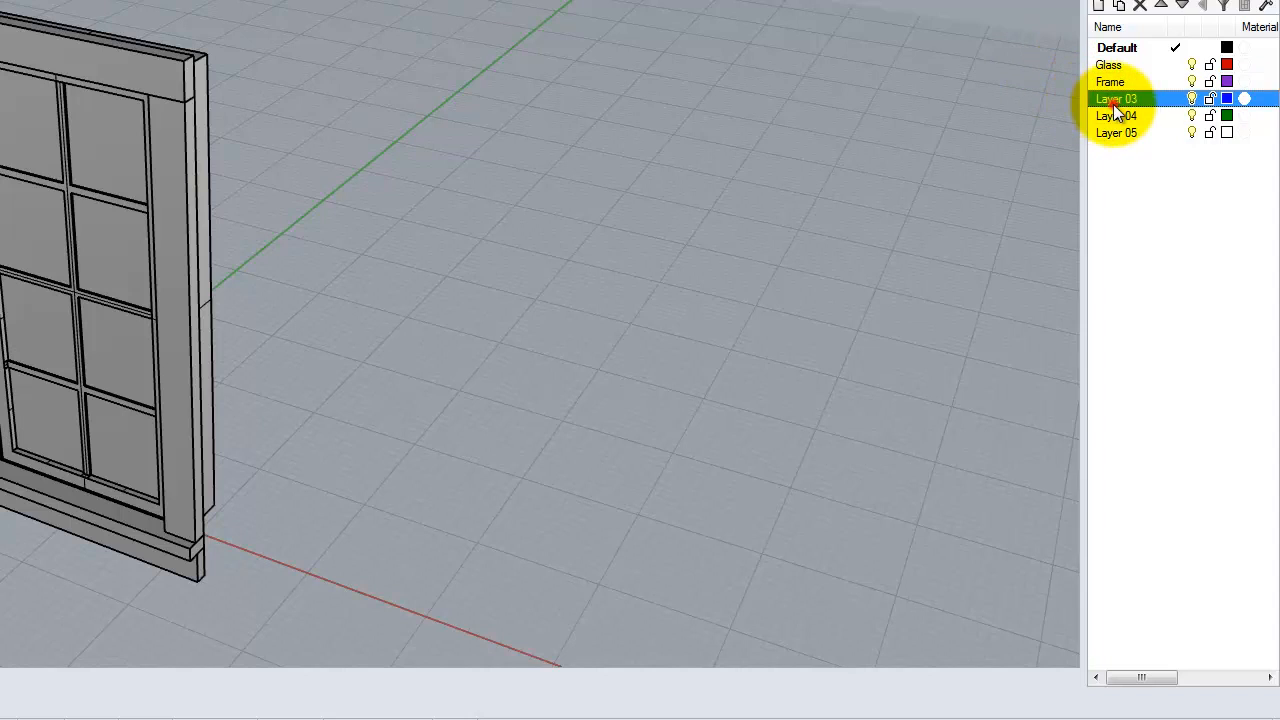
{"action": "left_click", "coordinate": [1133, 101]}
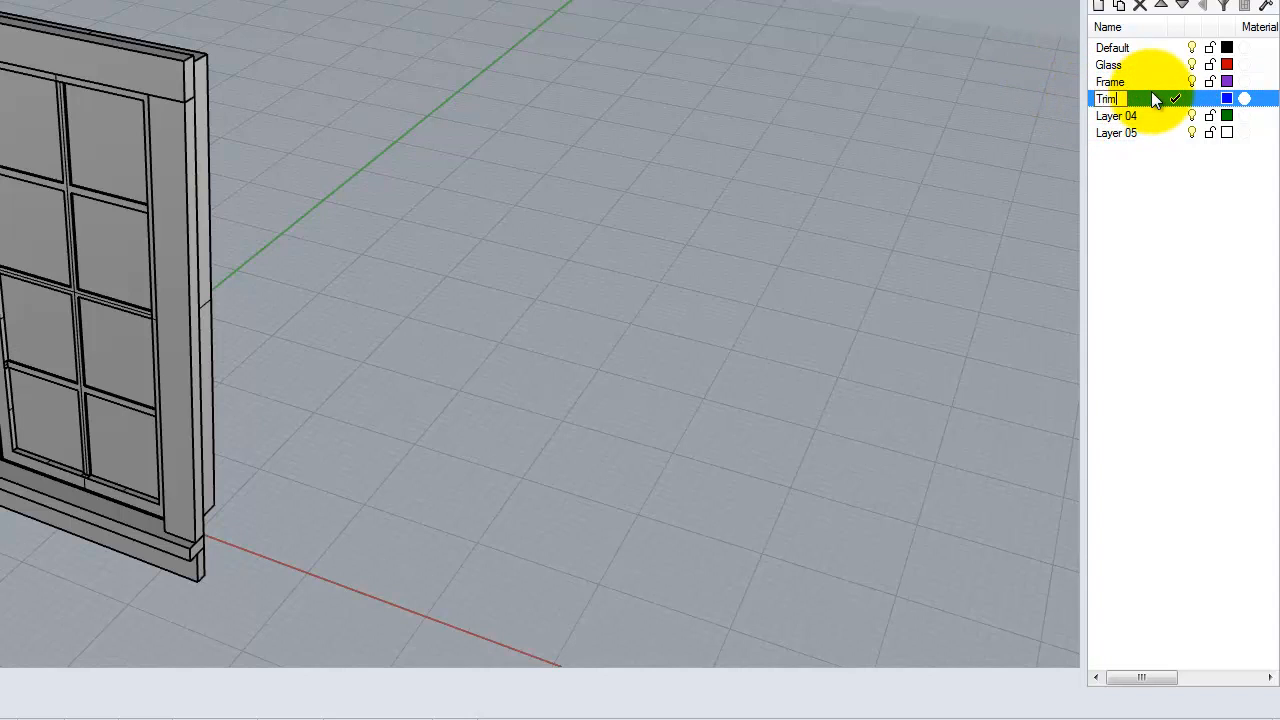
{"action": "left_click", "coordinate": [1110, 116]}
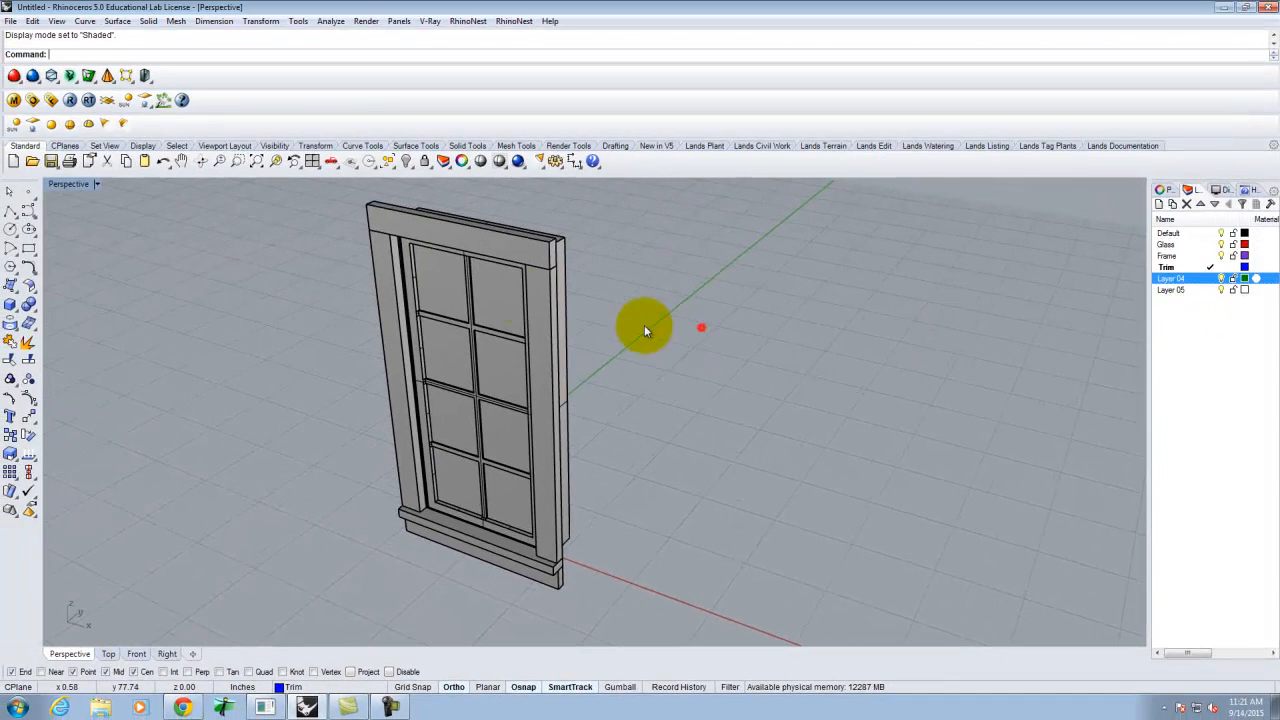
- Select the eight glass pane polysurfaces, picking the polysurface from each overlap list
{"action": "left_click", "coordinate": [443, 277]}
{"action": "left_click", "coordinate": [482, 324]}
{"action": "left_click", "coordinate": [493, 304]}
{"action": "left_click", "coordinate": [527, 345]}
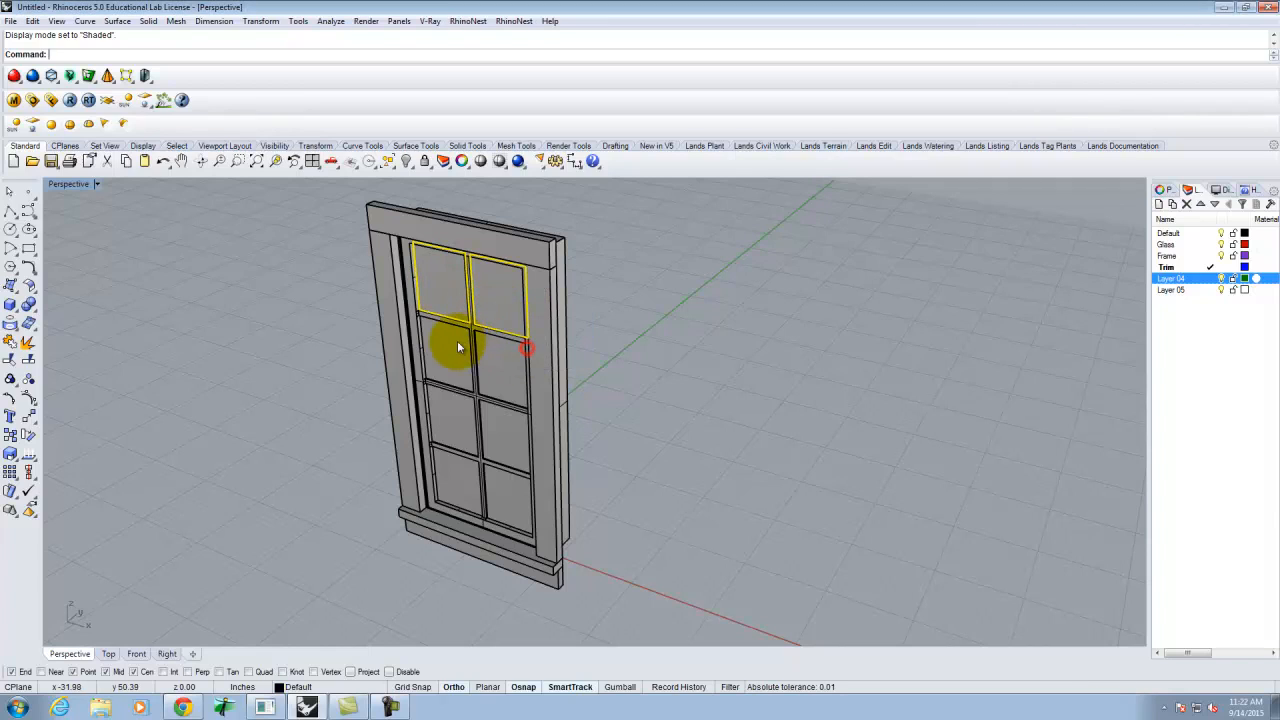
{"action": "left_click", "coordinate": [457, 347]}
{"action": "left_click", "coordinate": [490, 399]}
{"action": "left_click", "coordinate": [509, 358]}
{"action": "left_click", "coordinate": [535, 404]}
{"action": "left_click", "coordinate": [441, 427]}
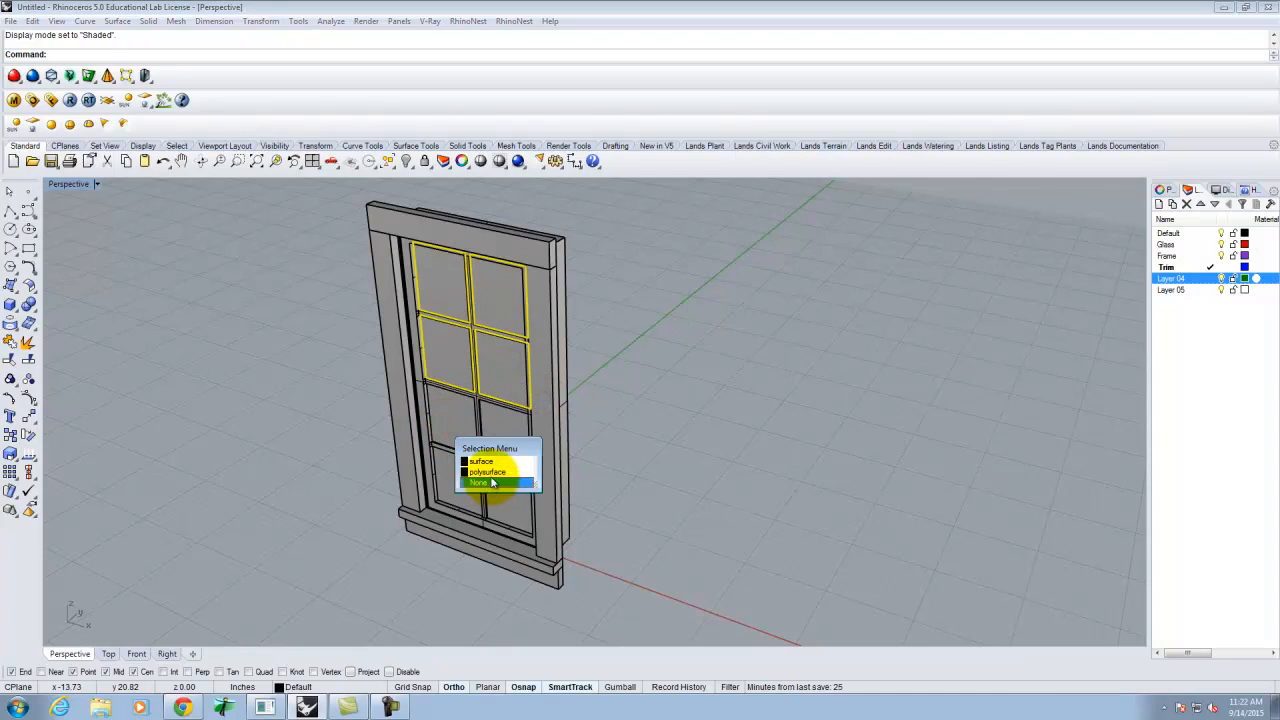
{"action": "left_click", "coordinate": [488, 472]}
{"action": "left_click", "coordinate": [505, 435]}
{"action": "left_click", "coordinate": [549, 486]}
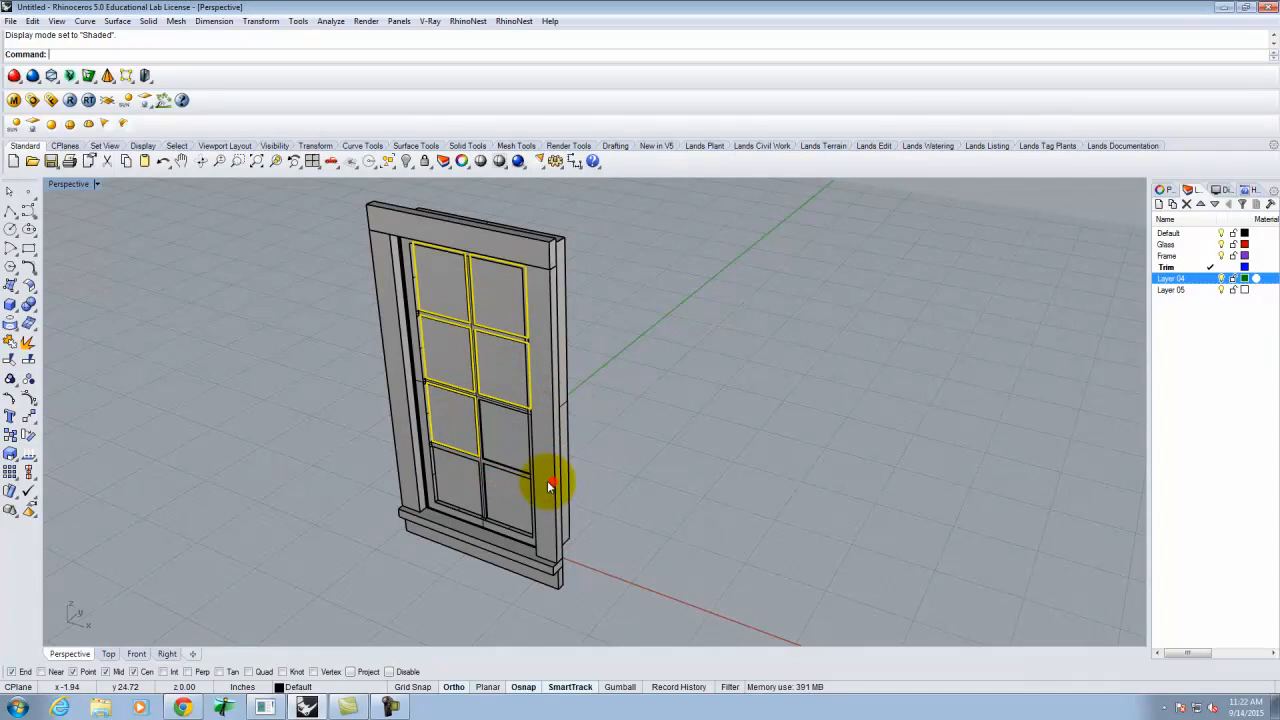
{"action": "left_click", "coordinate": [495, 505]}
{"action": "left_click", "coordinate": [512, 533]}
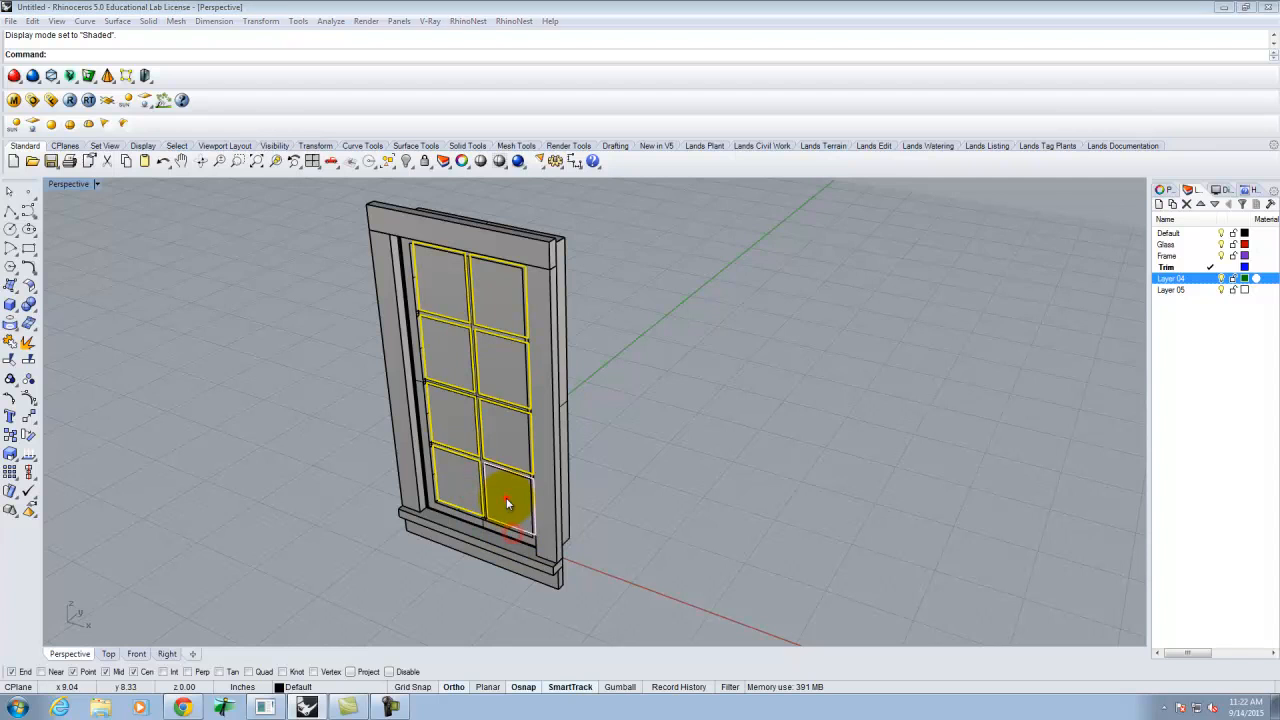
{"action": "left_click", "coordinate": [507, 503]}
{"action": "left_click", "coordinate": [548, 545]}
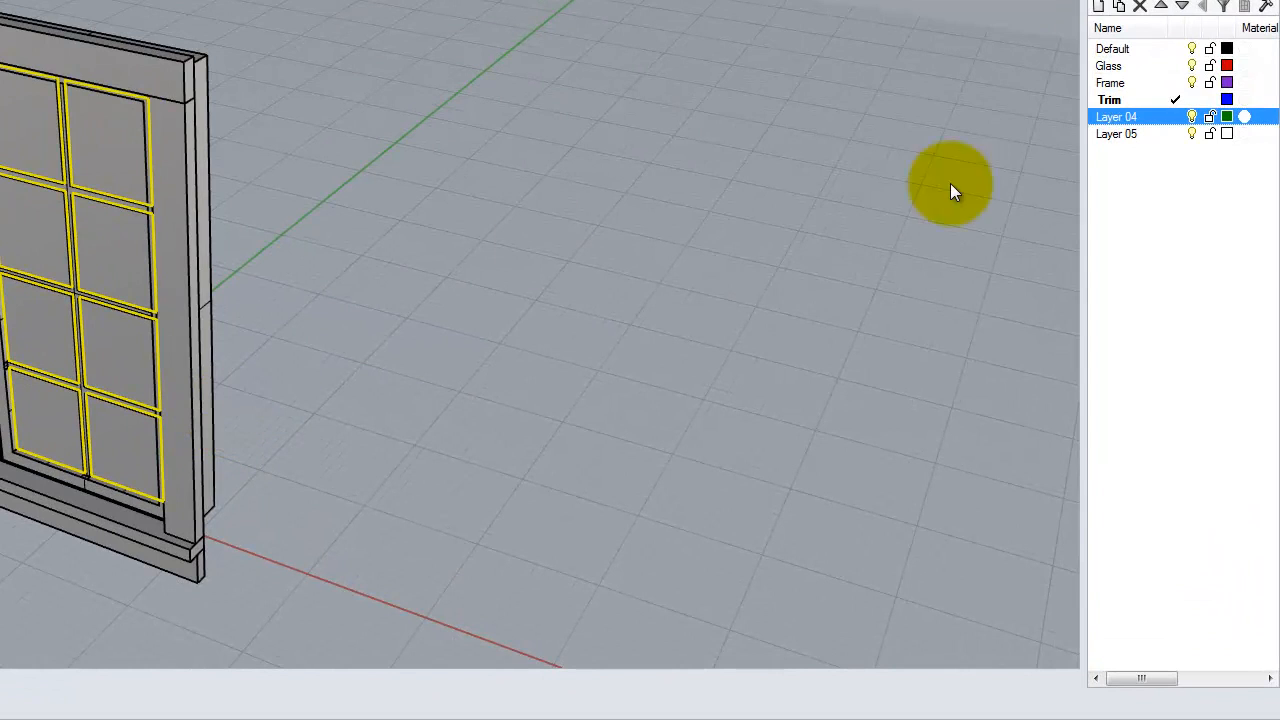
- Move the panes onto the Glass layer, hide Glass, and select the upper leftover panes
{"action": "right_click", "coordinate": [1112, 65]}
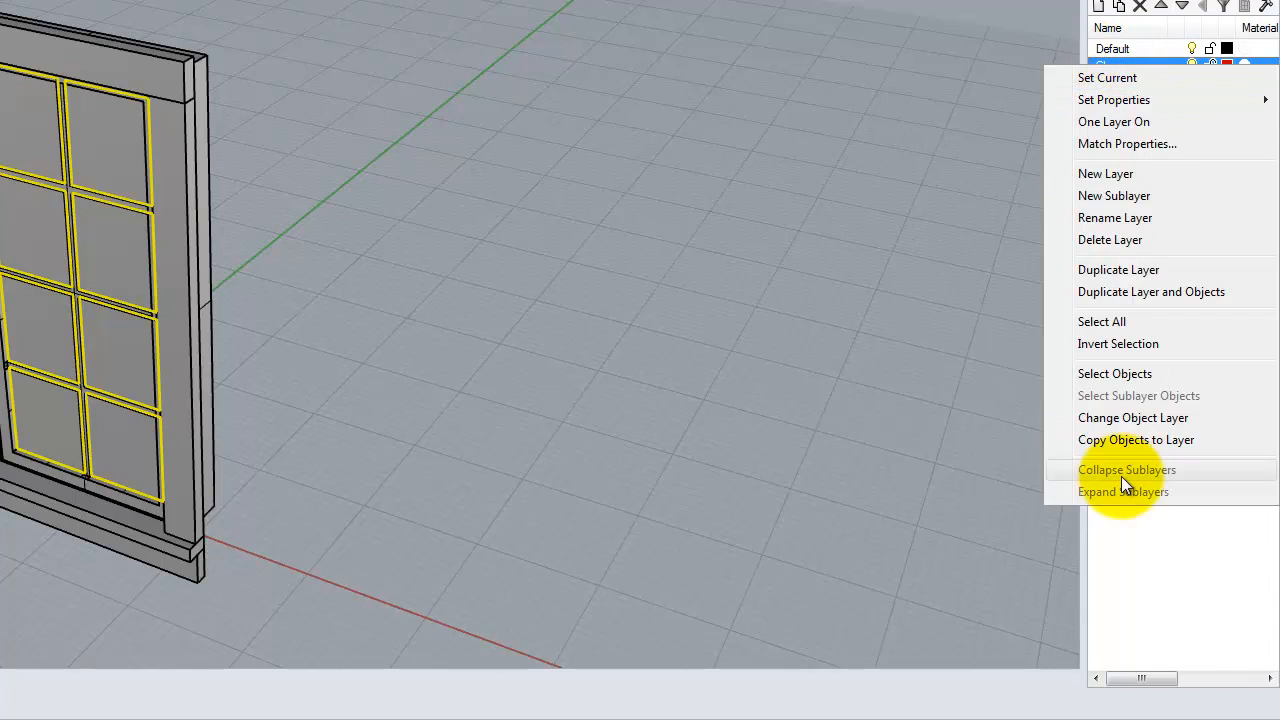
{"action": "left_click", "coordinate": [1143, 417]}
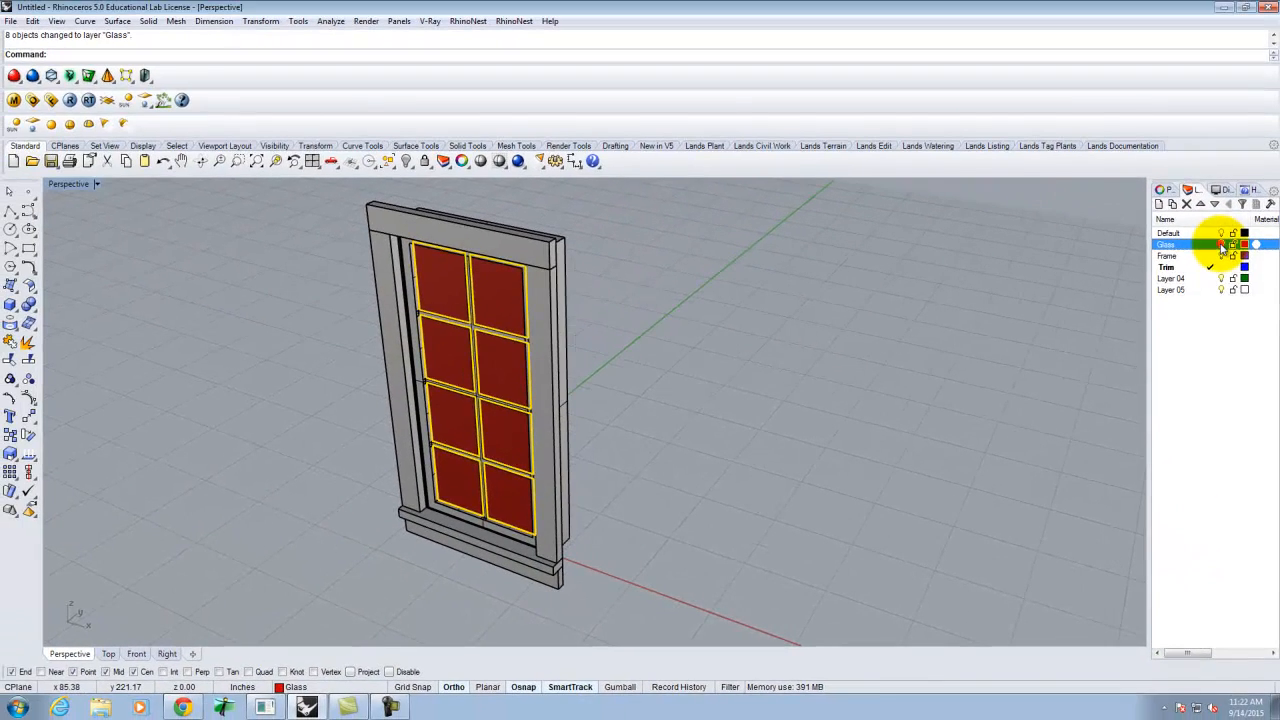
{"action": "left_click", "coordinate": [1191, 65]}
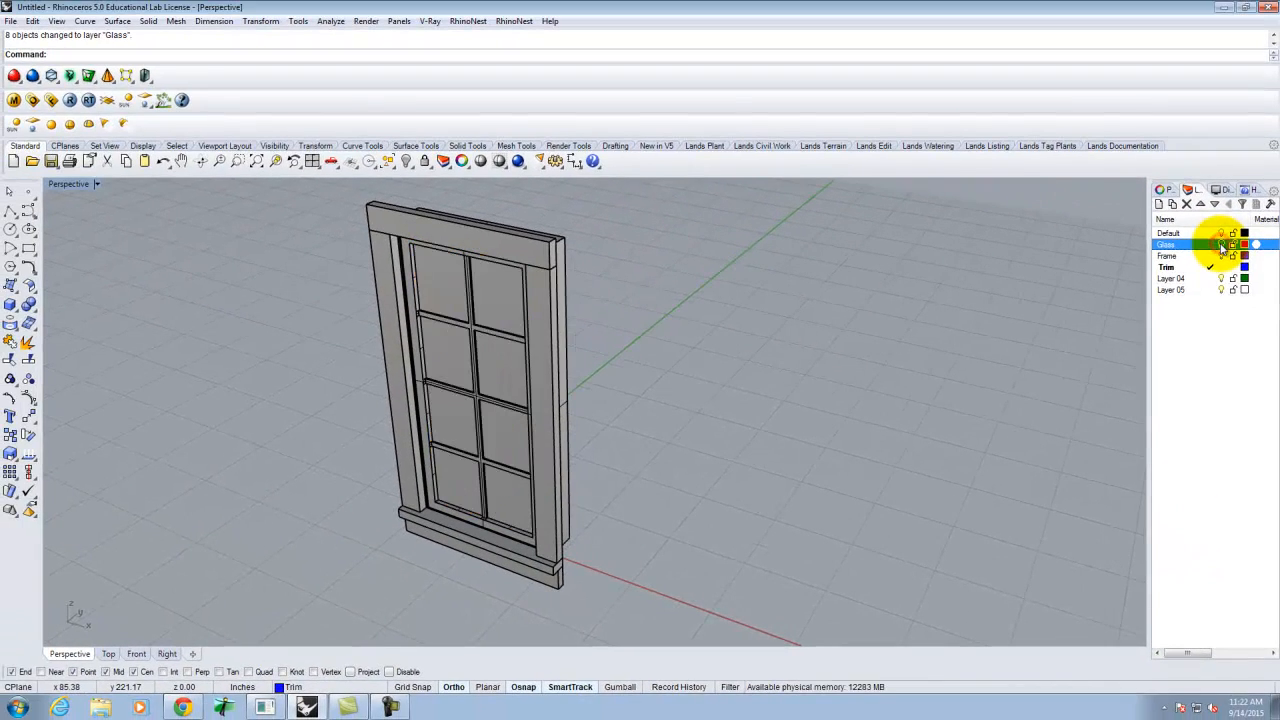
{"action": "left_click", "coordinate": [440, 272]}
{"action": "left_click", "coordinate": [516, 305]}
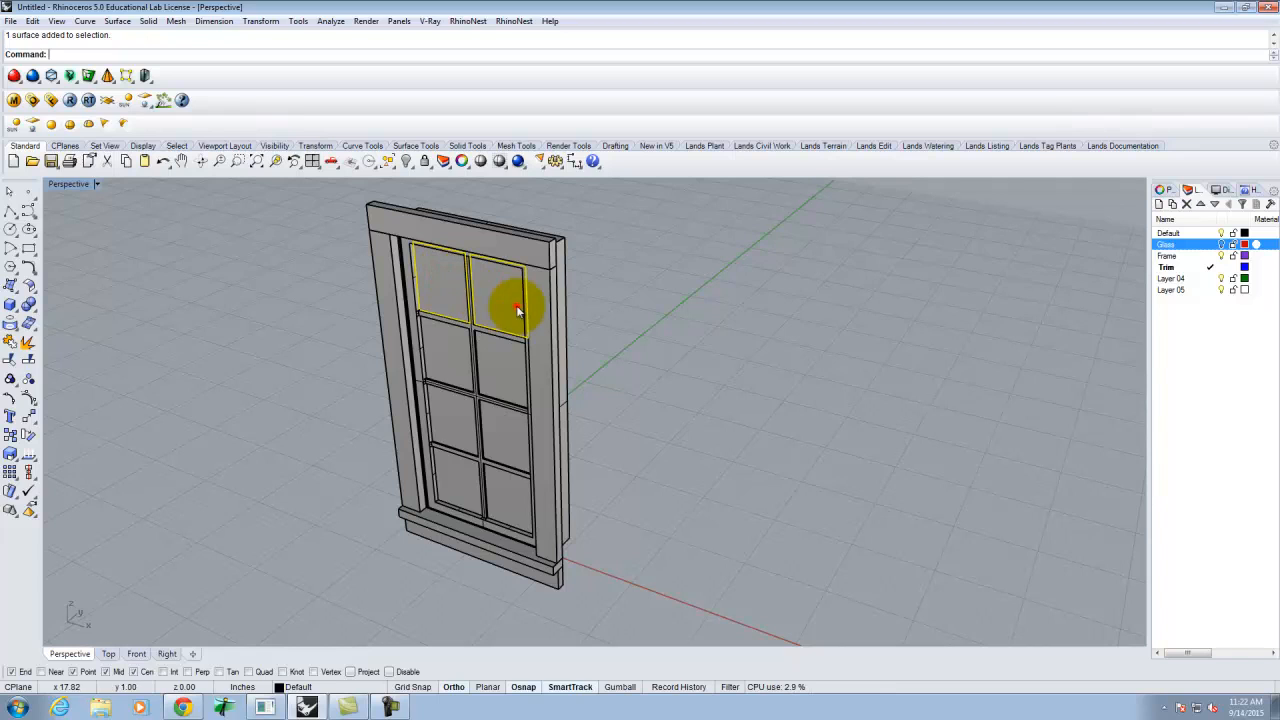
- Delete the remaining leftover duplicate panes
{"action": "left_click", "coordinate": [500, 430]}
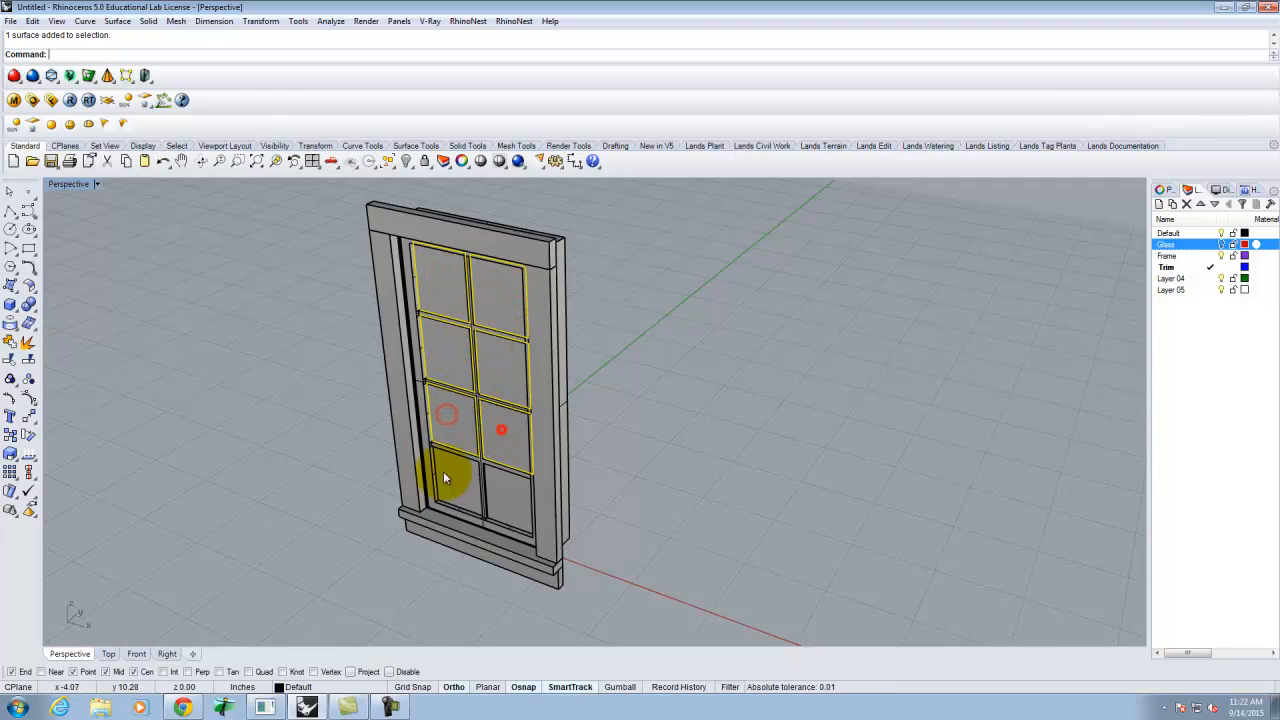
{"action": "left_click", "coordinate": [440, 478]}
{"action": "key", "text": "Delete"}
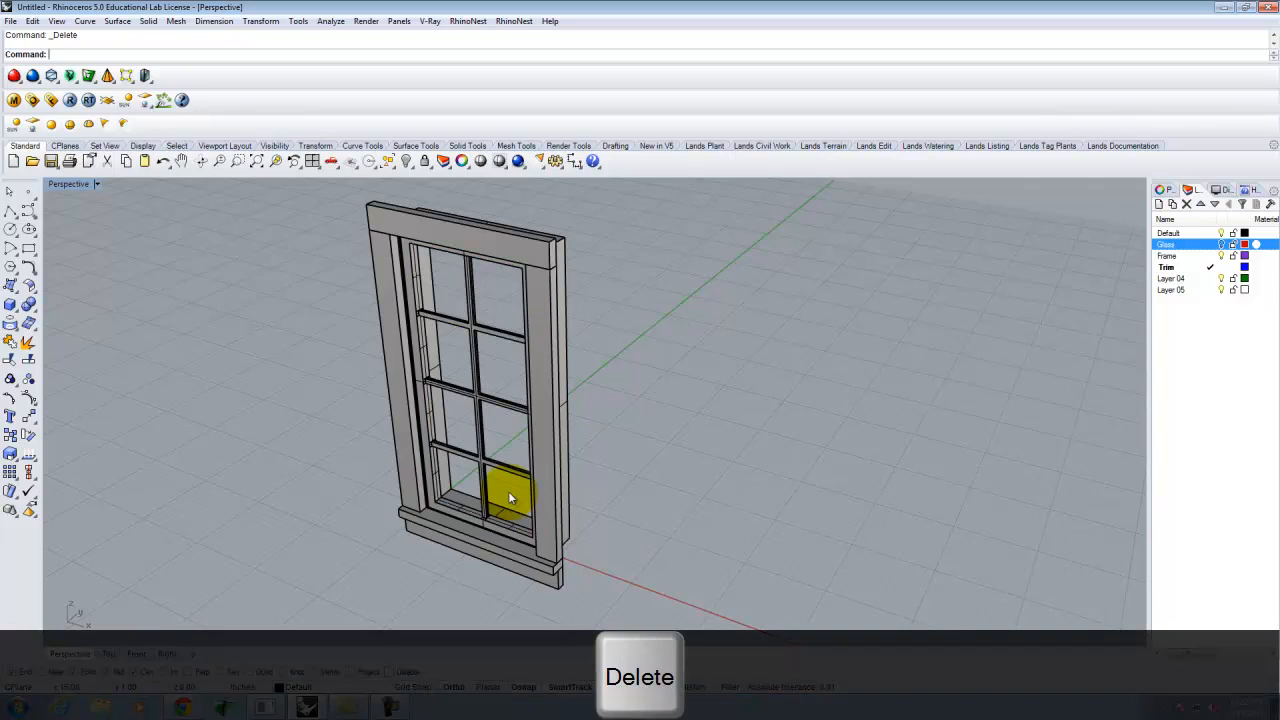
- Move the window grille and inner sash frame onto the Frame layer, then hide Frame
{"action": "left_click", "coordinate": [478, 326]}
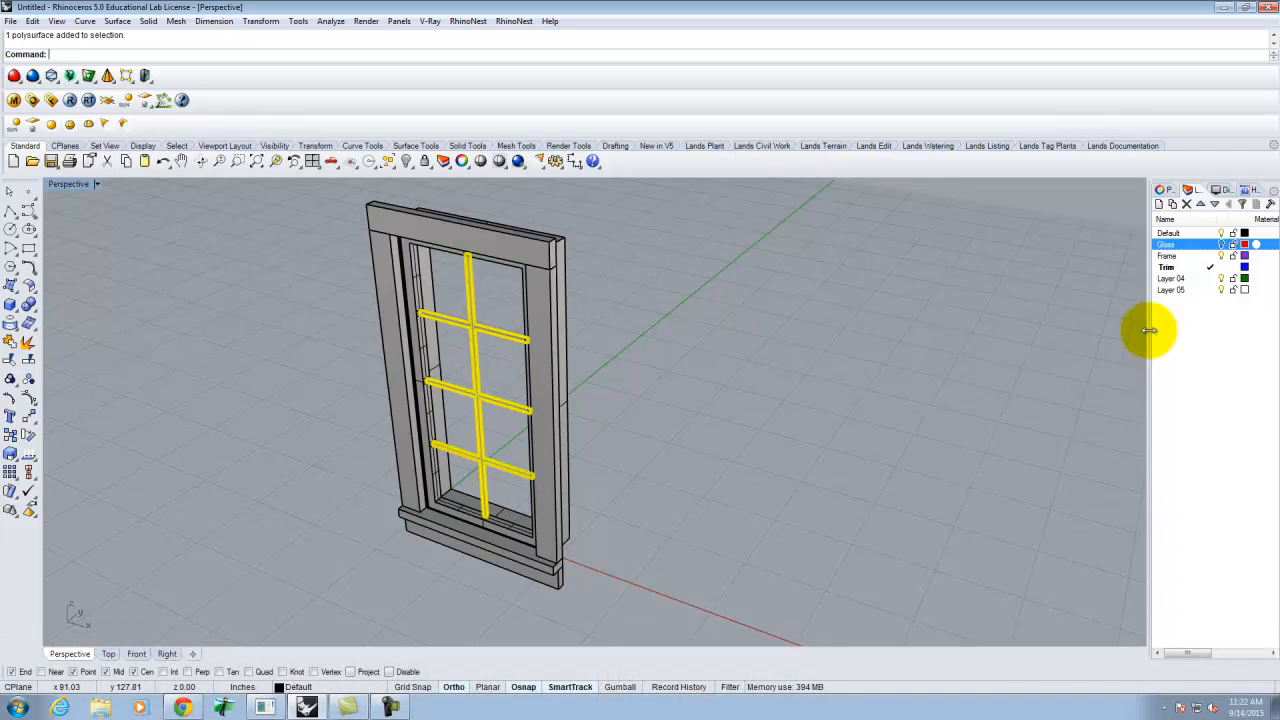
{"action": "left_click", "coordinate": [1172, 256]}
{"action": "right_click", "coordinate": [1175, 257]}
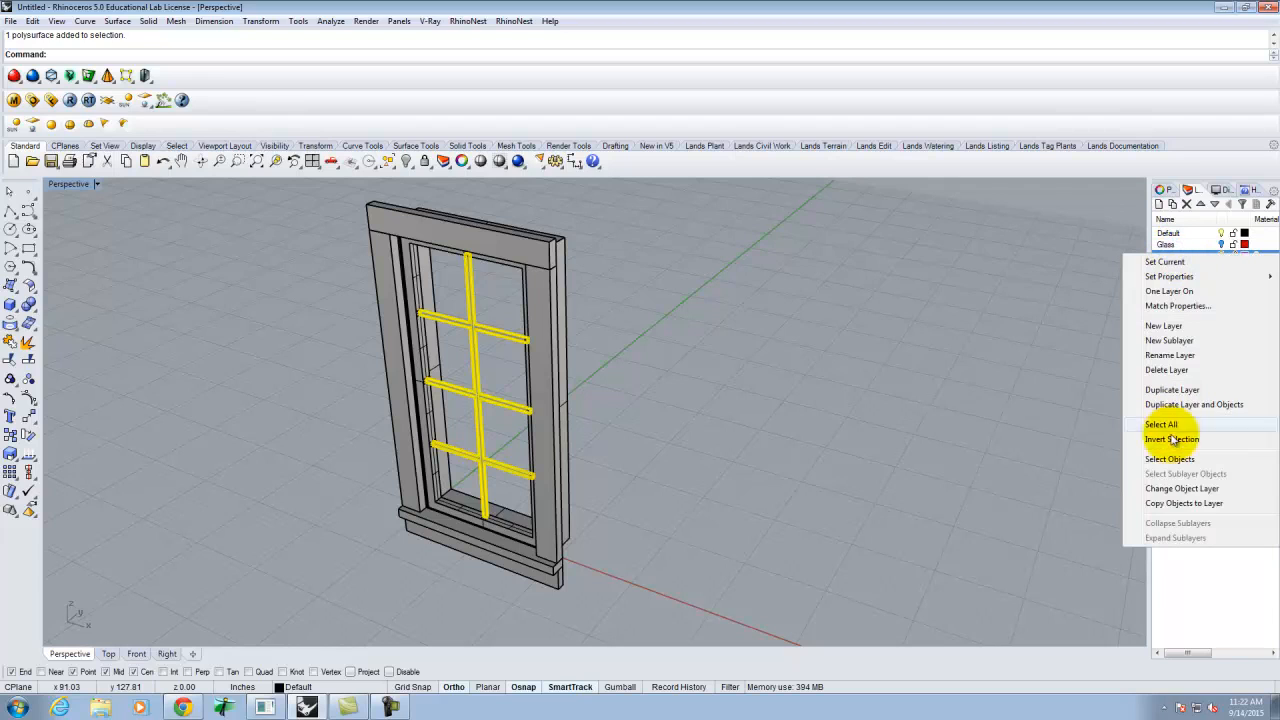
{"action": "left_click", "coordinate": [1181, 489]}
{"action": "left_click", "coordinate": [887, 363]}
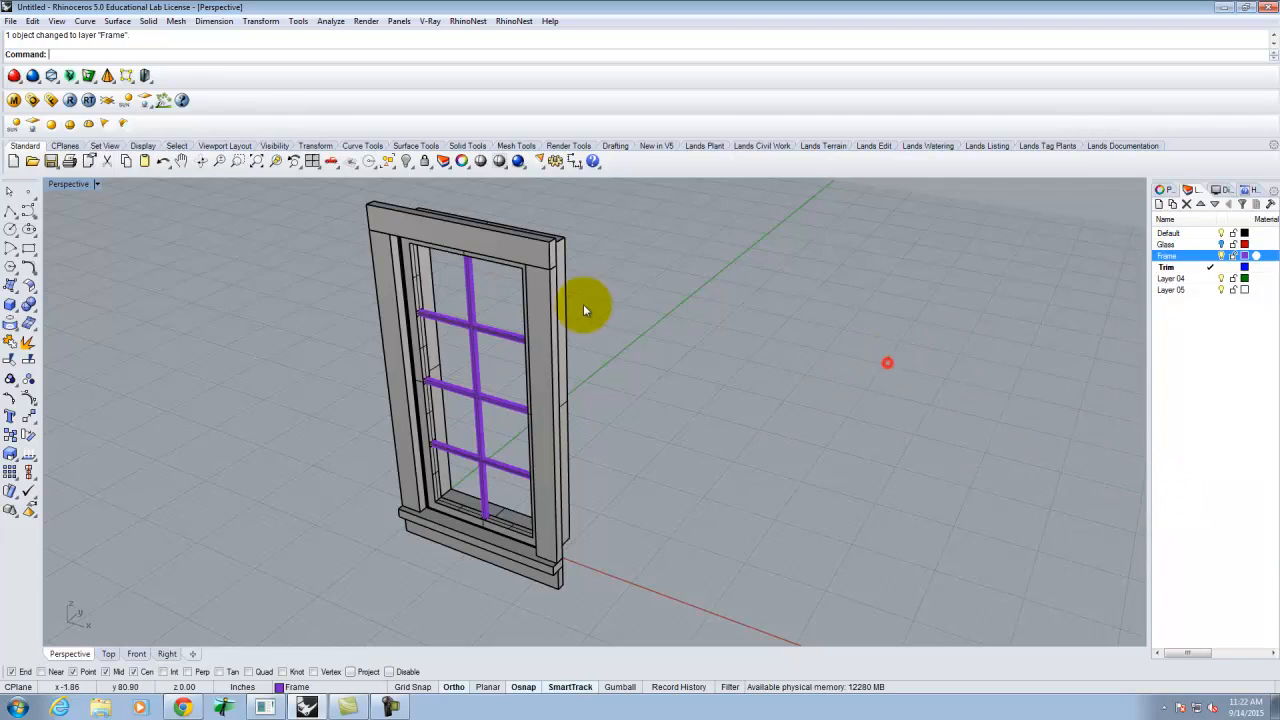
{"action": "scroll", "coordinate": [423, 265], "scroll_direction": "up", "scroll_amount": 3}
{"action": "left_click", "coordinate": [401, 270]}
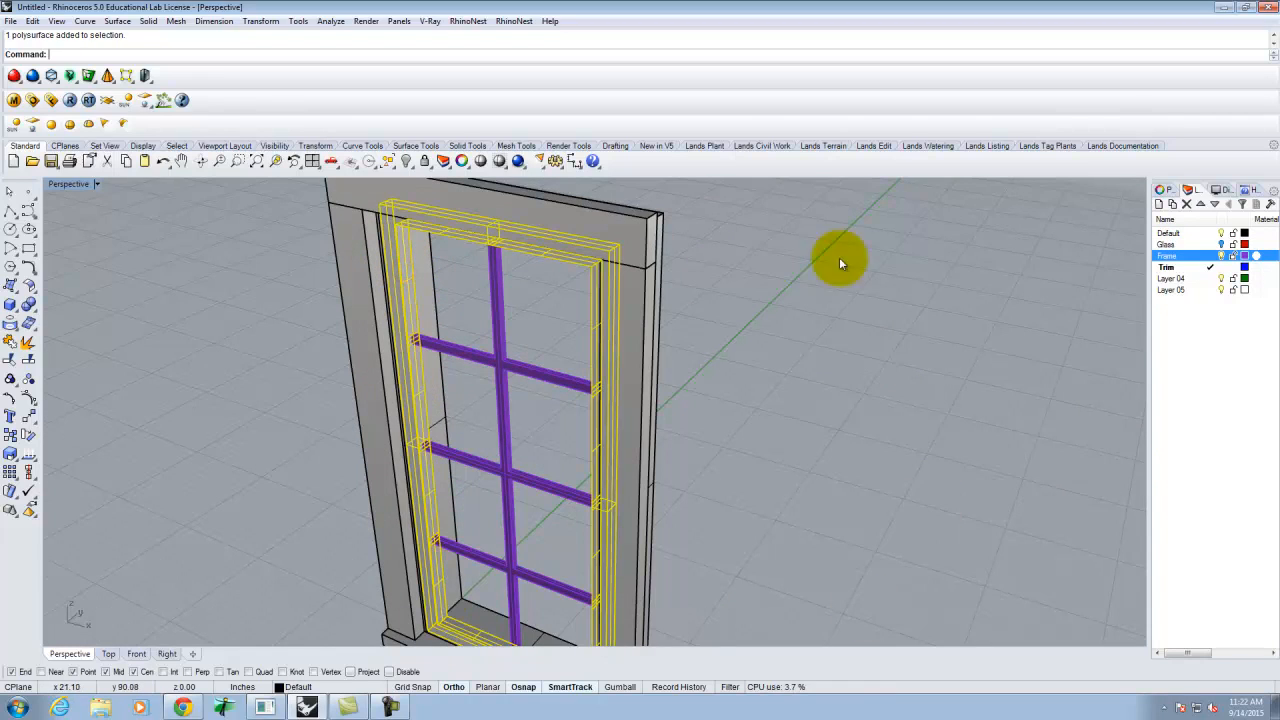
{"action": "right_click", "coordinate": [1183, 257]}
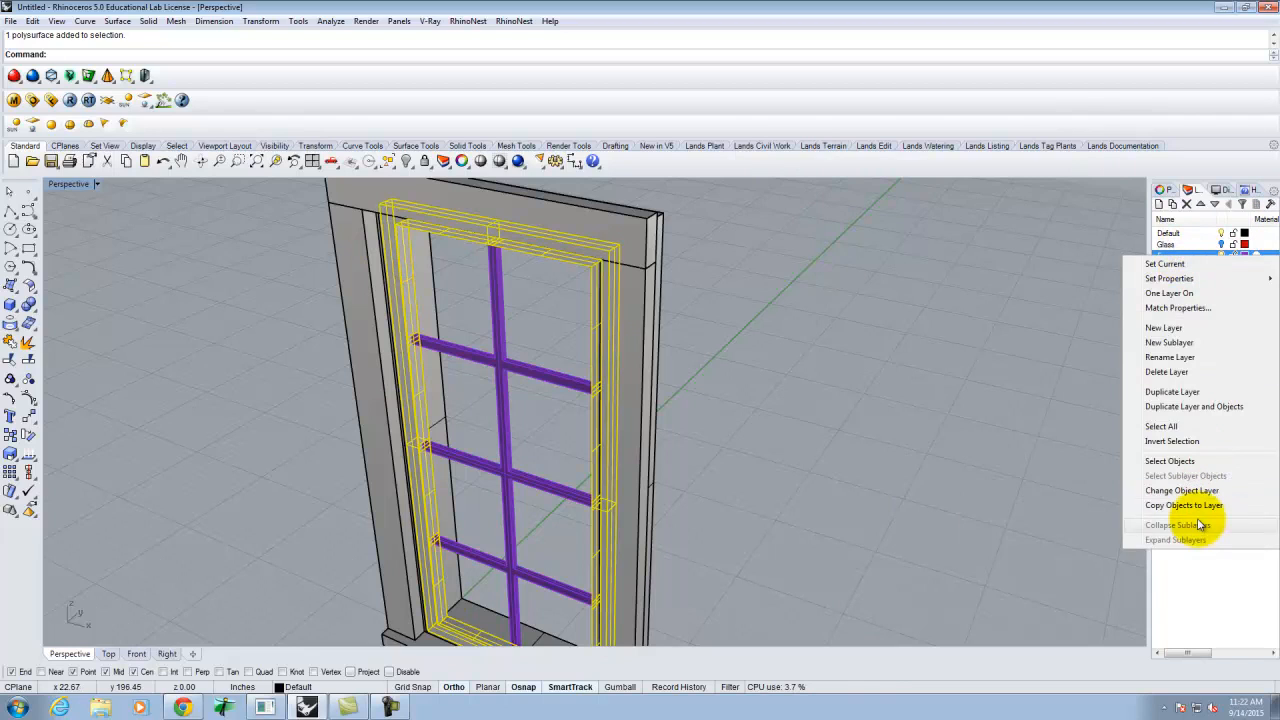
{"action": "left_click", "coordinate": [1182, 490]}
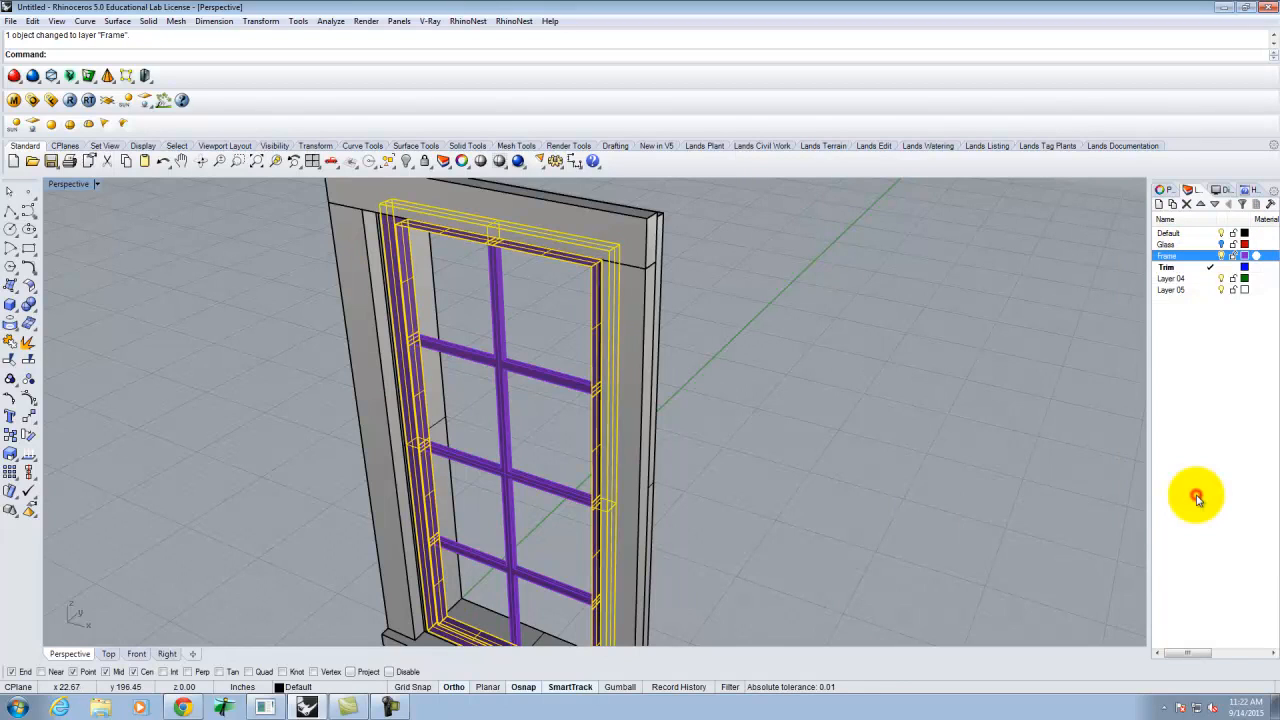
{"action": "left_click", "coordinate": [1220, 258]}
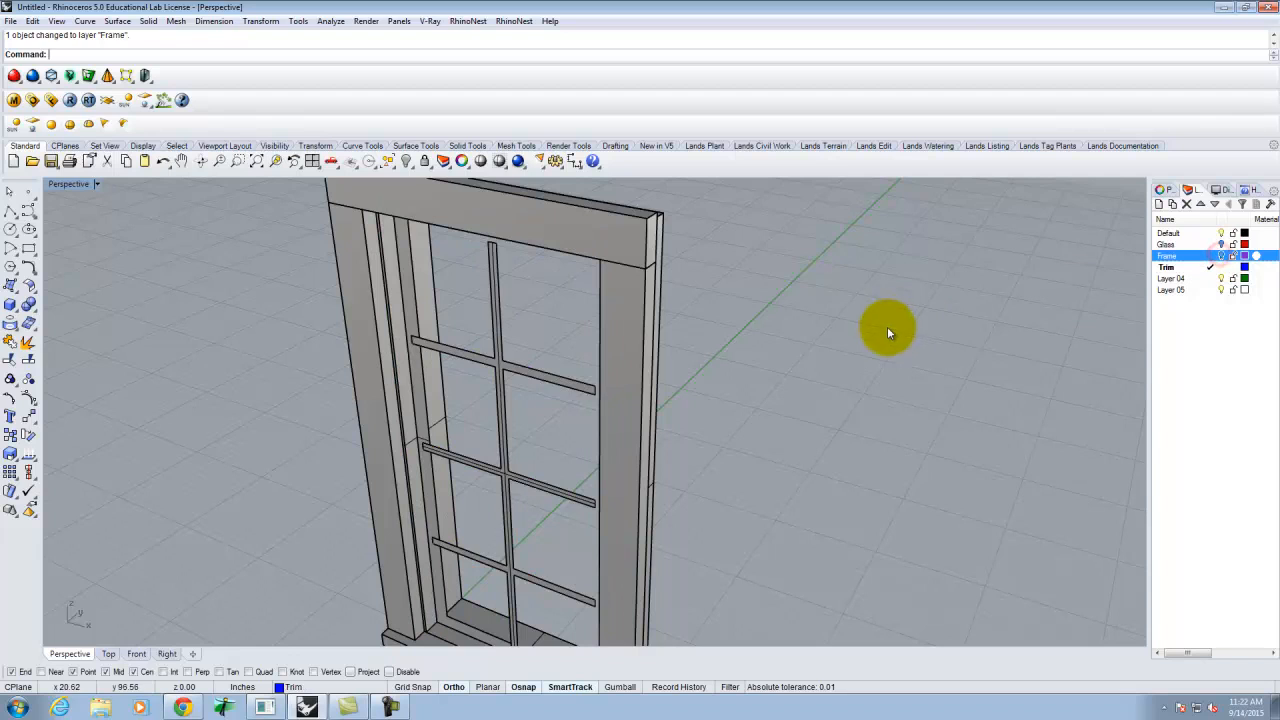
- Select the leftover mullion and sash surfaces
{"action": "left_click", "coordinate": [549, 371]}
{"action": "right_click_drag", "start_coordinate": [551, 350], "coordinate": [578, 333]}
{"action": "left_click", "coordinate": [482, 403], "text": "shift"}
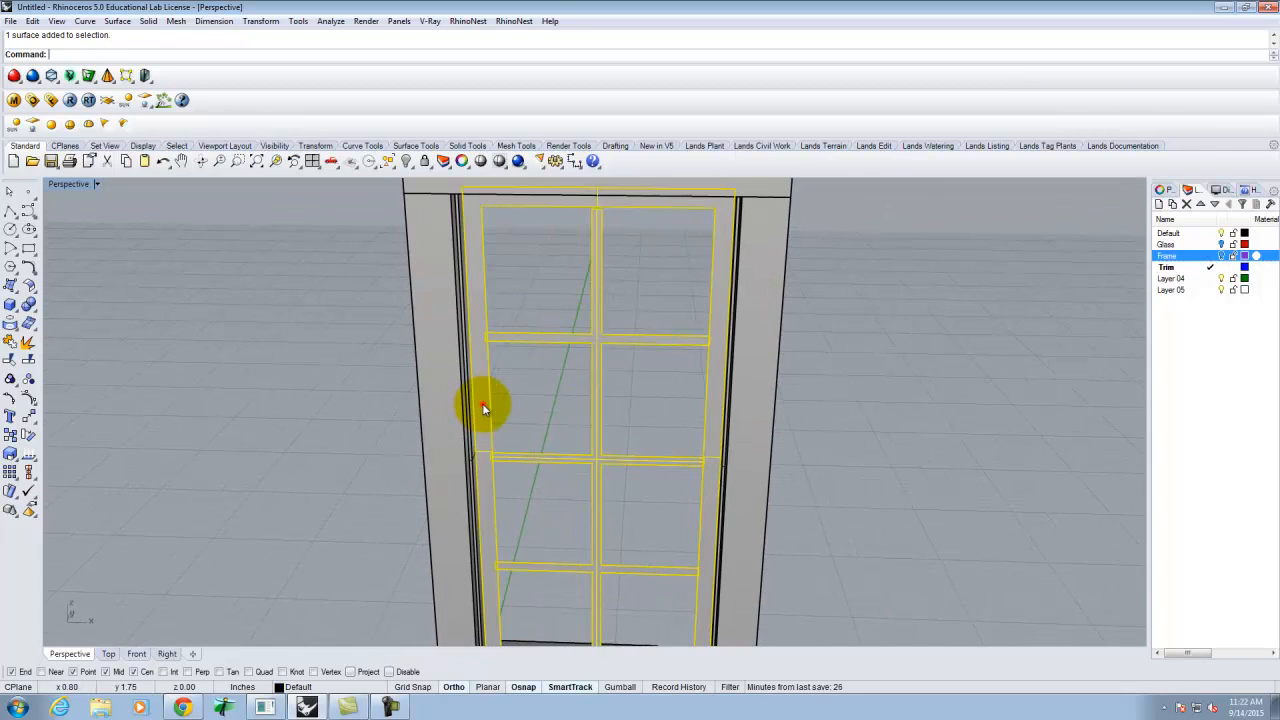
- Delete the leftover sash surfaces and select the jambs, top header and bottom sill
{"action": "key", "text": "Delete"}
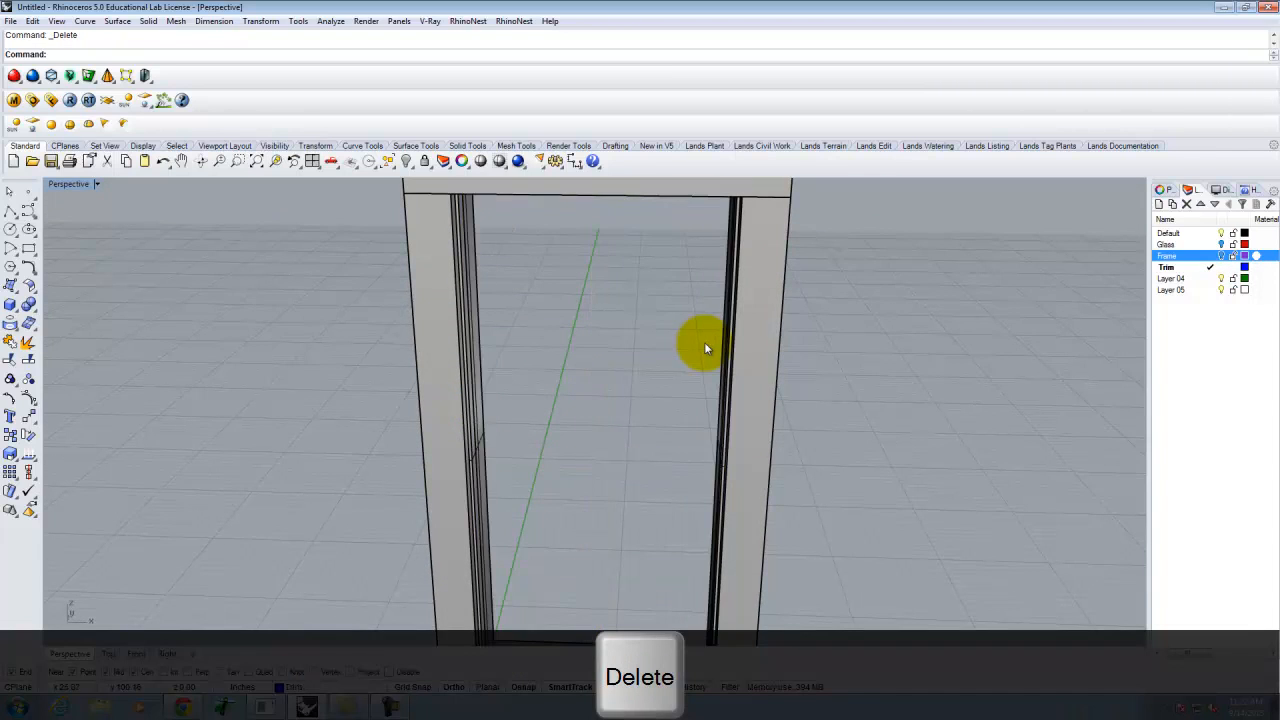
{"action": "scroll", "coordinate": [666, 363], "scroll_direction": "down", "scroll_amount": 5}
{"action": "right_click_drag", "start_coordinate": [666, 363], "coordinate": [584, 372]}
{"action": "scroll", "coordinate": [590, 360], "scroll_direction": "up", "scroll_amount": 3}
{"action": "left_click", "coordinate": [602, 340]}
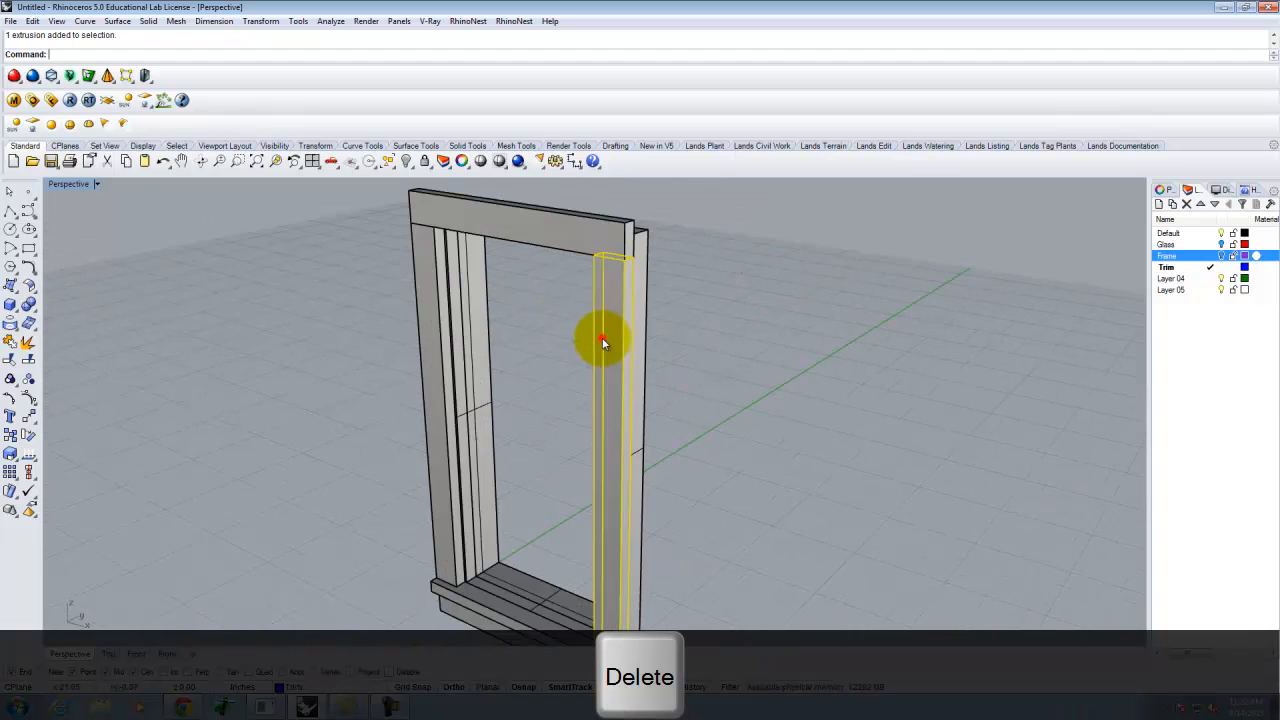
{"action": "left_click", "coordinate": [558, 222], "text": "shift"}
{"action": "left_click", "coordinate": [410, 273], "text": "shift"}
{"action": "left_click", "coordinate": [488, 613], "text": "shift"}
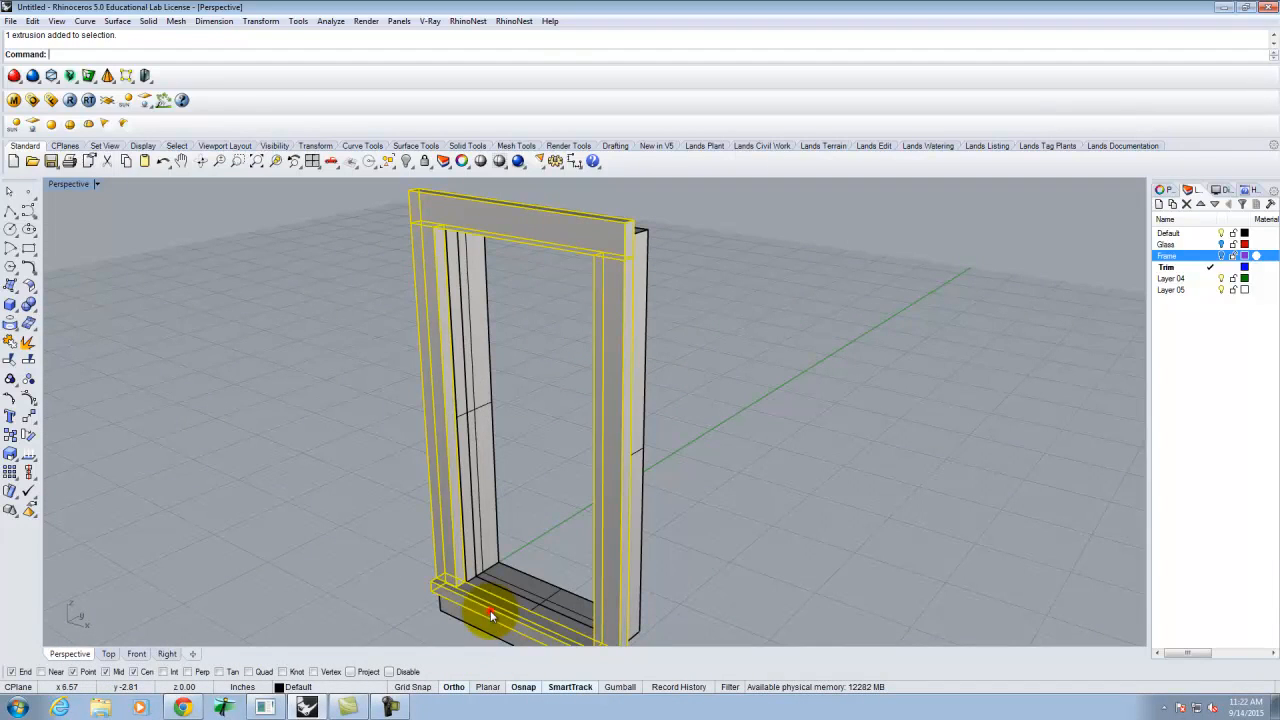
- Move the selected trim pieces onto the Trim layer and make Default current
{"action": "left_click", "coordinate": [1168, 267]}
{"action": "right_click", "coordinate": [1168, 267]}
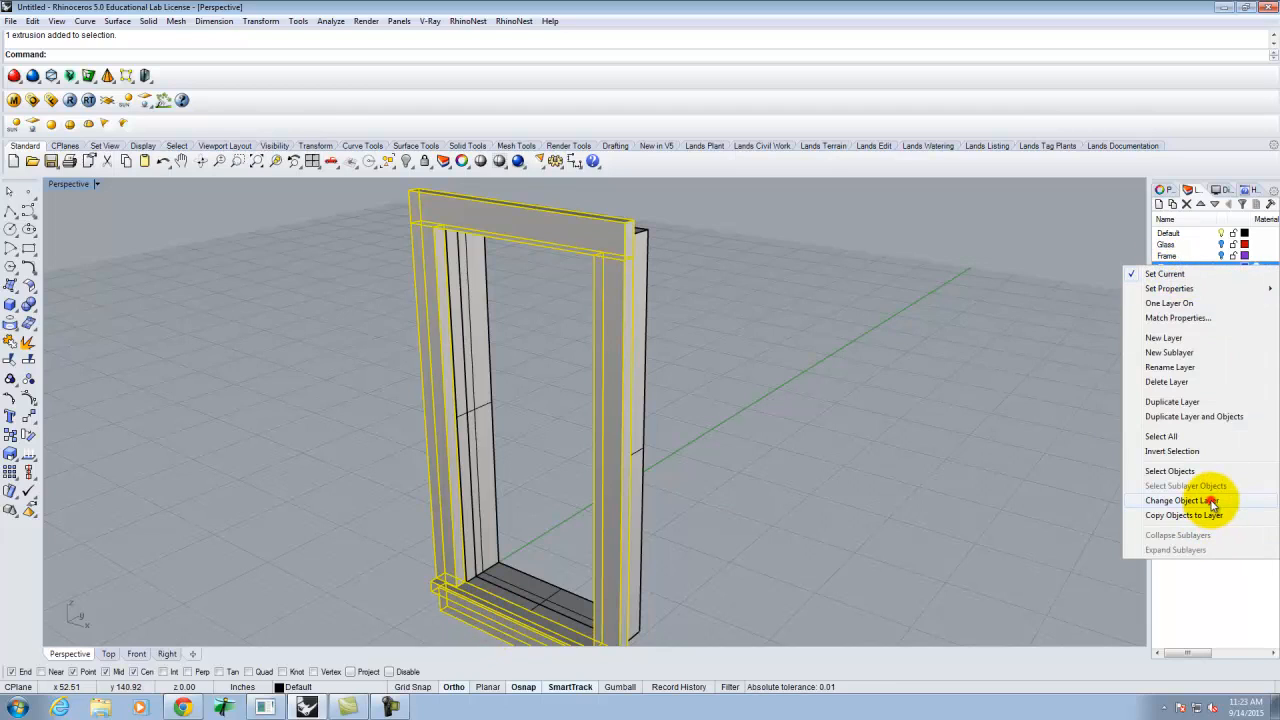
{"action": "left_click", "coordinate": [1210, 501]}
{"action": "left_click", "coordinate": [1210, 232]}
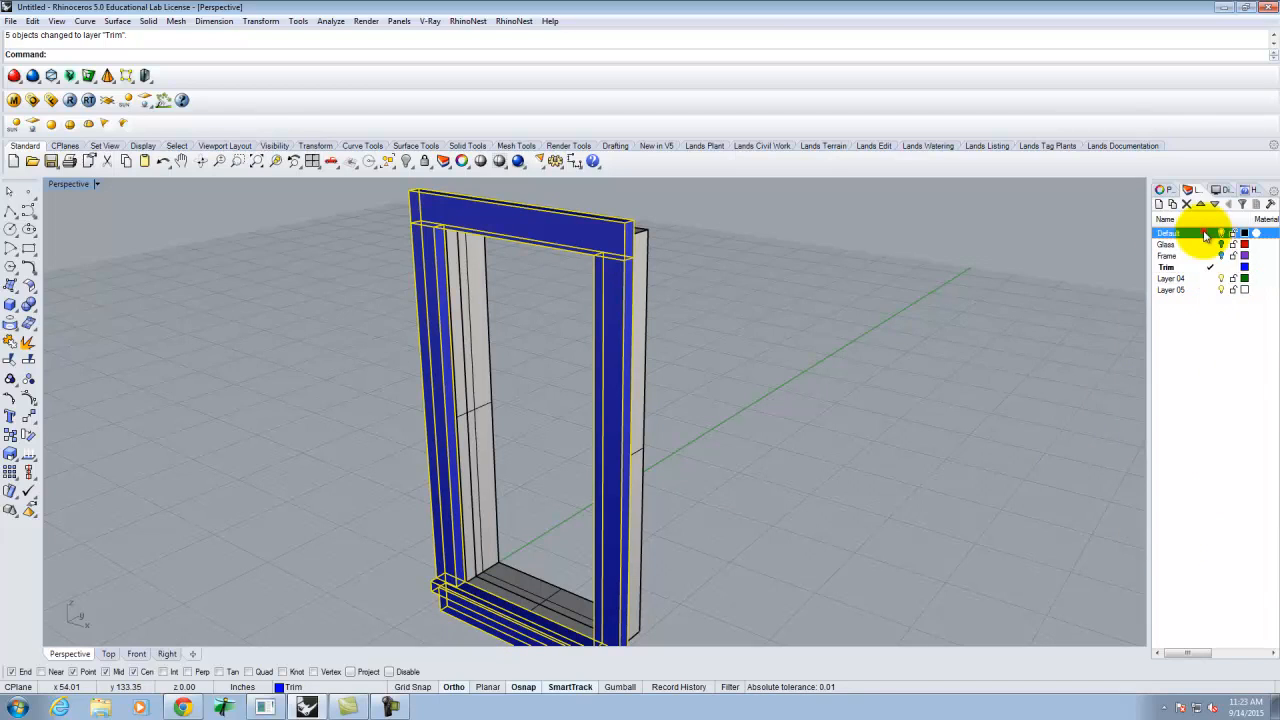
{"action": "left_click", "coordinate": [1223, 266]}
{"action": "key", "text": "Escape"}
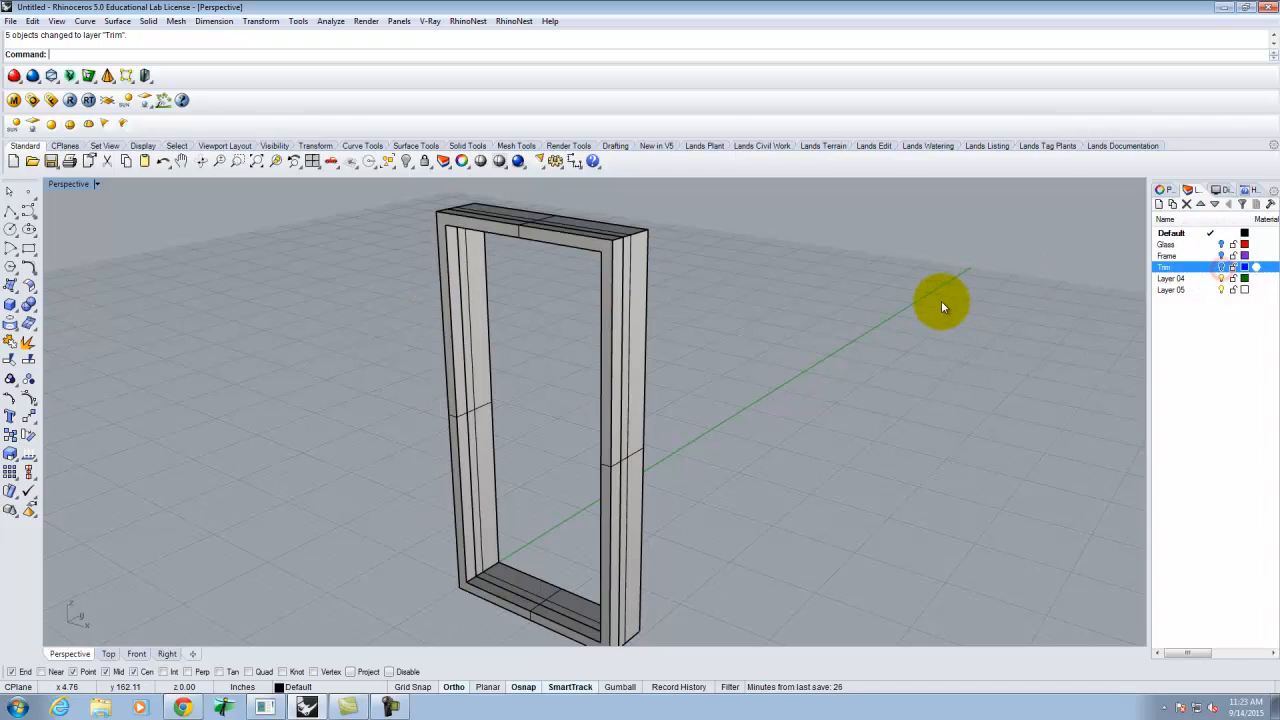
{"action": "left_click", "coordinate": [597, 271]}
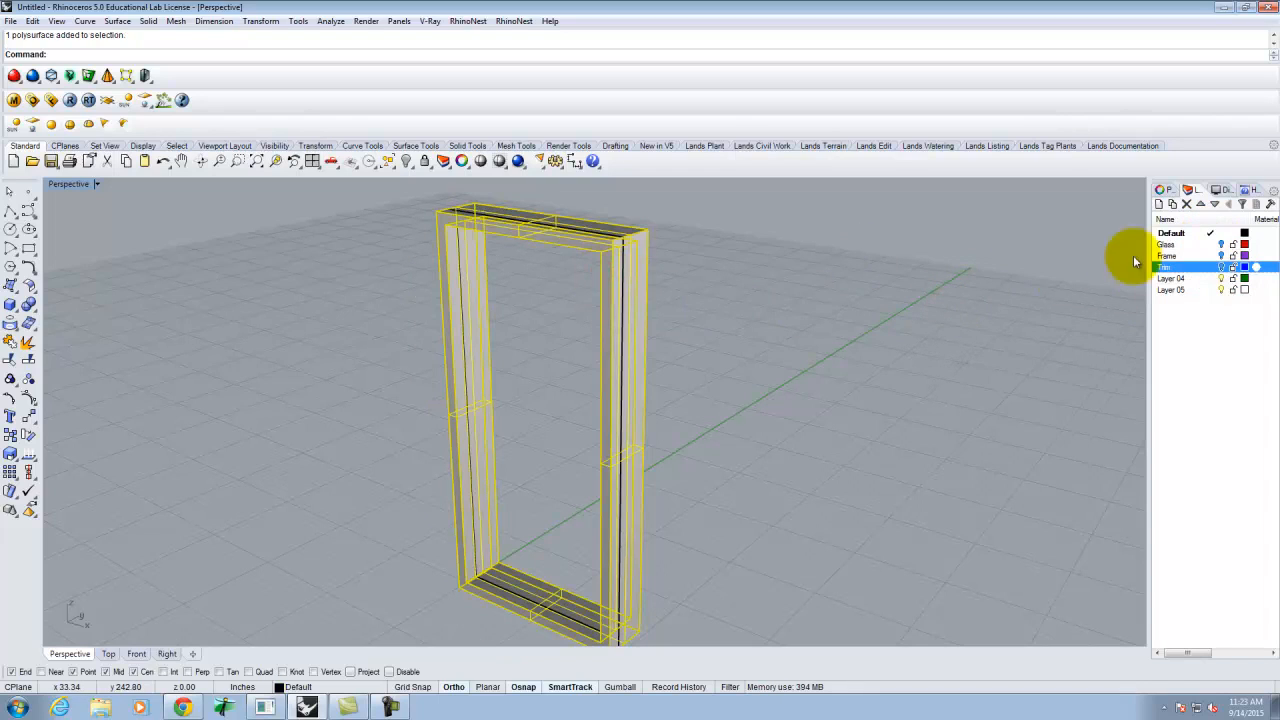
- Create a new Jamb layer, move the jamb onto it, and hide it
{"action": "left_click", "coordinate": [1161, 204]}
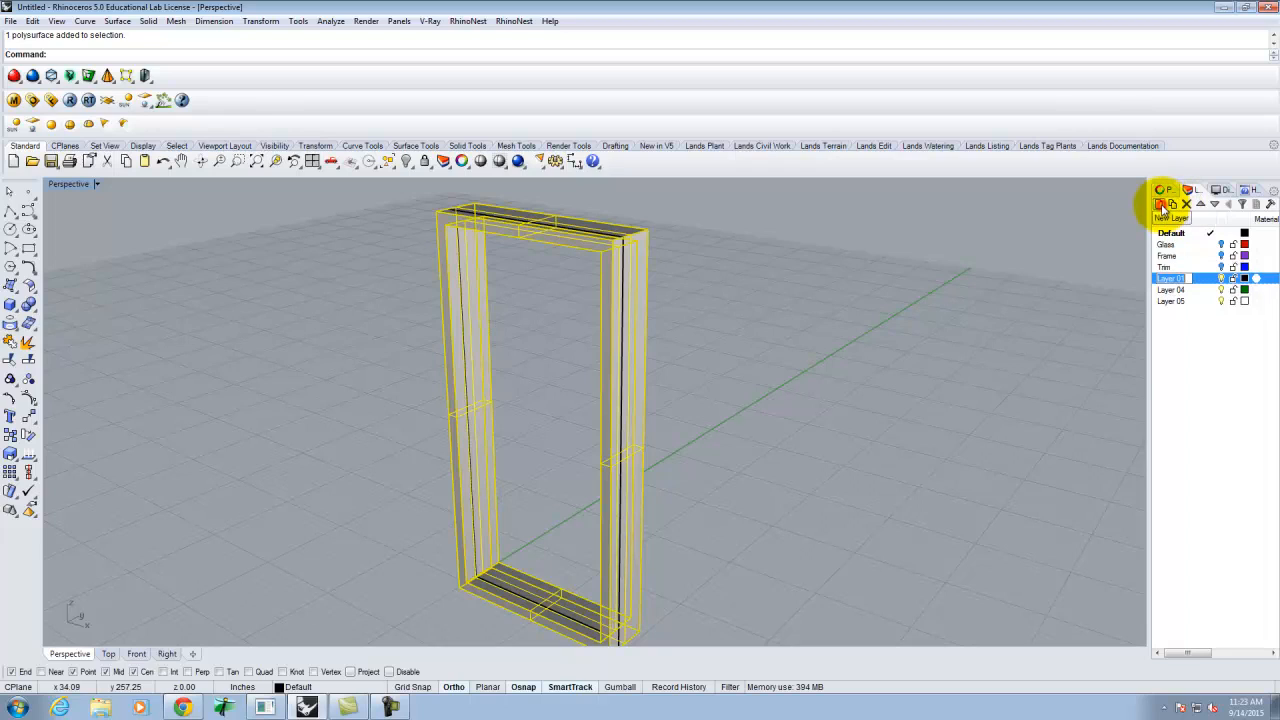
{"action": "type", "text": "Jamb"}
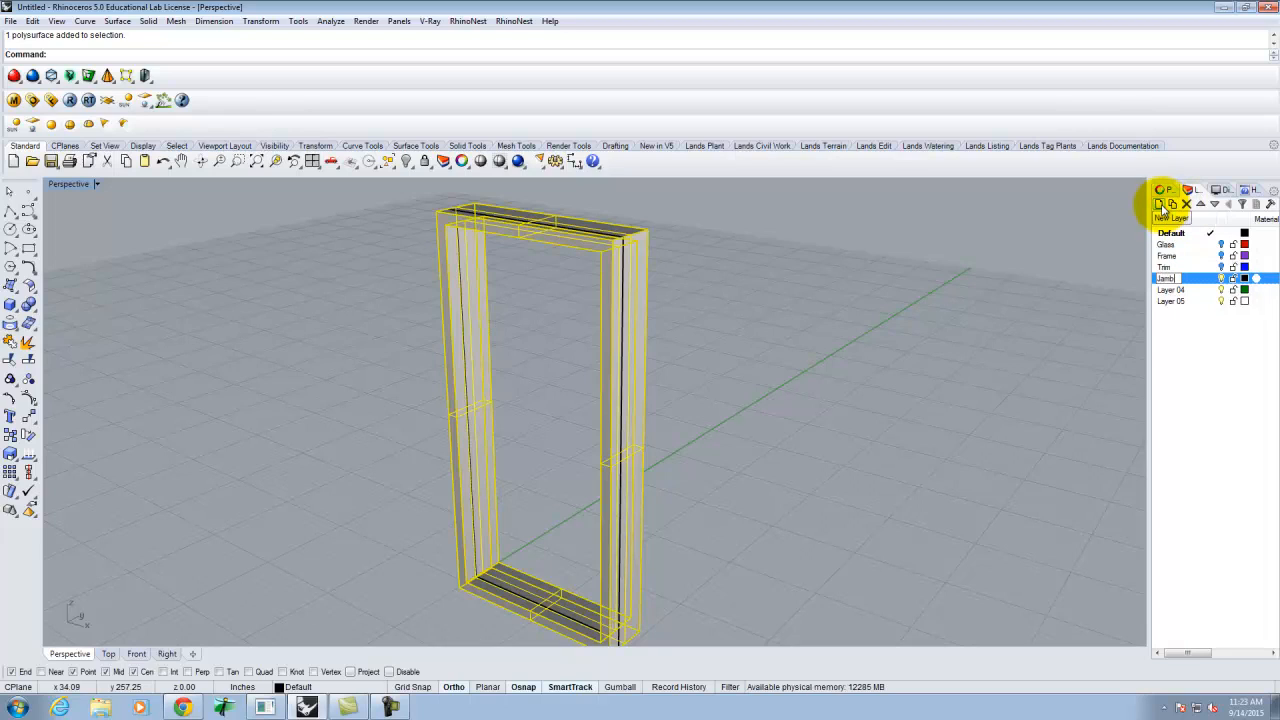
{"action": "left_click", "coordinate": [1188, 278]}
{"action": "right_click", "coordinate": [1188, 278]}
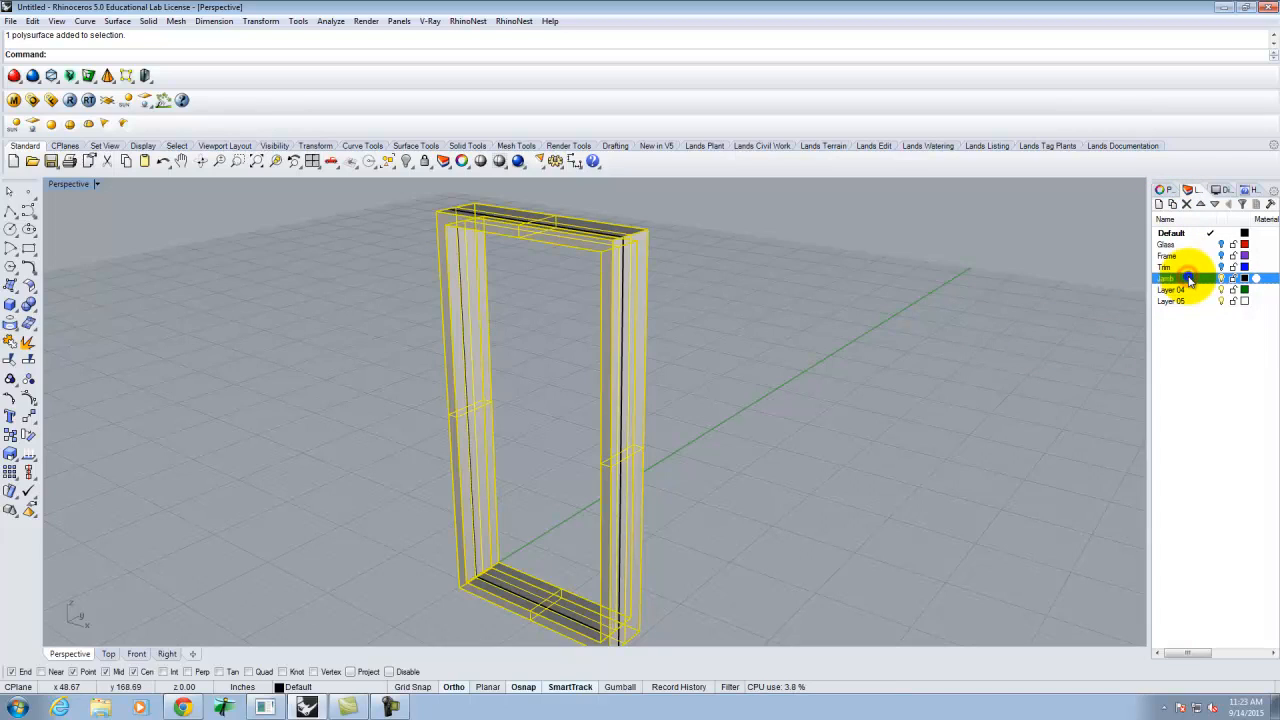
{"action": "left_click", "coordinate": [1190, 508]}
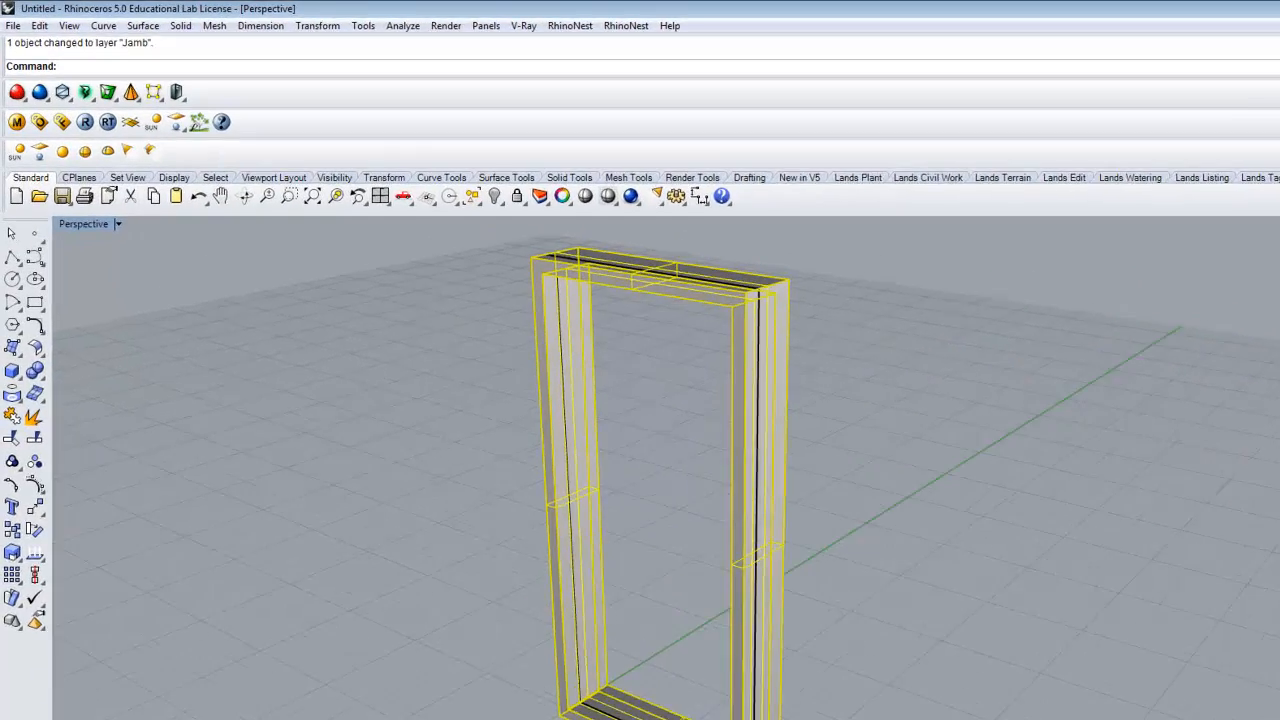
{"action": "left_click", "coordinate": [1222, 279]}
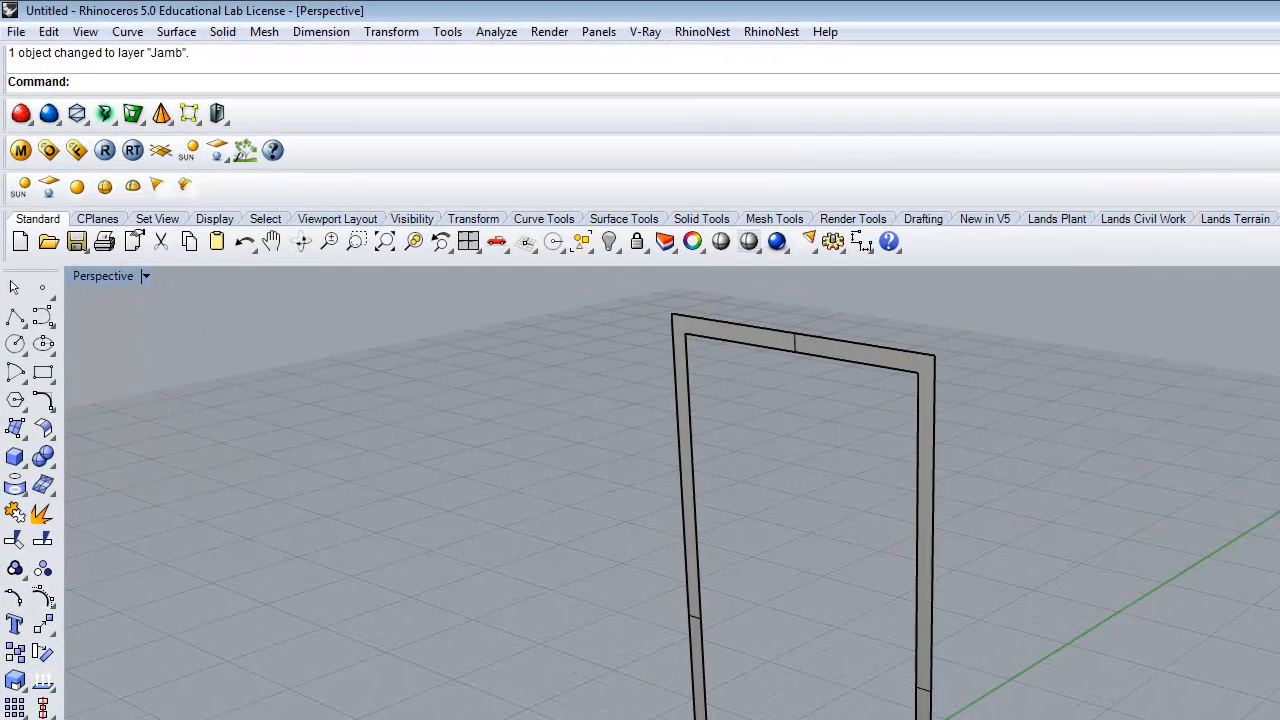
- Delete the leftover thin frame surface and turn the Glass layer back on
{"action": "left_click", "coordinate": [935, 399]}
{"action": "key", "text": "Delete"}
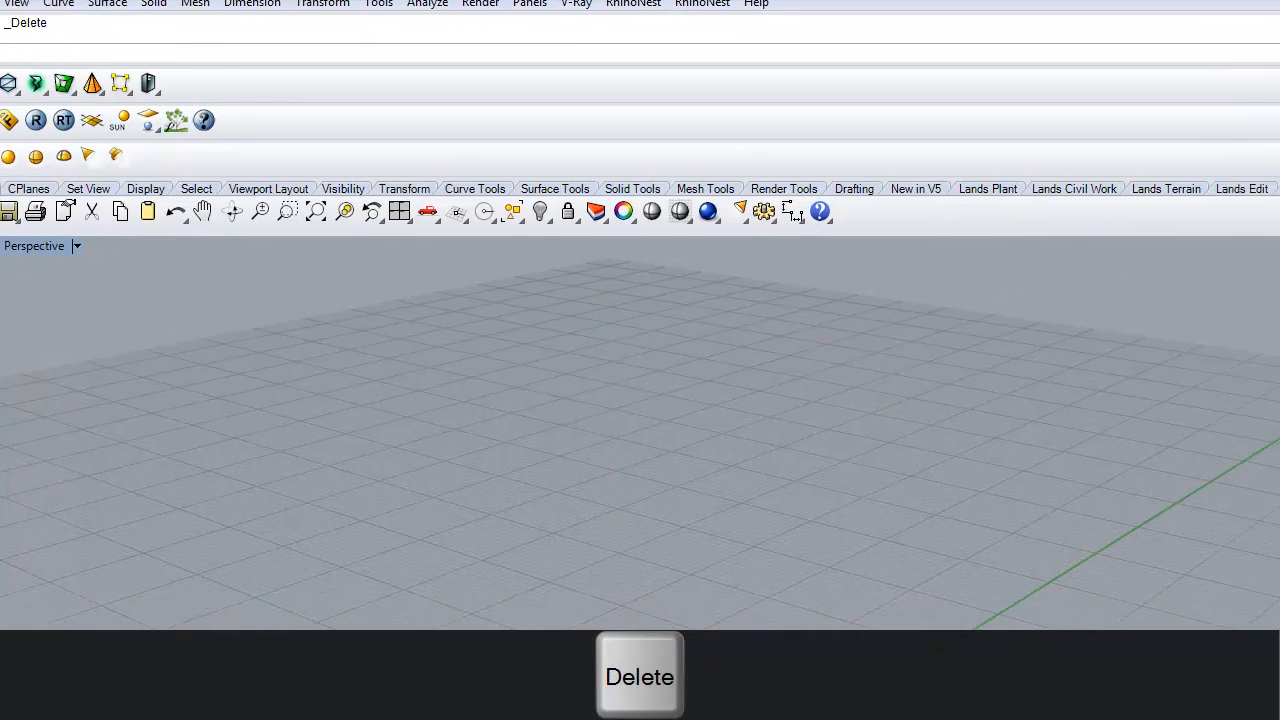
{"action": "left_click", "coordinate": [1191, 95]}
- Turn Frame, Trim and Jamb back on and rename Default to 2-0x4-0_Casement
{"action": "left_click", "coordinate": [1190, 112]}
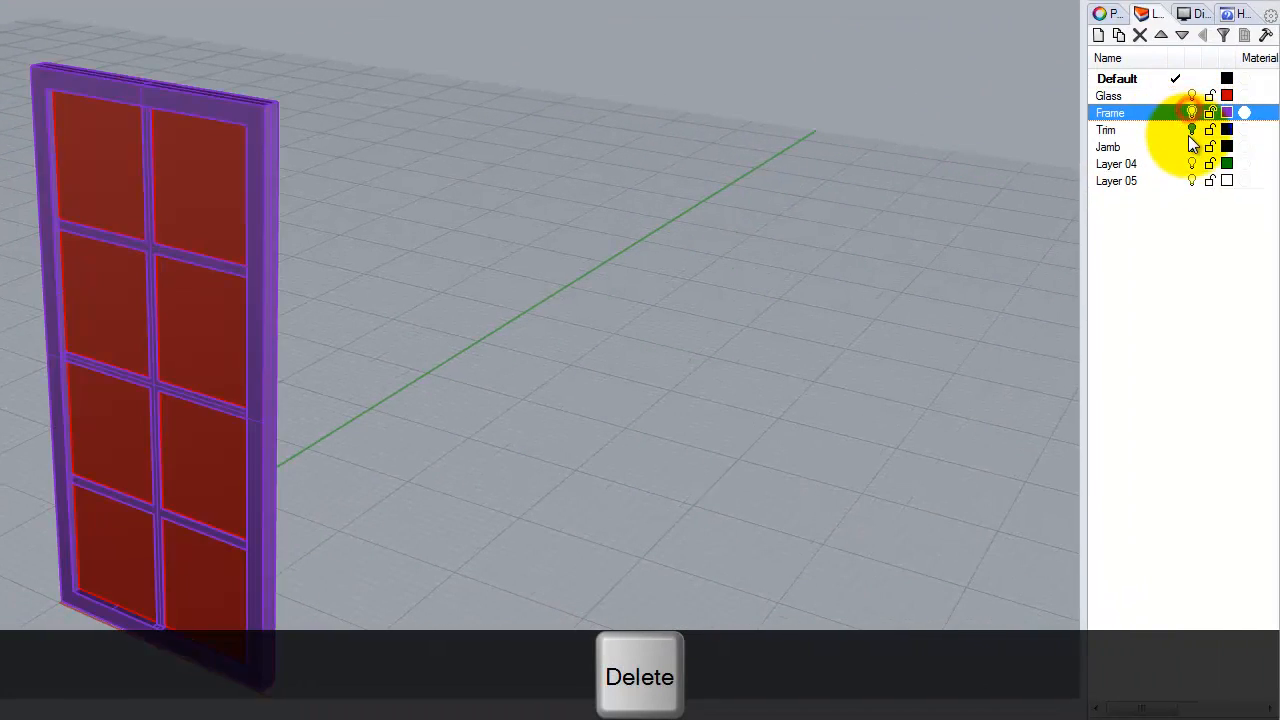
{"action": "left_click", "coordinate": [1191, 129]}
{"action": "left_click", "coordinate": [1191, 146]}
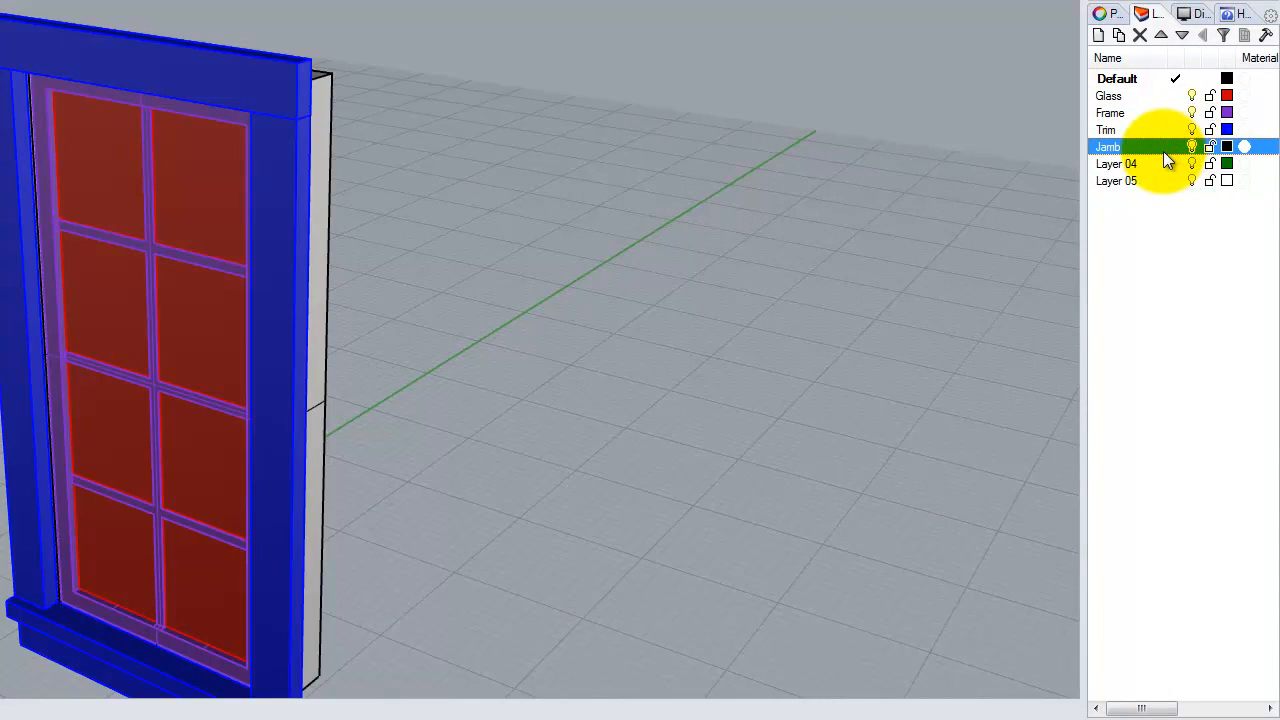
{"action": "left_click", "coordinate": [1108, 80]}
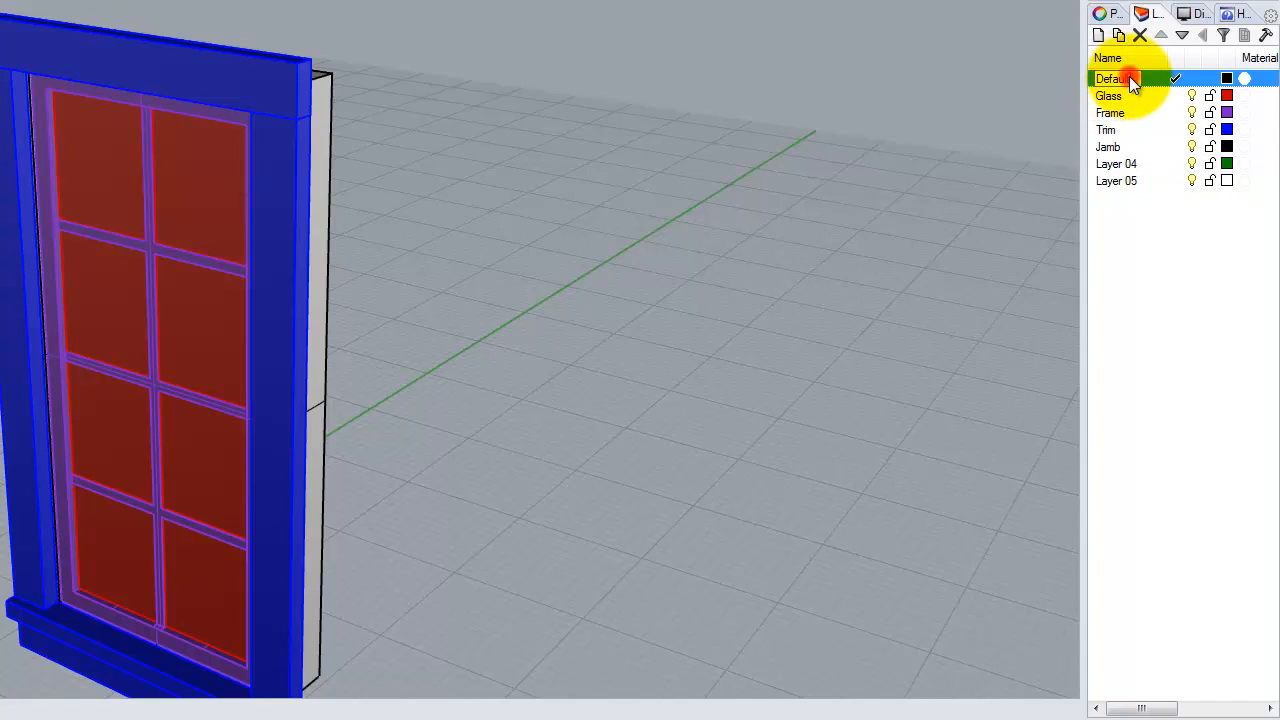
{"action": "double_click", "coordinate": [1135, 75]}
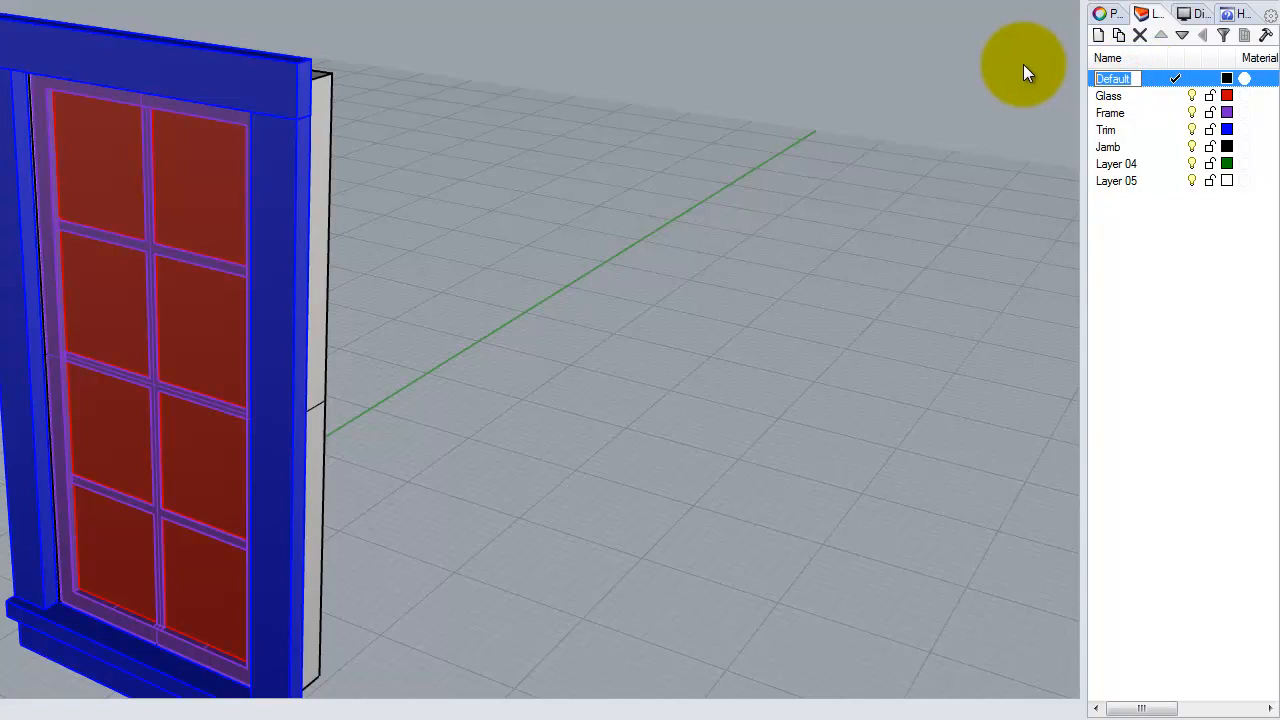
{"action": "type", "text": "2-0x4-0_Case"}
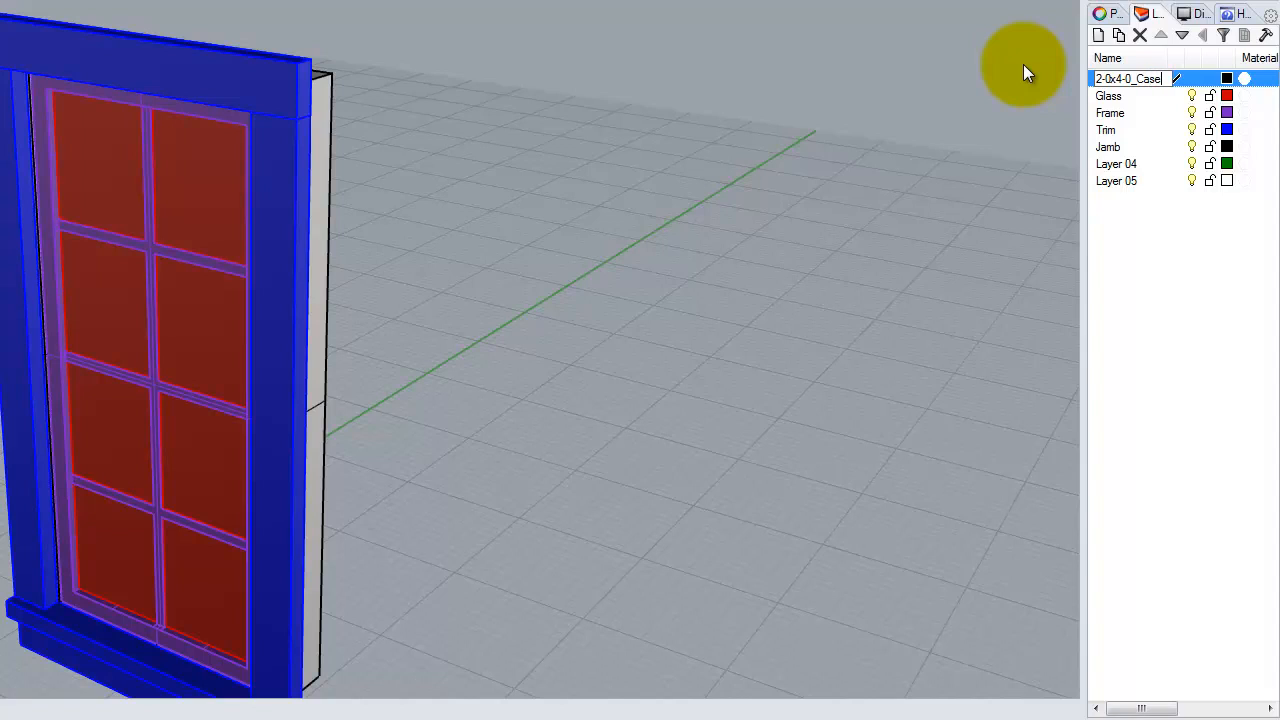
{"action": "type", "text": "ment"}
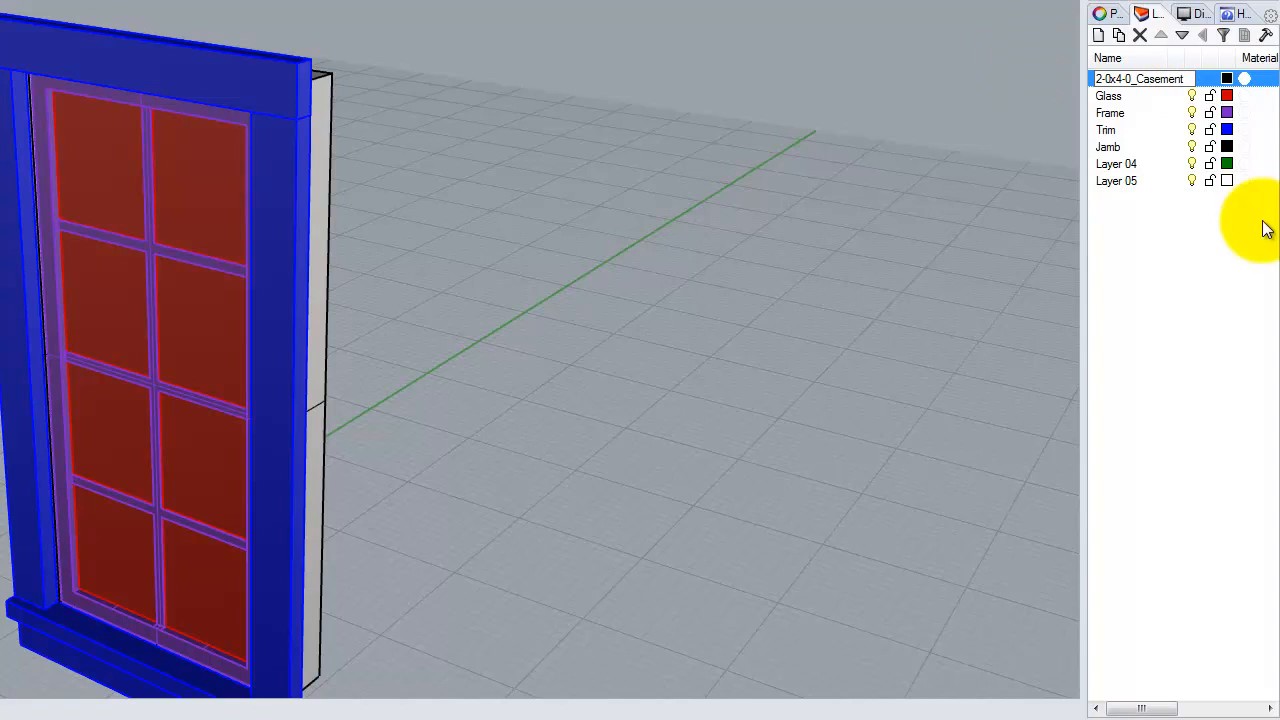
{"action": "left_click", "coordinate": [1200, 360]}
- Nest Glass, Frame, Trim and Jamb under 2-0x4-0_Casement as sublayers
{"action": "left_click", "coordinate": [1120, 80]}
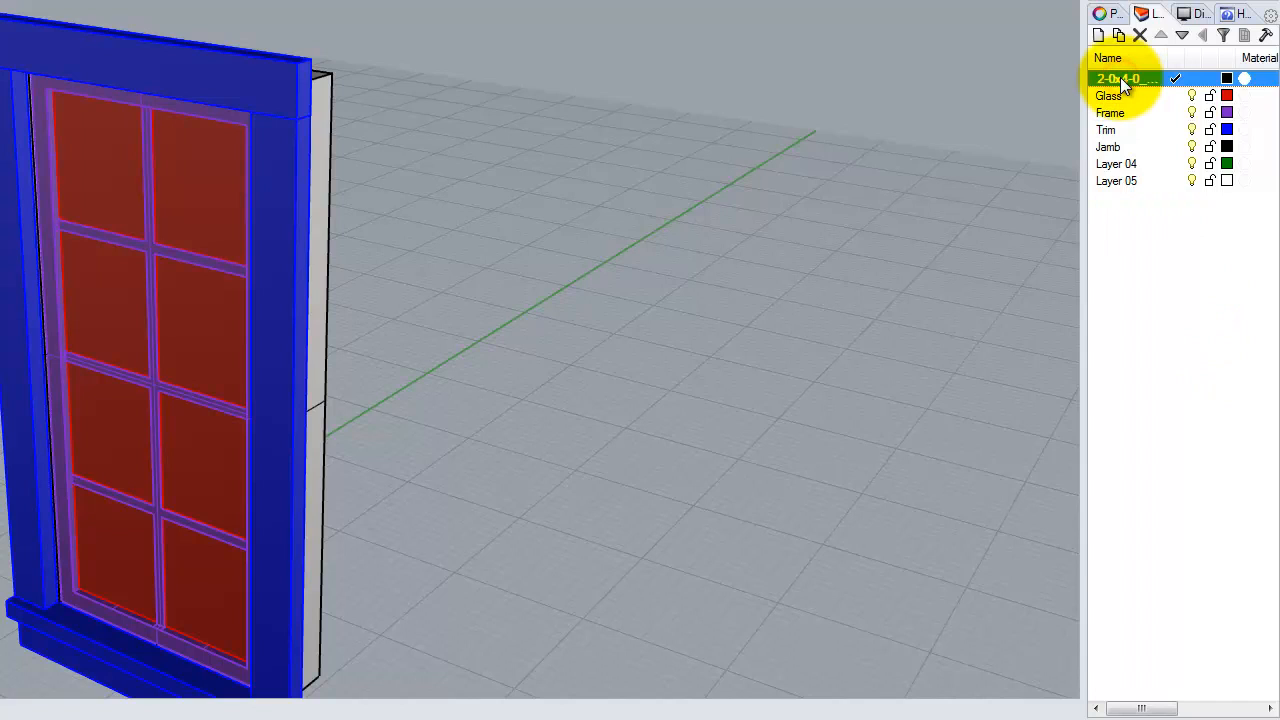
{"action": "mouse_move", "coordinate": [1118, 93]}
{"action": "left_mouse_down"}
{"action": "mouse_move", "coordinate": [1120, 141]}
{"action": "mouse_move", "coordinate": [1128, 79]}
{"action": "left_mouse_up"}
{"action": "left_click", "coordinate": [1150, 230]}
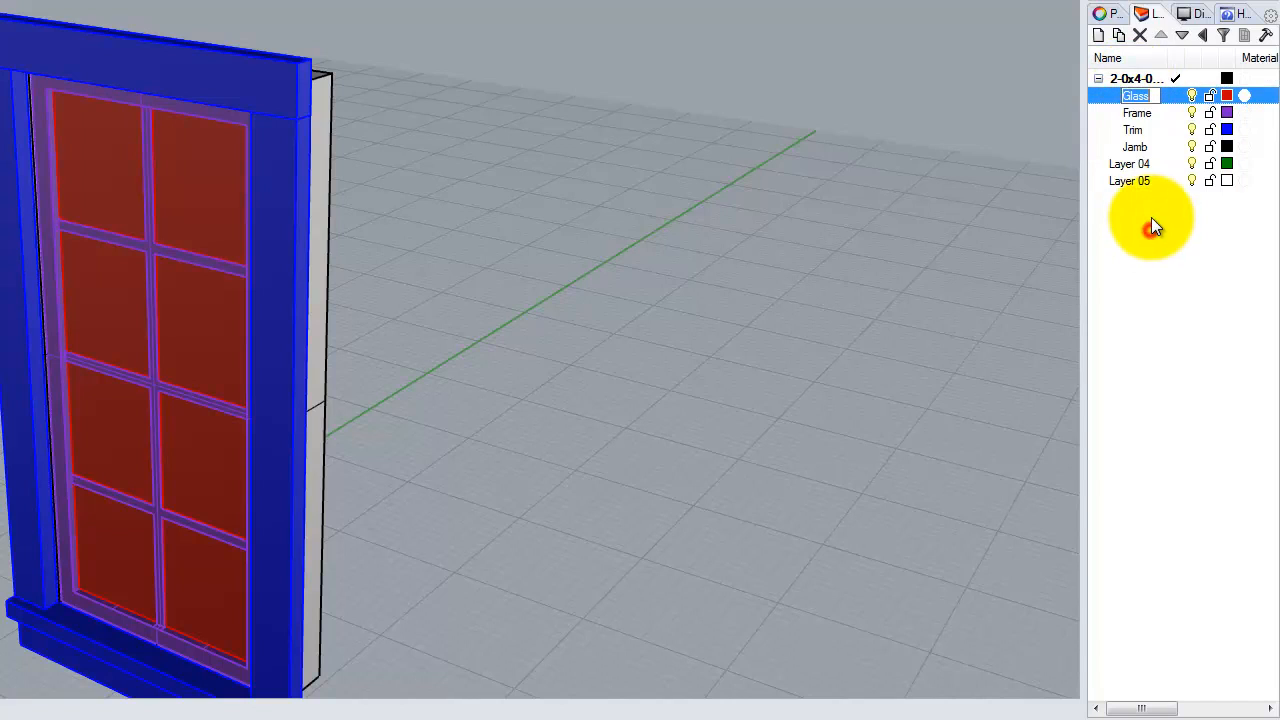
{"action": "left_click", "coordinate": [1136, 95]}
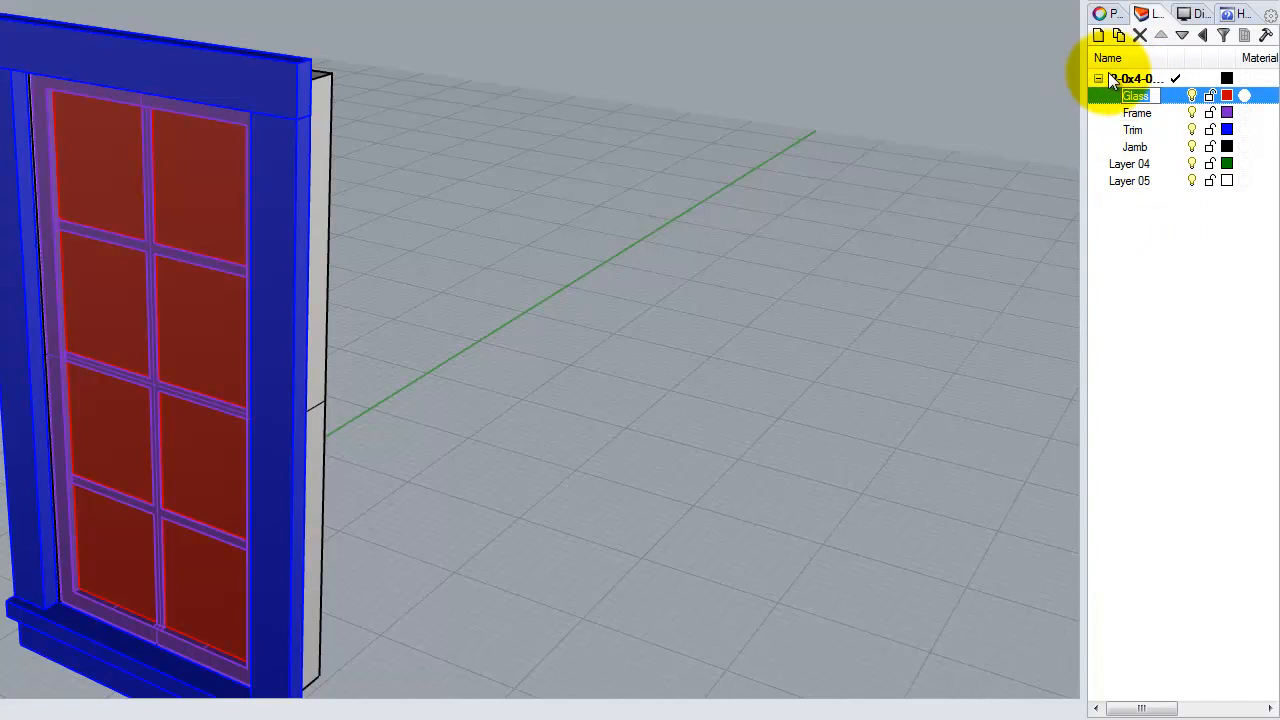
{"action": "left_click", "coordinate": [1138, 166]}
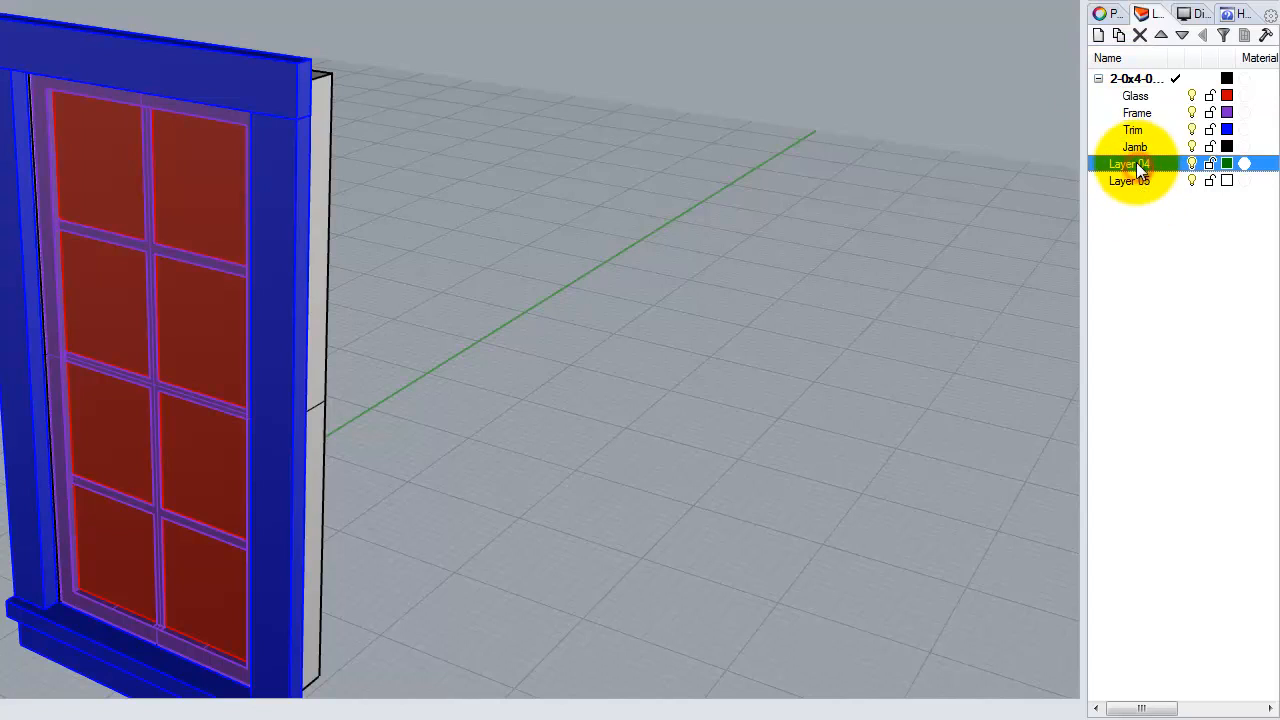
{"action": "left_click", "coordinate": [1135, 96], "text": "shift"}
{"action": "left_click", "coordinate": [1136, 203]}
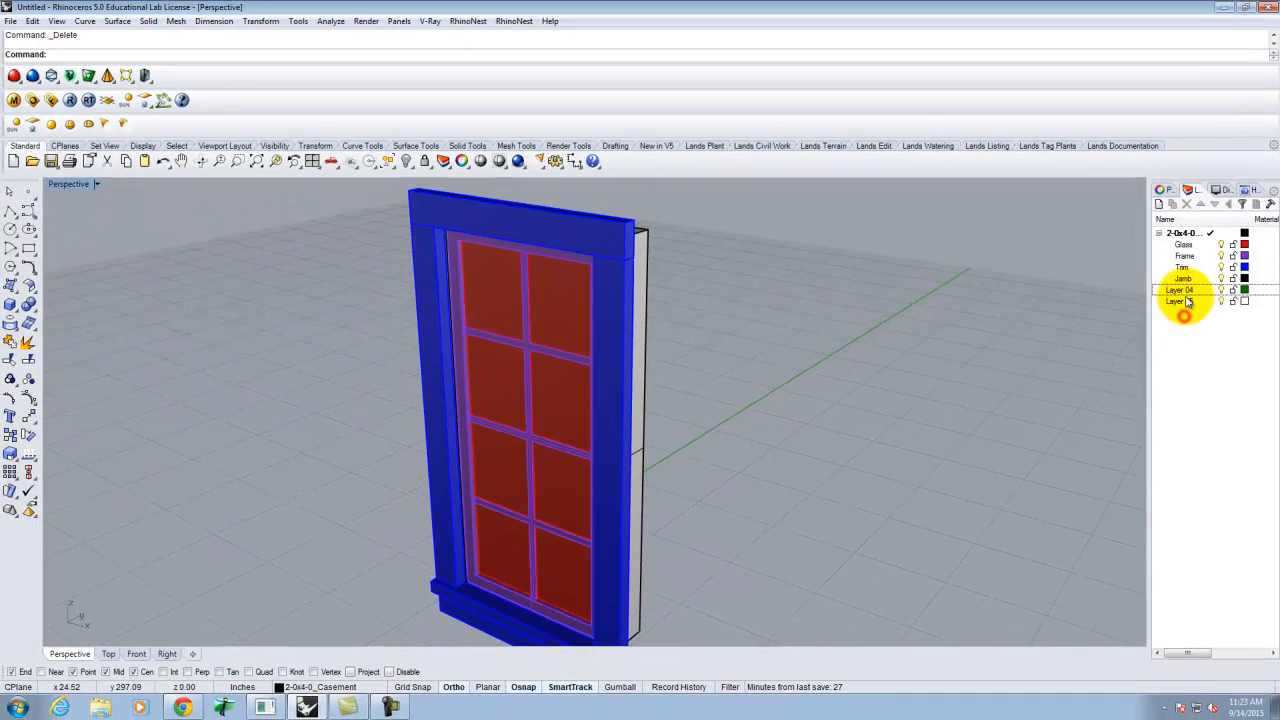
{"action": "left_click", "coordinate": [1180, 290]}
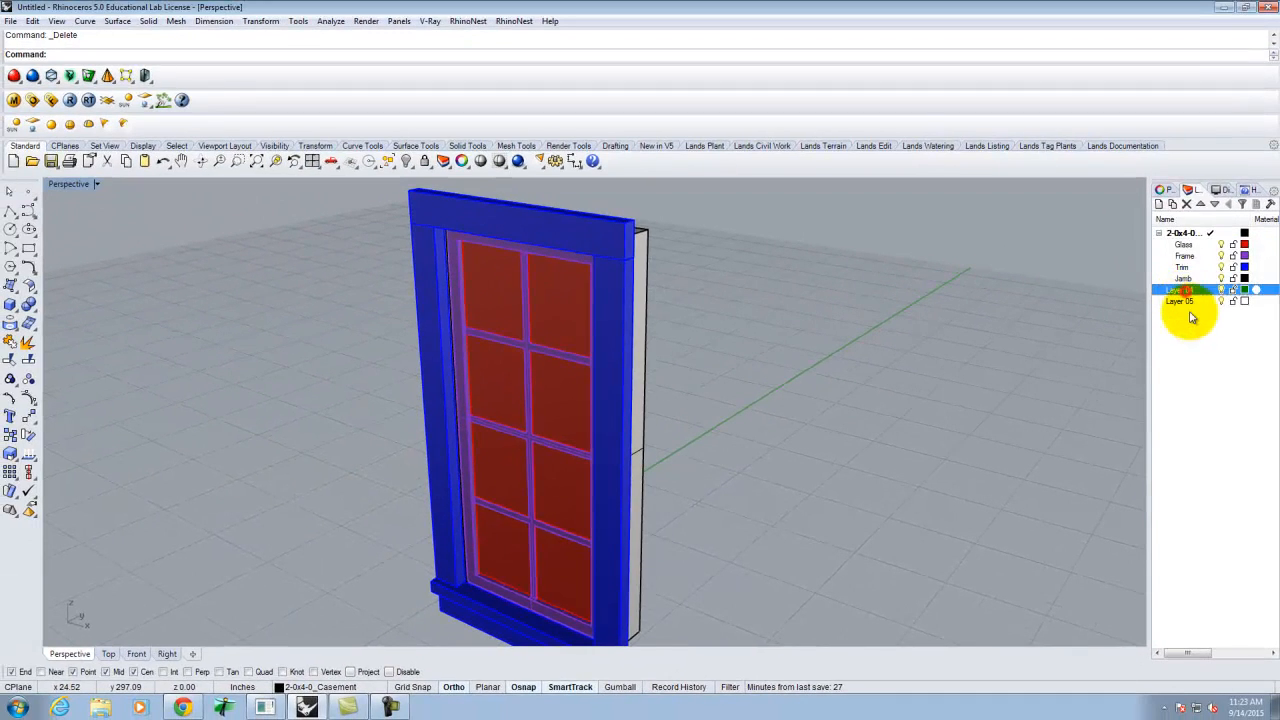
- Delete Layer 04 and Layer 05, then toggle the Glass layer off and on to check the panes
{"action": "left_click", "coordinate": [1180, 301], "text": "shift"}
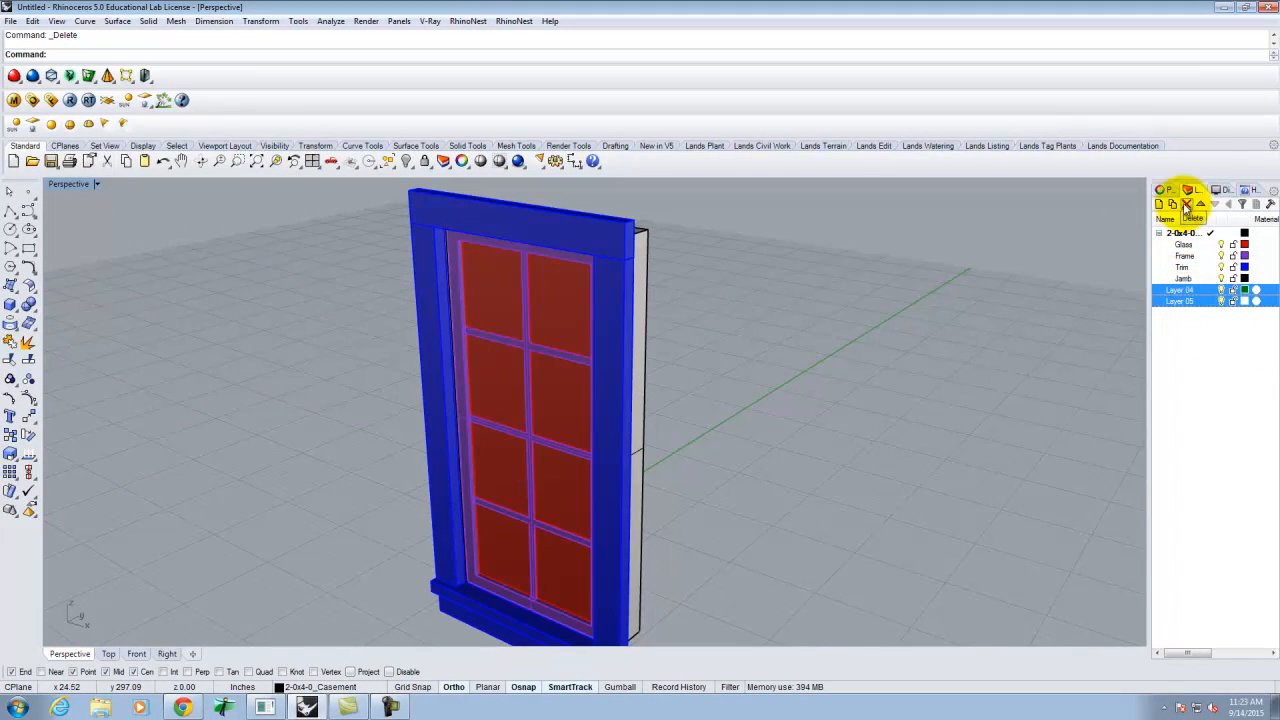
{"action": "left_click", "coordinate": [1187, 203]}
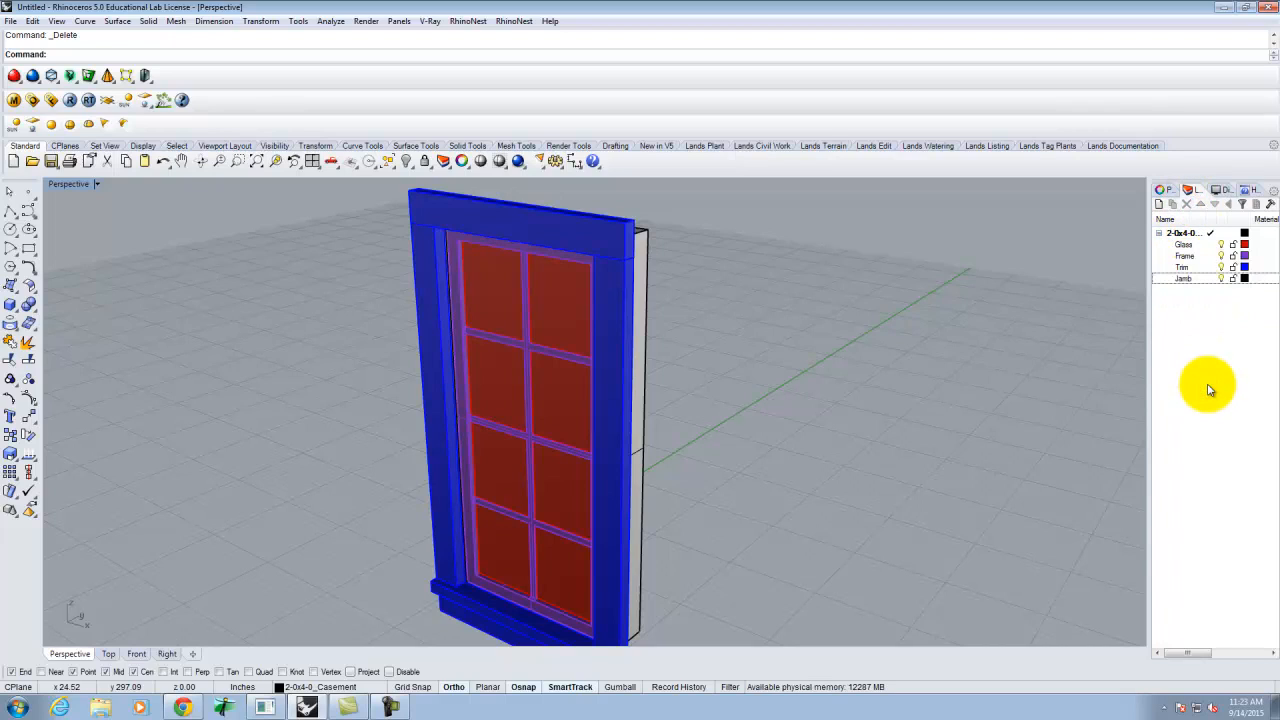
{"action": "left_click", "coordinate": [1201, 246]}
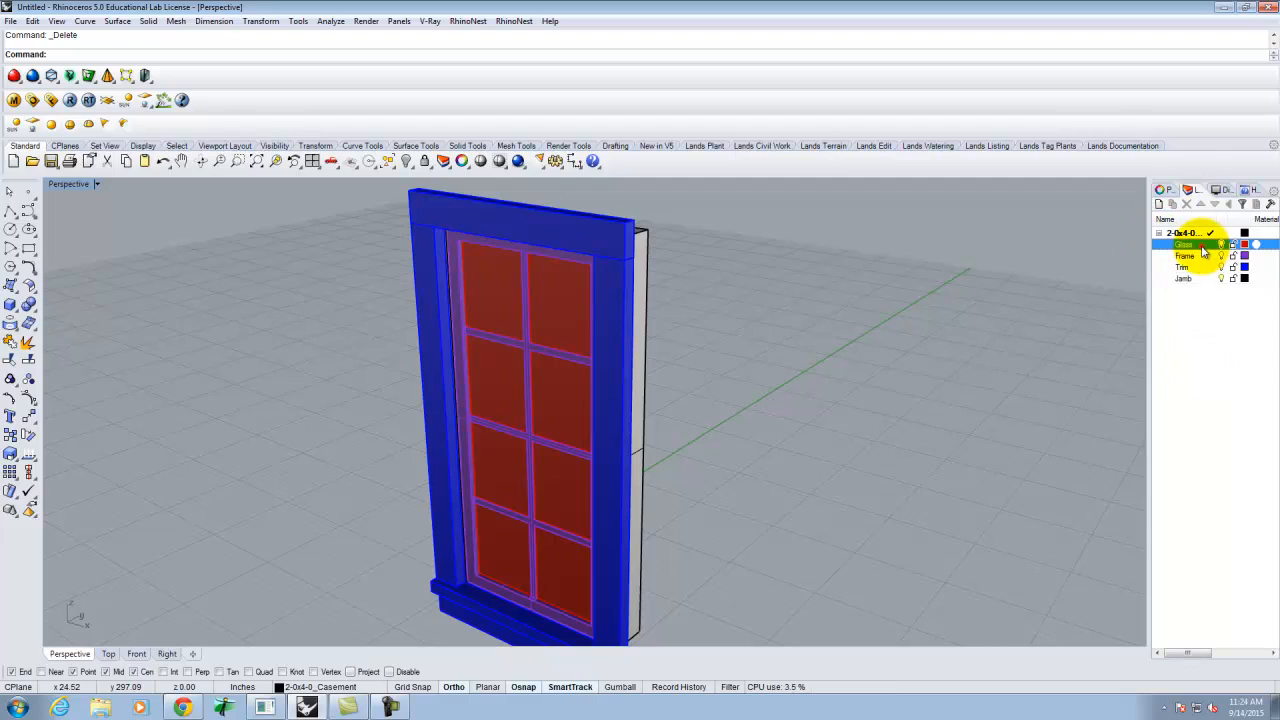
{"action": "left_click", "coordinate": [1221, 245]}
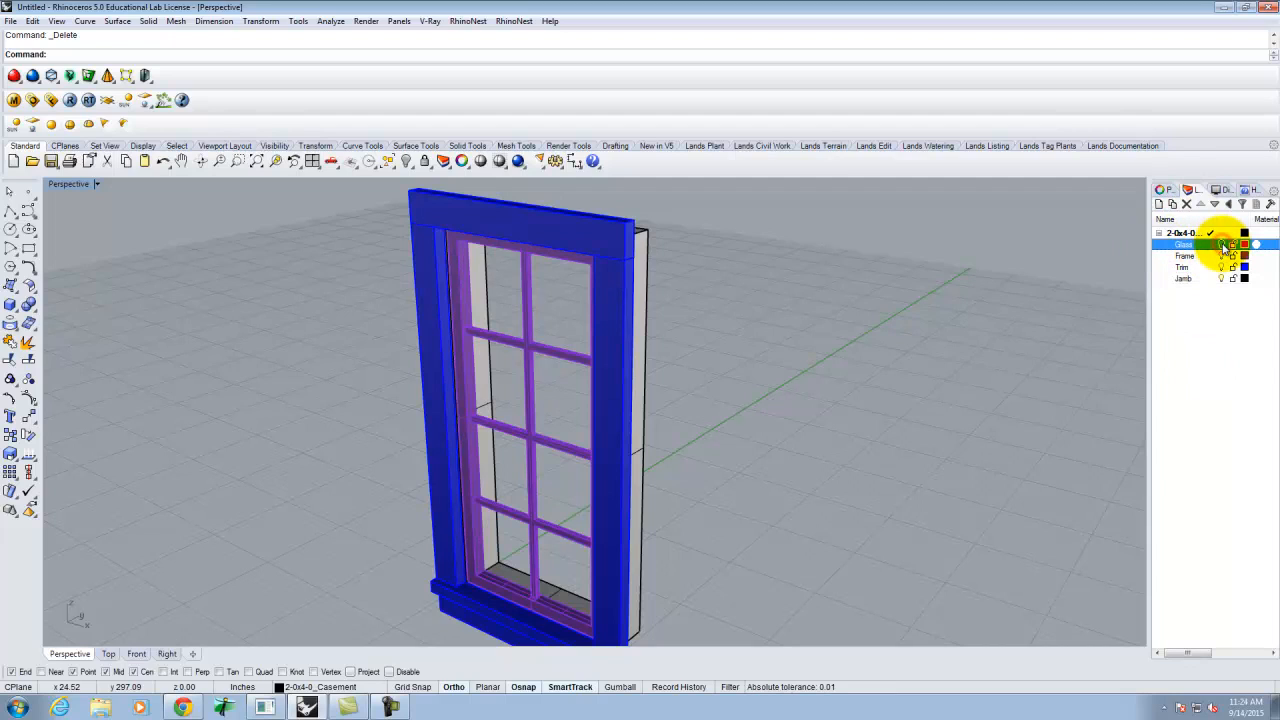
{"action": "left_click", "coordinate": [1221, 245]}
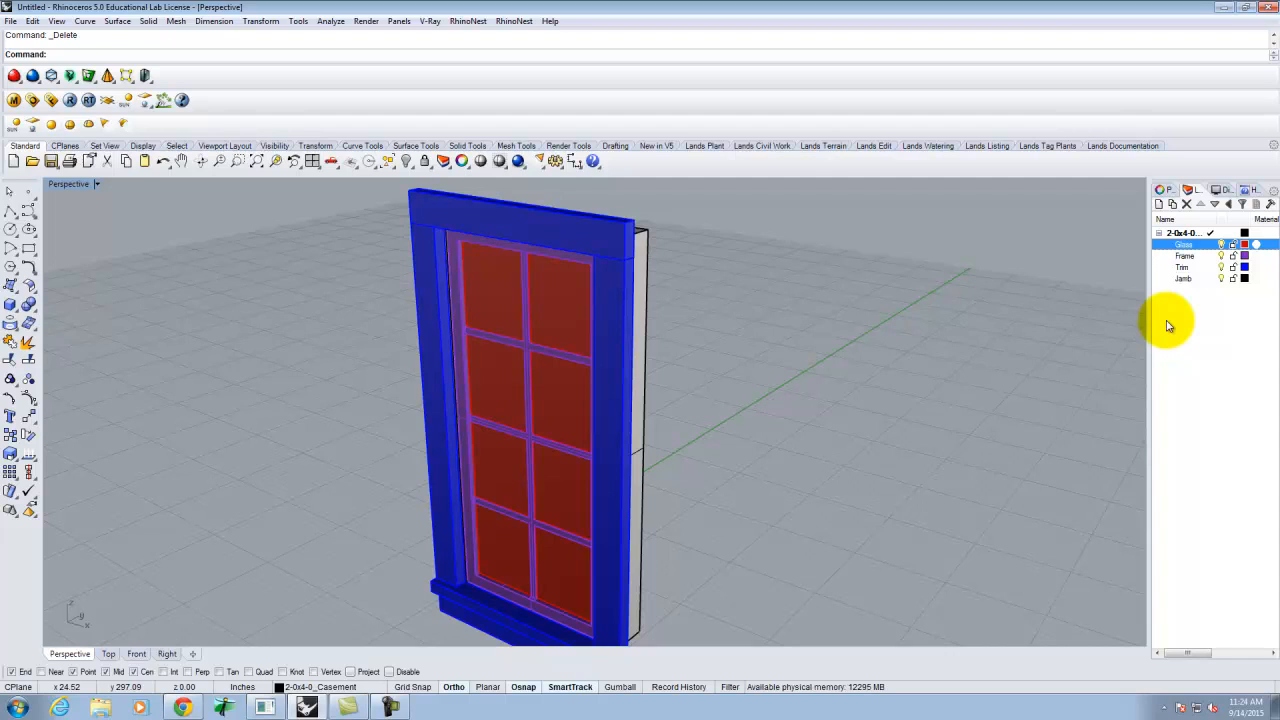
- Open the V-Ray material editor and start loading a saved material into Scene Materials
{"action": "left_click", "coordinate": [15, 103]}
{"action": "right_click", "coordinate": [449, 287]}
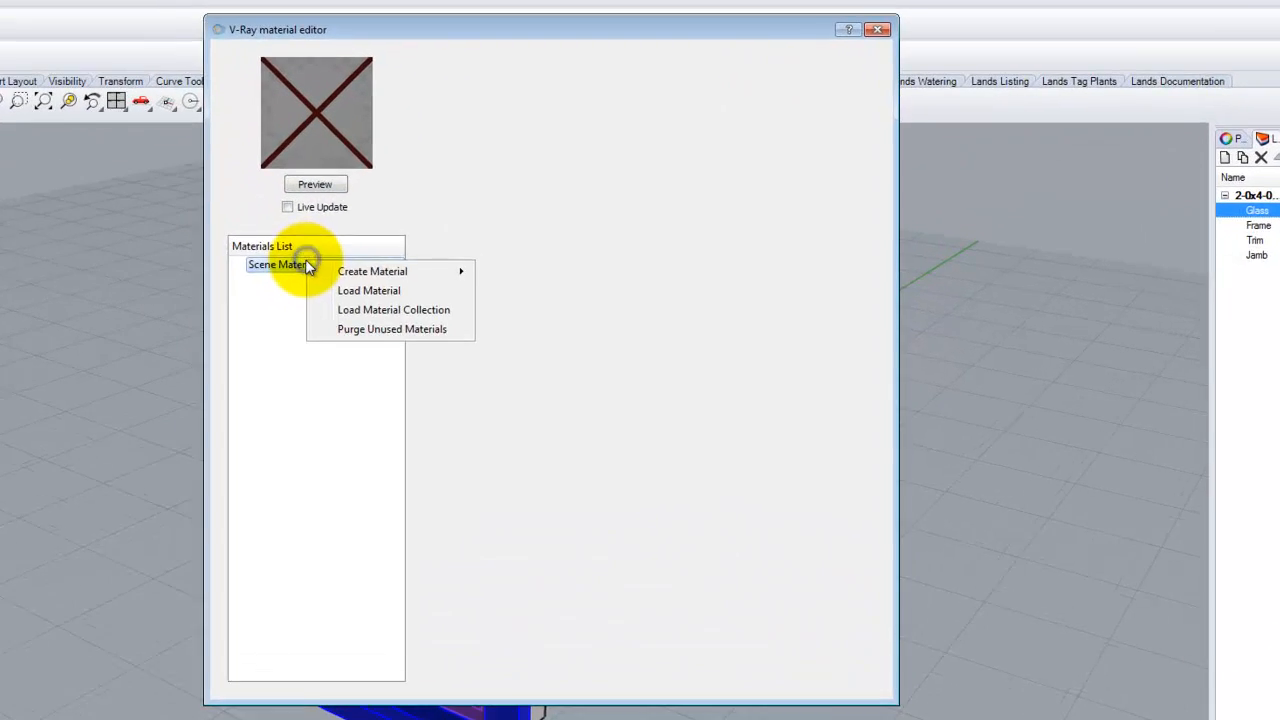
{"action": "left_click", "coordinate": [395, 290]}
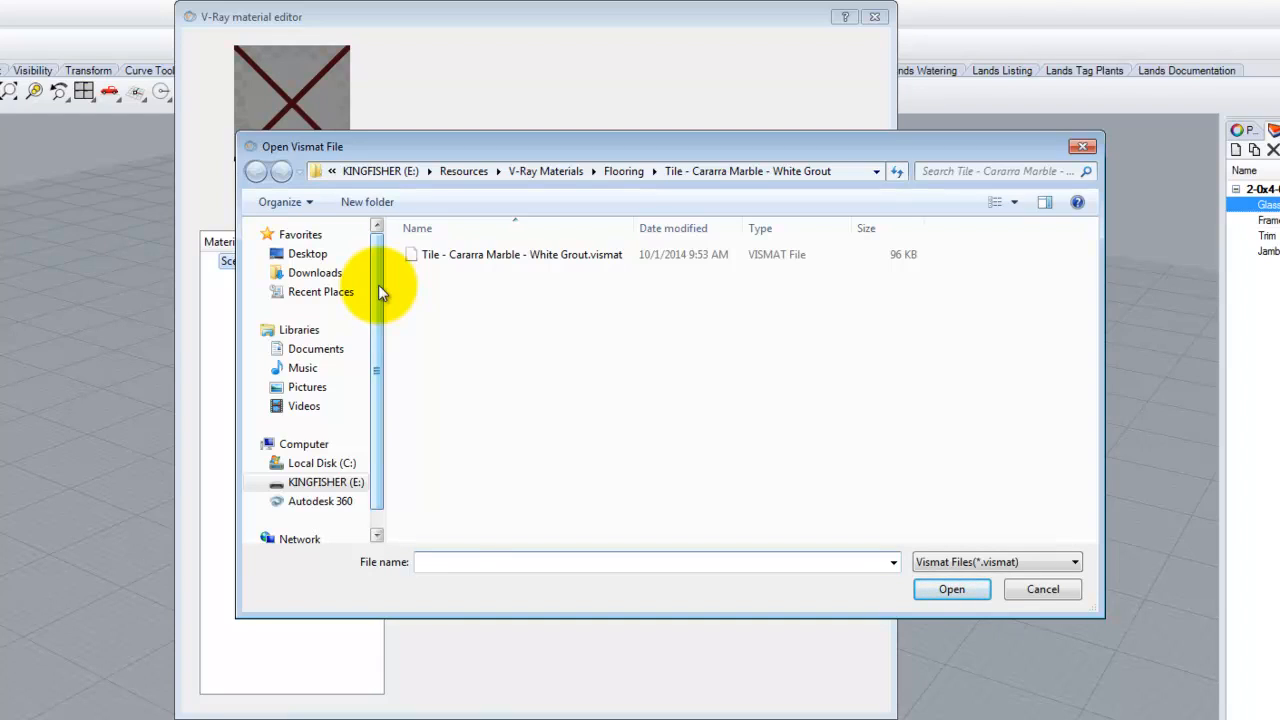
- Load the Basic Glass.vismat material from the V-Ray Glass library folder
{"action": "left_click", "coordinate": [537, 171]}
{"action": "left_click", "coordinate": [436, 369]}
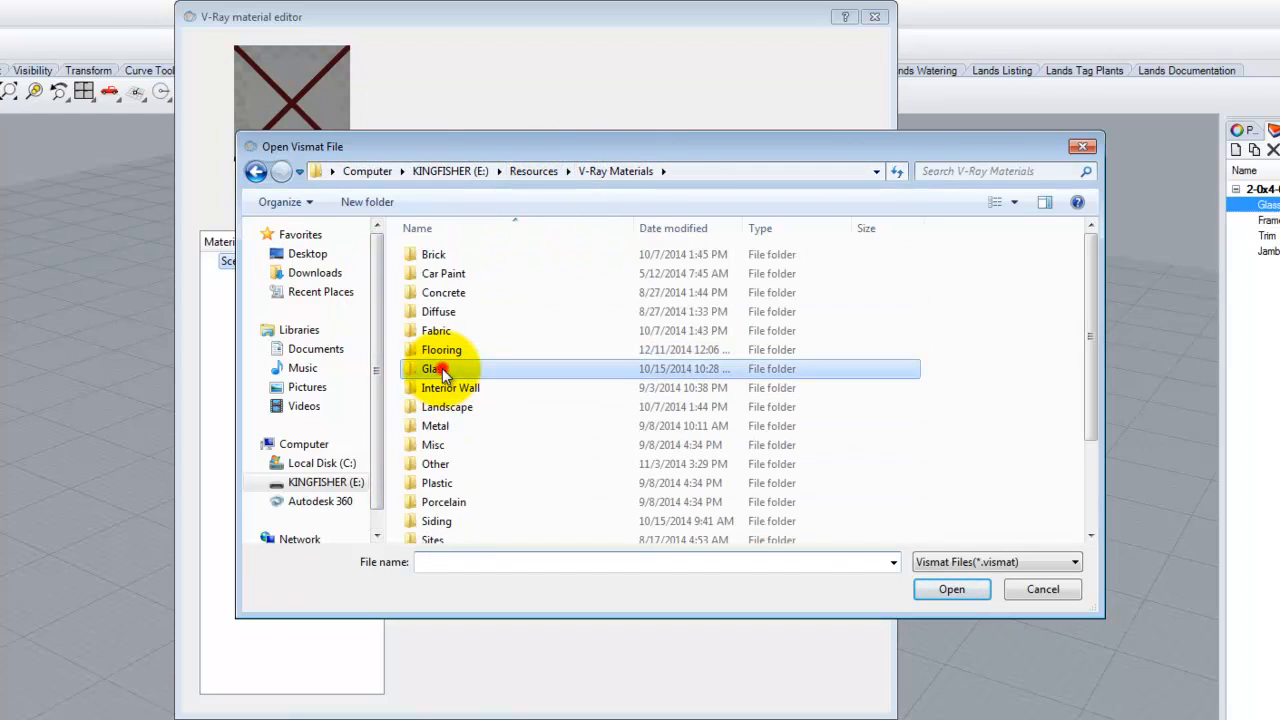
{"action": "left_click", "coordinate": [452, 256]}
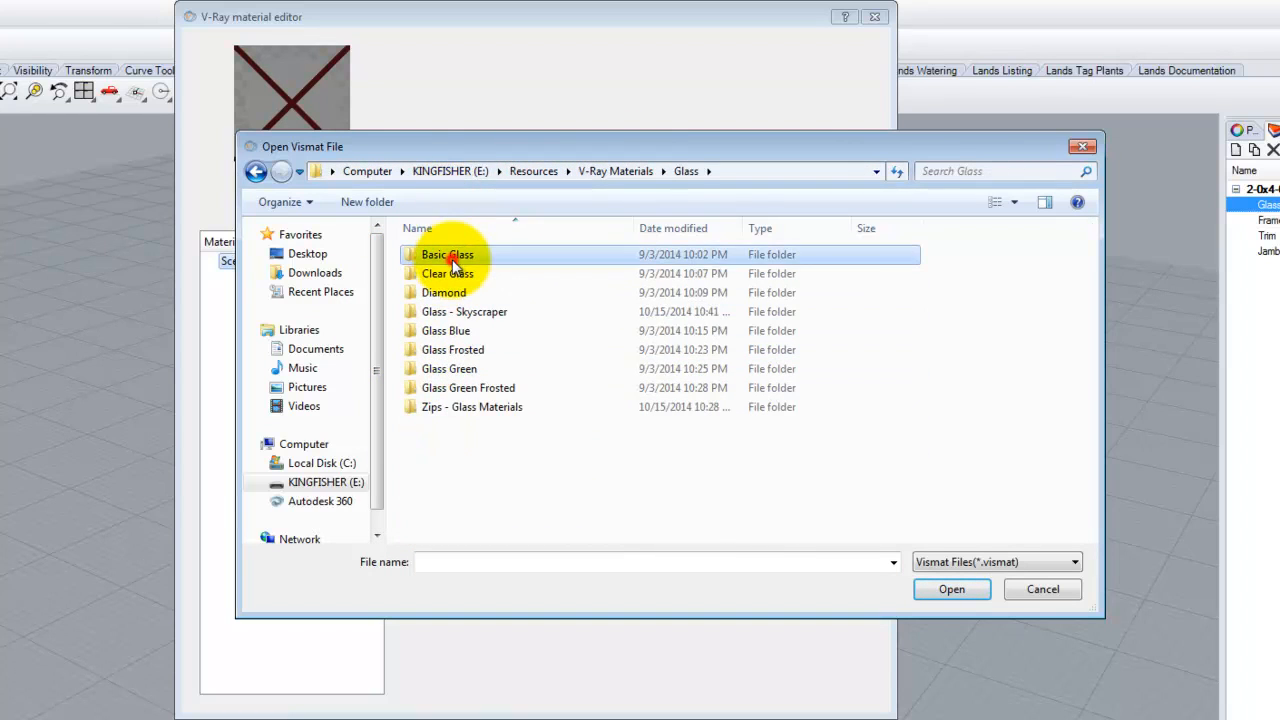
{"action": "double_click", "coordinate": [452, 256]}
{"action": "left_click", "coordinate": [457, 254]}
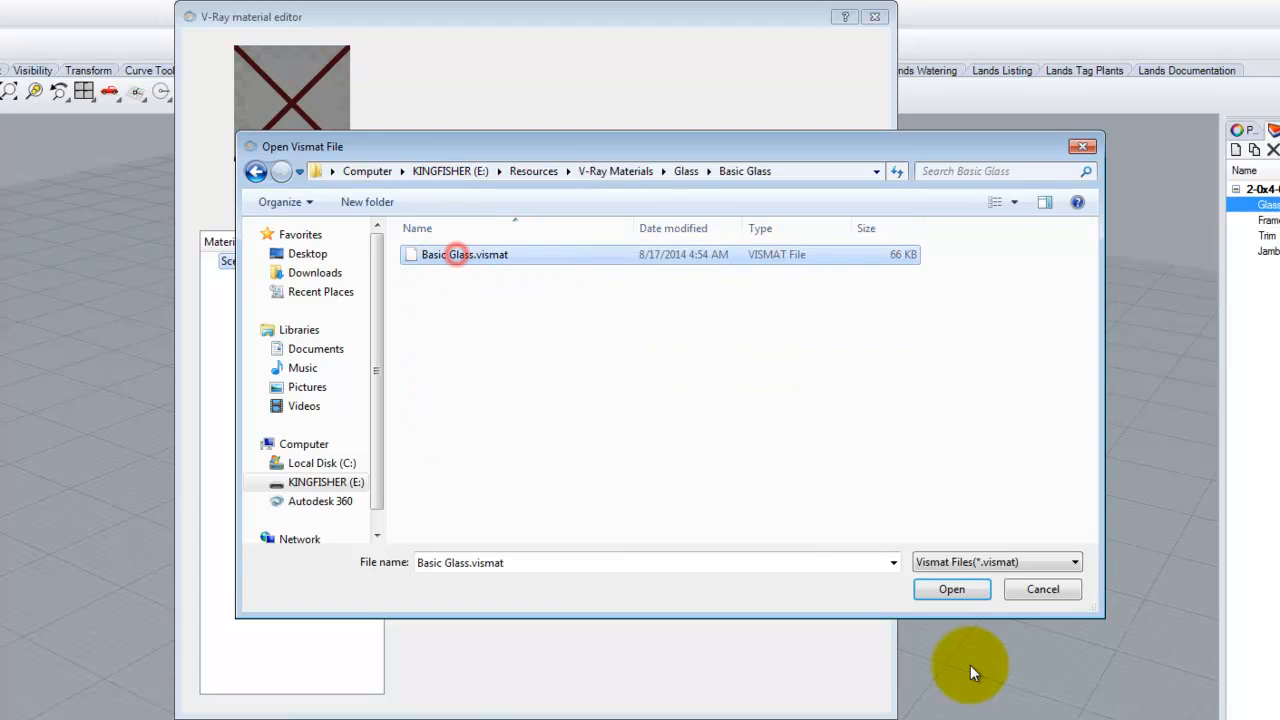
{"action": "left_click", "coordinate": [960, 590]}
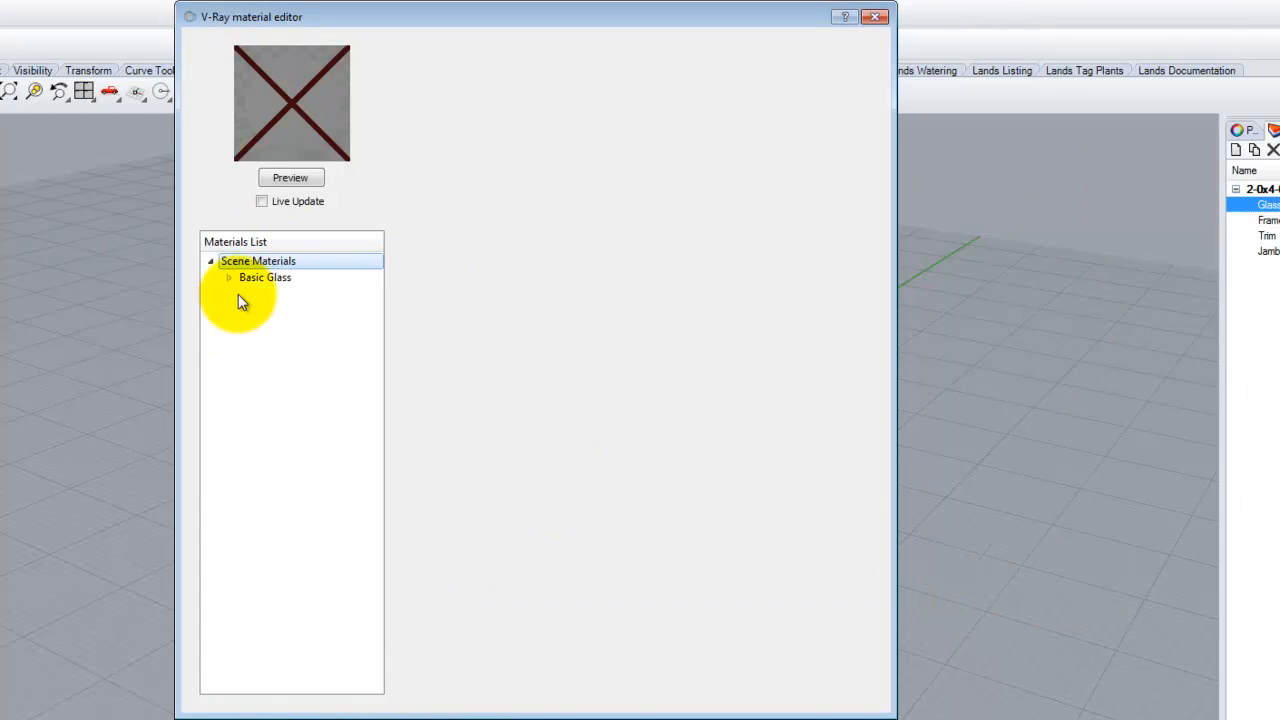
- Load Copper - Patina.vismat from the Metal > Copper library folder into Scene Materials
{"action": "right_click", "coordinate": [293, 268]}
{"action": "left_click", "coordinate": [333, 295]}
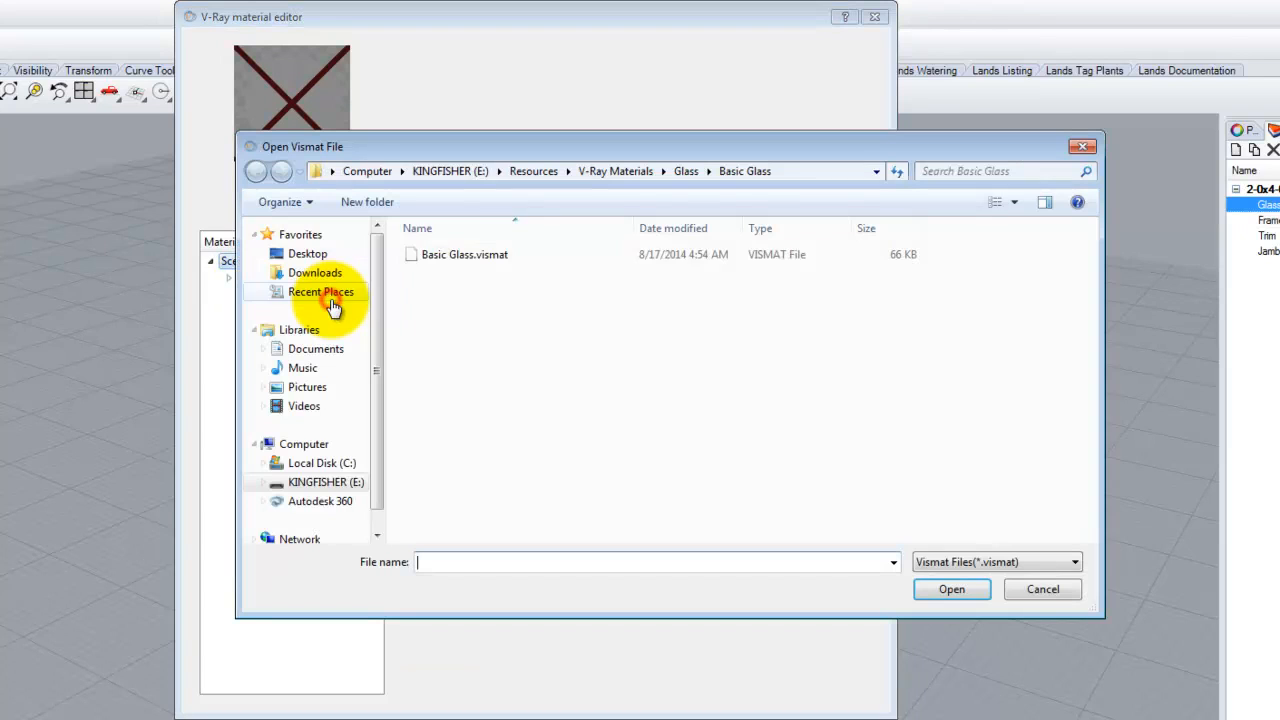
{"action": "left_click", "coordinate": [628, 171]}
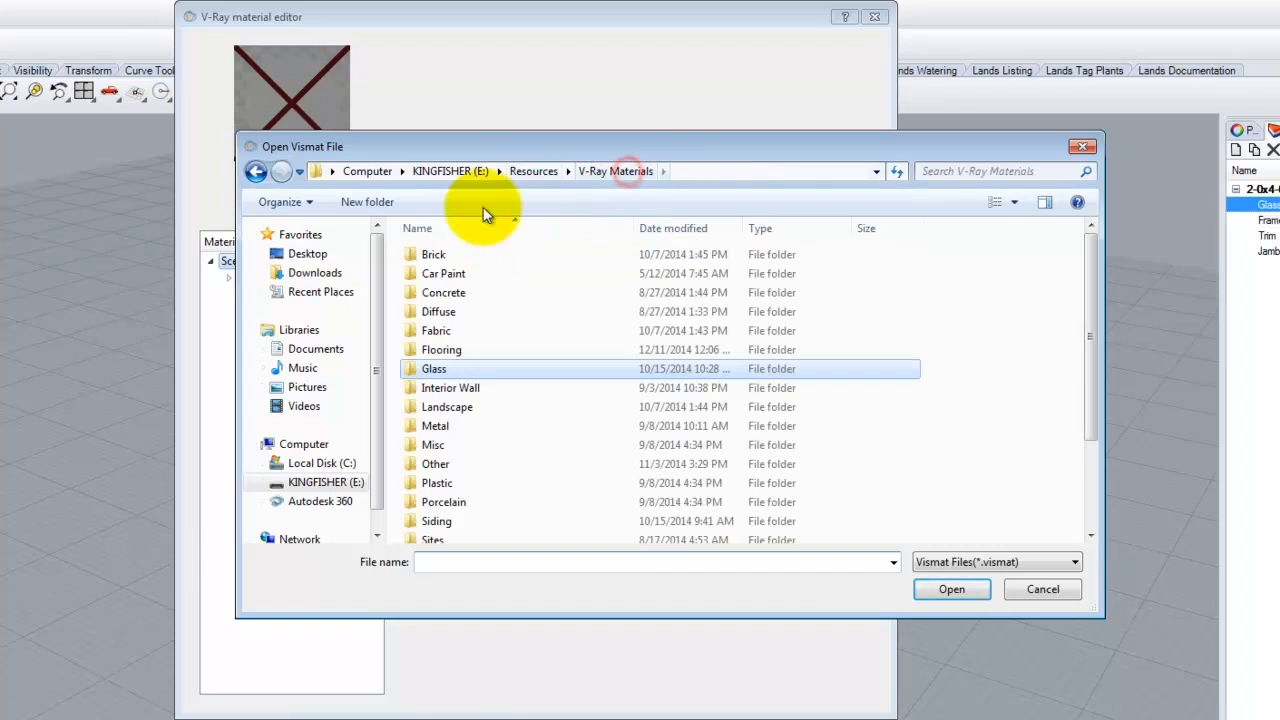
{"action": "double_click", "coordinate": [433, 425]}
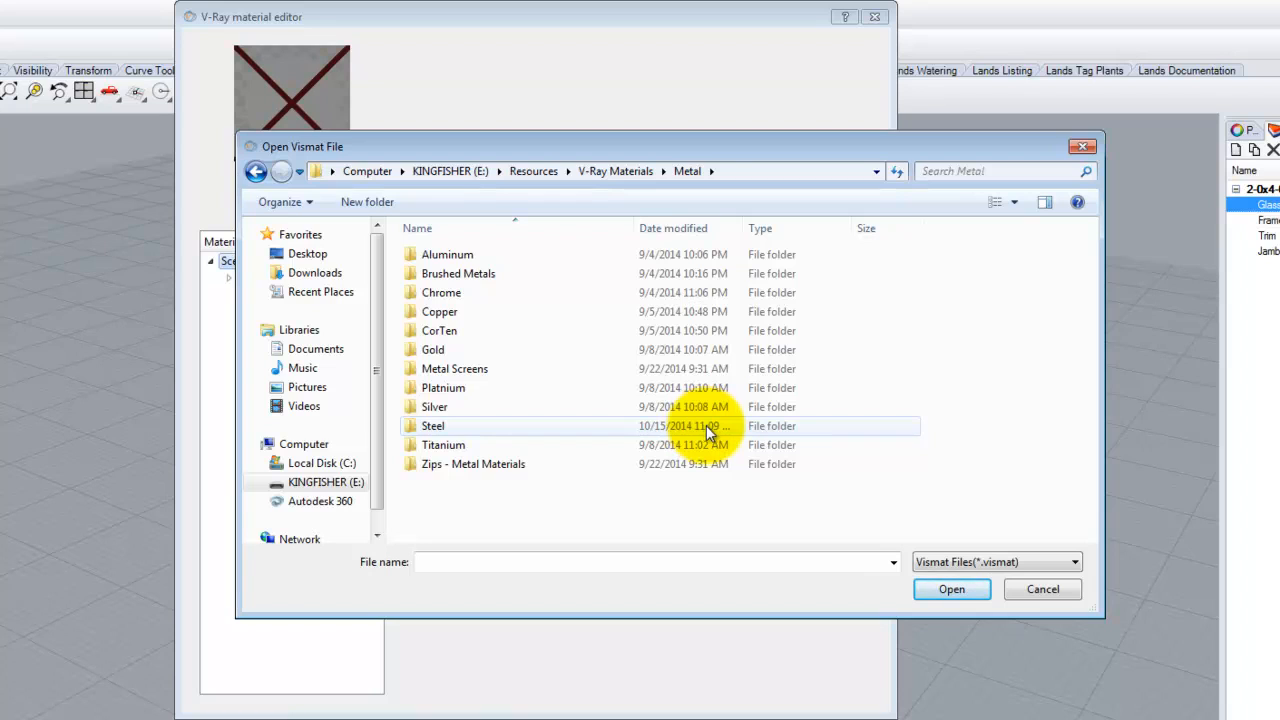
{"action": "double_click", "coordinate": [440, 311]}
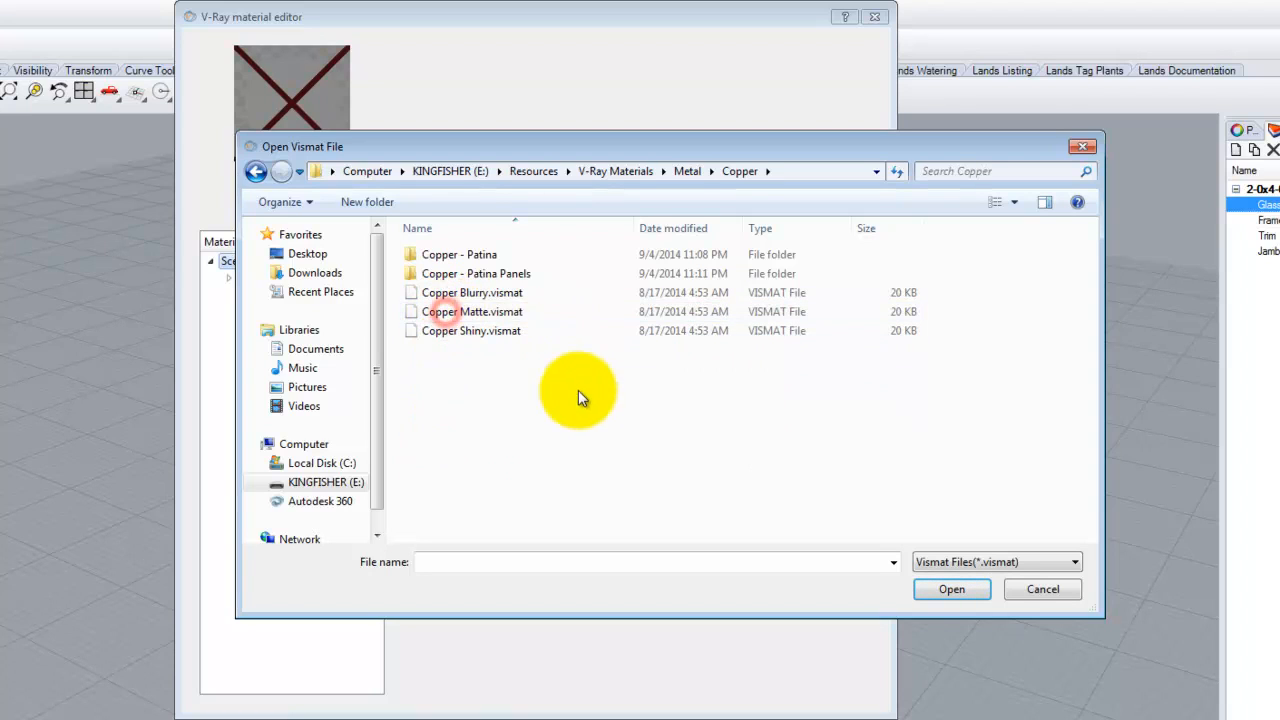
{"action": "double_click", "coordinate": [476, 255]}
{"action": "left_click", "coordinate": [476, 255]}
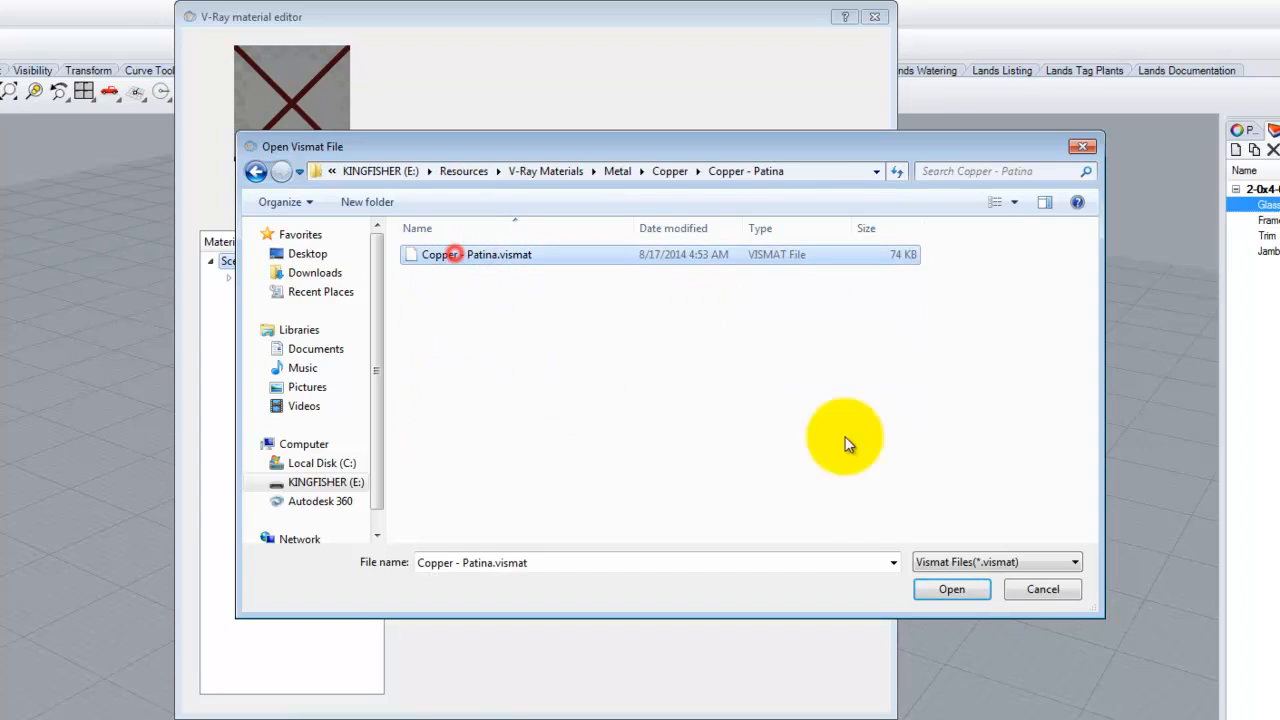
{"action": "left_click", "coordinate": [951, 589]}
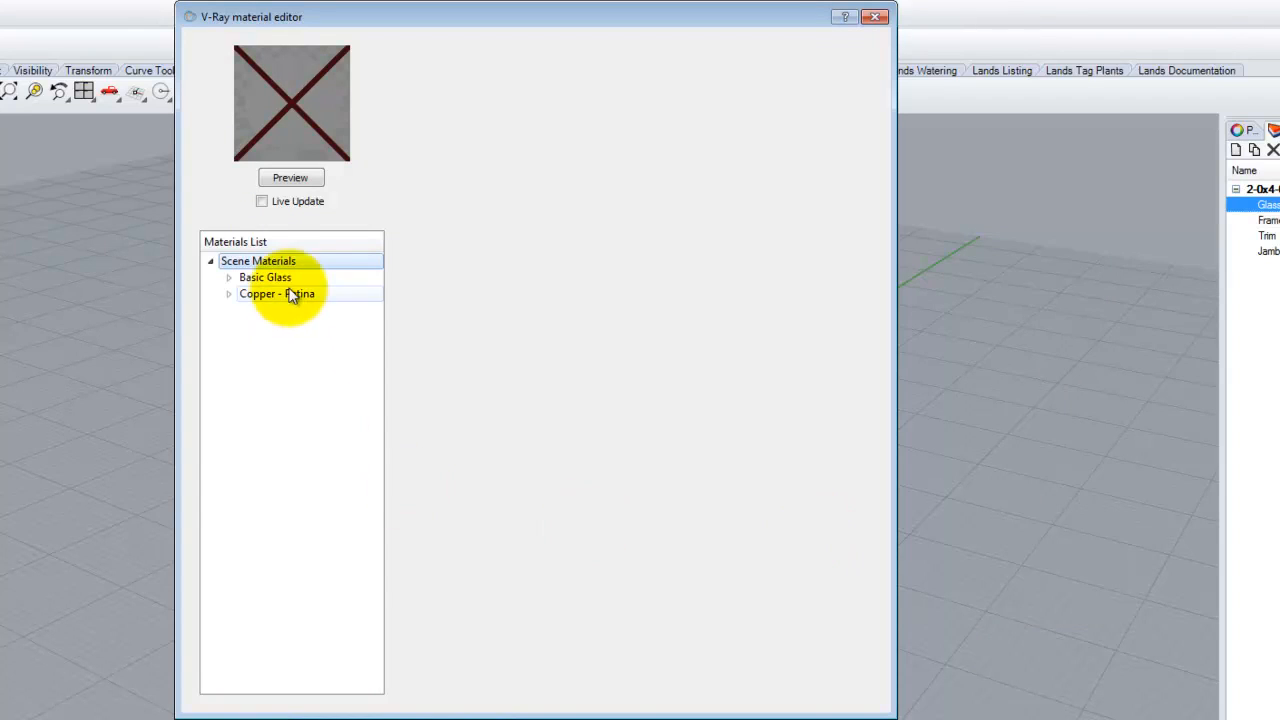
- Load Wood - Dark Oak.vismat from the Wood library folder into Scene Materials
{"action": "right_click", "coordinate": [283, 261]}
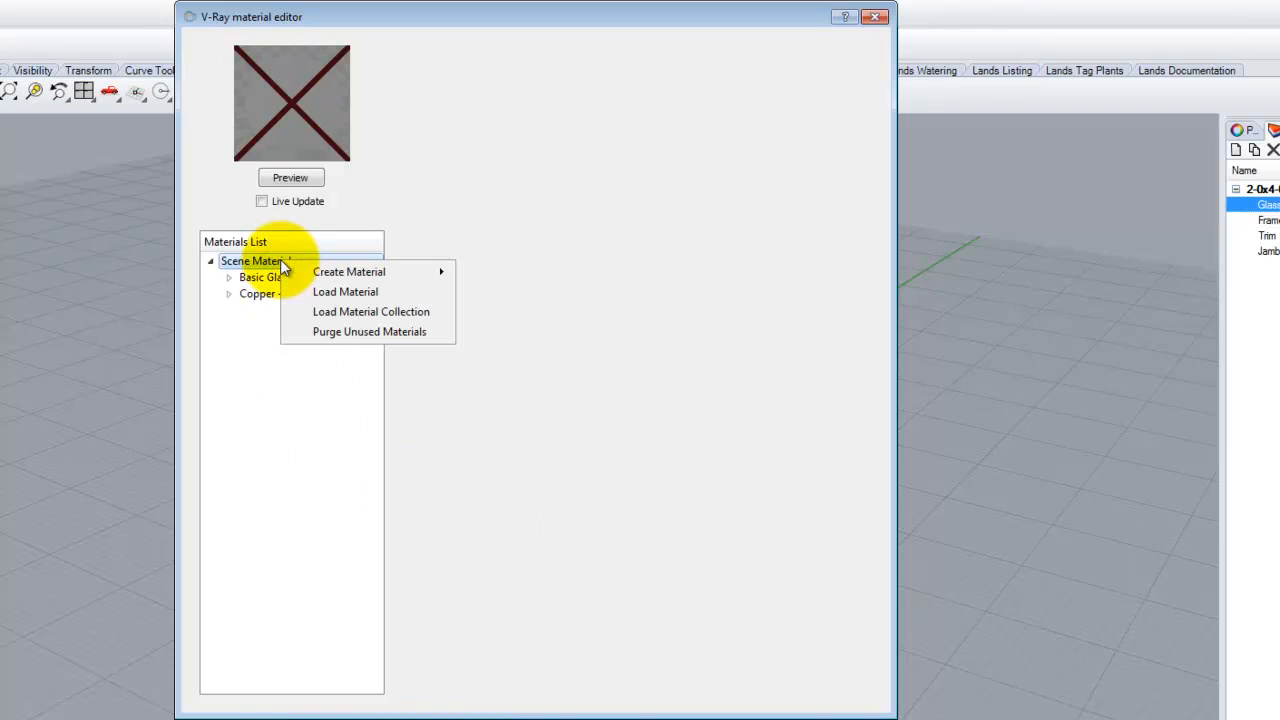
{"action": "left_click", "coordinate": [361, 290]}
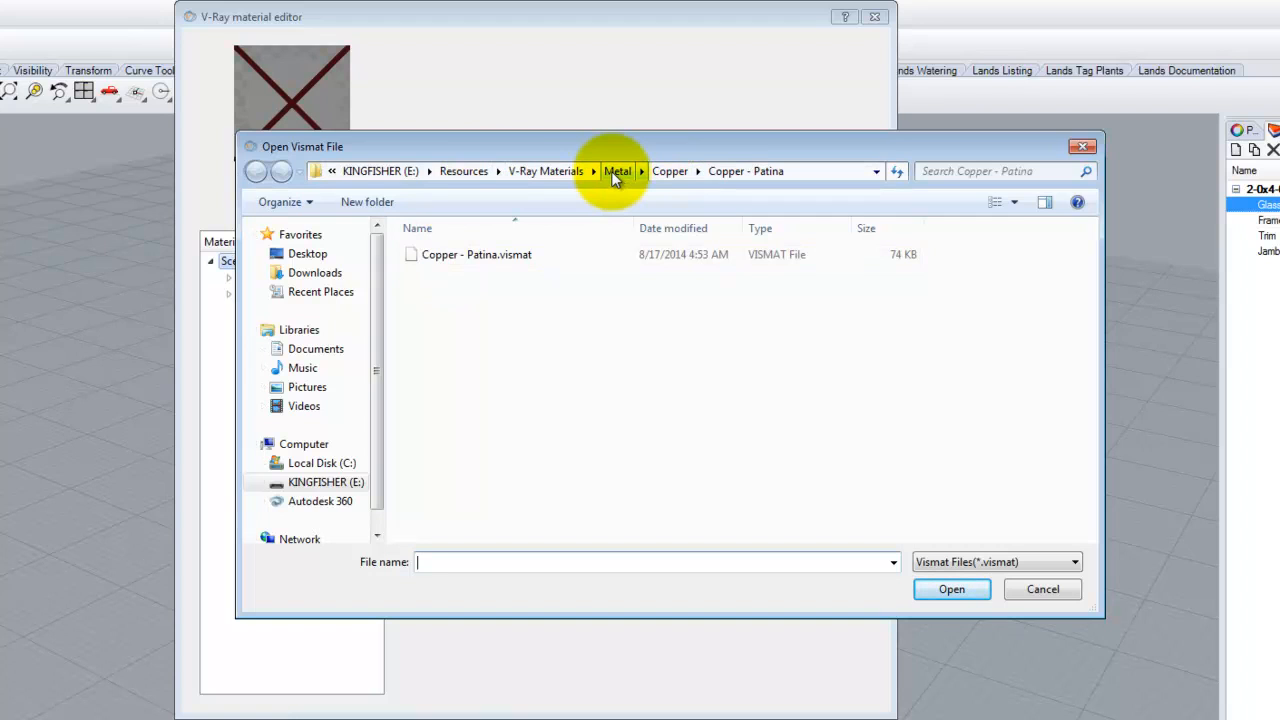
{"action": "left_click", "coordinate": [545, 172]}
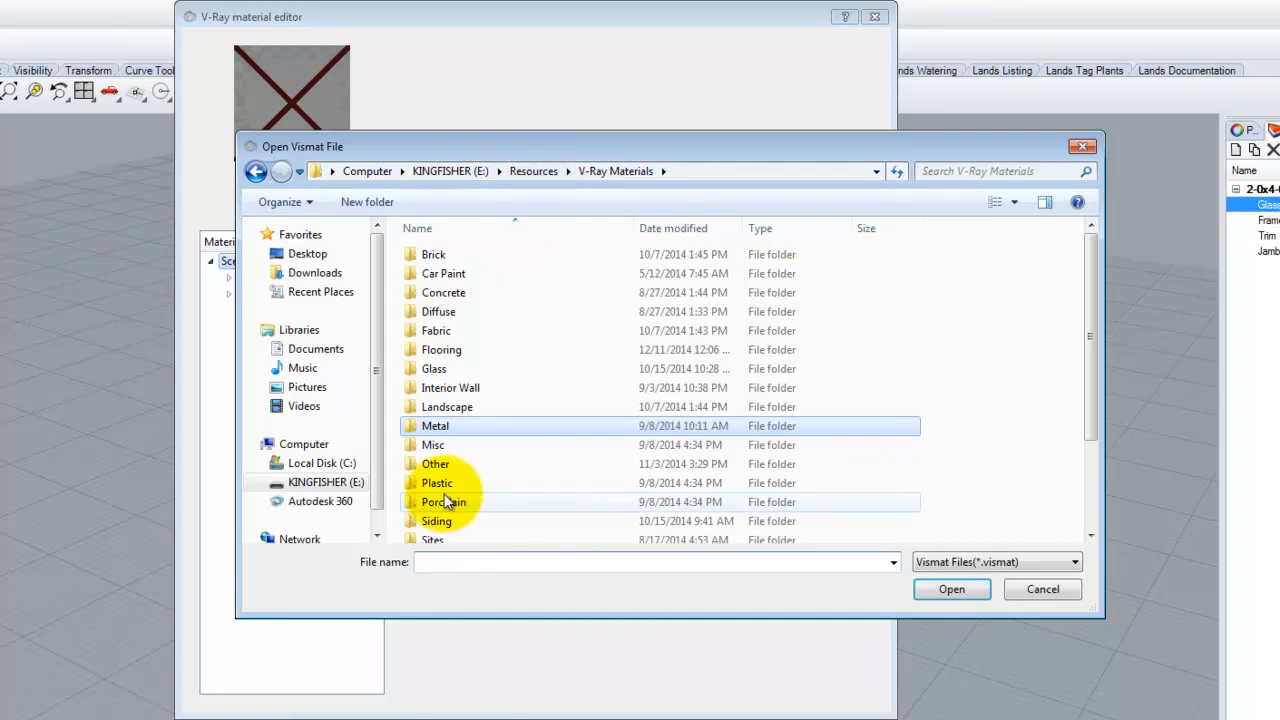
{"action": "left_click_drag", "start_coordinate": [1090, 302], "coordinate": [1078, 458]}
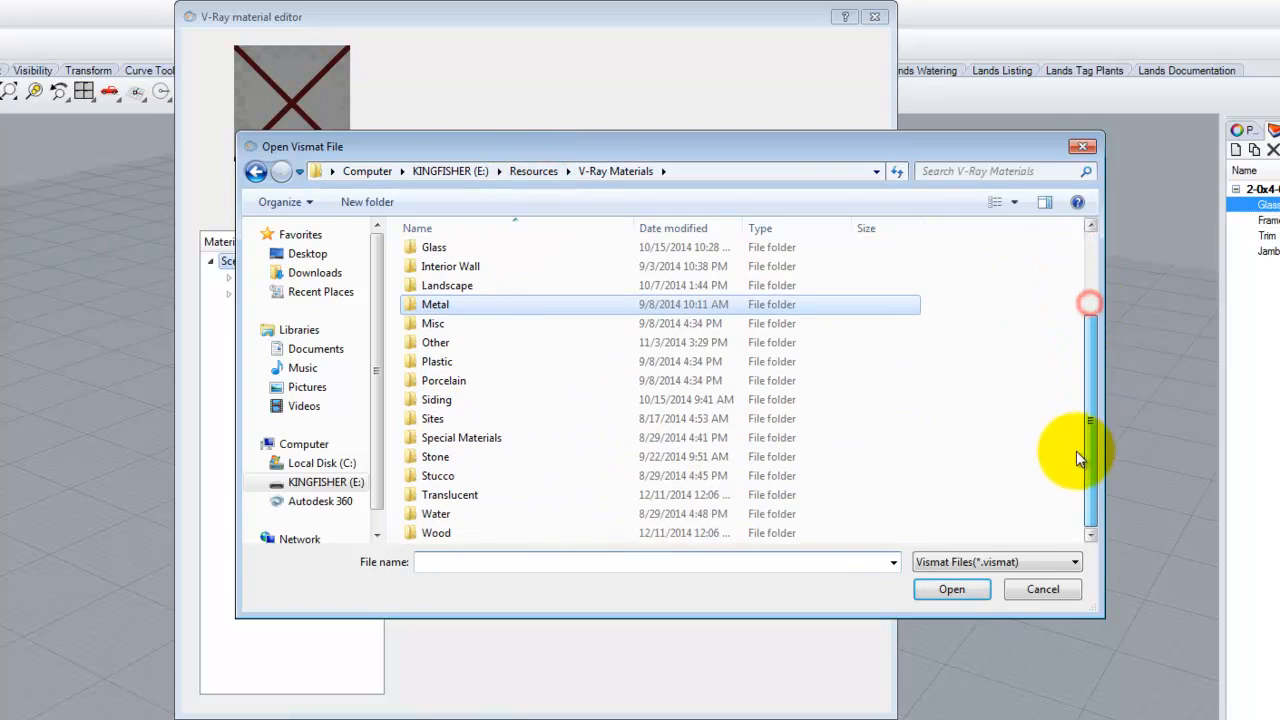
{"action": "left_click", "coordinate": [442, 534]}
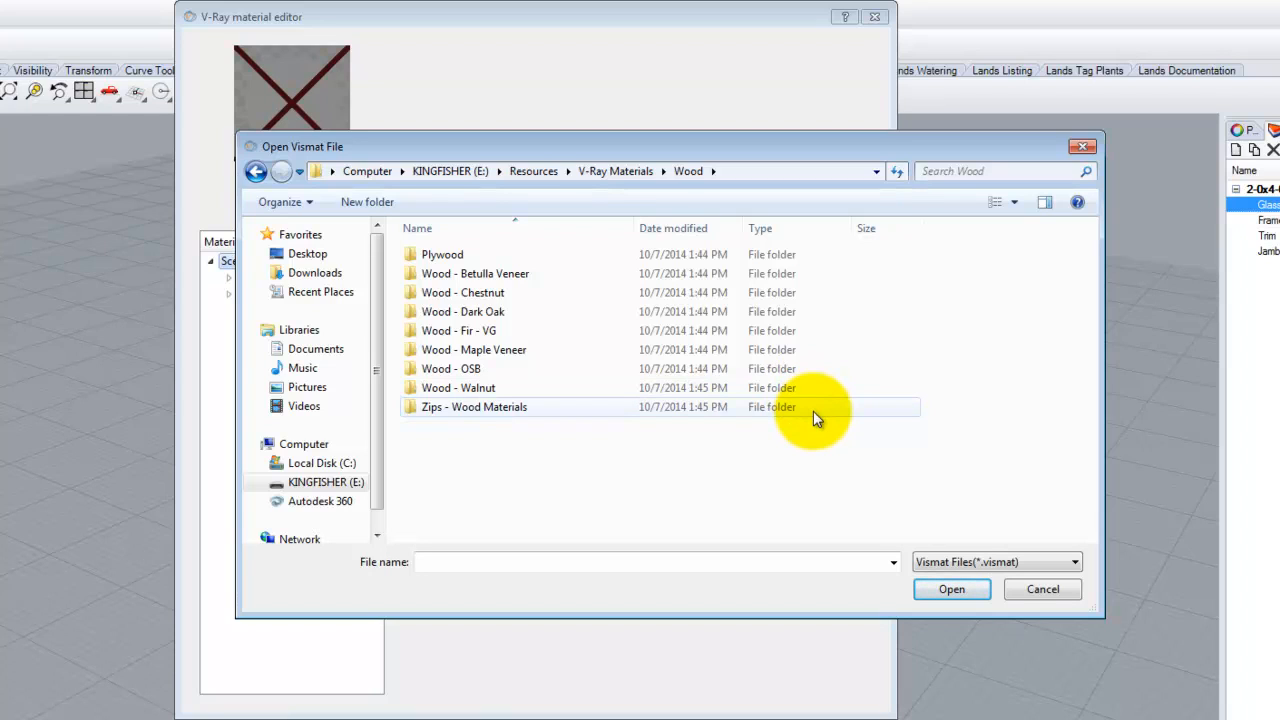
{"action": "double_click", "coordinate": [500, 311]}
{"action": "left_click", "coordinate": [466, 253]}
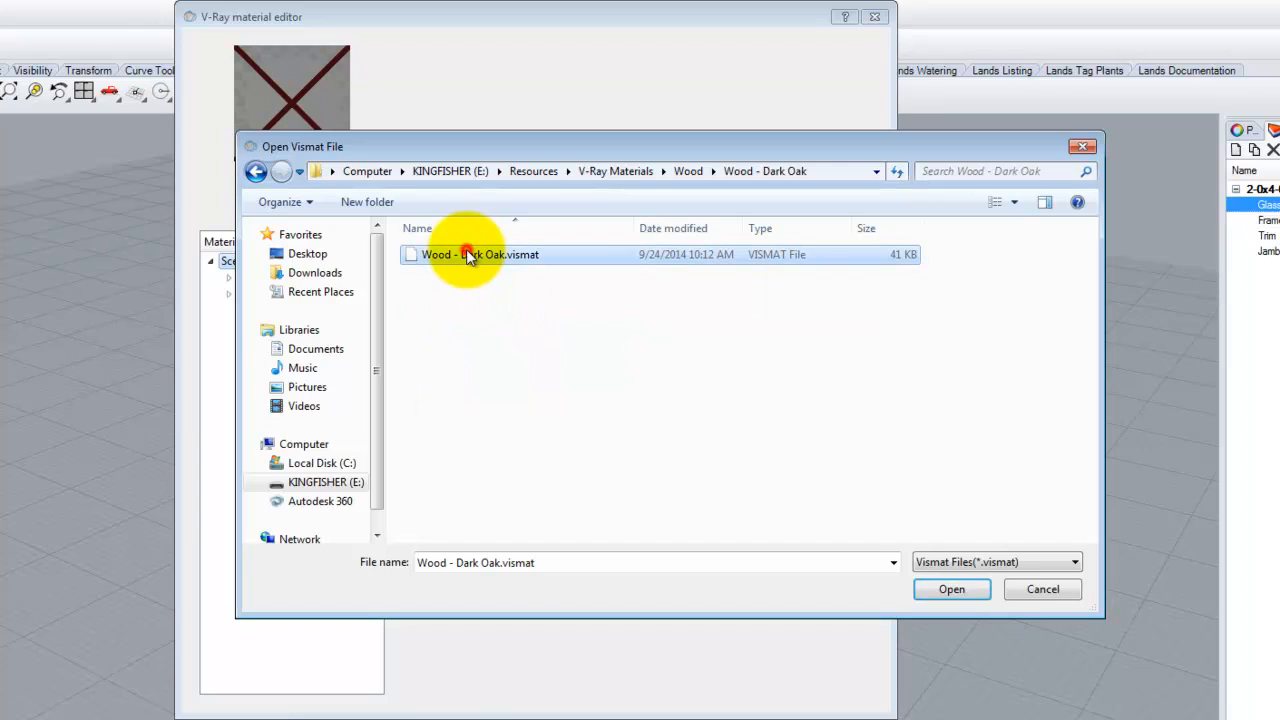
{"action": "left_click", "coordinate": [946, 592]}
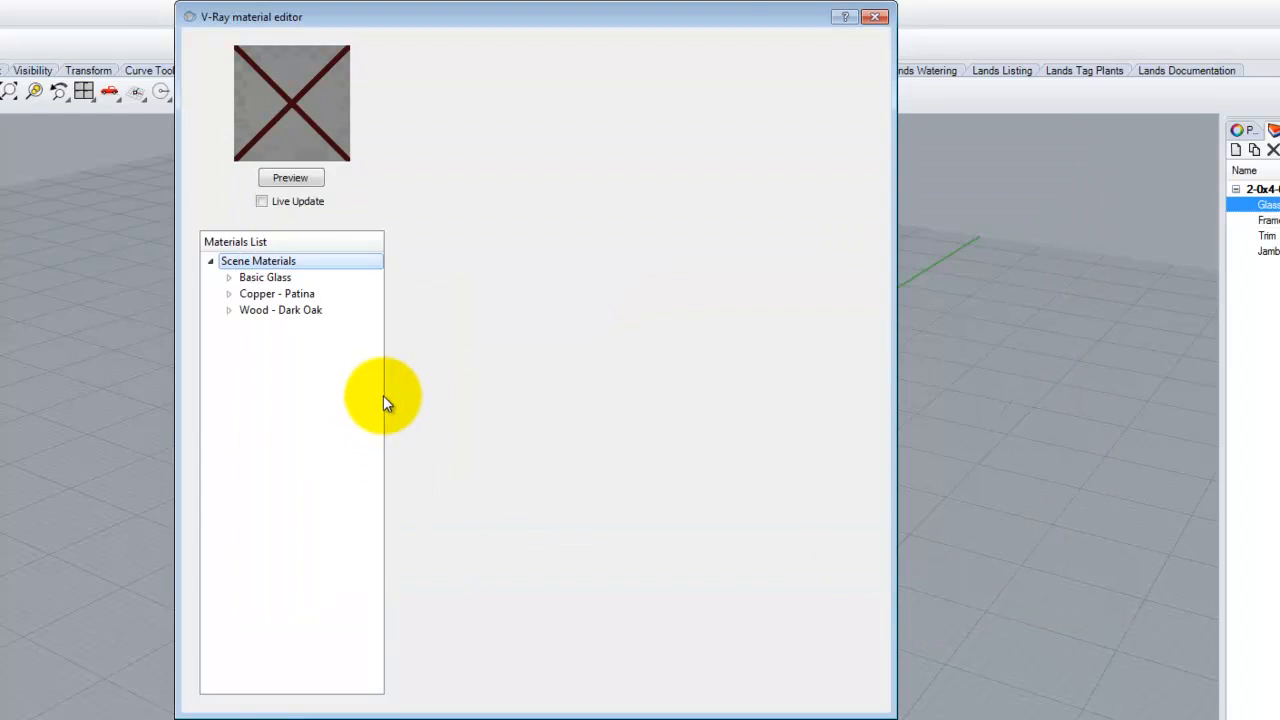
- Create a Standard material with tan diffuse colour (139, 121, 94) and render its preview
{"action": "right_click", "coordinate": [274, 260]}
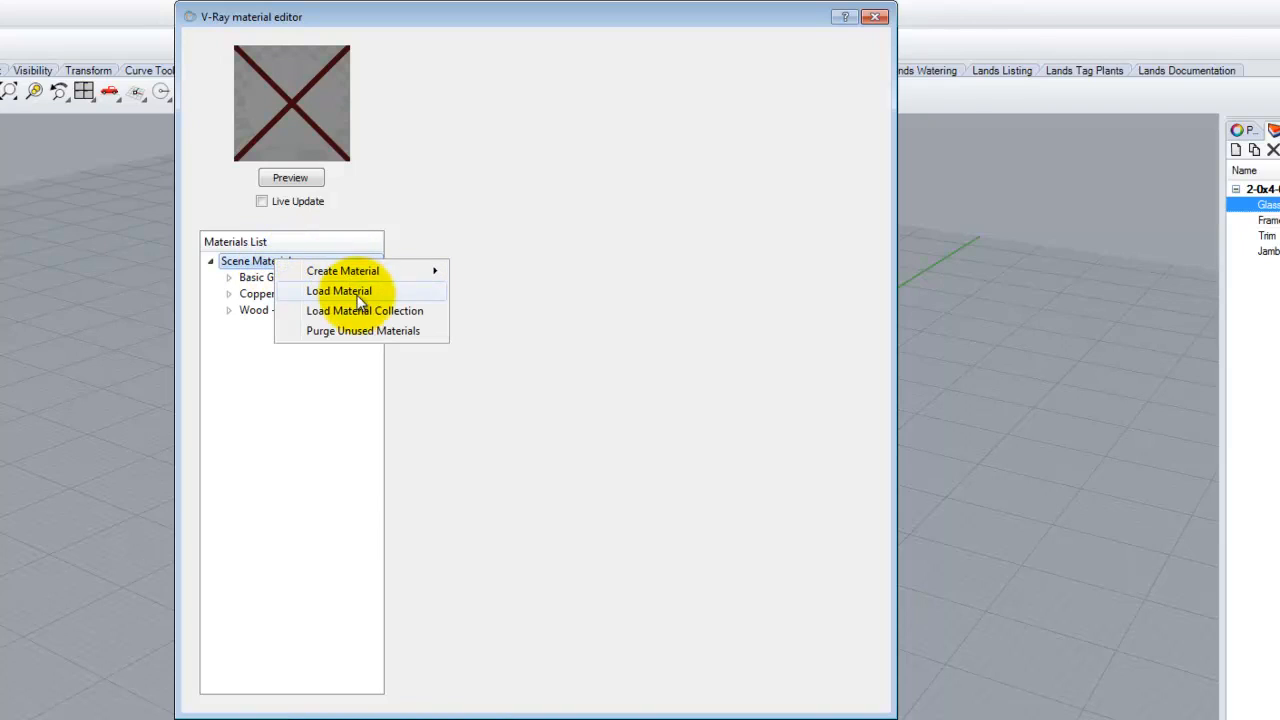
{"action": "mouse_move", "coordinate": [430, 270]}
{"action": "left_click", "coordinate": [498, 333]}
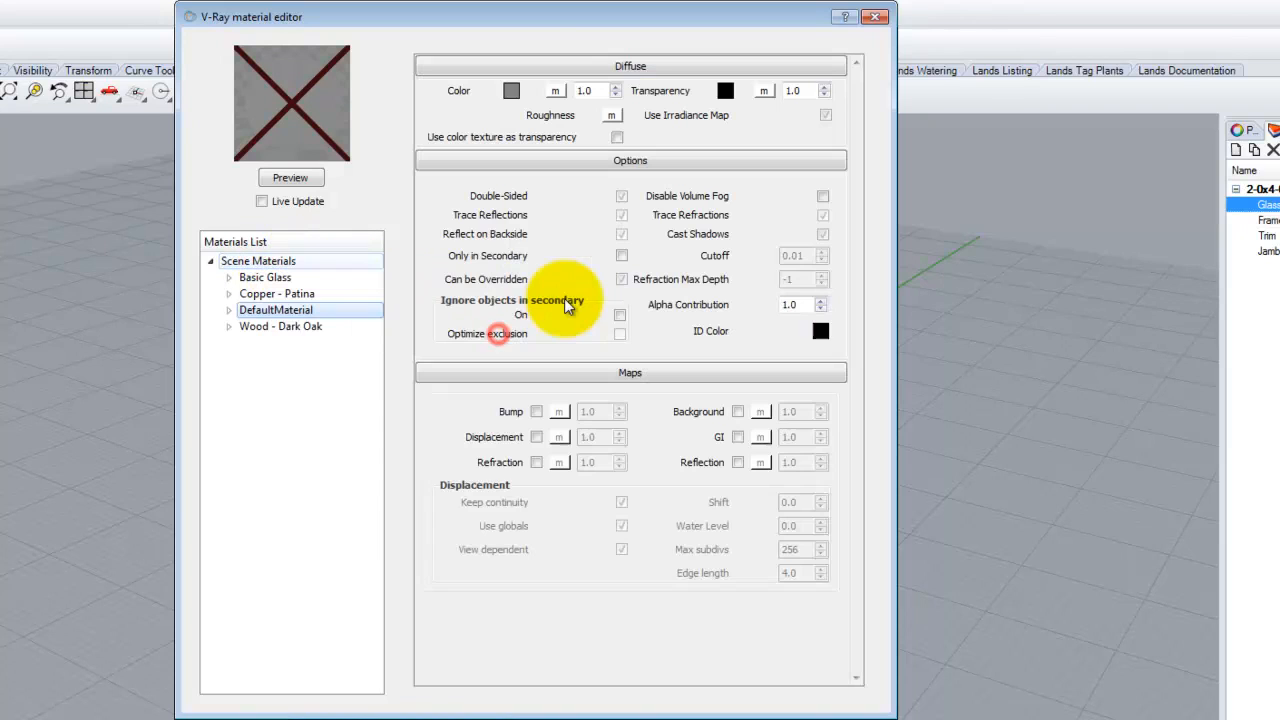
{"action": "left_click", "coordinate": [511, 90]}
{"action": "left_click_drag", "start_coordinate": [478, 239], "coordinate": [480, 405]}
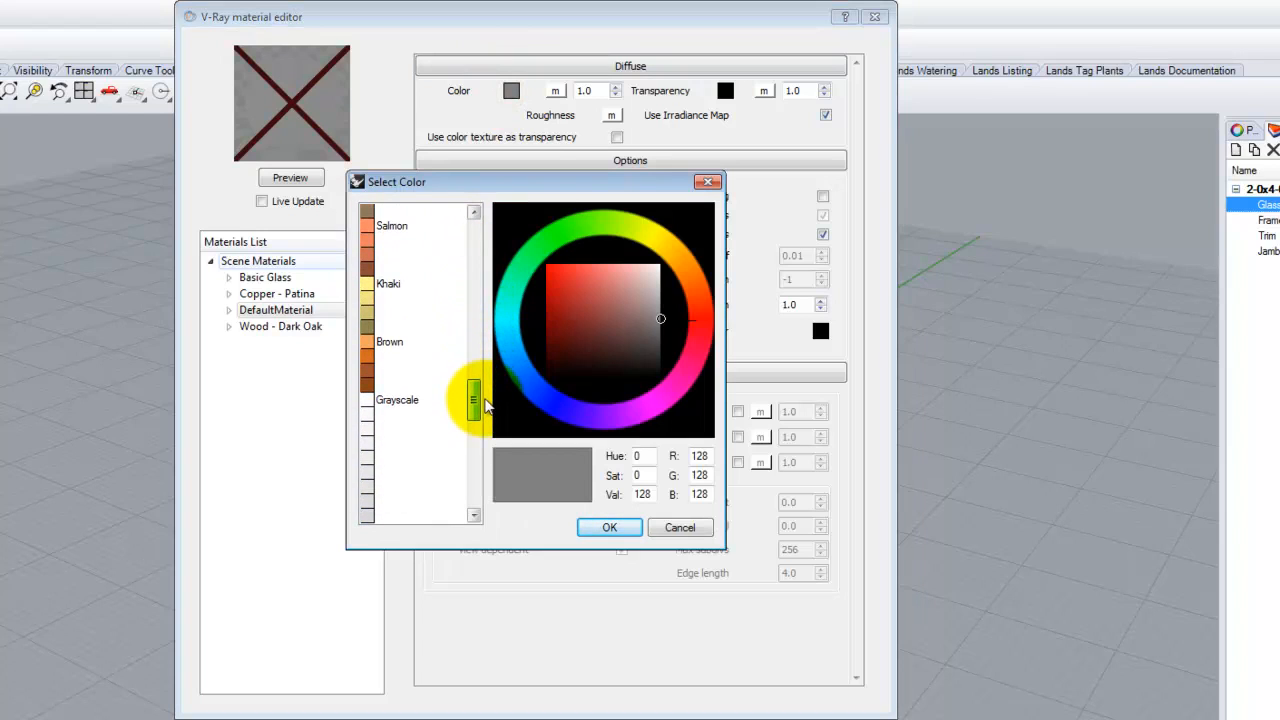
{"action": "left_click", "coordinate": [372, 373]}
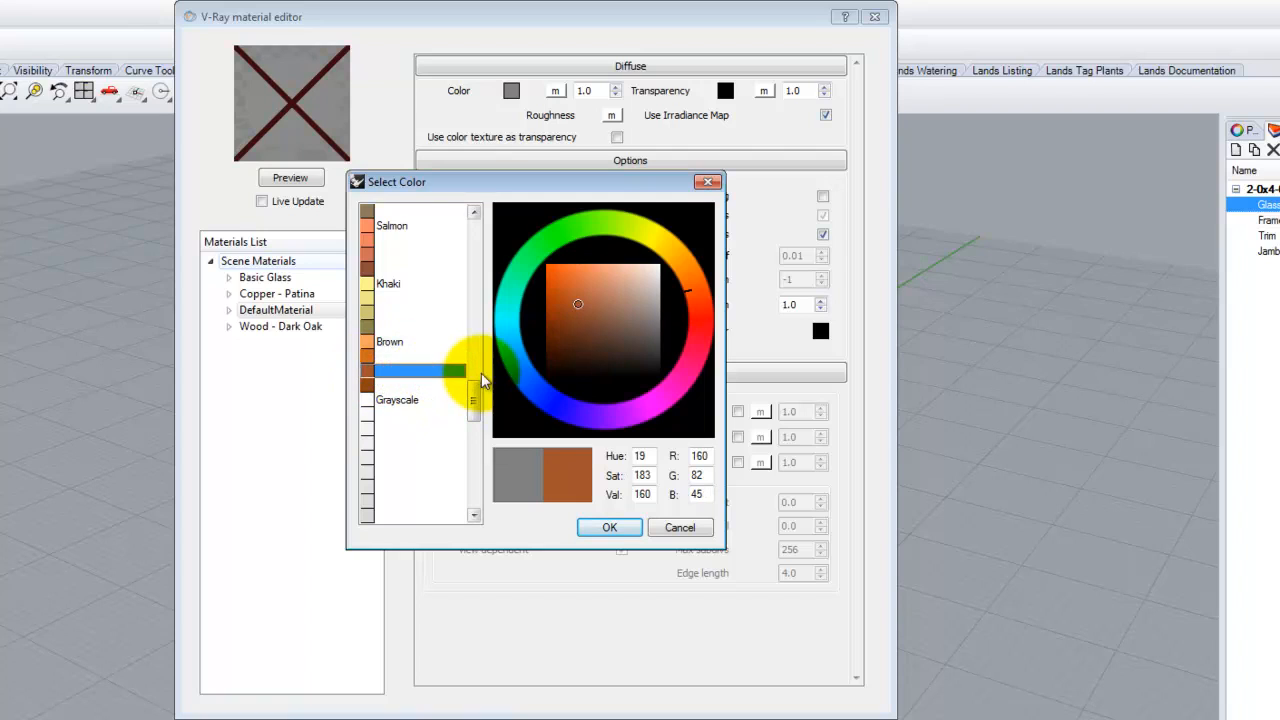
{"action": "mouse_move", "coordinate": [475, 400]}
{"action": "left_mouse_down"}
{"action": "mouse_move", "coordinate": [477, 371]}
{"action": "mouse_move", "coordinate": [476, 385]}
{"action": "left_mouse_up"}
{"action": "left_click", "coordinate": [388, 314]}
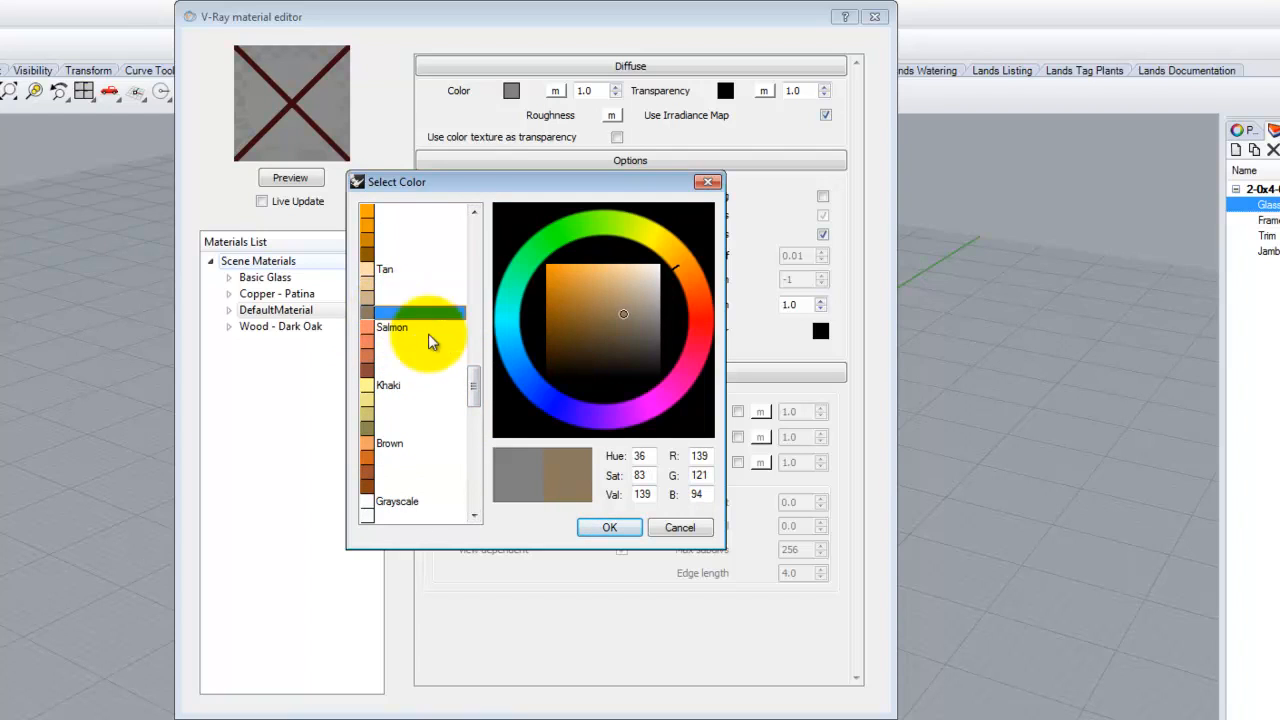
{"action": "left_click", "coordinate": [610, 528]}
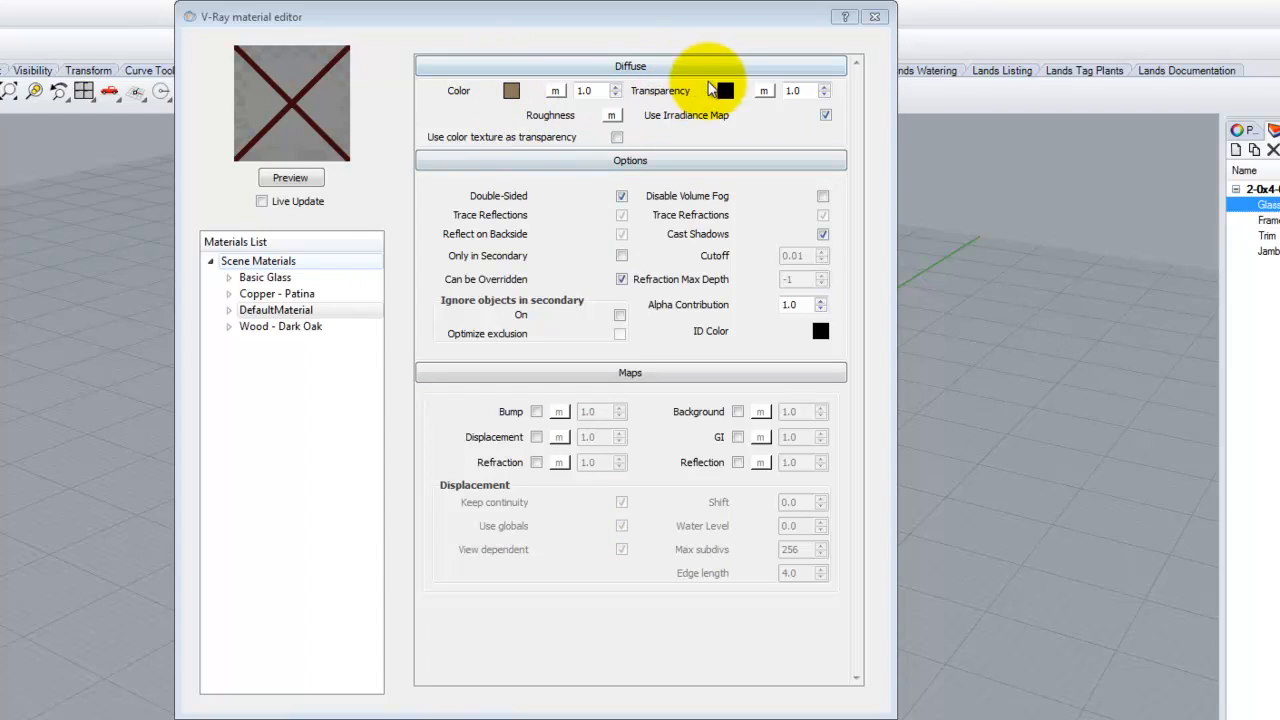
{"action": "left_click", "coordinate": [302, 180]}
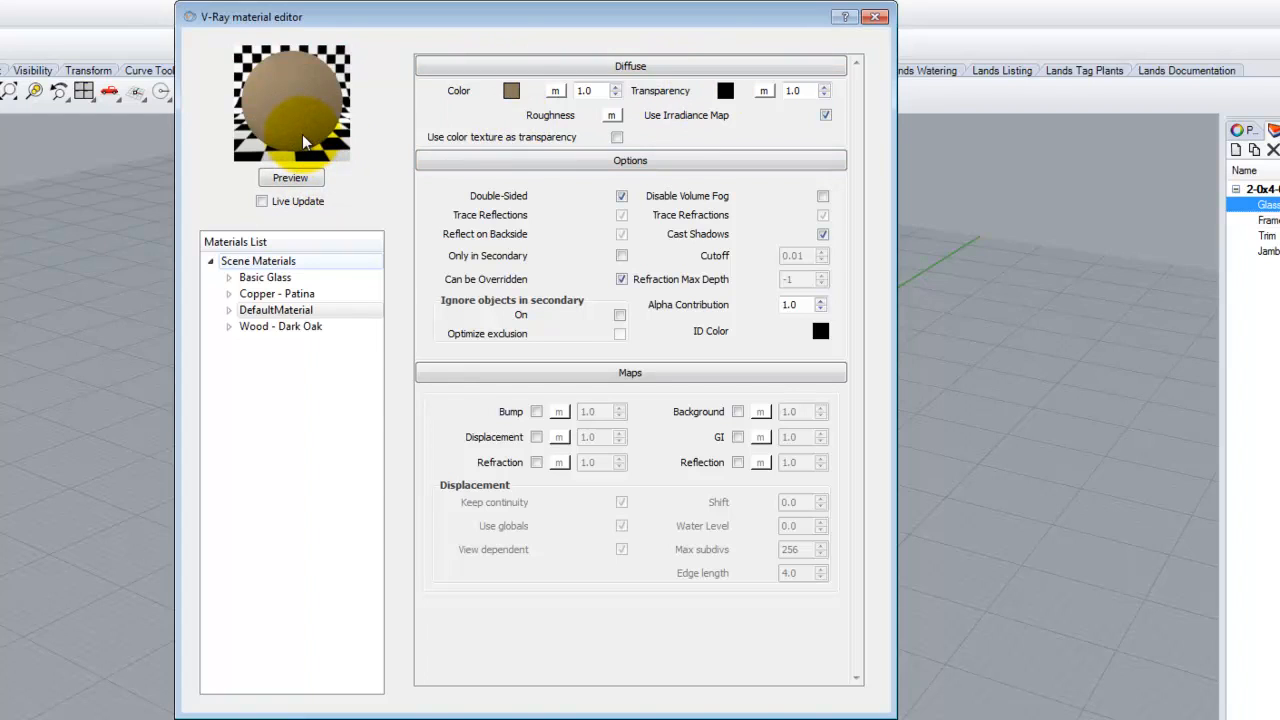
- Add a reflection layer to DefaultMaterial with highlight and reflect glossiness of 0.5
{"action": "right_click", "coordinate": [288, 314]}
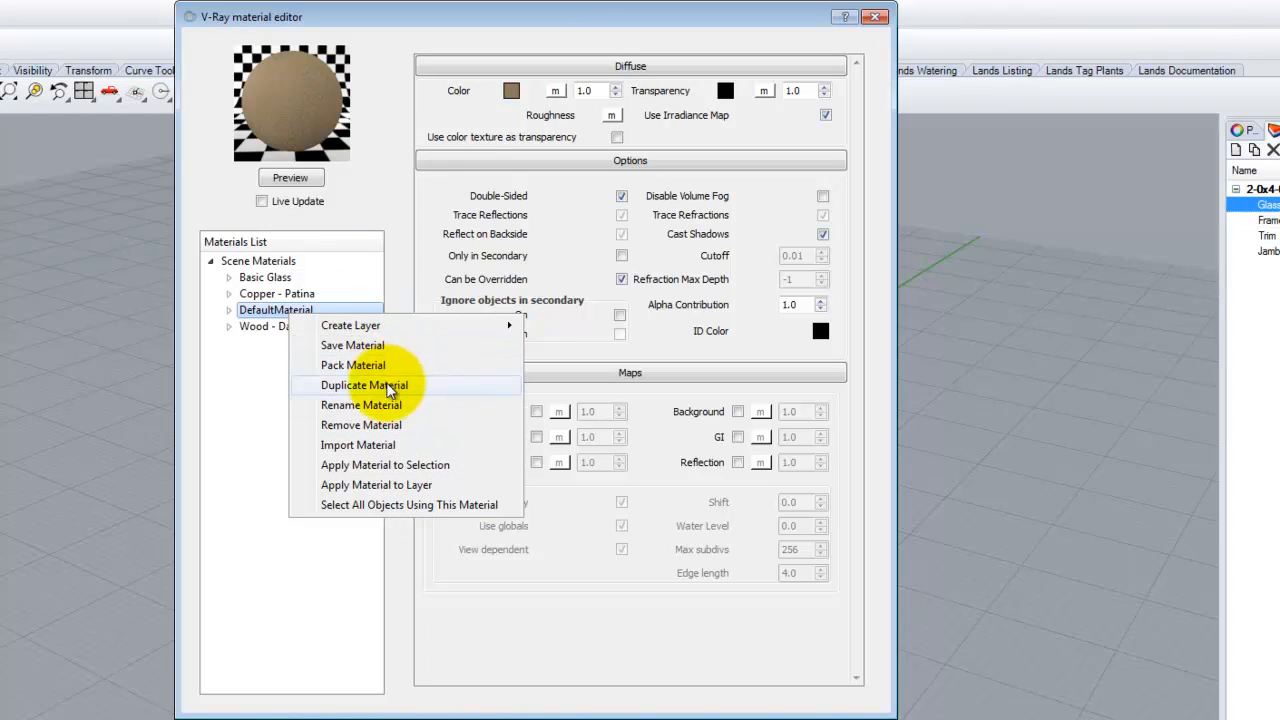
{"action": "mouse_move", "coordinate": [388, 322]}
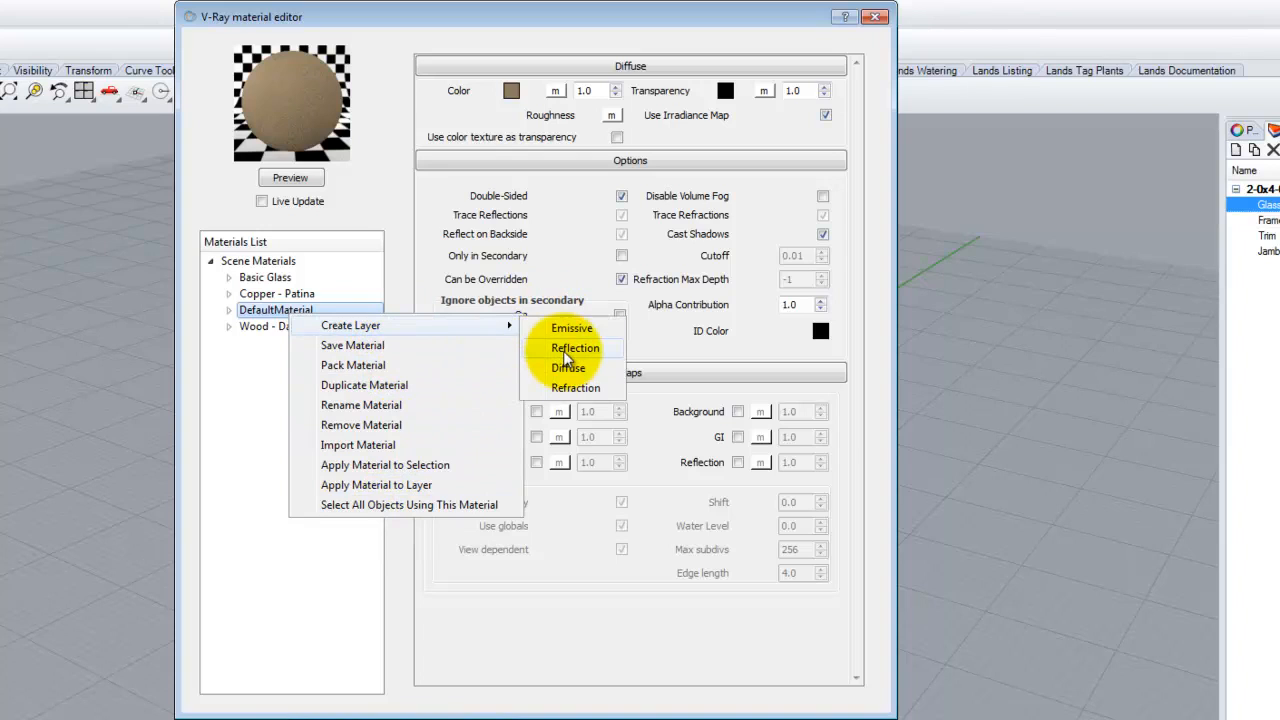
{"action": "left_click", "coordinate": [565, 350]}
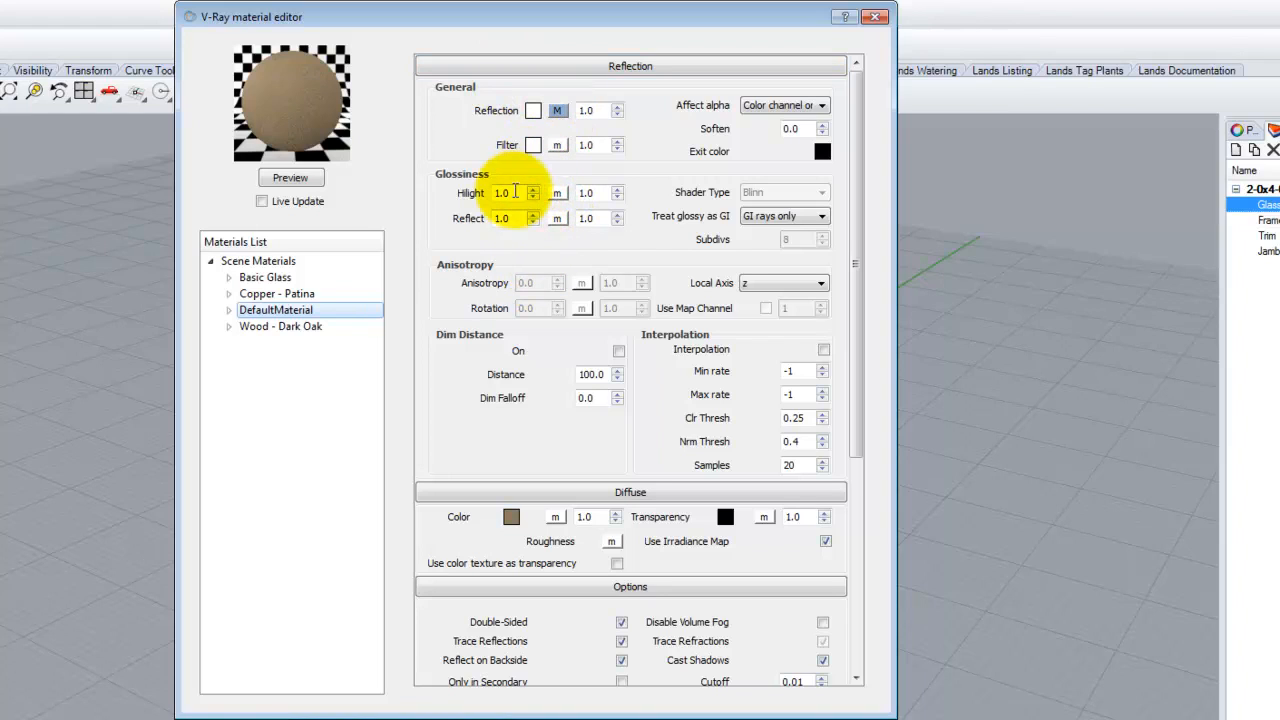
{"action": "left_click_drag", "start_coordinate": [515, 193], "coordinate": [447, 189]}
{"action": "type", "text": "0."}
{"action": "key", "text": "Delete"}
{"action": "type", "text": "5"}
{"action": "left_click_drag", "start_coordinate": [515, 218], "coordinate": [470, 217]}
{"action": "type", "text": "0.5"}
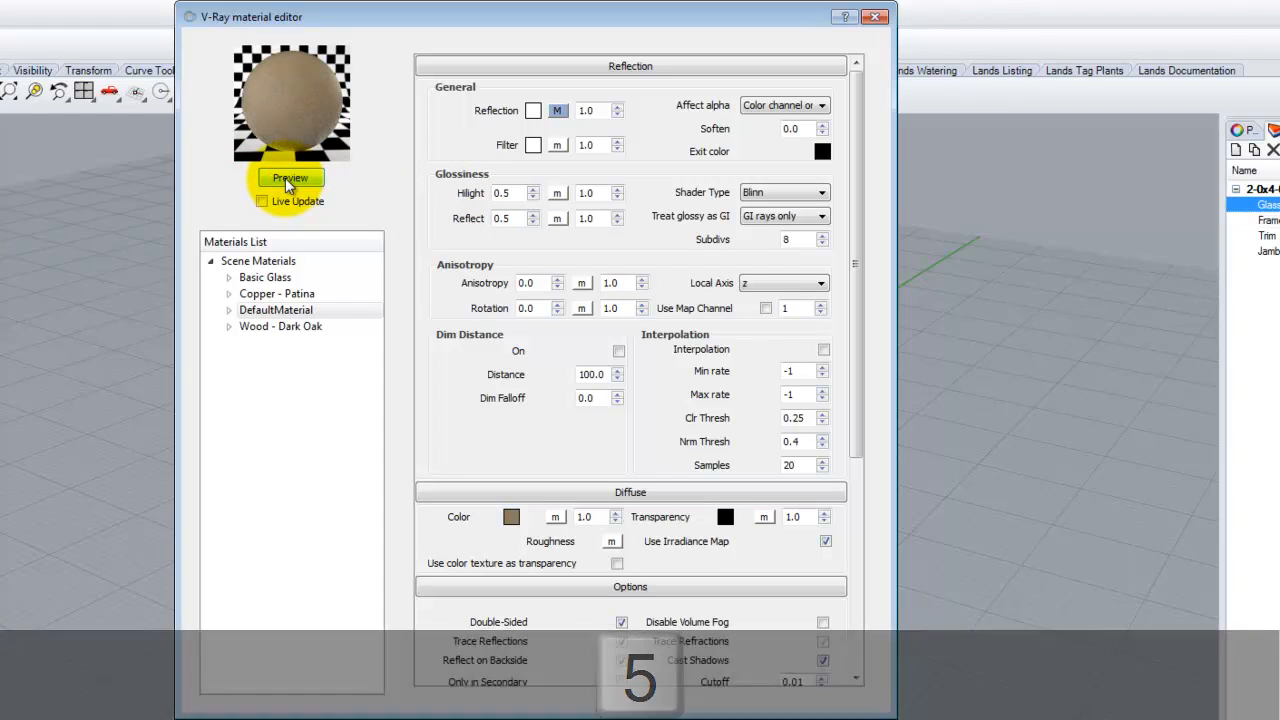
- Rename DefaultMaterial to Brown_Window, then switch to the Kohler faucet page in the browser
{"action": "left_click", "coordinate": [274, 314]}
{"action": "double_click", "coordinate": [274, 314]}
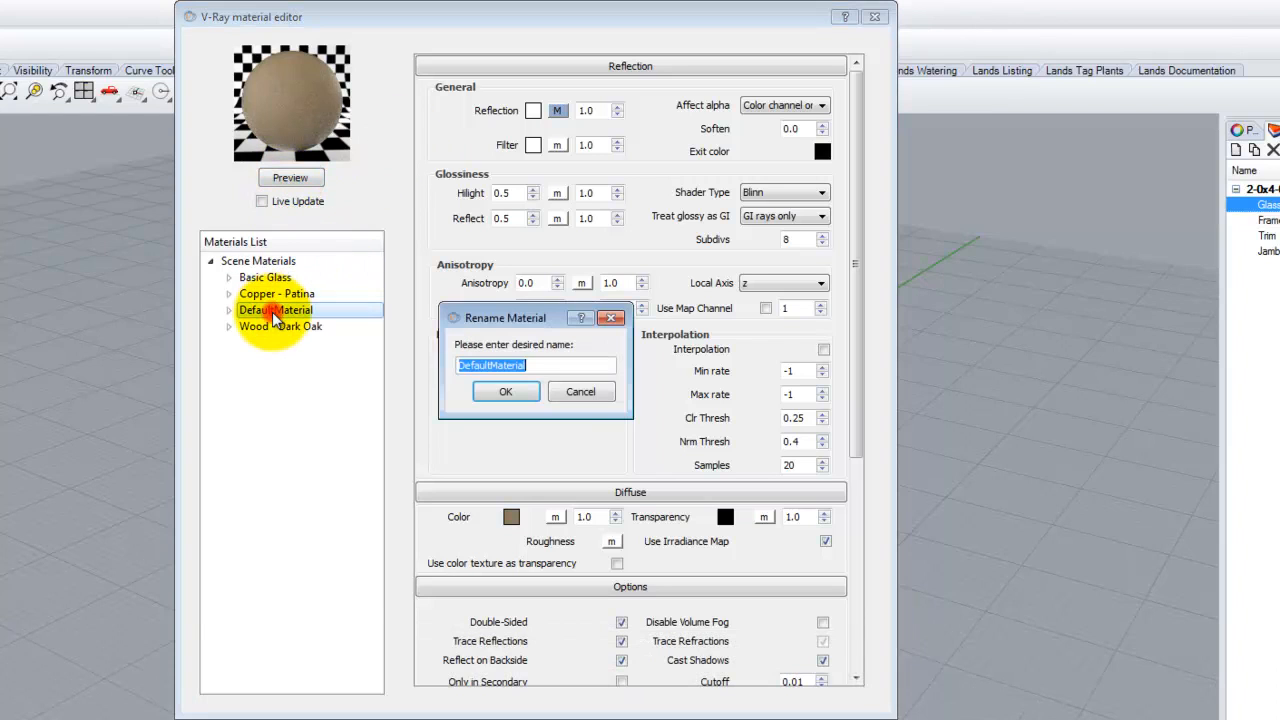
{"action": "type", "text": "Brown_Window"}
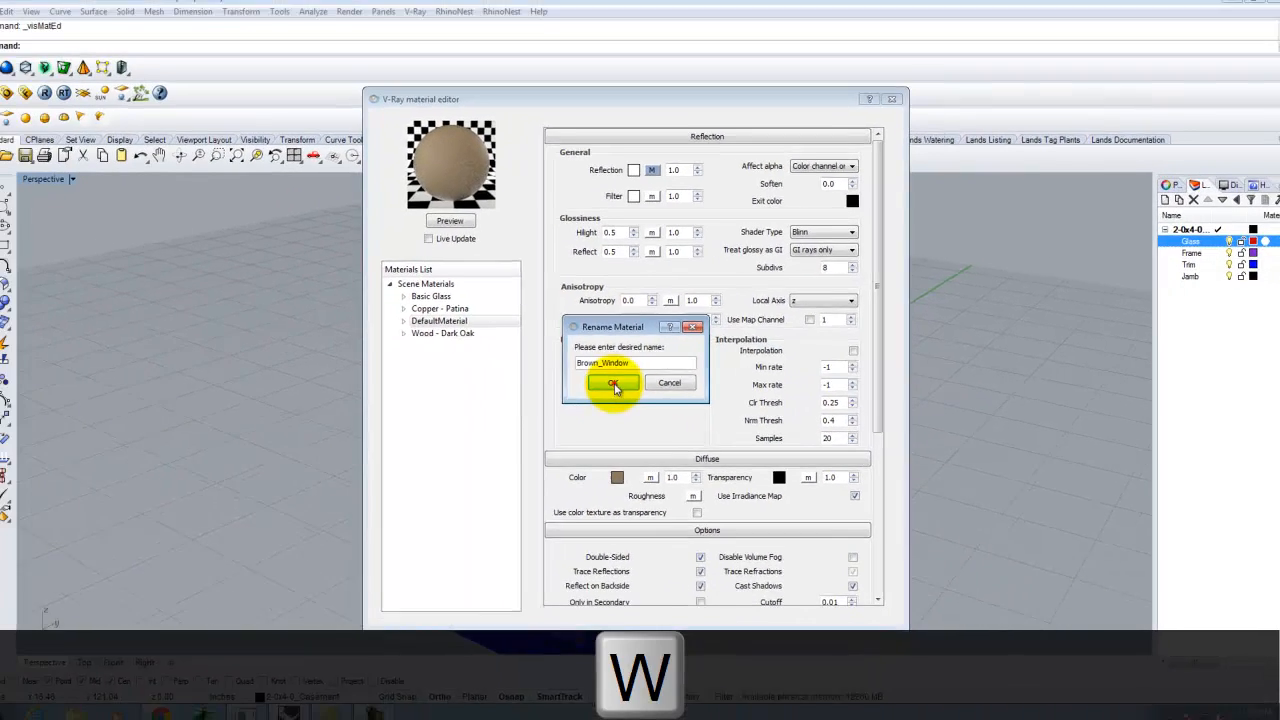
{"action": "left_click", "coordinate": [505, 391]}
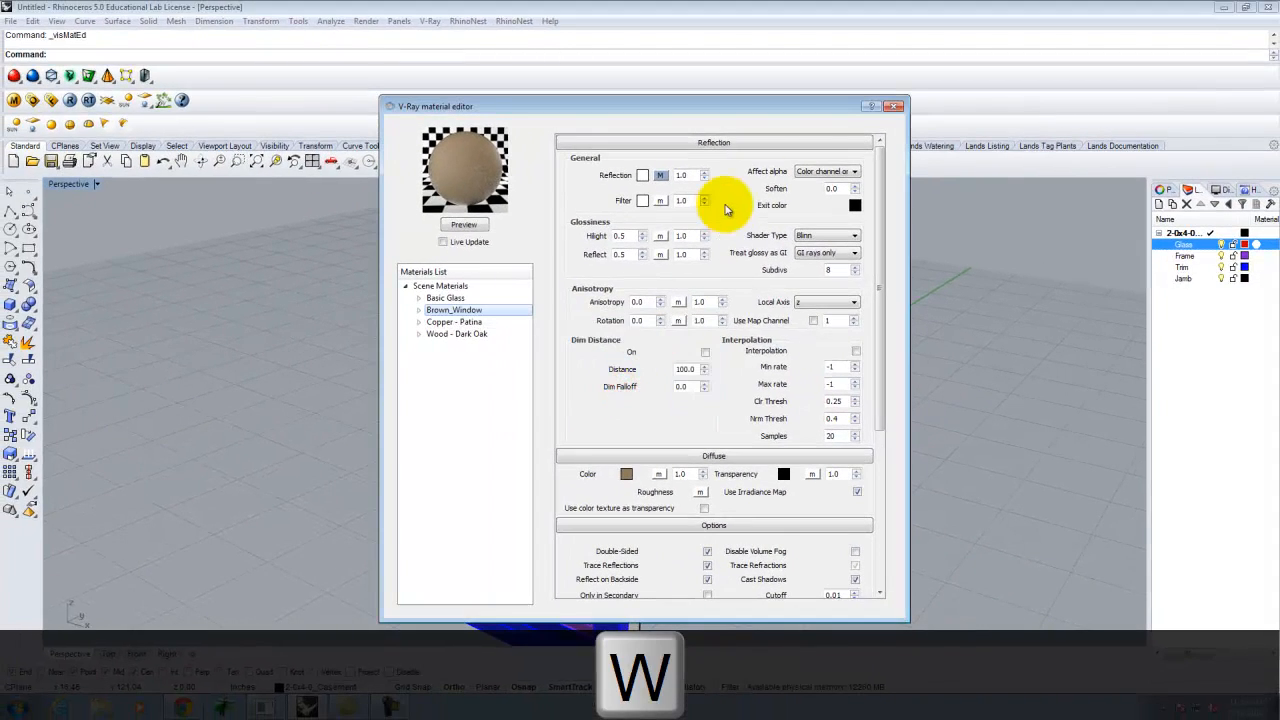
{"action": "left_click", "coordinate": [889, 103]}
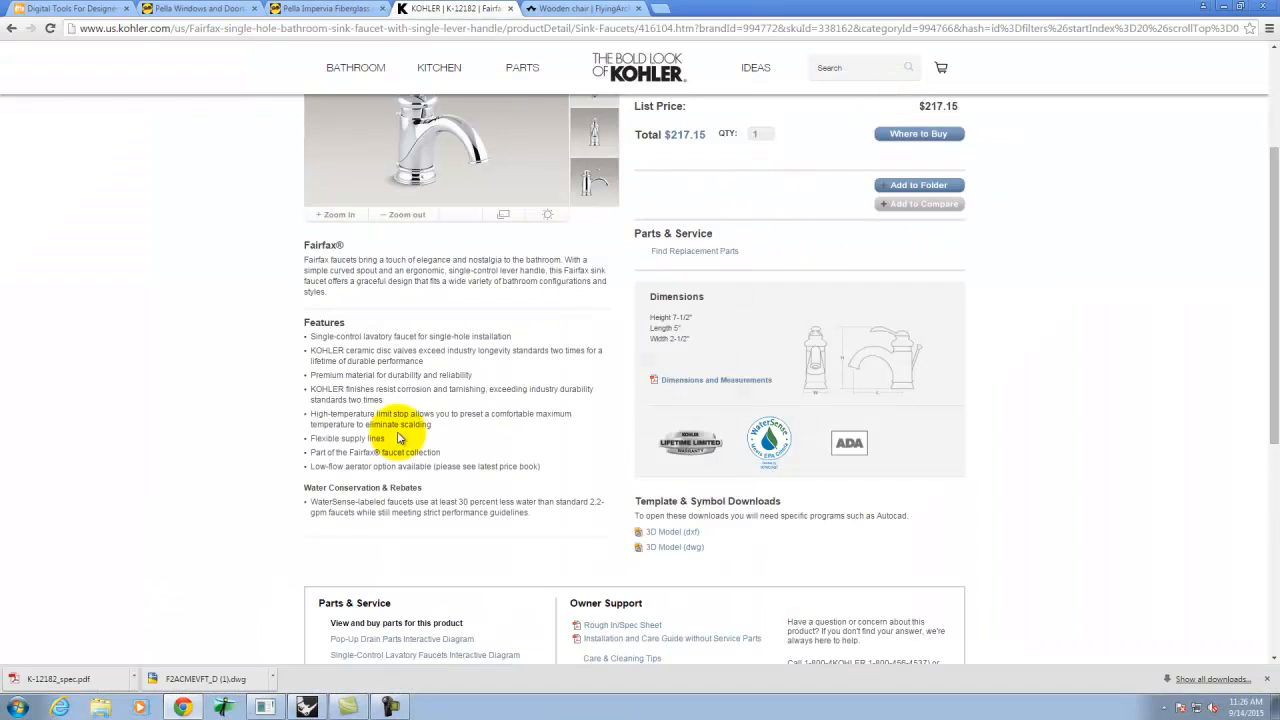
- Assign the Basic Glass V-Ray material to the Glass layer through the plug-in material option
{"action": "left_click", "coordinate": [307, 707]}
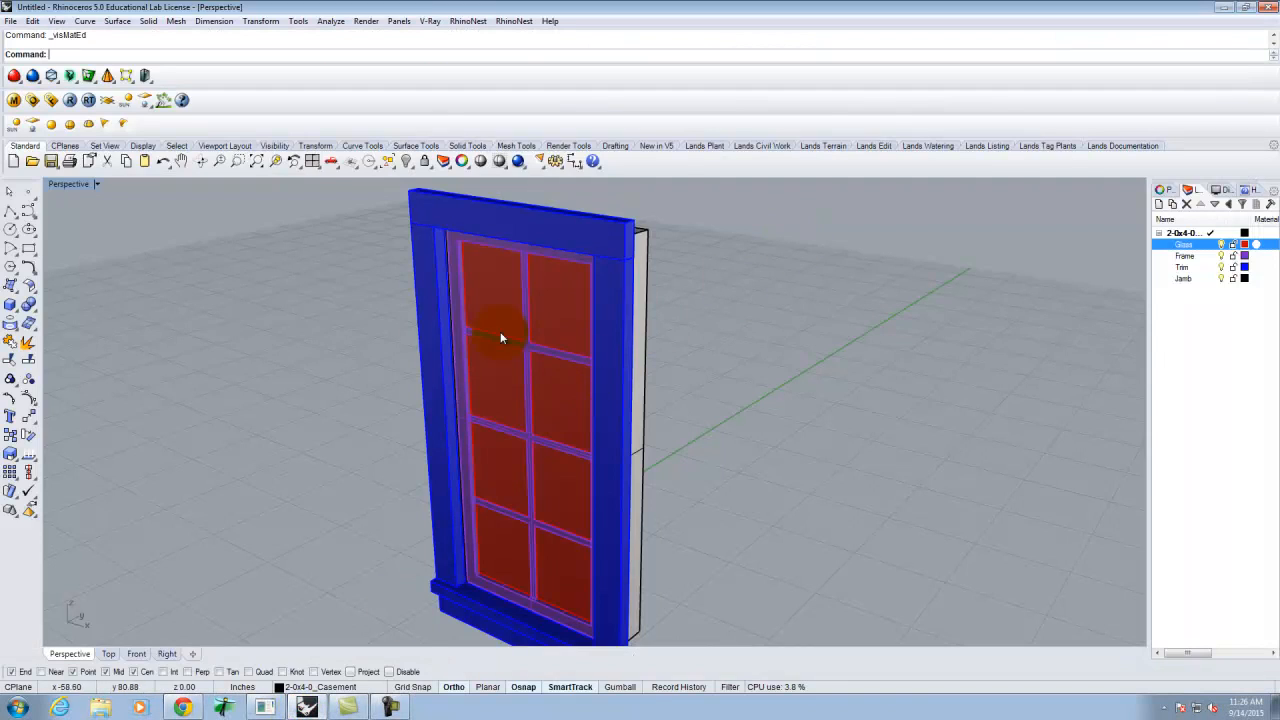
{"action": "scroll", "coordinate": [500, 331], "scroll_direction": "down", "scroll_amount": 3}
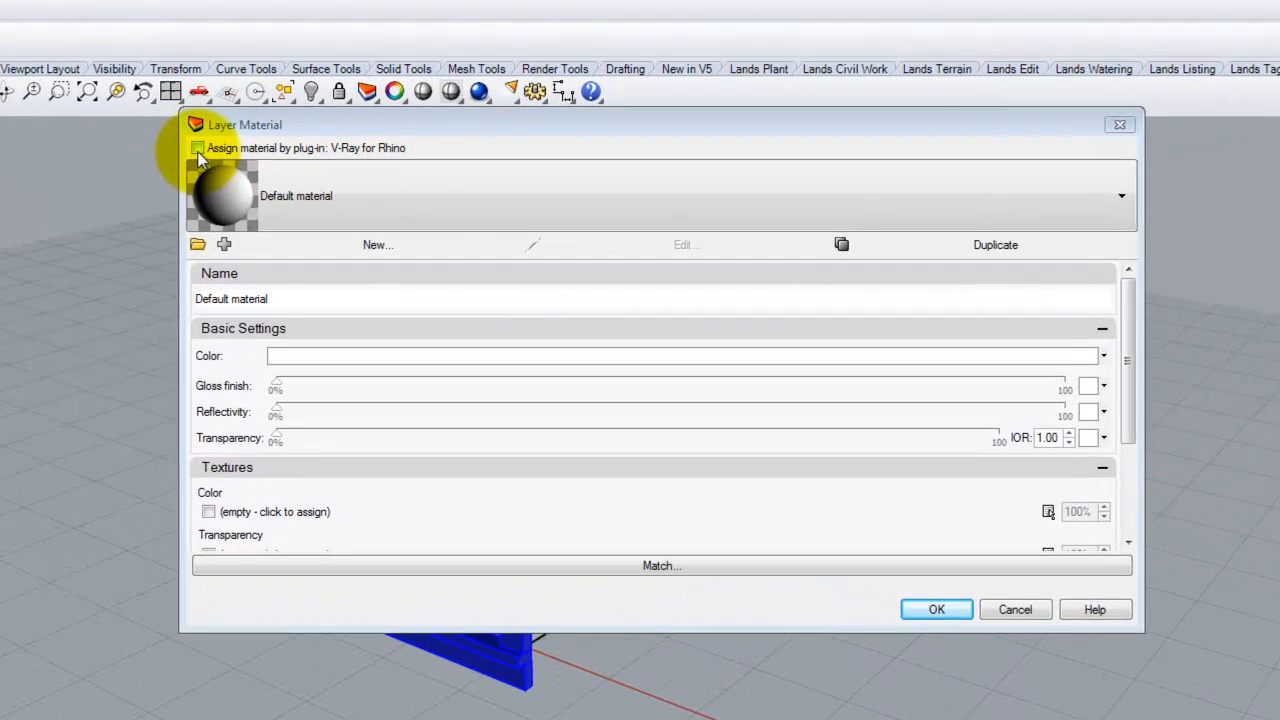
{"action": "left_click", "coordinate": [331, 198]}
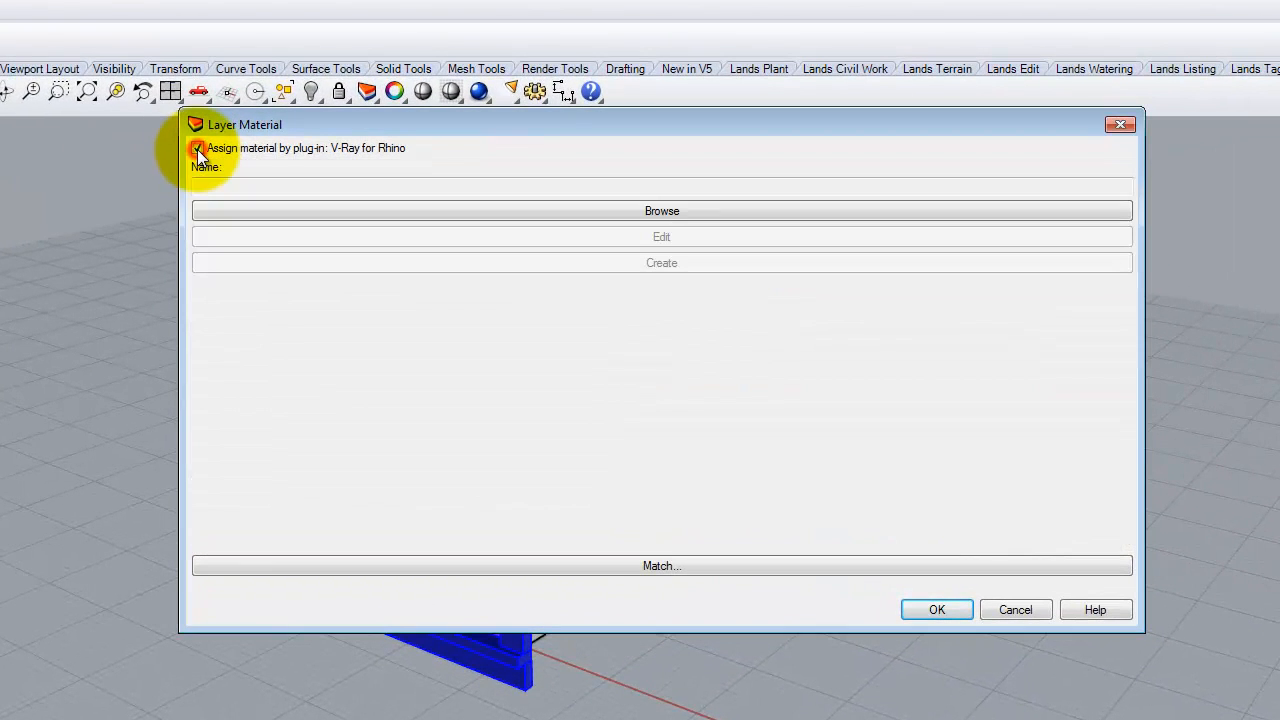
{"action": "left_click", "coordinate": [498, 214]}
{"action": "left_click", "coordinate": [649, 366]}
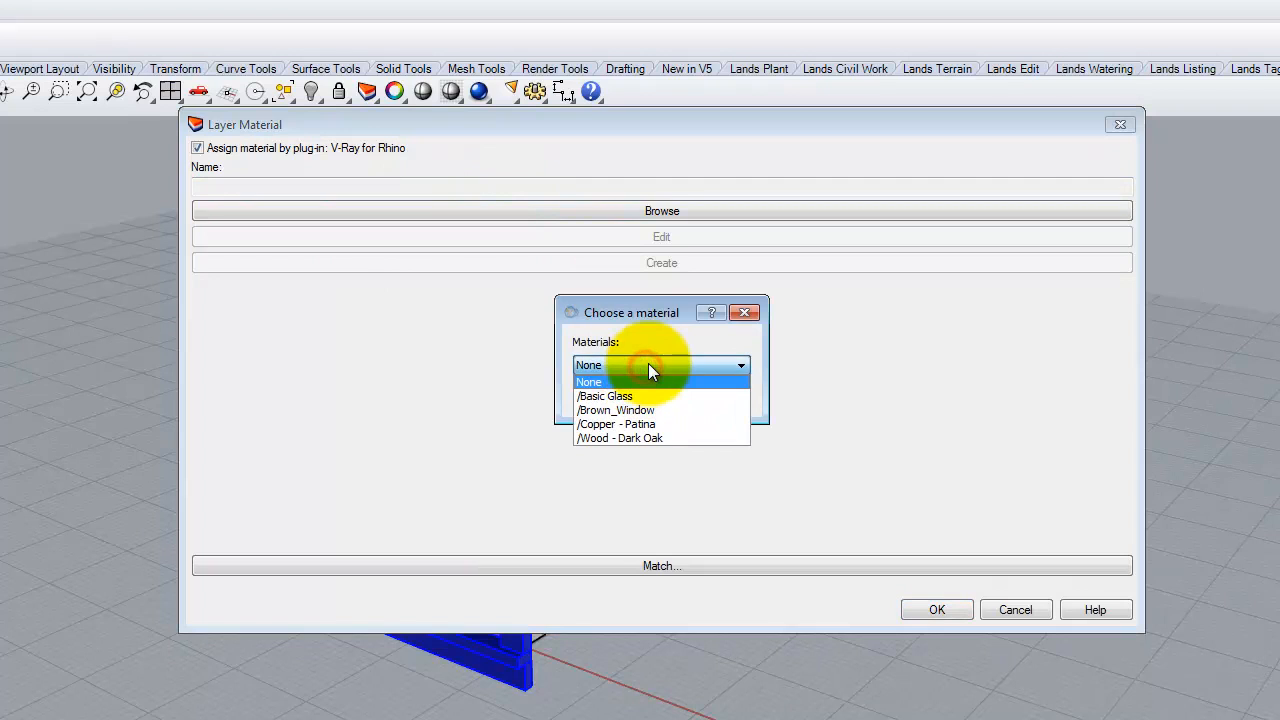
{"action": "left_click", "coordinate": [640, 396]}
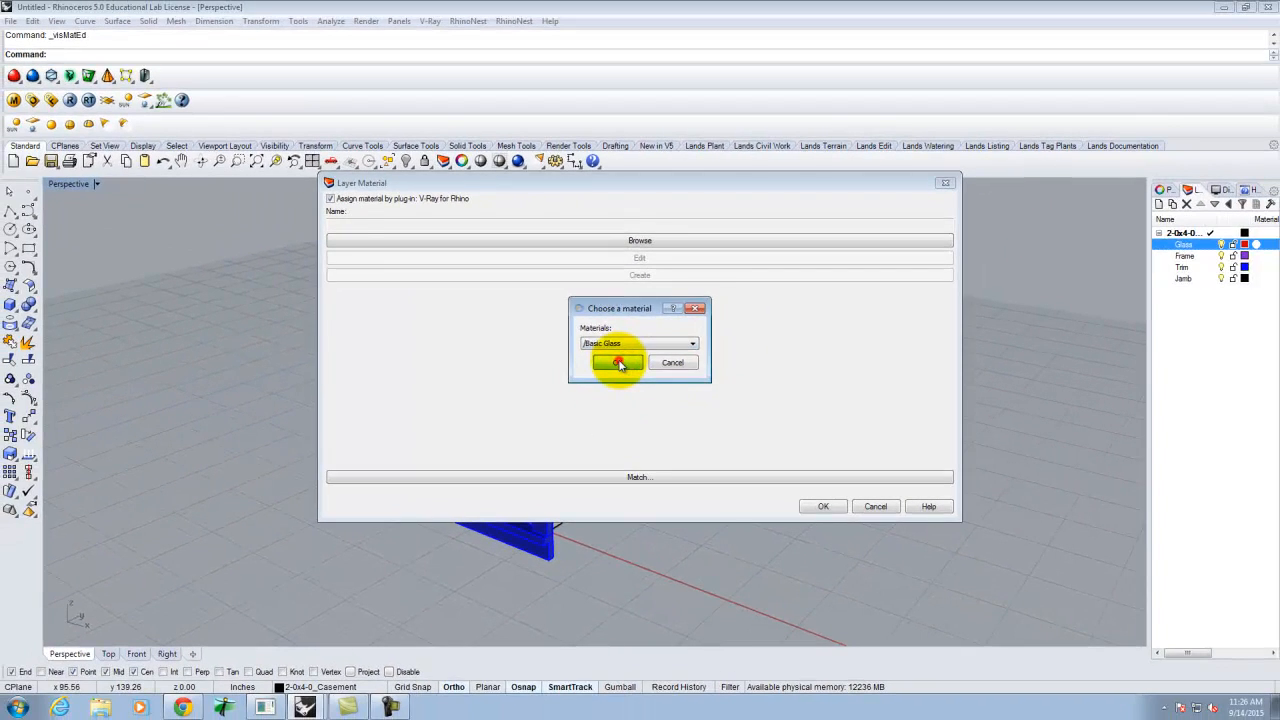
{"action": "left_click", "coordinate": [619, 363]}
{"action": "left_click", "coordinate": [821, 506]}
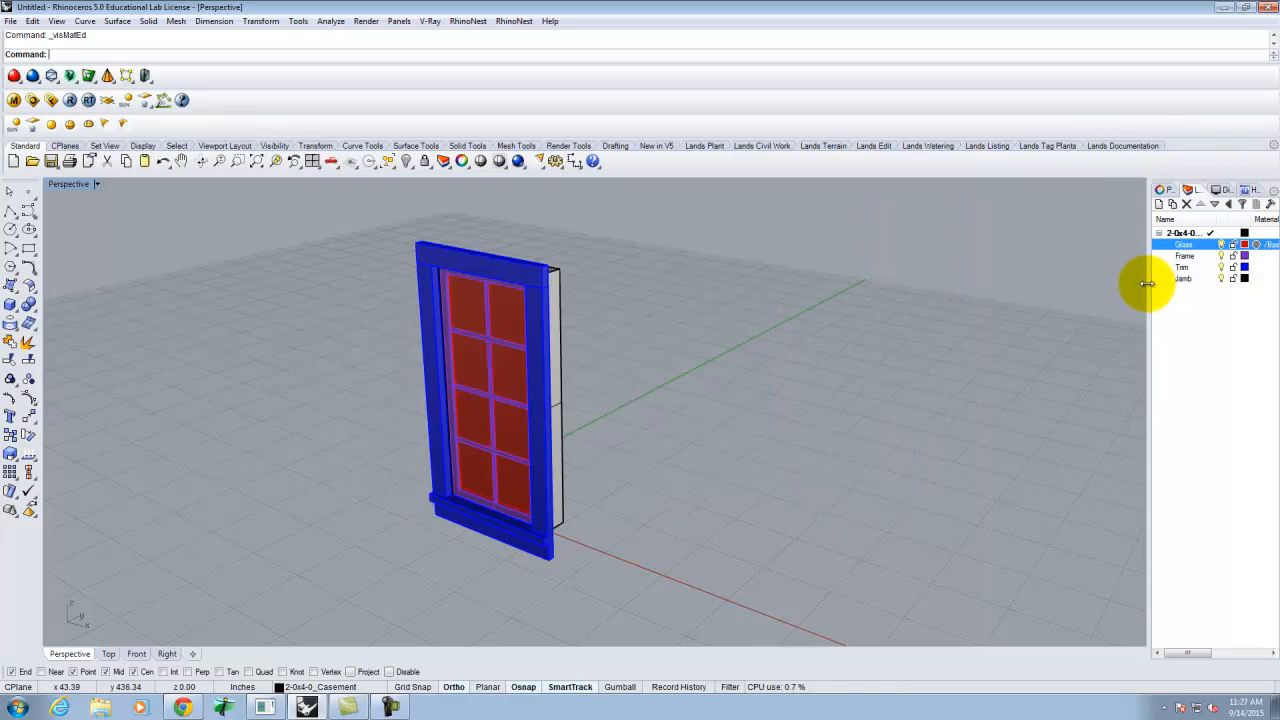
{"action": "left_click_drag", "start_coordinate": [1147, 284], "coordinate": [1088, 284]}
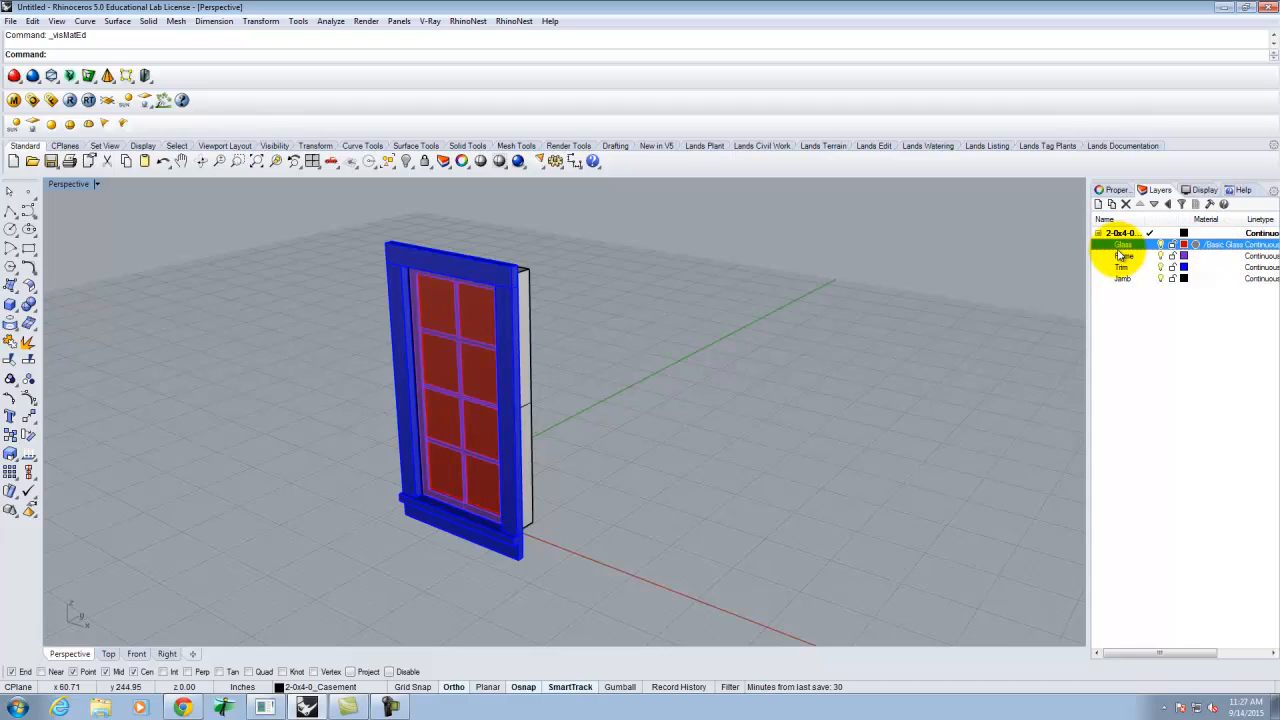
- Open the V-Ray scene materials and start applying Brown_Window to a layer, then cancel and return to the editor
{"action": "left_click", "coordinate": [15, 100]}
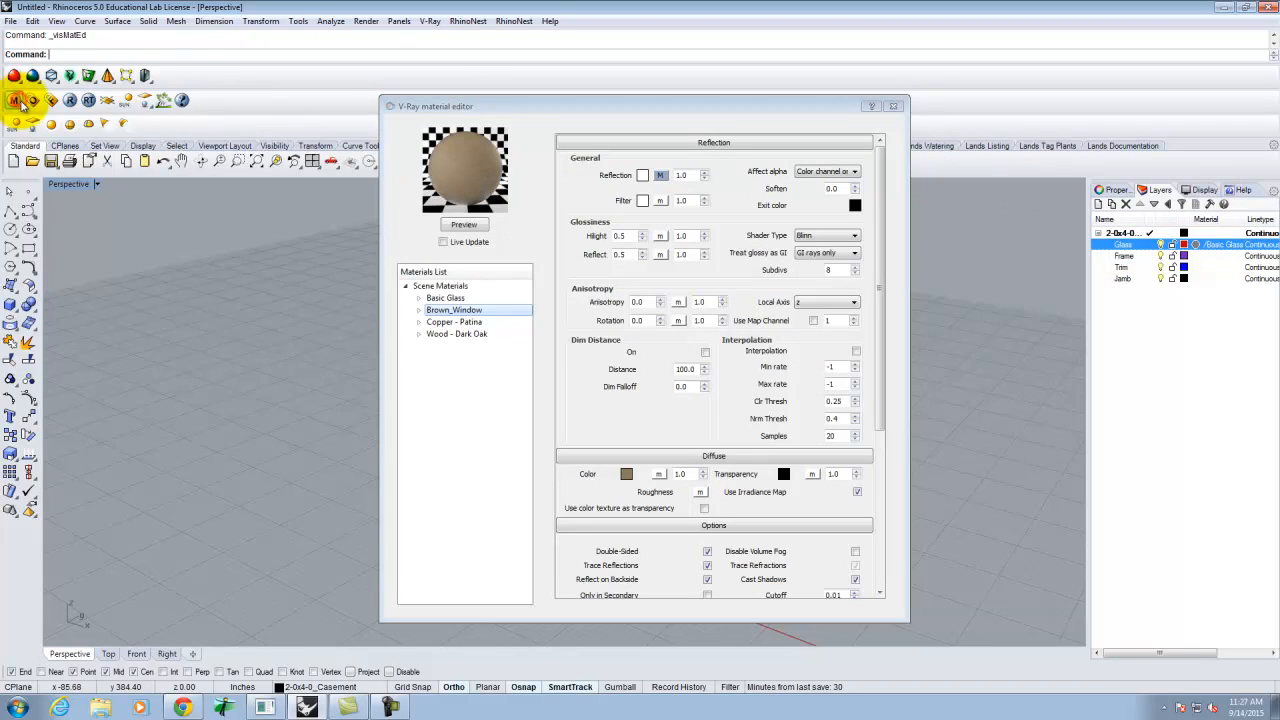
{"action": "right_click", "coordinate": [465, 311]}
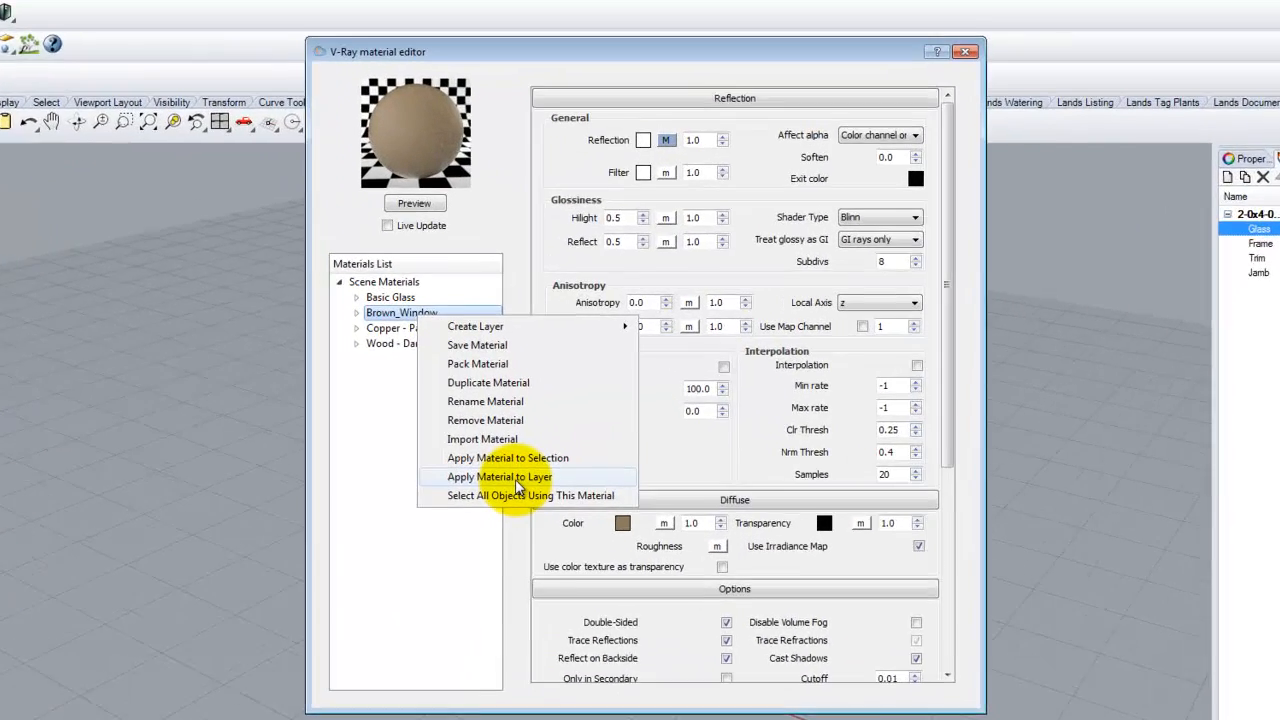
{"action": "left_click", "coordinate": [531, 438]}
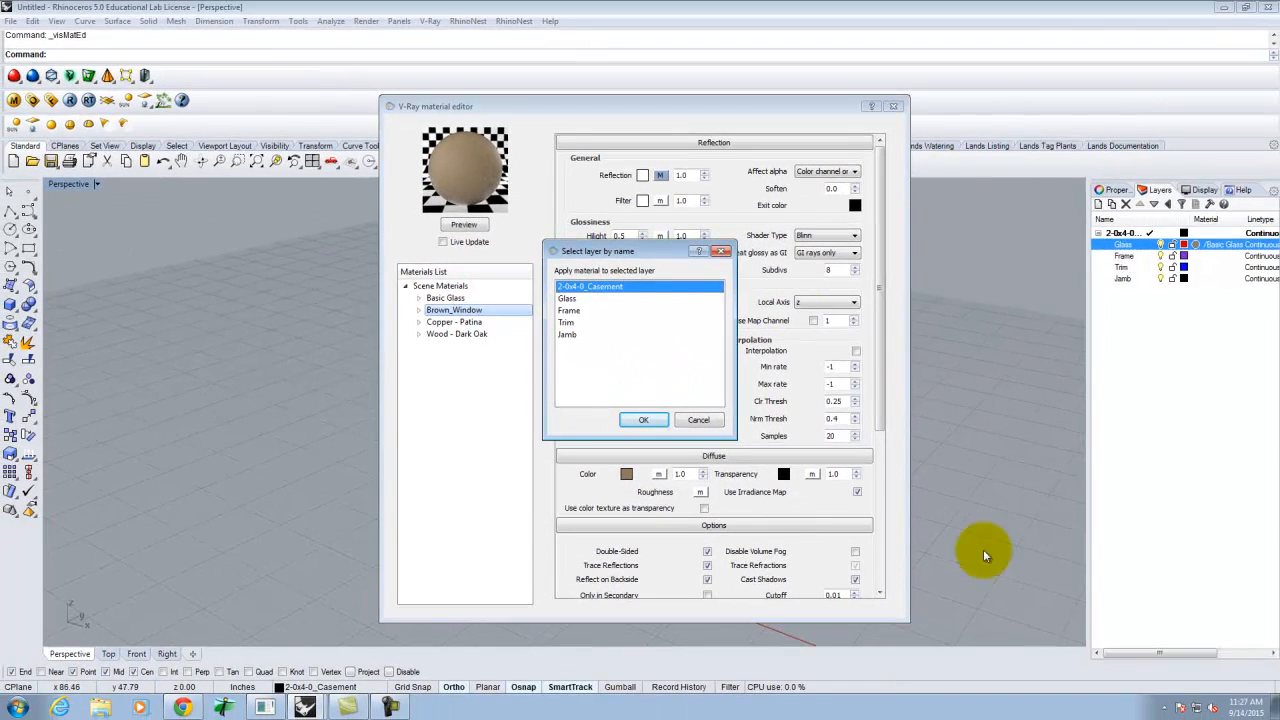
{"action": "key", "text": "Return"}
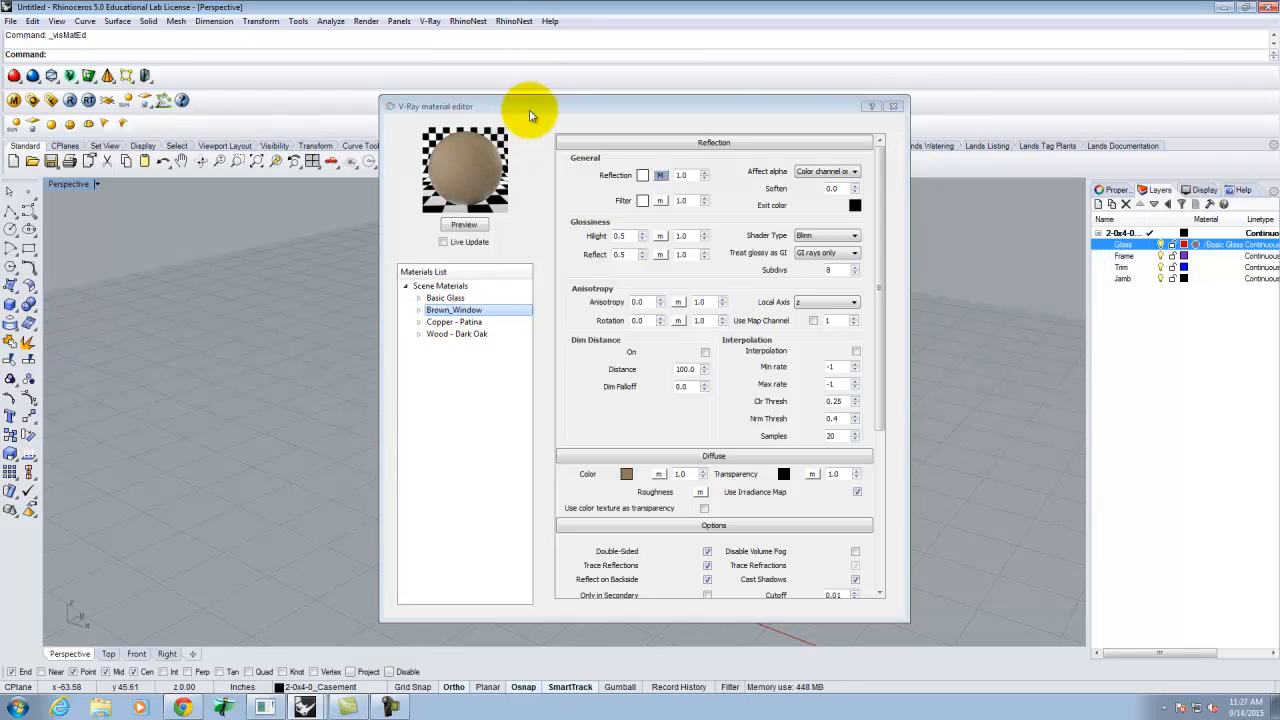
{"action": "left_click", "coordinate": [782, 106]}
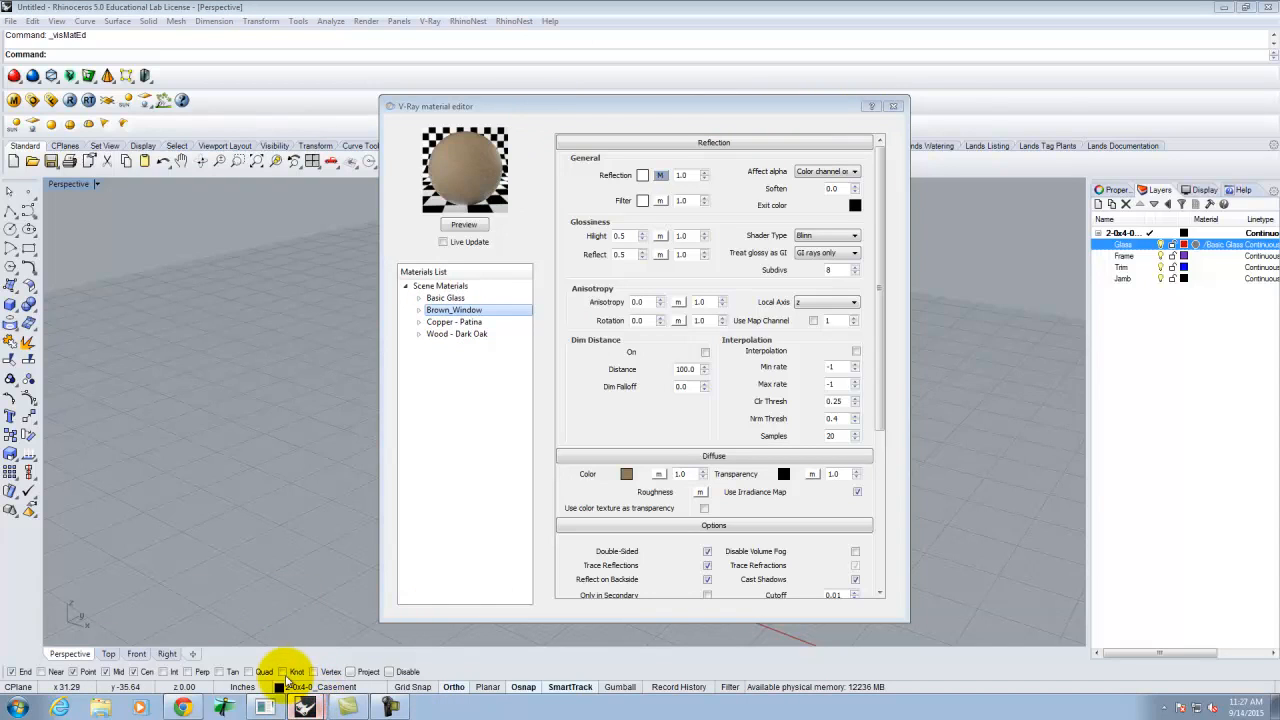
{"action": "left_click", "coordinate": [773, 119]}
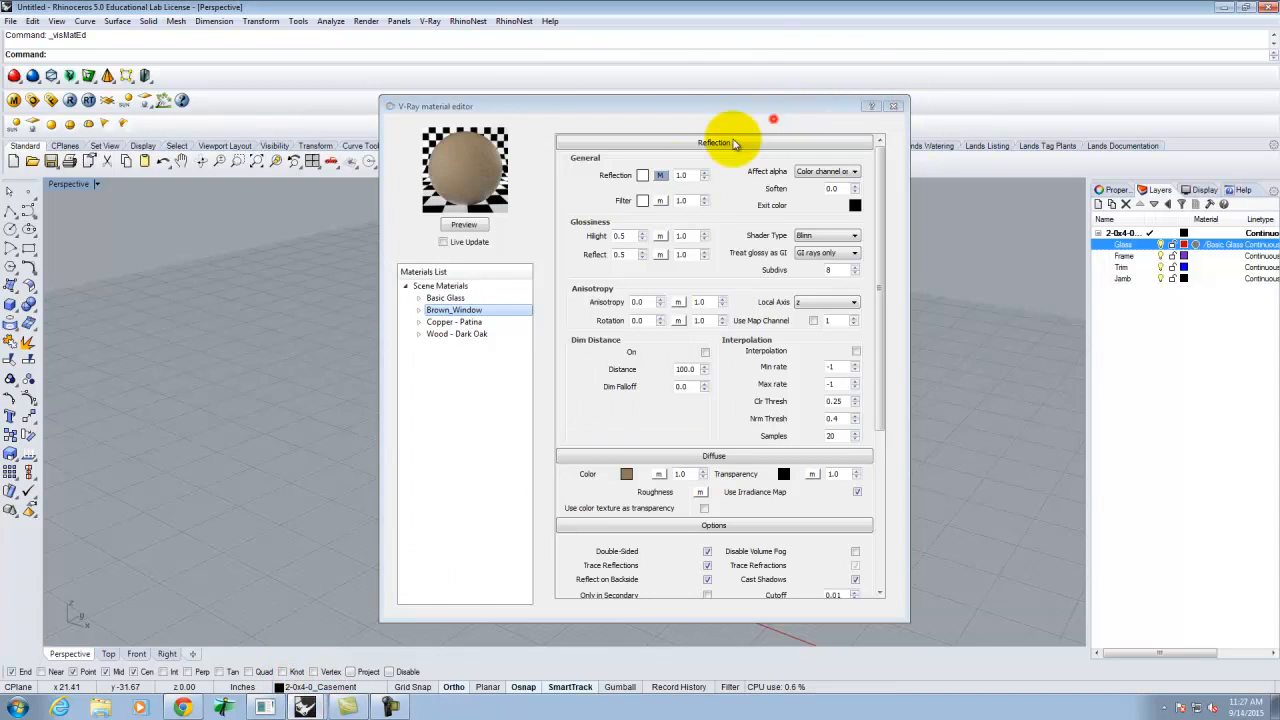
{"action": "left_click", "coordinate": [711, 3]}
{"action": "left_click", "coordinate": [305, 705]}
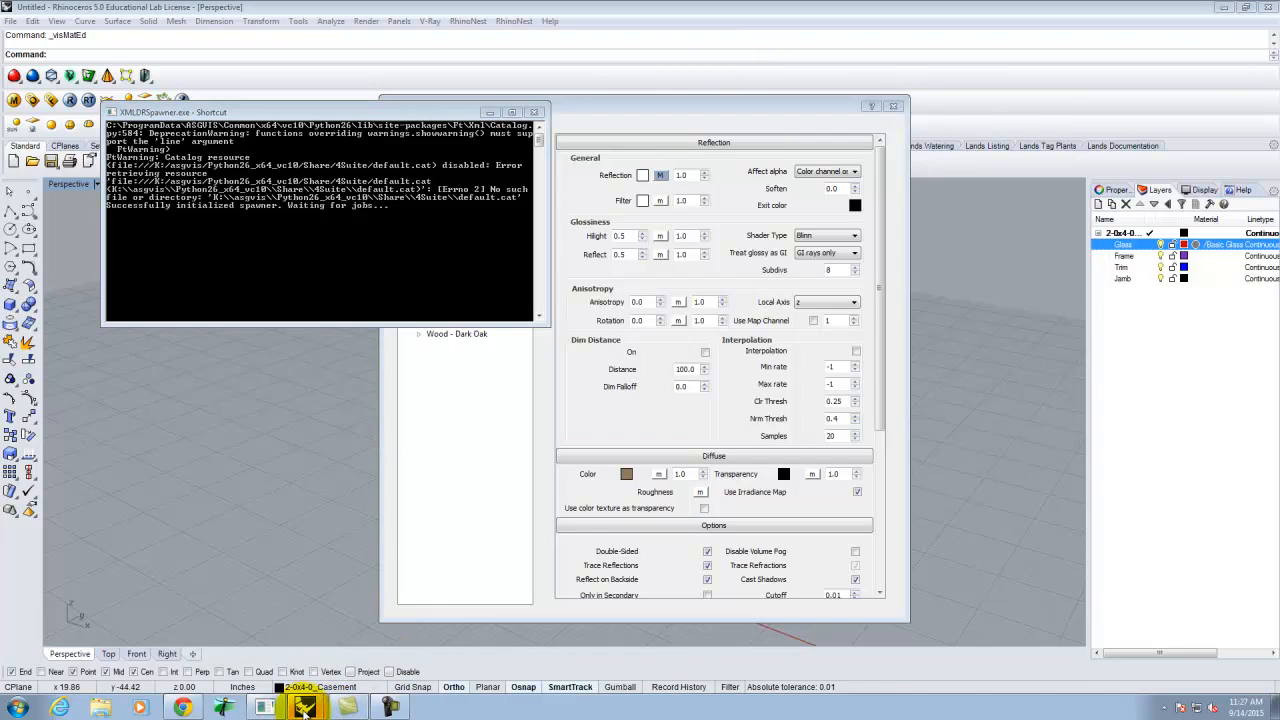
{"action": "left_click", "coordinate": [333, 687]}
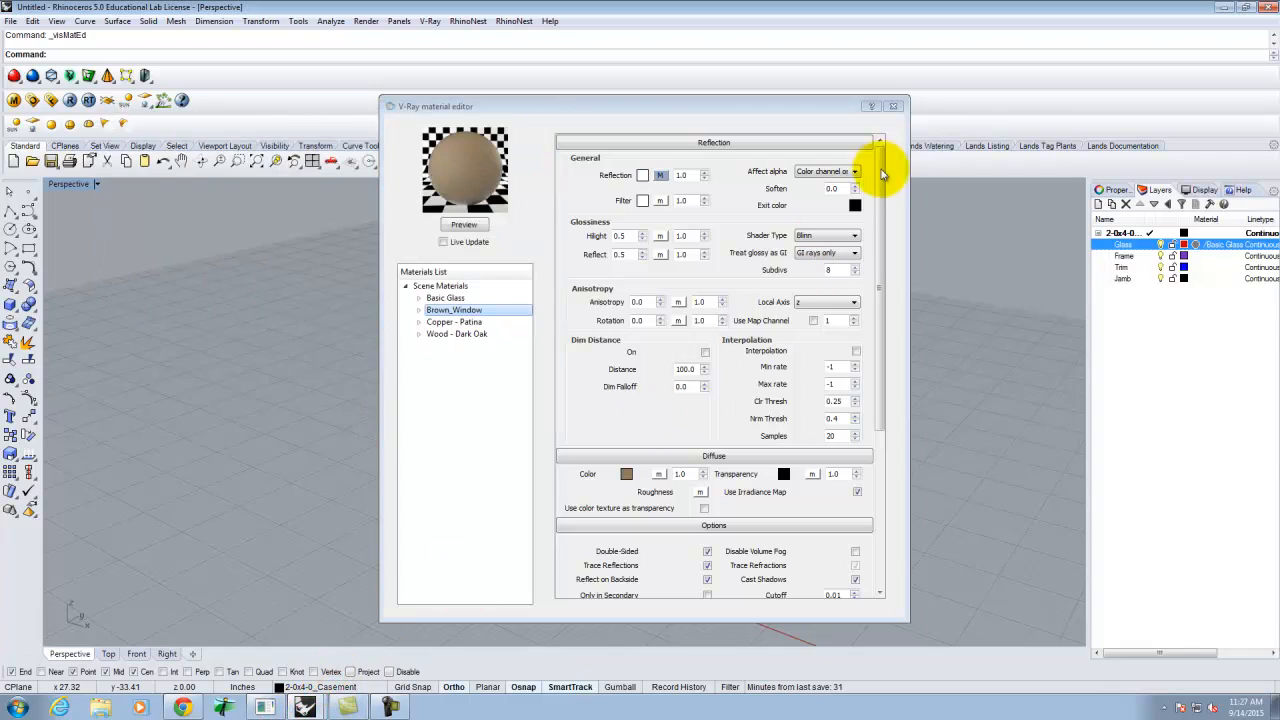
{"action": "left_click", "coordinate": [893, 106]}
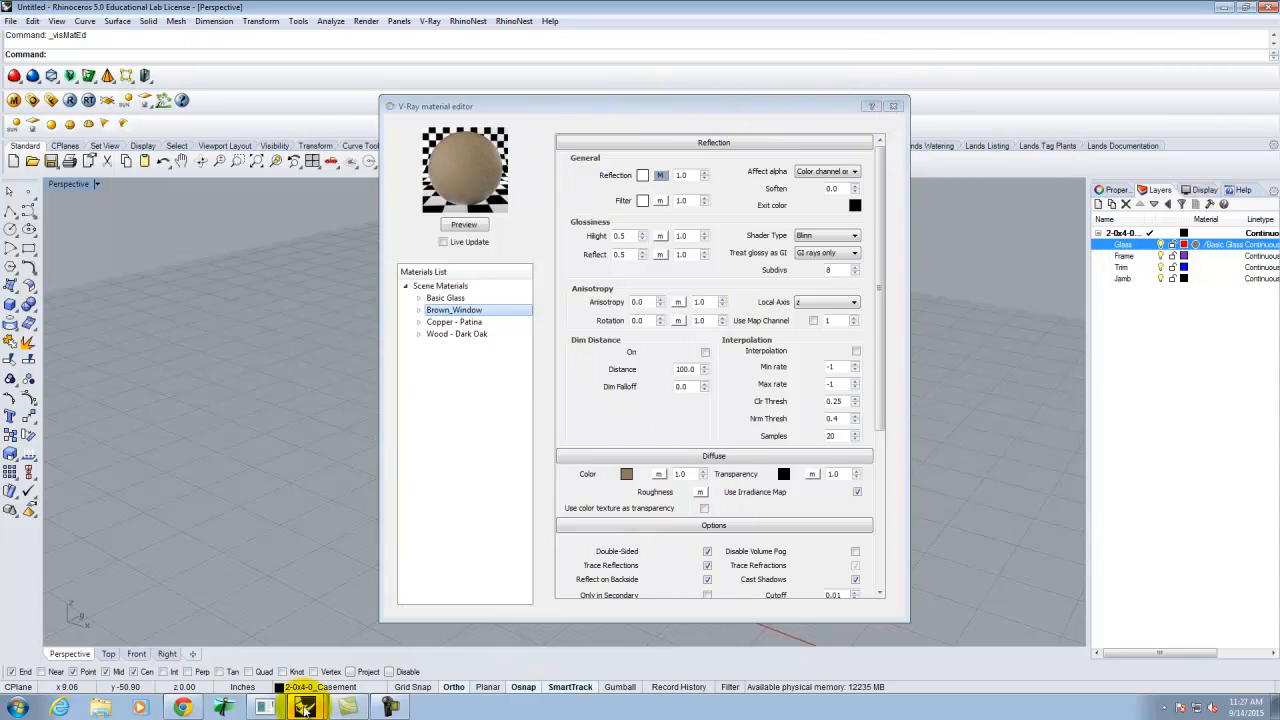
{"action": "left_click", "coordinate": [343, 687]}
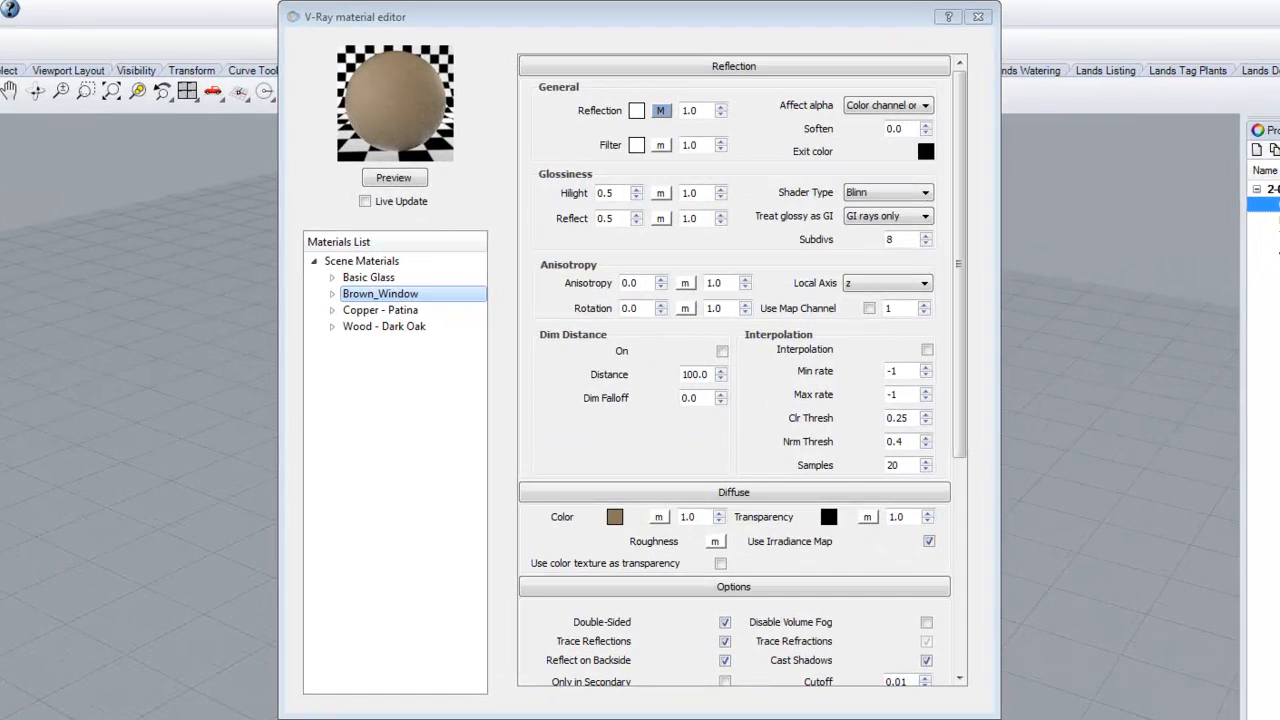
- Apply the Brown_Window material to the Frame layer
{"action": "right_click", "coordinate": [364, 295]}
{"action": "left_click", "coordinate": [508, 466]}
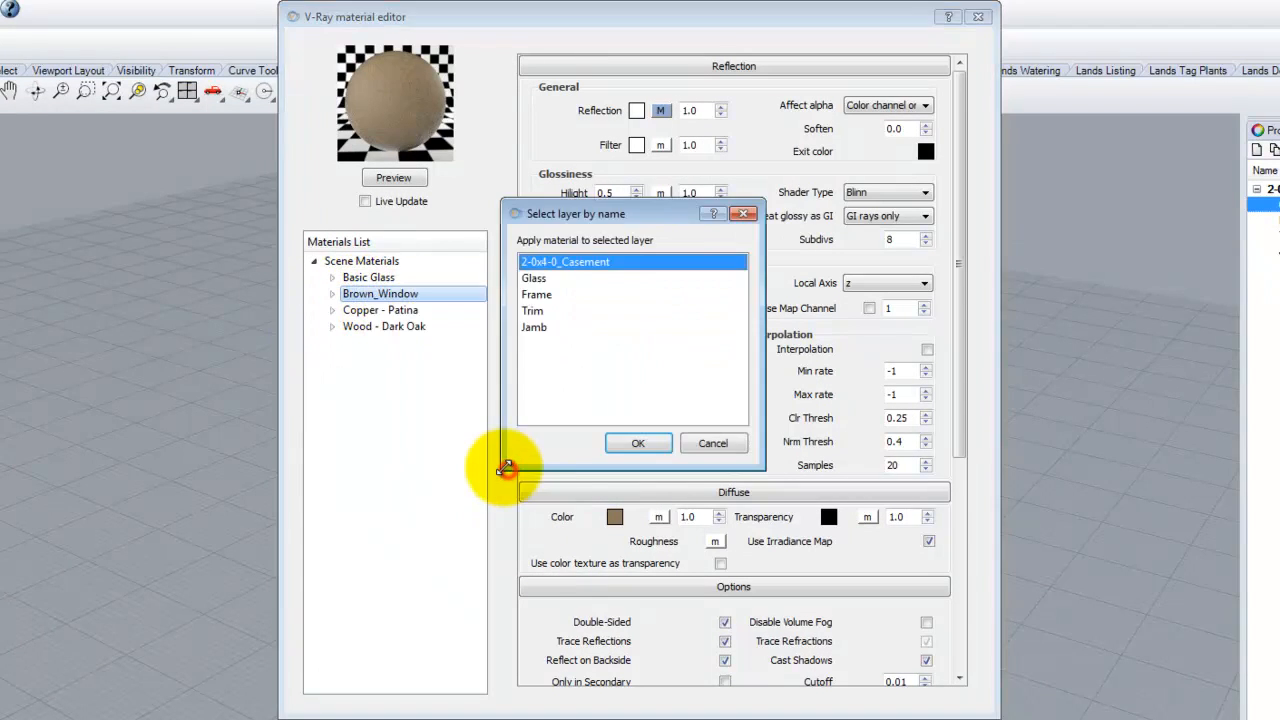
{"action": "left_click", "coordinate": [551, 296]}
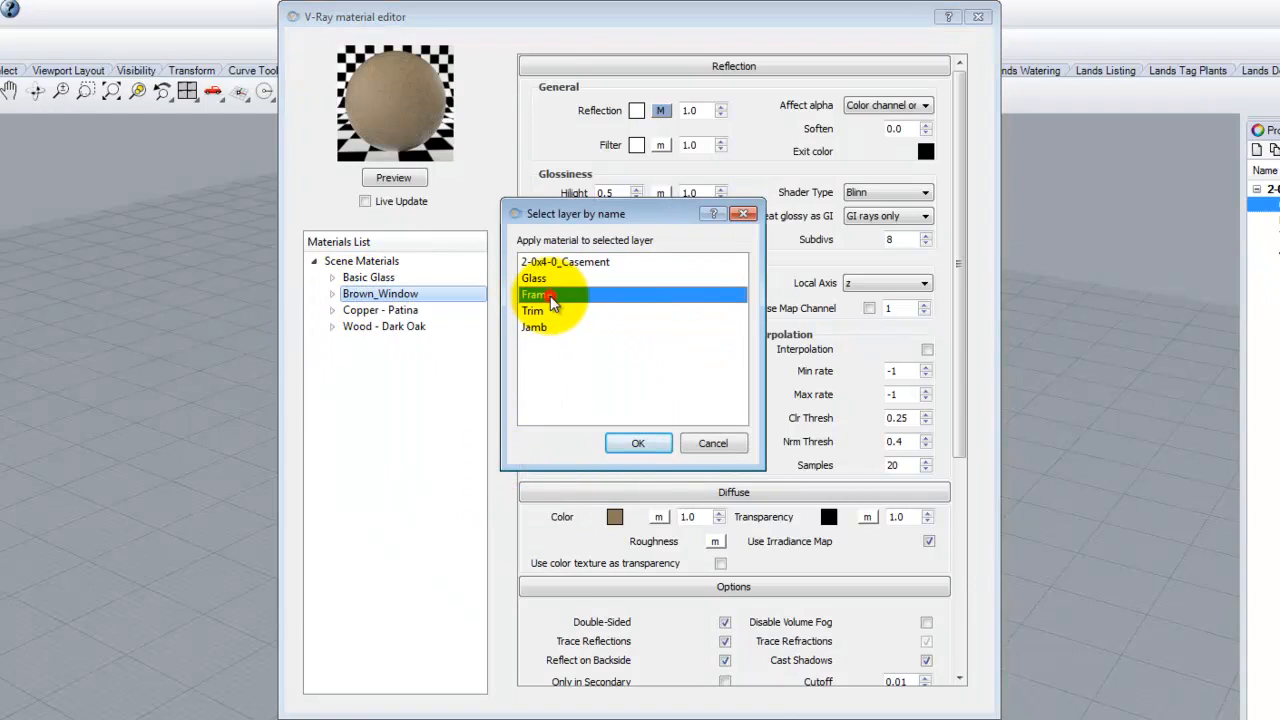
{"action": "left_click", "coordinate": [650, 444]}
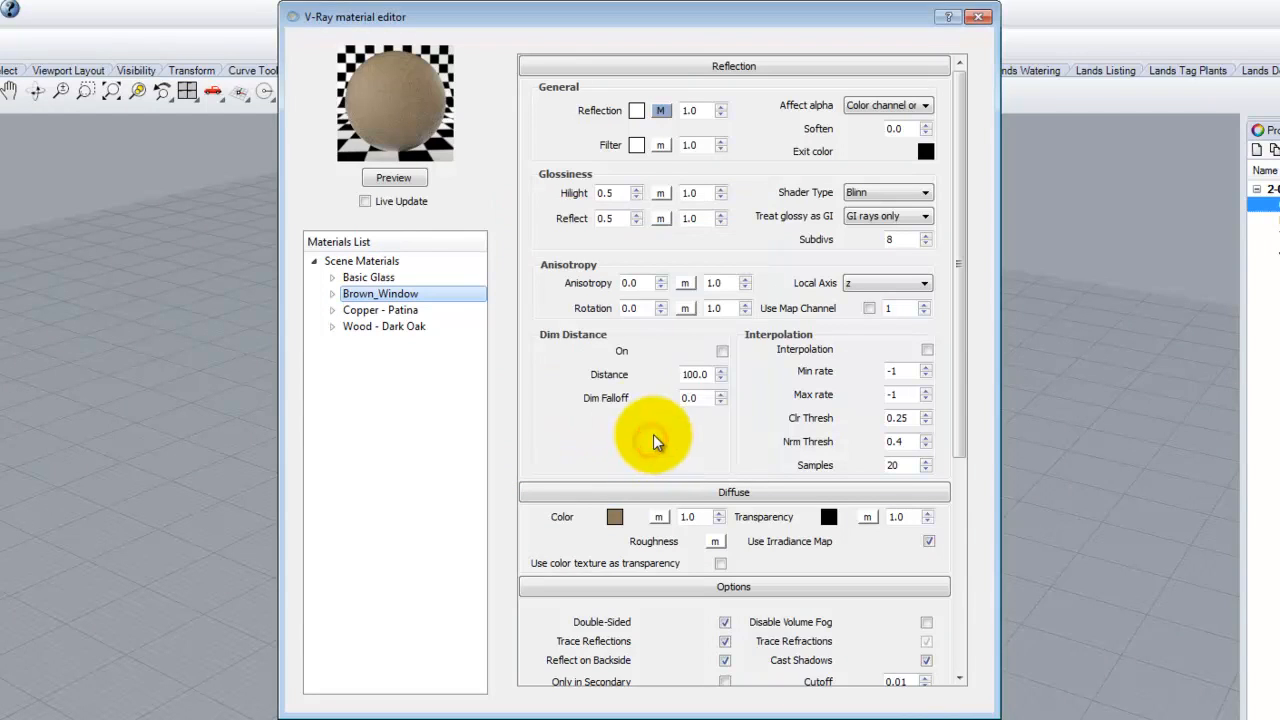
- Apply the Wood - Dark Oak material to the Trim layer
{"action": "left_click", "coordinate": [398, 325]}
{"action": "right_click", "coordinate": [398, 326]}
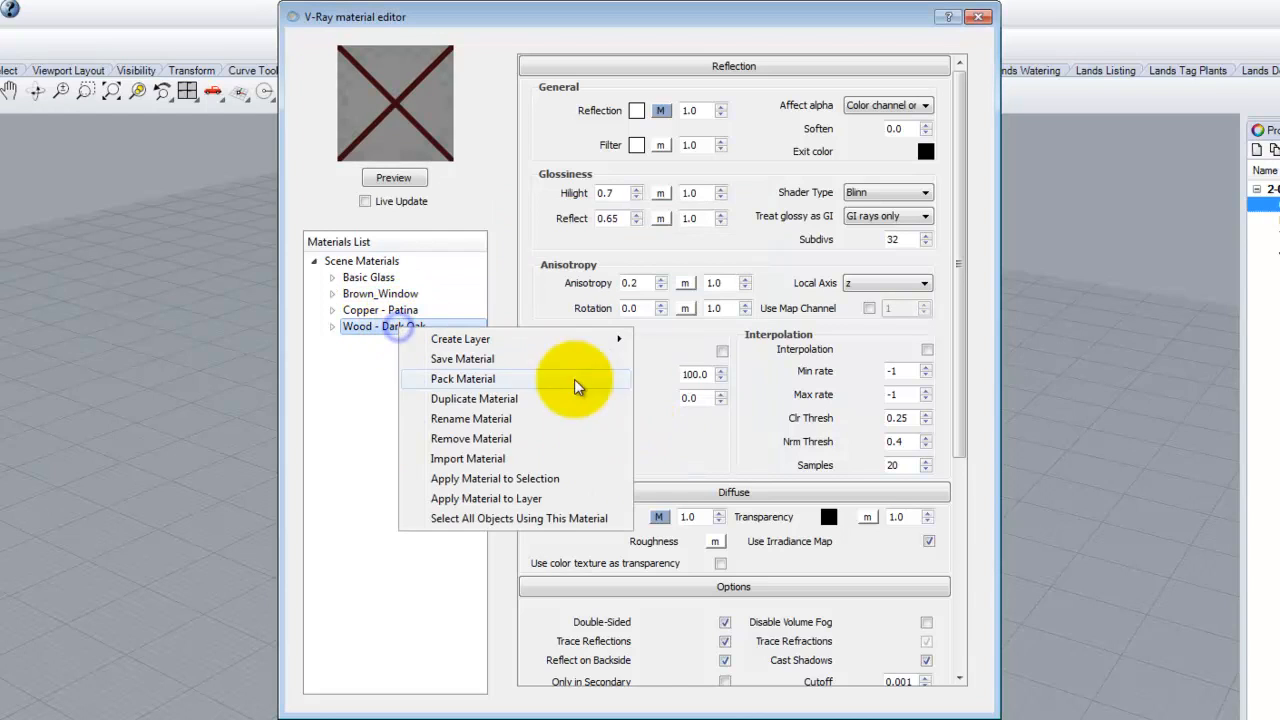
{"action": "left_click", "coordinate": [549, 500]}
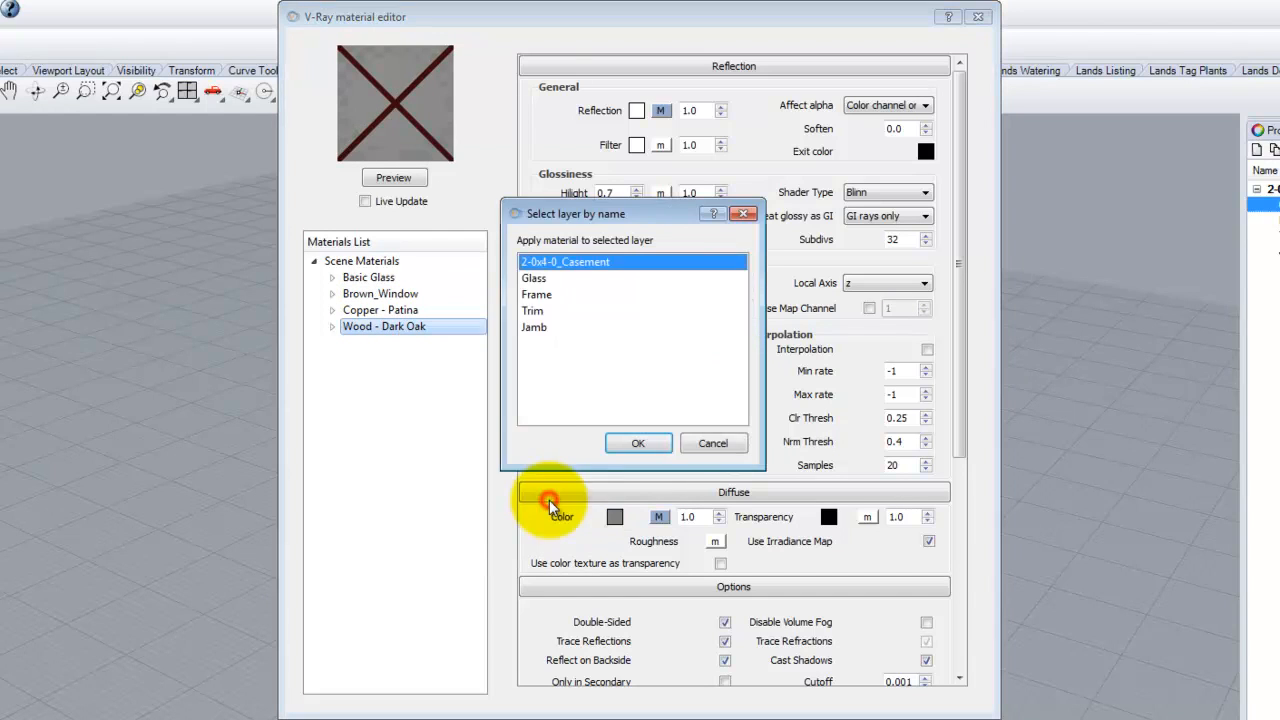
{"action": "left_click", "coordinate": [534, 310]}
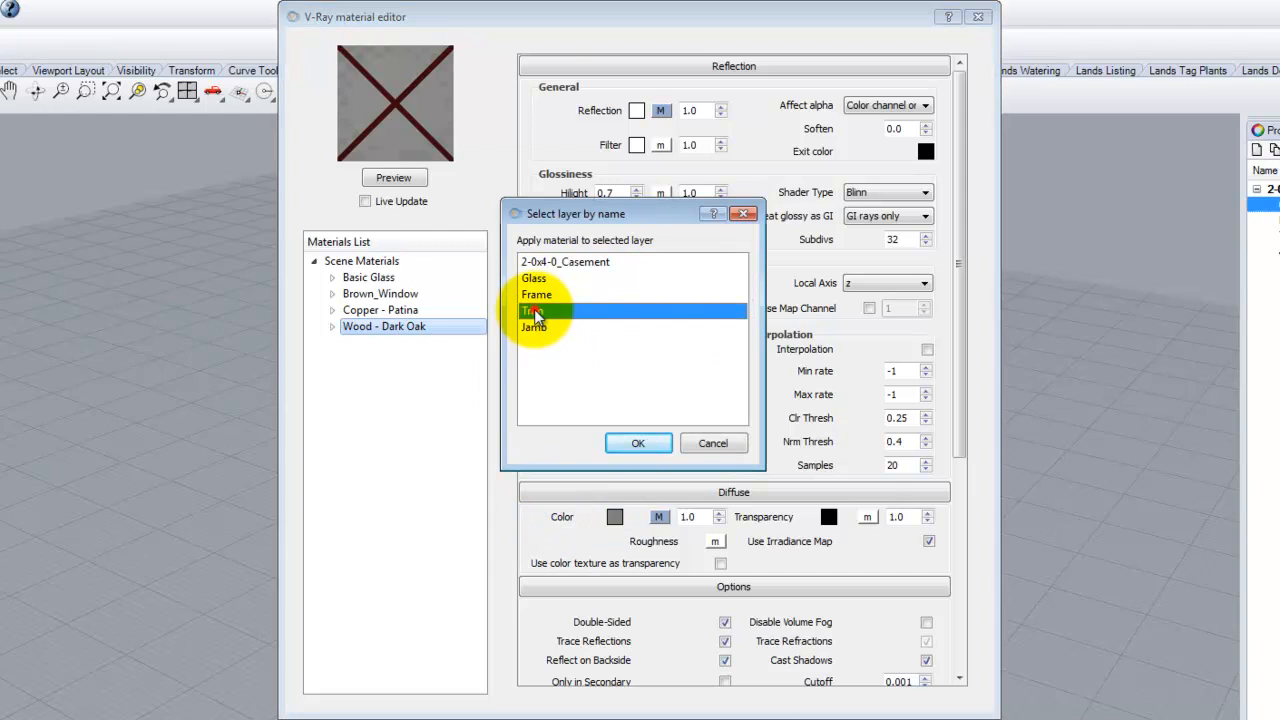
{"action": "left_click", "coordinate": [631, 443]}
- Apply Wood - Dark Oak to the Jamb layer too and close the material editor
{"action": "right_click", "coordinate": [404, 330]}
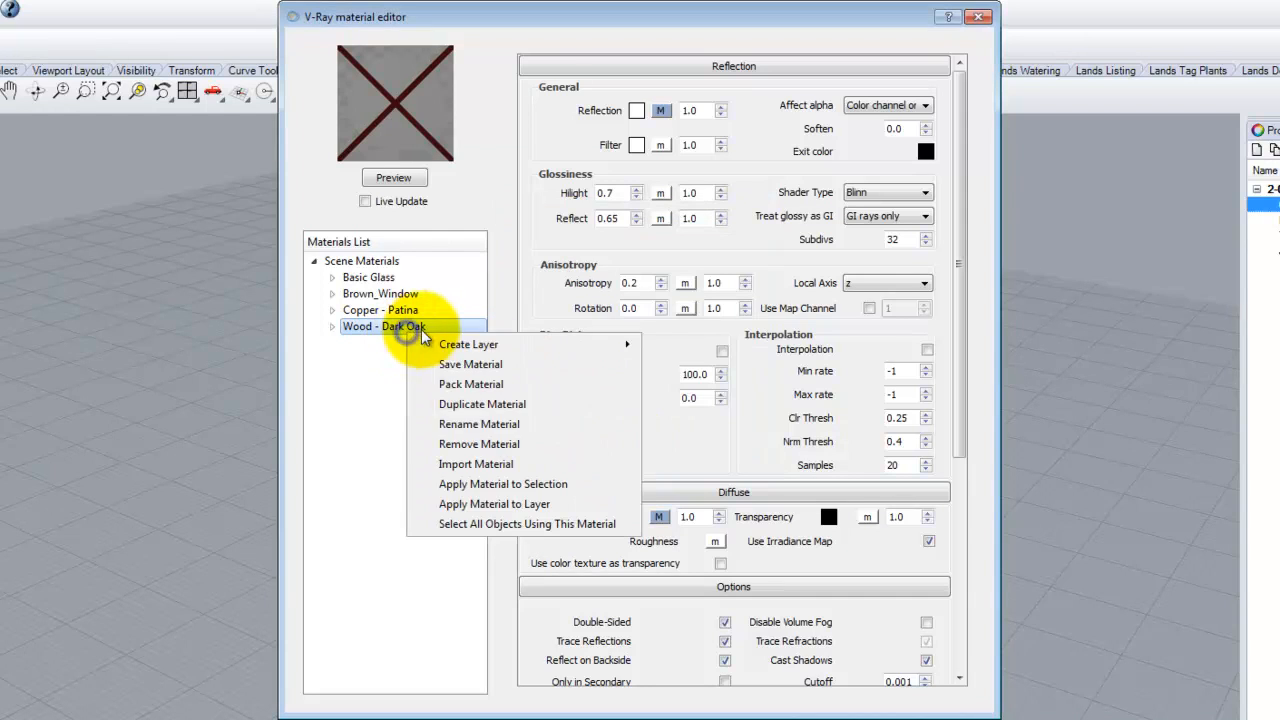
{"action": "left_click", "coordinate": [506, 505]}
{"action": "left_click", "coordinate": [534, 326]}
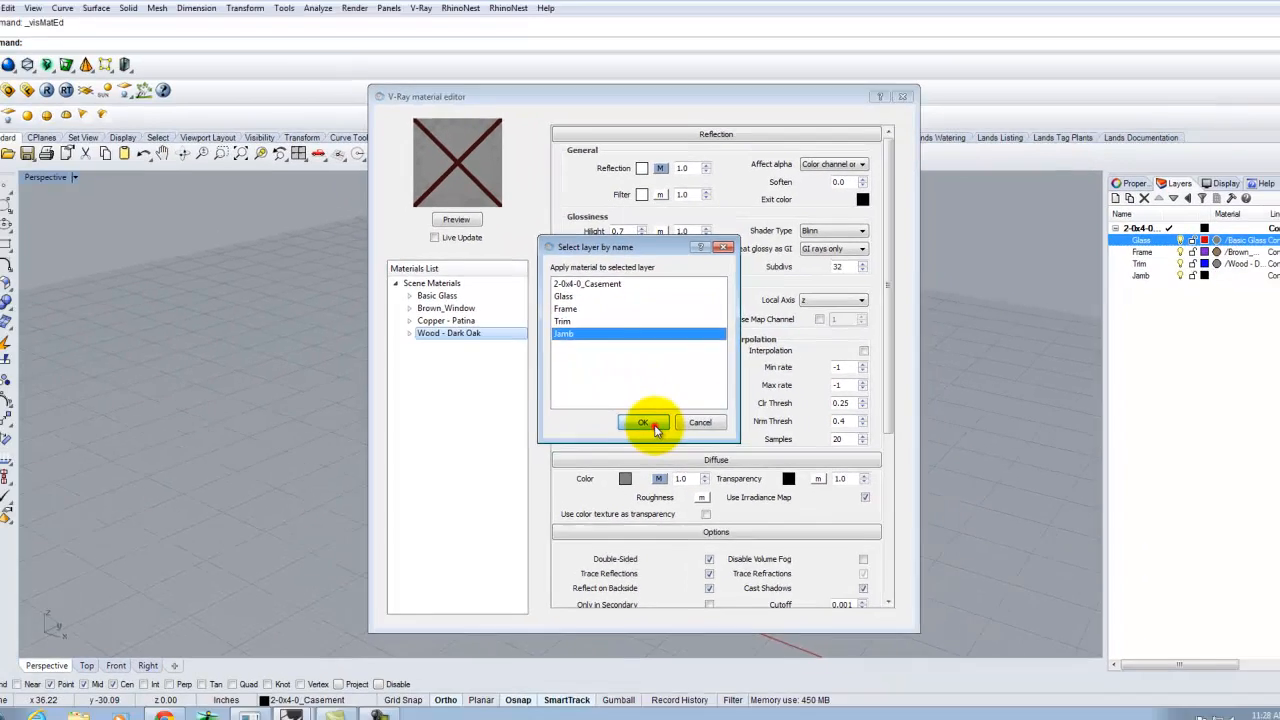
{"action": "left_click", "coordinate": [638, 443]}
{"action": "left_click", "coordinate": [895, 106]}
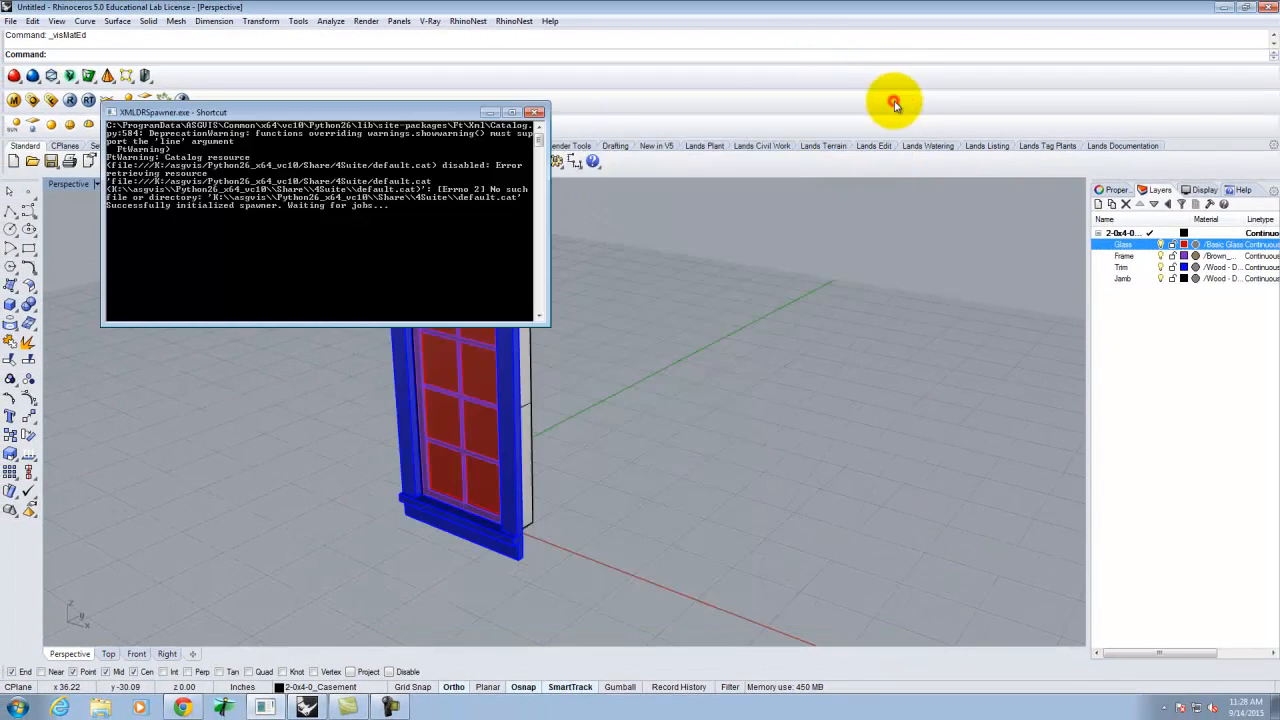
- Switch the Perspective viewport to Rendered display and orbit to view the window's front
{"action": "left_click", "coordinate": [540, 112]}
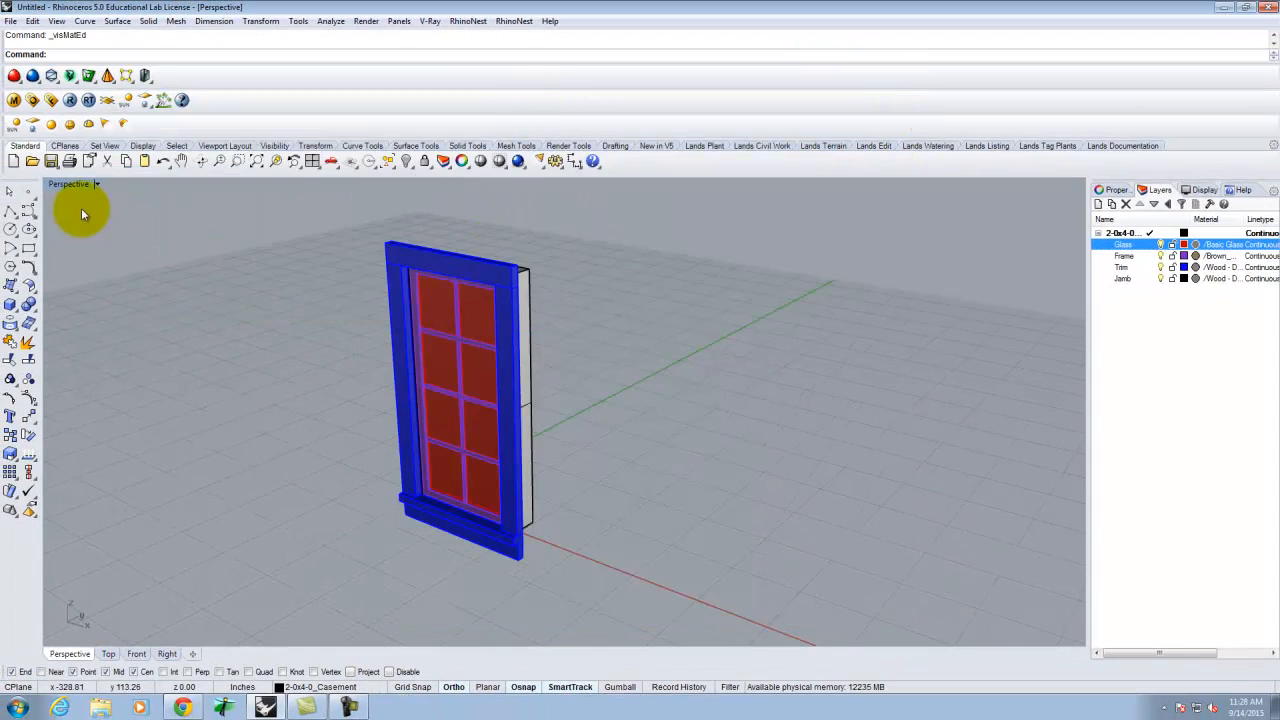
{"action": "left_click", "coordinate": [97, 184]}
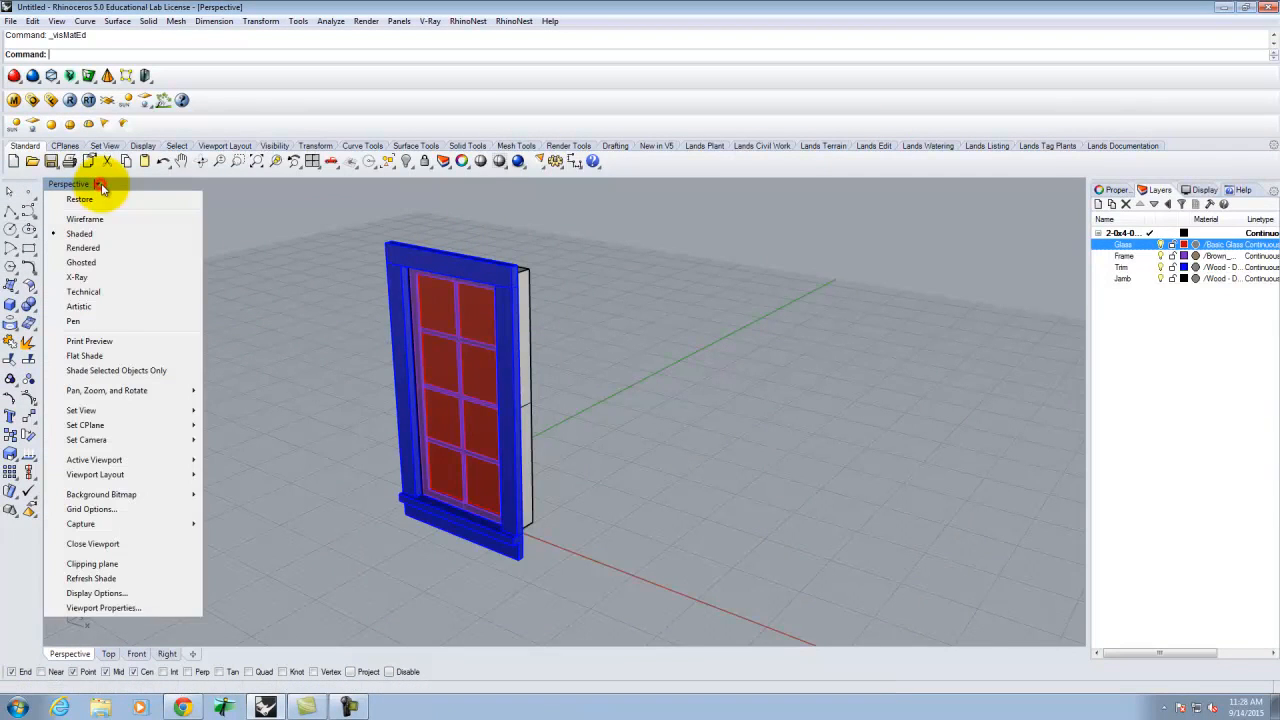
{"action": "left_click", "coordinate": [100, 250]}
{"action": "scroll", "coordinate": [447, 424], "scroll_direction": "up", "scroll_amount": 5}
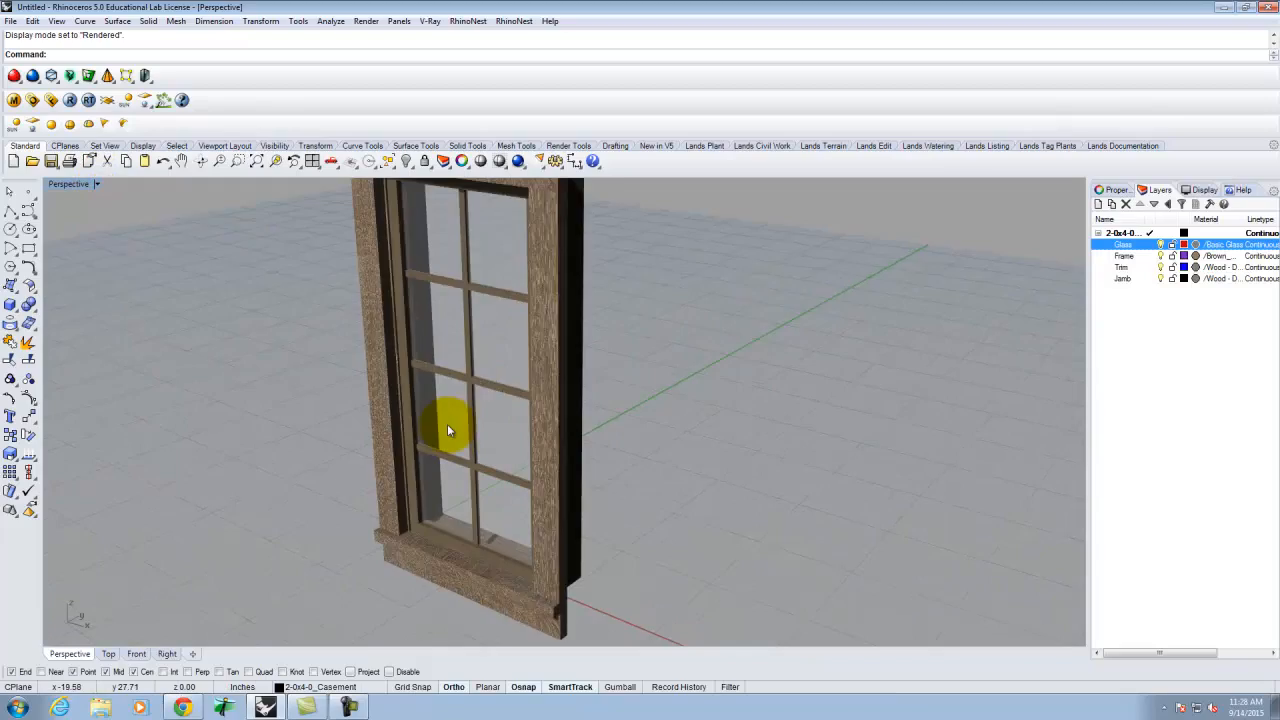
{"action": "right_click_drag", "start_coordinate": [444, 470], "coordinate": [530, 416]}
{"action": "right_click_drag", "start_coordinate": [634, 523], "coordinate": [386, 427]}
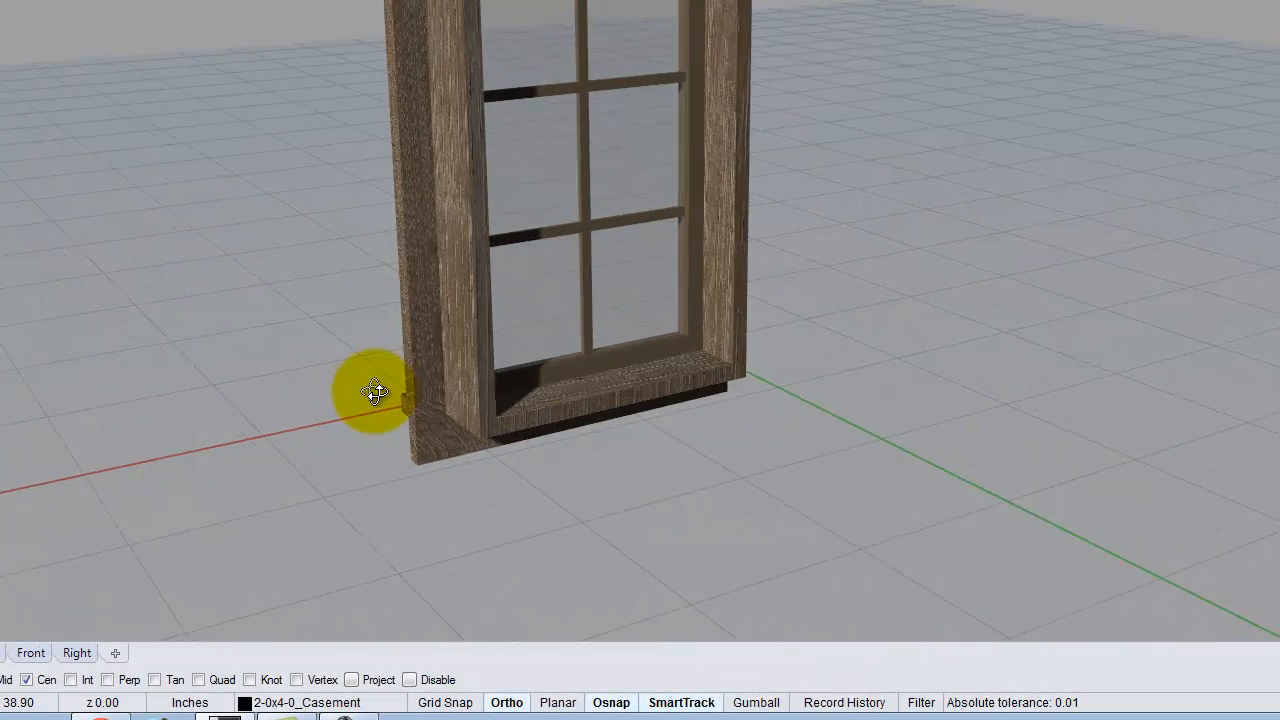
{"action": "right_click_drag", "start_coordinate": [376, 392], "coordinate": [709, 268]}
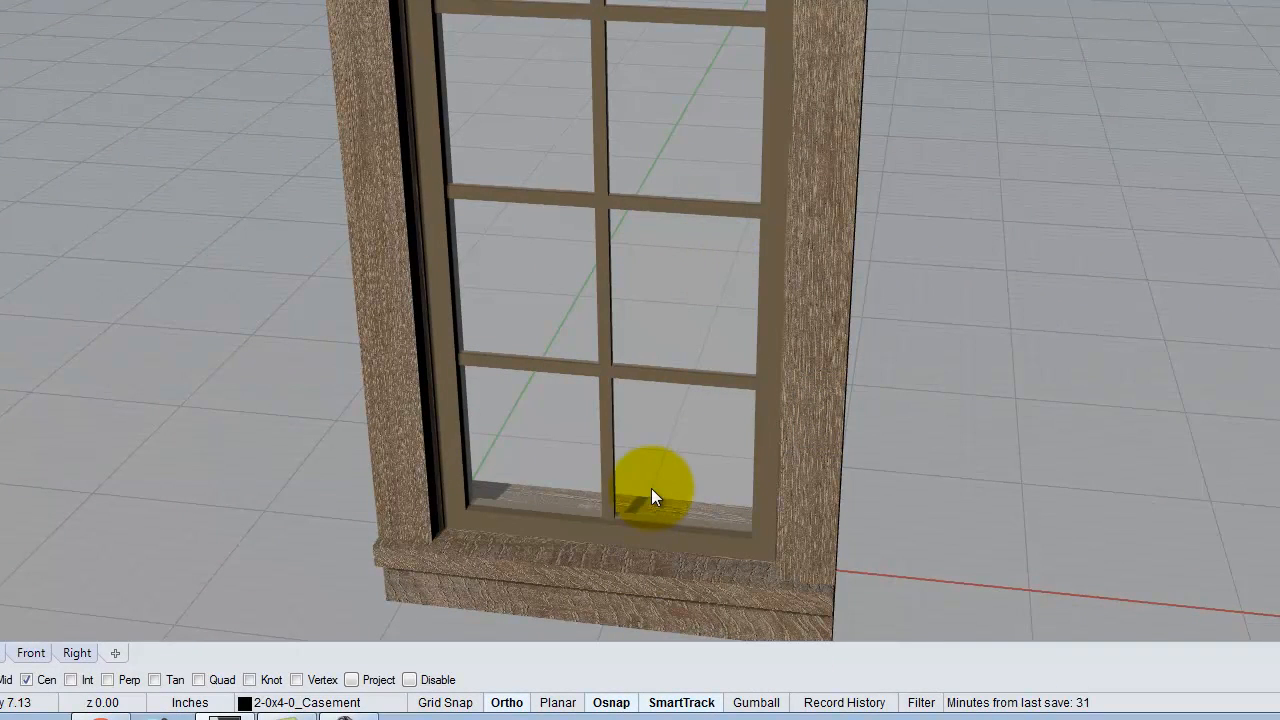
{"action": "scroll", "coordinate": [382, 648], "scroll_direction": "down", "scroll_amount": 2}
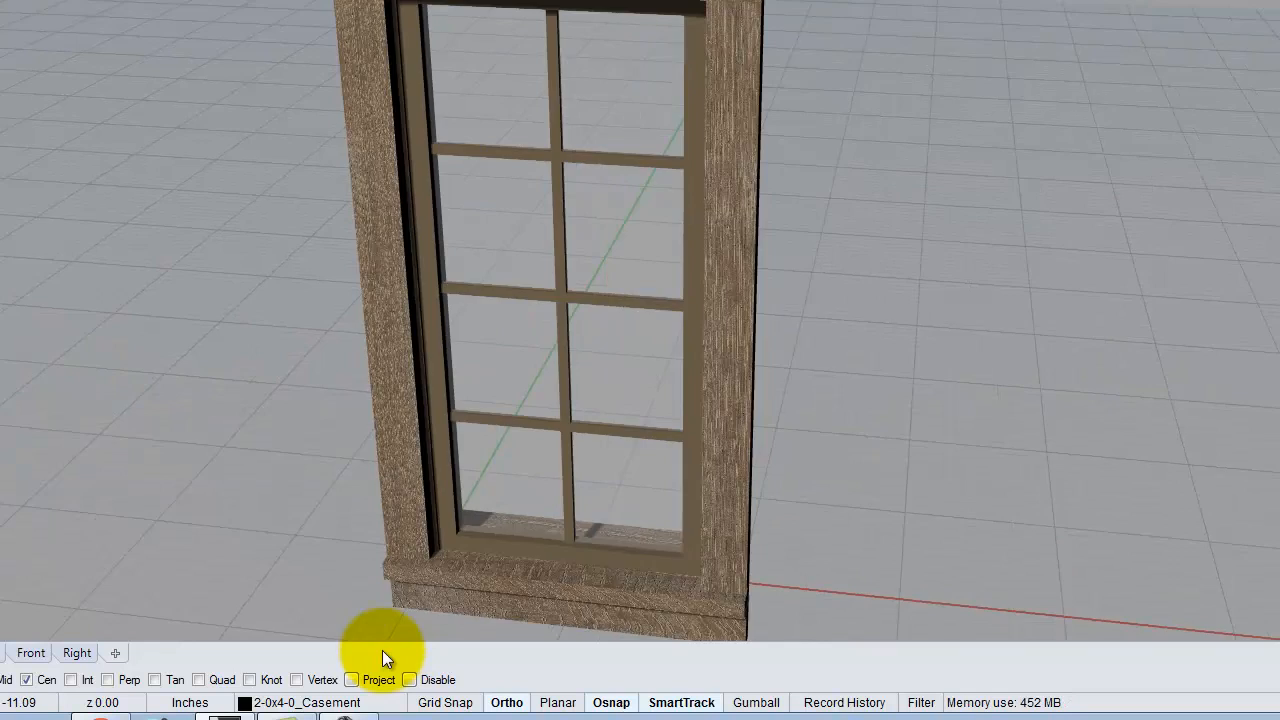
{"action": "left_click", "coordinate": [2, 653]}
{"action": "scroll", "coordinate": [722, 308], "scroll_direction": "up", "scroll_amount": 2}
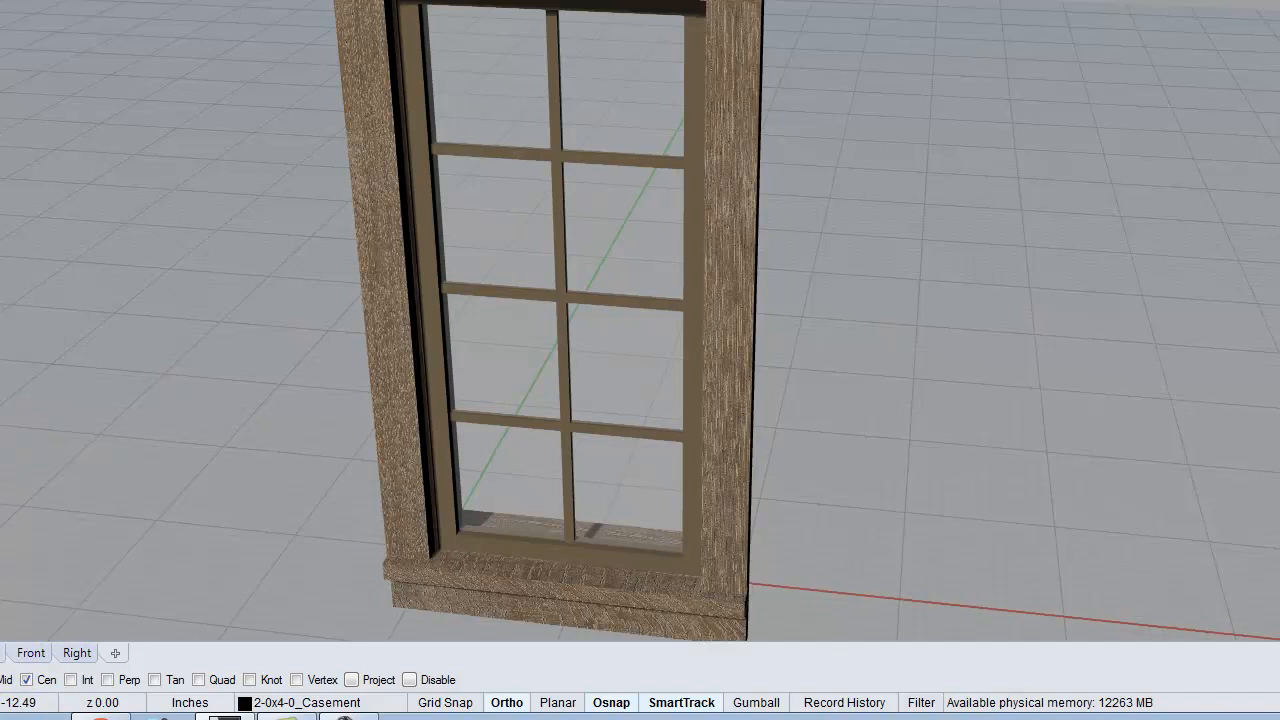
{"action": "right_click_drag", "start_coordinate": [600, 366], "coordinate": [737, 366]}
{"action": "scroll", "coordinate": [668, 98], "scroll_direction": "up", "scroll_amount": 3}
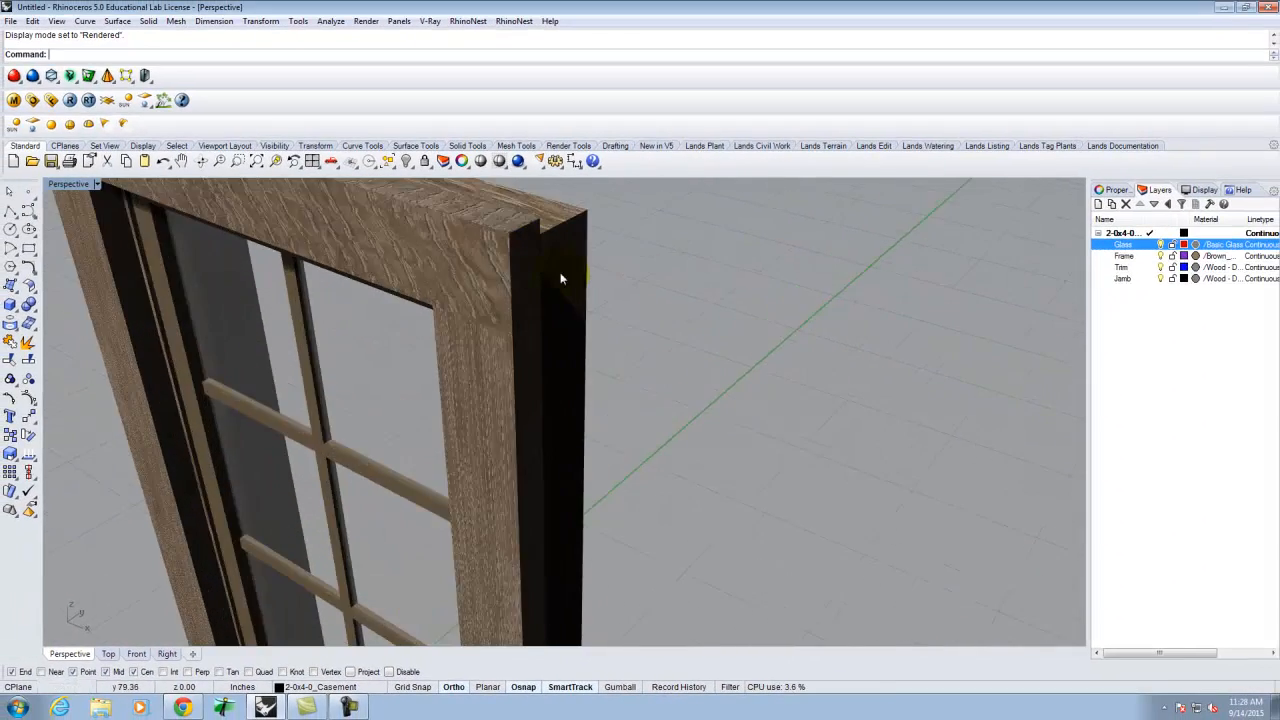
{"action": "right_click_drag", "start_coordinate": [561, 279], "coordinate": [885, 366]}
- Select the top head trim piece and show its object properties
{"action": "left_click", "coordinate": [803, 356]}
{"action": "left_click", "coordinate": [826, 488]}
{"action": "left_click", "coordinate": [452, 381]}
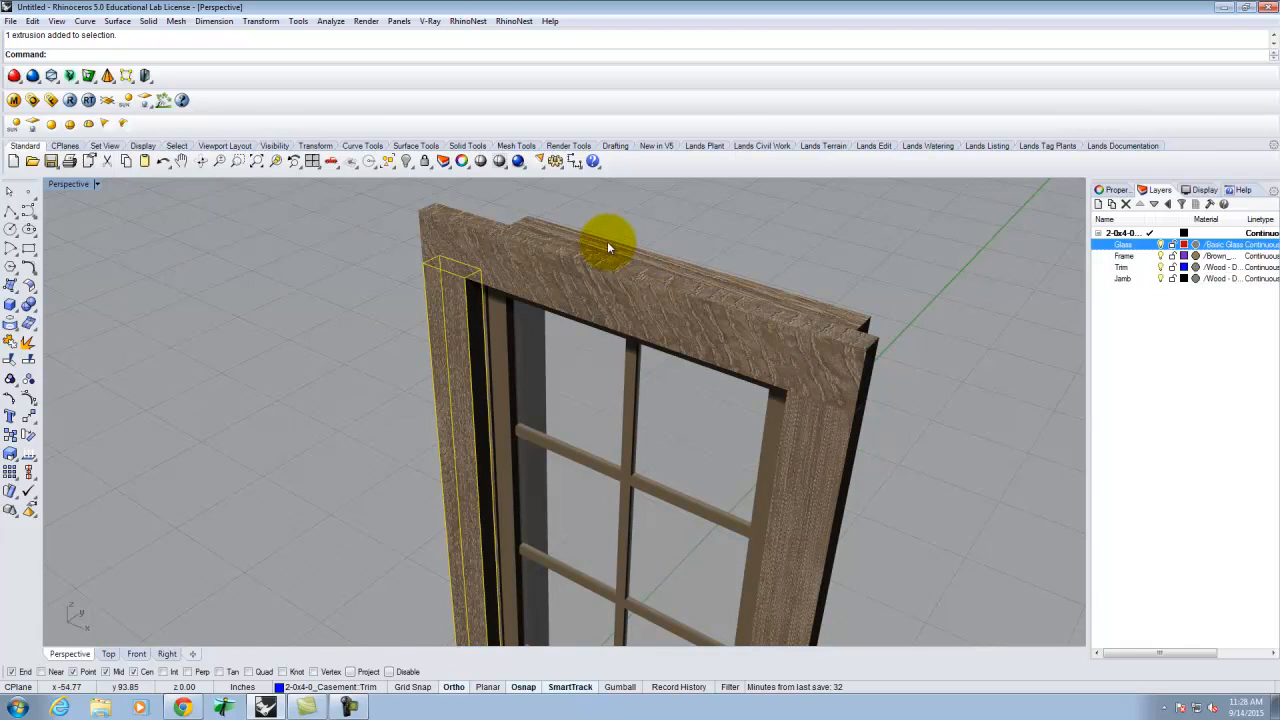
{"action": "scroll", "coordinate": [566, 229], "scroll_direction": "down", "scroll_amount": 5}
{"action": "left_click", "coordinate": [688, 367]}
{"action": "left_click", "coordinate": [632, 280]}
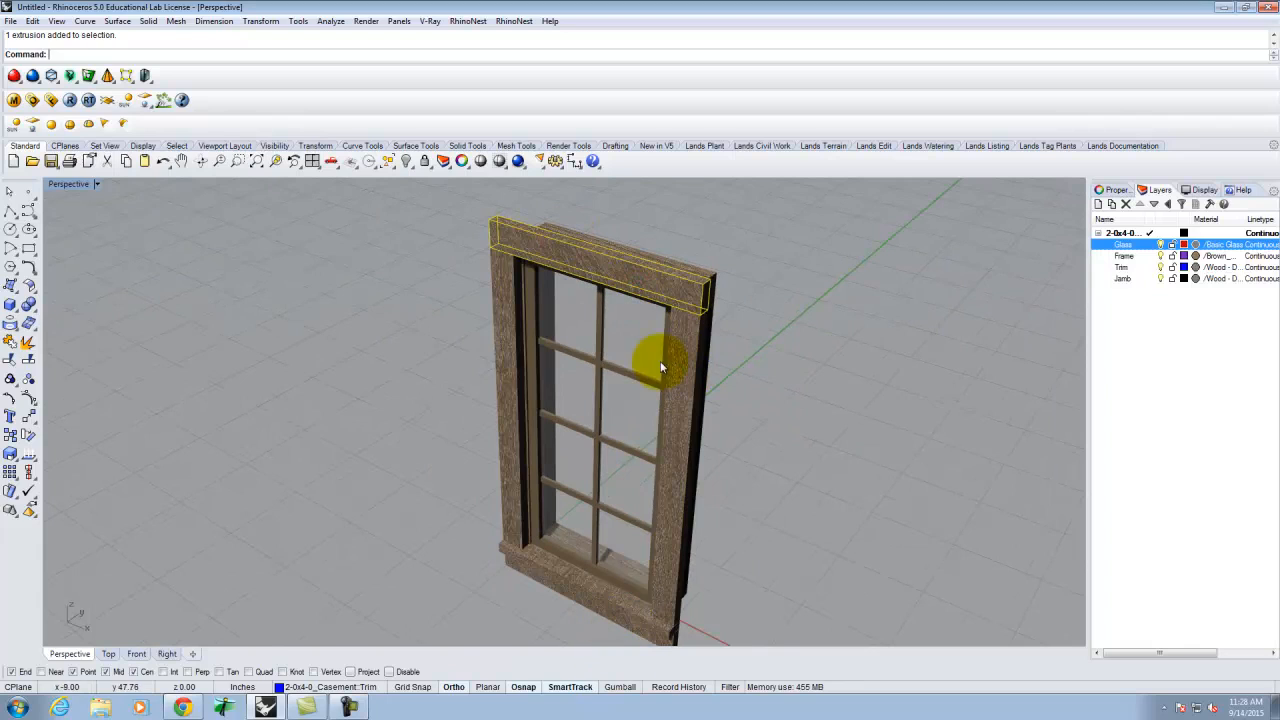
{"action": "left_click", "coordinate": [808, 319]}
{"action": "left_click", "coordinate": [662, 290]}
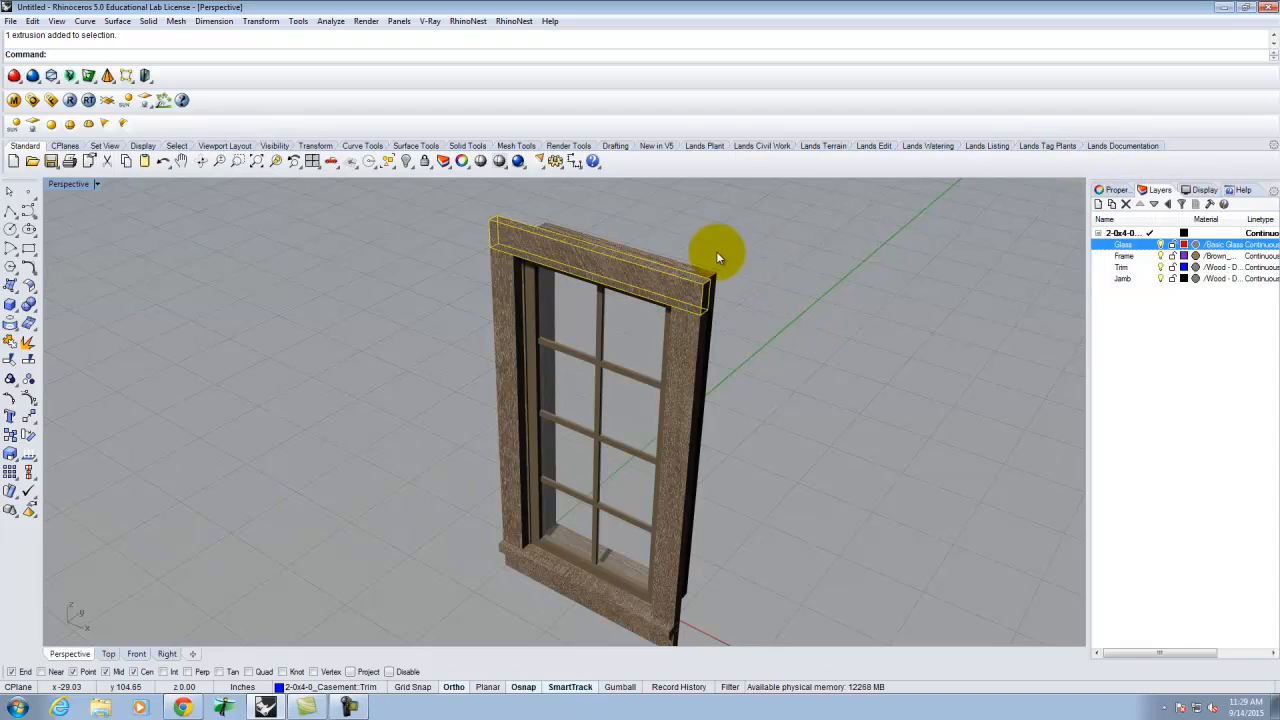
{"action": "left_click", "coordinate": [1112, 190]}
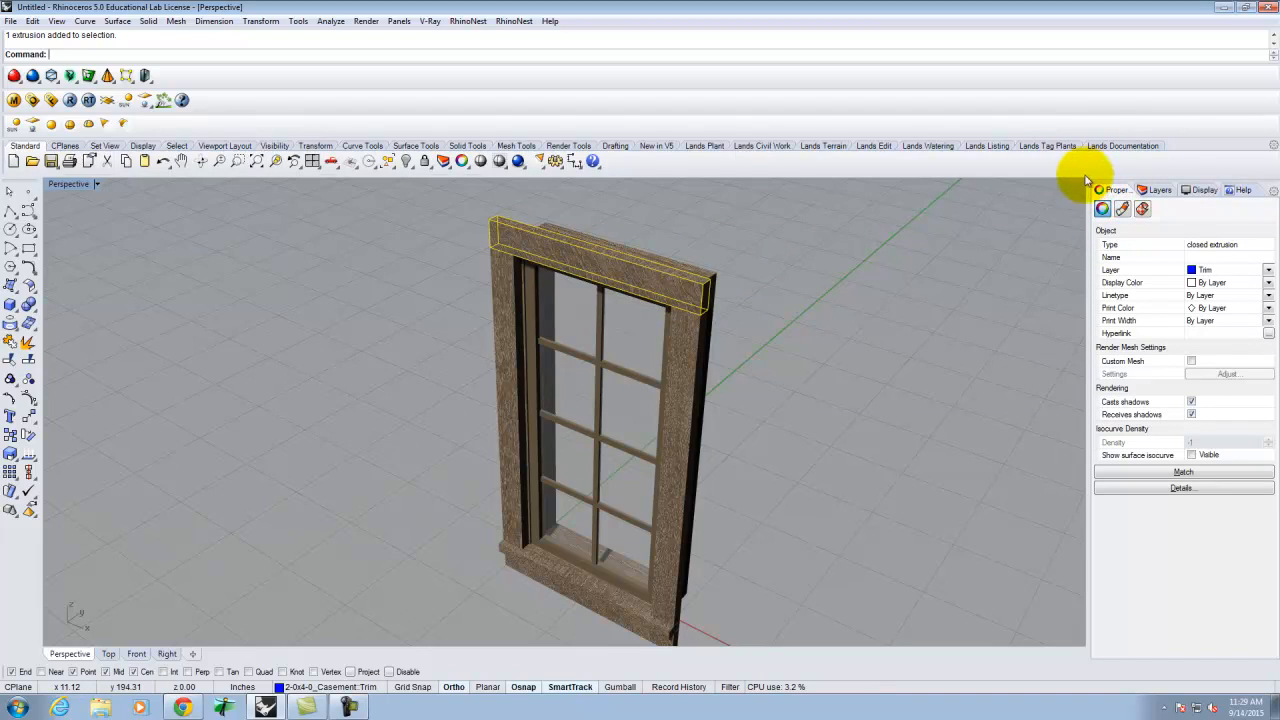
- Apply Box texture mapping to the top head trim using BoundingBox, World and Capped=Yes
{"action": "left_click", "coordinate": [1141, 210]}
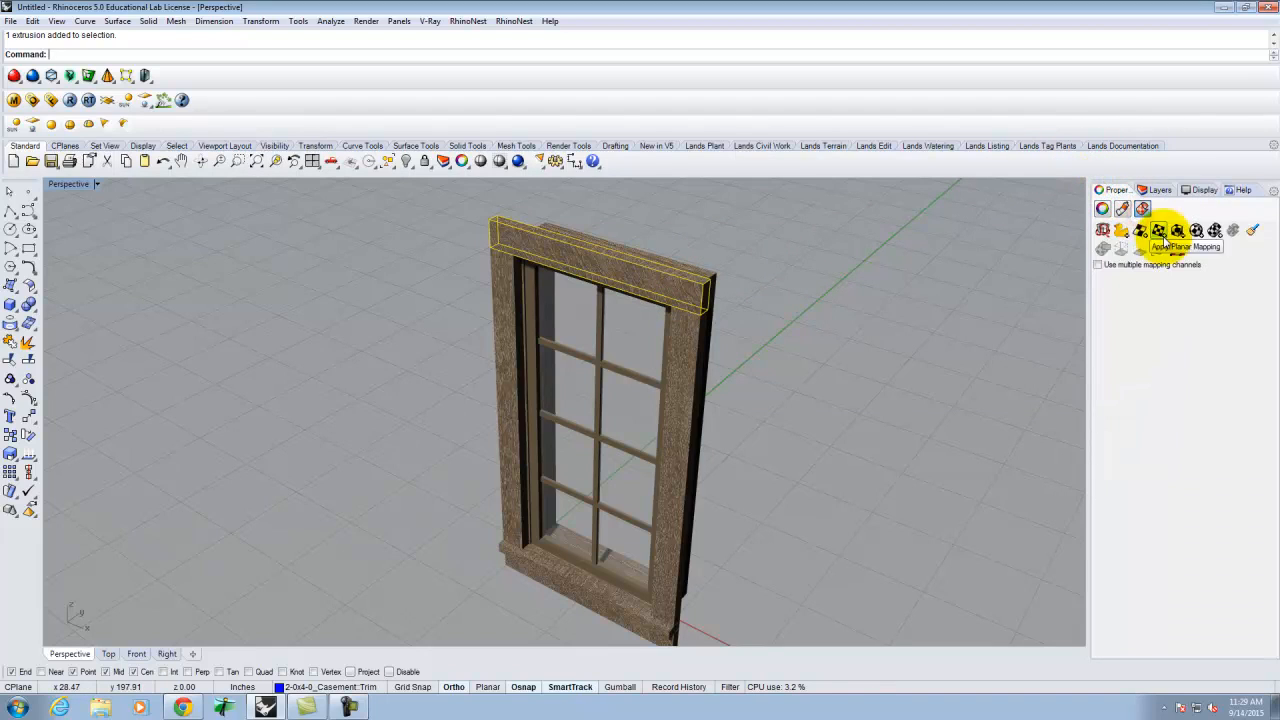
{"action": "left_click", "coordinate": [1178, 232]}
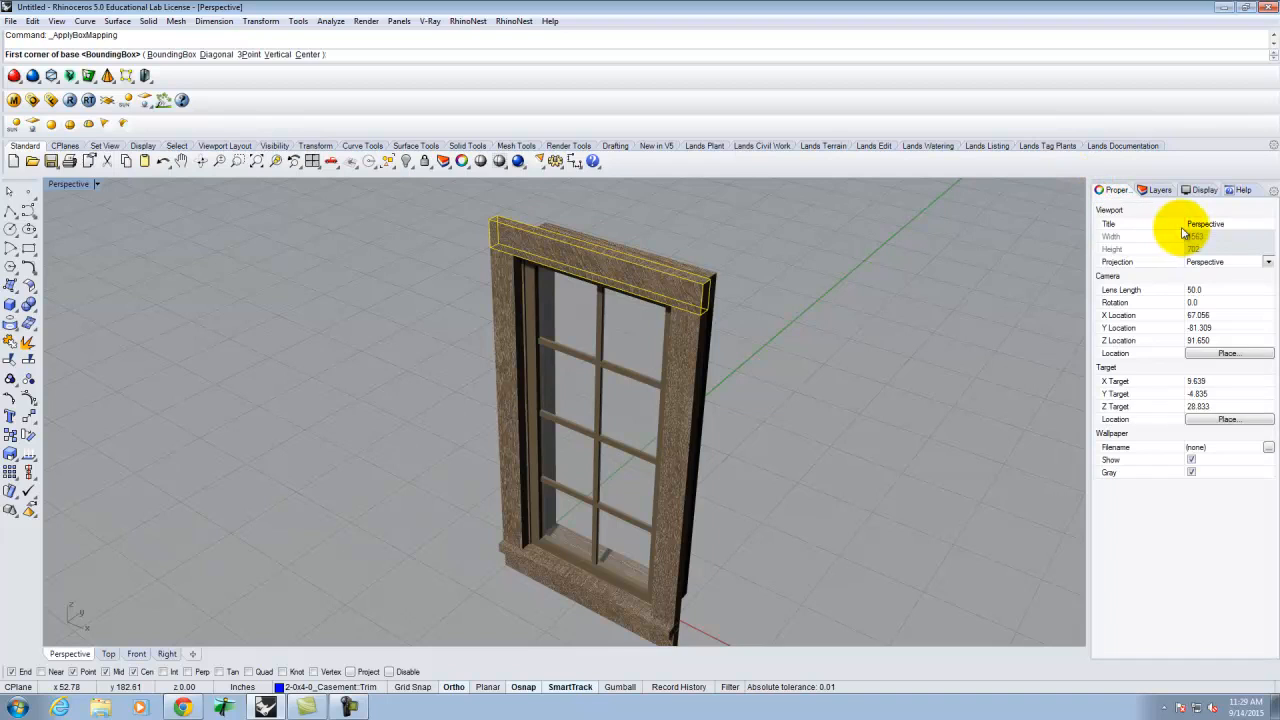
{"action": "scroll", "coordinate": [690, 320], "scroll_direction": "up", "scroll_amount": 5}
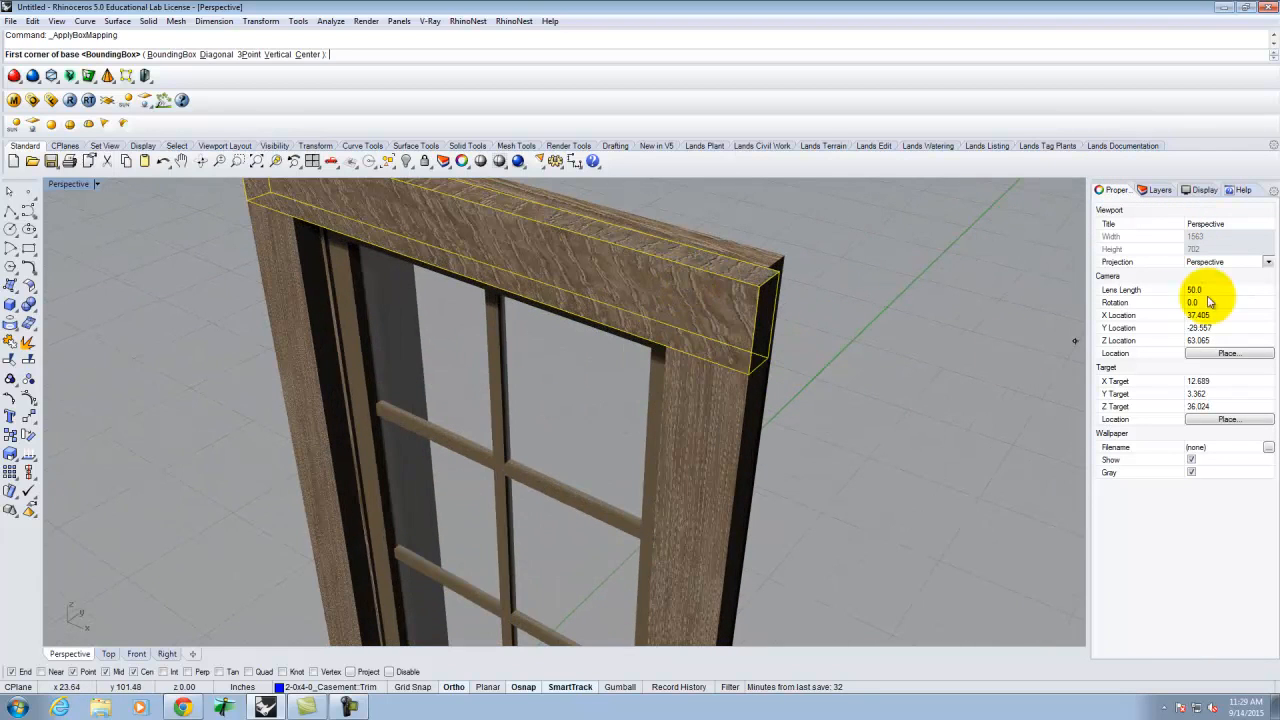
{"action": "left_click", "coordinate": [165, 55]}
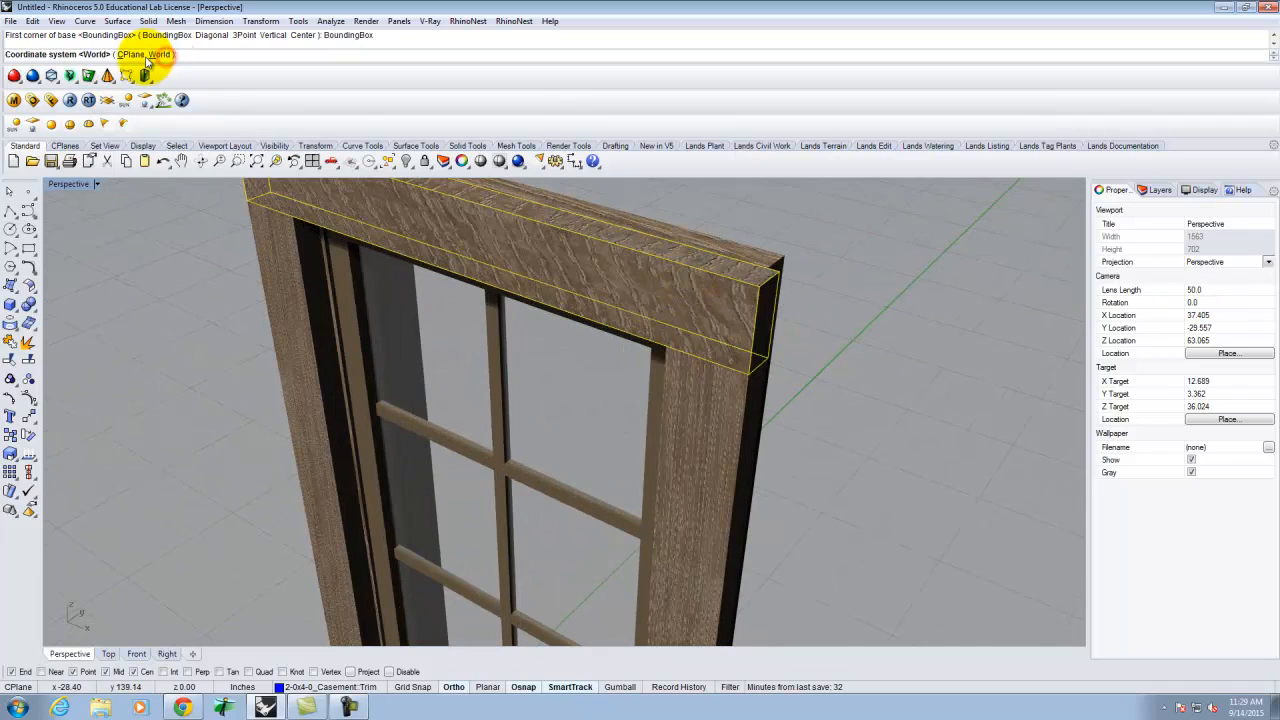
{"action": "left_click", "coordinate": [160, 54]}
{"action": "left_click", "coordinate": [73, 54]}
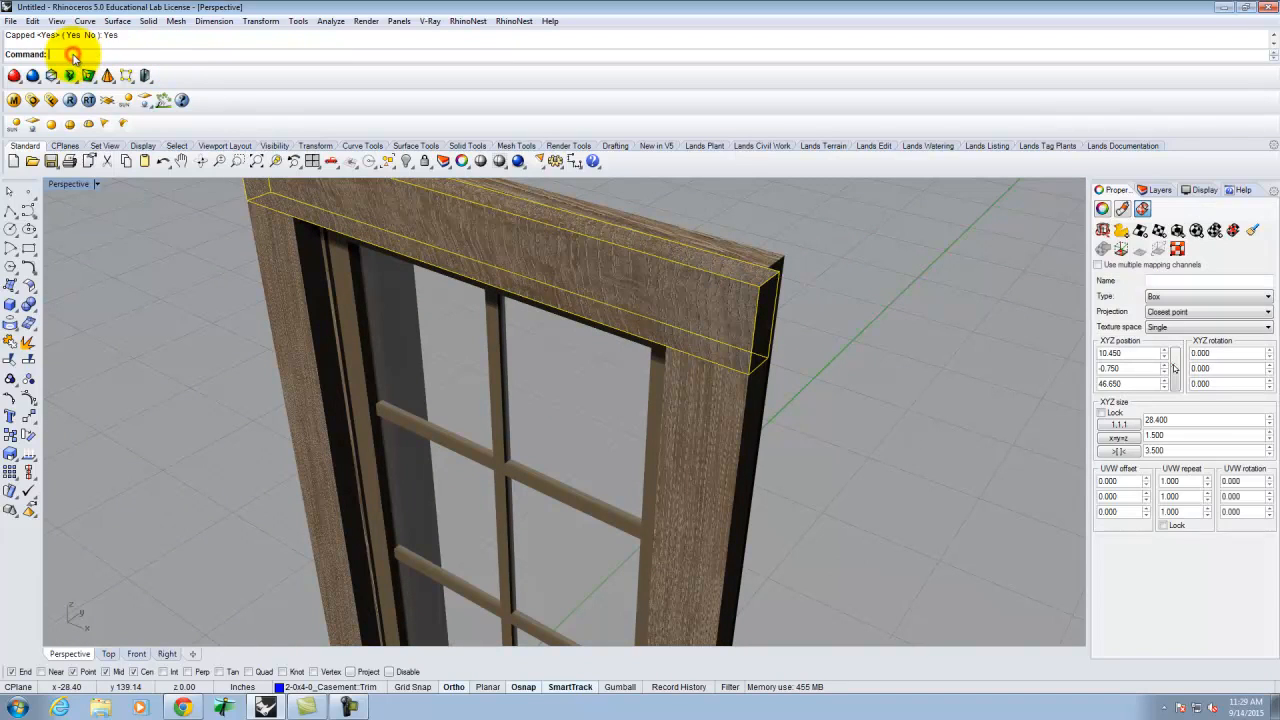
- Set the mapping's third UVW rotation to 90 so the wood grain runs lengthwise
{"action": "right_click_drag", "start_coordinate": [629, 289], "coordinate": [682, 267]}
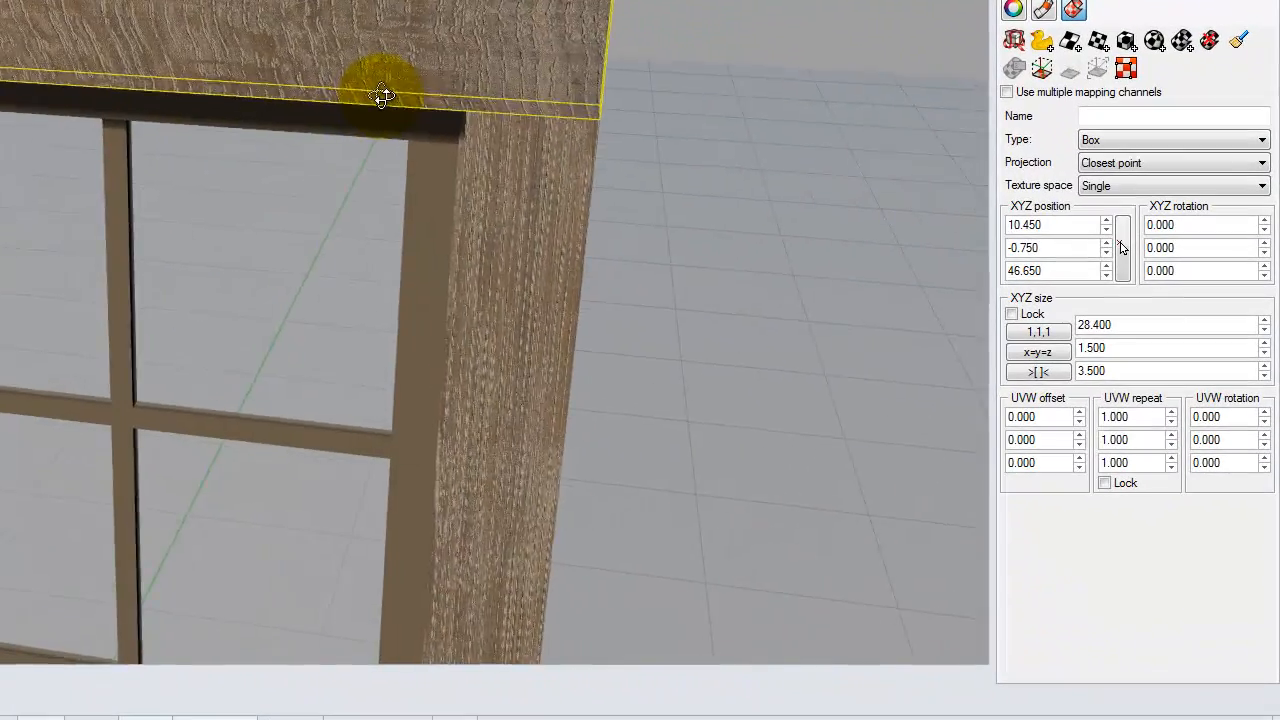
{"action": "right_click_drag", "start_coordinate": [381, 95], "coordinate": [392, 98]}
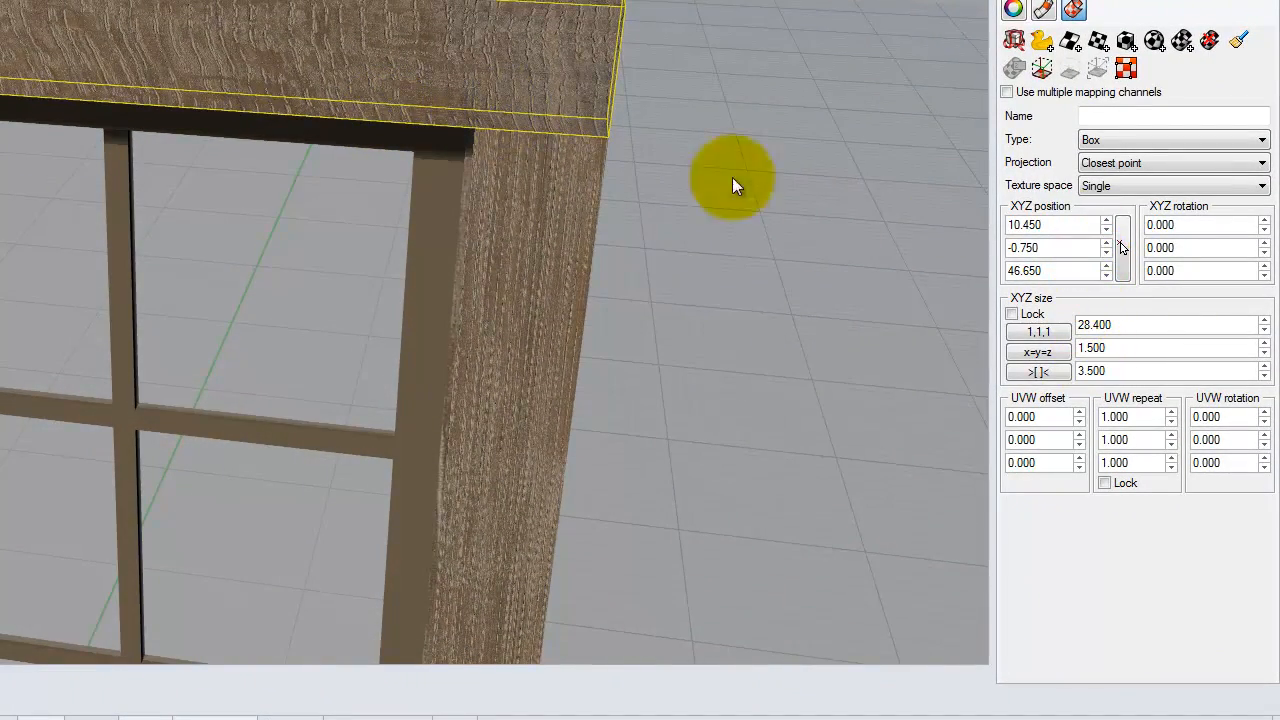
{"action": "double_click", "coordinate": [1230, 464]}
{"action": "type", "text": "90"}
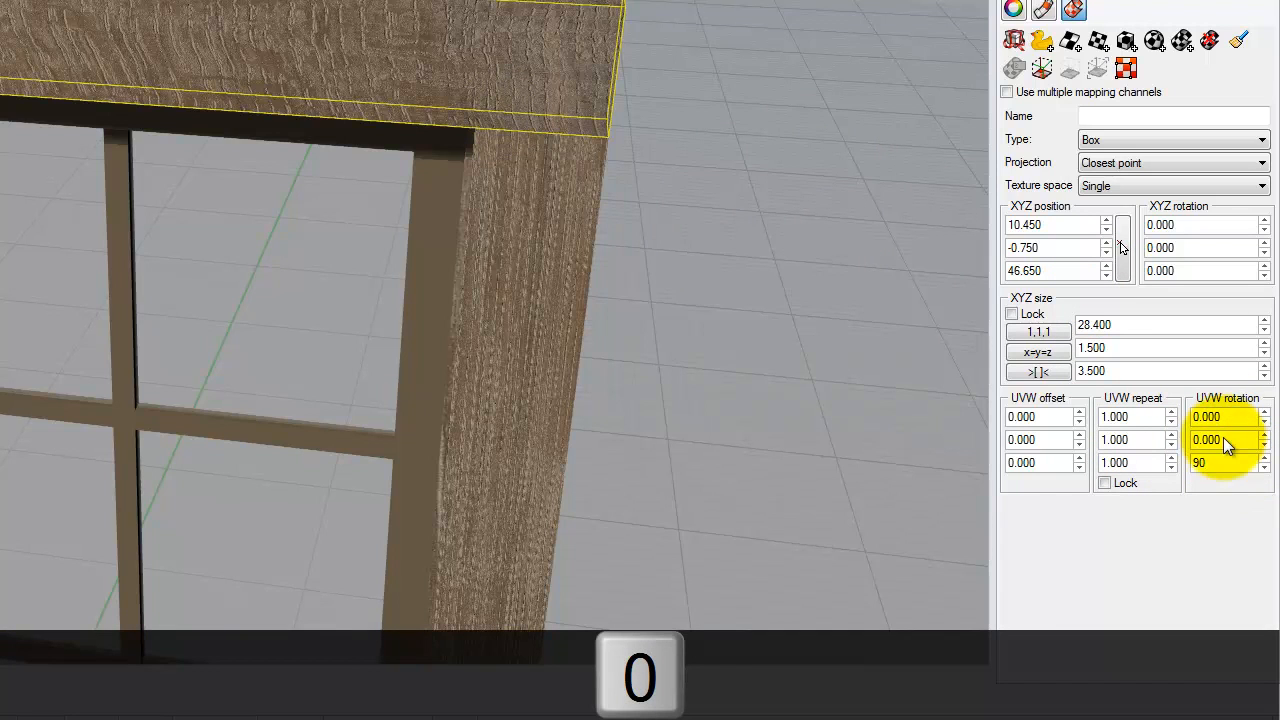
{"action": "key", "text": "Tab"}
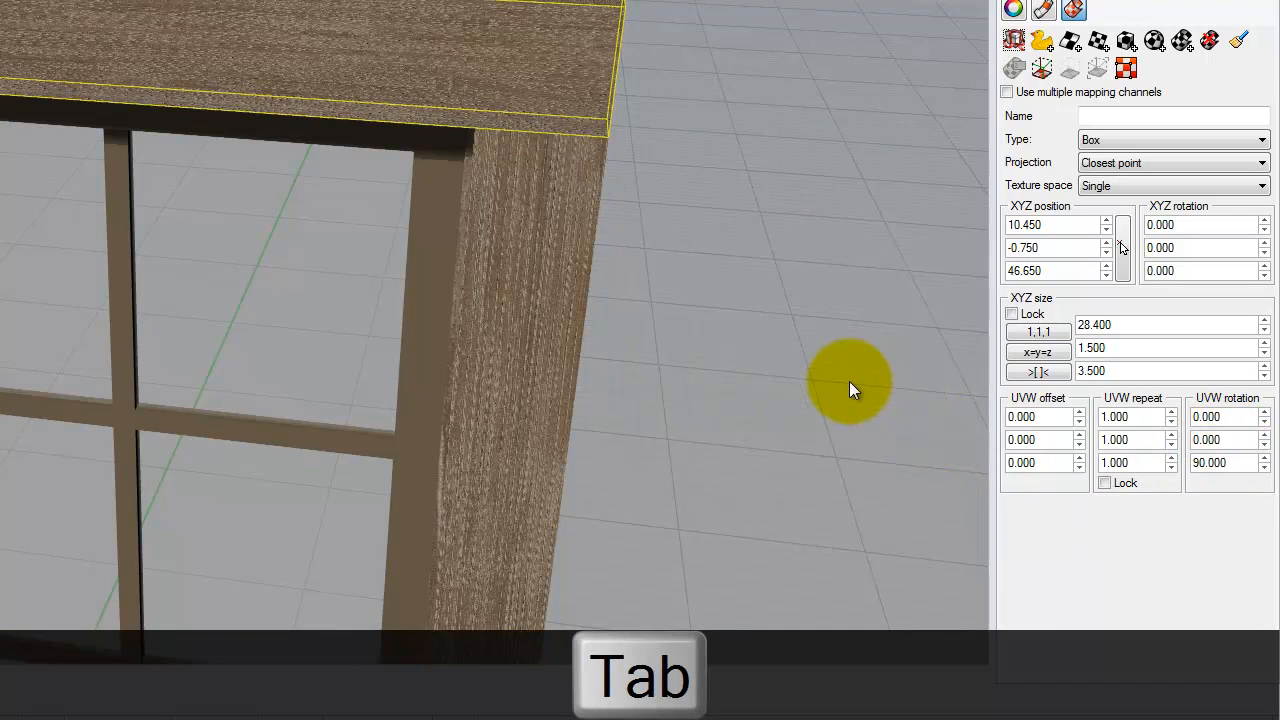
- Clear the selection and select the right and left jambs
{"action": "left_click", "coordinate": [849, 381]}
{"action": "right_click_drag", "start_coordinate": [876, 362], "coordinate": [808, 304]}
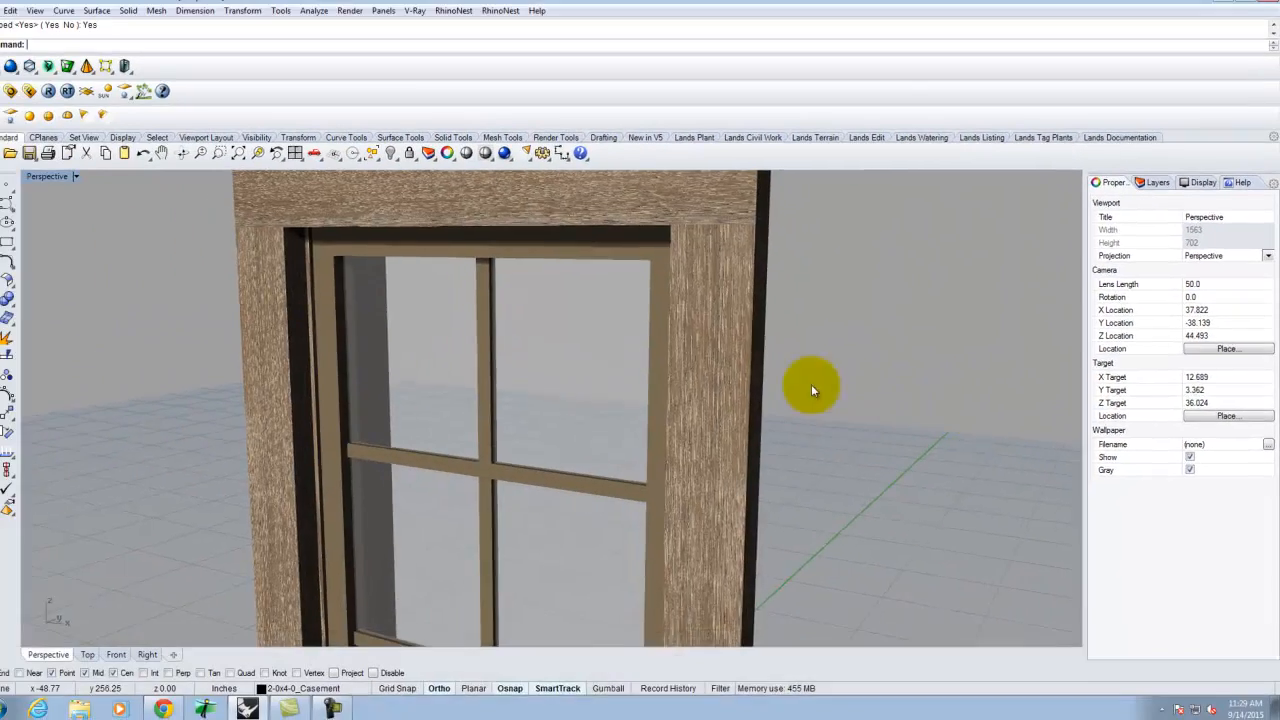
{"action": "left_click", "coordinate": [733, 367]}
{"action": "scroll", "coordinate": [690, 341], "scroll_direction": "down", "scroll_amount": 3}
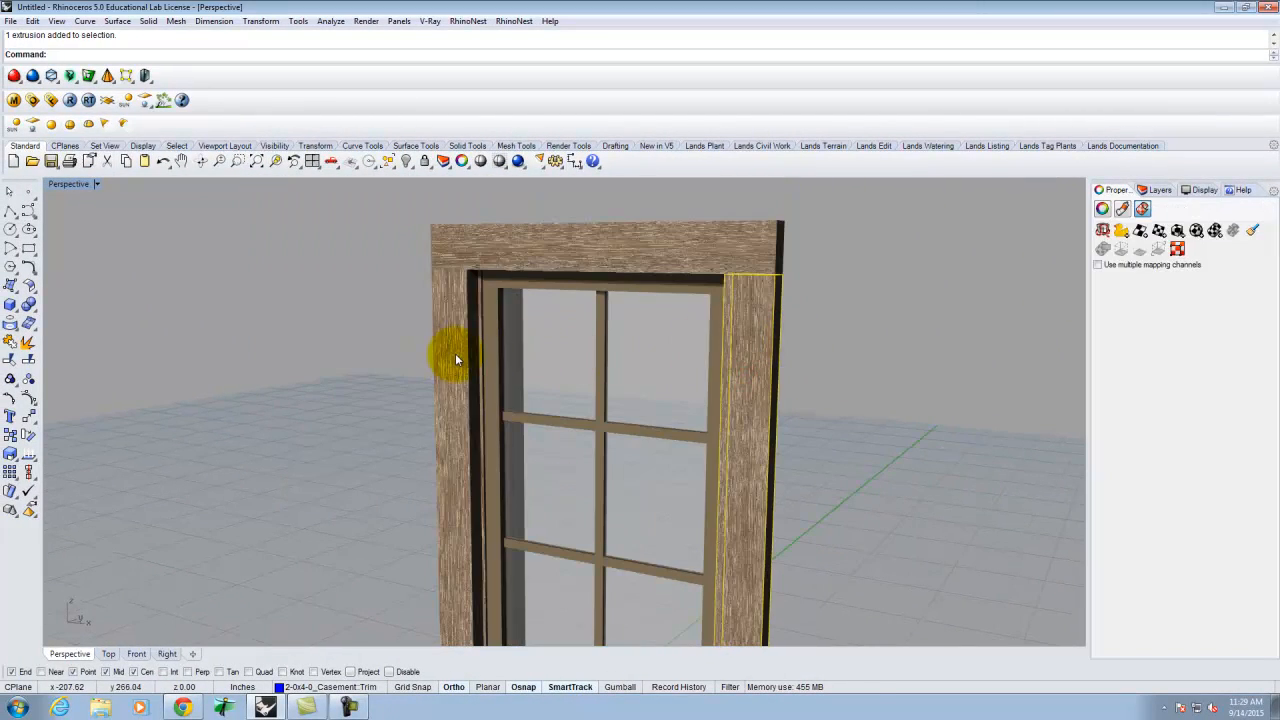
{"action": "left_click", "coordinate": [455, 357], "text": "shift"}
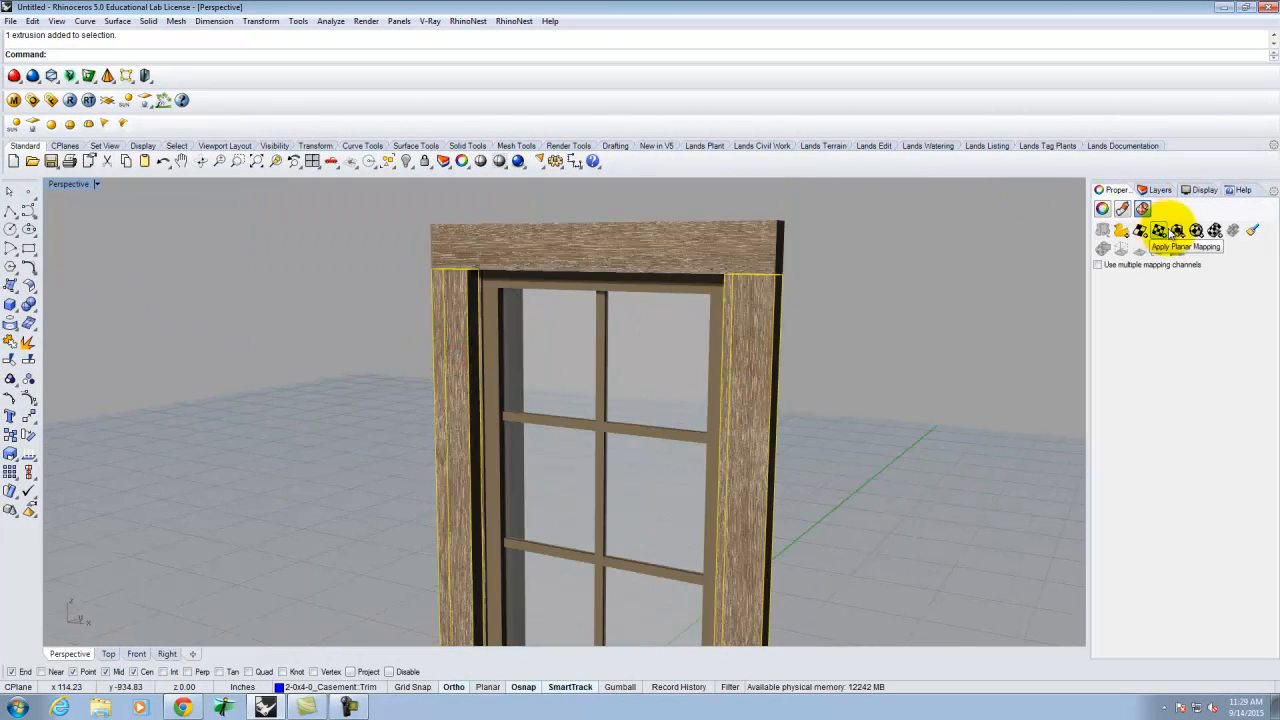
- Apply box mapping to both jambs with BoundingBox, World and Capped=Yes
{"action": "left_click", "coordinate": [1159, 231]}
{"action": "left_click", "coordinate": [162, 54]}
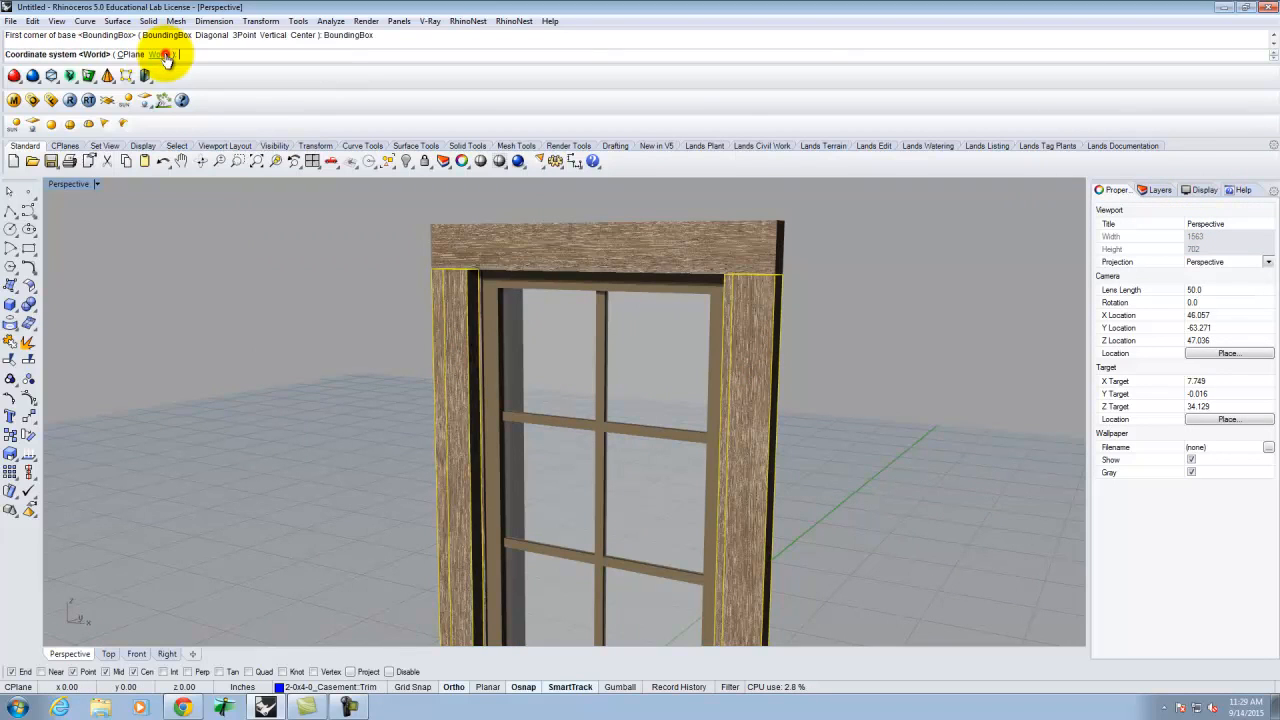
{"action": "left_click", "coordinate": [157, 55]}
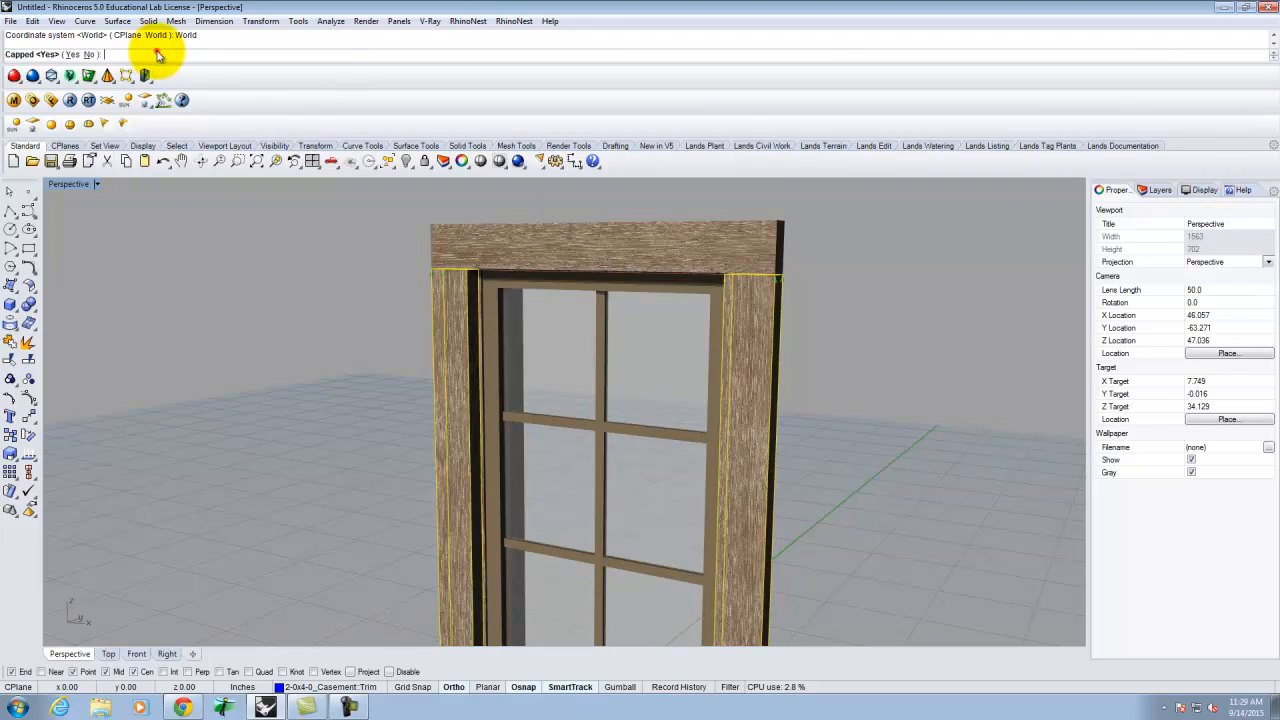
{"action": "left_click", "coordinate": [72, 54]}
- Orbit around the window frame and select the lower sill piece to inspect it
{"action": "left_click", "coordinate": [985, 340]}
{"action": "right_click_drag", "start_coordinate": [980, 337], "coordinate": [843, 534]}
{"action": "scroll", "coordinate": [843, 535], "scroll_direction": "up", "scroll_amount": 5}
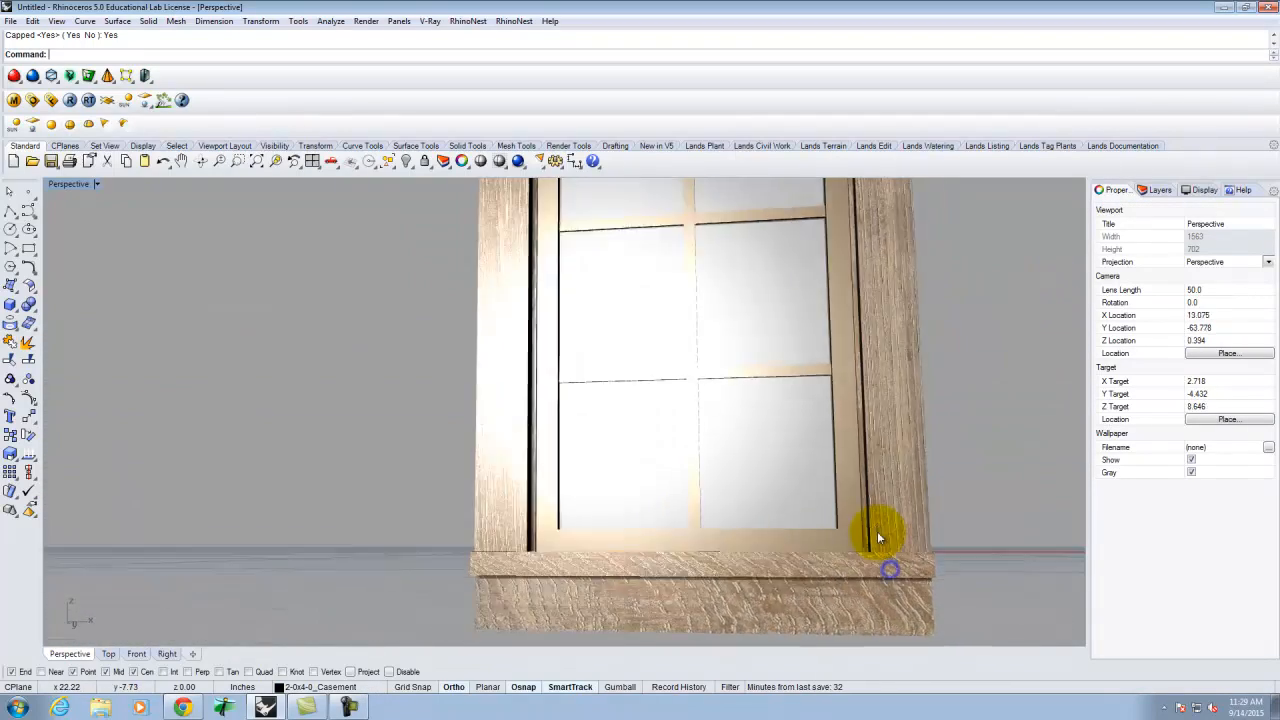
{"action": "left_click", "coordinate": [849, 596]}
{"action": "scroll", "coordinate": [933, 543], "scroll_direction": "down", "scroll_amount": 5}
{"action": "right_click_drag", "start_coordinate": [880, 571], "coordinate": [377, 515]}
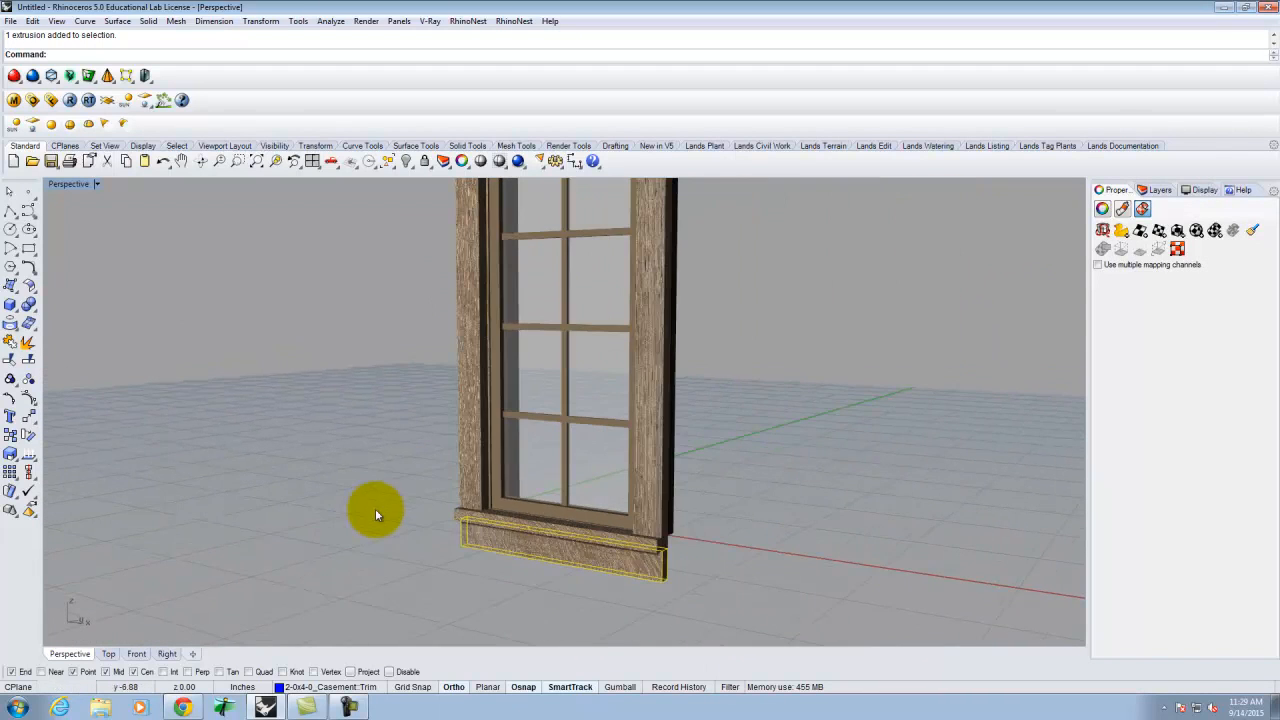
{"action": "right_click_drag", "start_coordinate": [537, 545], "coordinate": [736, 565]}
{"action": "left_click", "coordinate": [737, 567]}
{"action": "scroll", "coordinate": [714, 620], "scroll_direction": "down", "scroll_amount": 3}
{"action": "scroll", "coordinate": [681, 406], "scroll_direction": "up", "scroll_amount": 6}
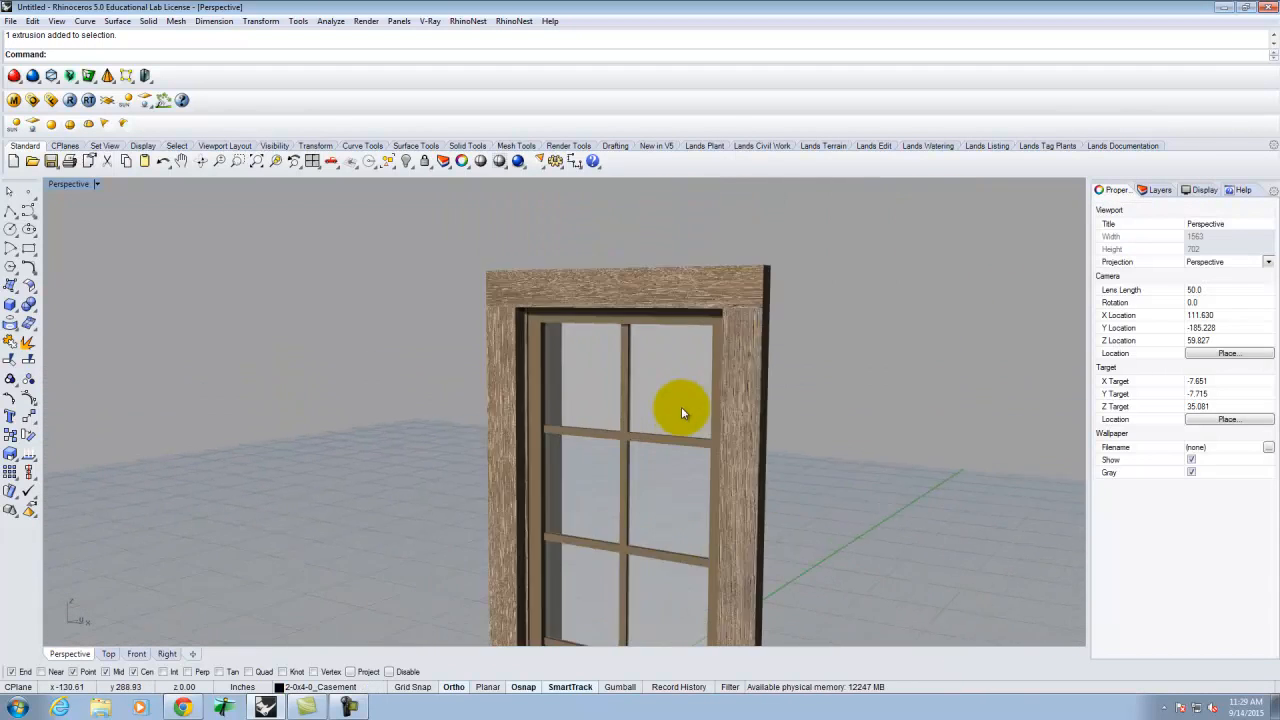
- Check the head piece's mapping, then select the bottom apron board
{"action": "left_click", "coordinate": [628, 259]}
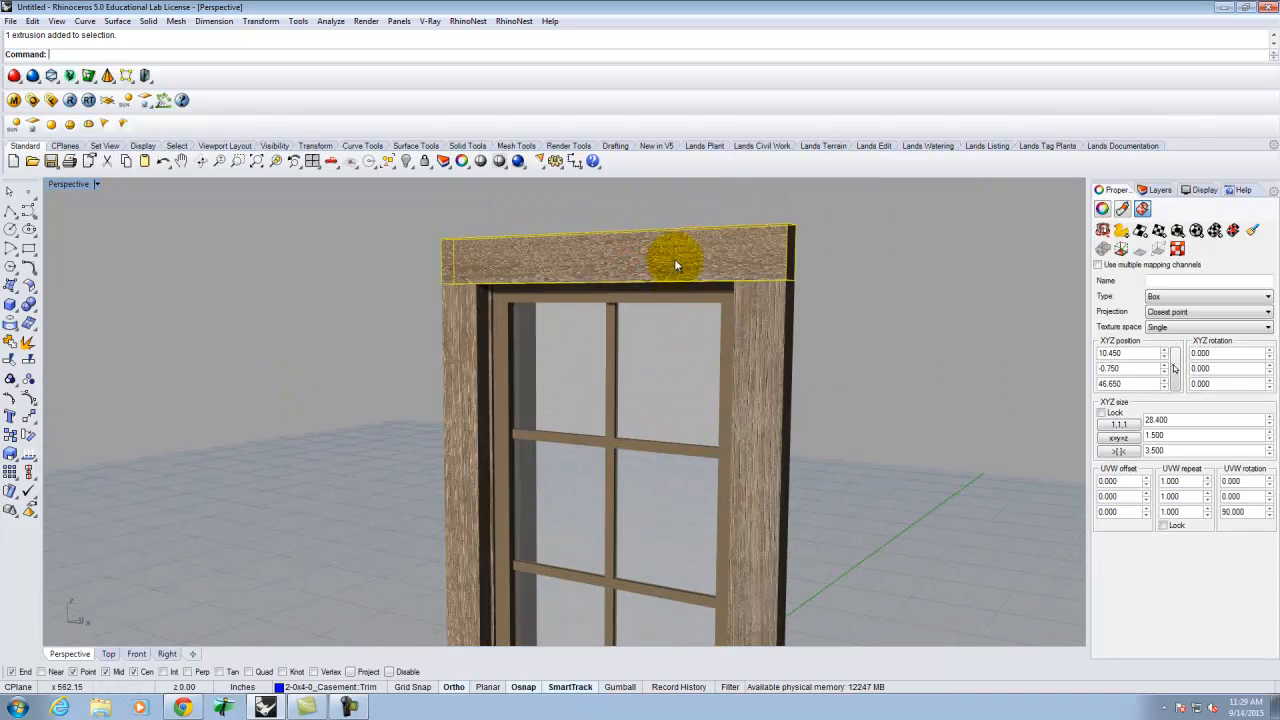
{"action": "scroll", "coordinate": [672, 258], "scroll_direction": "down", "scroll_amount": 3}
{"action": "scroll", "coordinate": [666, 260], "scroll_direction": "down", "scroll_amount": 2}
{"action": "scroll", "coordinate": [643, 486], "scroll_direction": "up", "scroll_amount": 10}
{"action": "left_click", "coordinate": [662, 470]}
{"action": "left_click", "coordinate": [880, 425]}
{"action": "scroll", "coordinate": [661, 566], "scroll_direction": "down", "scroll_amount": 4}
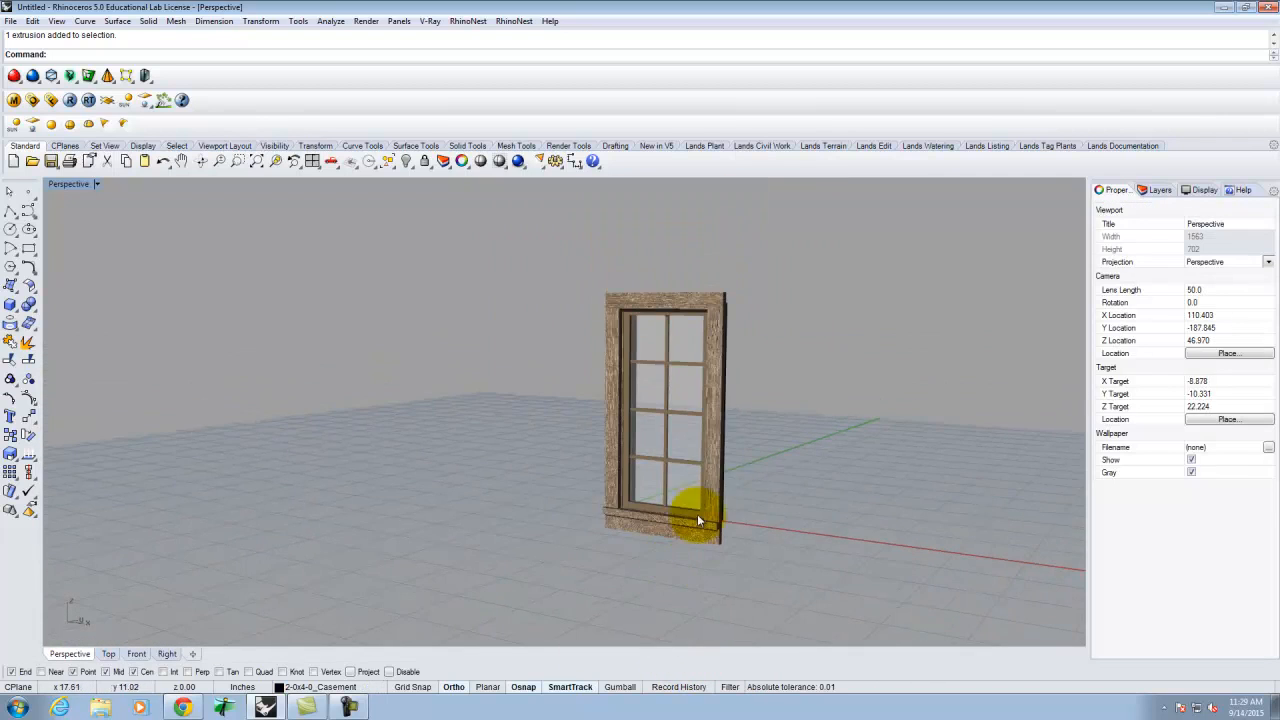
{"action": "scroll", "coordinate": [690, 530], "scroll_direction": "up", "scroll_amount": 2}
{"action": "left_click", "coordinate": [672, 552]}
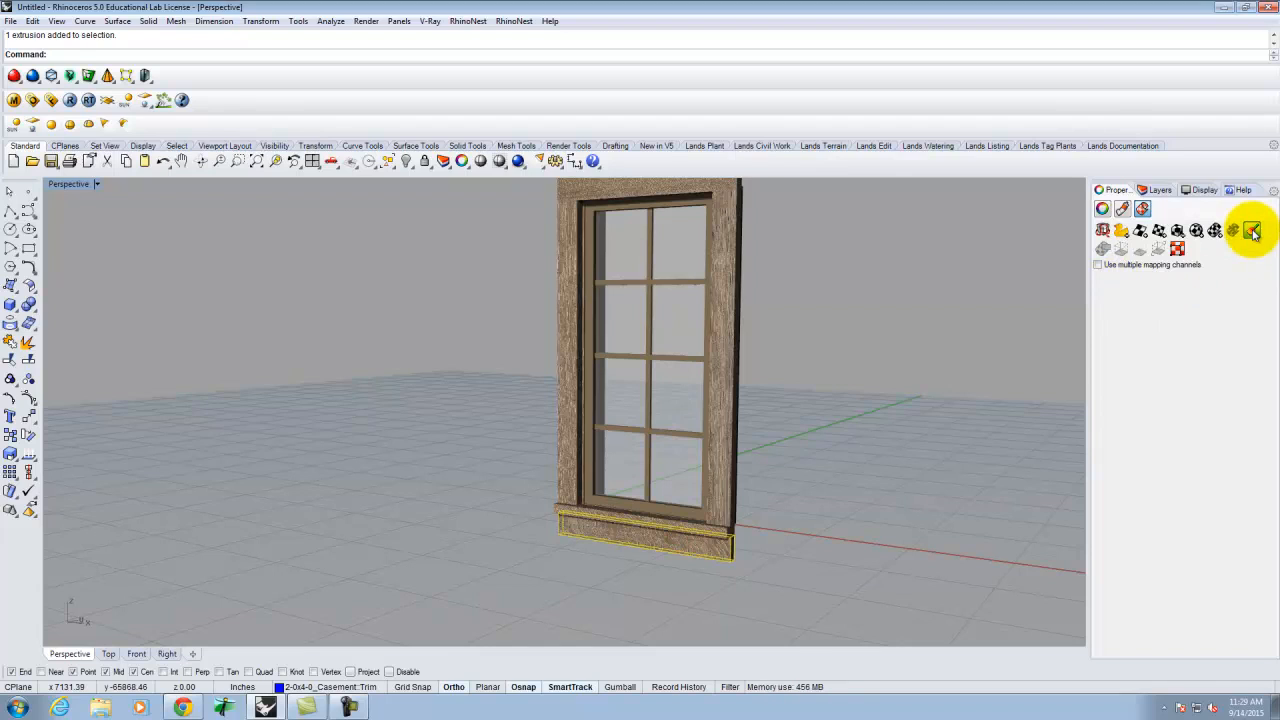
- Match the apron board's mapping to the head casing
{"action": "left_click", "coordinate": [1253, 232]}
{"action": "scroll", "coordinate": [624, 459], "scroll_direction": "down", "scroll_amount": 2}
{"action": "left_click", "coordinate": [634, 248]}
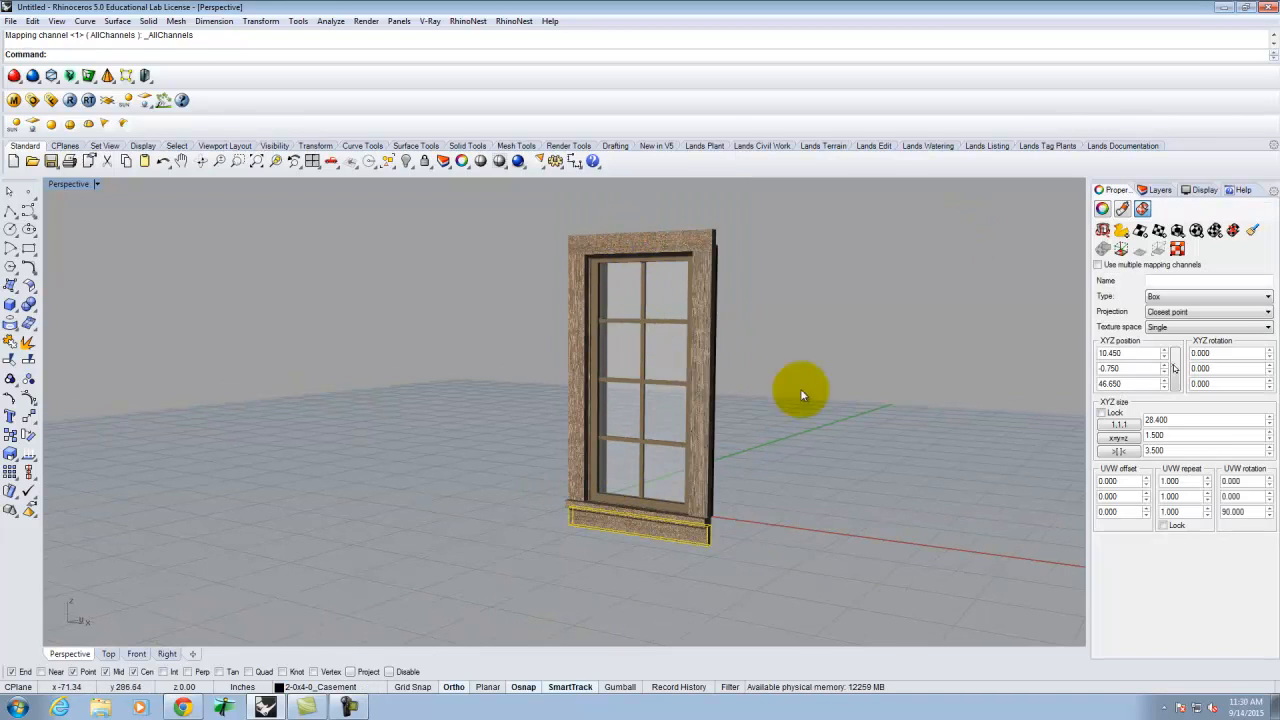
{"action": "scroll", "coordinate": [730, 542], "scroll_direction": "up", "scroll_amount": 3}
- Match the sill trim's mapping to the head casing as well
{"action": "left_click", "coordinate": [613, 491]}
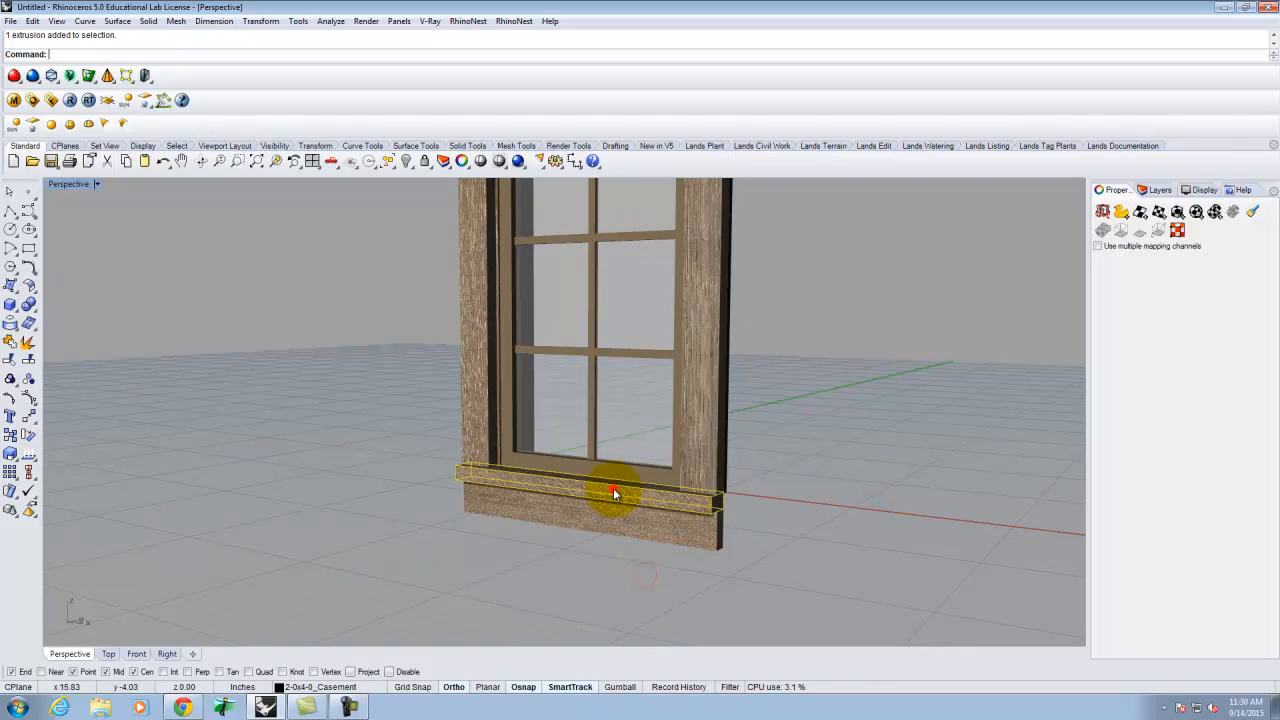
{"action": "left_click", "coordinate": [1253, 232]}
{"action": "scroll", "coordinate": [856, 456], "scroll_direction": "down", "scroll_amount": 2}
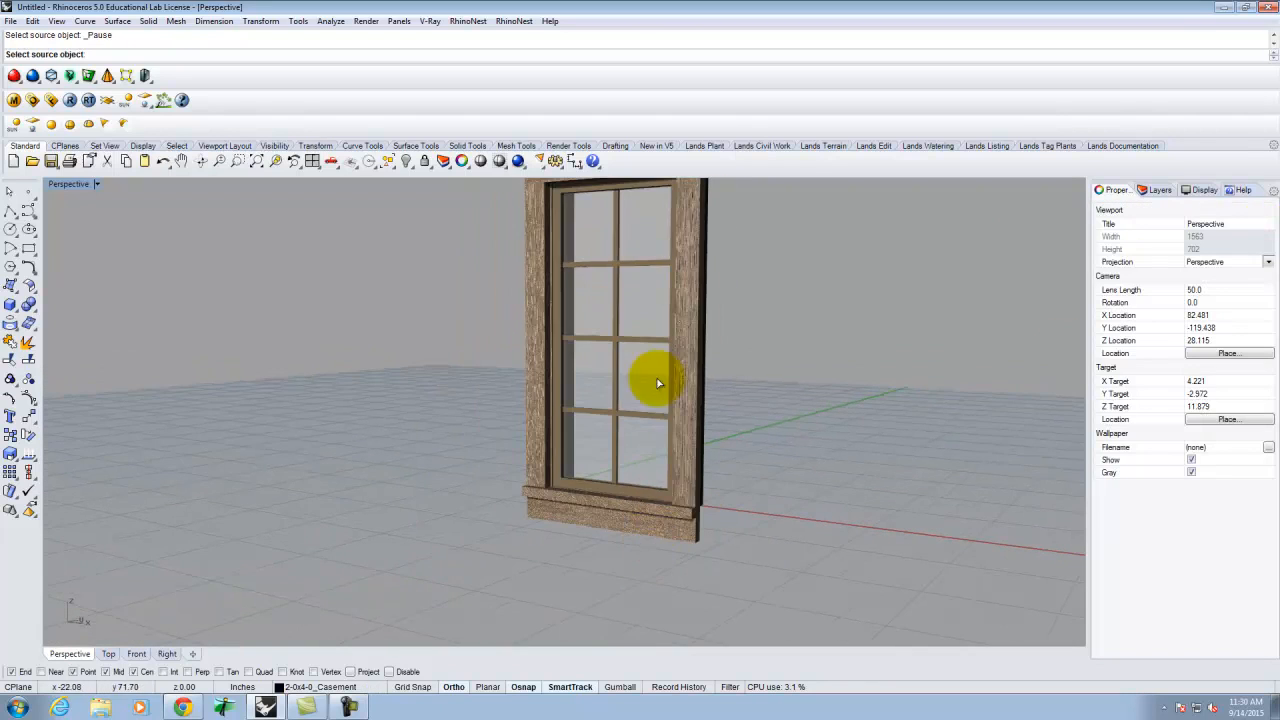
{"action": "scroll", "coordinate": [611, 489], "scroll_direction": "down", "scroll_amount": 1}
{"action": "left_click", "coordinate": [608, 266]}
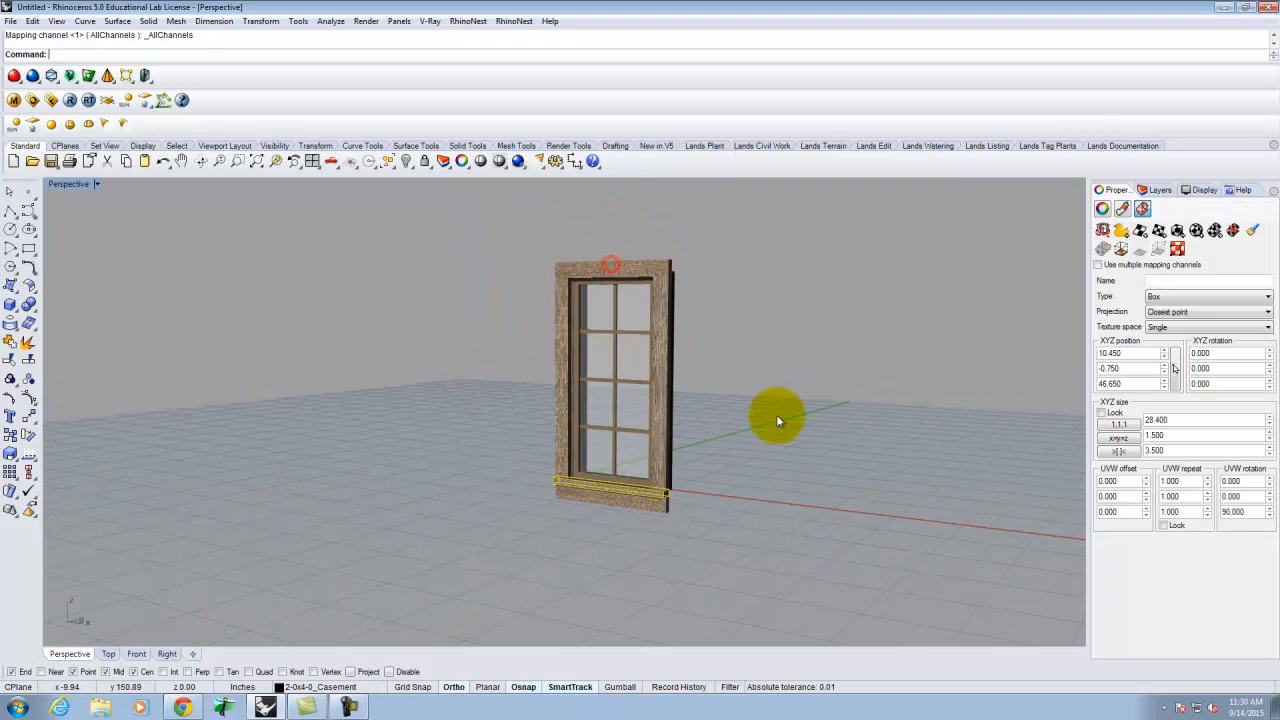
{"action": "scroll", "coordinate": [764, 418], "scroll_direction": "up", "scroll_amount": 5}
- Orbit the Perspective view around the window to check the matched mappings
{"action": "left_click", "coordinate": [789, 428]}
{"action": "right_click_drag", "start_coordinate": [877, 417], "coordinate": [648, 430]}
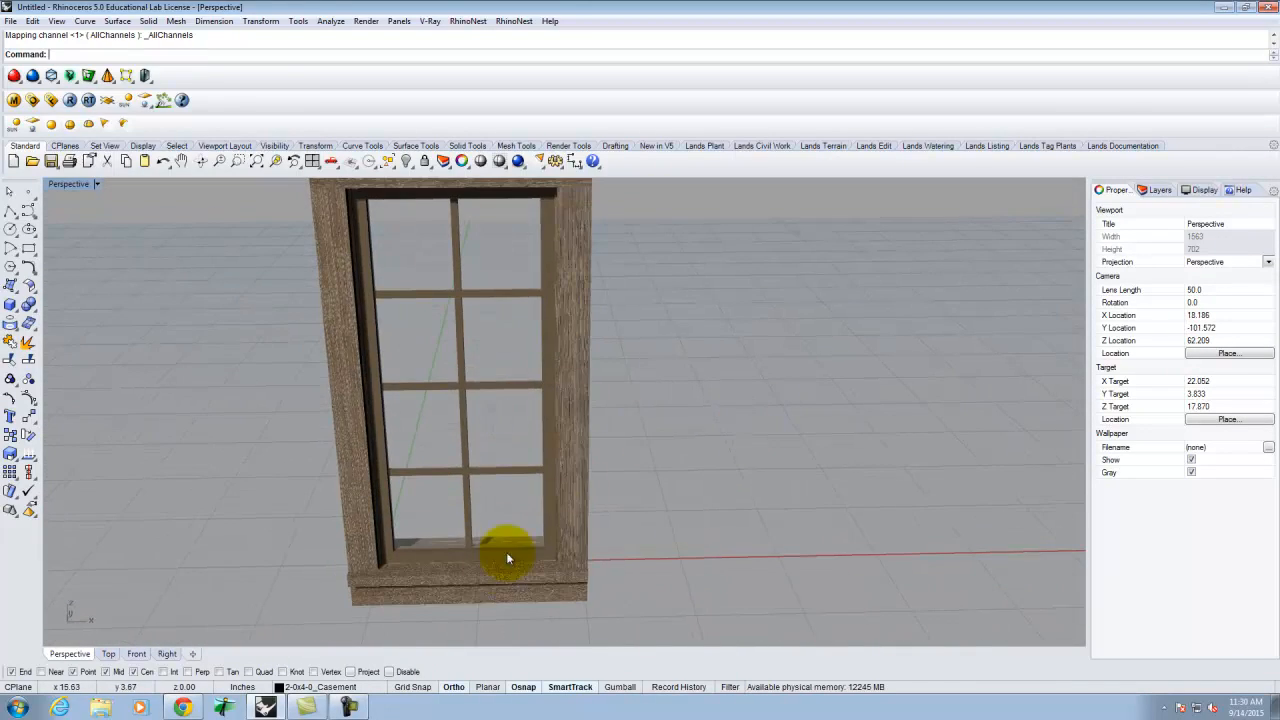
{"action": "scroll", "coordinate": [507, 557], "scroll_direction": "up", "scroll_amount": 3}
{"action": "scroll", "coordinate": [777, 491], "scroll_direction": "down", "scroll_amount": 15}
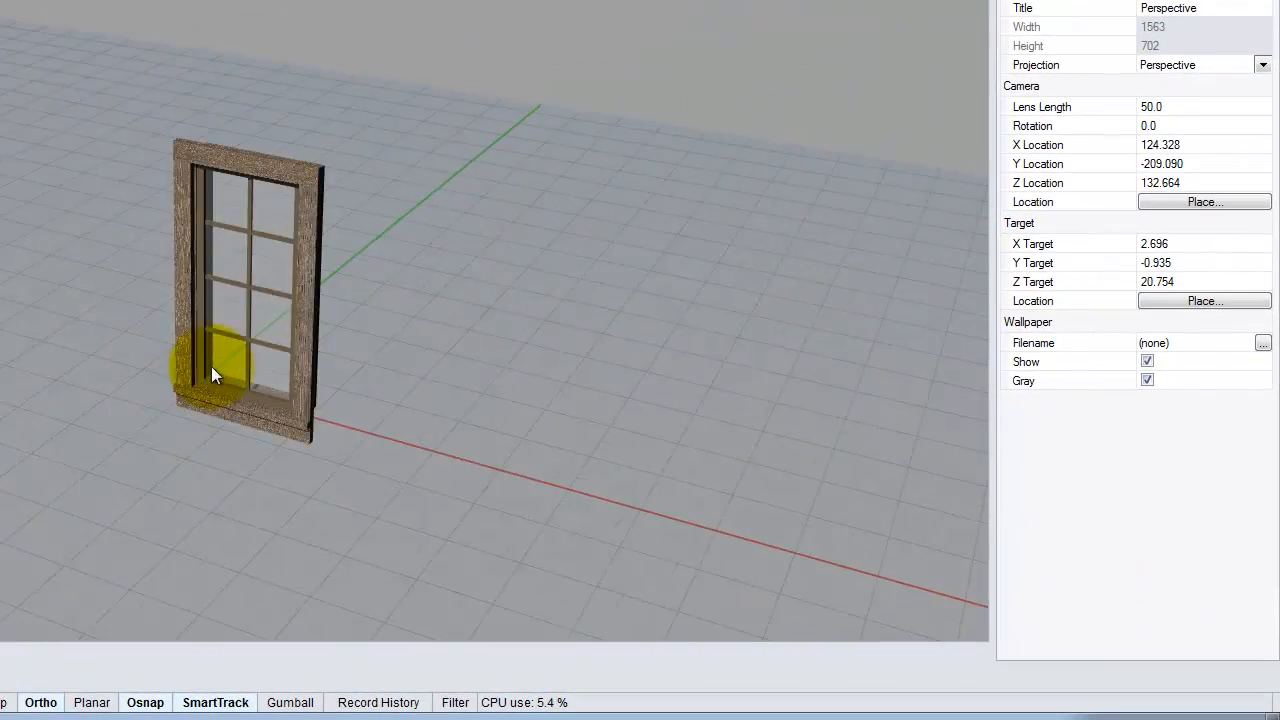
{"action": "scroll", "coordinate": [250, 343], "scroll_direction": "up", "scroll_amount": 6}
{"action": "right_click_drag", "start_coordinate": [346, 386], "coordinate": [320, 332]}
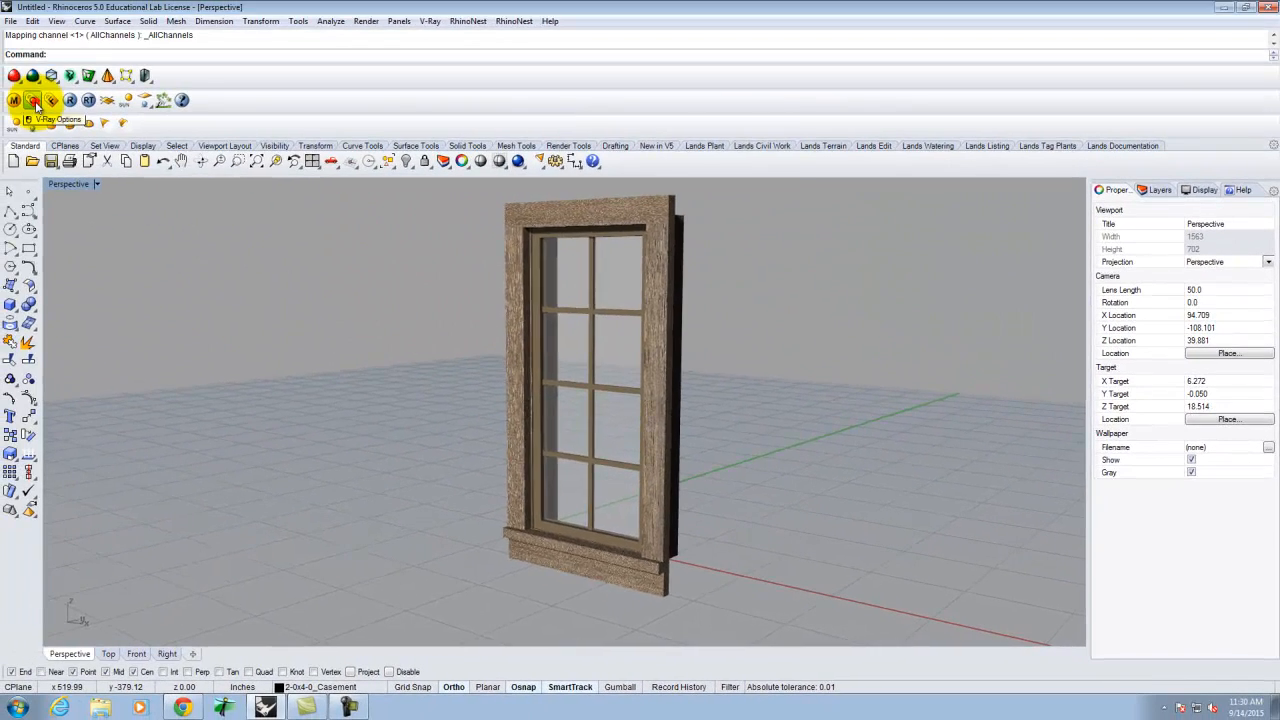
{"action": "left_click", "coordinate": [31, 98]}
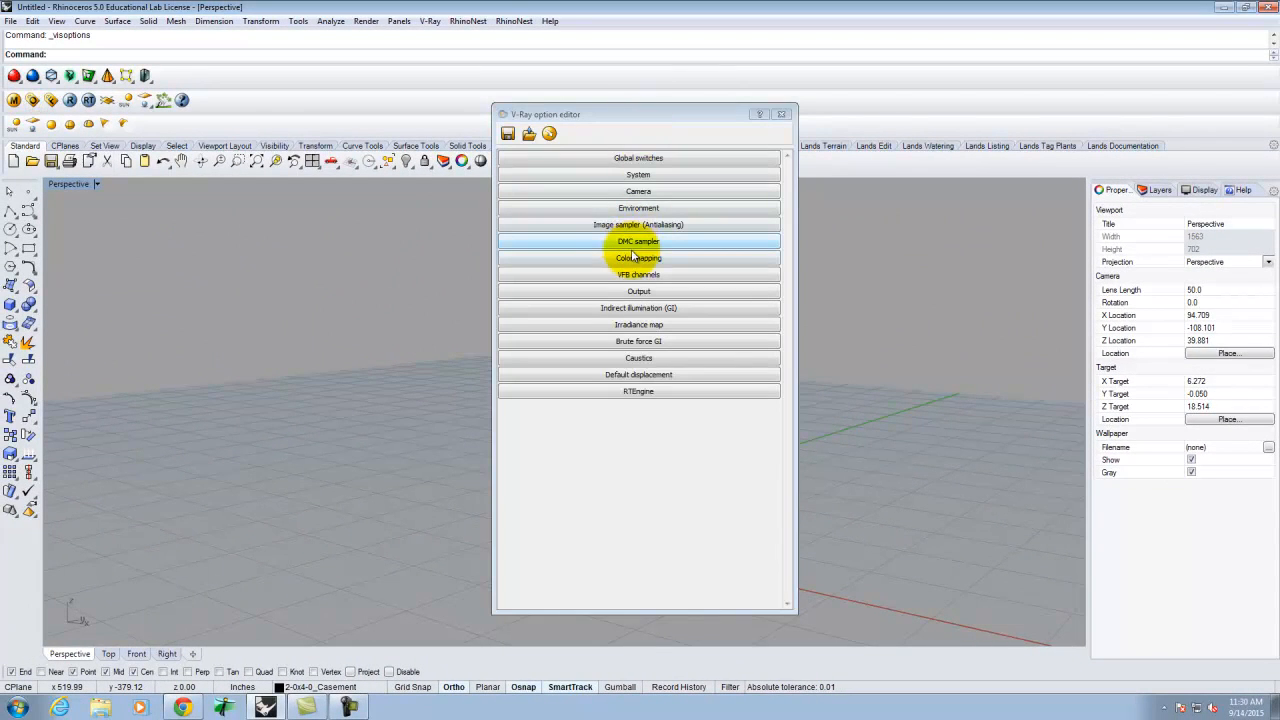
- Set the V-Ray reflection/refraction environment background to White and render the window
{"action": "left_click", "coordinate": [645, 208]}
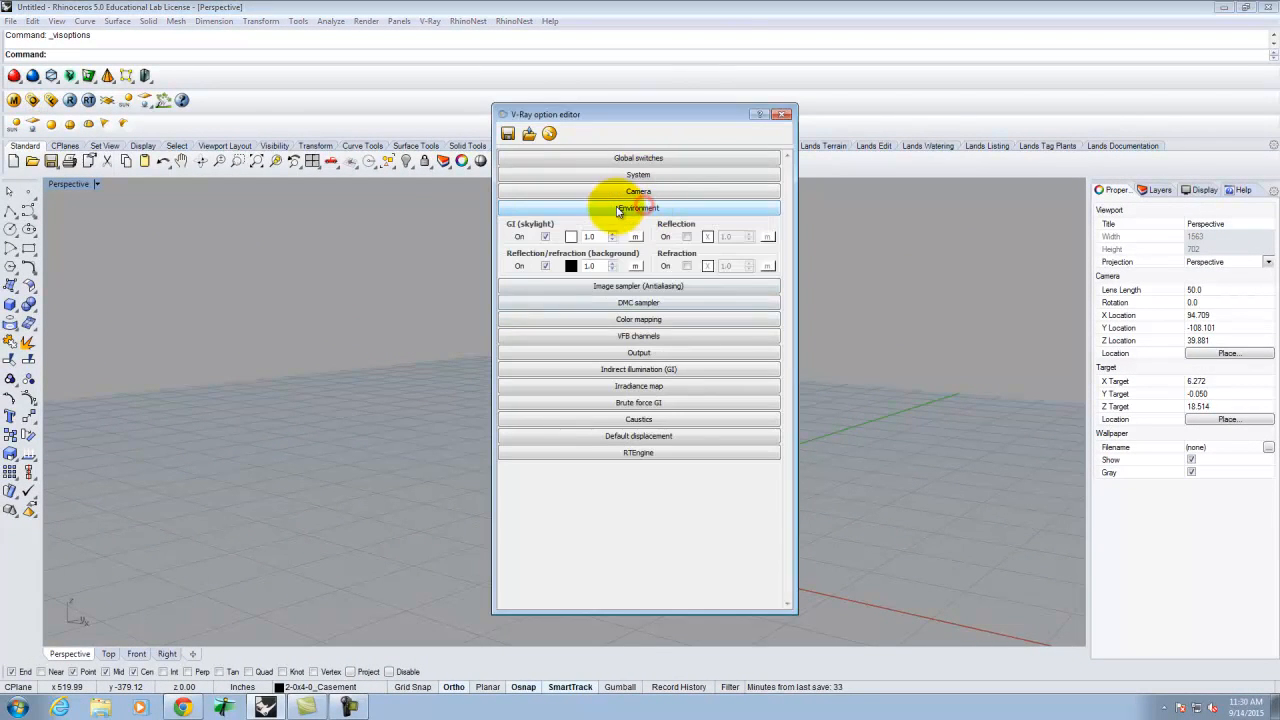
{"action": "left_click", "coordinate": [572, 266]}
{"action": "left_click", "coordinate": [540, 249]}
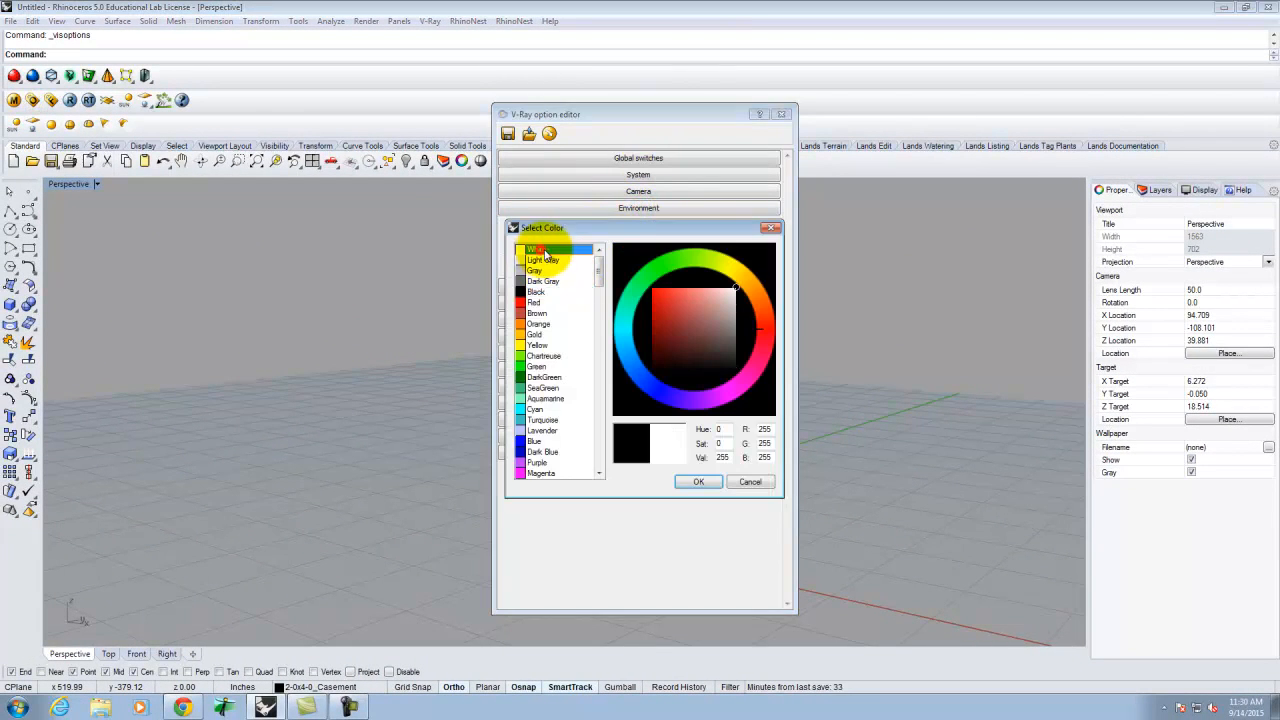
{"action": "left_click", "coordinate": [699, 482]}
{"action": "left_click", "coordinate": [781, 113]}
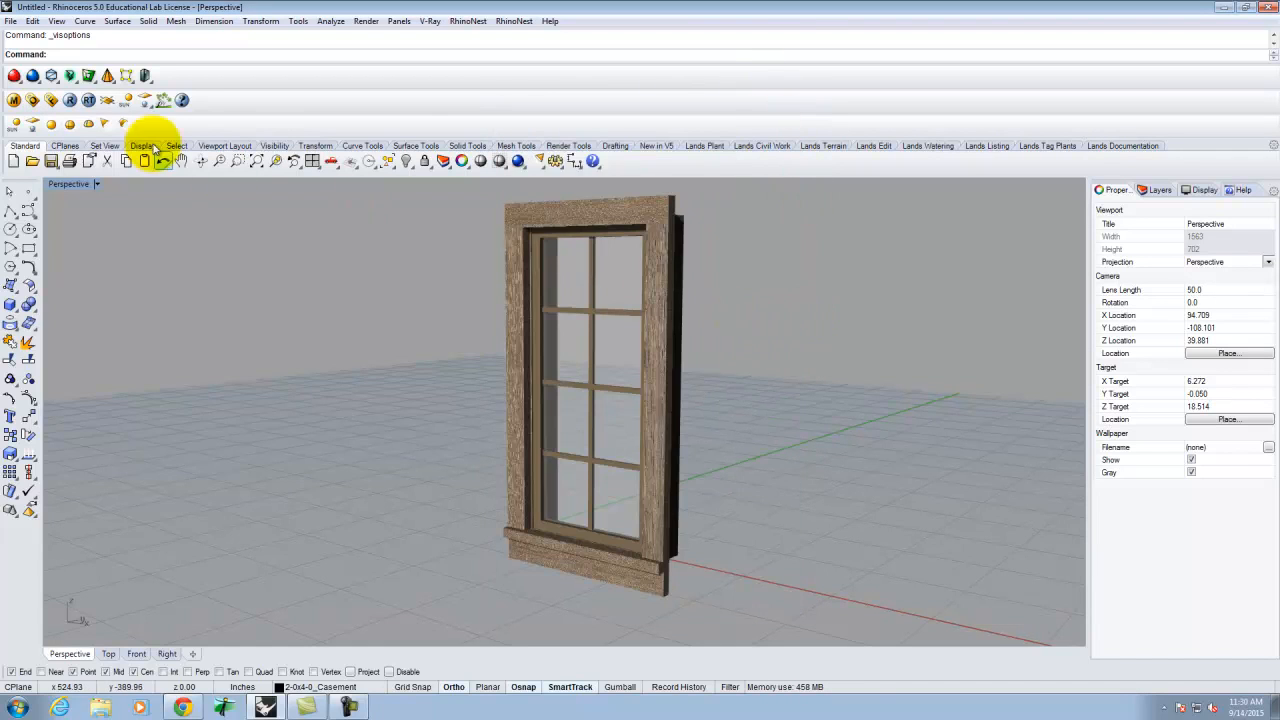
{"action": "left_click", "coordinate": [70, 100]}
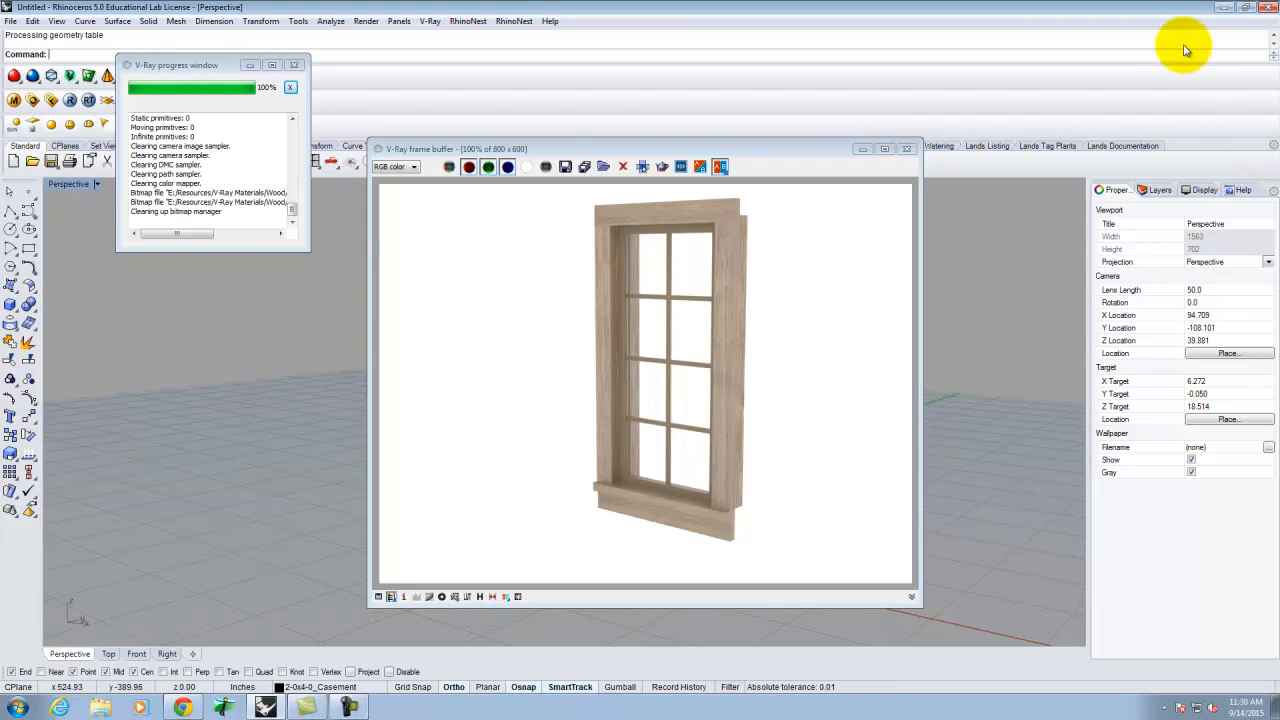
- Save the render as JPEG 2-0x4-0_Casement_Preview in A136 > Ex208 and close the frame buffer
{"action": "left_click", "coordinate": [565, 167]}
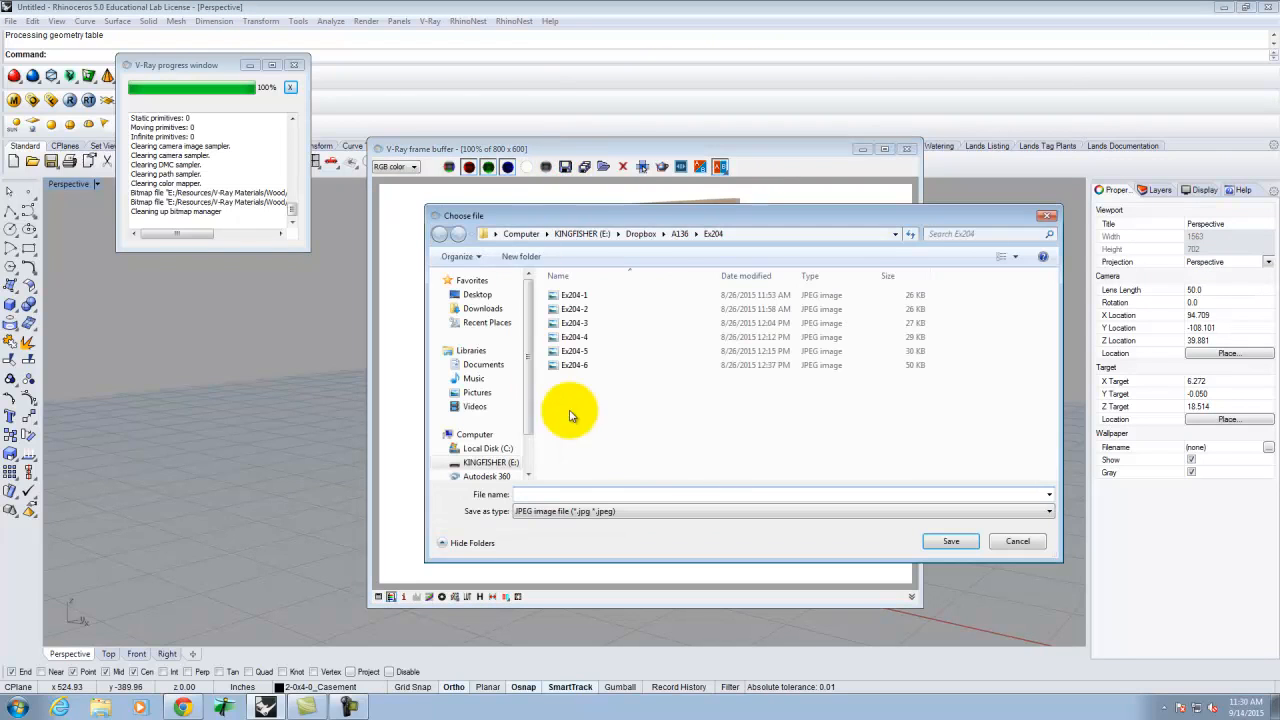
{"action": "left_click", "coordinate": [676, 234]}
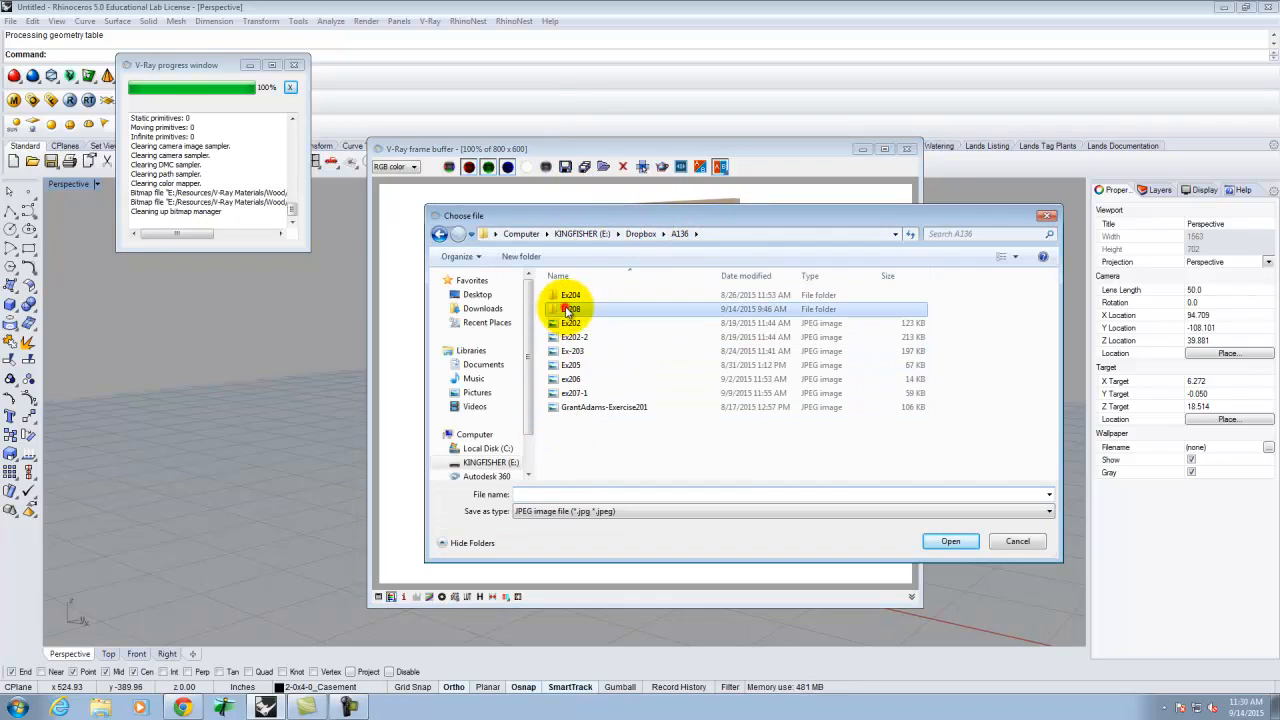
{"action": "double_click", "coordinate": [570, 309]}
{"action": "left_click", "coordinate": [550, 489]}
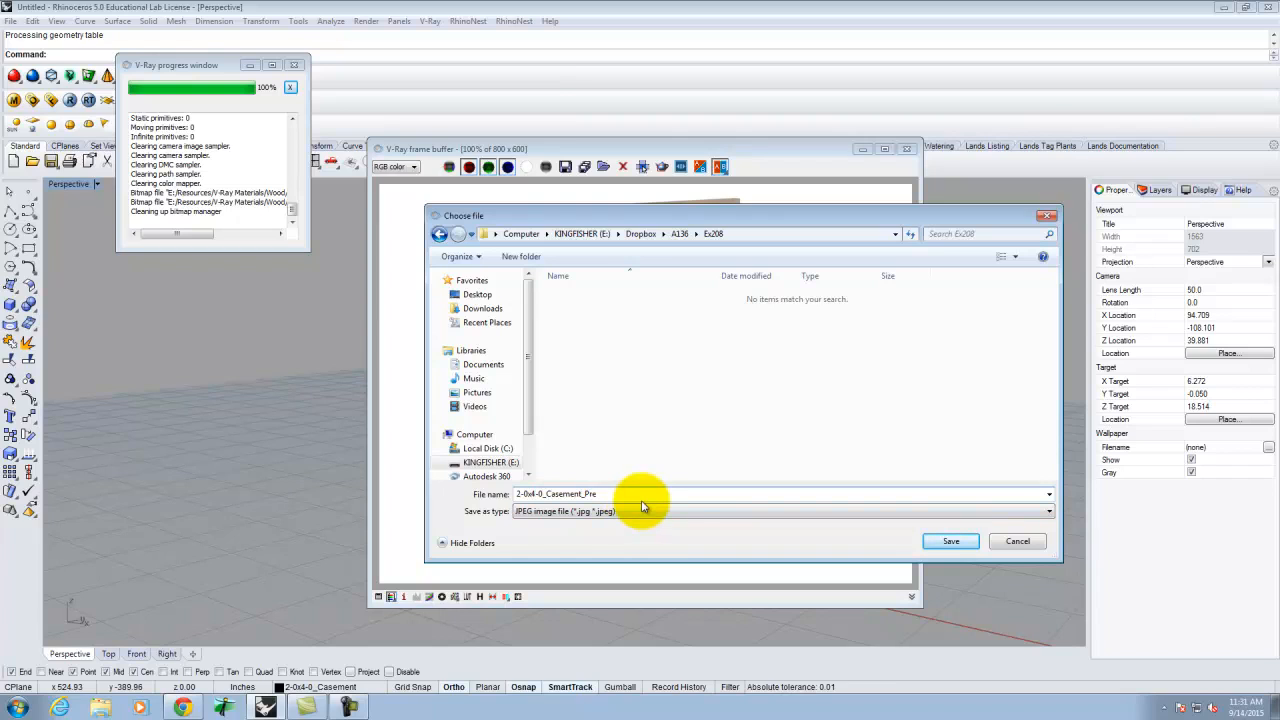
{"action": "key", "text": "BackSpace"}
{"action": "key", "text": "BackSpace"}
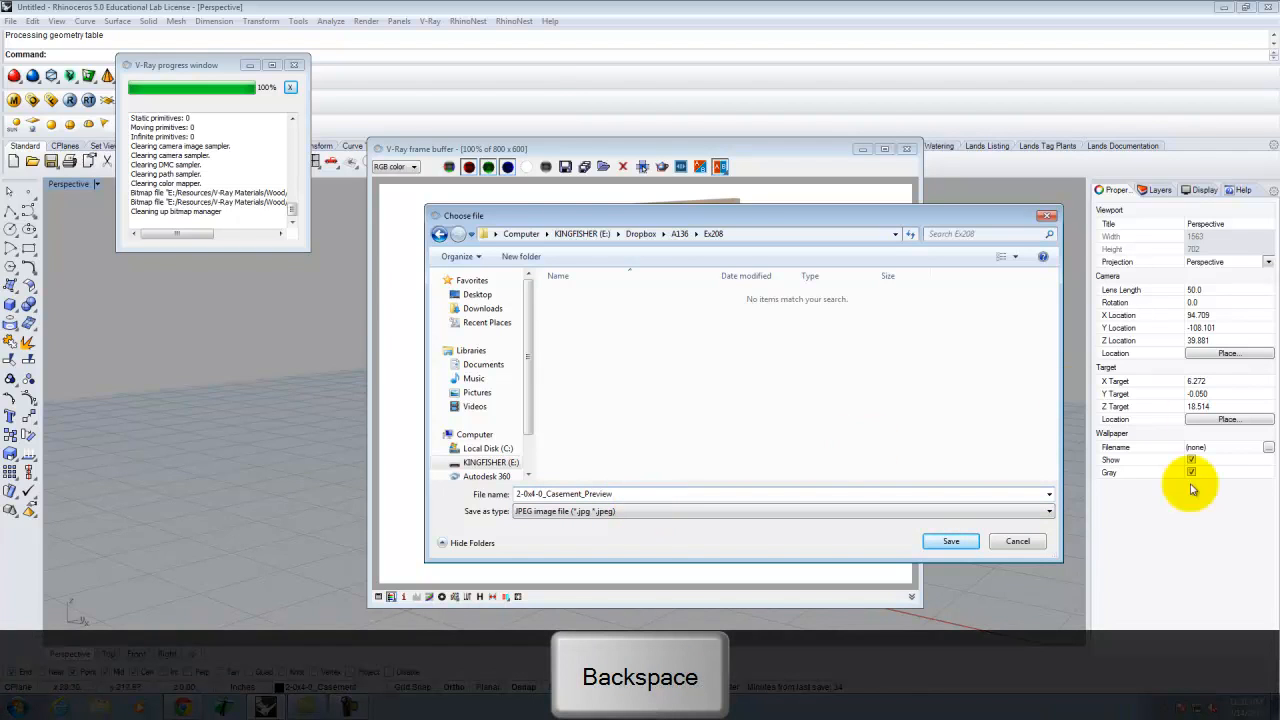
{"action": "left_click", "coordinate": [951, 541]}
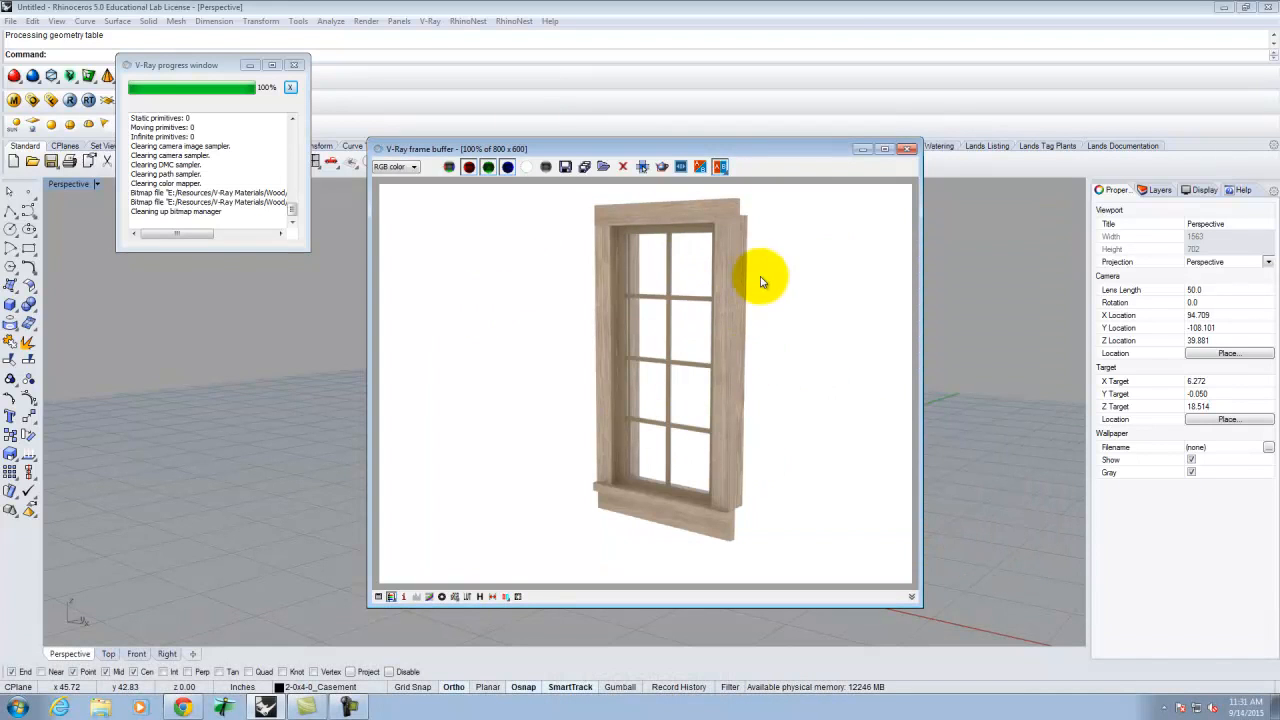
{"action": "left_click", "coordinate": [908, 150]}
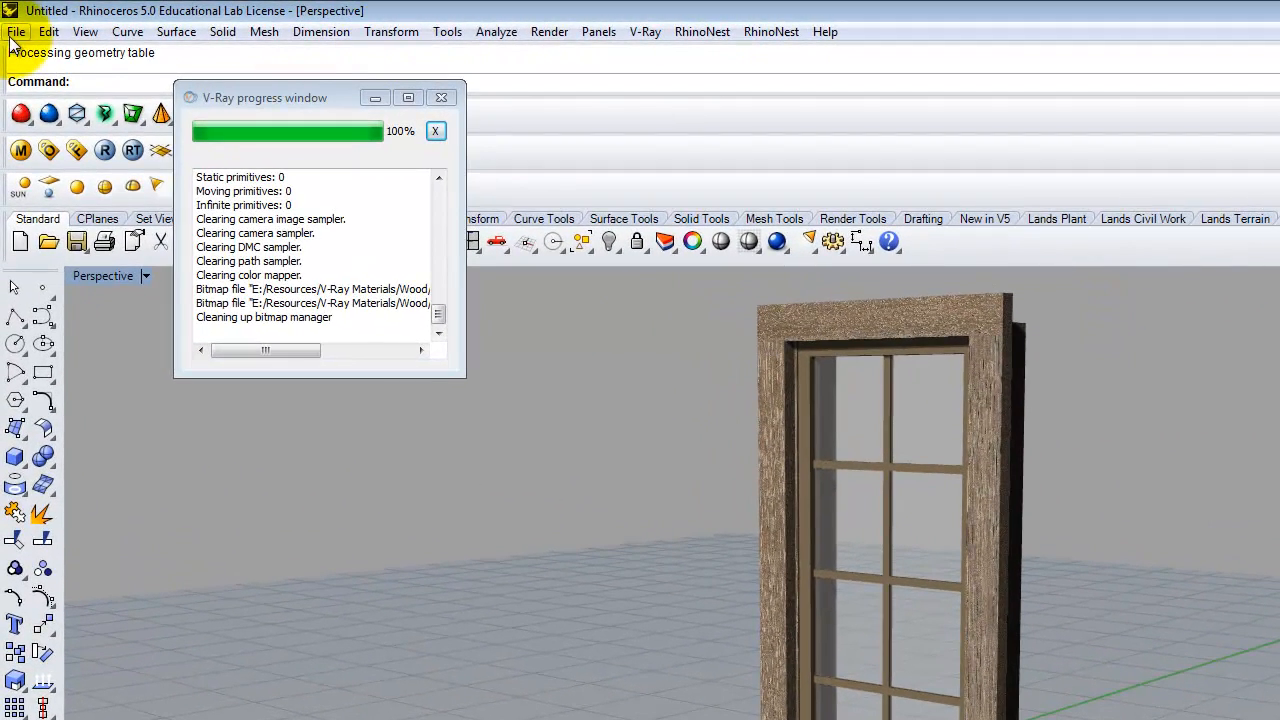
- Save the model as 2-0x4-0_Casement.3dm in Ex208 and close the V-Ray progress window
{"action": "left_click", "coordinate": [16, 31]}
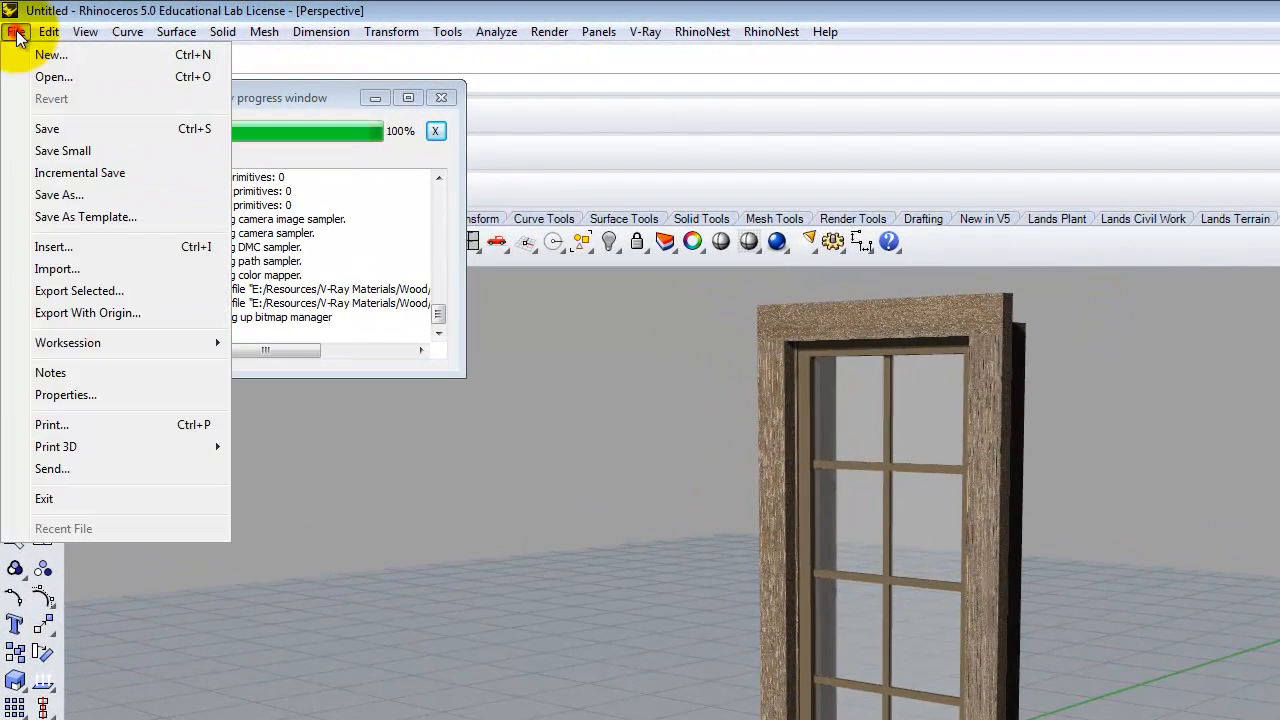
{"action": "left_click", "coordinate": [58, 127]}
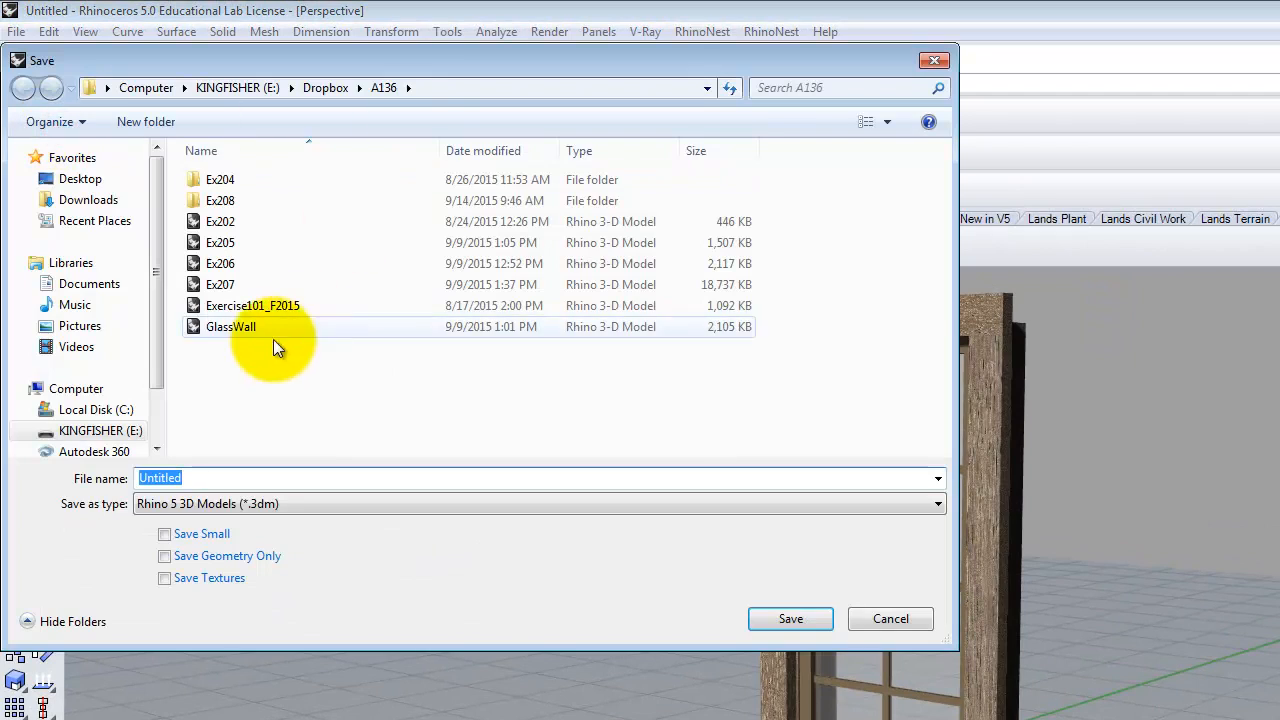
{"action": "double_click", "coordinate": [218, 200]}
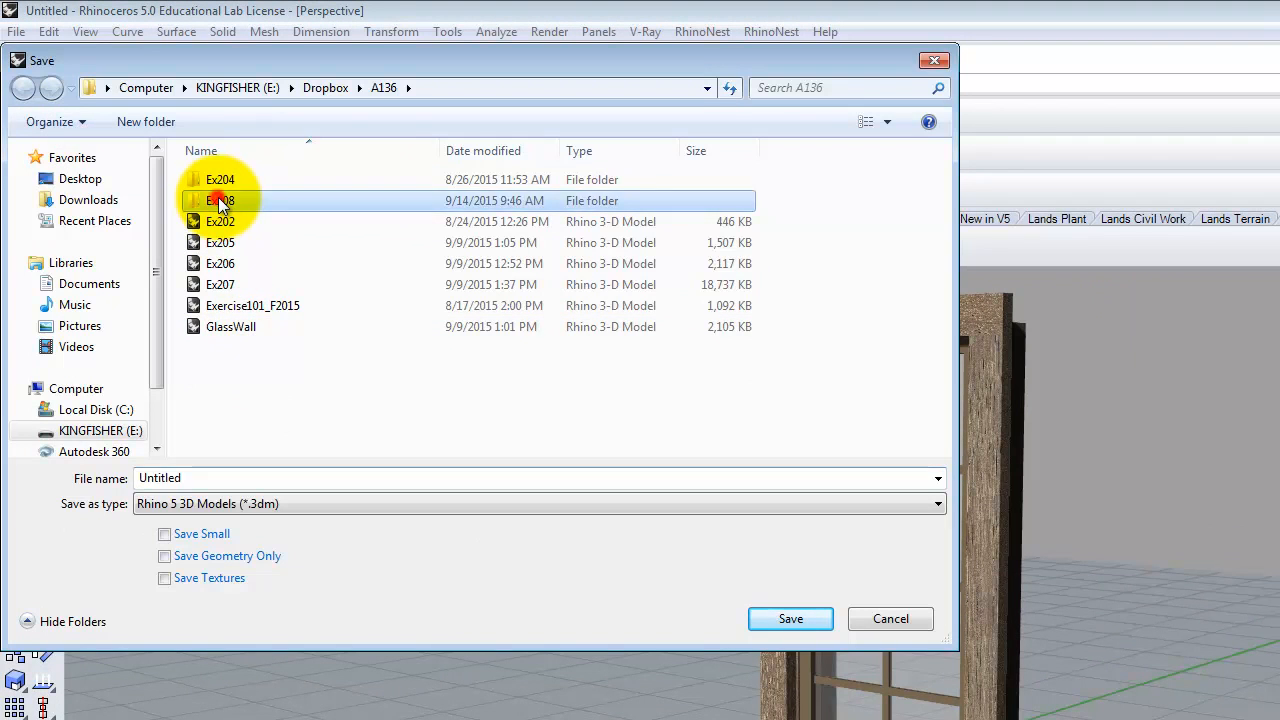
{"action": "left_click", "coordinate": [224, 477]}
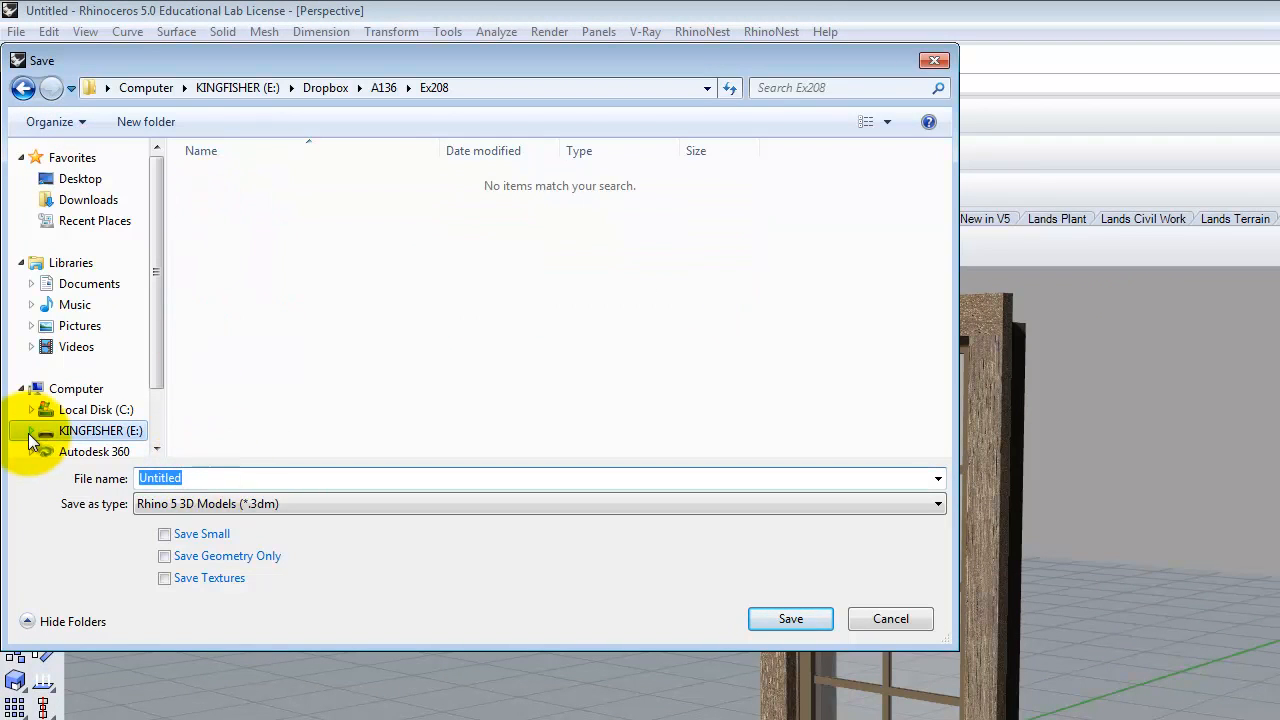
{"action": "type", "text": "2-0x"}
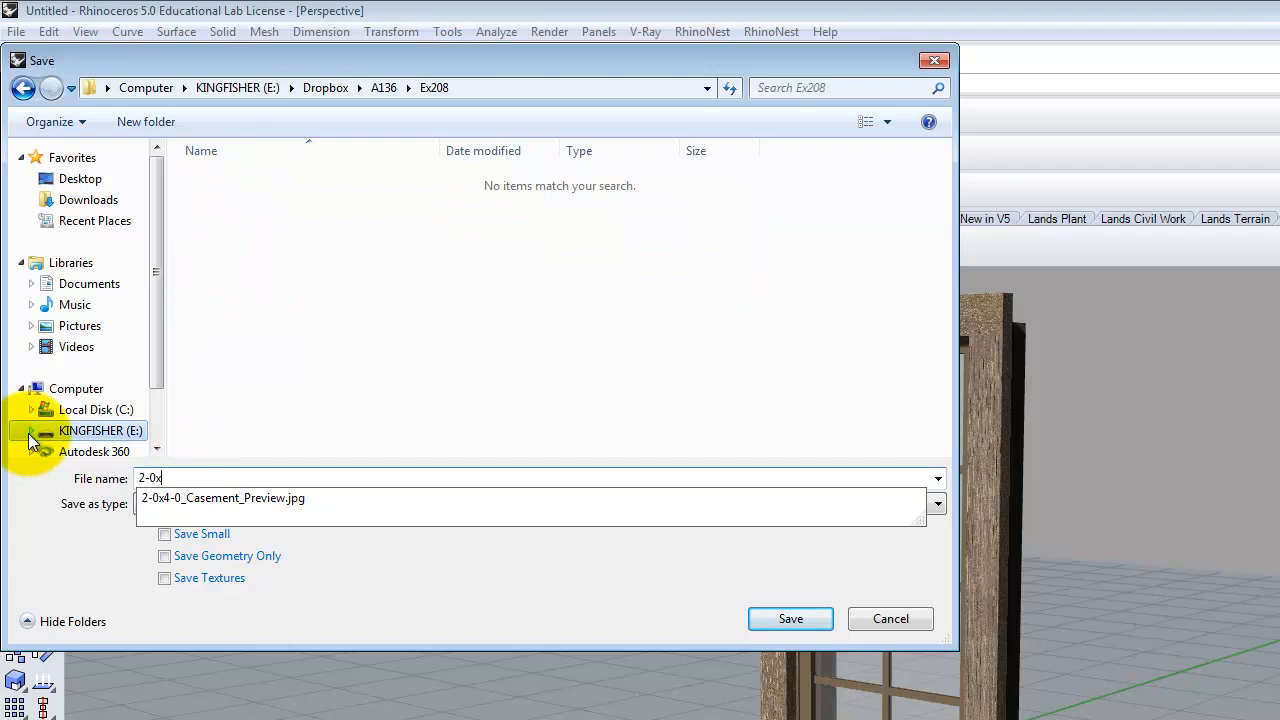
{"action": "type", "text": "4-0_Casement"}
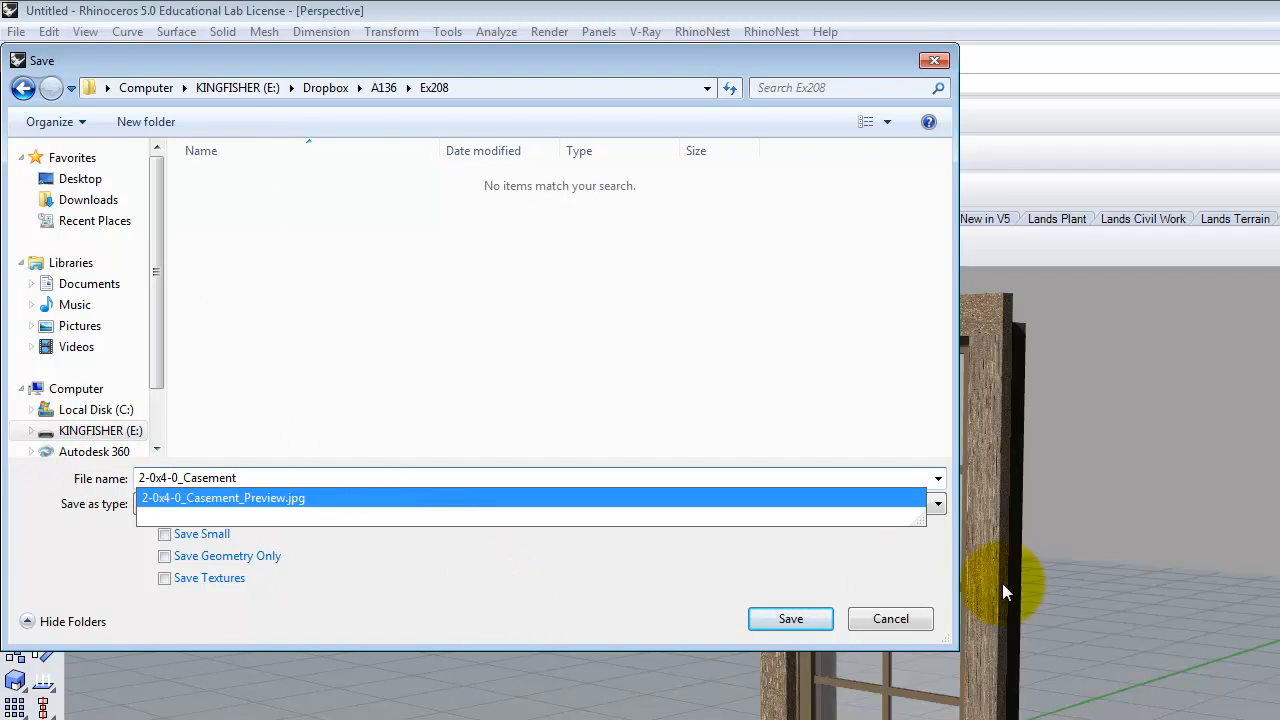
{"action": "left_click", "coordinate": [785, 617]}
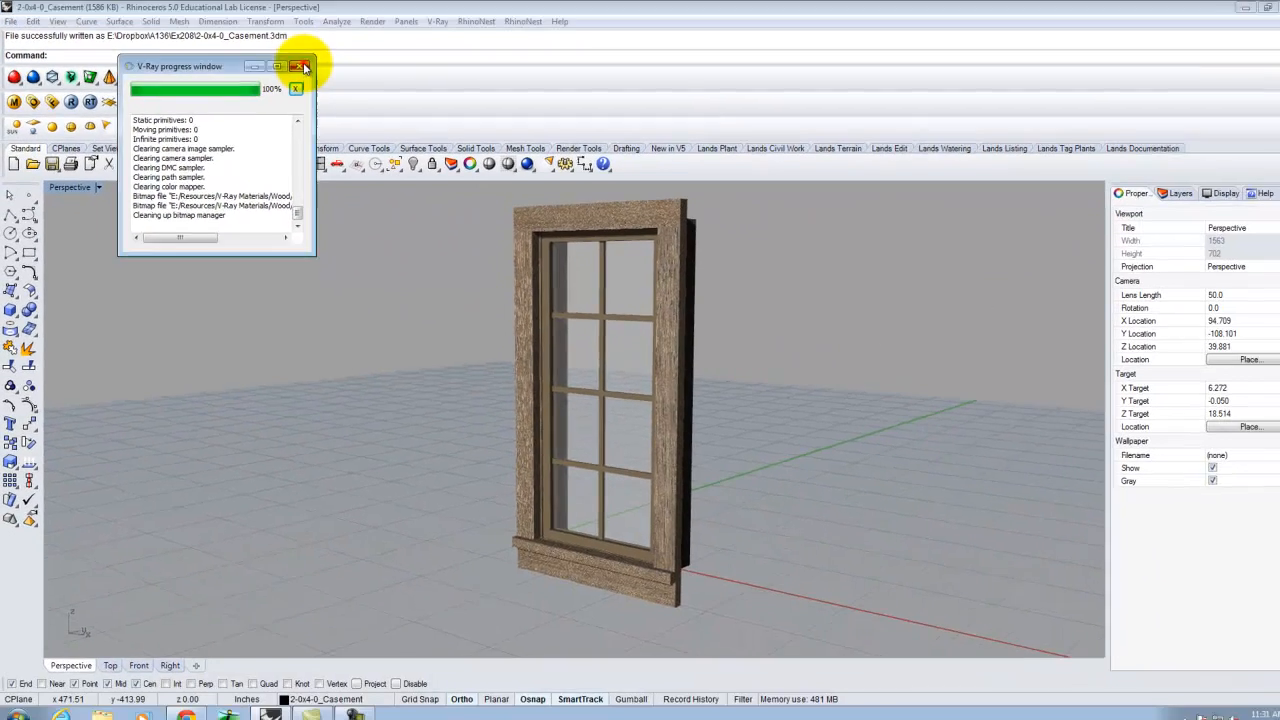
{"action": "left_click", "coordinate": [446, 96]}
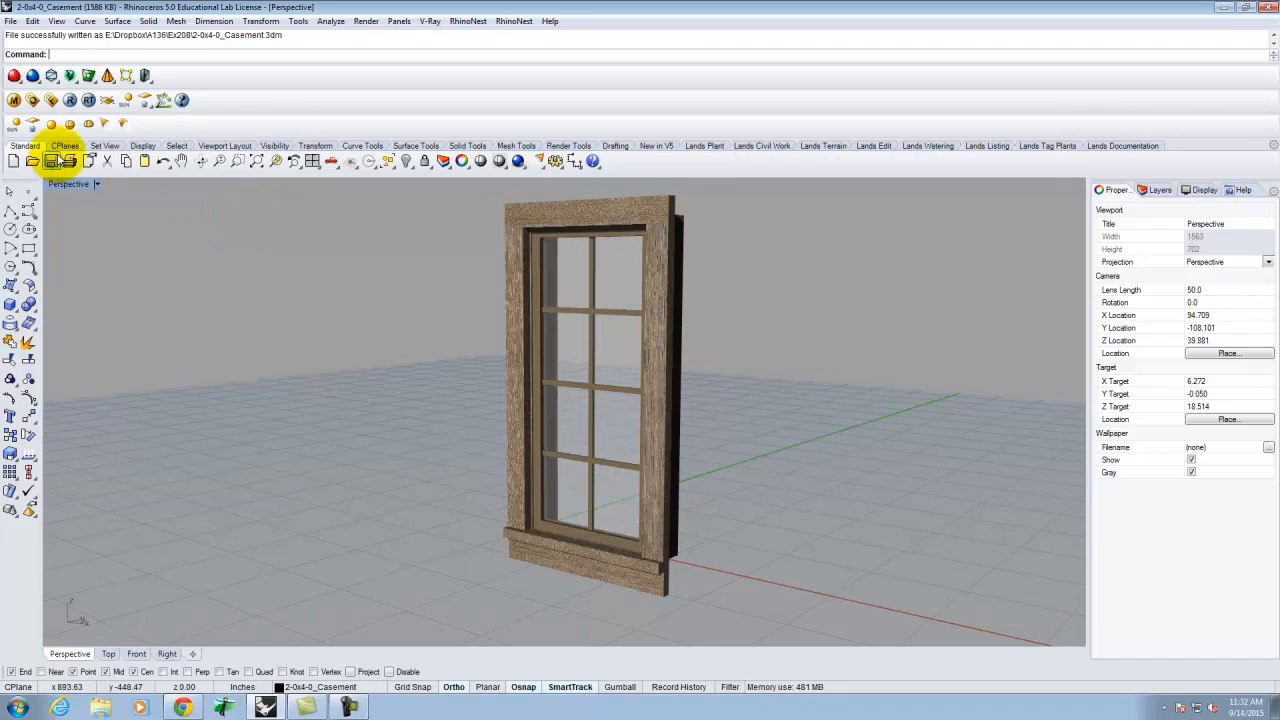
- Pack the Basic Glass material as a zip archive in KINGFISHER (E:) > Dropbox > A136 > Ex208
{"action": "left_click", "coordinate": [15, 101]}
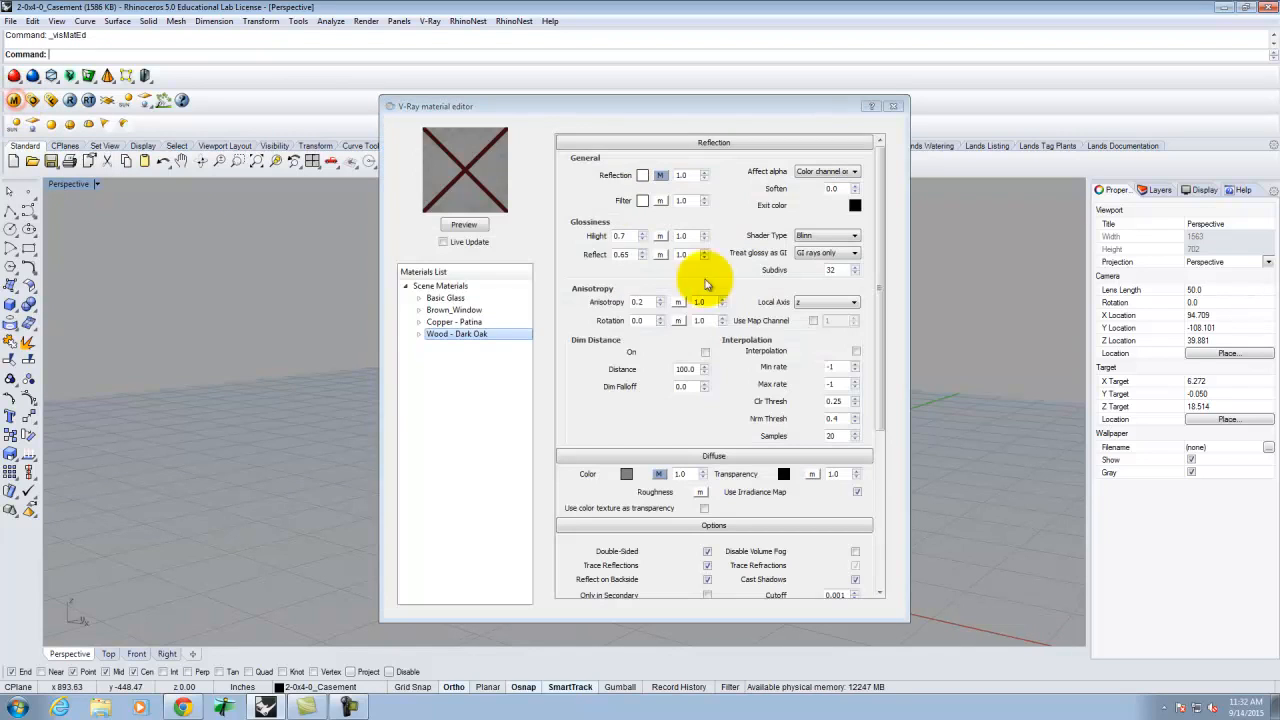
{"action": "left_click", "coordinate": [462, 298]}
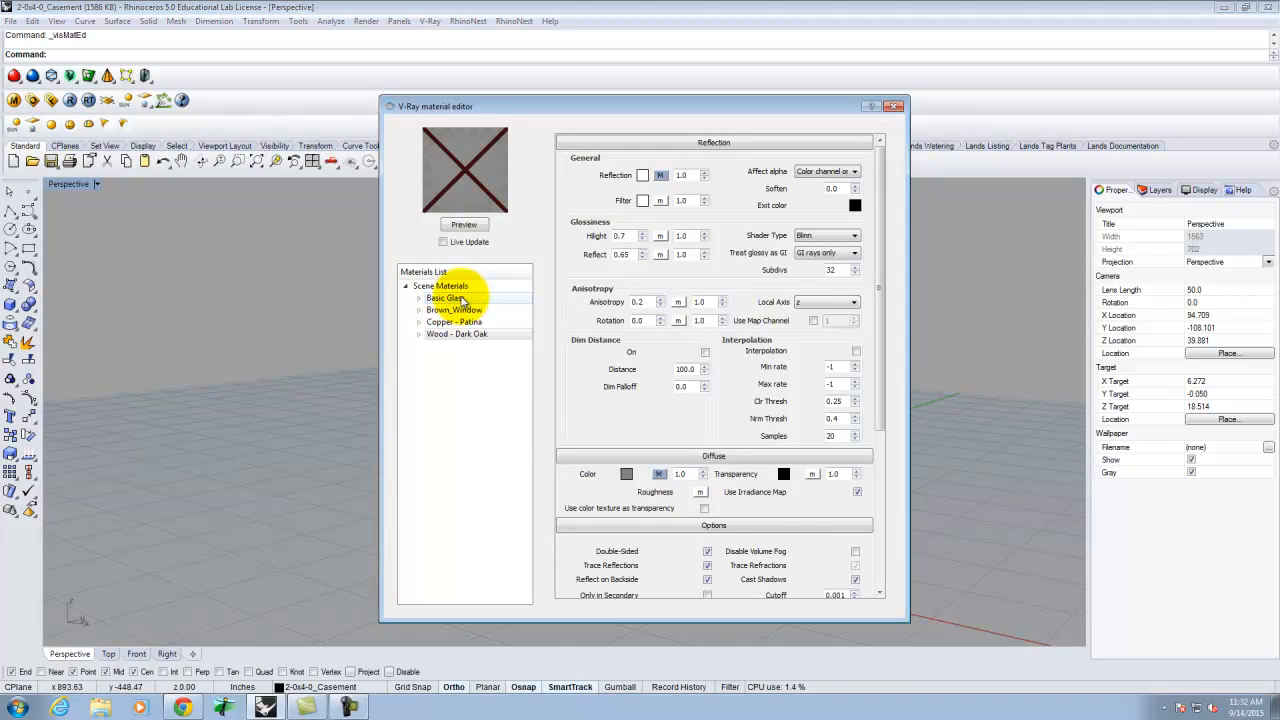
{"action": "right_click", "coordinate": [462, 299]}
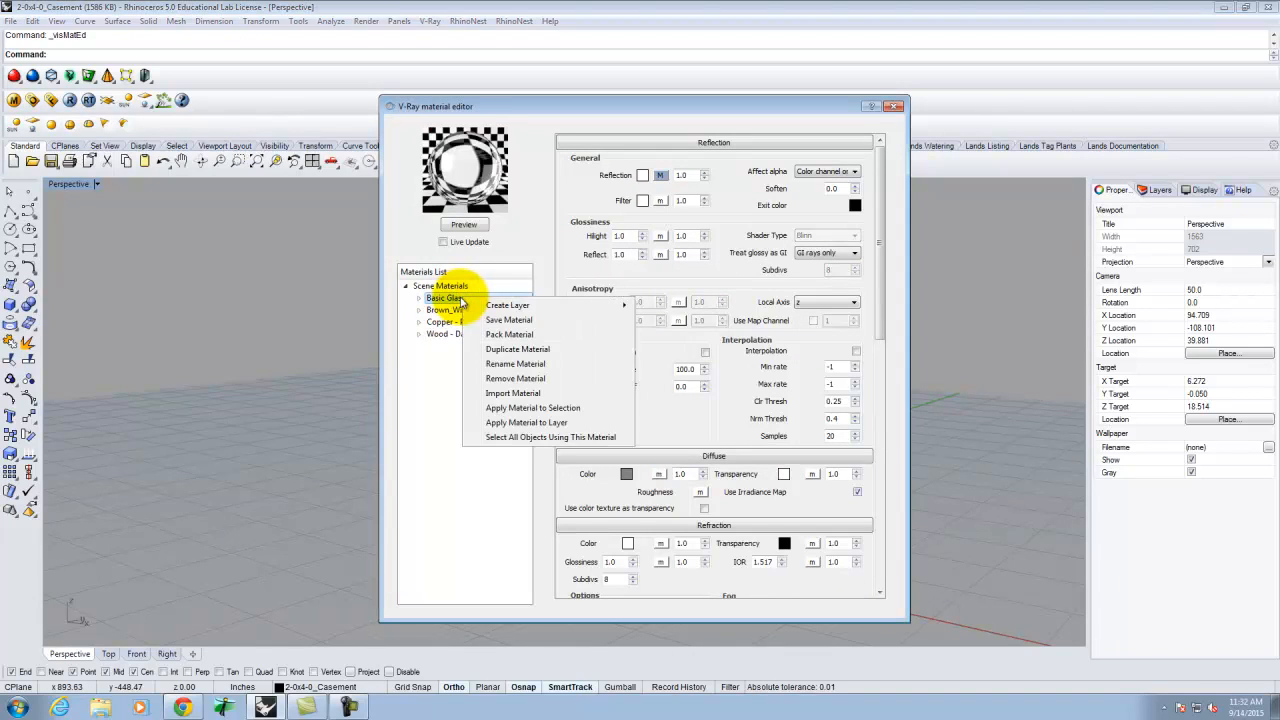
{"action": "left_click", "coordinate": [535, 338]}
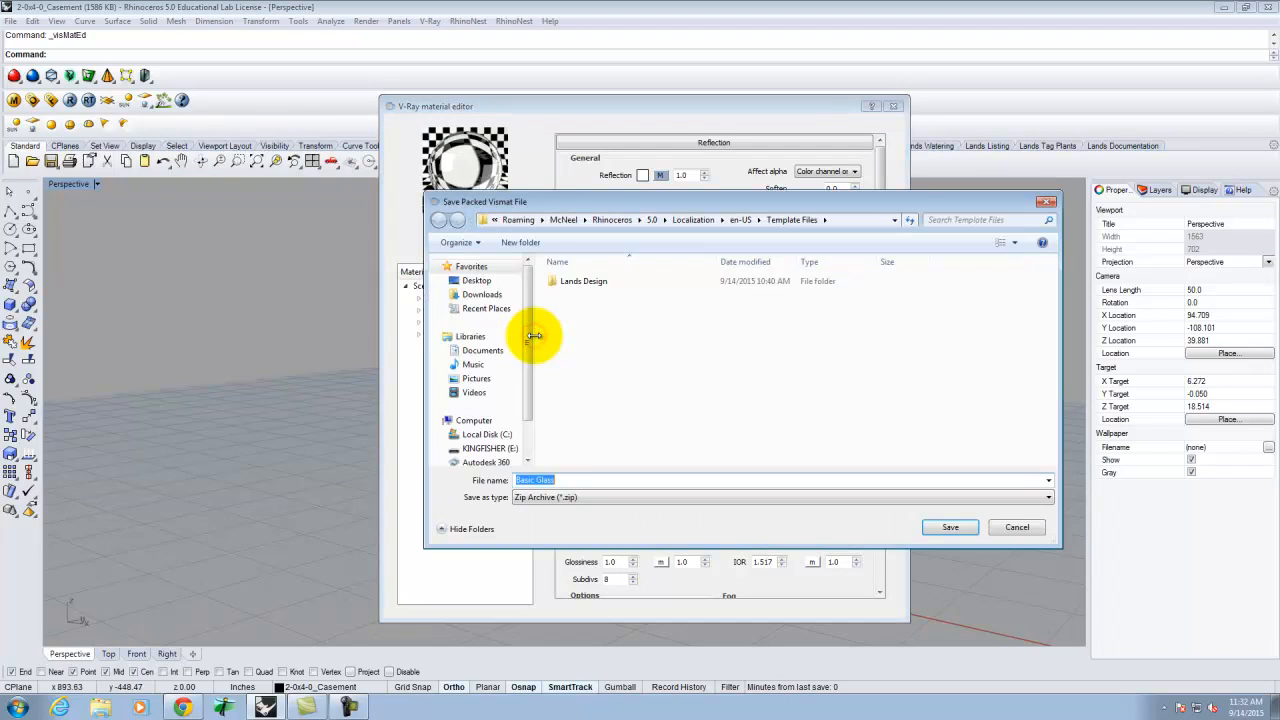
{"action": "left_click", "coordinate": [488, 448]}
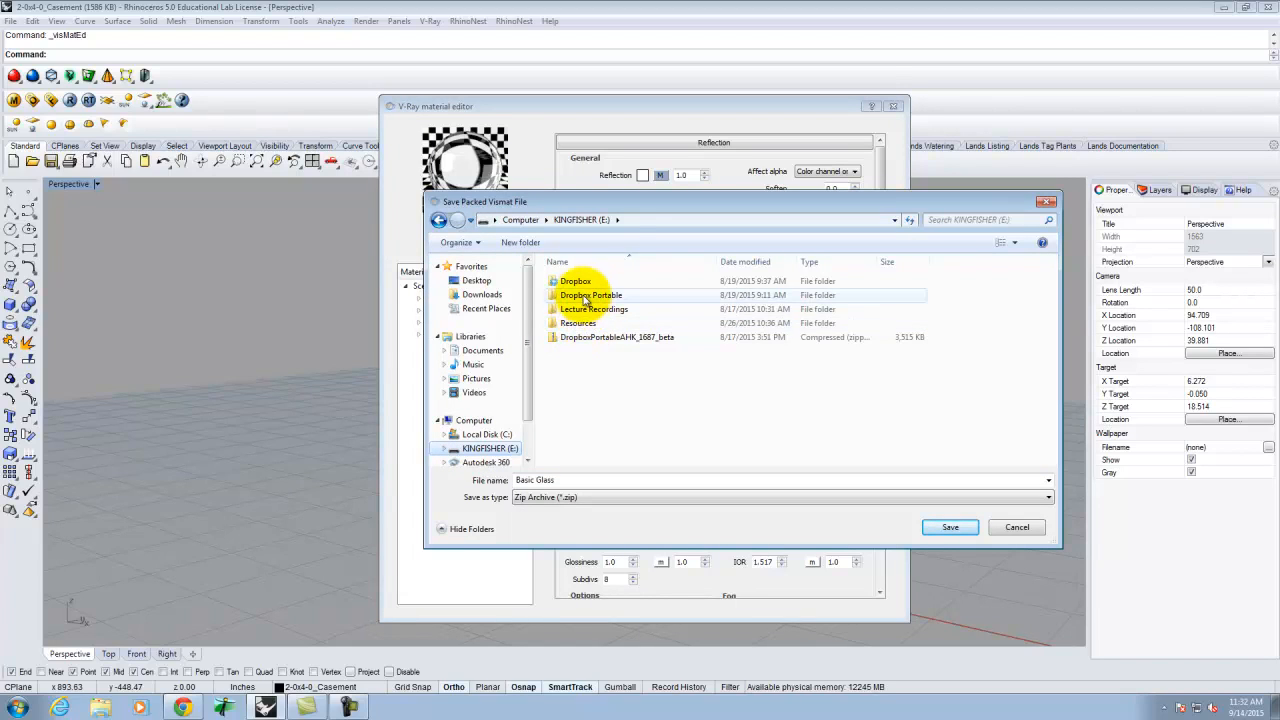
{"action": "double_click", "coordinate": [572, 281]}
{"action": "double_click", "coordinate": [566, 281]}
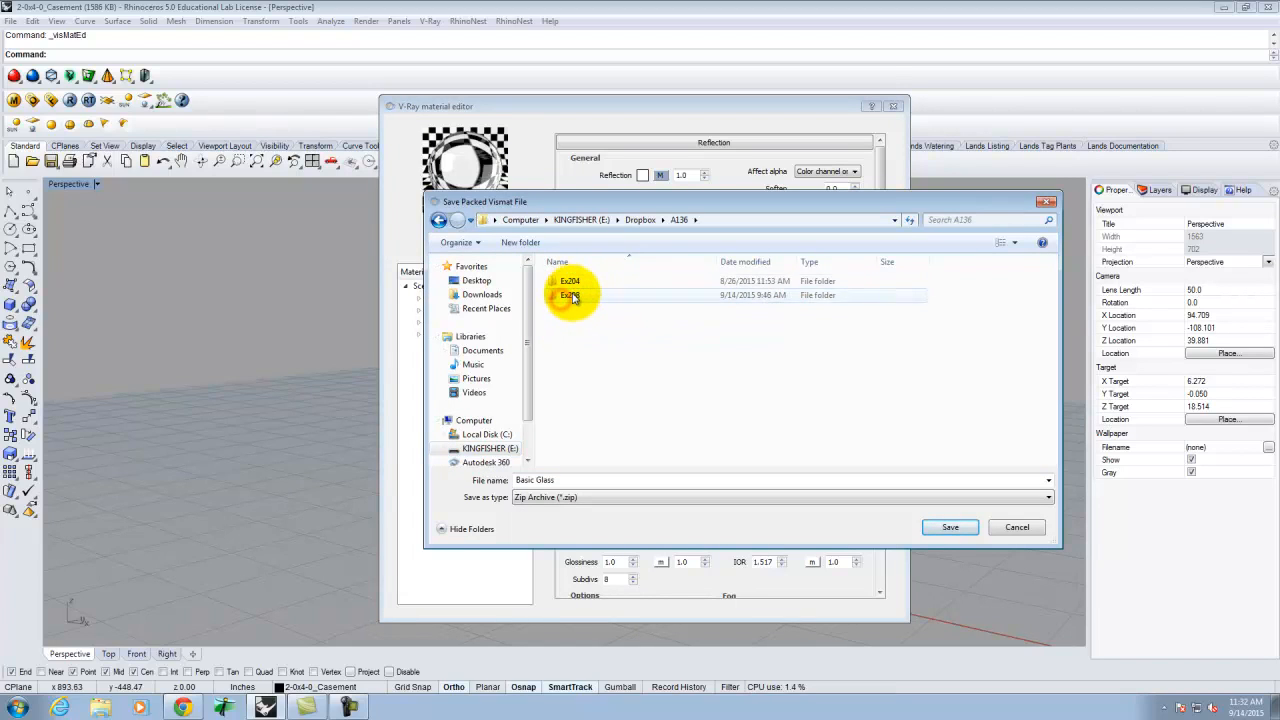
{"action": "double_click", "coordinate": [568, 295]}
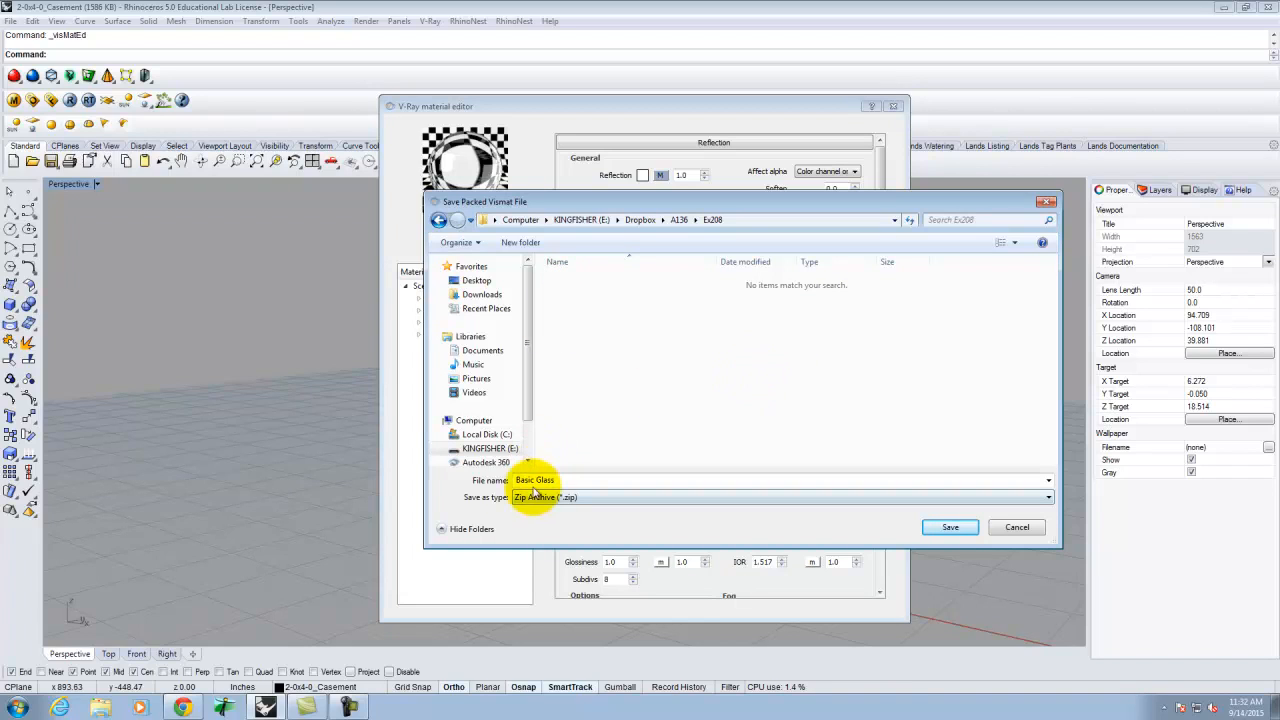
{"action": "left_click", "coordinate": [950, 527]}
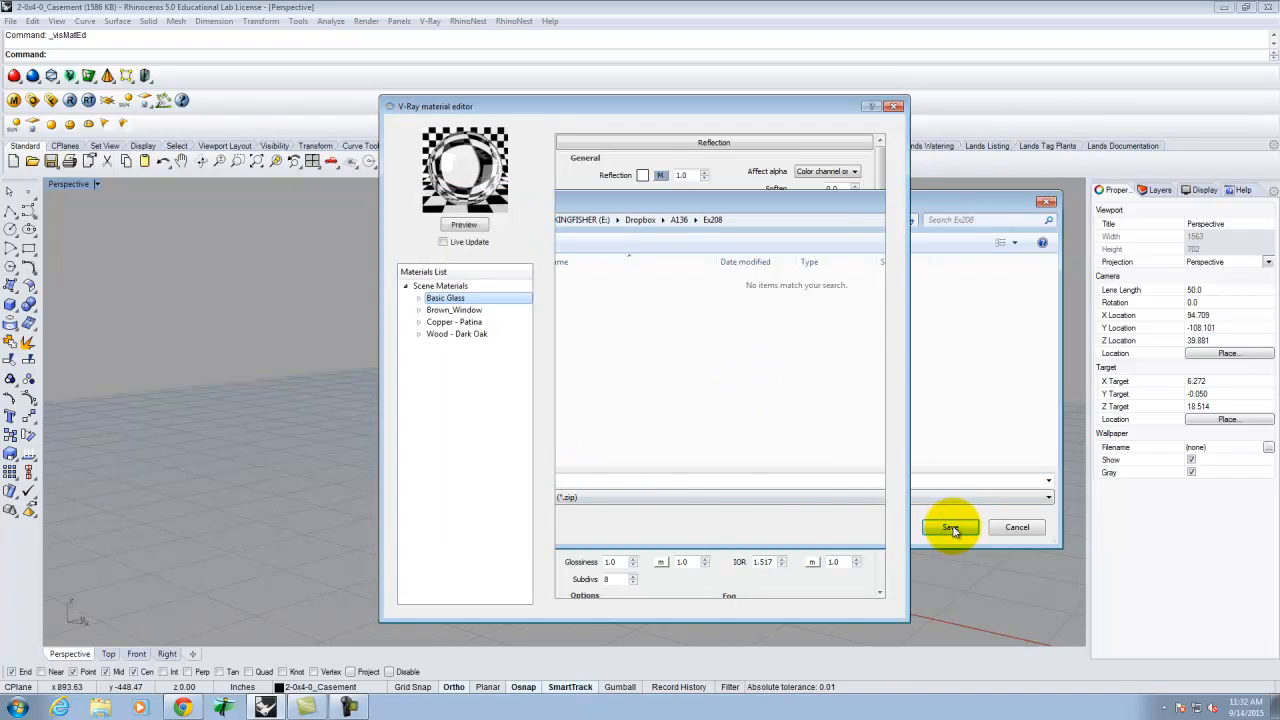
- Pack the Brown_Window material as a zip archive in Ex208
{"action": "left_click", "coordinate": [459, 311]}
{"action": "right_click", "coordinate": [461, 312]}
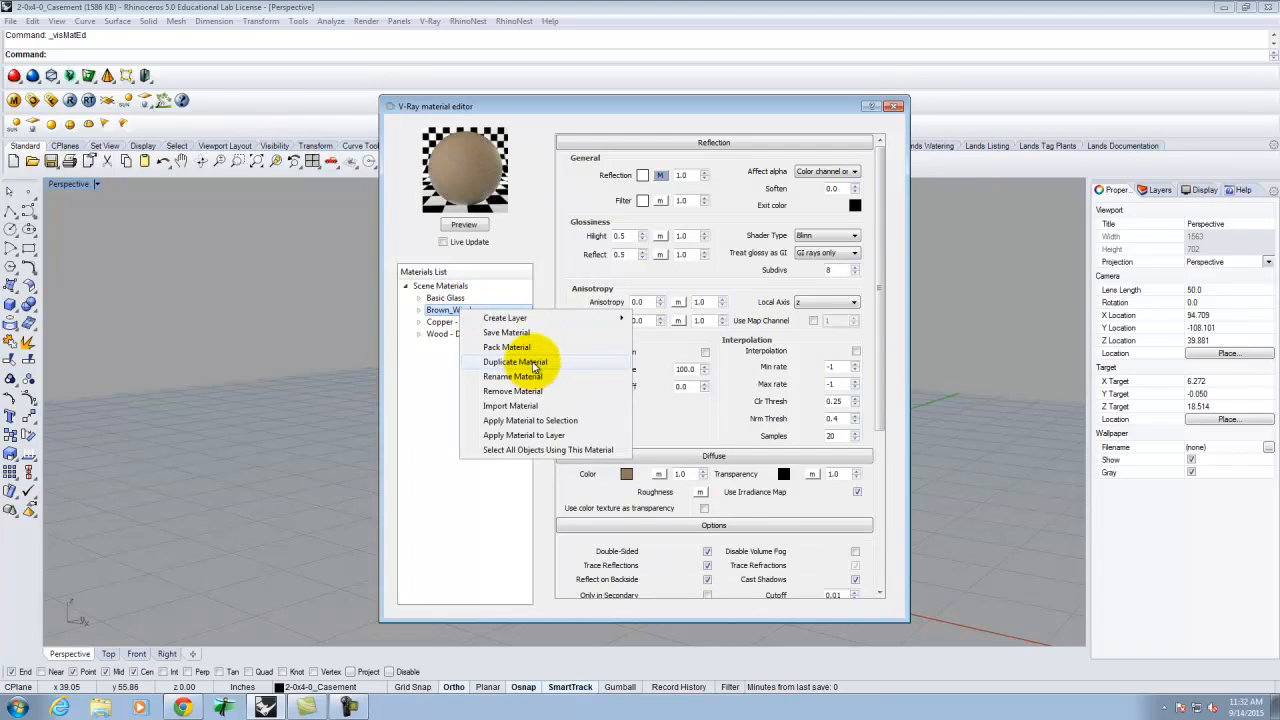
{"action": "left_click", "coordinate": [529, 348]}
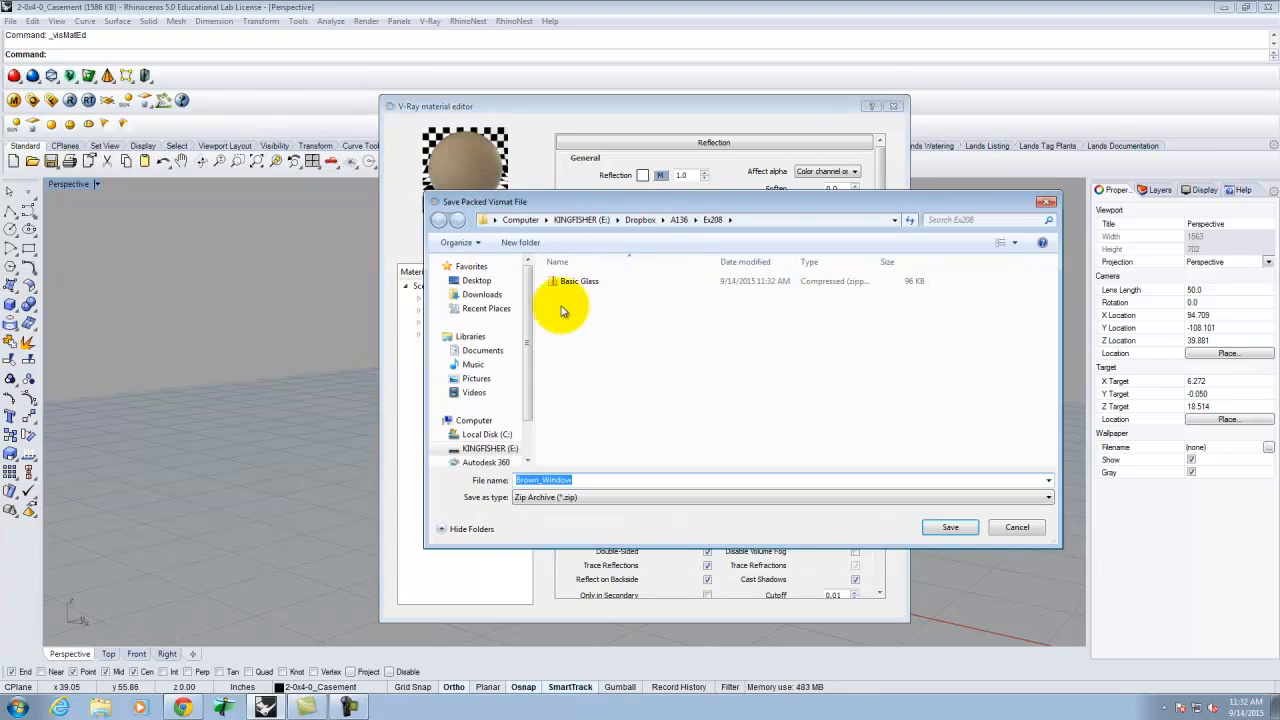
{"action": "left_click", "coordinate": [952, 527]}
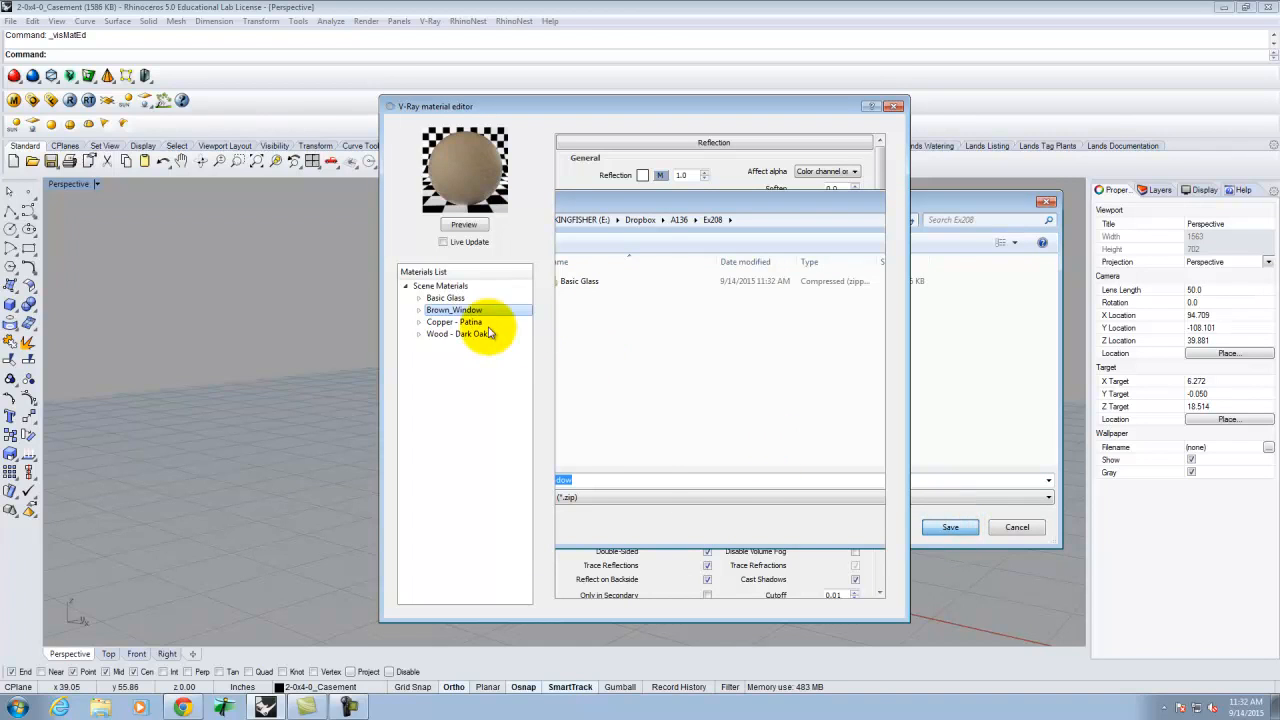
- Pack the Wood - Dark Oak material as a zip archive in Ex208
{"action": "left_click", "coordinate": [457, 335]}
{"action": "right_click", "coordinate": [458, 337]}
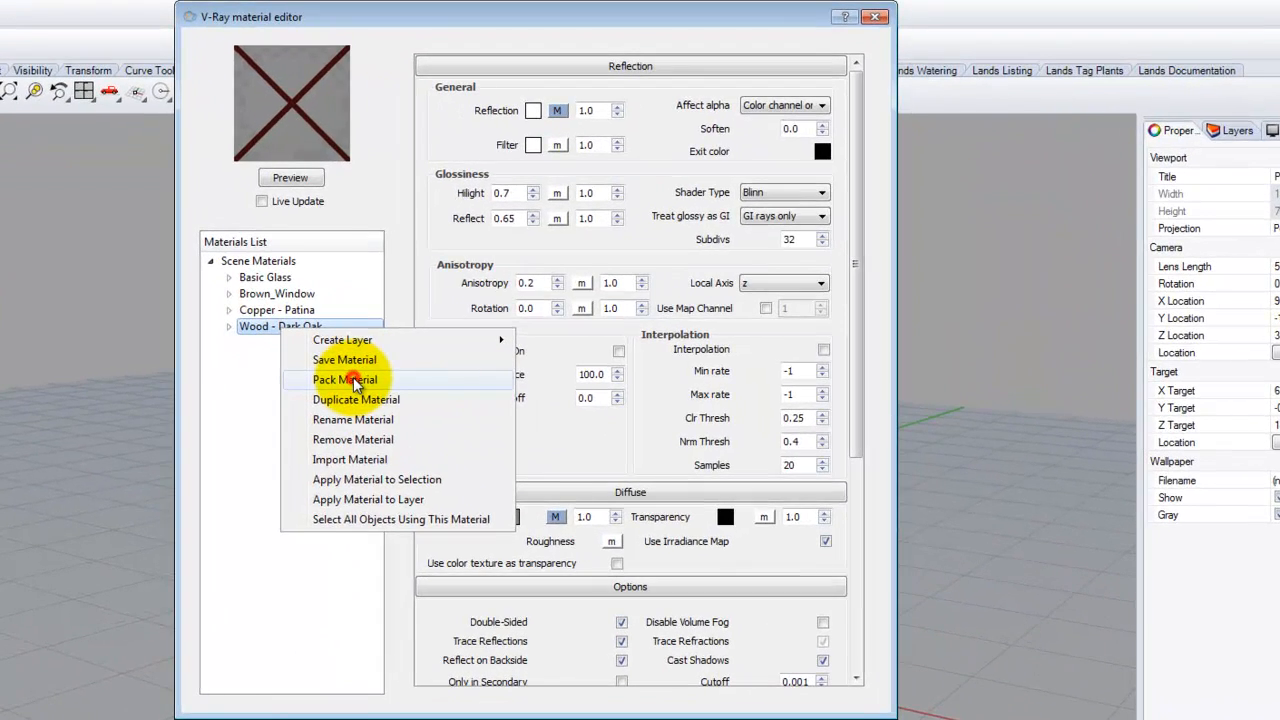
{"action": "left_click", "coordinate": [344, 380]}
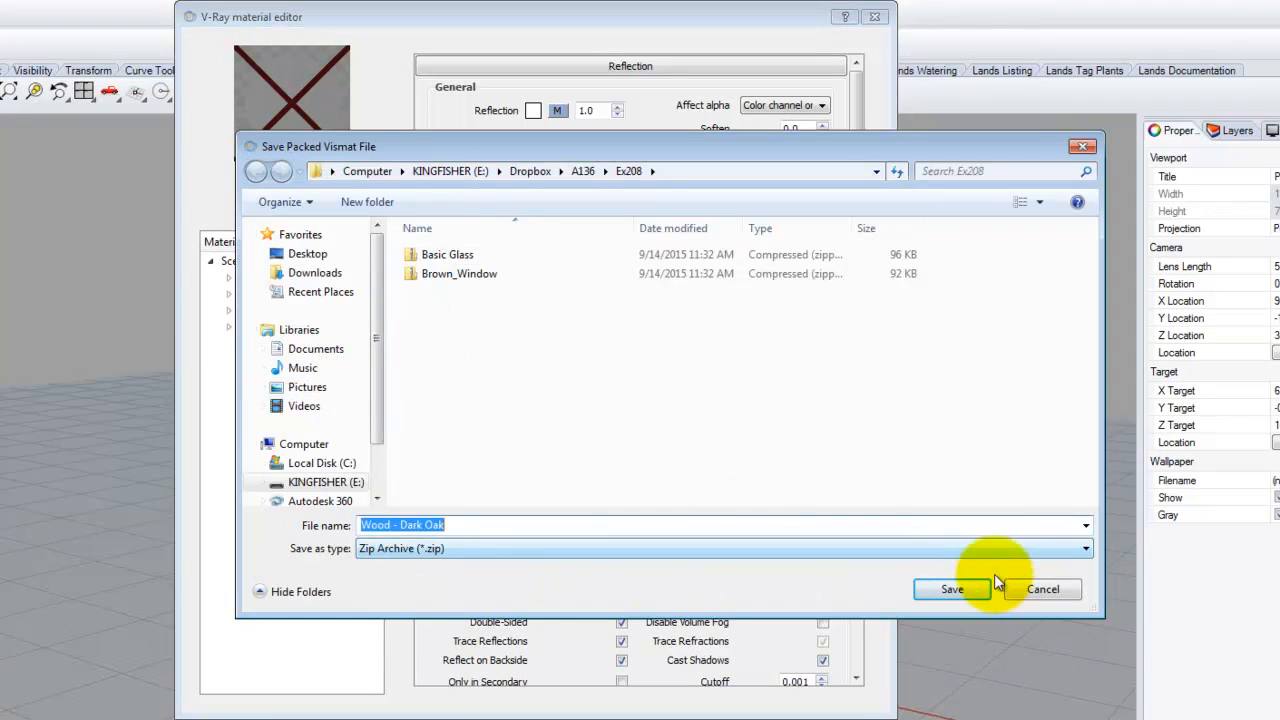
{"action": "left_click", "coordinate": [972, 589]}
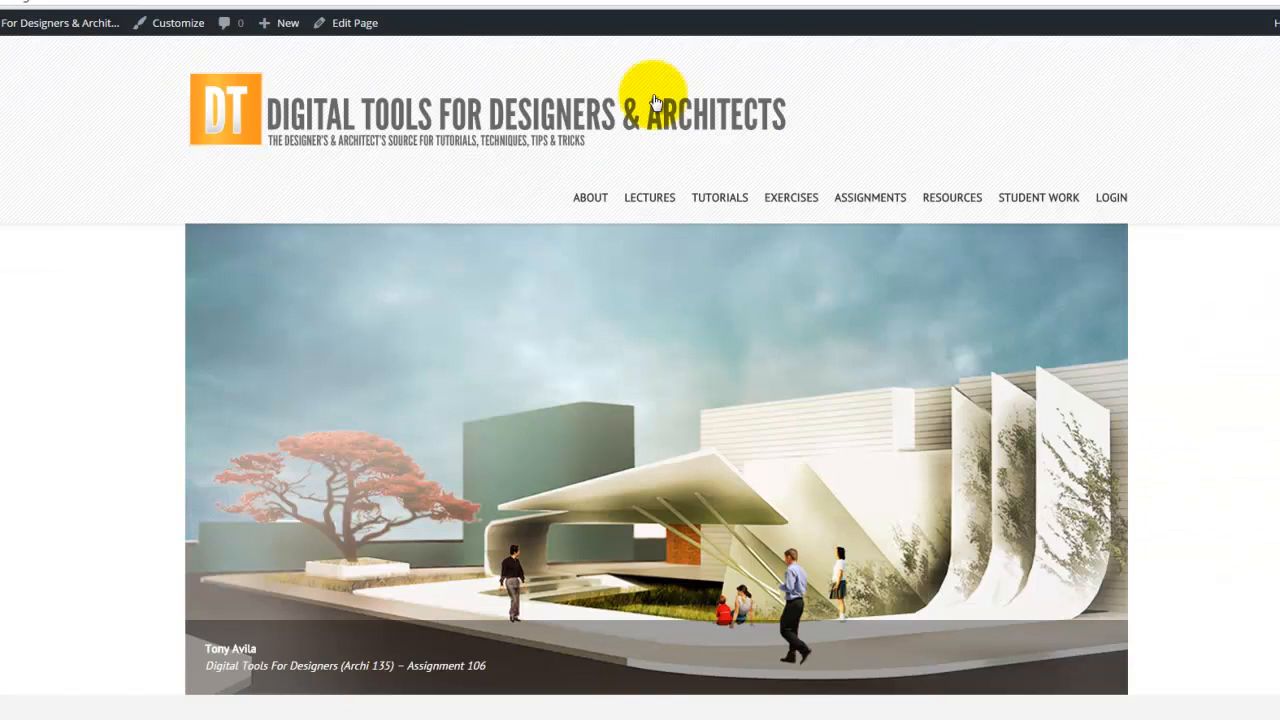
- Create a new post titled '2-0 x 4-0 Casement Window (Pella)' and click into its body
{"action": "mouse_move", "coordinate": [285, 30]}
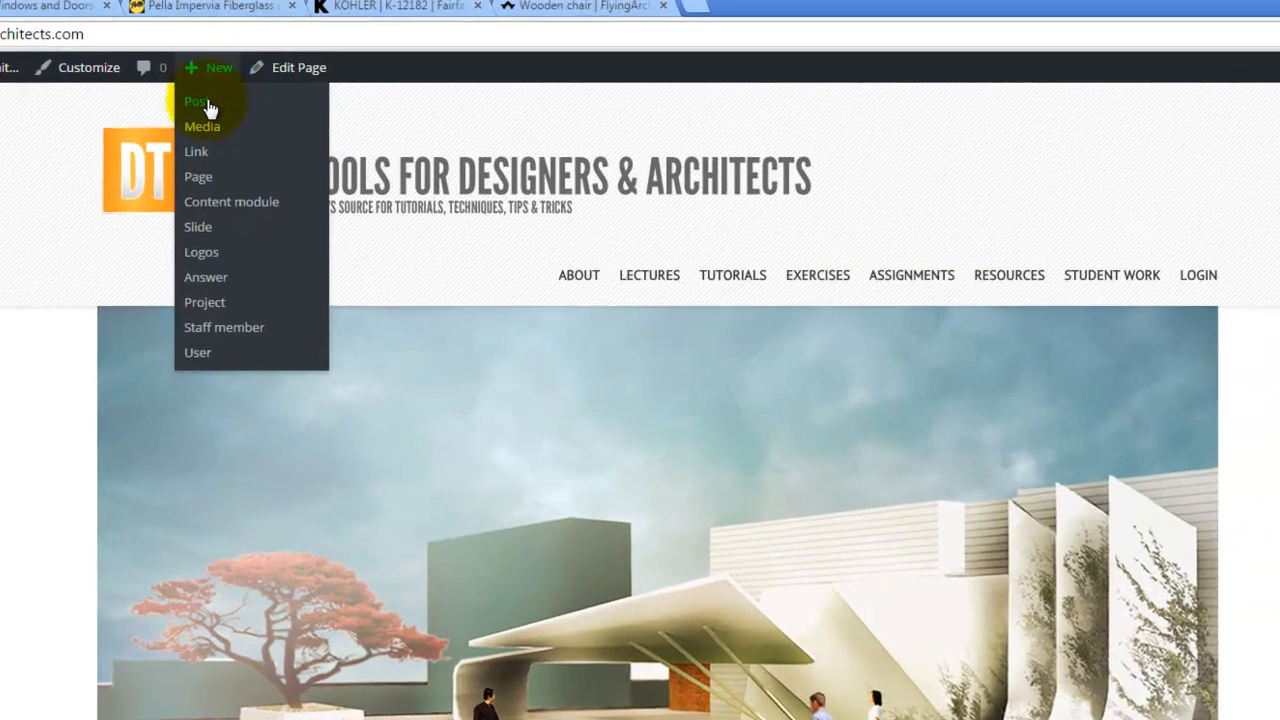
{"action": "left_click", "coordinate": [274, 60]}
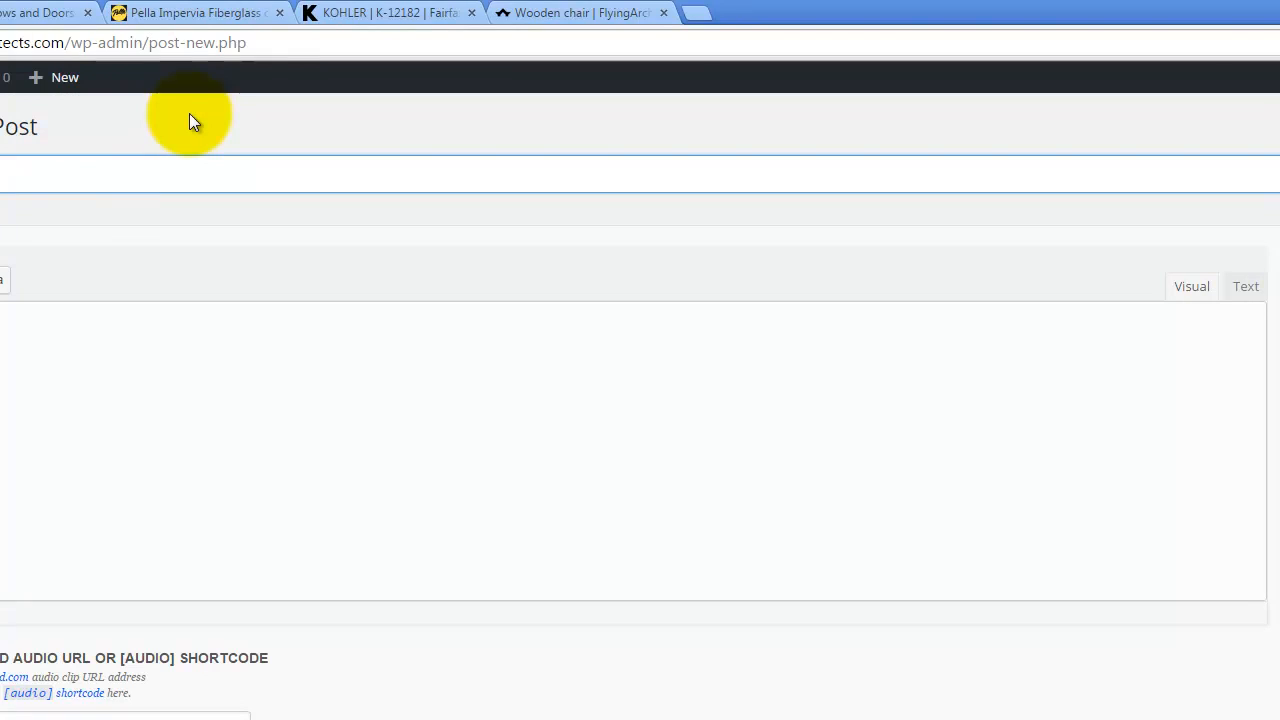
{"action": "left_click", "coordinate": [97, 174]}
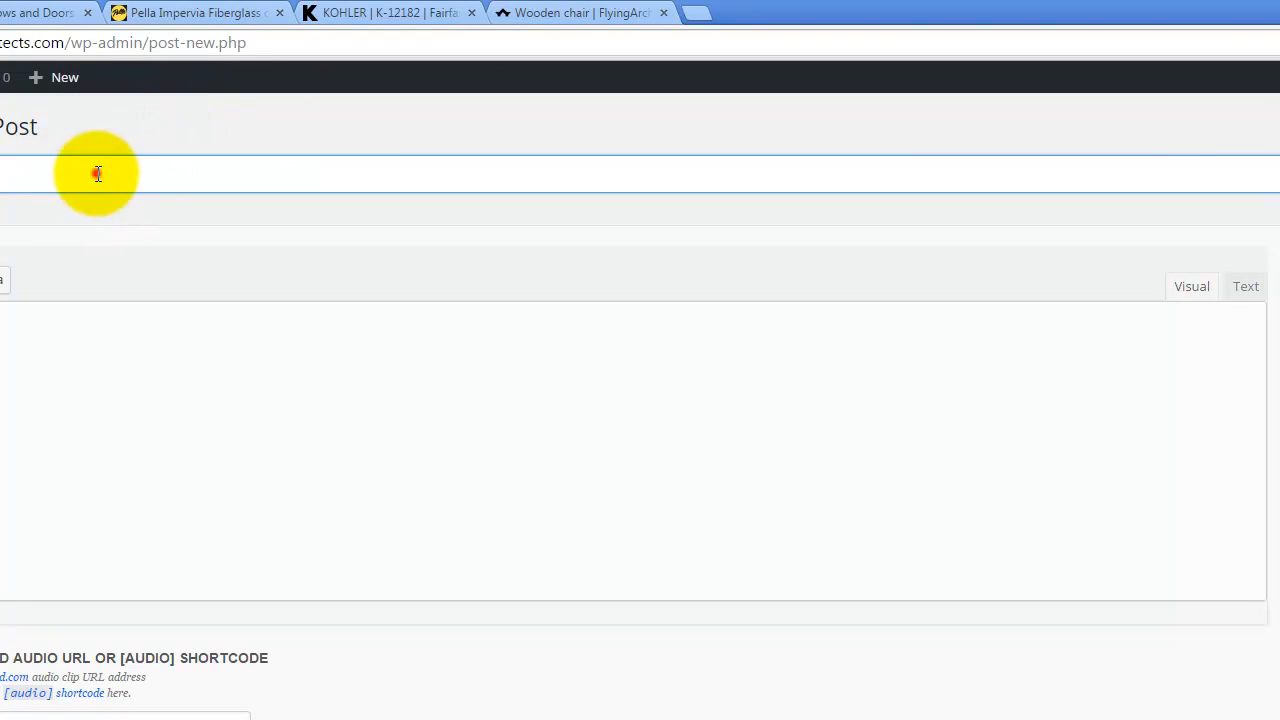
{"action": "type", "text": "20"}
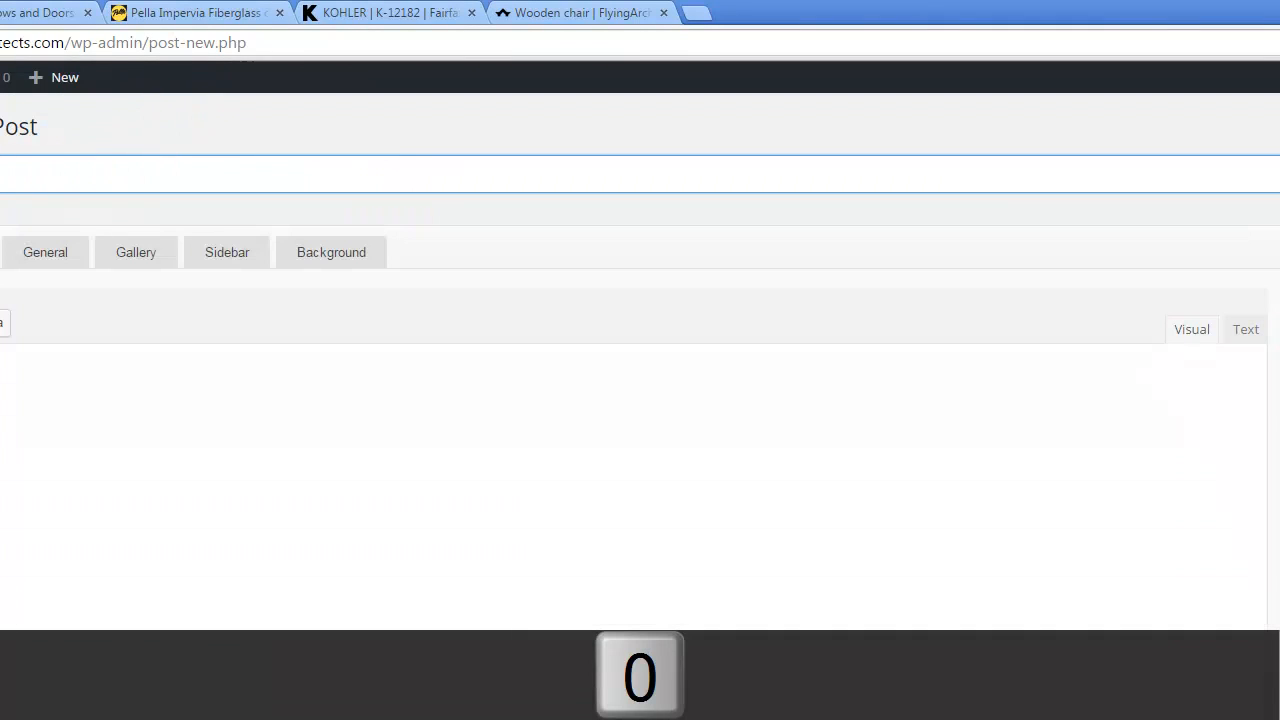
{"action": "type", "text": " 4 Casement Window (Pella)"}
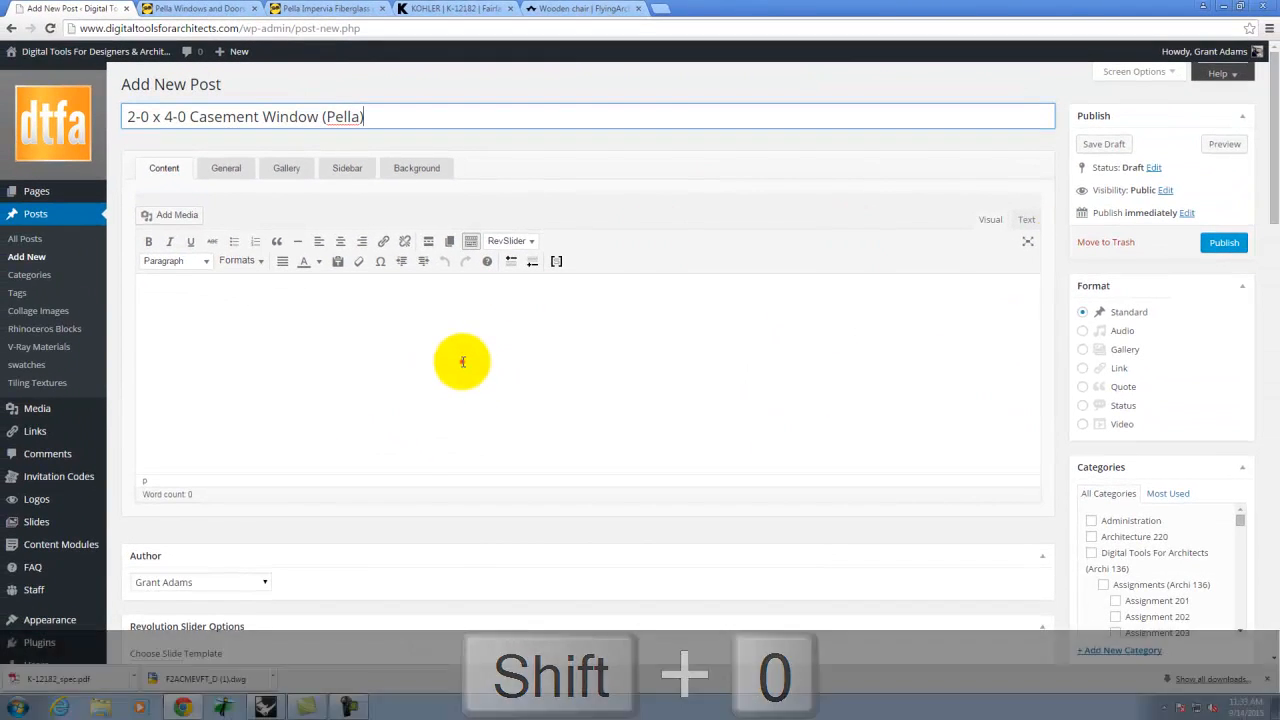
{"action": "left_click", "coordinate": [462, 361]}
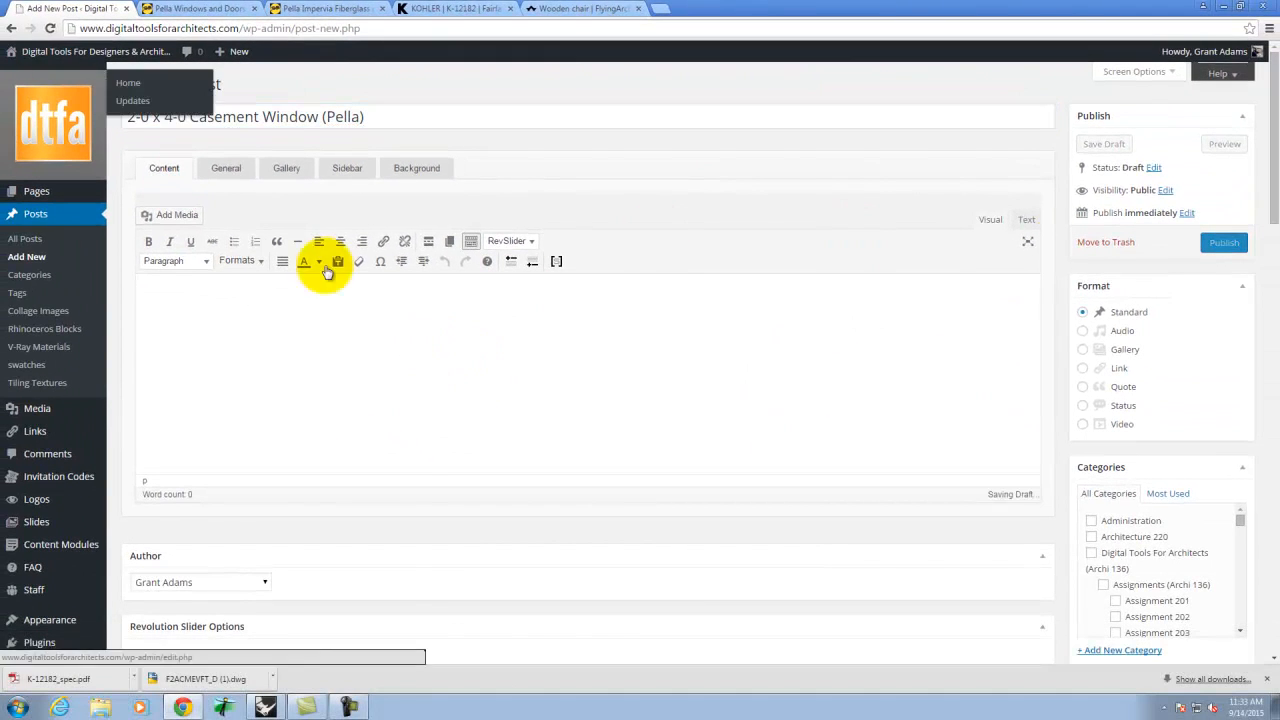
{"action": "left_click_drag", "start_coordinate": [1273, 130], "coordinate": [1265, 640]}
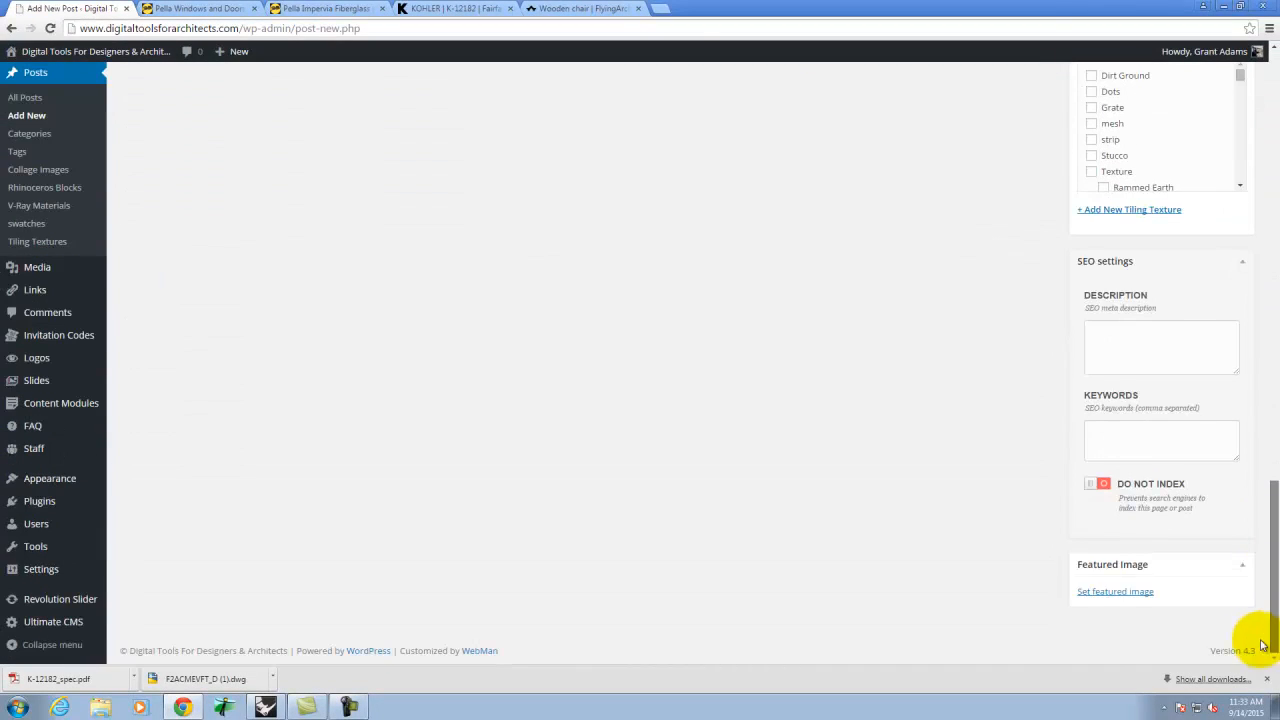
- Upload 2-0x4-0_Casement_Preview and set it as the post's featured image
{"action": "left_click", "coordinate": [1106, 593]}
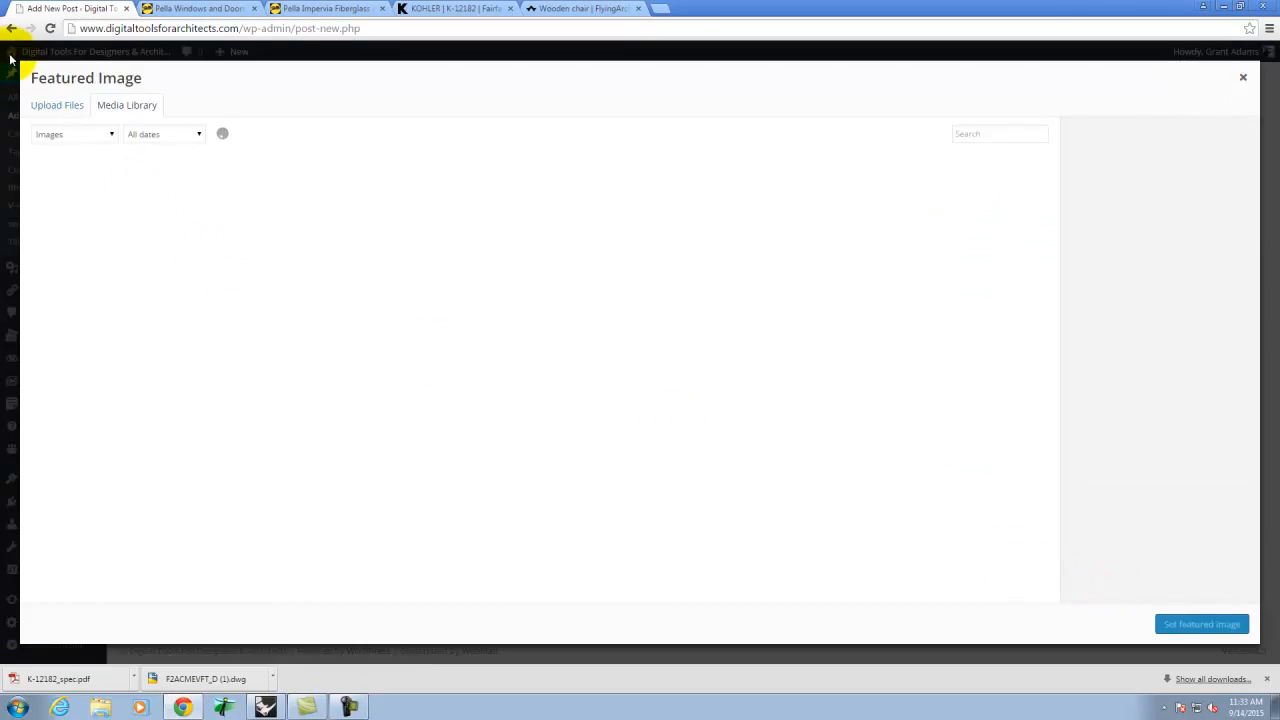
{"action": "left_click", "coordinate": [57, 106]}
{"action": "left_click", "coordinate": [640, 330]}
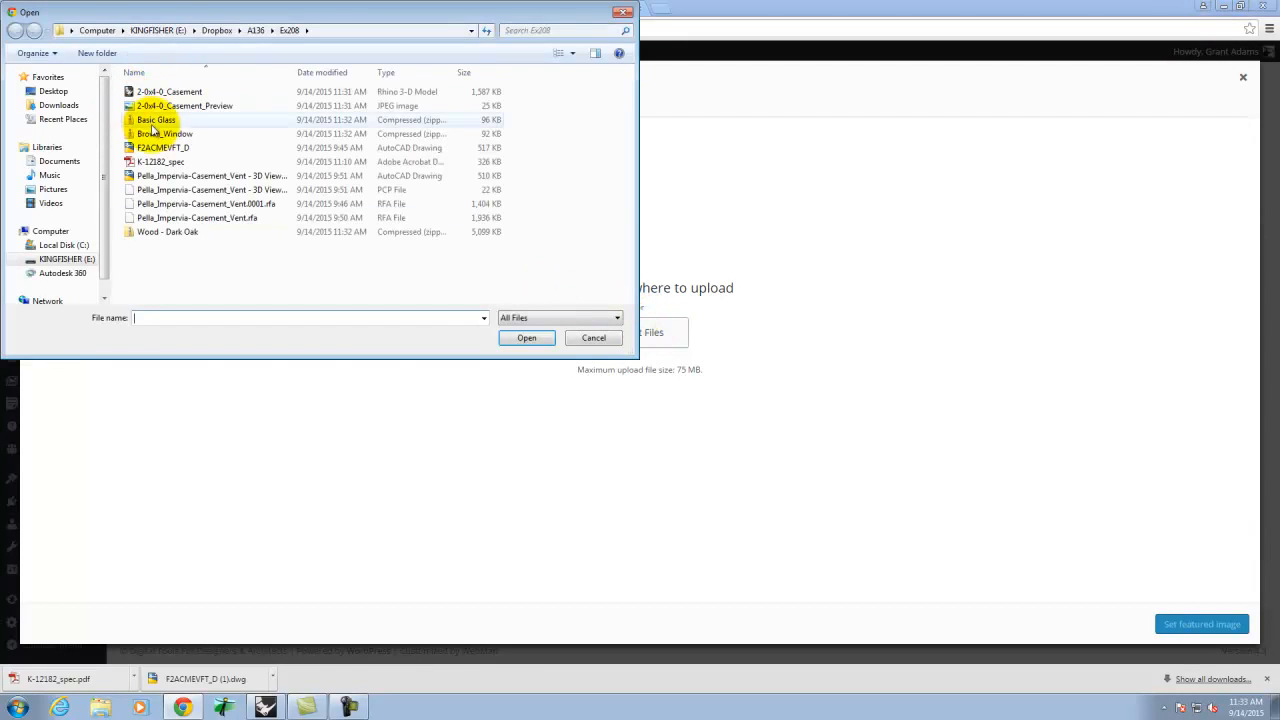
{"action": "left_click", "coordinate": [218, 106]}
{"action": "left_click", "coordinate": [526, 337]}
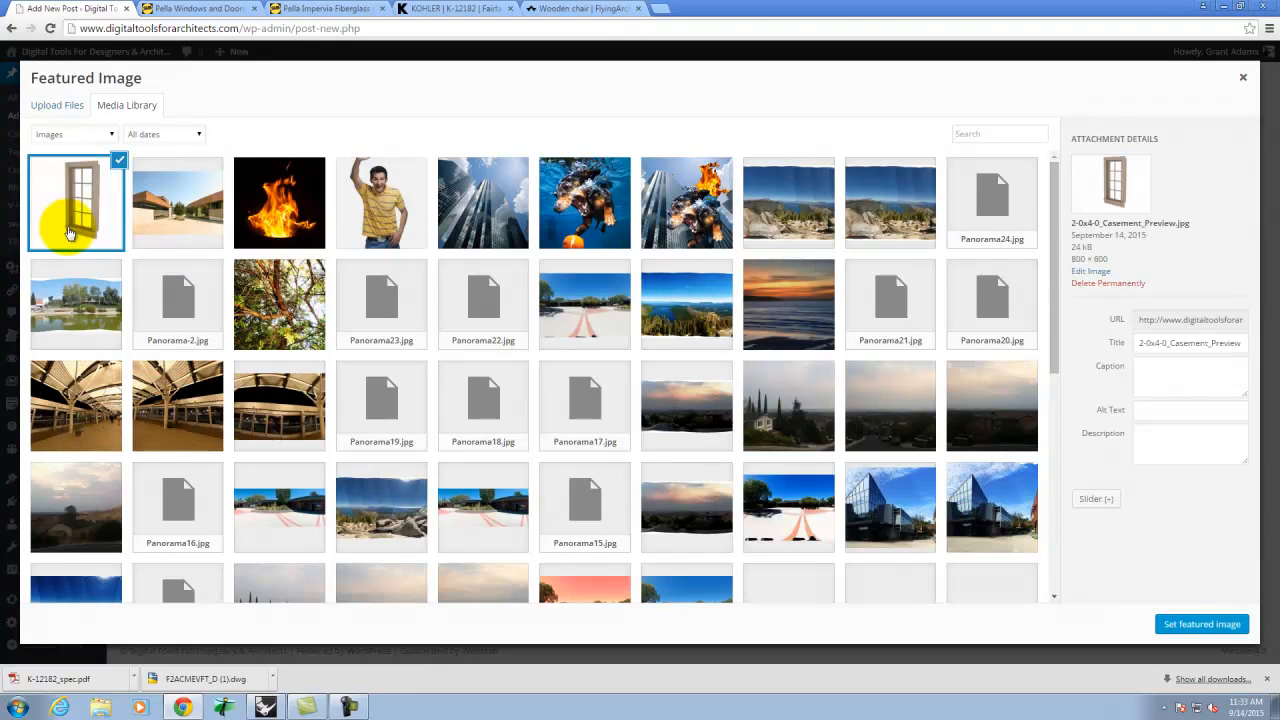
{"action": "left_click", "coordinate": [1215, 622]}
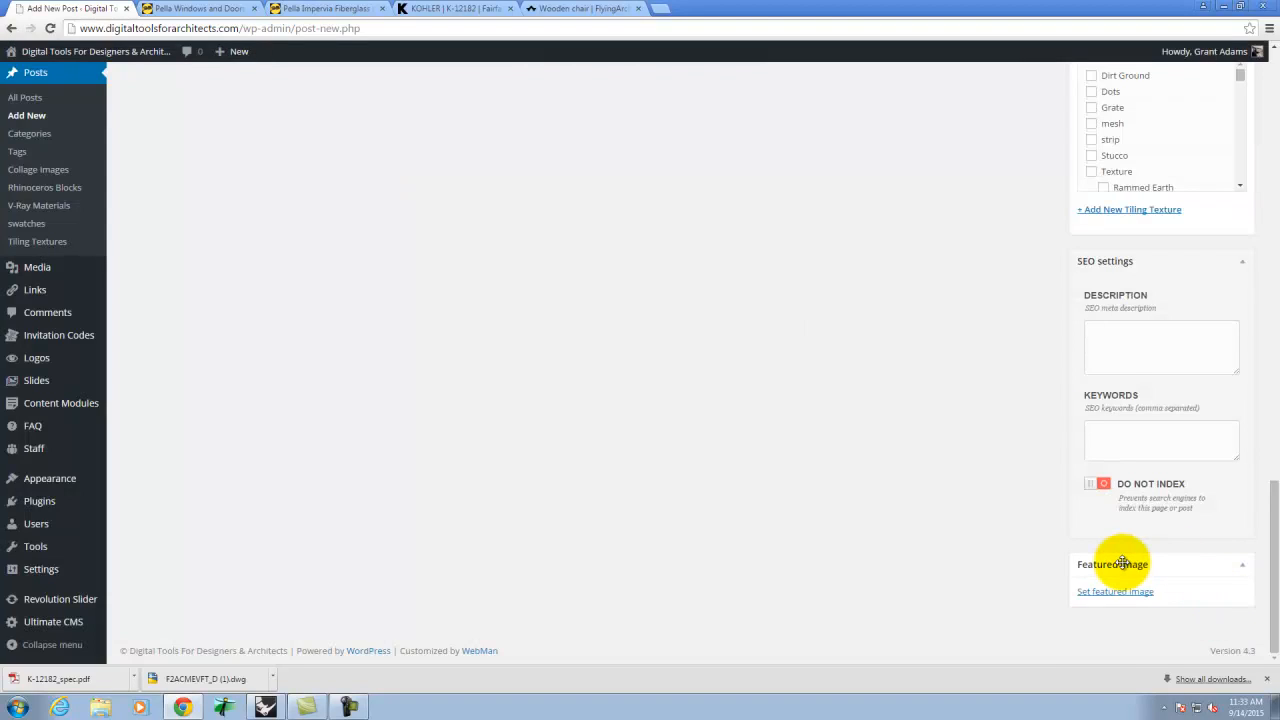
{"action": "scroll", "coordinate": [846, 372], "scroll_direction": "up", "scroll_amount": 15}
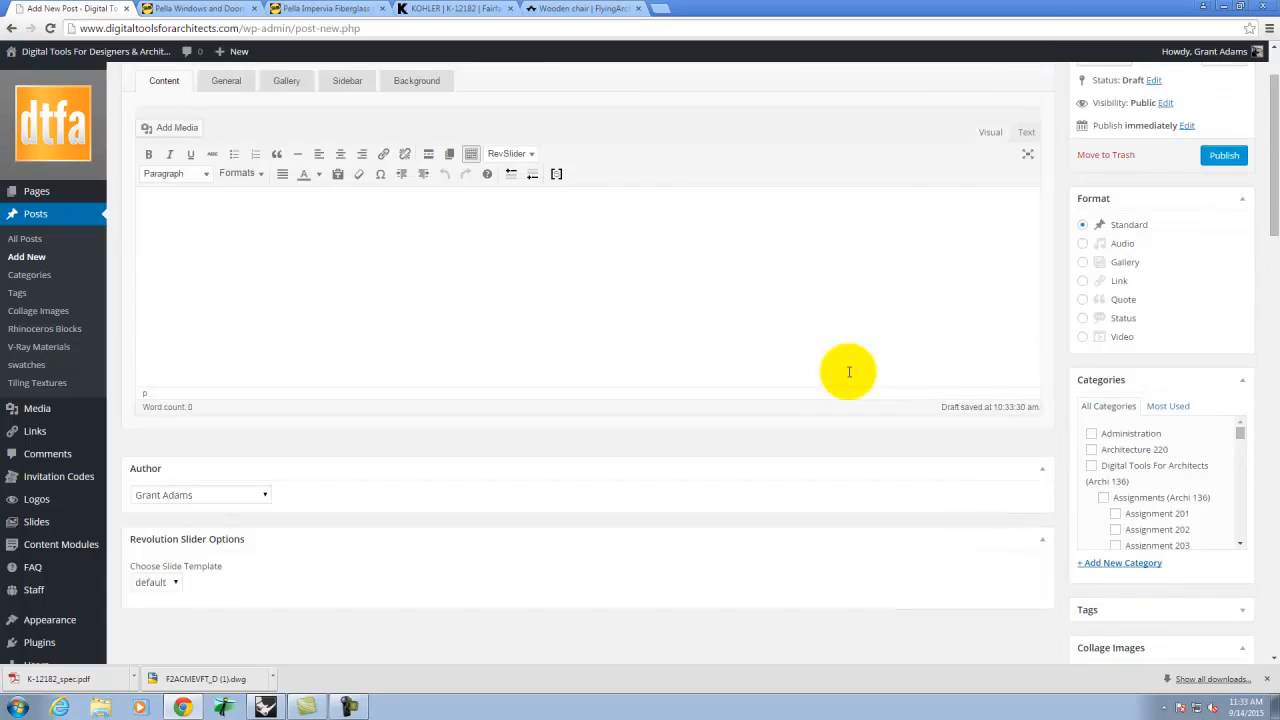
- Upload 2-0x4-0_Casement plus the Basic Glass, Brown_Window and Wood - Dark Oak zips via Add Media
{"action": "scroll", "coordinate": [849, 372], "scroll_direction": "up", "scroll_amount": 1}
{"action": "left_click", "coordinate": [149, 320]}
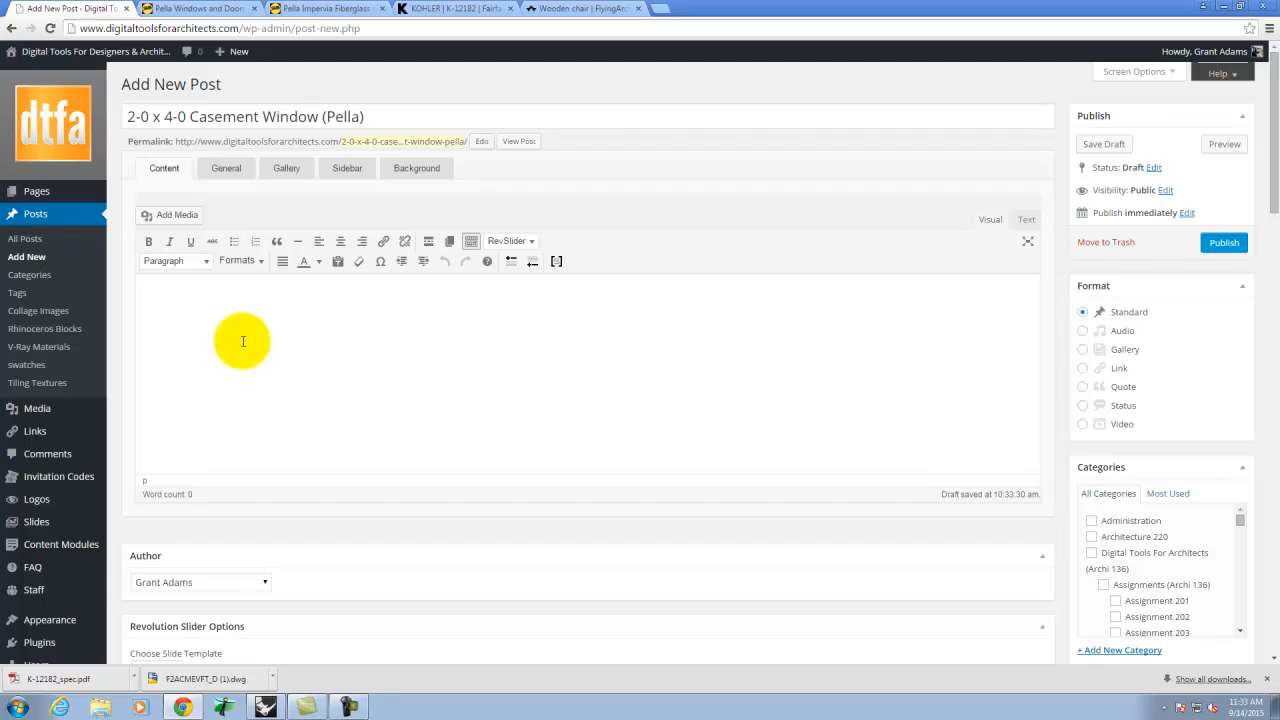
{"action": "left_click", "coordinate": [180, 214]}
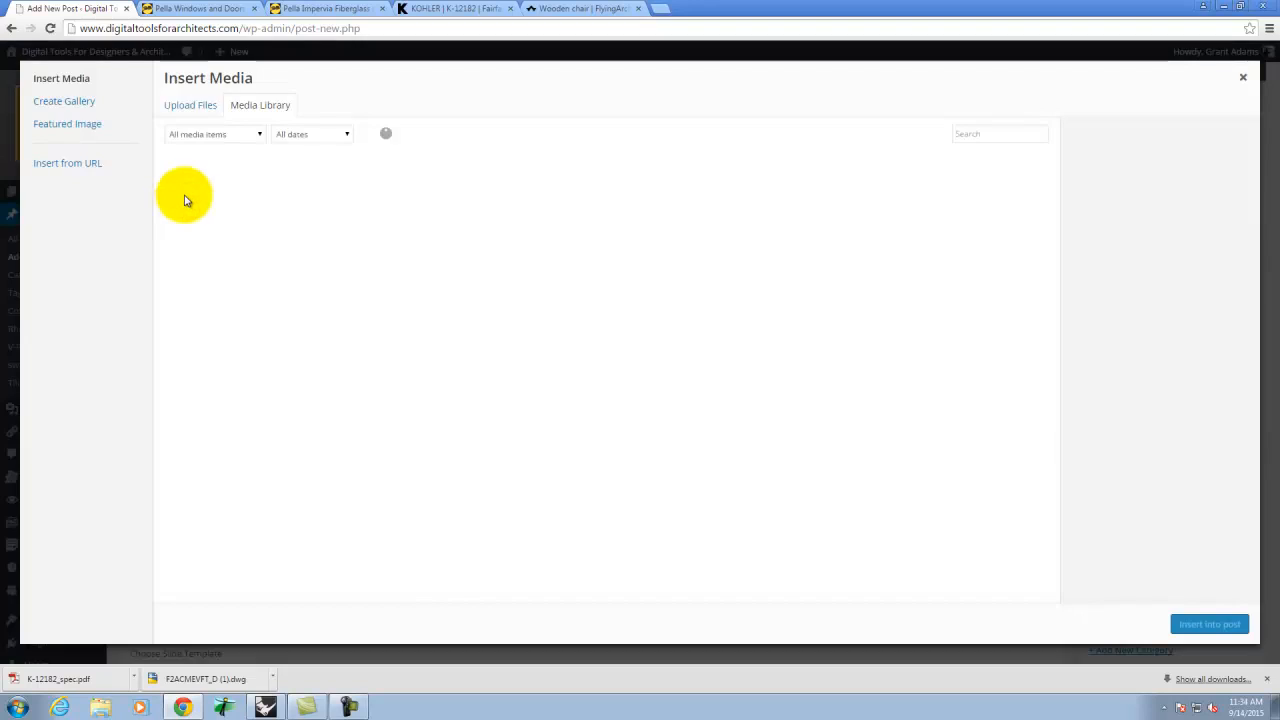
{"action": "left_click", "coordinate": [191, 106]}
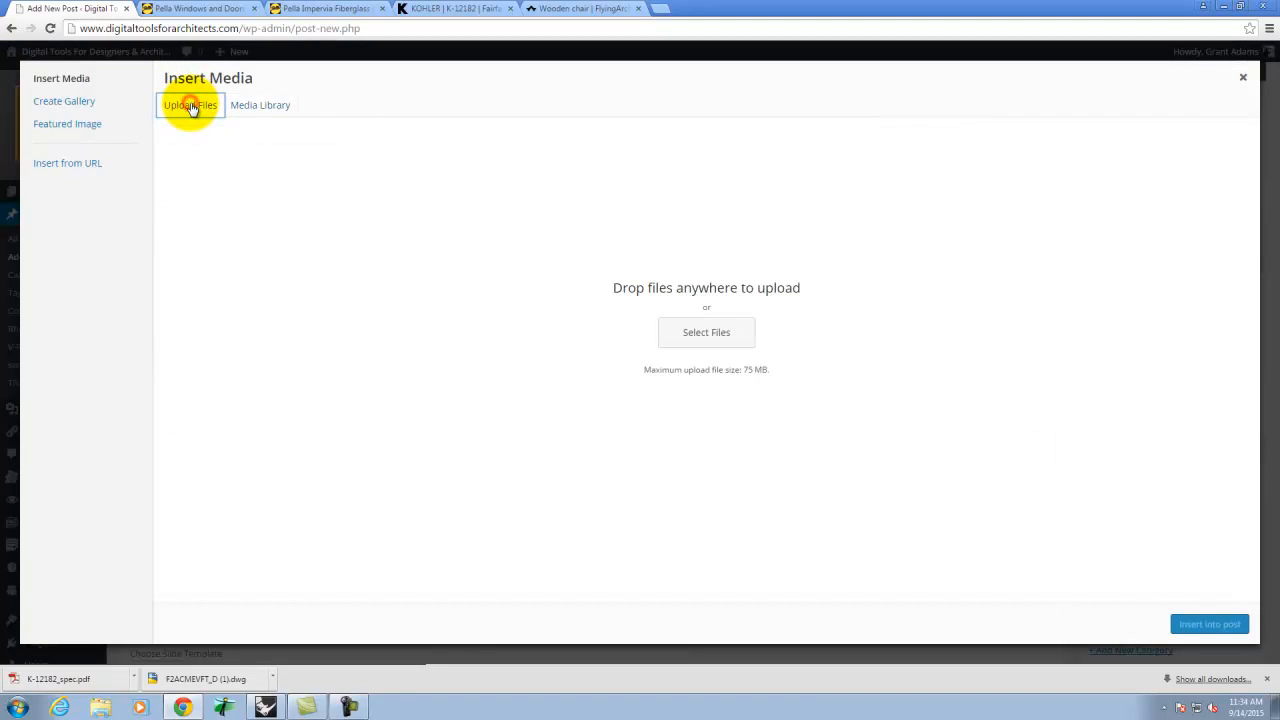
{"action": "left_click", "coordinate": [718, 337]}
{"action": "left_click", "coordinate": [177, 92]}
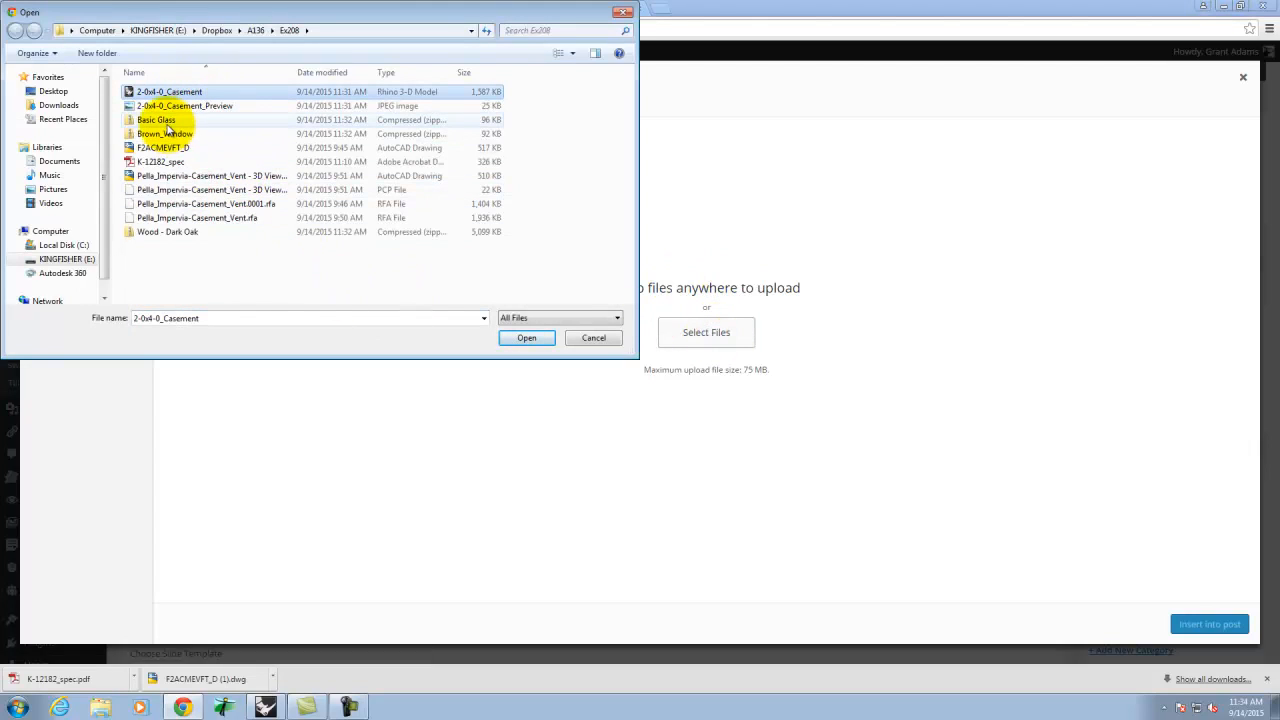
{"action": "left_click", "coordinate": [160, 119], "text": "ctrl"}
{"action": "left_click", "coordinate": [166, 133], "text": "ctrl"}
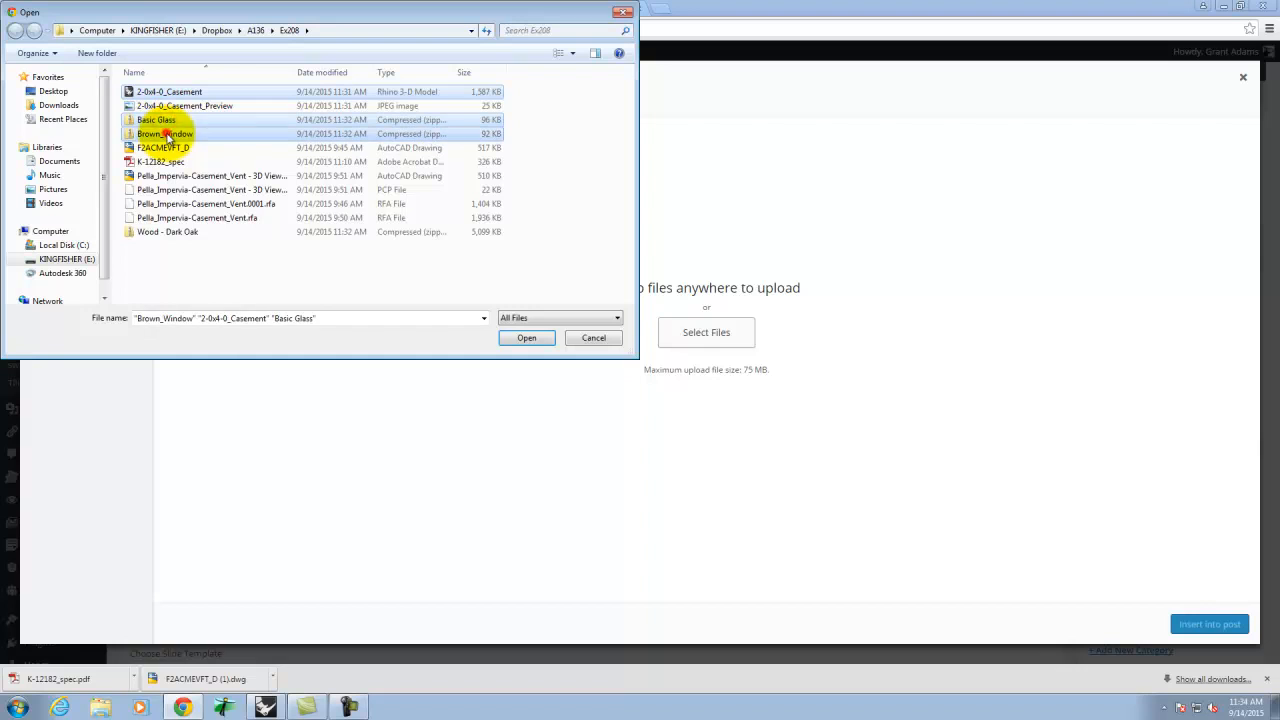
{"action": "left_click", "coordinate": [165, 232], "text": "ctrl"}
{"action": "left_click", "coordinate": [524, 337]}
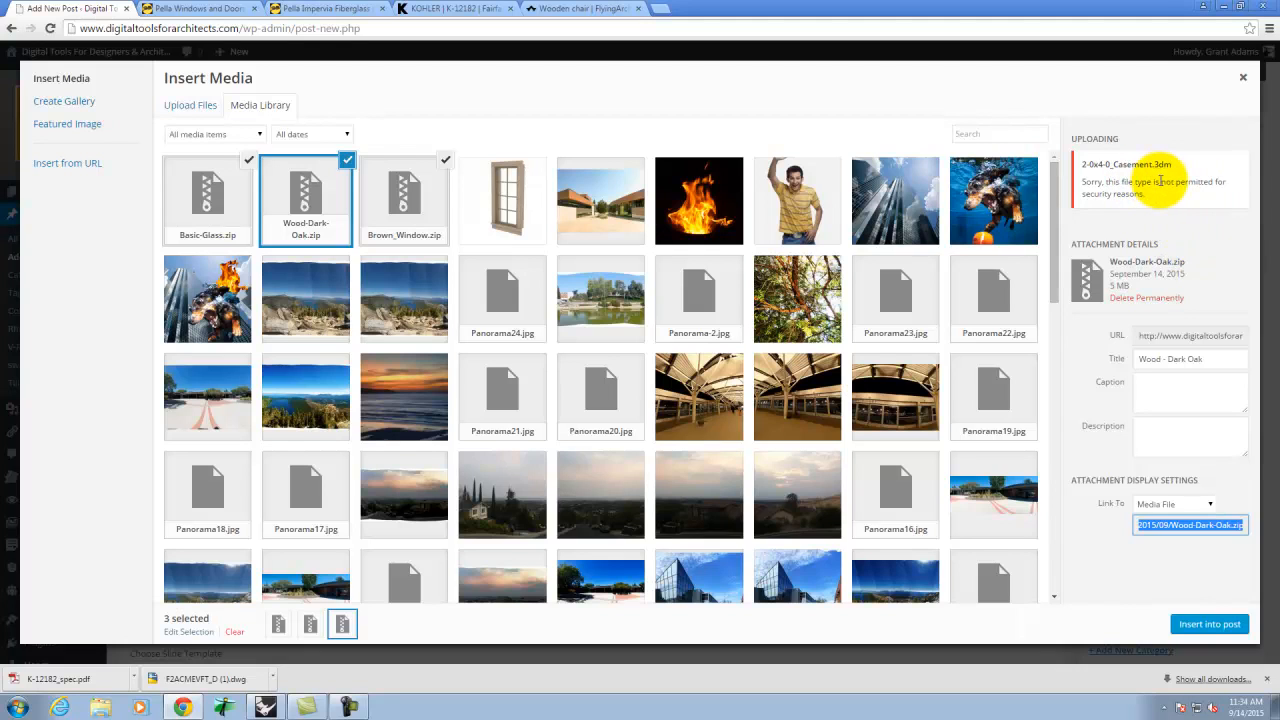
{"action": "left_click", "coordinate": [266, 707]}
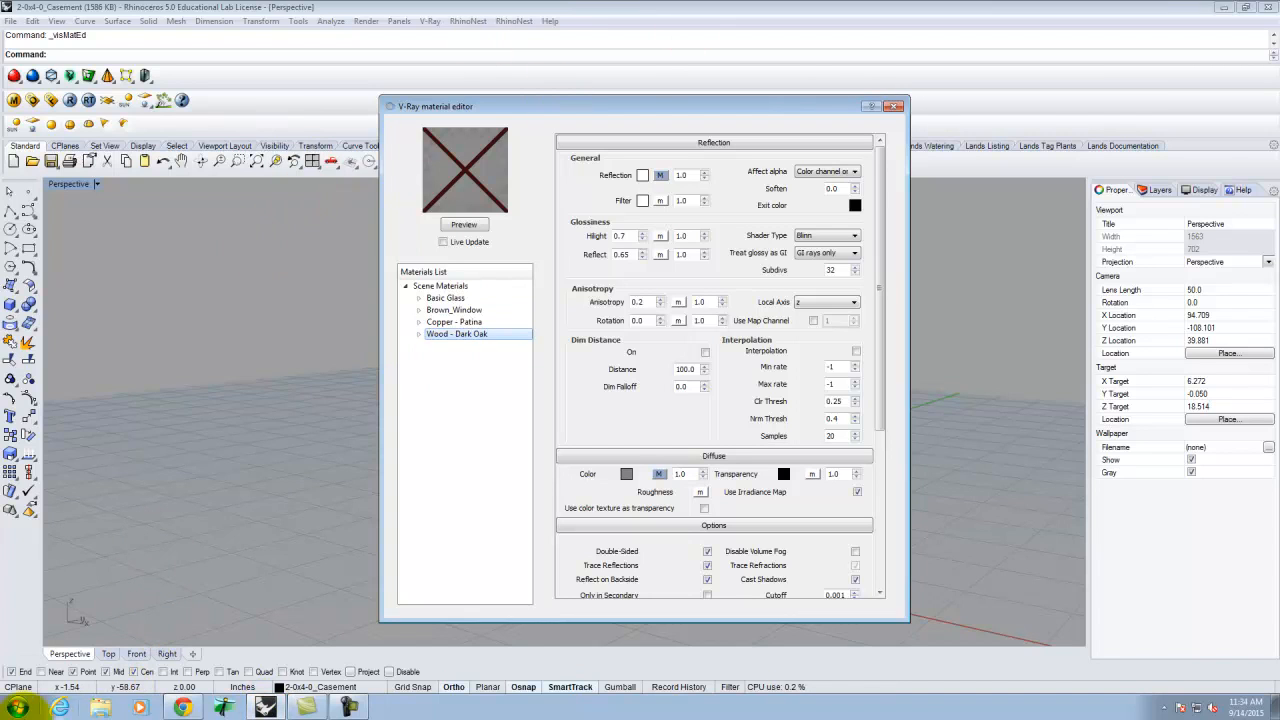
- Browse in Windows Explorer to KINGFISHER (E:) > Dropbox > A136 > Ex208
{"action": "left_click", "coordinate": [15, 707]}
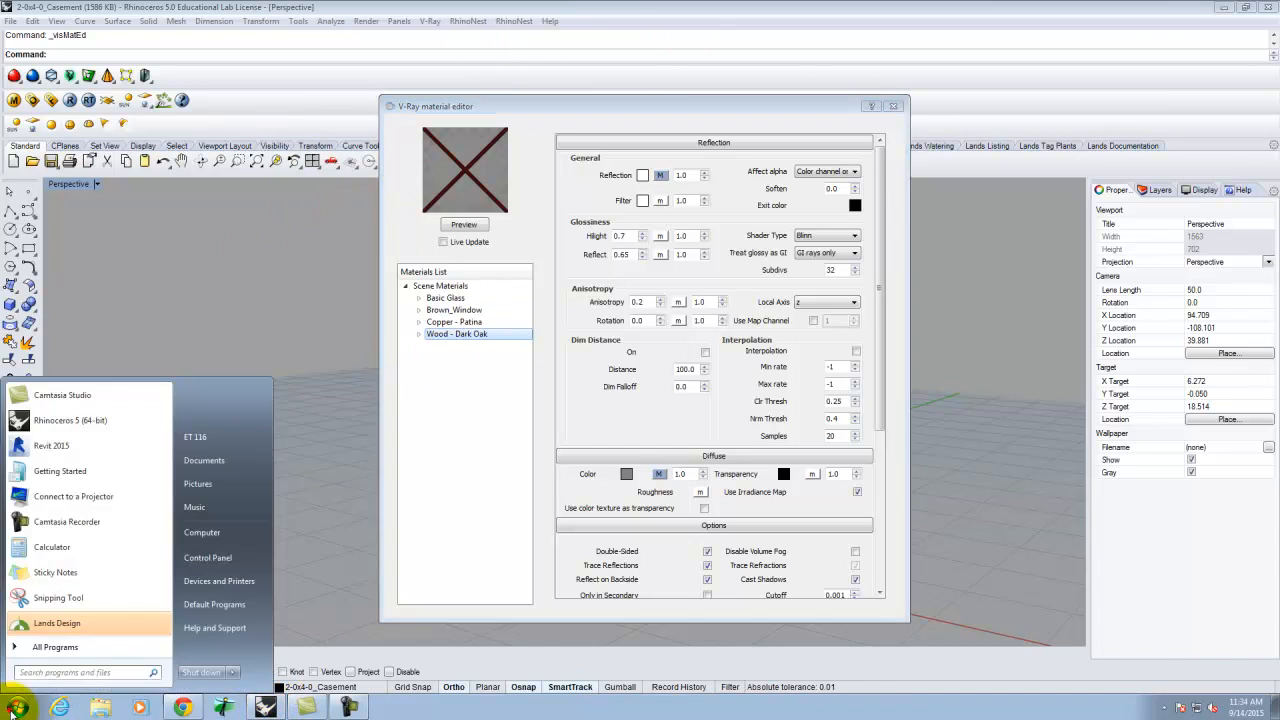
{"action": "left_click", "coordinate": [176, 543]}
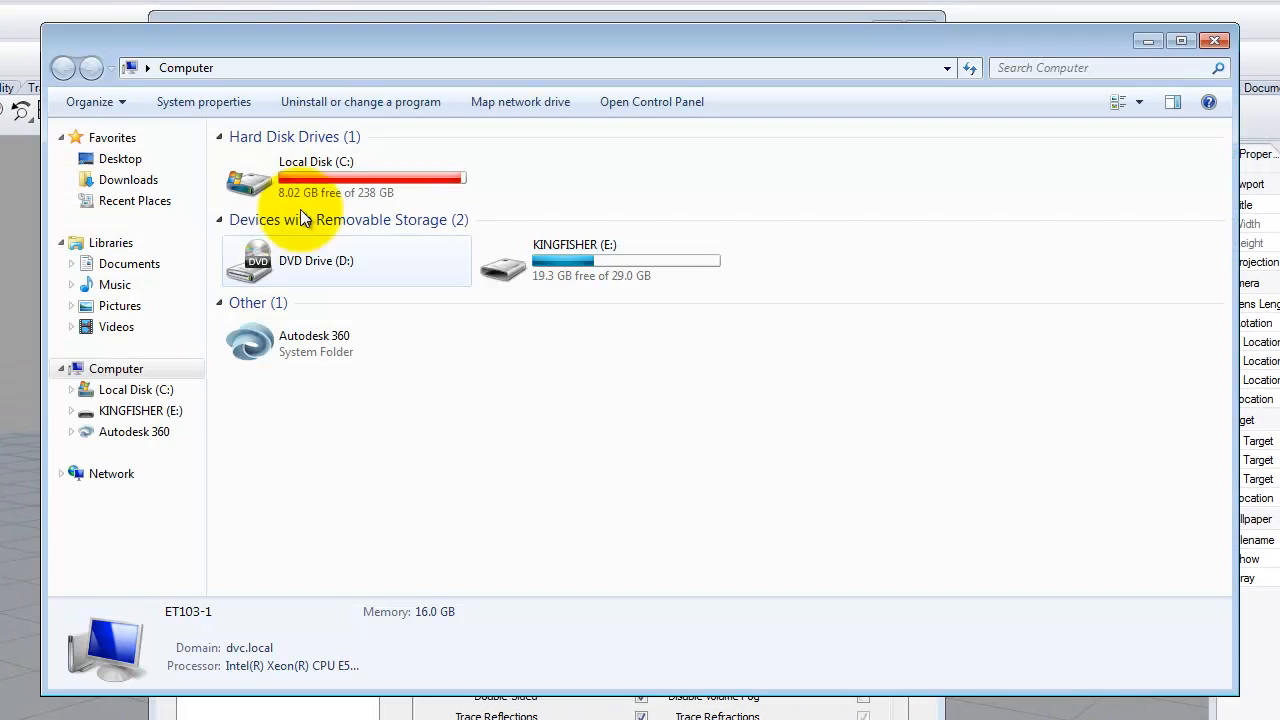
{"action": "double_click", "coordinate": [517, 245]}
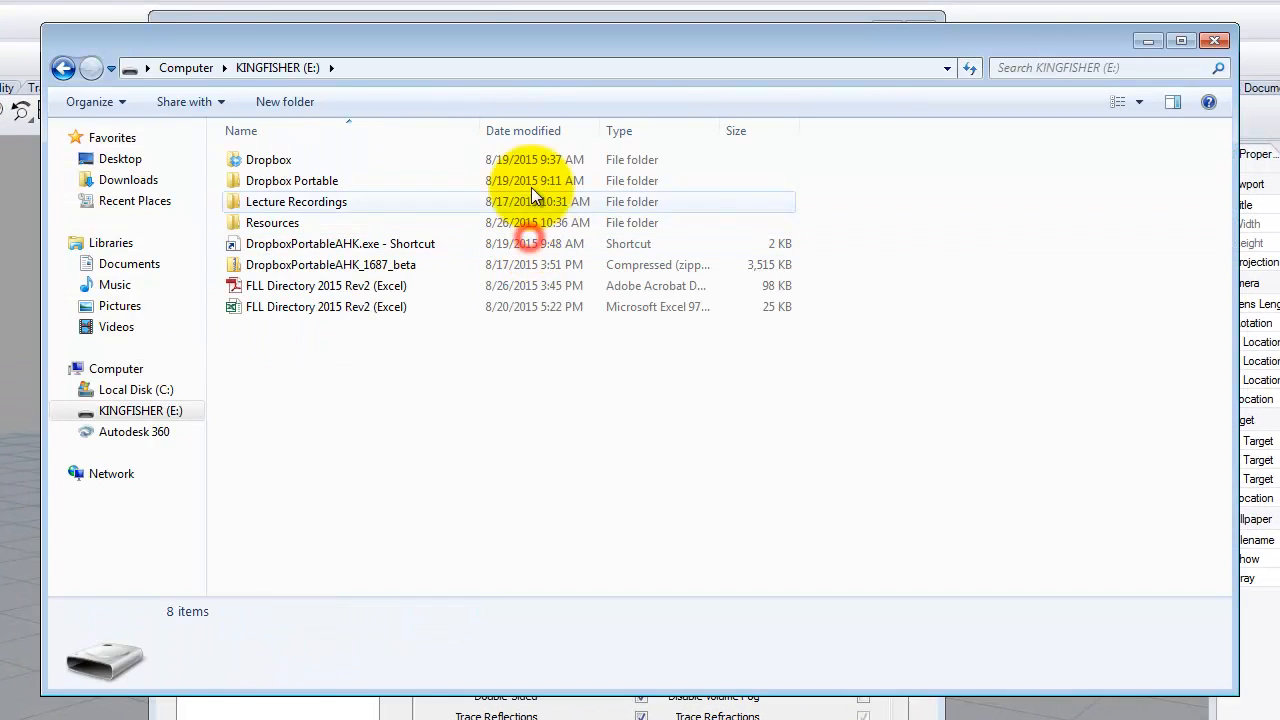
{"action": "double_click", "coordinate": [262, 162]}
{"action": "double_click", "coordinate": [253, 178]}
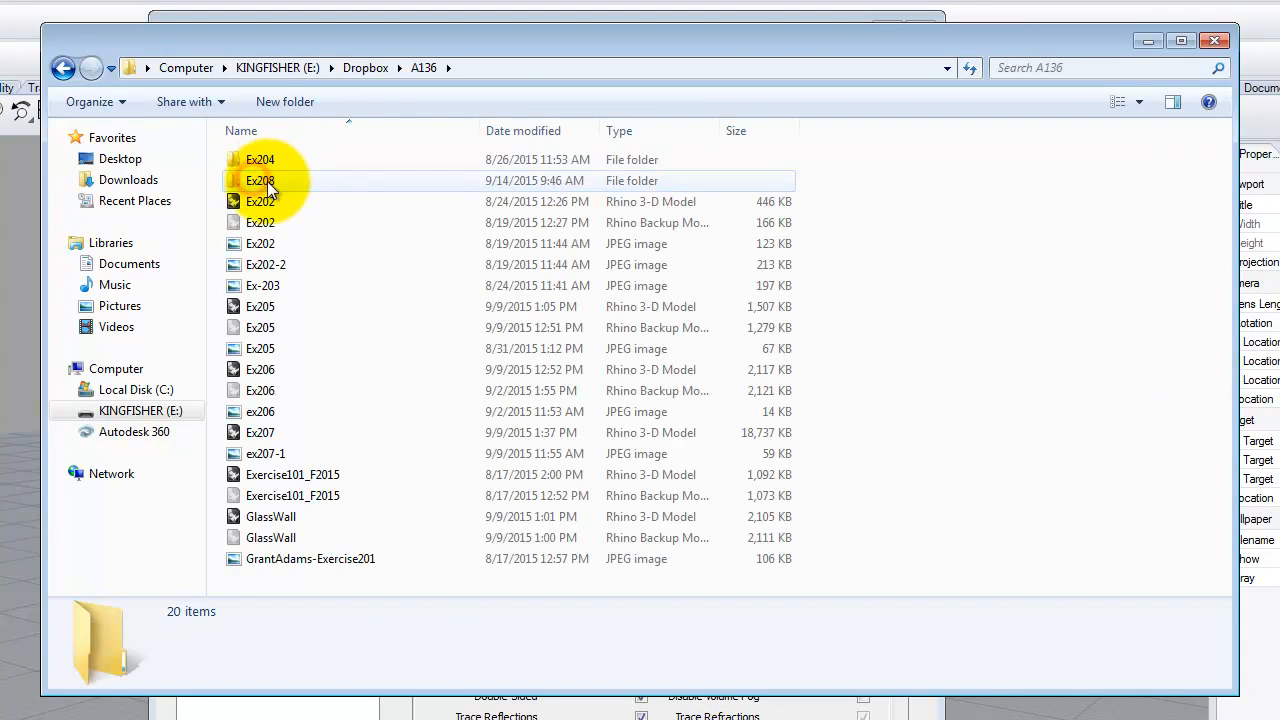
{"action": "double_click", "coordinate": [255, 180]}
- Compress the model, preview image and three material zips into one zipped folder
{"action": "left_click", "coordinate": [316, 162]}
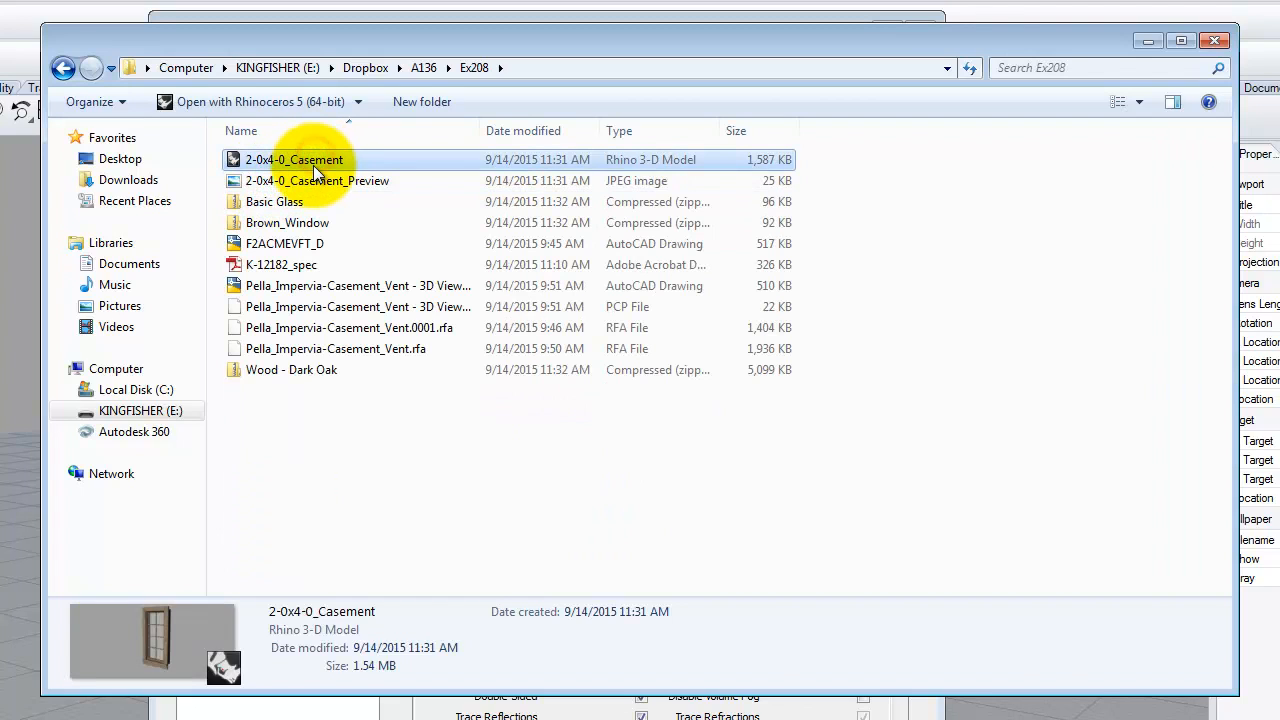
{"action": "left_click", "coordinate": [320, 180], "text": "shift"}
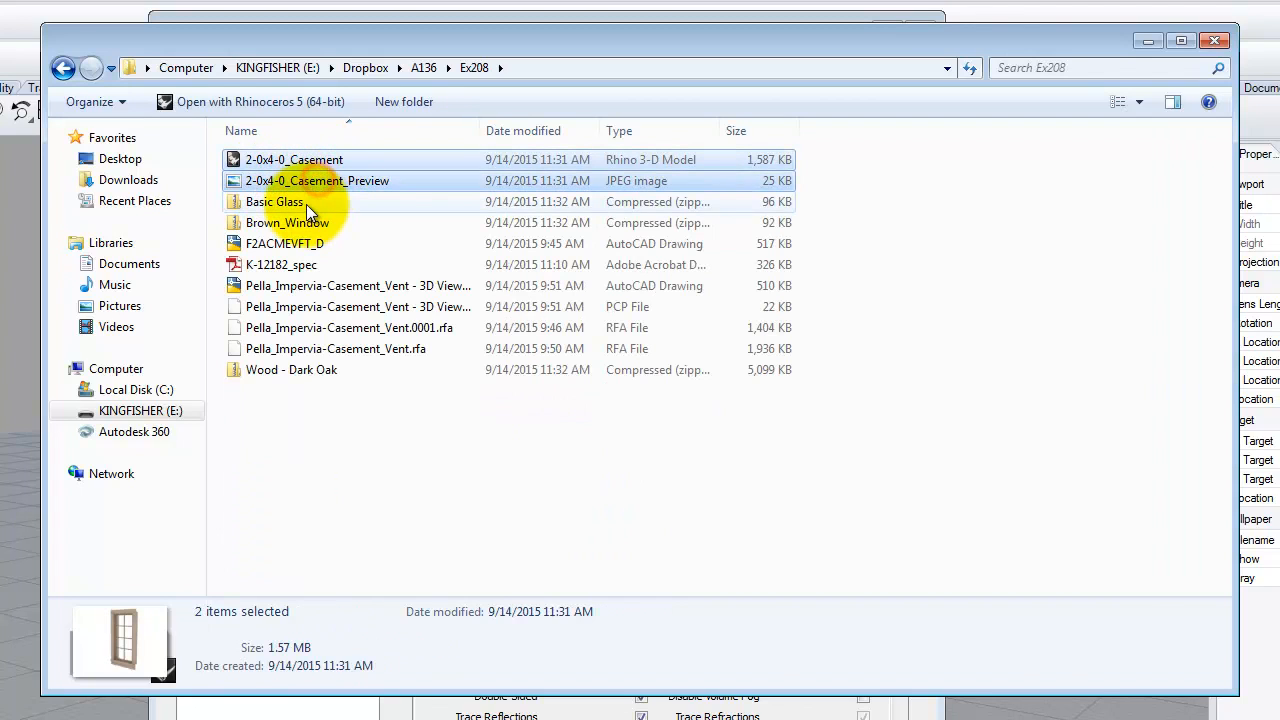
{"action": "left_click", "coordinate": [306, 204], "text": "ctrl"}
{"action": "left_click", "coordinate": [305, 220], "text": "ctrl"}
{"action": "left_click", "coordinate": [308, 371], "text": "ctrl"}
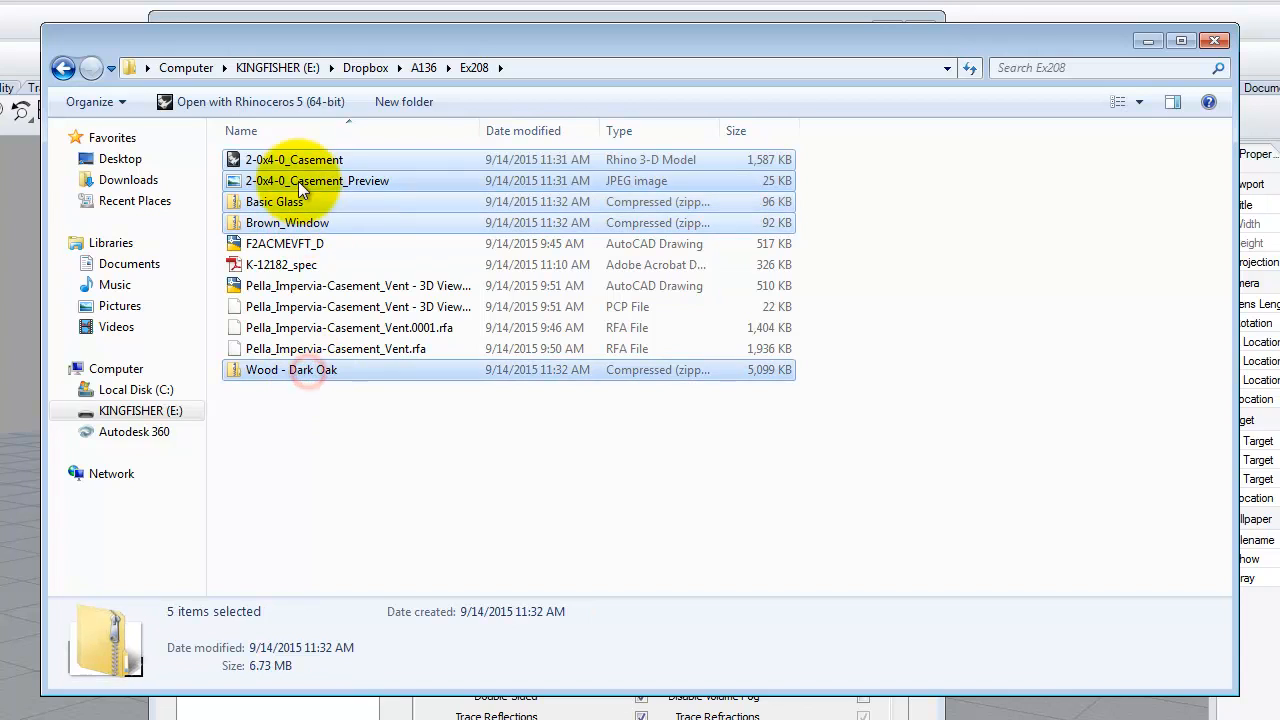
{"action": "right_click", "coordinate": [293, 173]}
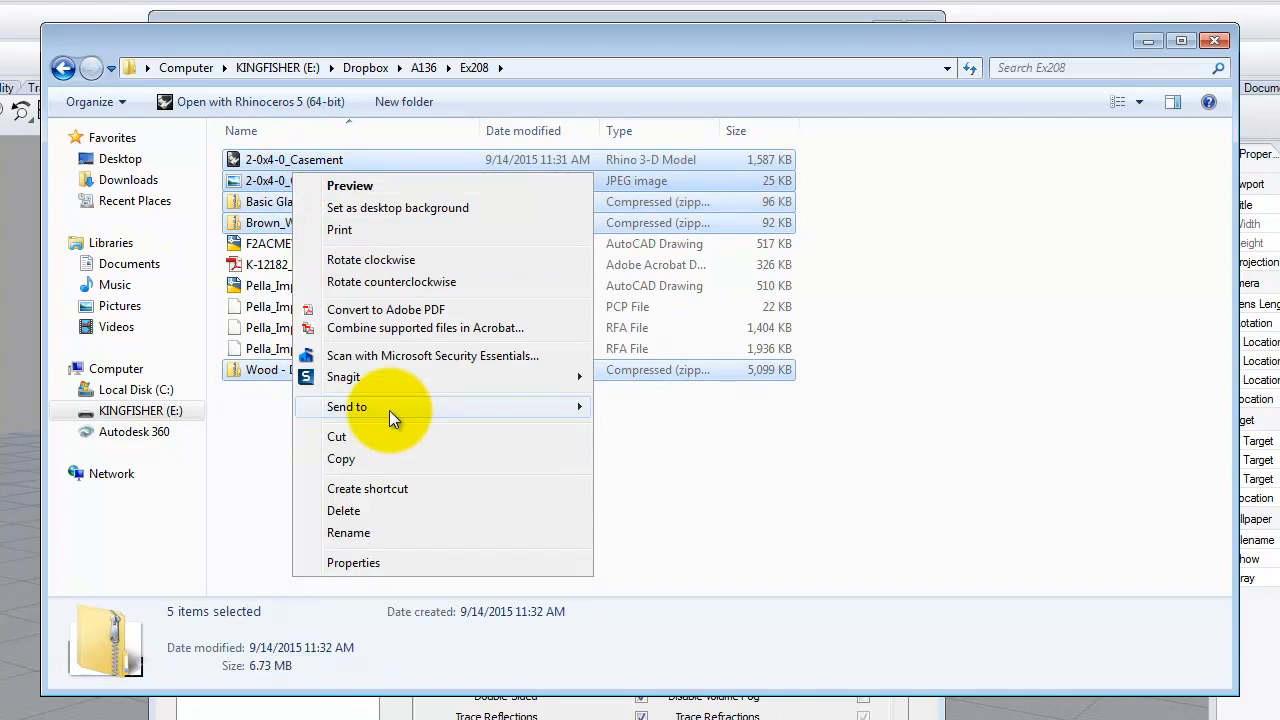
{"action": "mouse_move", "coordinate": [389, 412]}
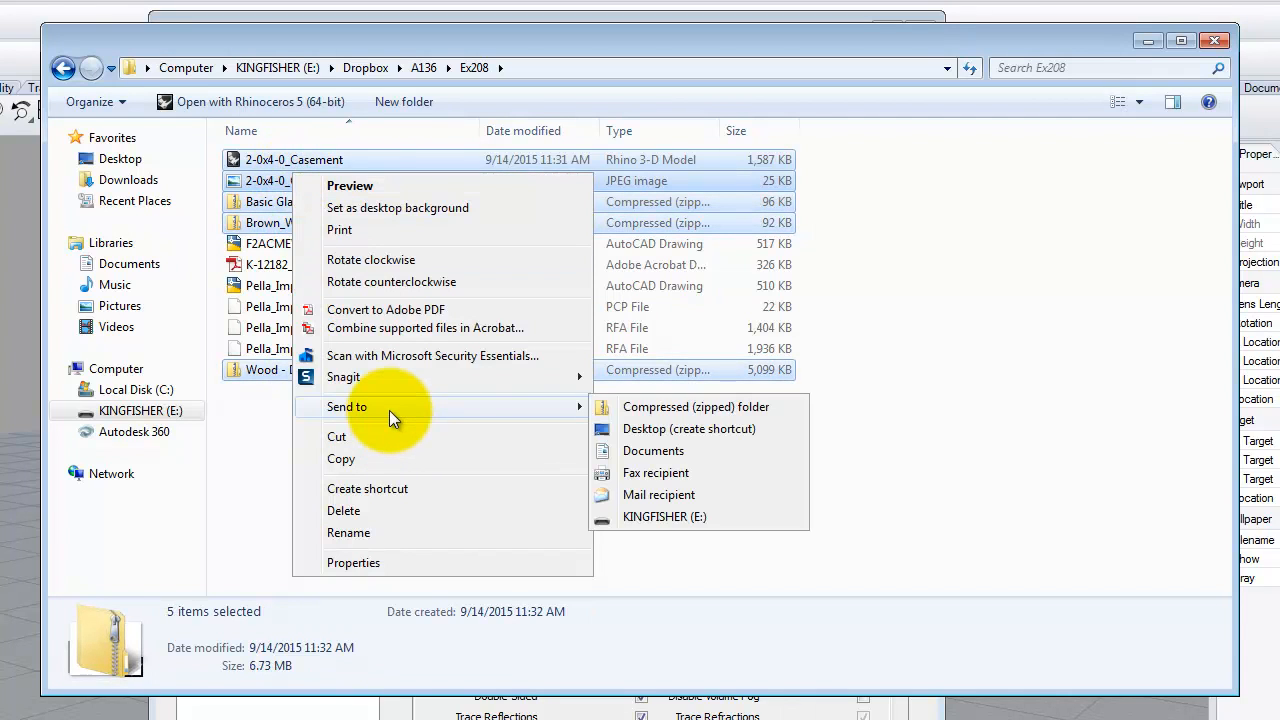
{"action": "left_click", "coordinate": [710, 409]}
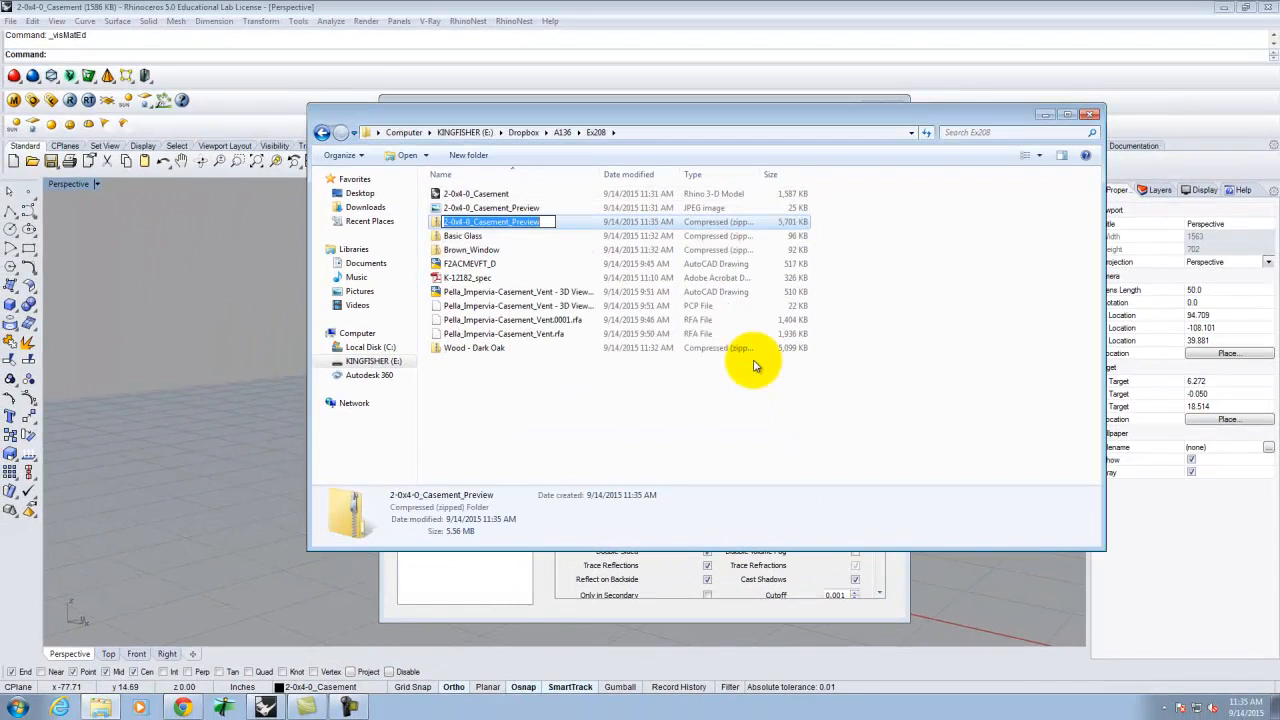
- Upload the 2-0x4-0_Casement_Preview zip to the media library and insert its download link into the post
{"action": "left_click", "coordinate": [180, 706]}
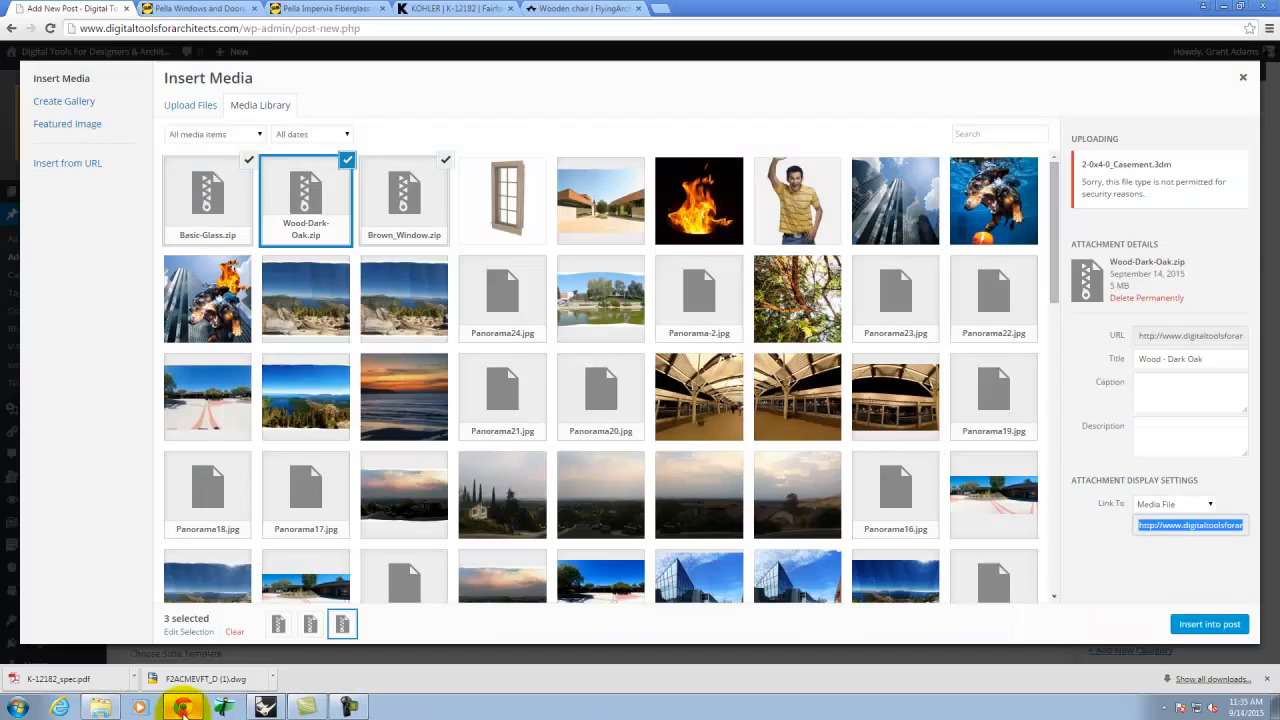
{"action": "left_click", "coordinate": [186, 106]}
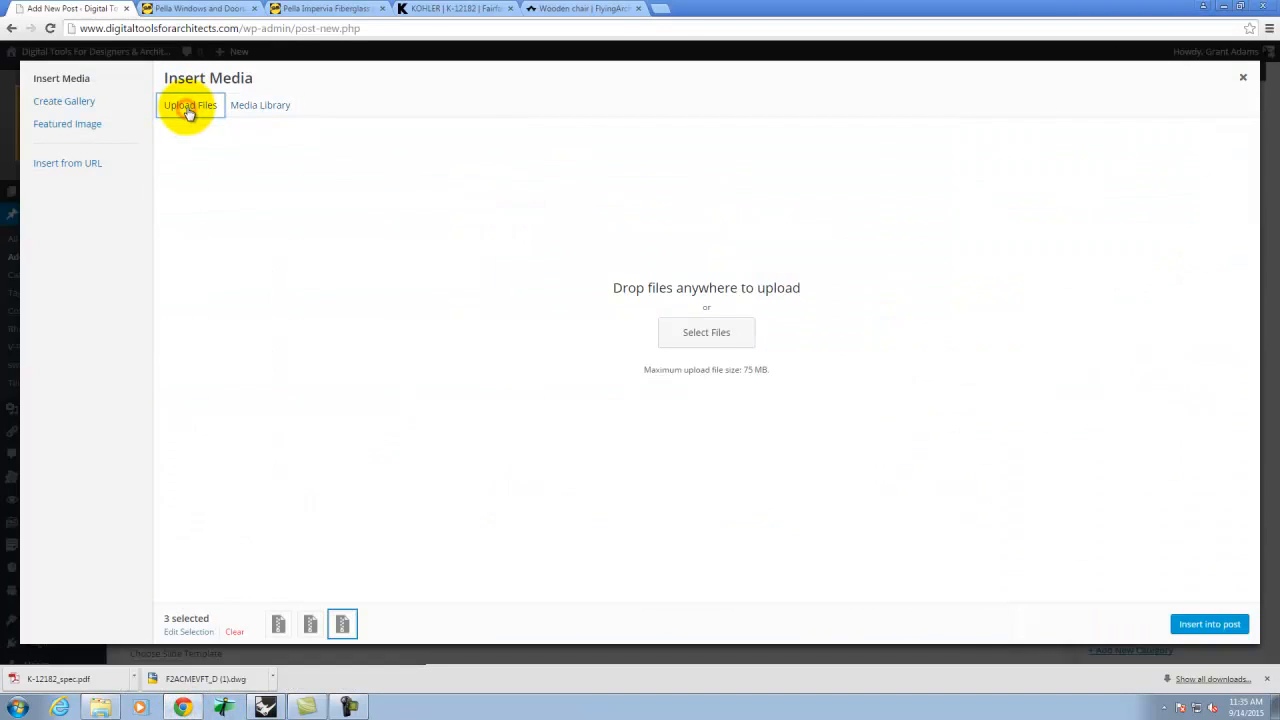
{"action": "left_click", "coordinate": [704, 331]}
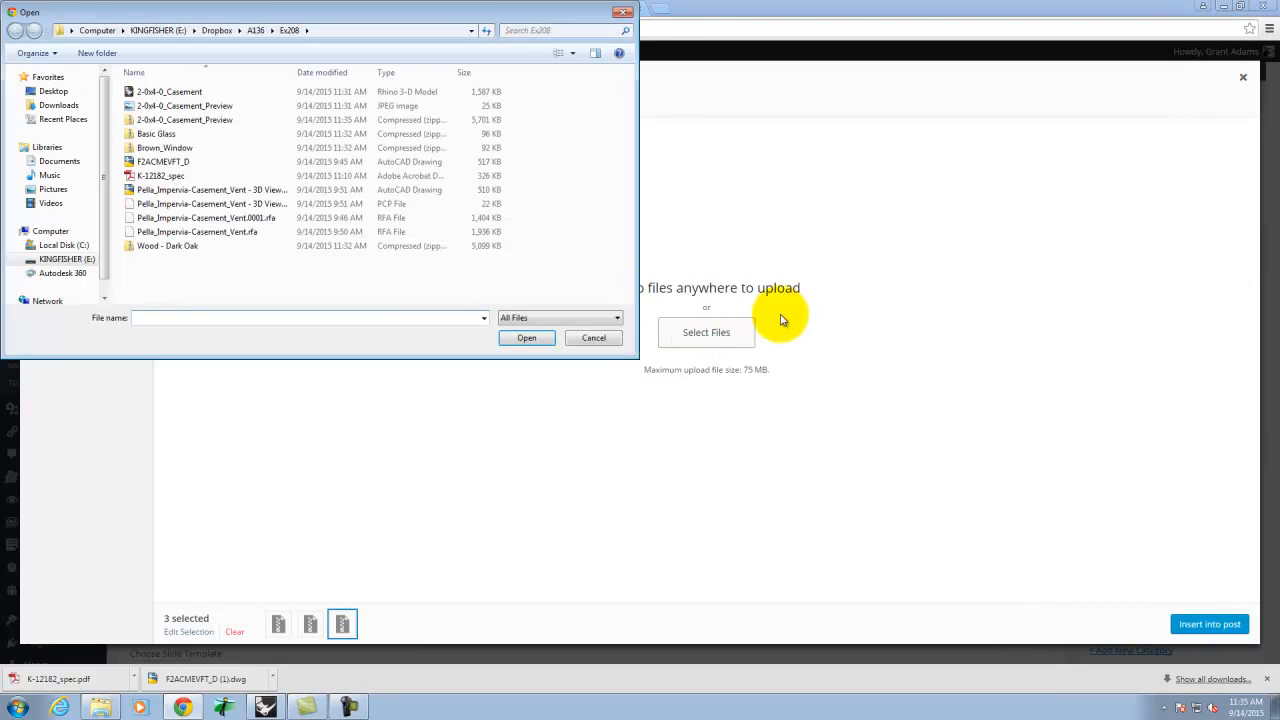
{"action": "left_click", "coordinate": [226, 119]}
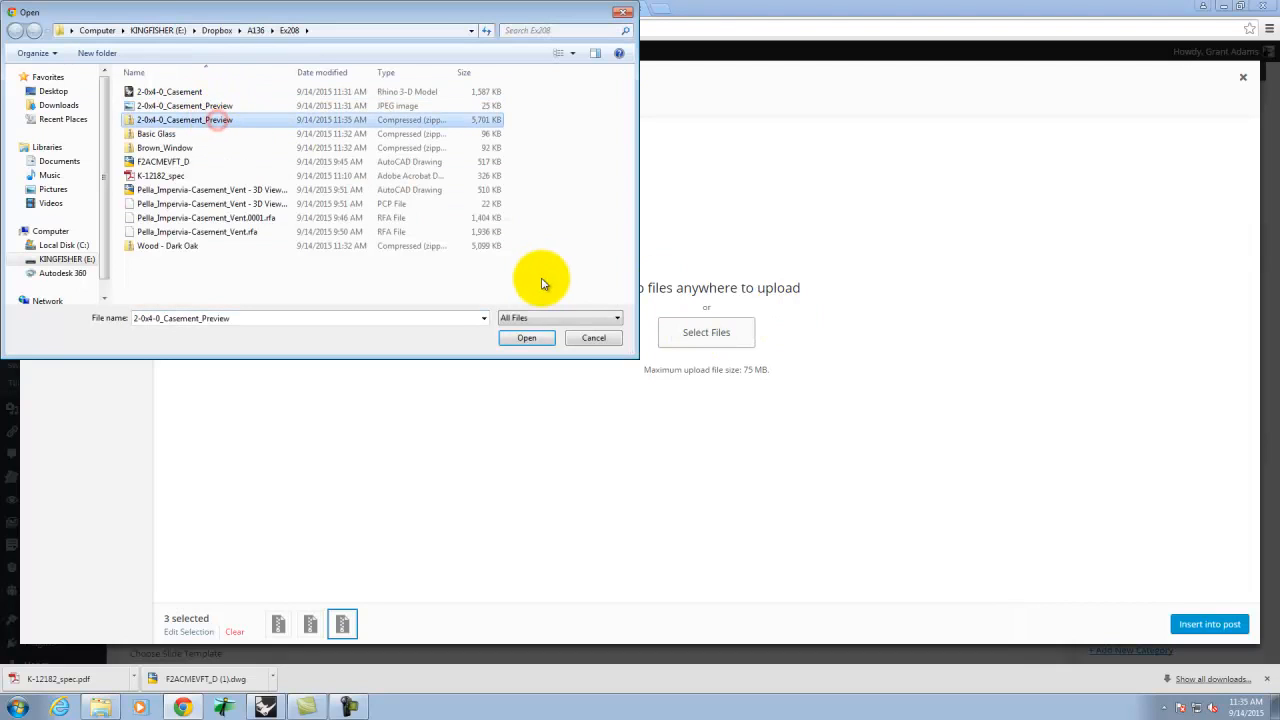
{"action": "left_click", "coordinate": [543, 341]}
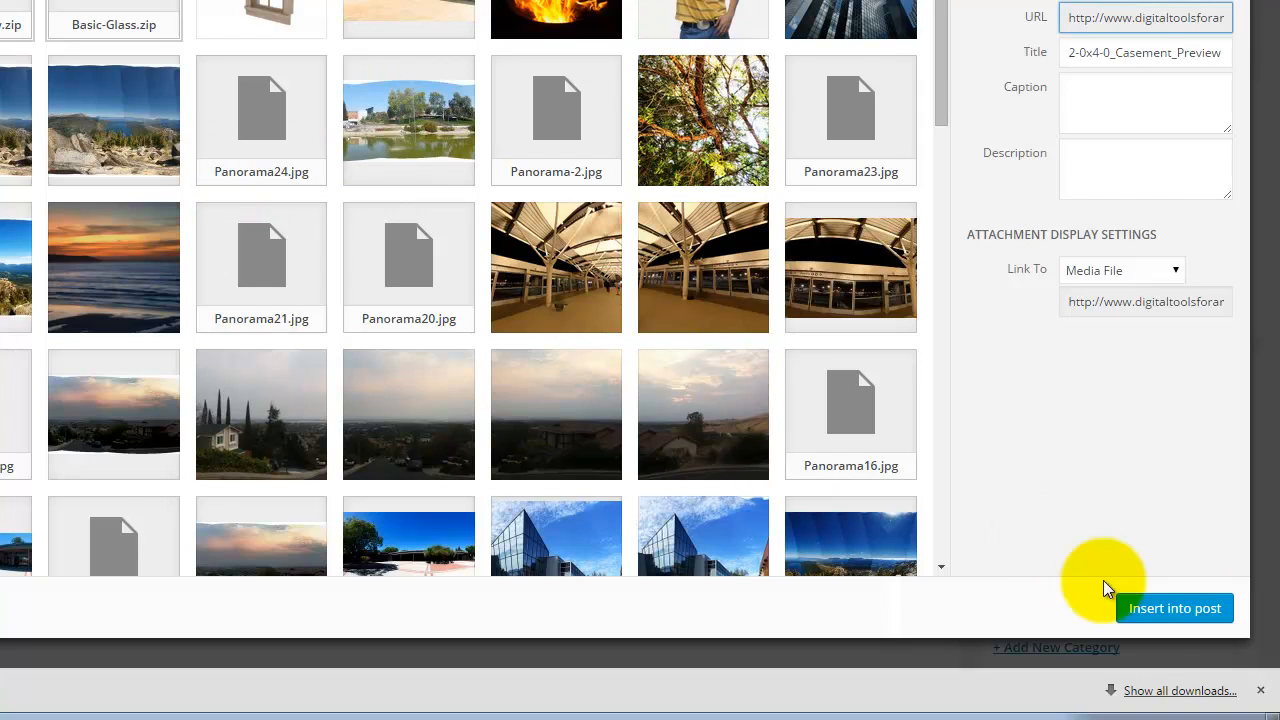
{"action": "left_click", "coordinate": [1205, 609]}
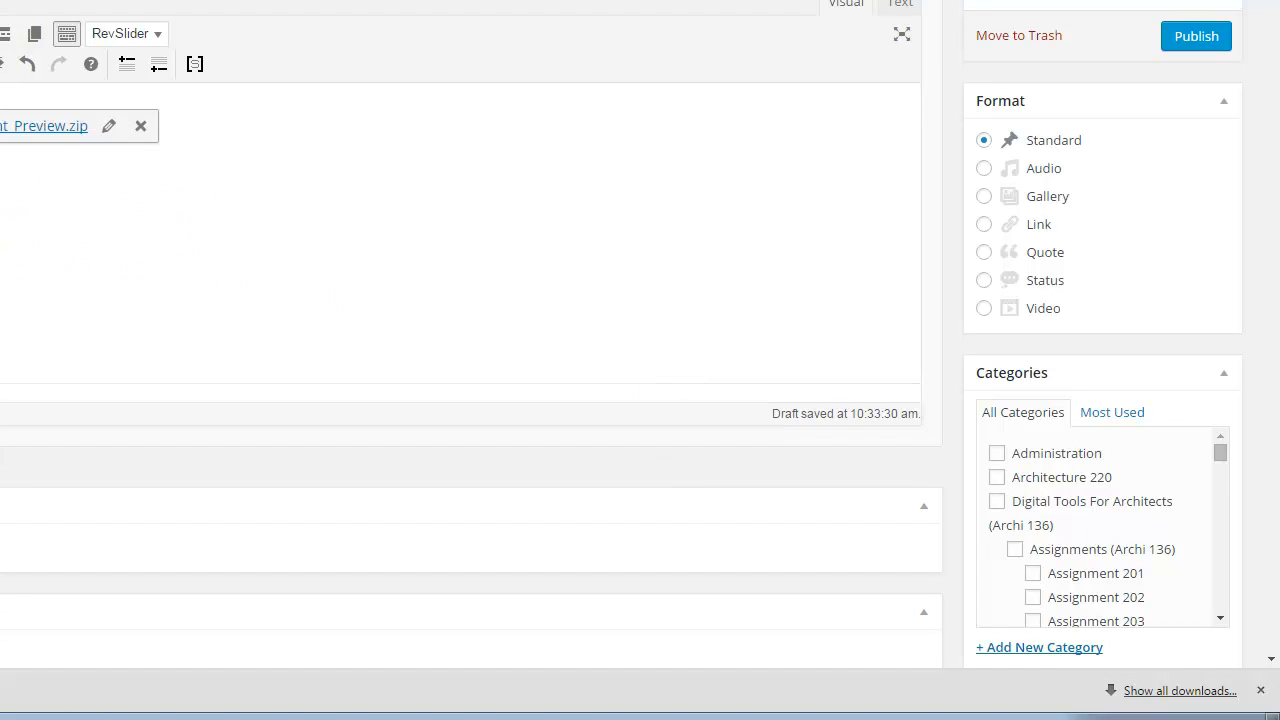
{"action": "left_click", "coordinate": [291, 132]}
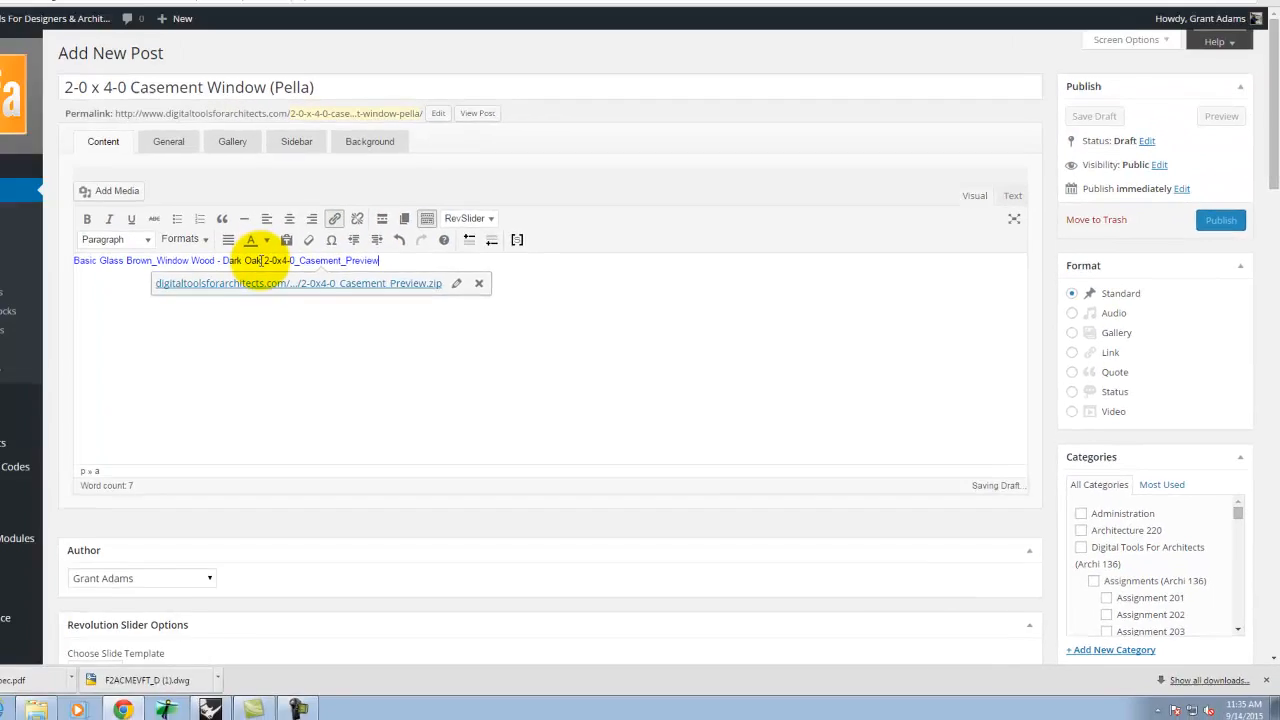
- Delete the extra material links and type a 'Download:' heading above the zip link
{"action": "left_click_drag", "start_coordinate": [314, 281], "coordinate": [72, 278]}
{"action": "key", "text": "BackSpace"}
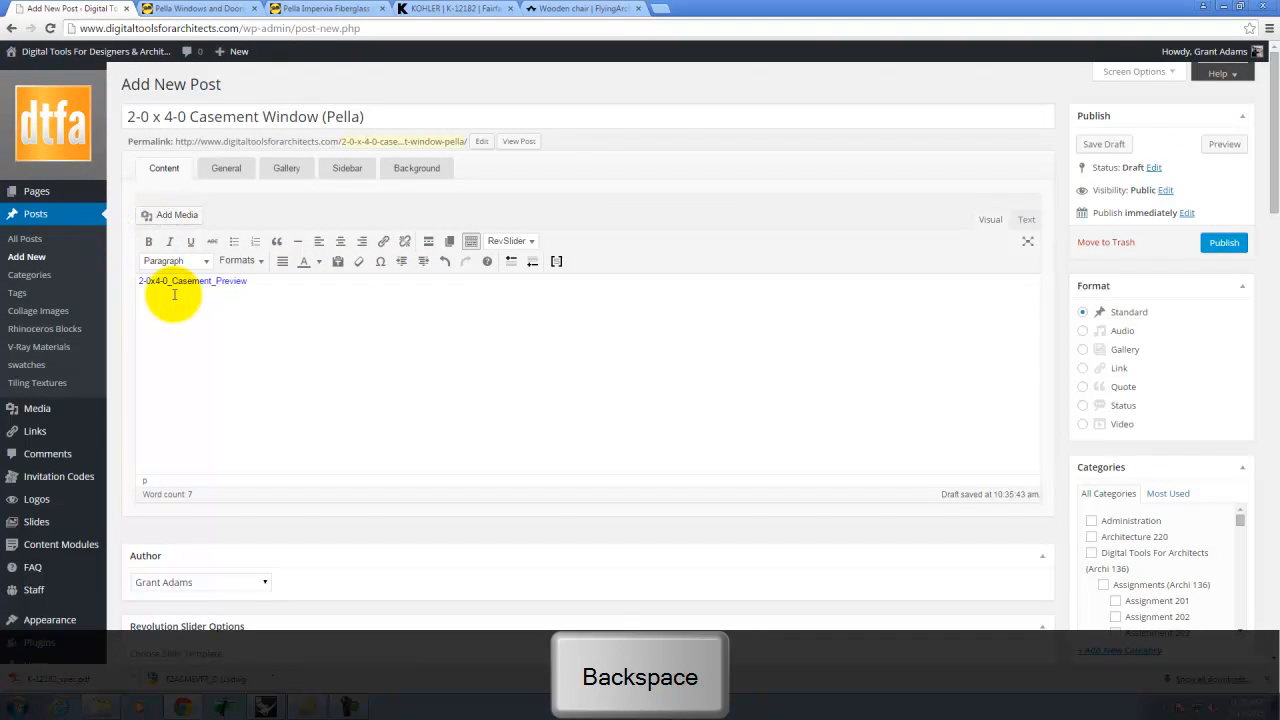
{"action": "key", "text": "Right"}
{"action": "key", "text": "Return"}
{"action": "key", "text": "Up"}
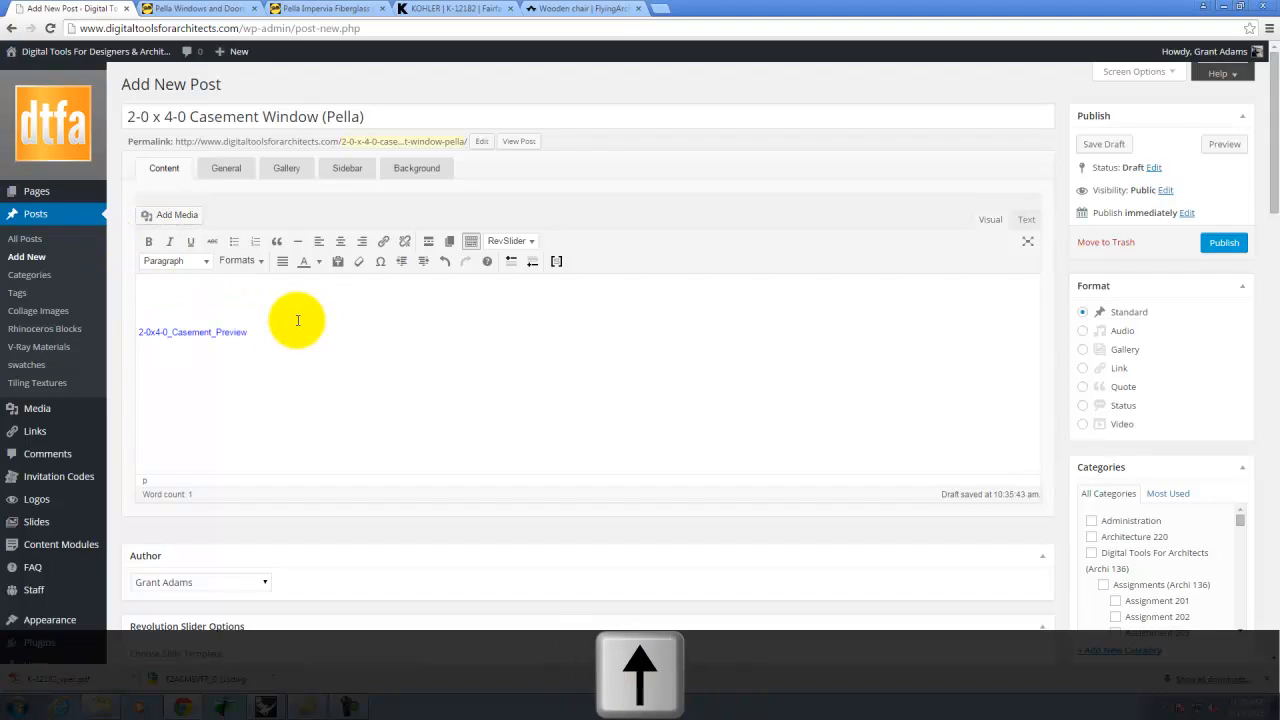
{"action": "key", "text": "BackSpace"}
{"action": "type", "text": "Dowqnlo"}
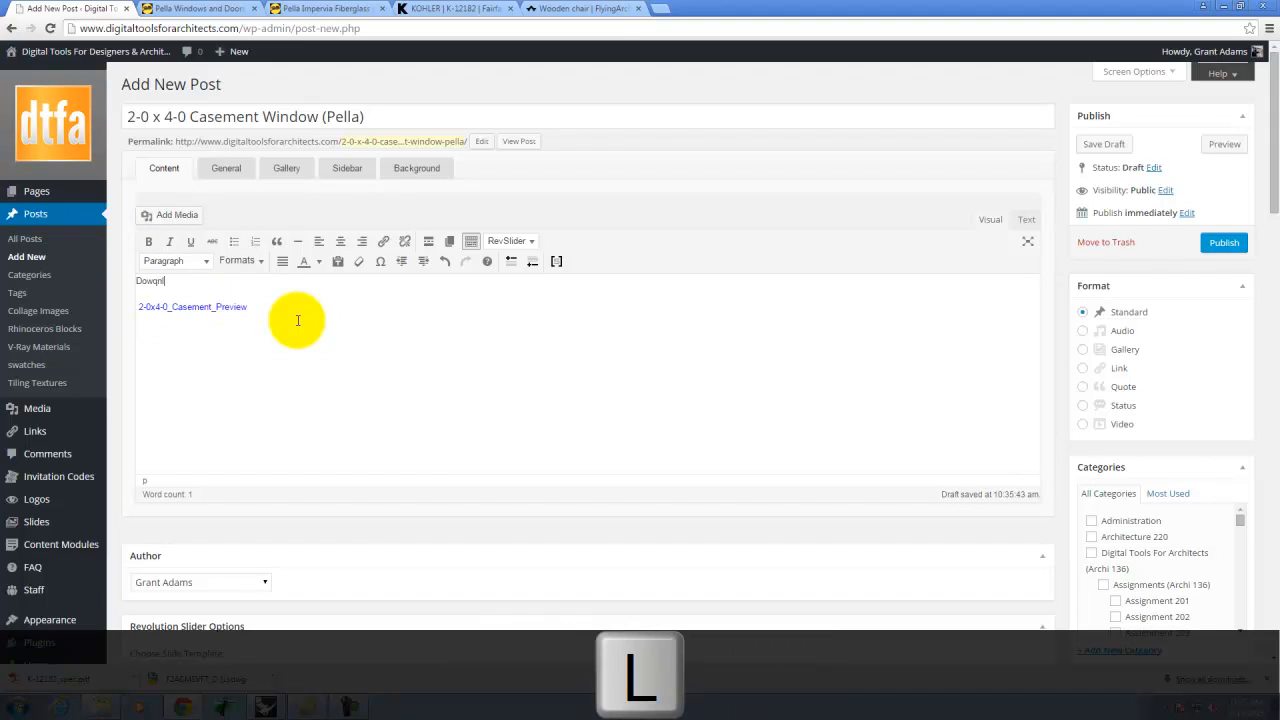
{"action": "key", "text": "BackSpace"}
{"action": "key", "text": "BackSpace"}
{"action": "type", "text": "nload"}
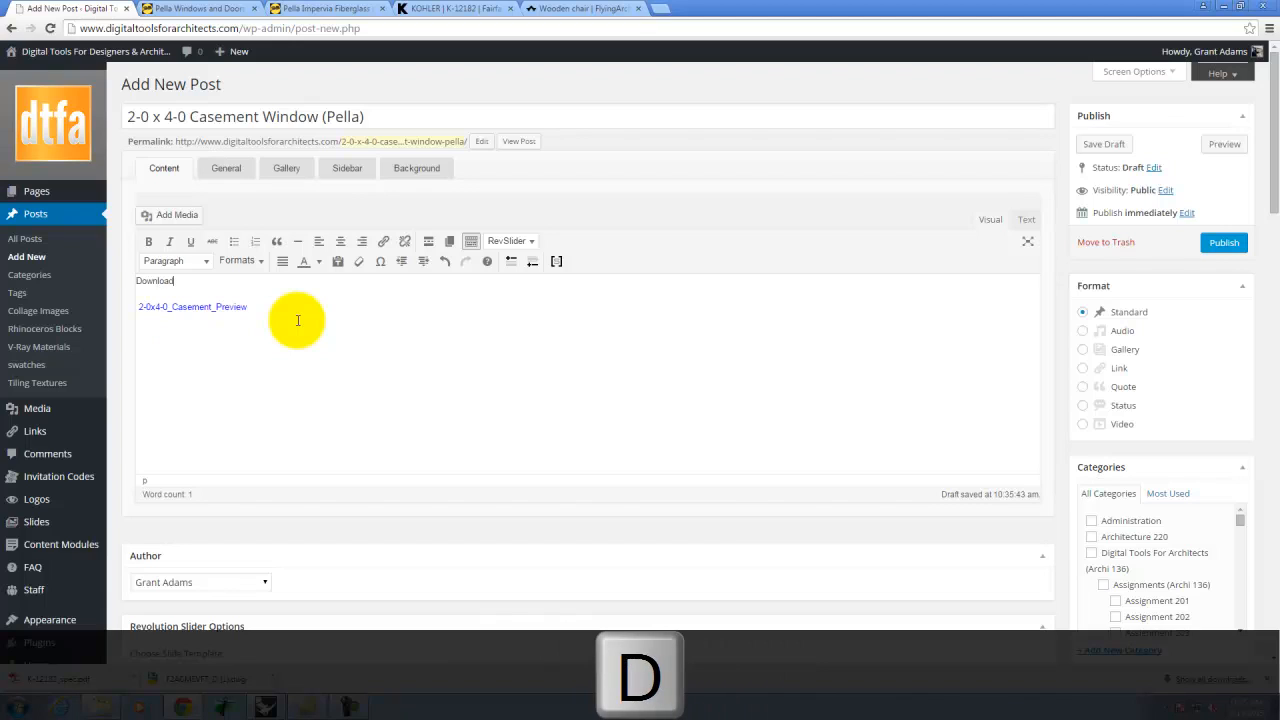
{"action": "type", "text": " :"}
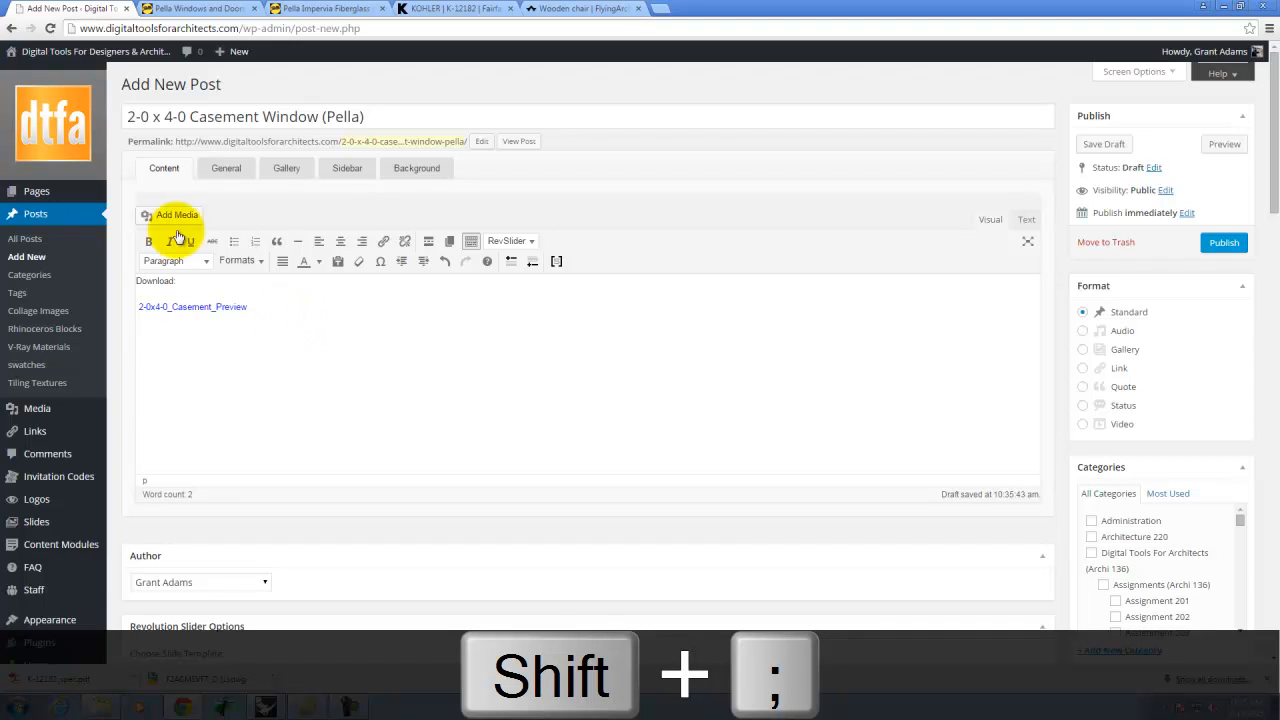
- Add a 'Notes:' heading and 'All materials are included in the zip file' below the link
{"action": "left_click", "coordinate": [265, 307]}
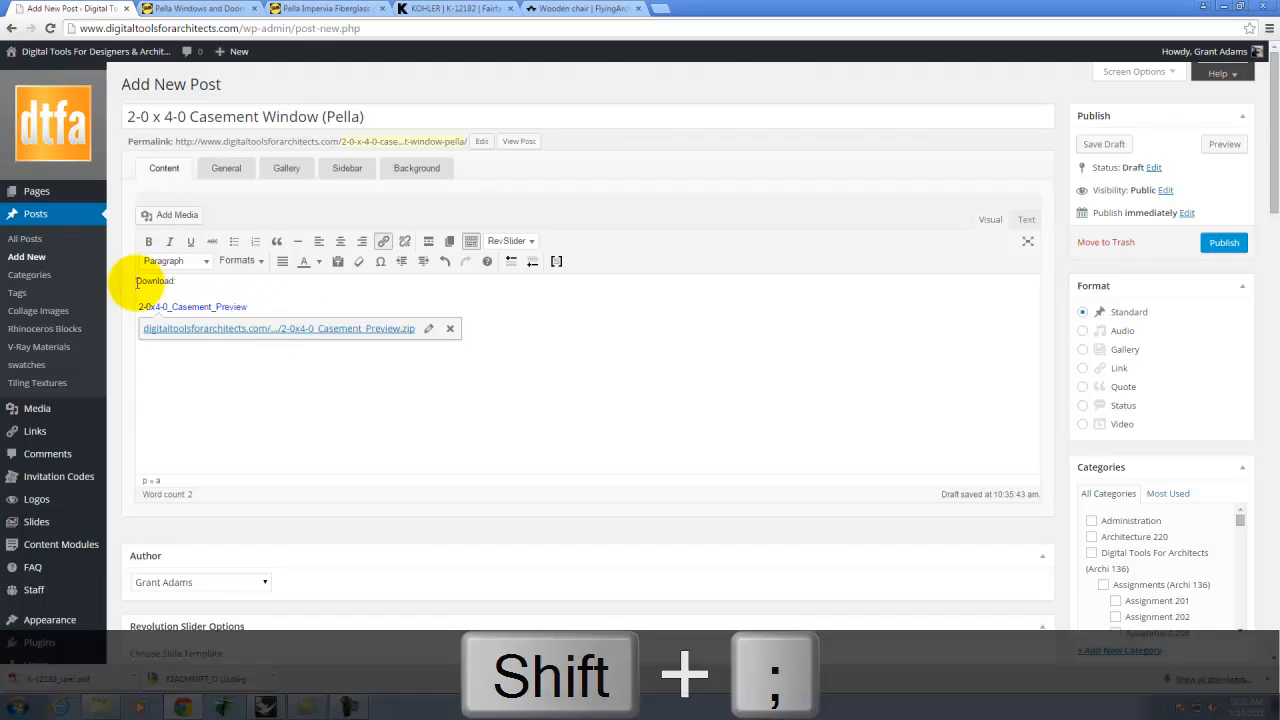
{"action": "left_click", "coordinate": [140, 282]}
{"action": "left_click", "coordinate": [266, 306]}
{"action": "key", "text": "Return"}
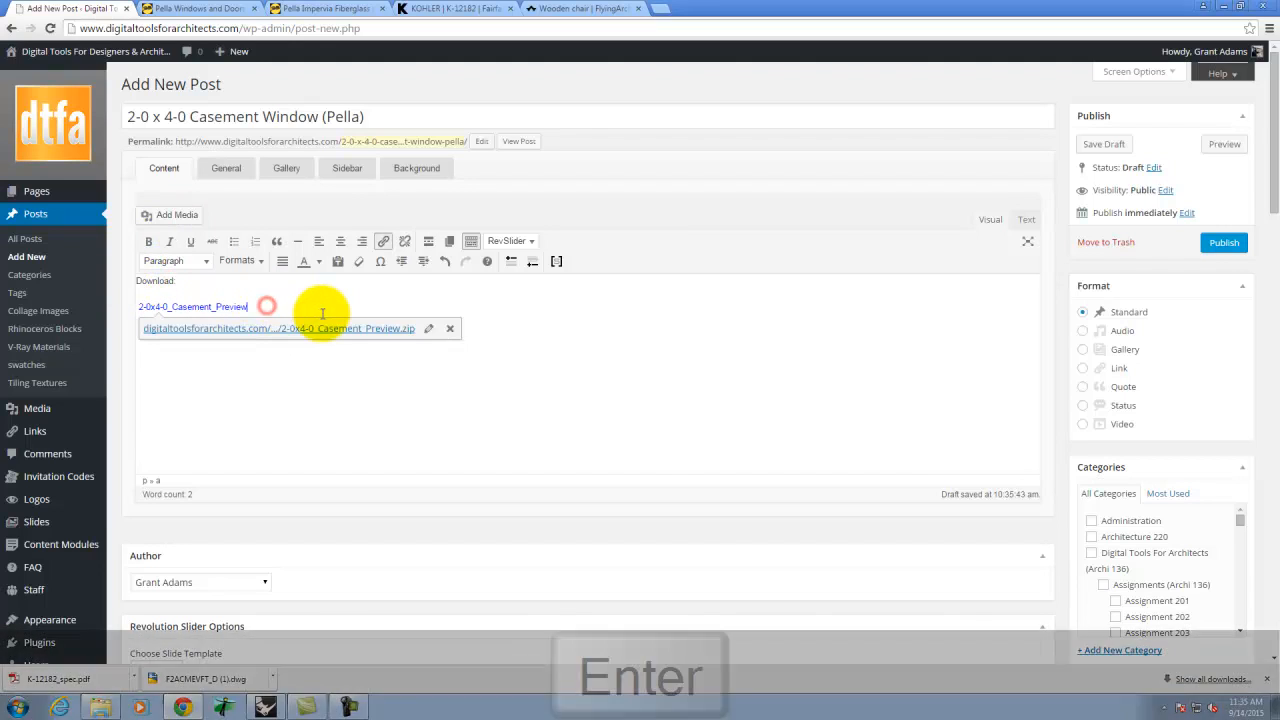
{"action": "type", "text": "NOTE"}
{"action": "key", "text": "BackSpace"}
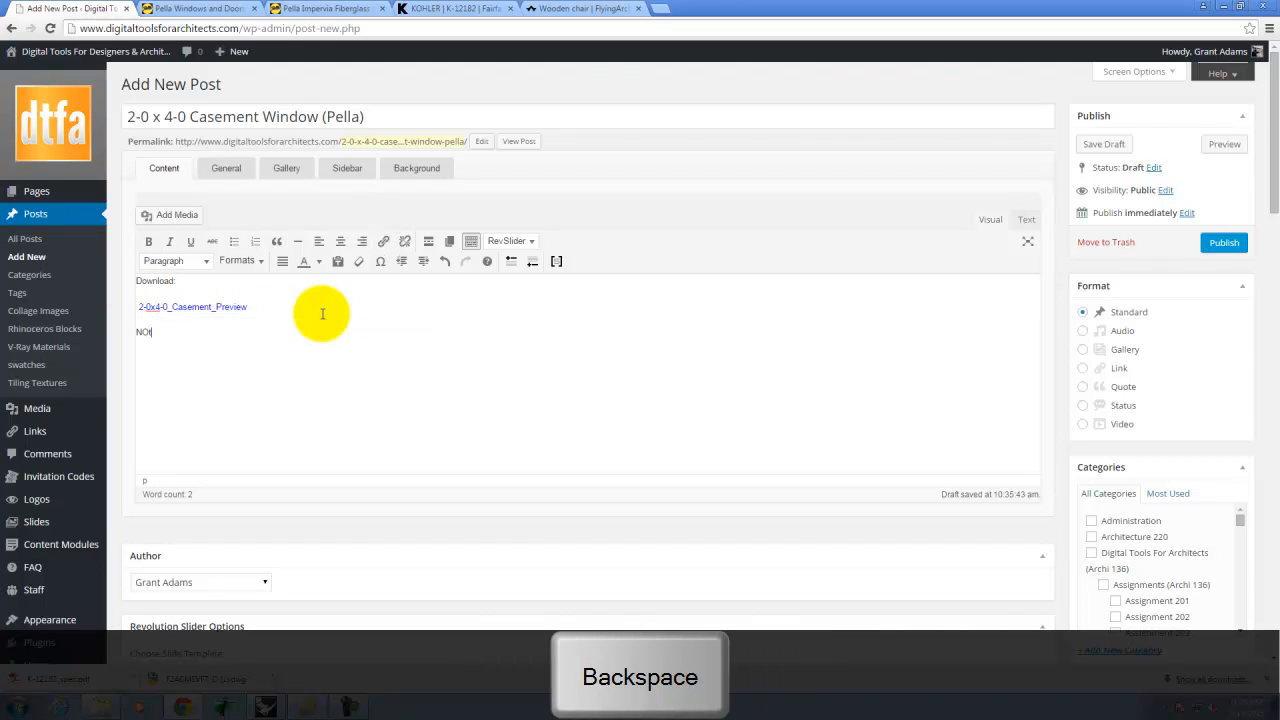
{"action": "type", "text": "otes:"}
{"action": "key", "text": "Return"}
{"action": "type", "text": "All "}
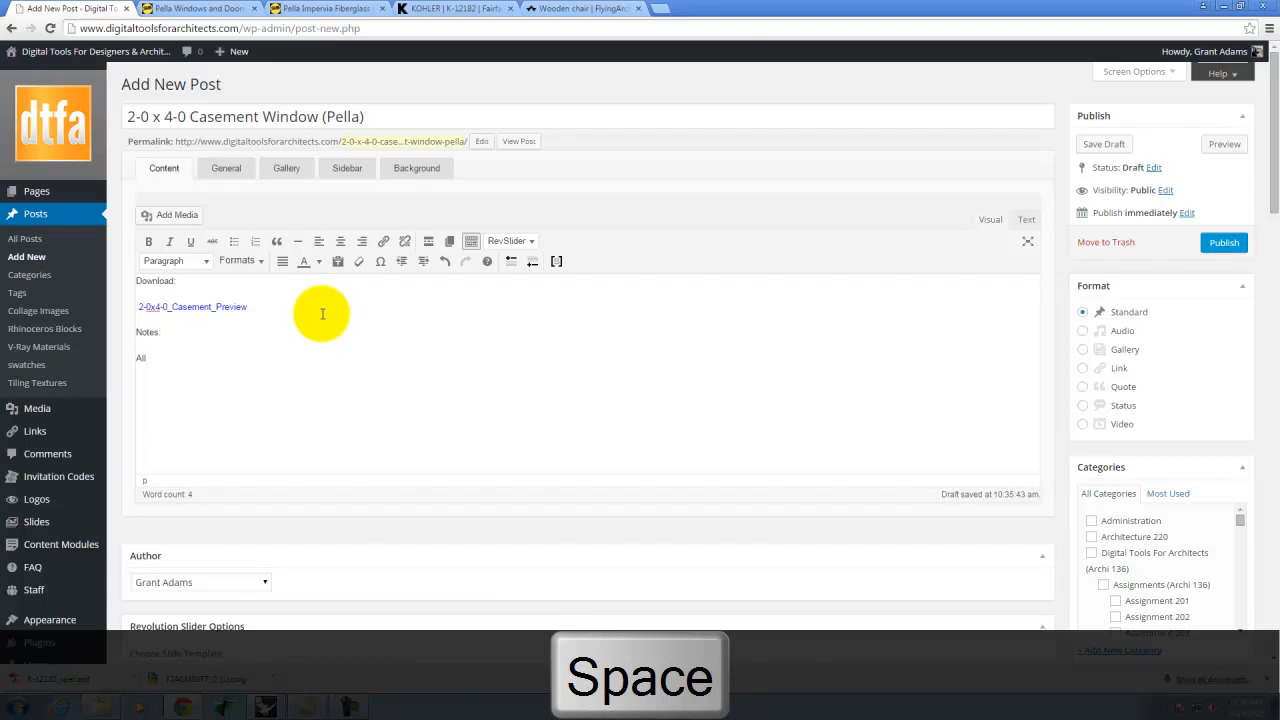
{"action": "type", "text": "materials are included in the "}
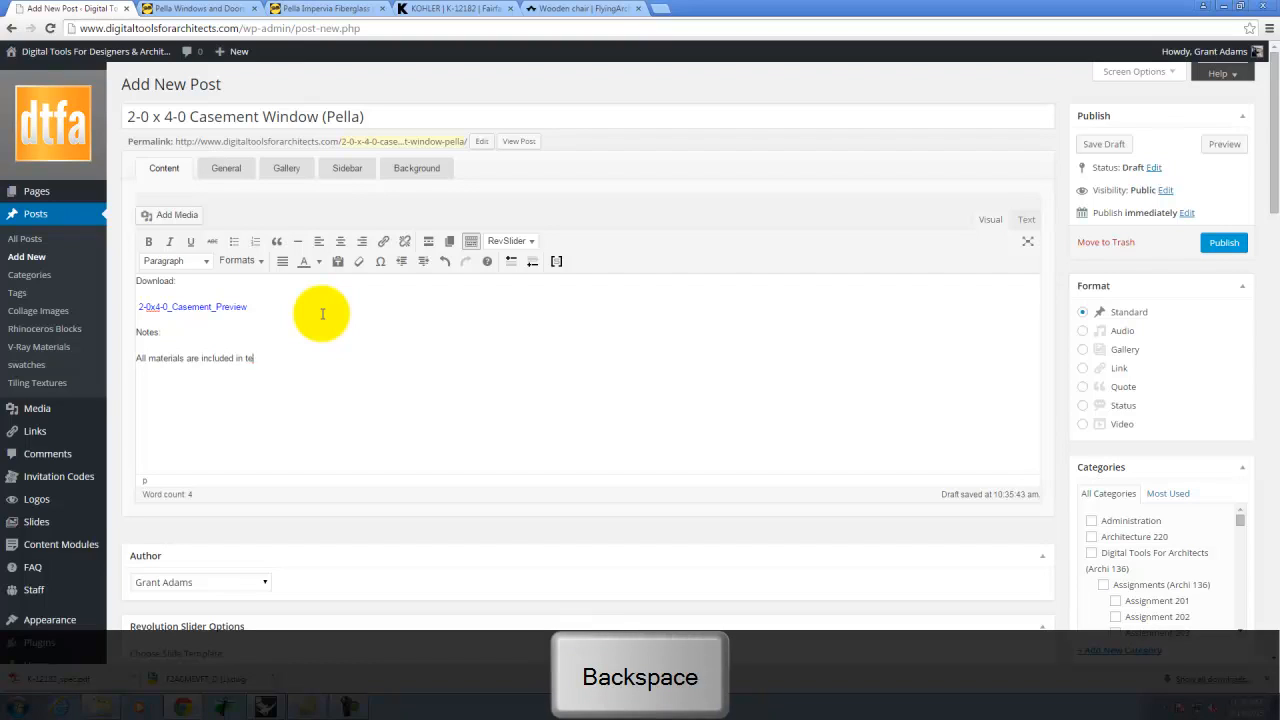
{"action": "type", "text": "zip file."}
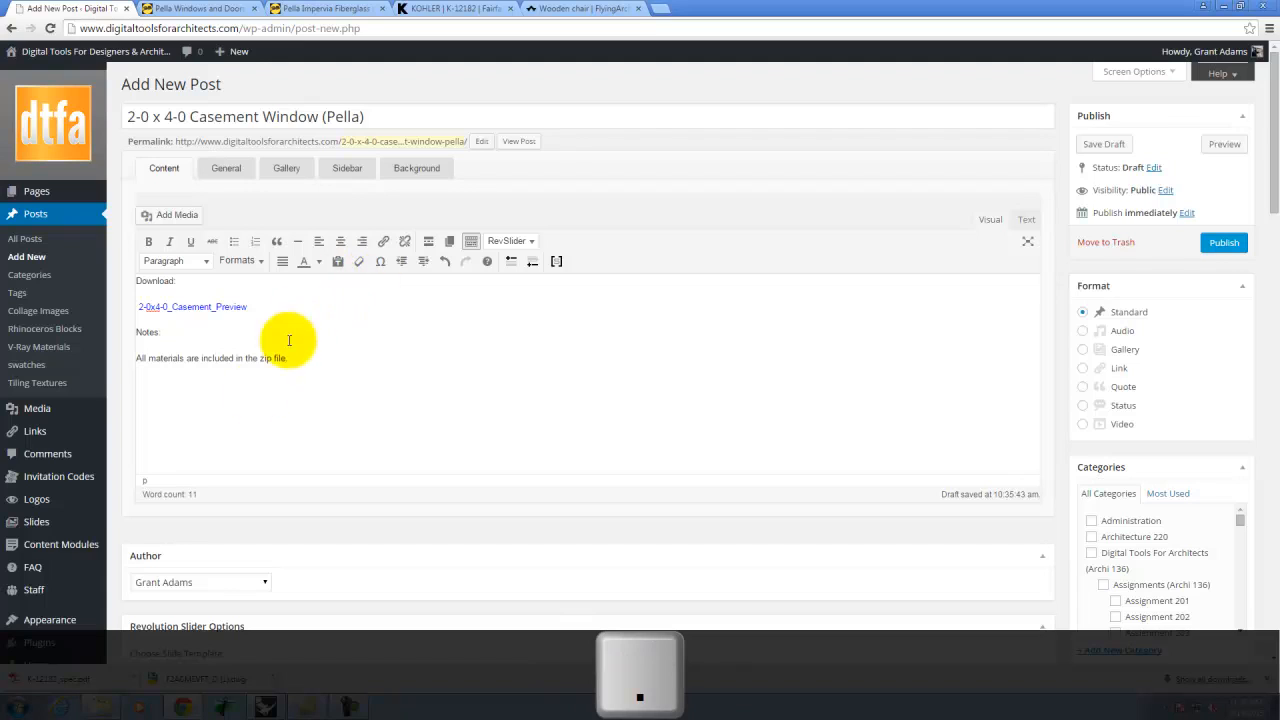
- Make the Notes: and Download: headings bold
{"action": "left_click_drag", "start_coordinate": [177, 333], "coordinate": [123, 325]}
{"action": "left_click", "coordinate": [148, 241]}
{"action": "left_click_drag", "start_coordinate": [186, 280], "coordinate": [134, 281]}
{"action": "left_click", "coordinate": [148, 241]}
{"action": "left_click", "coordinate": [294, 297]}
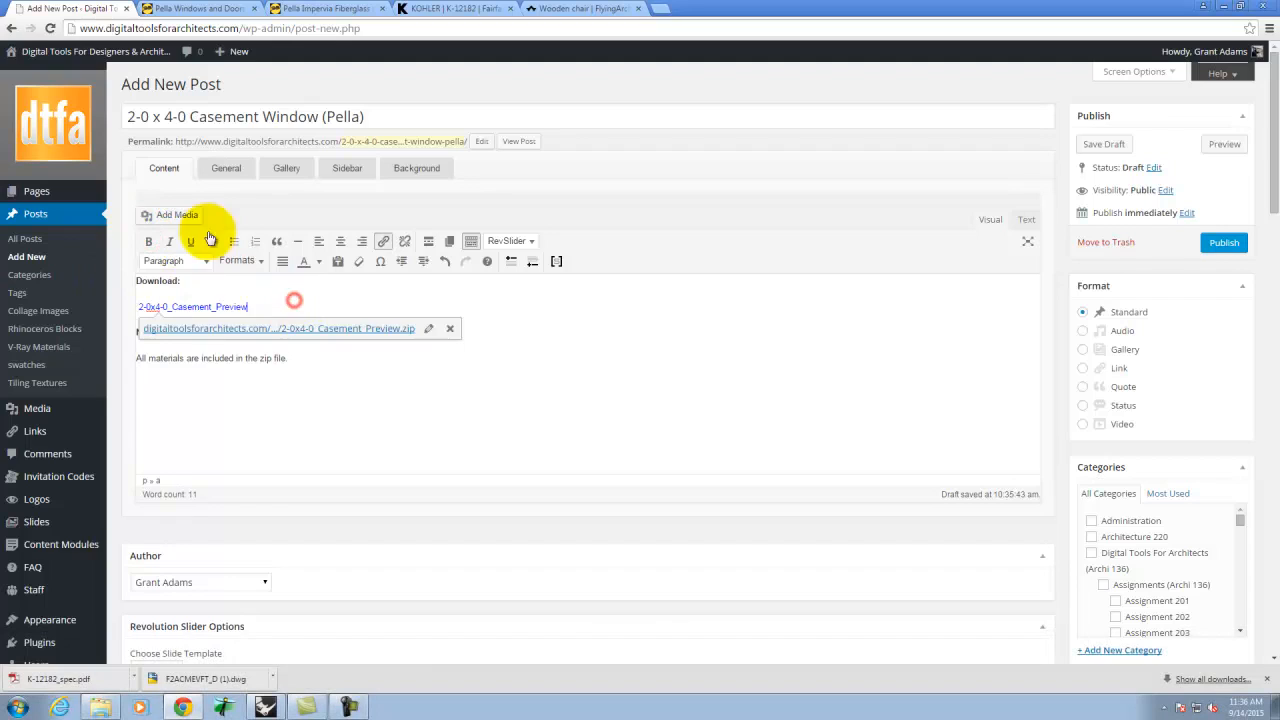
{"action": "left_click", "coordinate": [333, 370]}
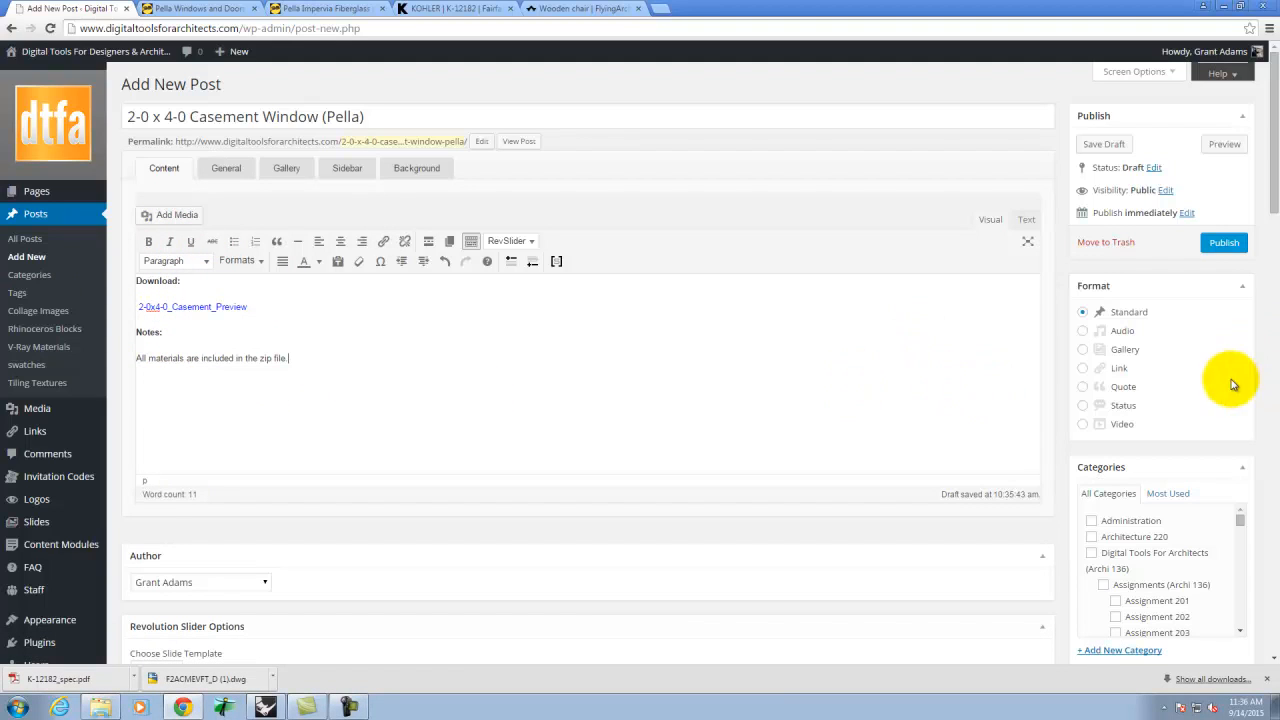
- File the post under the Exercise 208 category
{"action": "scroll", "coordinate": [1060, 418], "scroll_direction": "down", "scroll_amount": 2}
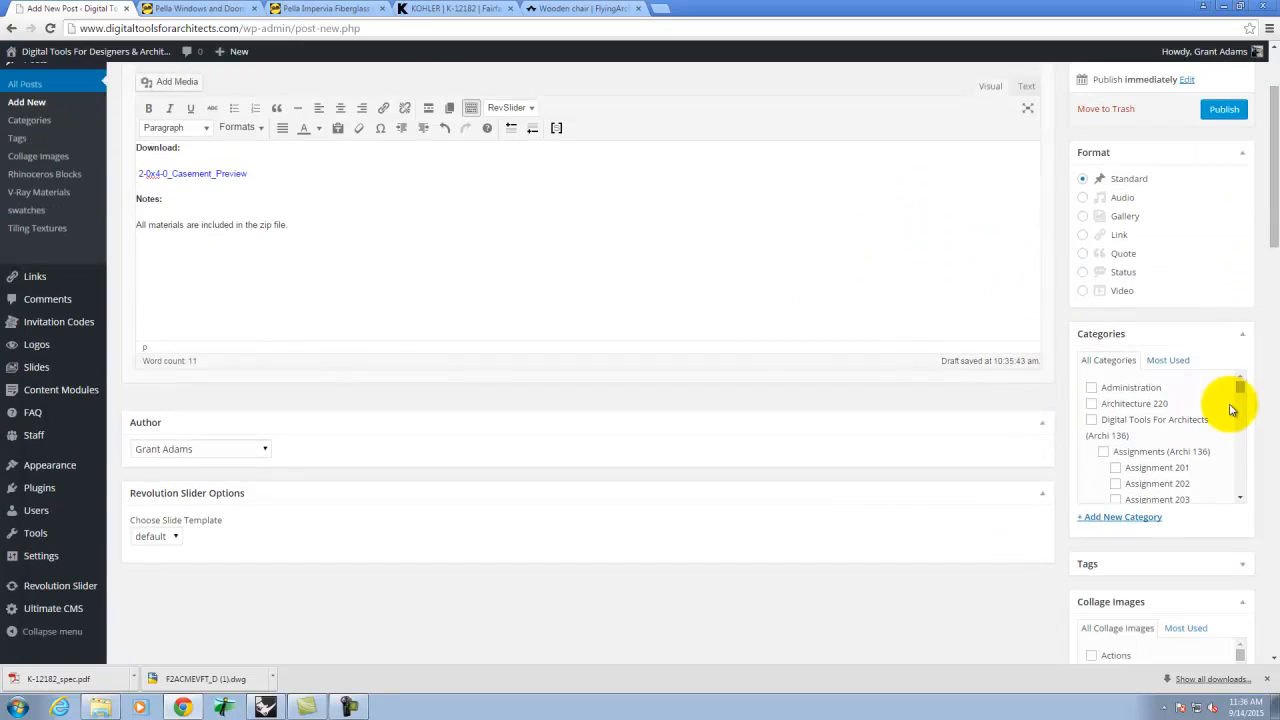
{"action": "left_click_drag", "start_coordinate": [1237, 397], "coordinate": [1245, 410]}
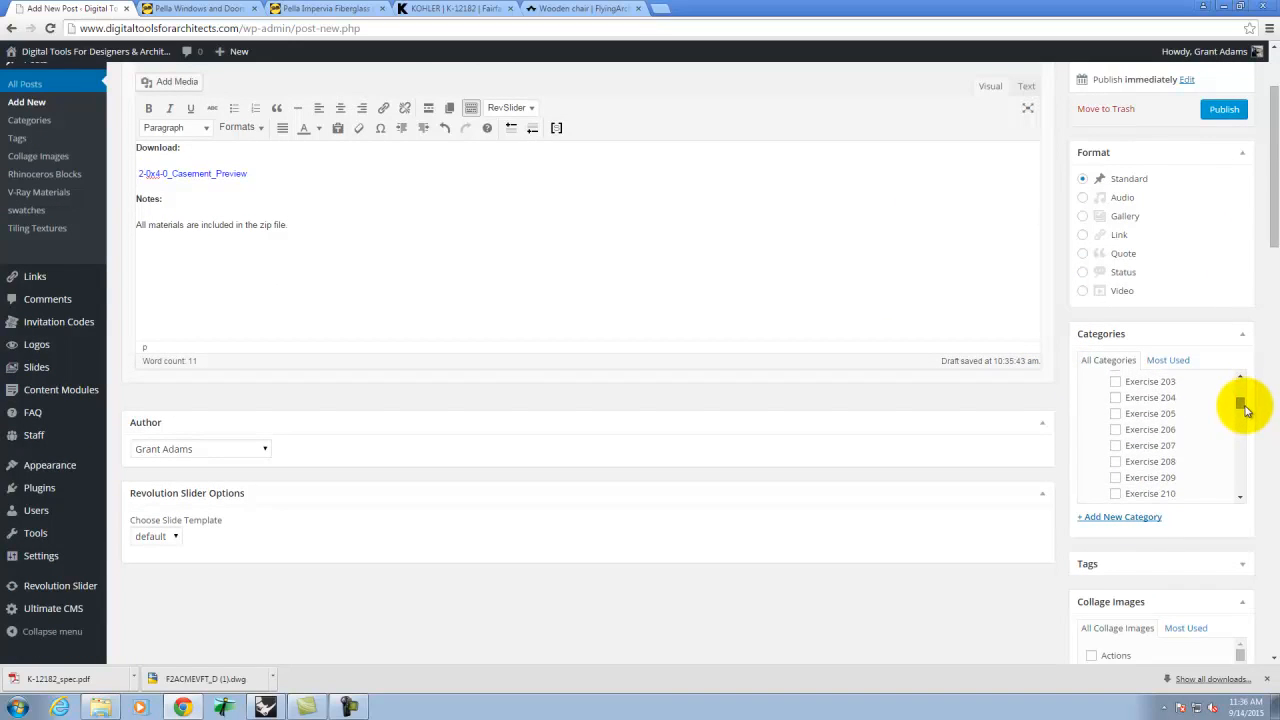
{"action": "left_click", "coordinate": [1115, 461]}
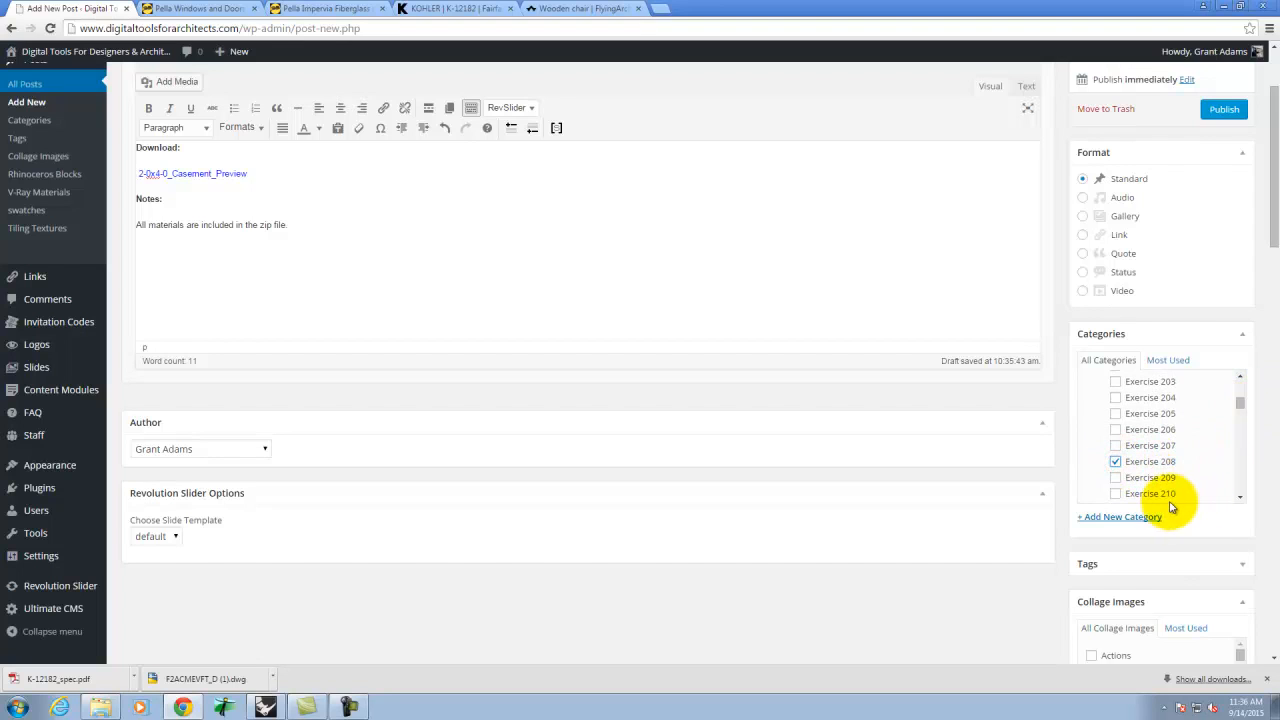
- Tick Casement under Window in the Rhinoceros Blocks term list
{"action": "scroll", "coordinate": [1165, 495], "scroll_direction": "down", "scroll_amount": 1}
{"action": "scroll", "coordinate": [1046, 514], "scroll_direction": "down", "scroll_amount": 5}
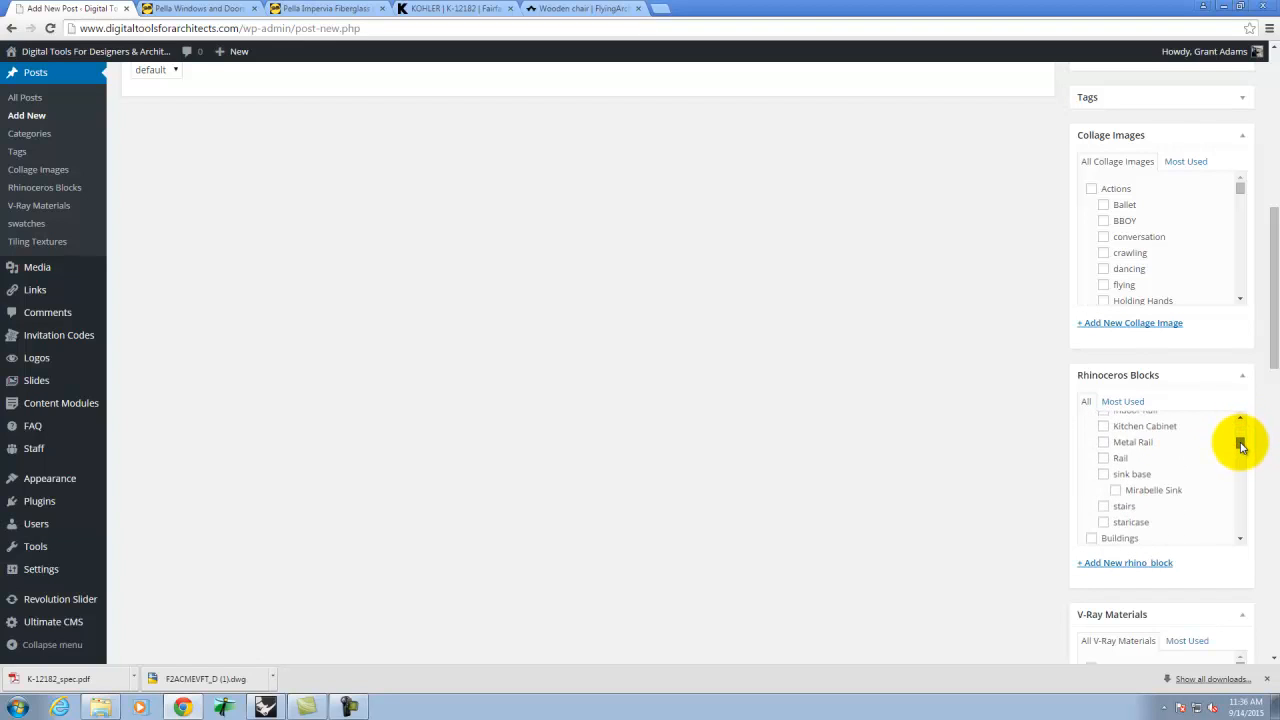
{"action": "left_click_drag", "start_coordinate": [1243, 459], "coordinate": [1240, 470]}
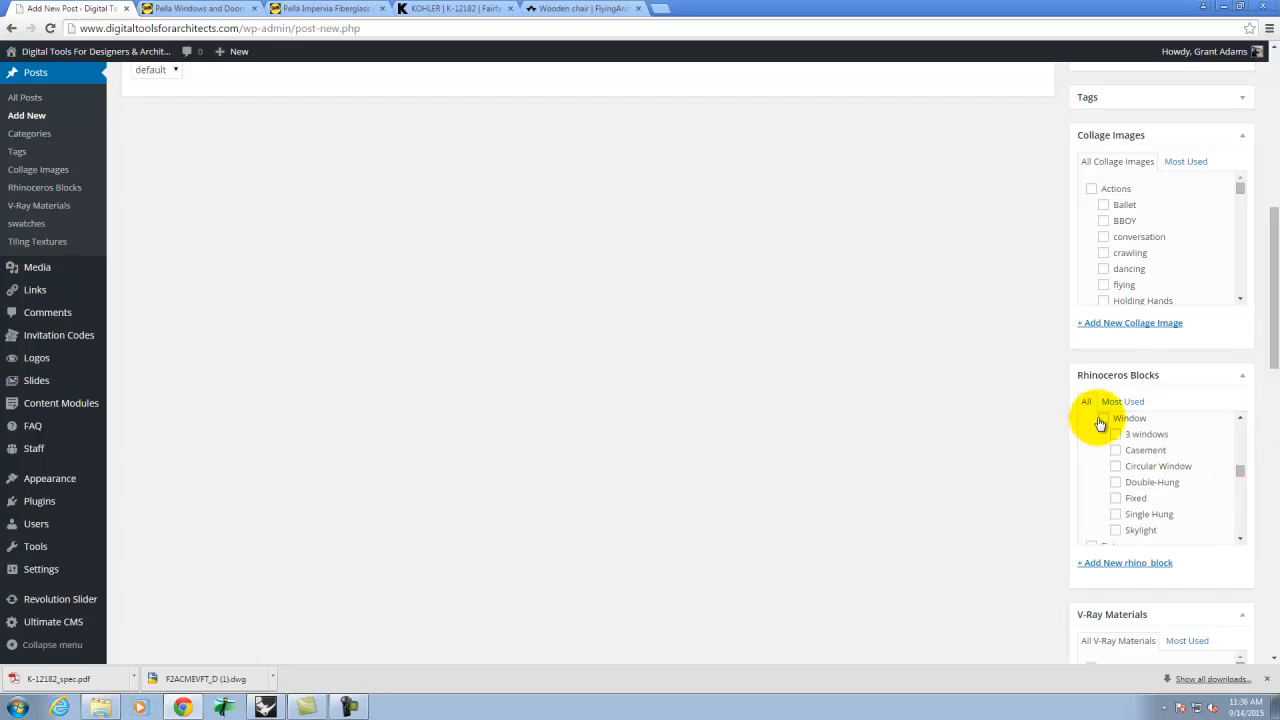
{"action": "left_click", "coordinate": [1116, 451]}
{"action": "left_click_drag", "start_coordinate": [1241, 472], "coordinate": [1244, 543]}
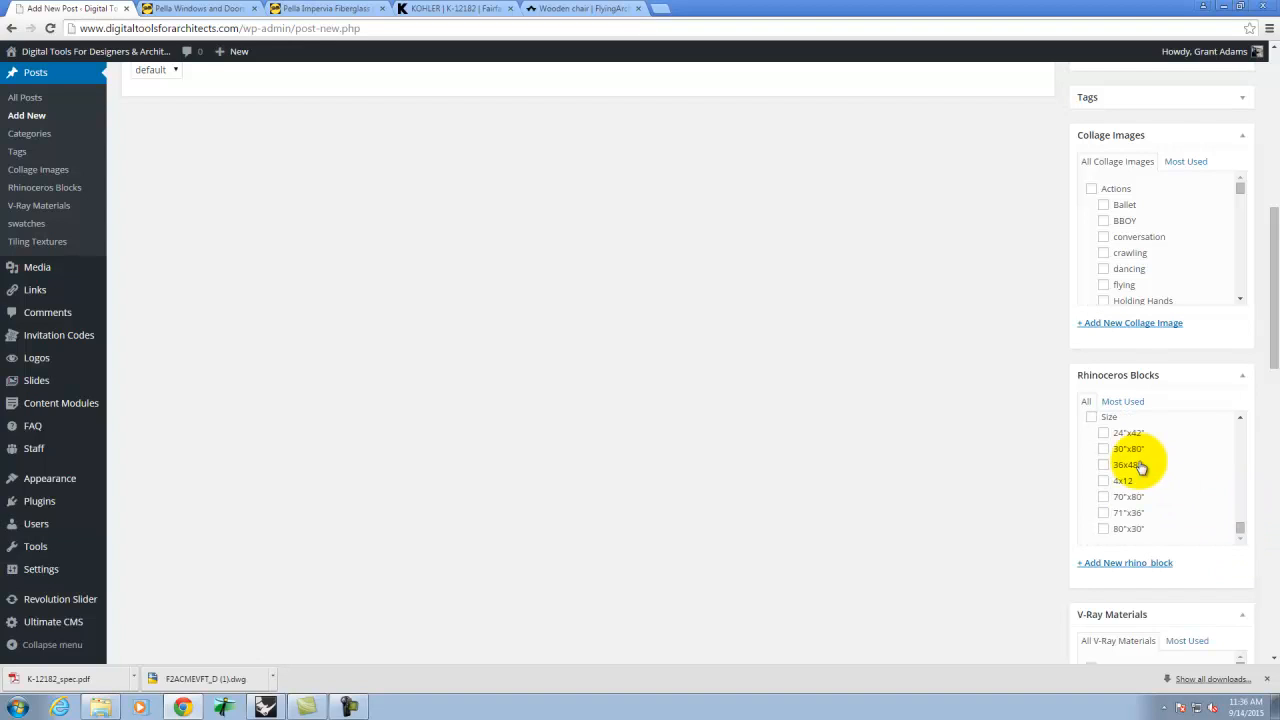
- Create a new Rhinoceros Blocks term '24"x48"' nested under Size
{"action": "left_click", "coordinate": [1128, 564]}
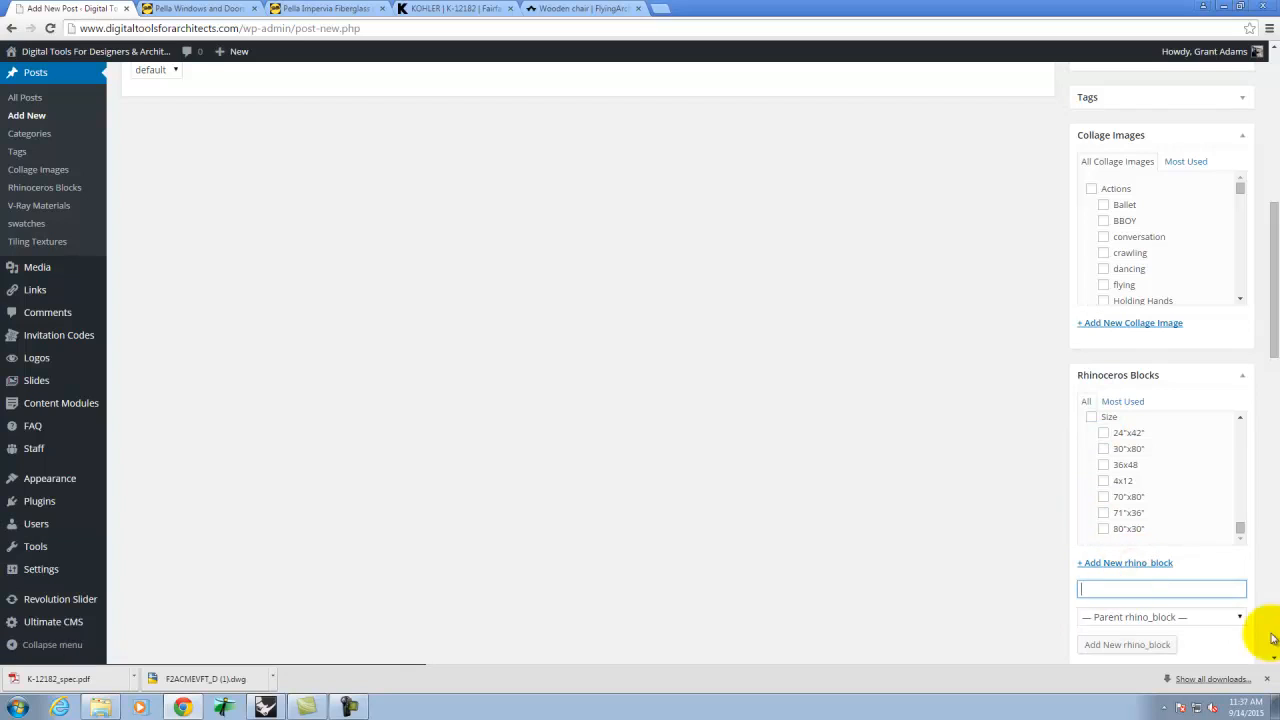
{"action": "type", "text": "24\""}
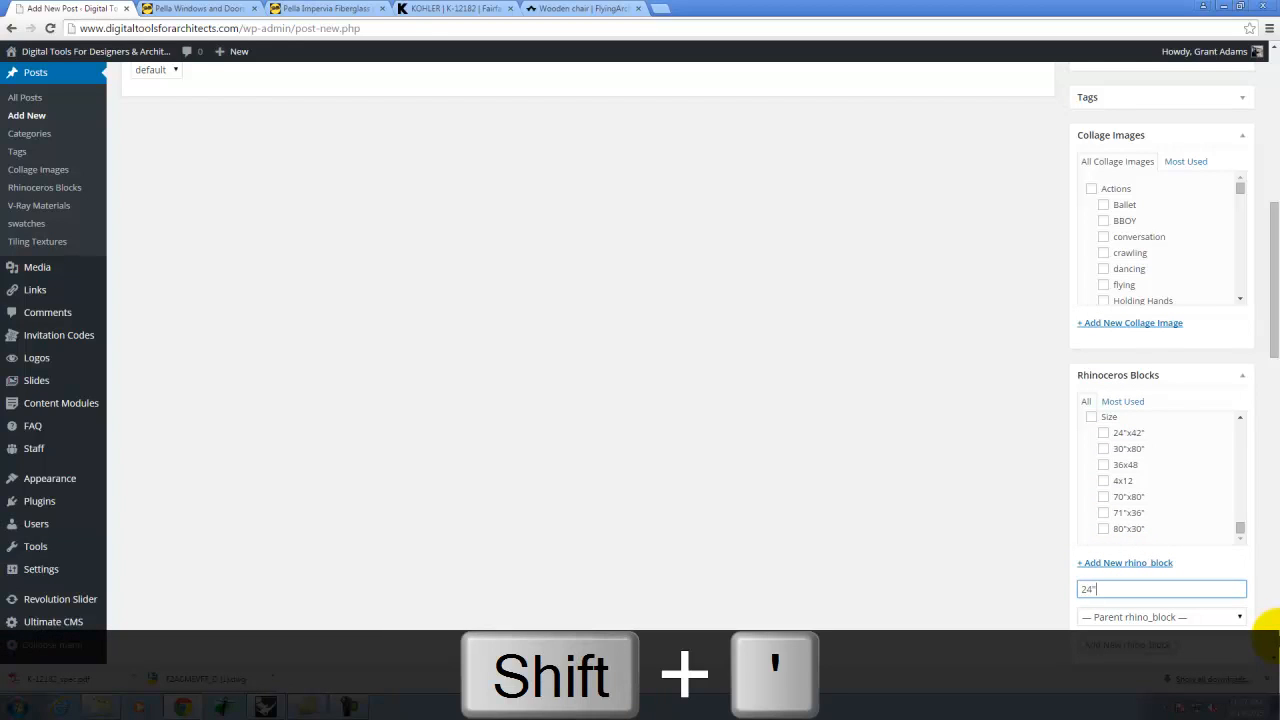
{"action": "type", "text": "x"}
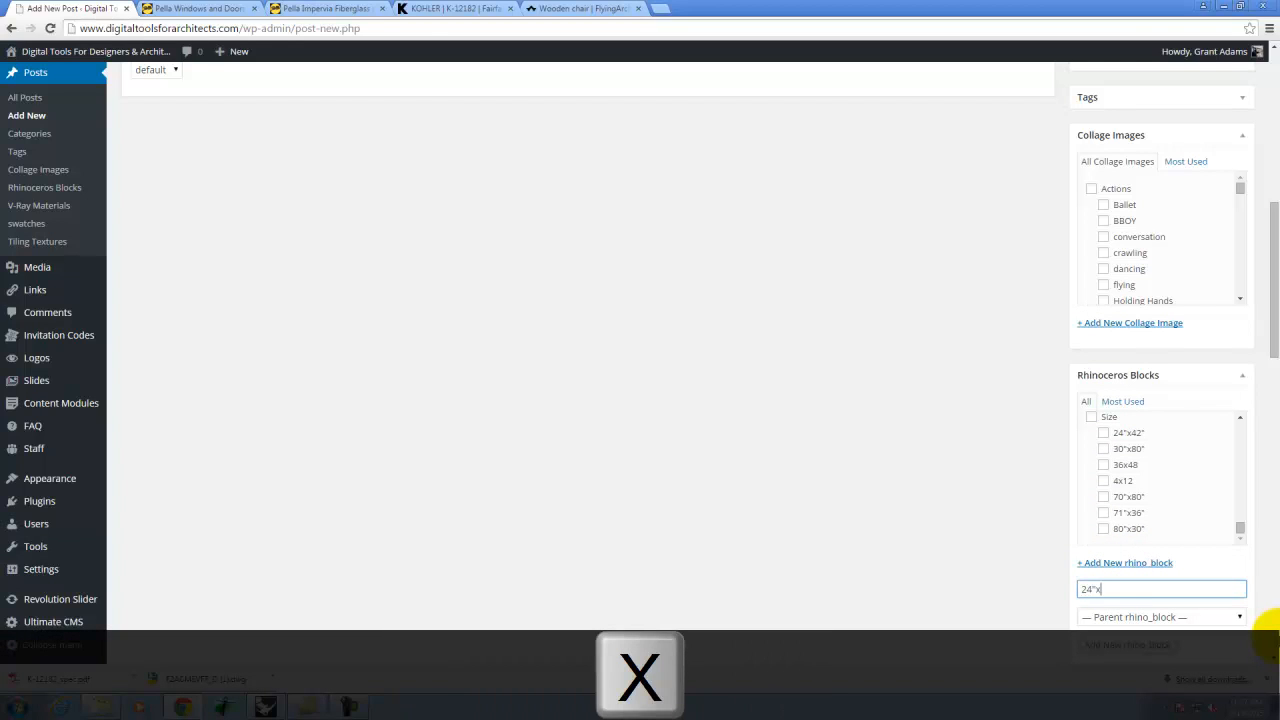
{"action": "type", "text": "48\""}
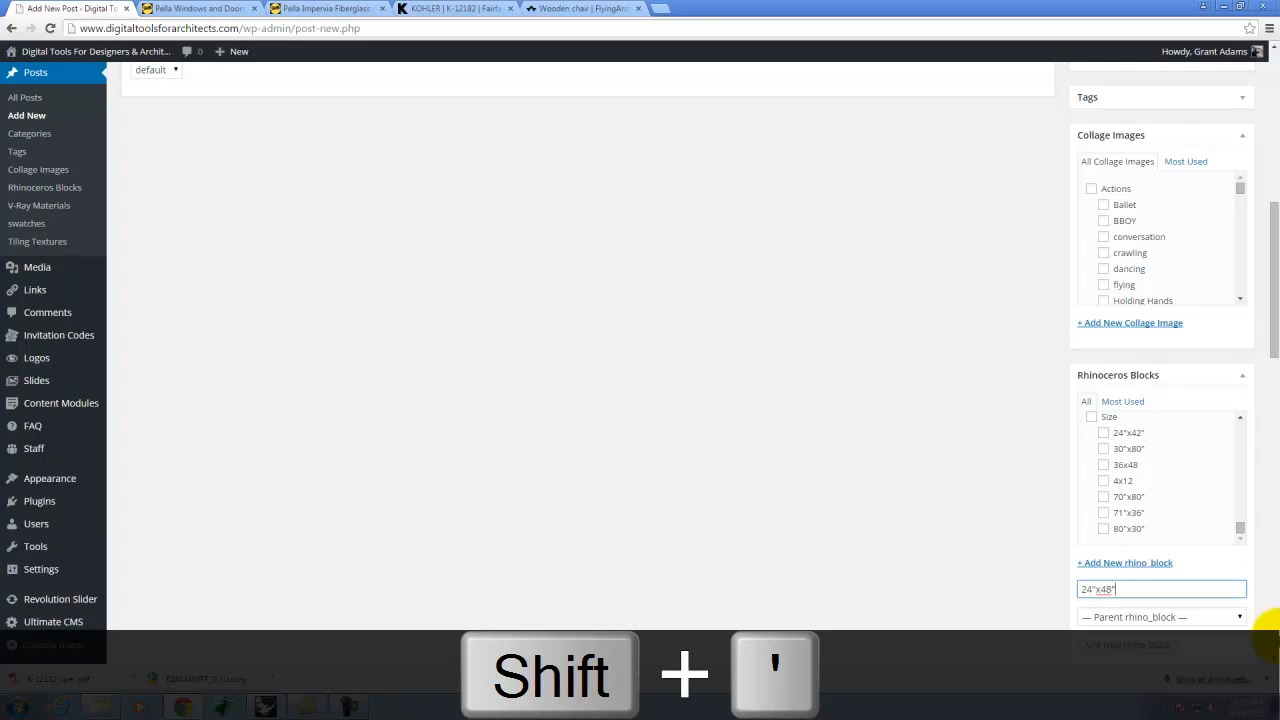
{"action": "left_click", "coordinate": [1120, 616]}
{"action": "scroll", "coordinate": [1145, 510], "scroll_direction": "down", "scroll_amount": 5}
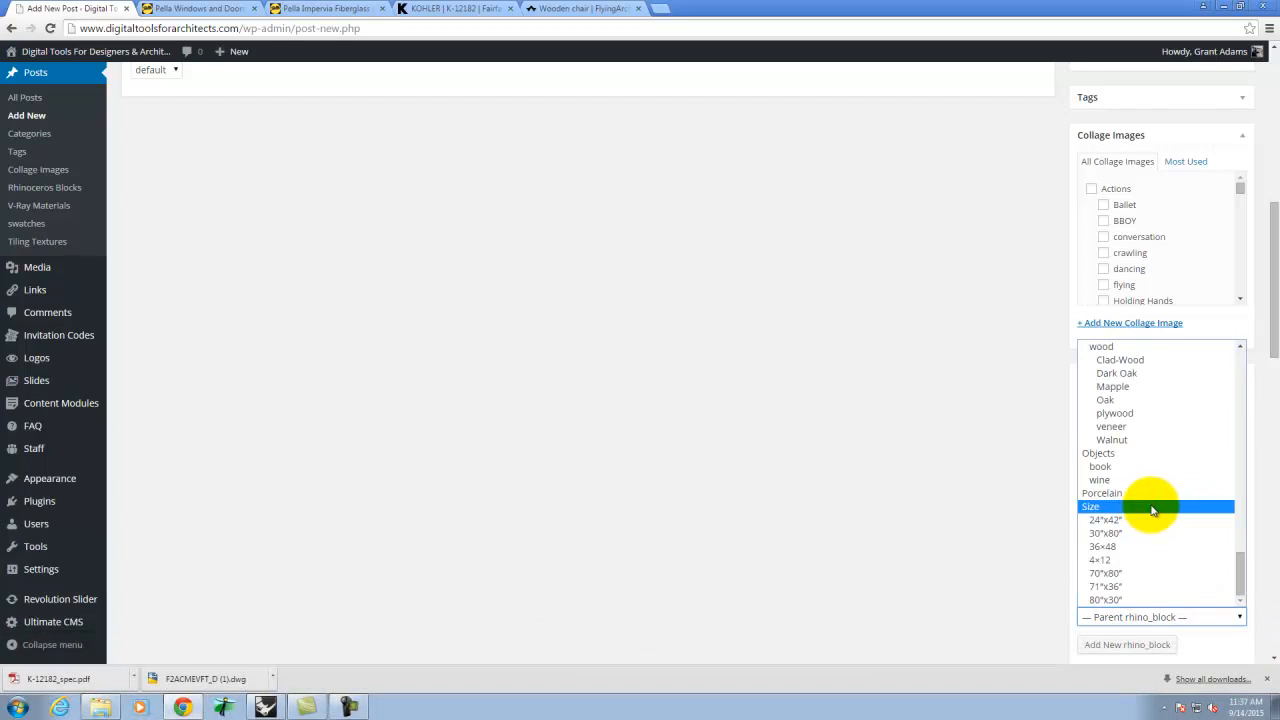
{"action": "left_click", "coordinate": [1152, 508]}
{"action": "left_click", "coordinate": [1136, 646]}
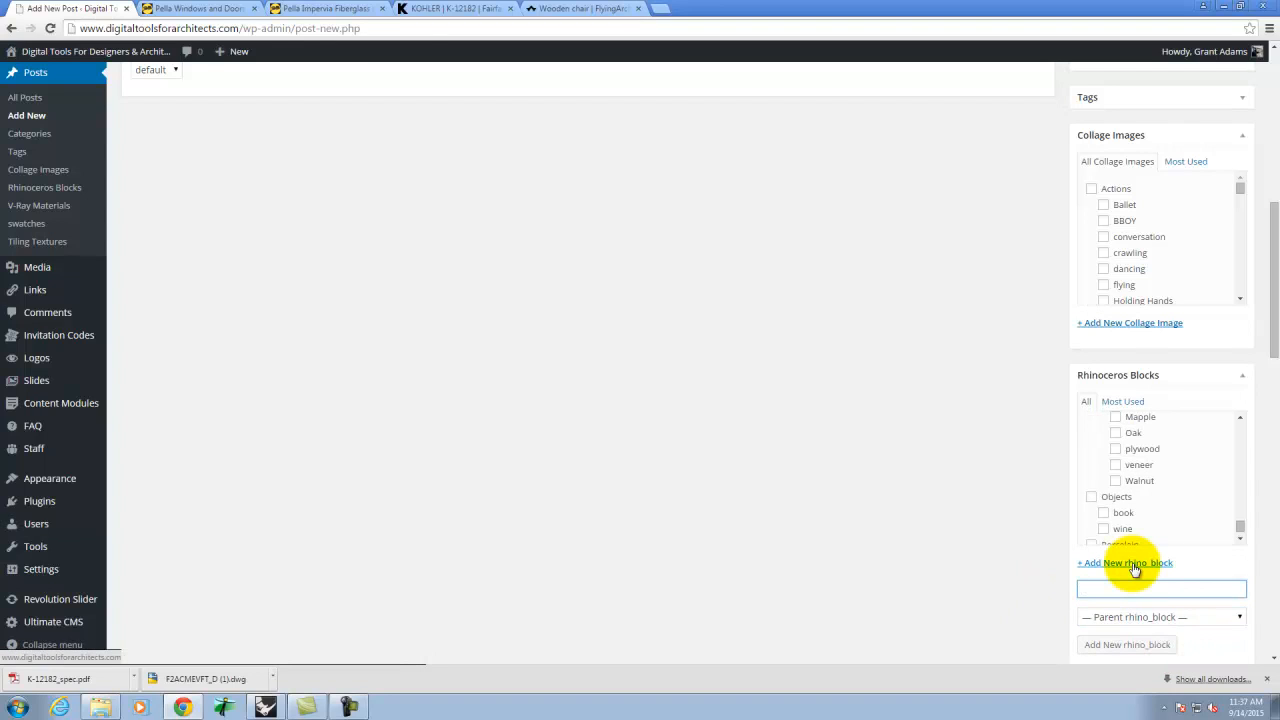
- Tick Oak under wood and return to the top of the Add New Post screen
{"action": "left_click", "coordinate": [1117, 436]}
{"action": "scroll", "coordinate": [1130, 445], "scroll_direction": "up", "scroll_amount": 1}
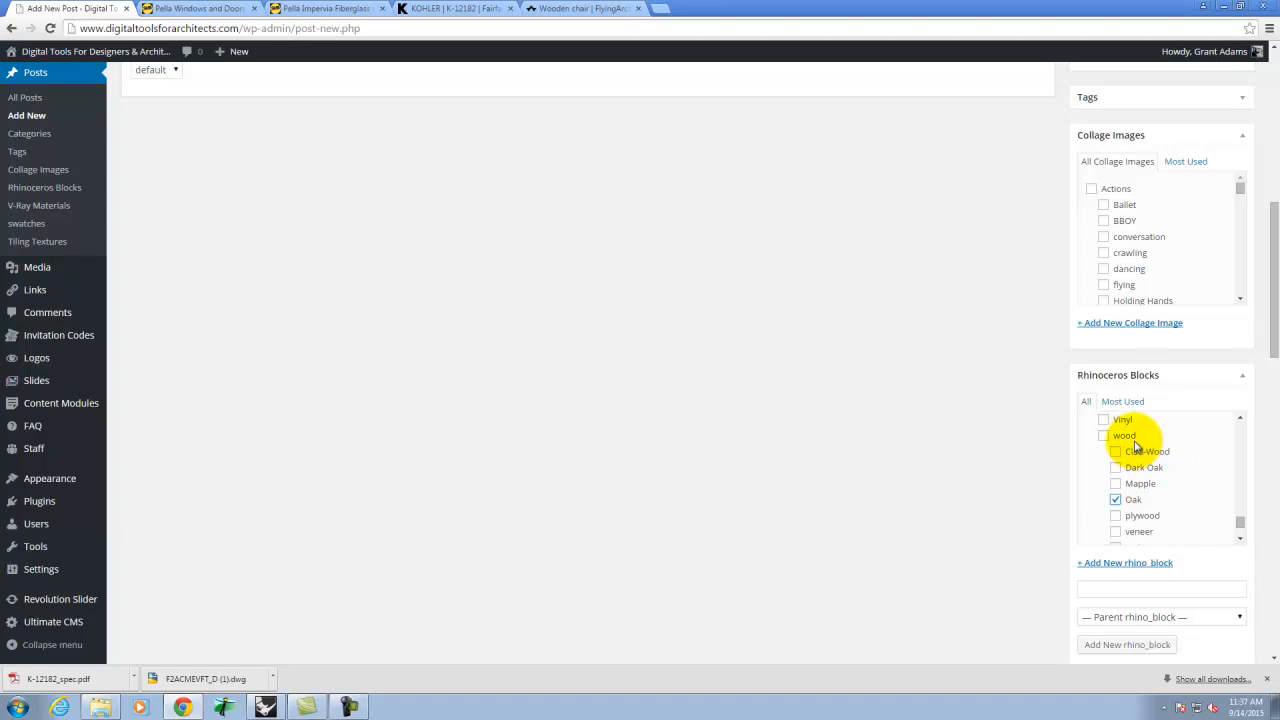
{"action": "scroll", "coordinate": [1143, 457], "scroll_direction": "up", "scroll_amount": 2}
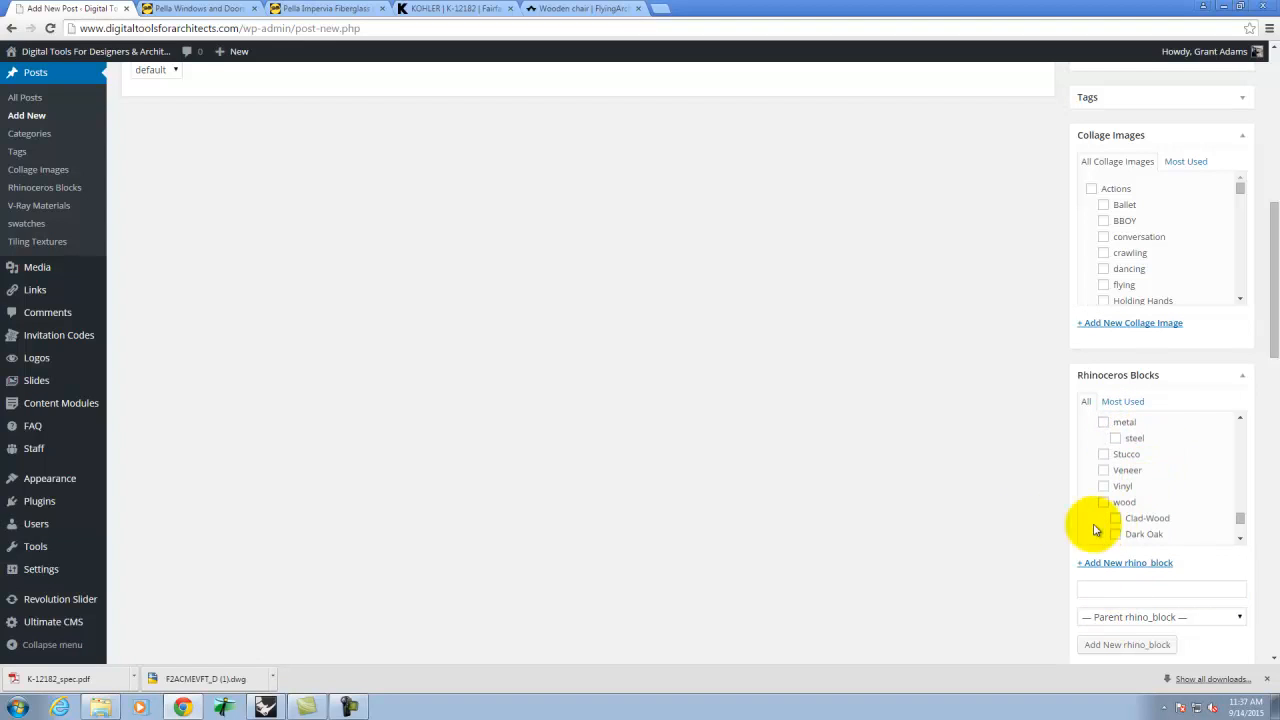
{"action": "scroll", "coordinate": [1095, 530], "scroll_direction": "up", "scroll_amount": 2}
{"action": "scroll", "coordinate": [1051, 580], "scroll_direction": "up", "scroll_amount": 4}
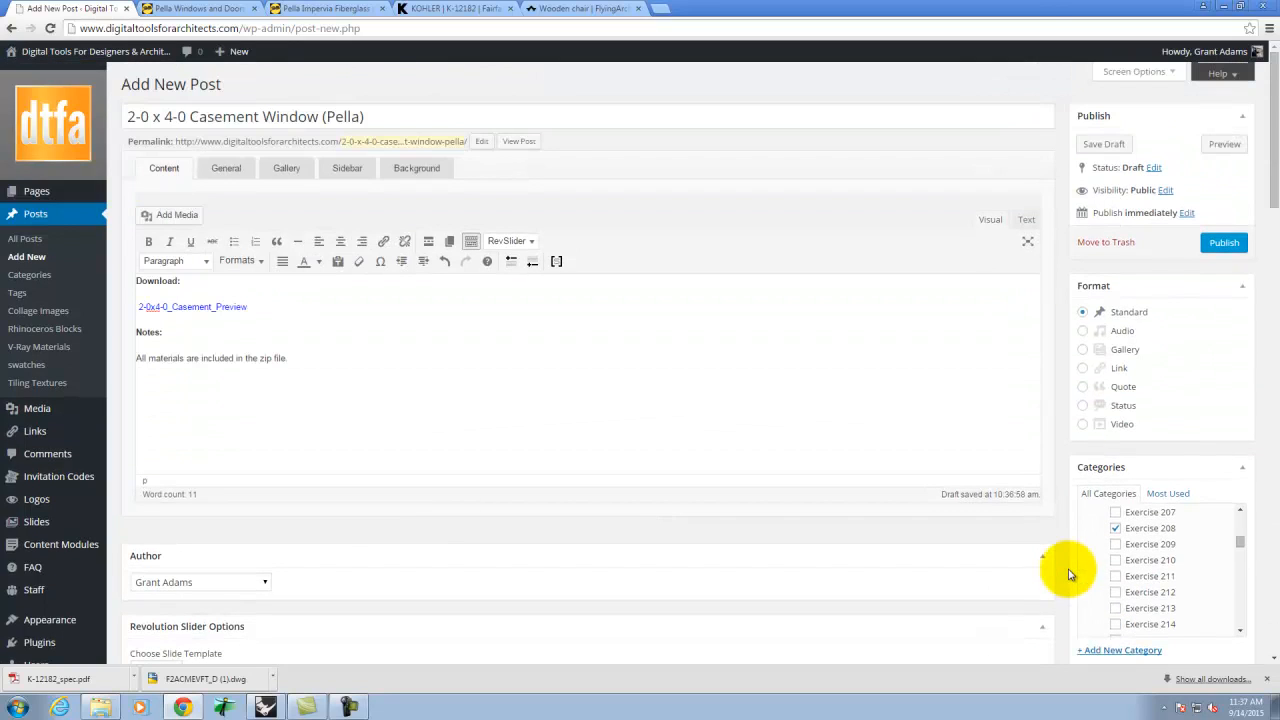
- Publish the casement window post and load the course website home page in a new tab
{"action": "left_click", "coordinate": [1224, 243]}
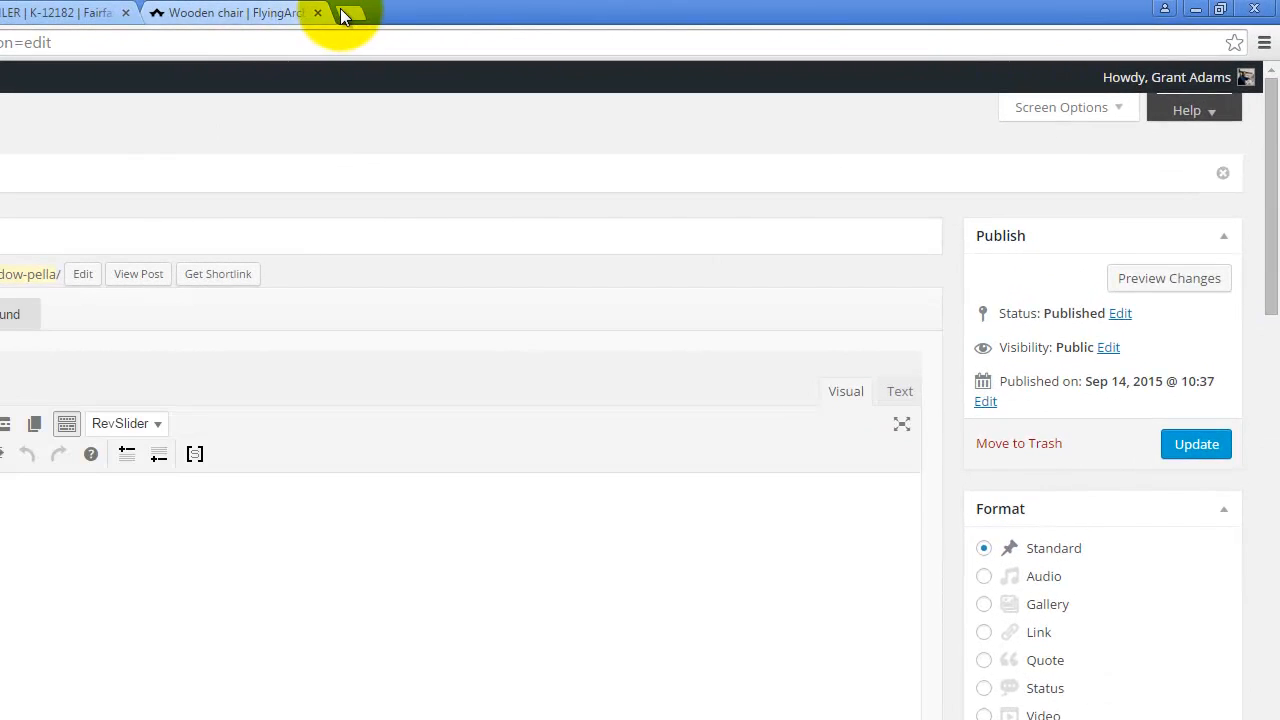
{"action": "left_click", "coordinate": [343, 13]}
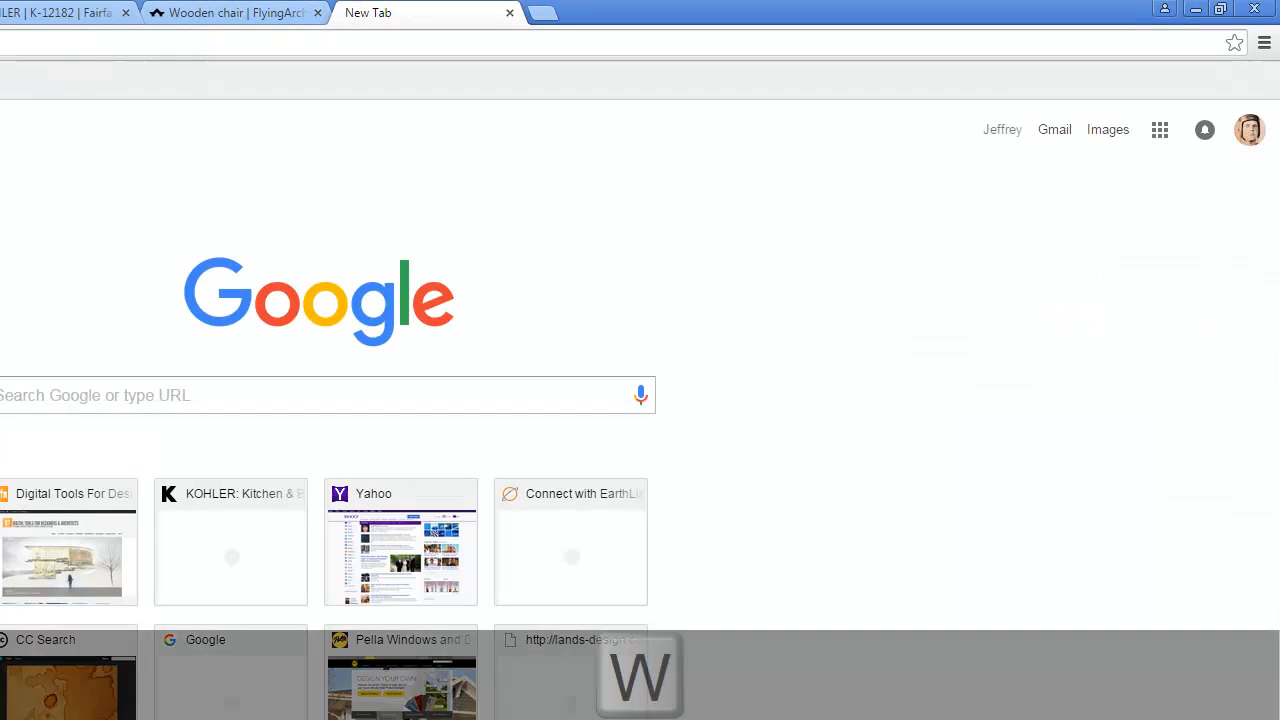
{"action": "type", "text": "w"}
{"action": "key", "text": "Return"}
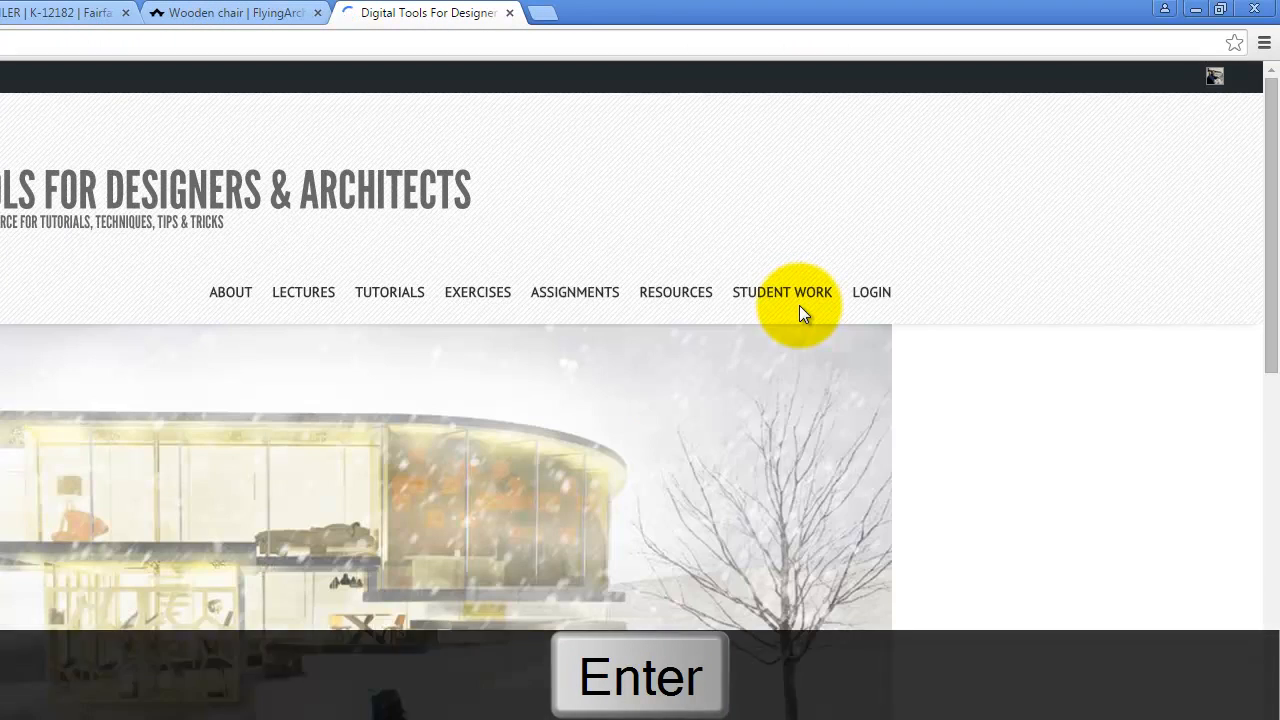
{"action": "mouse_move", "coordinate": [692, 302]}
{"action": "mouse_move", "coordinate": [686, 493]}
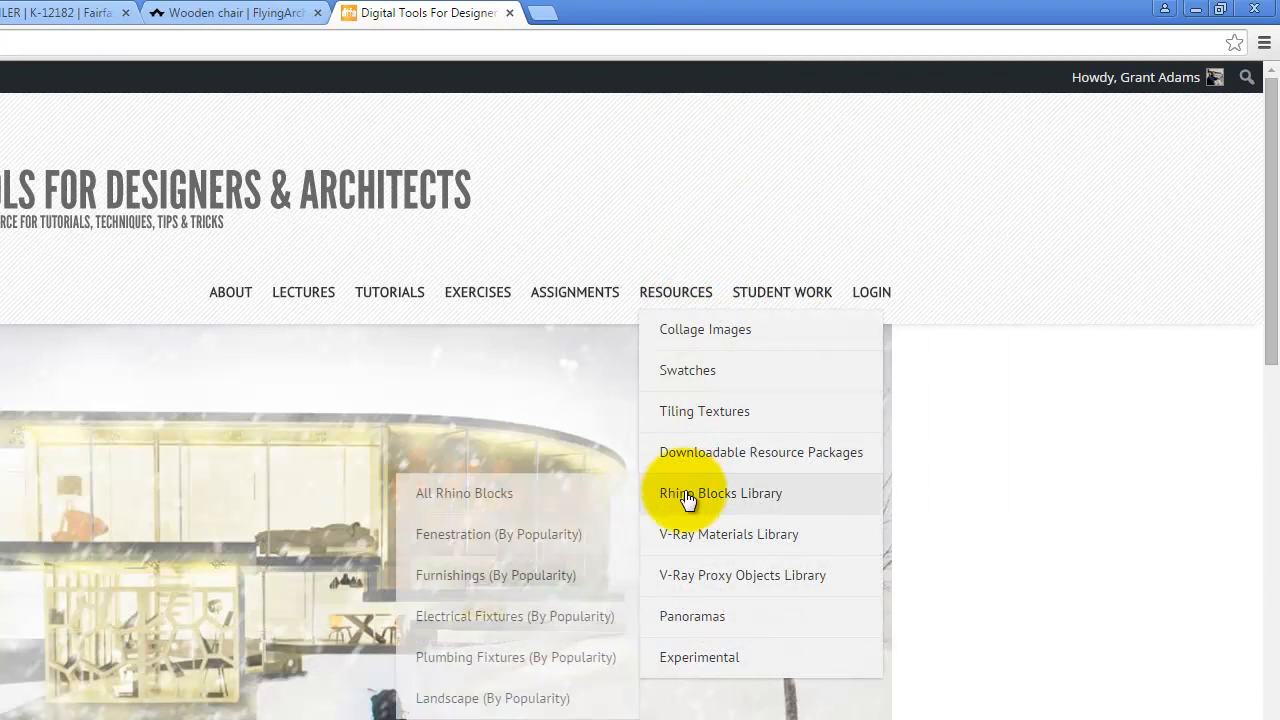
- Go from Fenestration (By Popularity) to the More Fenestration (Doors & Windows) archive
{"action": "left_click", "coordinate": [464, 538]}
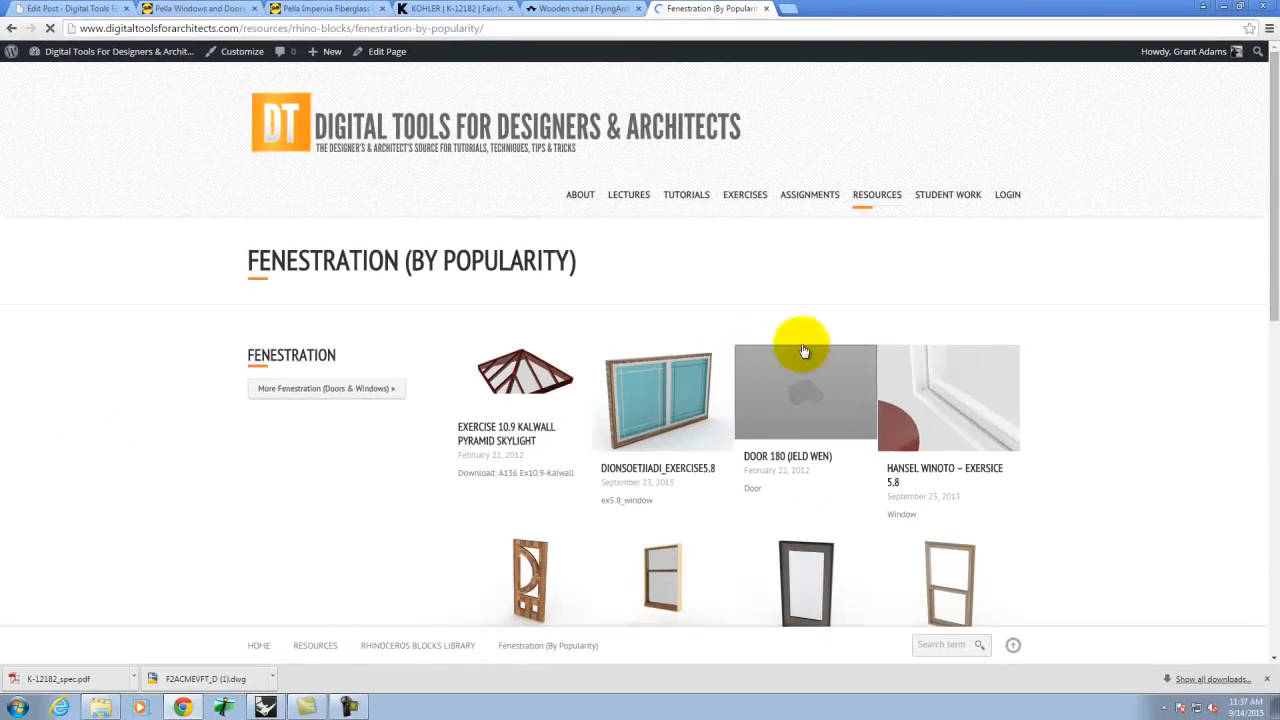
{"action": "scroll", "coordinate": [1086, 303], "scroll_direction": "down", "scroll_amount": 2}
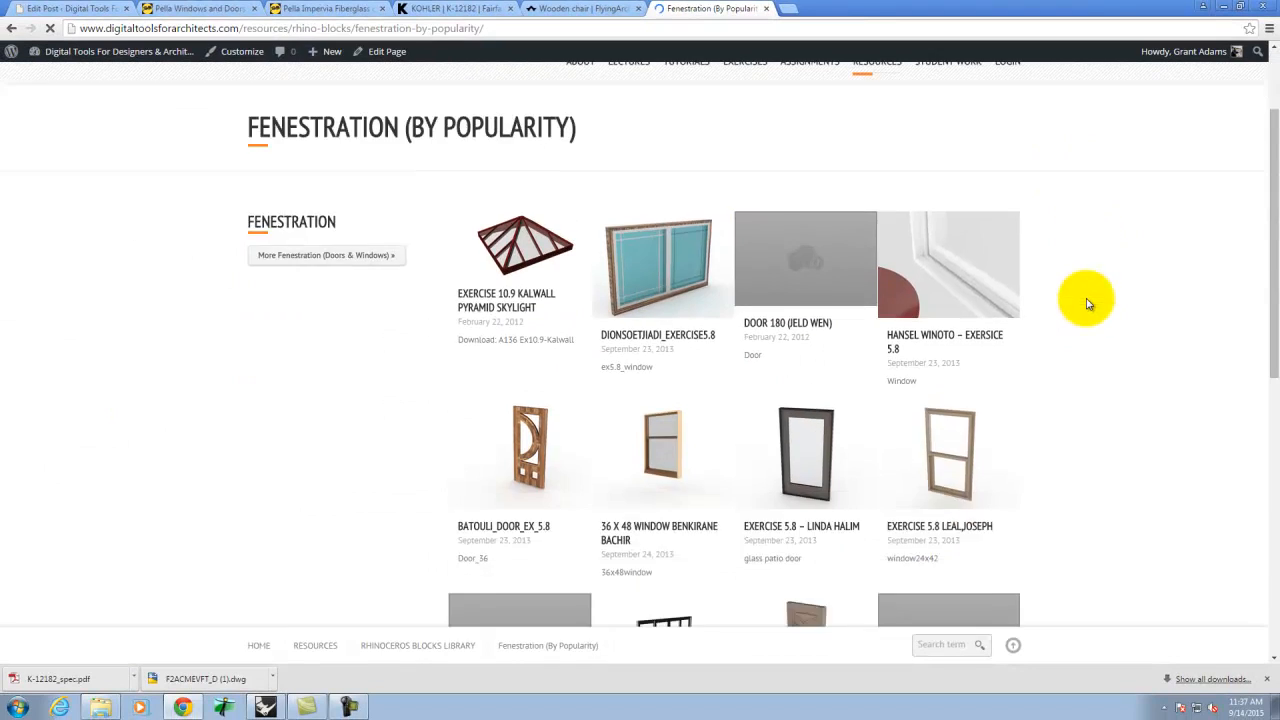
{"action": "scroll", "coordinate": [857, 307], "scroll_direction": "down", "scroll_amount": 1}
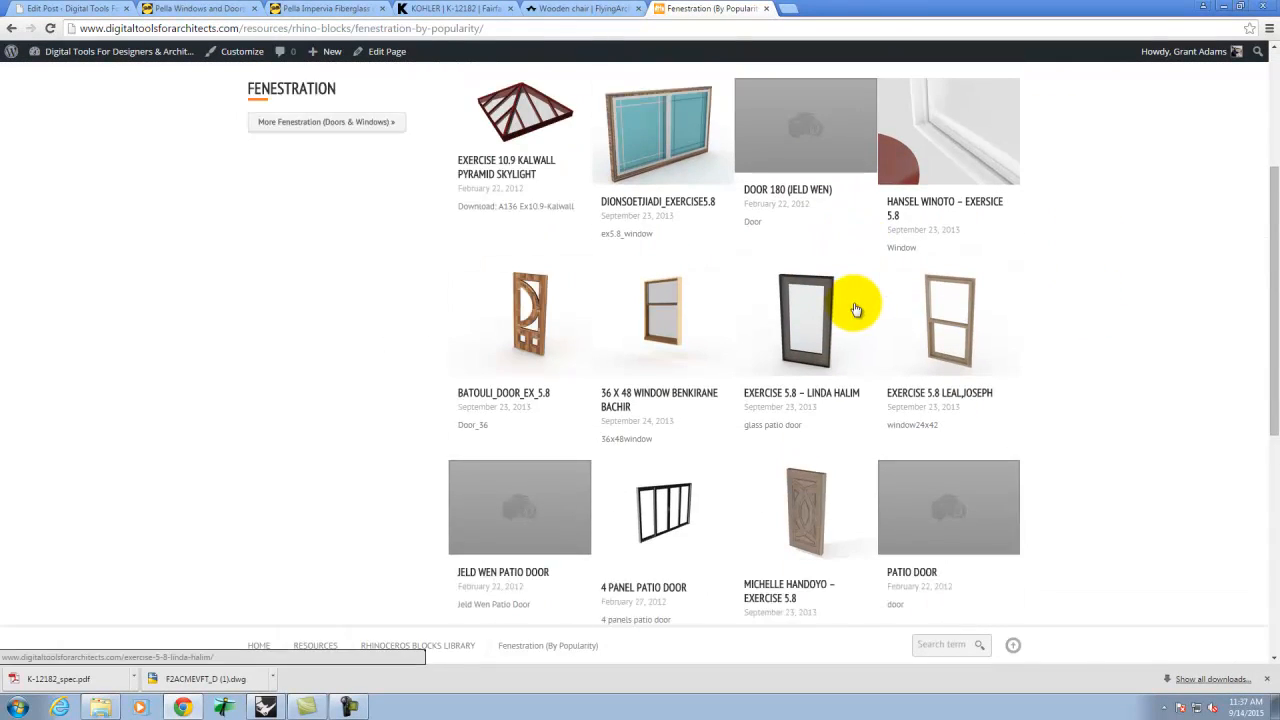
{"action": "scroll", "coordinate": [858, 310], "scroll_direction": "down", "scroll_amount": 1}
{"action": "scroll", "coordinate": [988, 294], "scroll_direction": "down", "scroll_amount": 4}
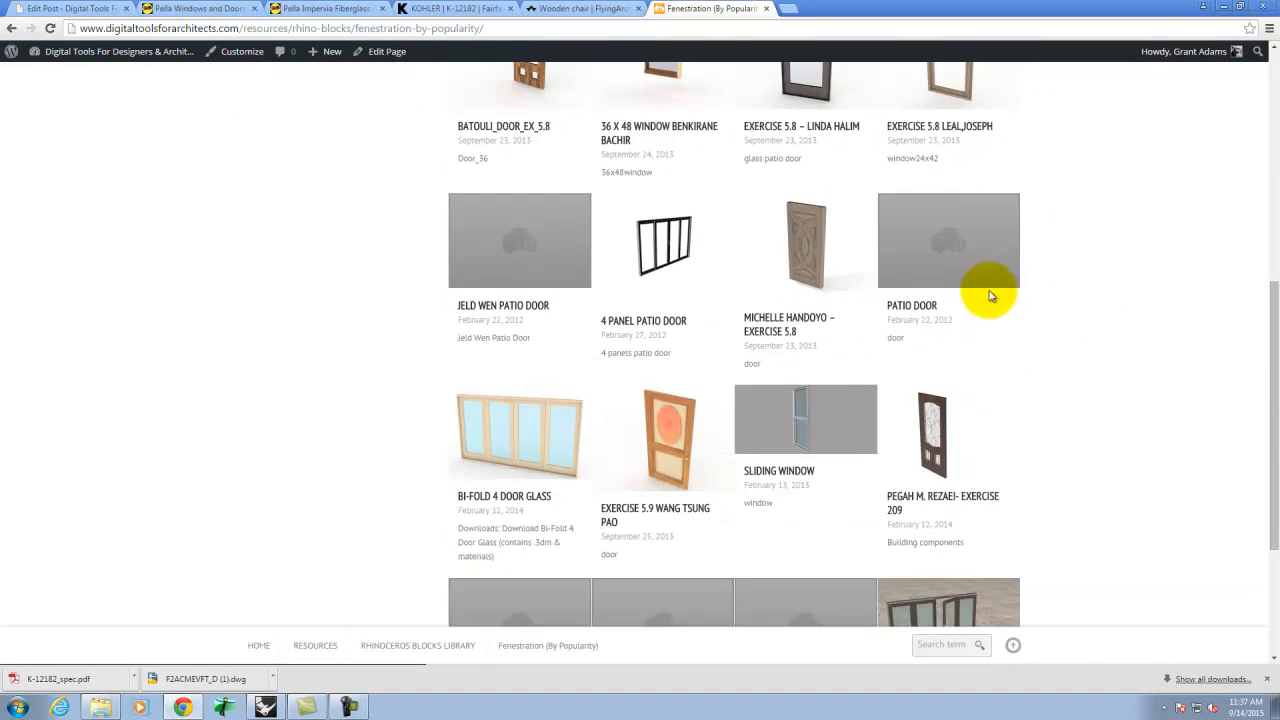
{"action": "scroll", "coordinate": [990, 297], "scroll_direction": "down", "scroll_amount": 1}
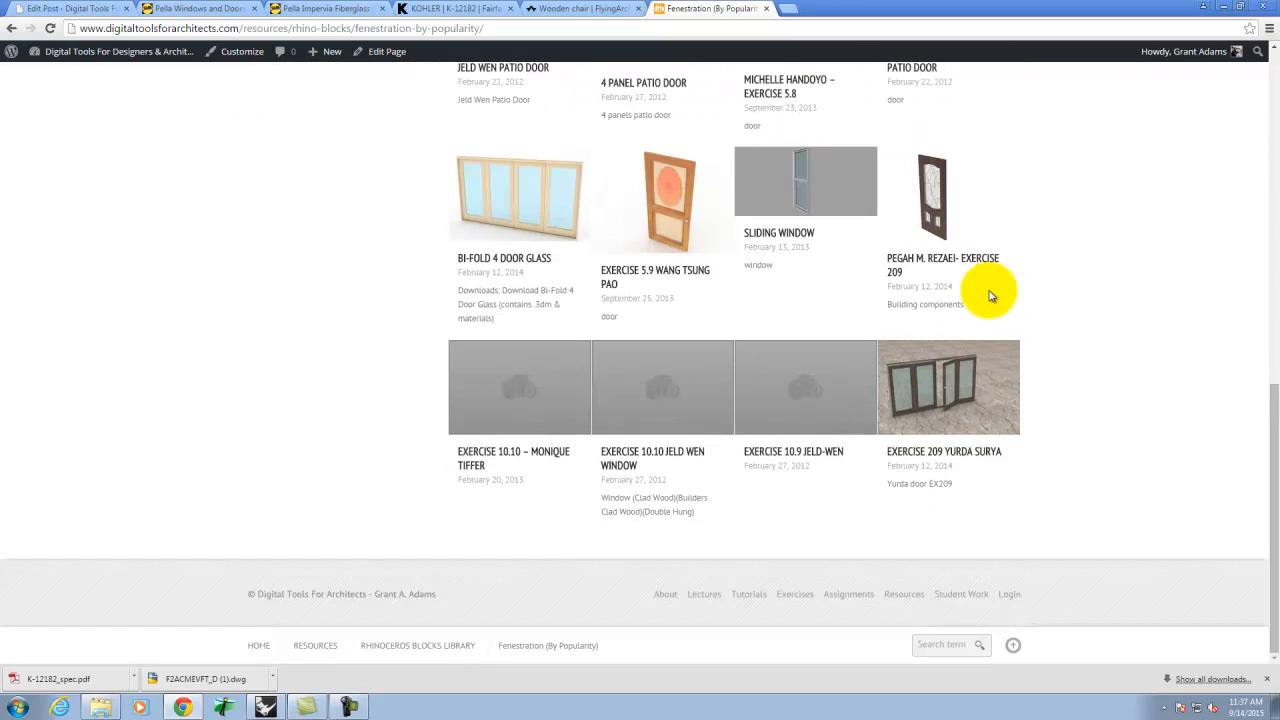
{"action": "scroll", "coordinate": [990, 296], "scroll_direction": "up", "scroll_amount": 8}
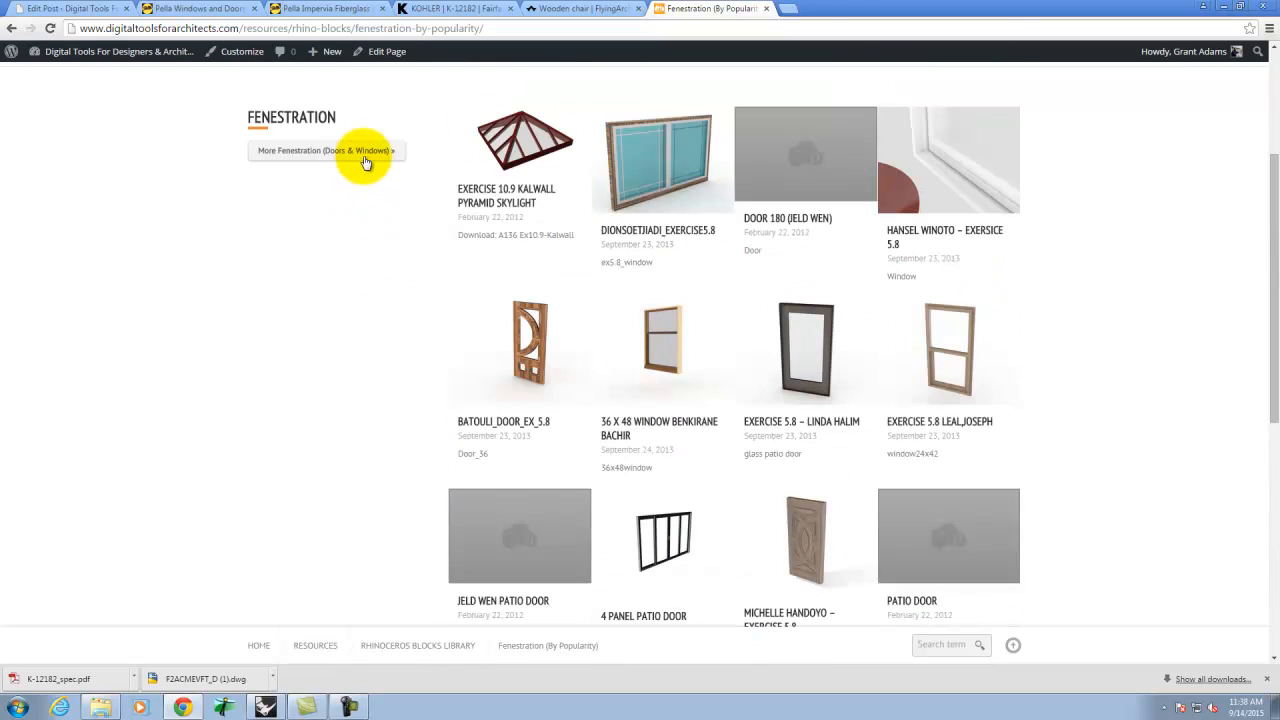
{"action": "left_click", "coordinate": [366, 153]}
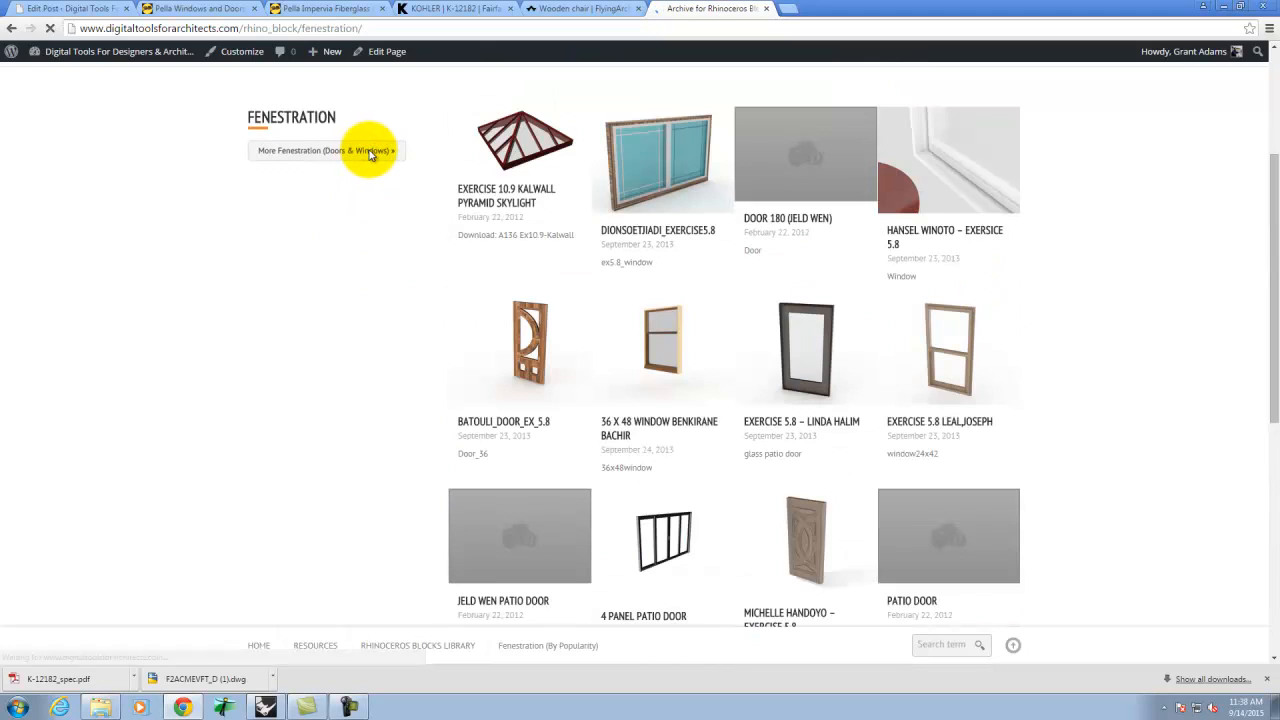
- Open the 2-0 x 4-0 Casement Window (Pella) post and review its window render
{"action": "scroll", "coordinate": [745, 295], "scroll_direction": "down", "scroll_amount": 2}
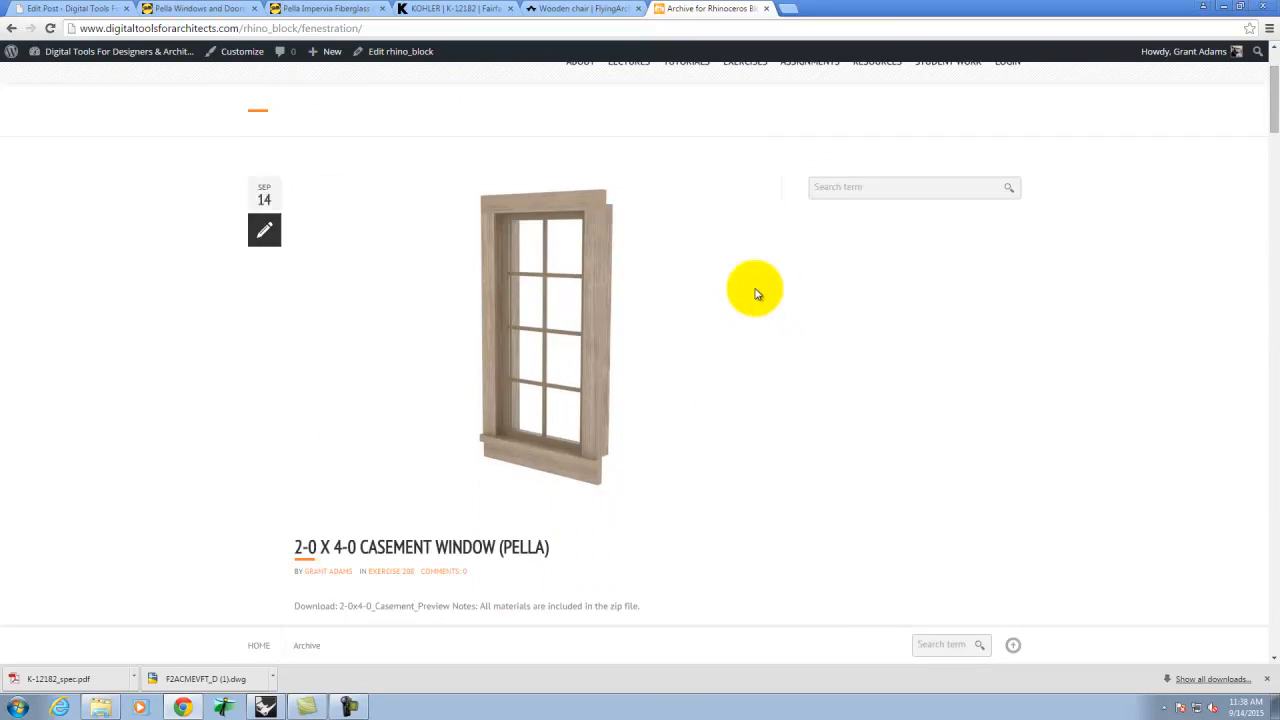
{"action": "scroll", "coordinate": [757, 294], "scroll_direction": "down", "scroll_amount": 1}
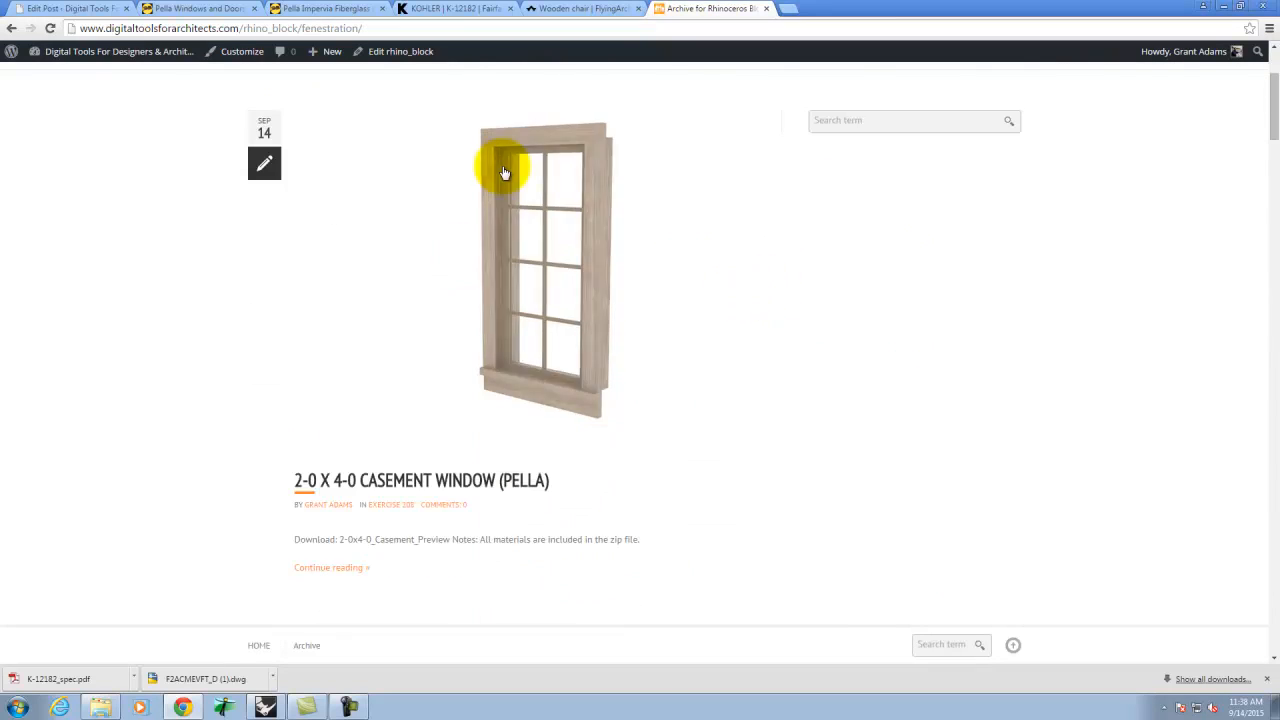
{"action": "left_click", "coordinate": [566, 303]}
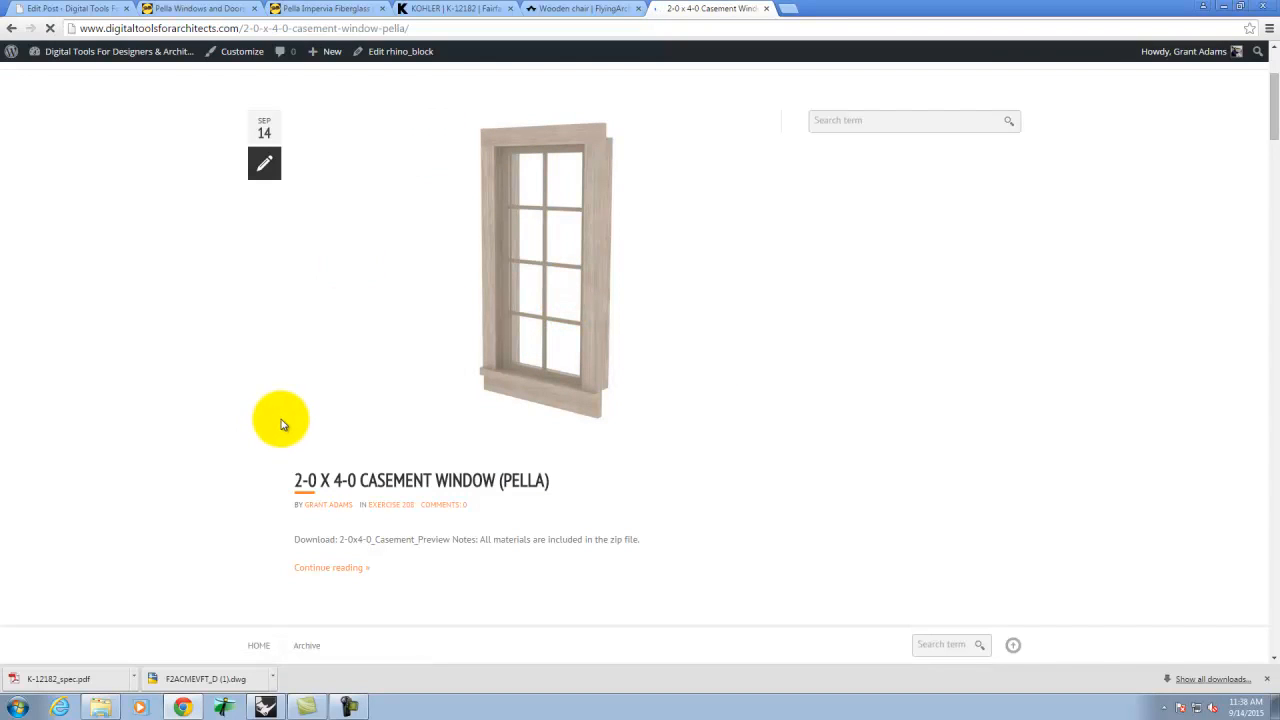
{"action": "scroll", "coordinate": [714, 286], "scroll_direction": "down", "scroll_amount": 3}
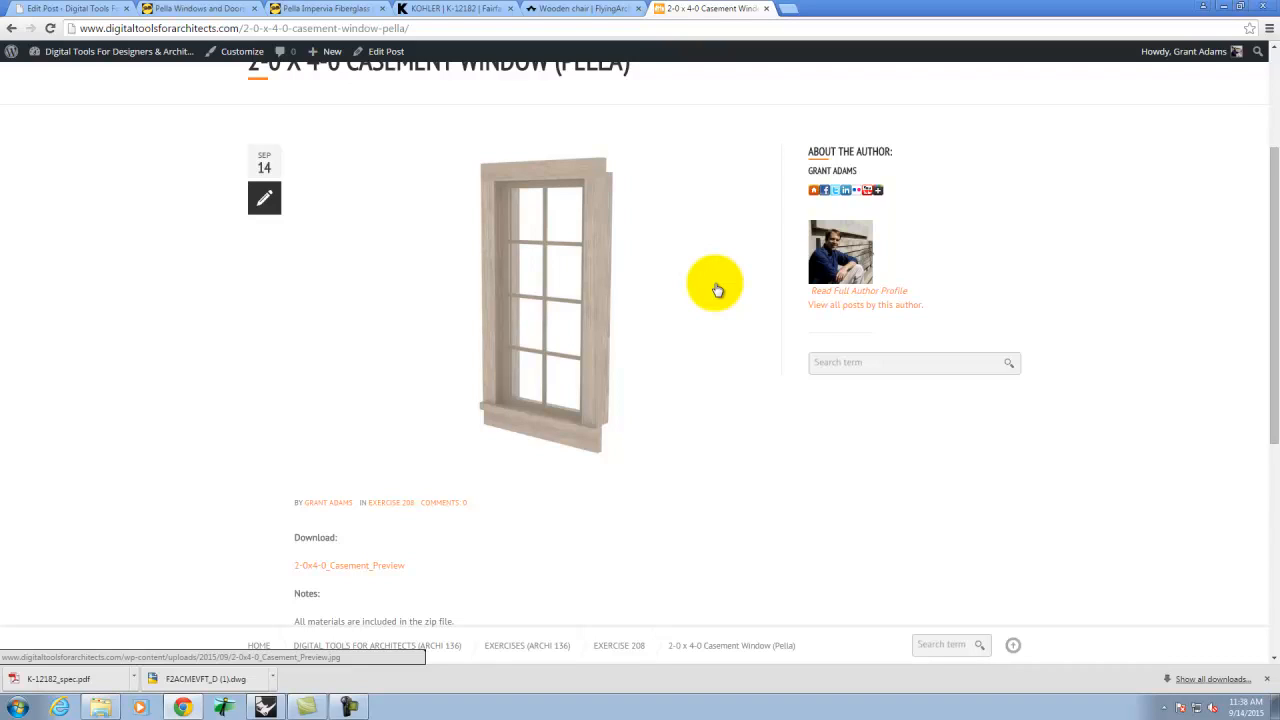
{"action": "scroll", "coordinate": [720, 549], "scroll_direction": "up", "scroll_amount": 2}
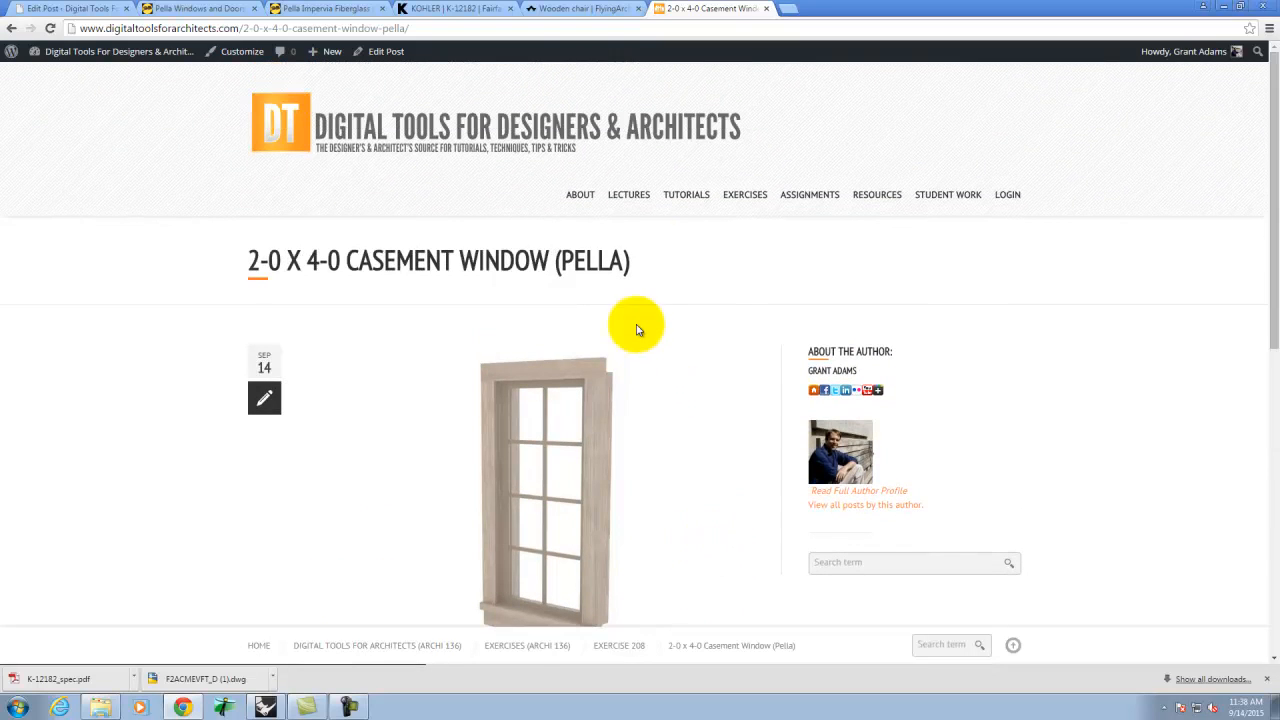
{"action": "mouse_move", "coordinate": [652, 212]}
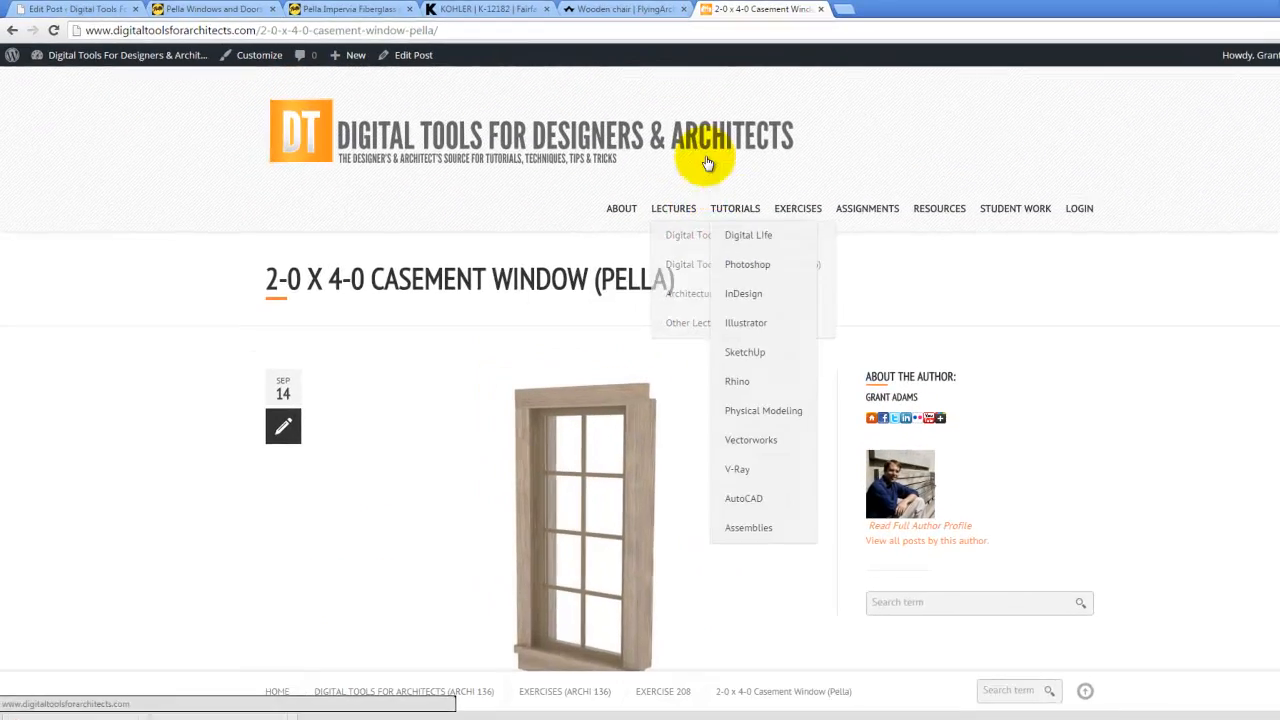
- Rotate the faucet preview on the KOHLER product page to a new angle
{"action": "left_click", "coordinate": [456, 8]}
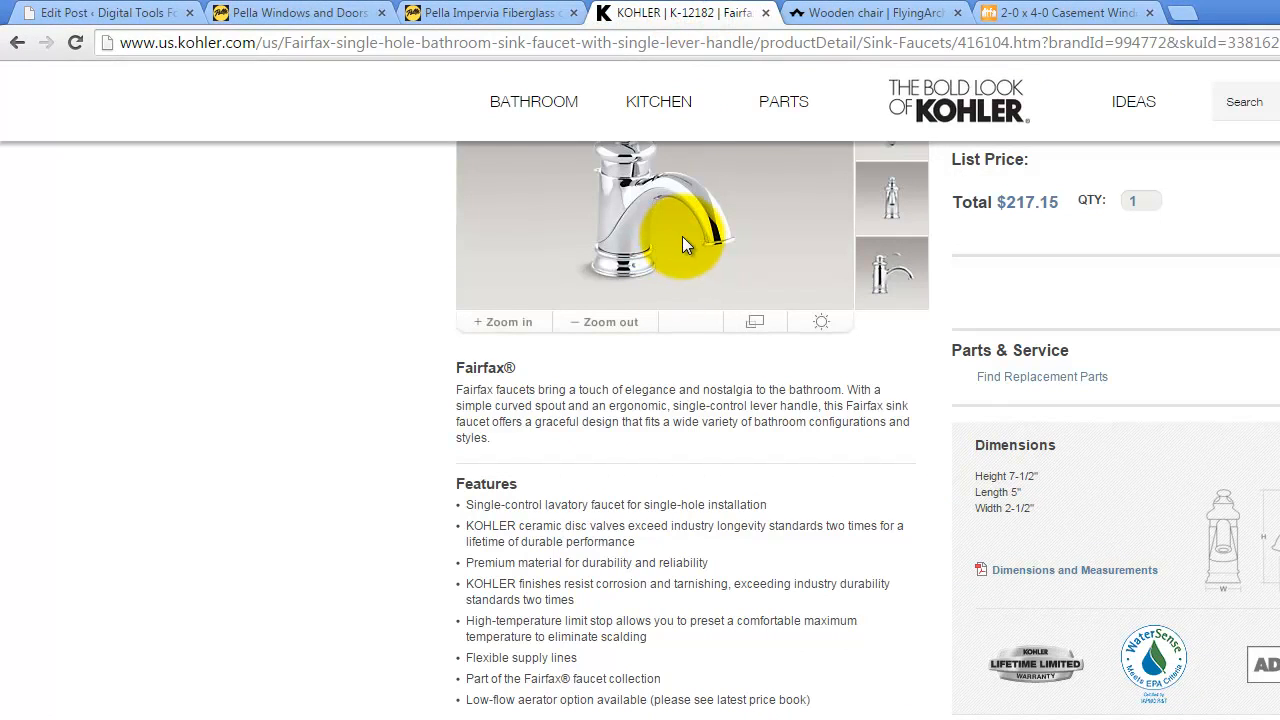
{"action": "left_click_drag", "start_coordinate": [561, 213], "coordinate": [712, 160]}
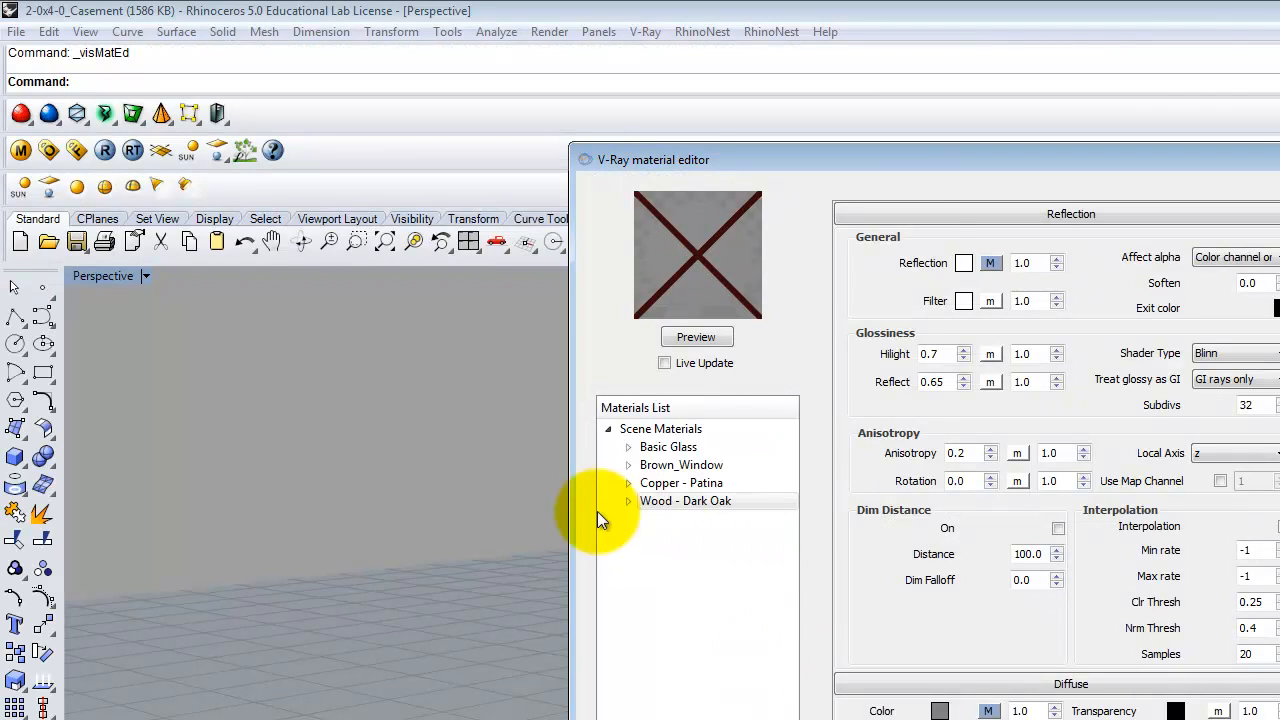
- Close the V-Ray material editor and activate the window model viewport
{"action": "left_click", "coordinate": [1279, 158]}
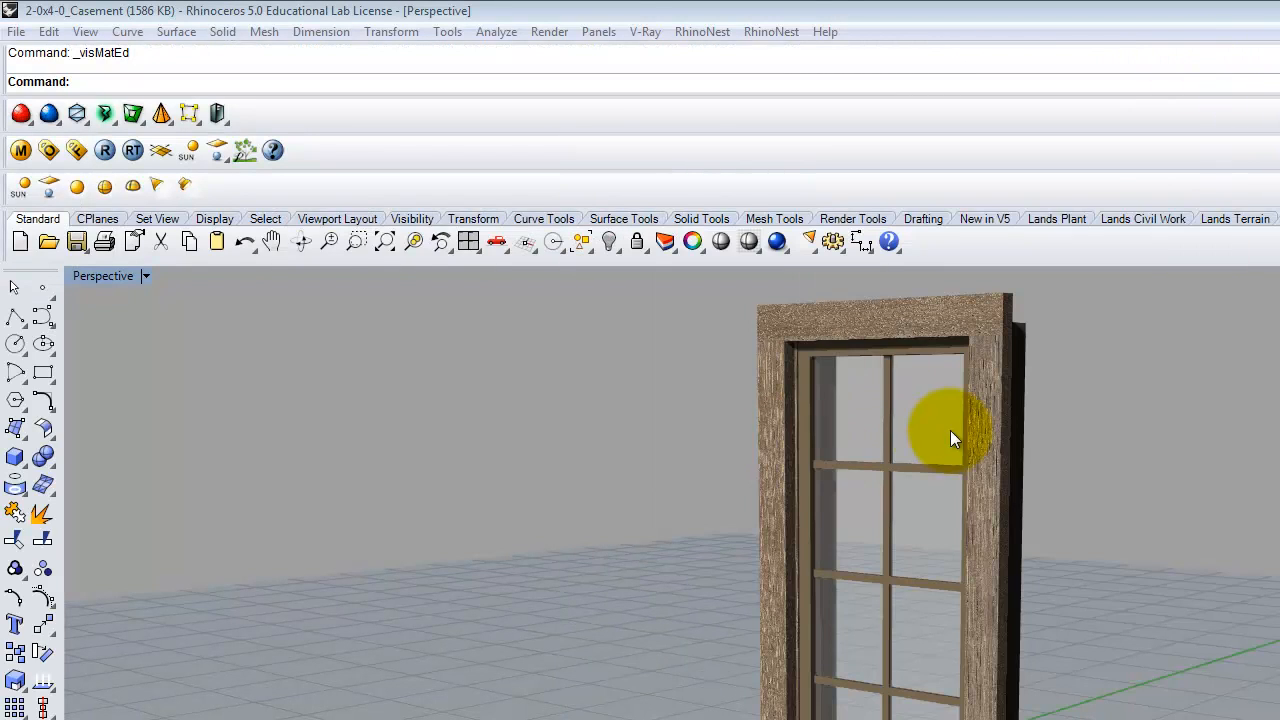
{"action": "left_click", "coordinate": [1101, 508]}
{"action": "scroll", "coordinate": [904, 480], "scroll_direction": "up", "scroll_amount": 10}
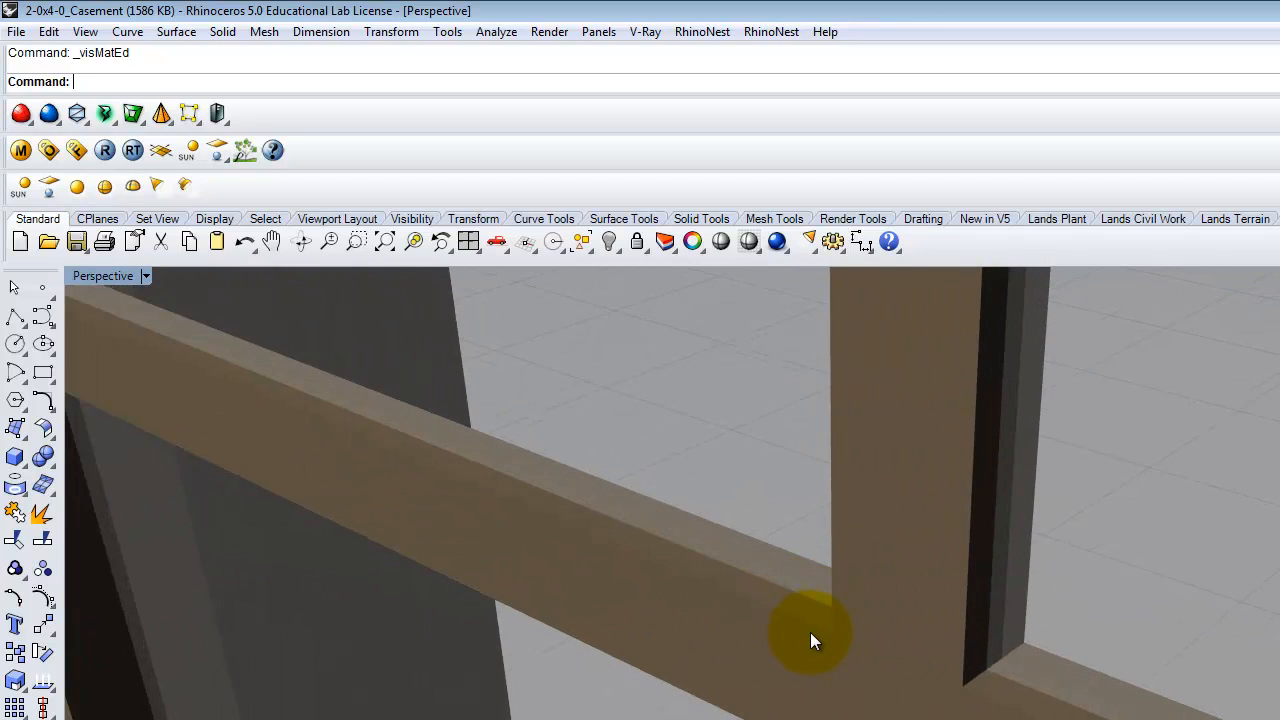
- Chamfer two muntin surfaces with ChamferSrf at a 0.125 first distance
{"action": "type", "text": "ChamferSrf"}
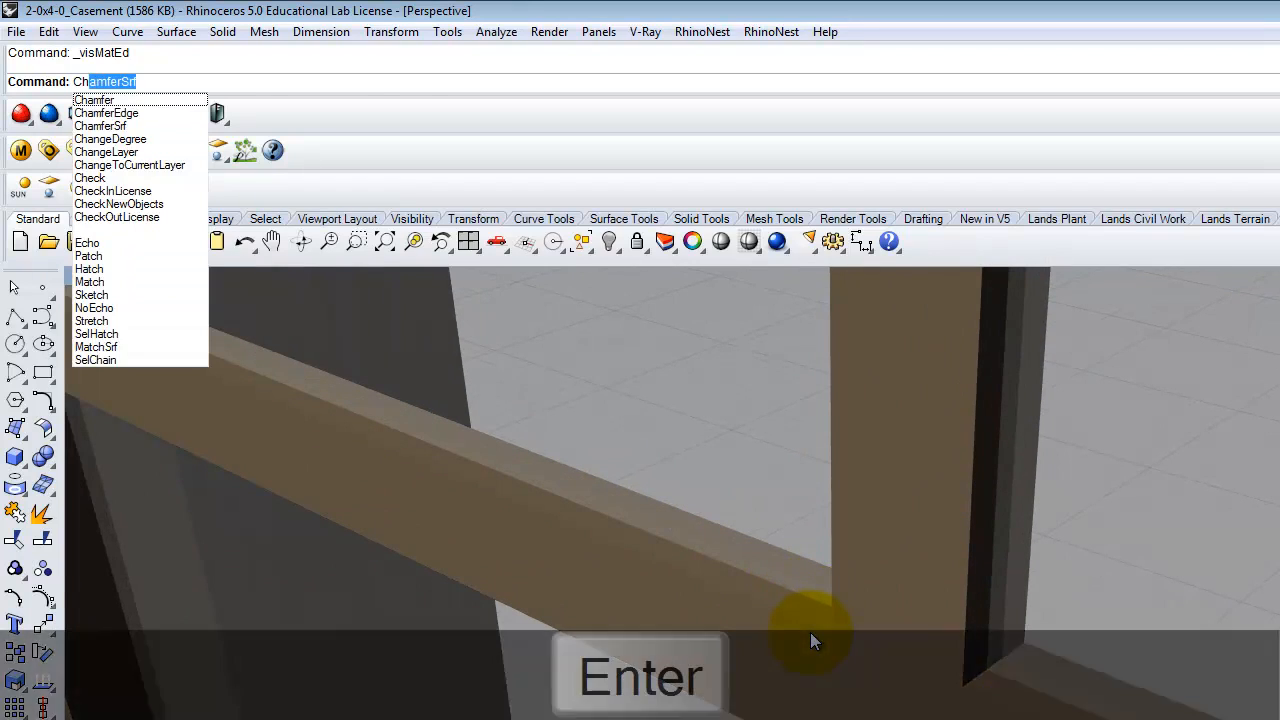
{"action": "key", "text": "Return"}
{"action": "left_click", "coordinate": [270, 81]}
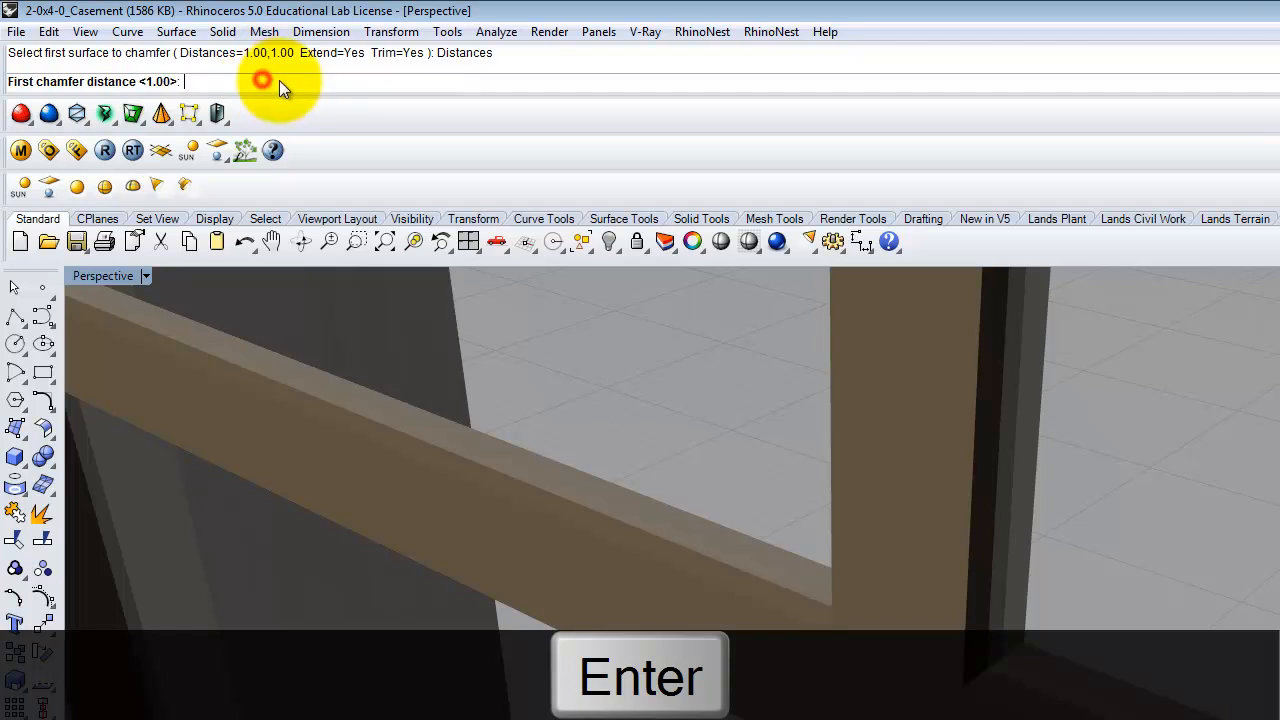
{"action": "type", "text": "0.125"}
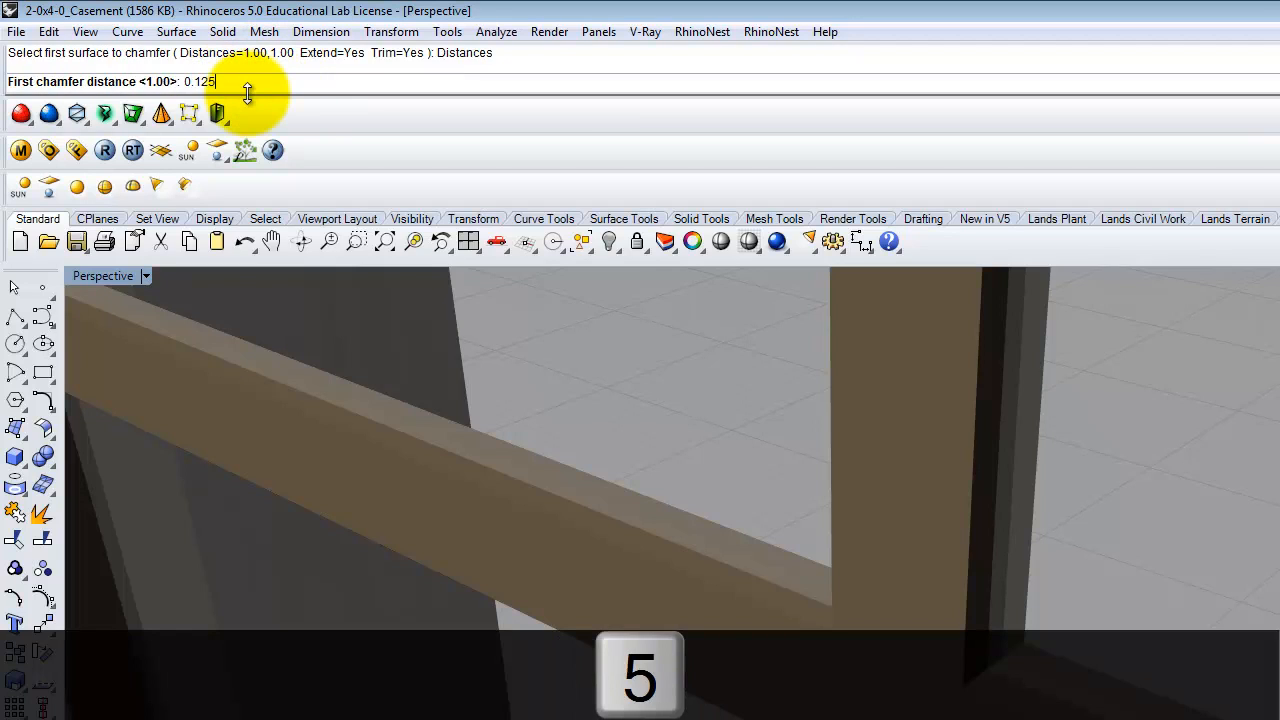
{"action": "type", "text": "\""}
{"action": "key", "text": "BackSpace"}
{"action": "key", "text": "Return"}
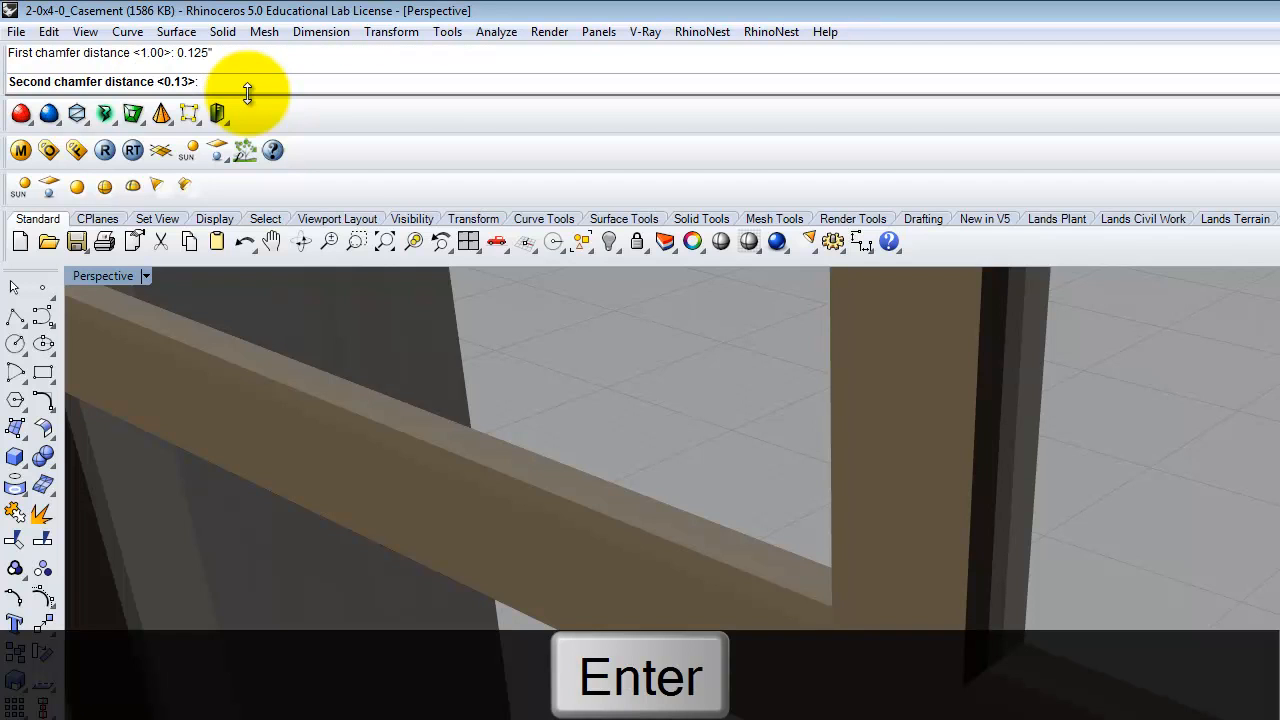
{"action": "key", "text": "Return"}
{"action": "scroll", "coordinate": [571, 516], "scroll_direction": "up", "scroll_amount": 3}
{"action": "left_click", "coordinate": [571, 564]}
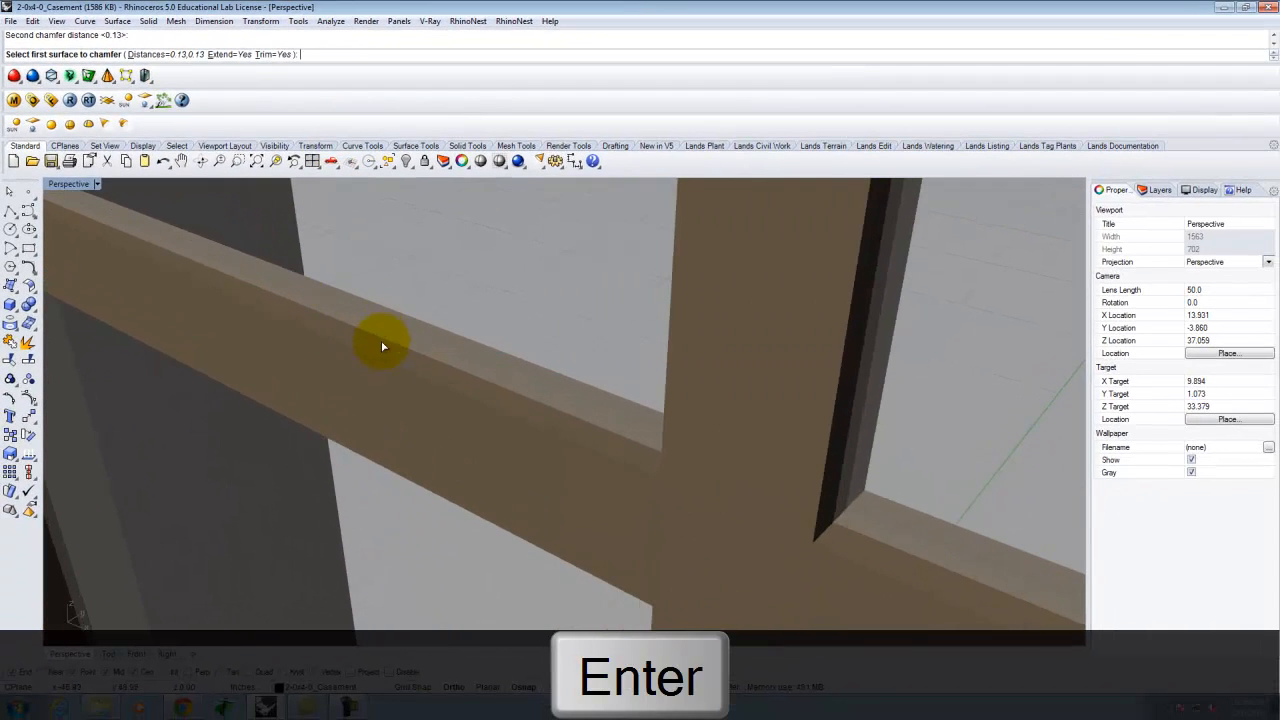
{"action": "left_click", "coordinate": [380, 375]}
- Undo the chamfer and orbit to a near straight-on view of the window
{"action": "mouse_move", "coordinate": [557, 452]}
{"action": "right_mouse_down"}
{"action": "mouse_move", "coordinate": [661, 454]}
{"action": "mouse_move", "coordinate": [757, 409]}
{"action": "mouse_move", "coordinate": [666, 423]}
{"action": "mouse_move", "coordinate": [780, 420]}
{"action": "mouse_move", "coordinate": [741, 433]}
{"action": "mouse_move", "coordinate": [777, 429]}
{"action": "mouse_move", "coordinate": [706, 380]}
{"action": "mouse_move", "coordinate": [639, 386]}
{"action": "mouse_move", "coordinate": [711, 420]}
{"action": "mouse_move", "coordinate": [363, 409]}
{"action": "mouse_move", "coordinate": [497, 431]}
{"action": "mouse_move", "coordinate": [497, 476]}
{"action": "mouse_move", "coordinate": [608, 437]}
{"action": "right_mouse_up"}
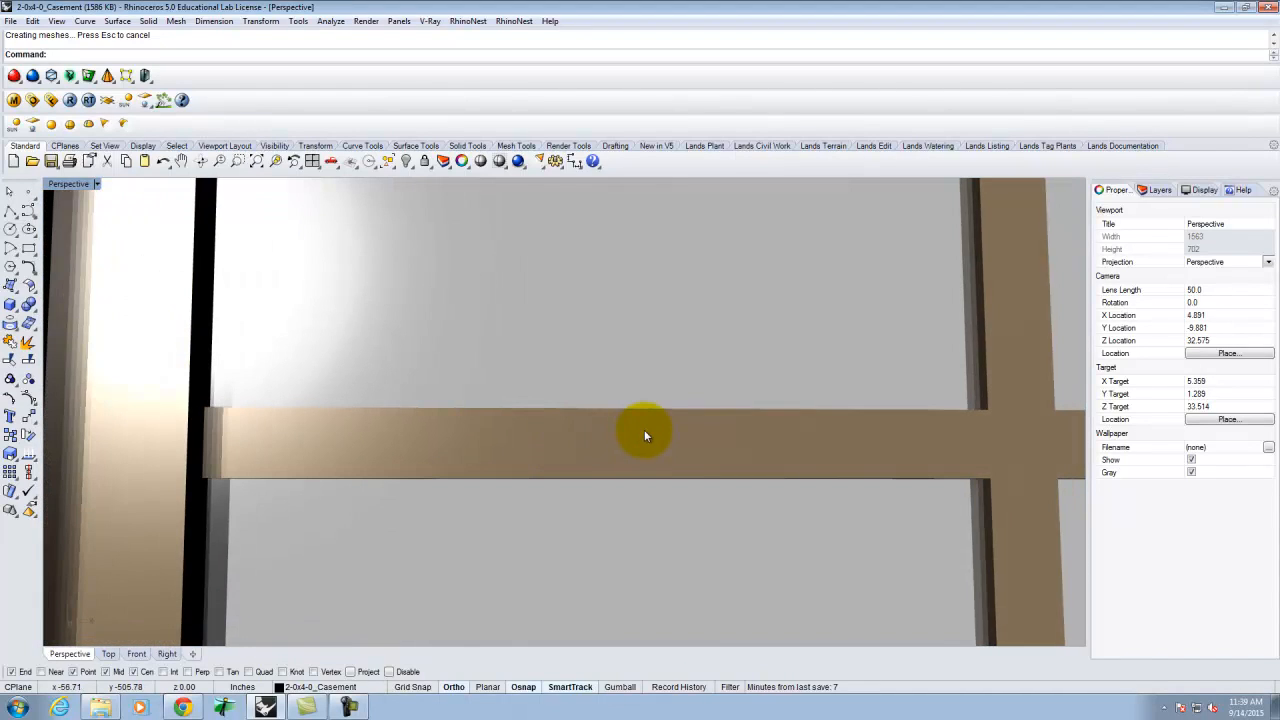
{"action": "key", "text": "ctrl+z"}
{"action": "scroll", "coordinate": [362, 396], "scroll_direction": "down", "scroll_amount": 15}
{"action": "scroll", "coordinate": [729, 393], "scroll_direction": "down", "scroll_amount": 4}
{"action": "right_click_drag", "start_coordinate": [729, 393], "coordinate": [723, 346]}
{"action": "scroll", "coordinate": [602, 340], "scroll_direction": "up", "scroll_amount": 5}
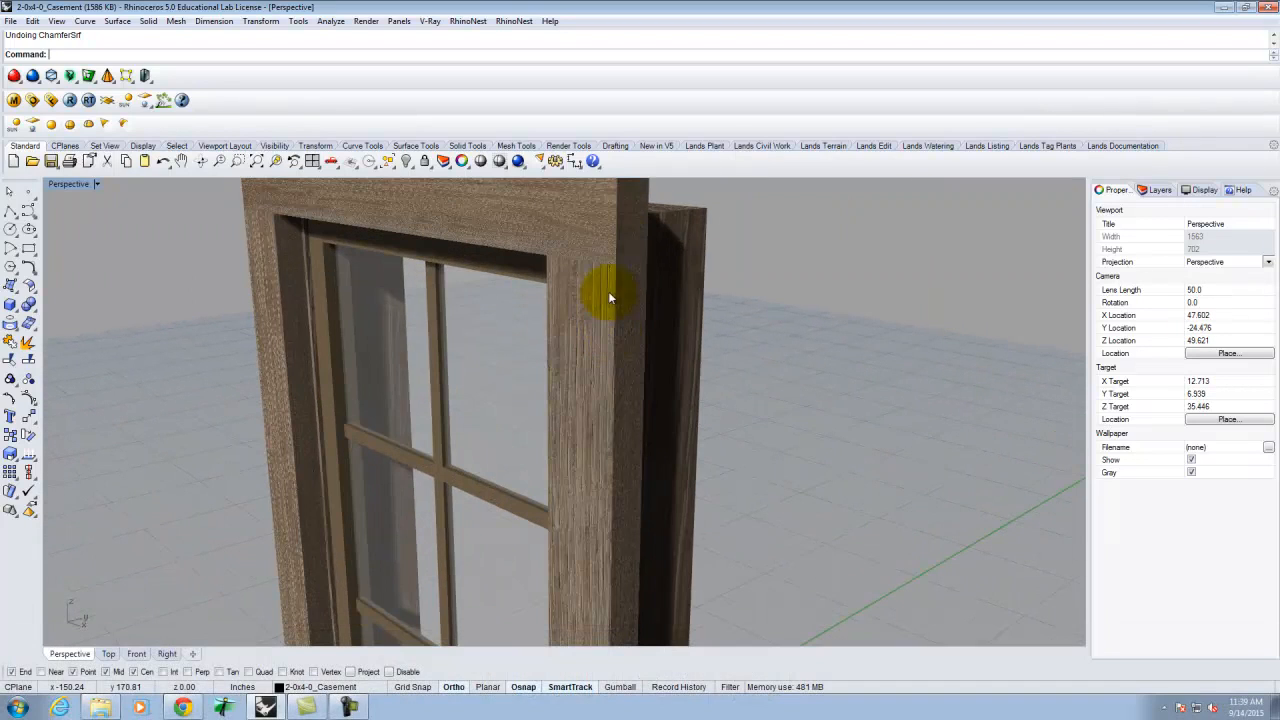
{"action": "scroll", "coordinate": [723, 277], "scroll_direction": "down", "scroll_amount": 8}
{"action": "right_click_drag", "start_coordinate": [789, 349], "coordinate": [820, 306]}
{"action": "scroll", "coordinate": [822, 306], "scroll_direction": "down", "scroll_amount": 3}
{"action": "scroll", "coordinate": [755, 470], "scroll_direction": "up", "scroll_amount": 3}
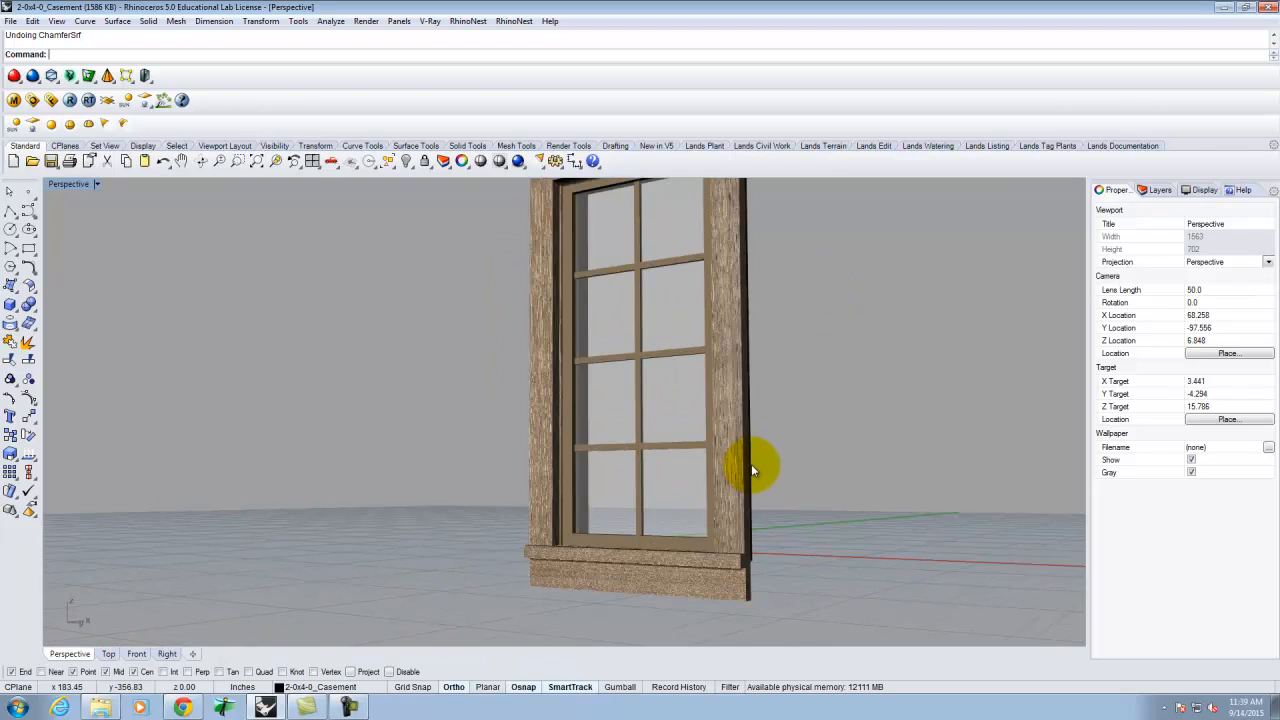